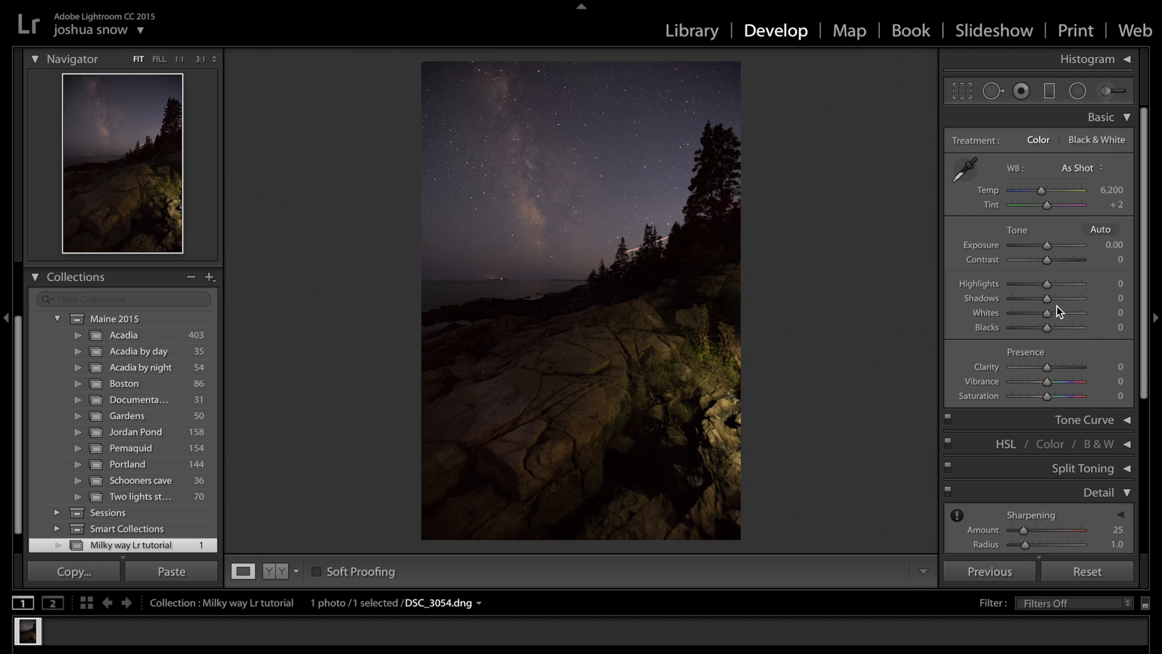
# - Apply the Strong Contrast point curve to the photo's tone curve
pyautogui.scroll(-3, 1056, 306)
pyautogui.scroll(-3, 1057, 306)
pyautogui.scroll(-1, 1079, 284)
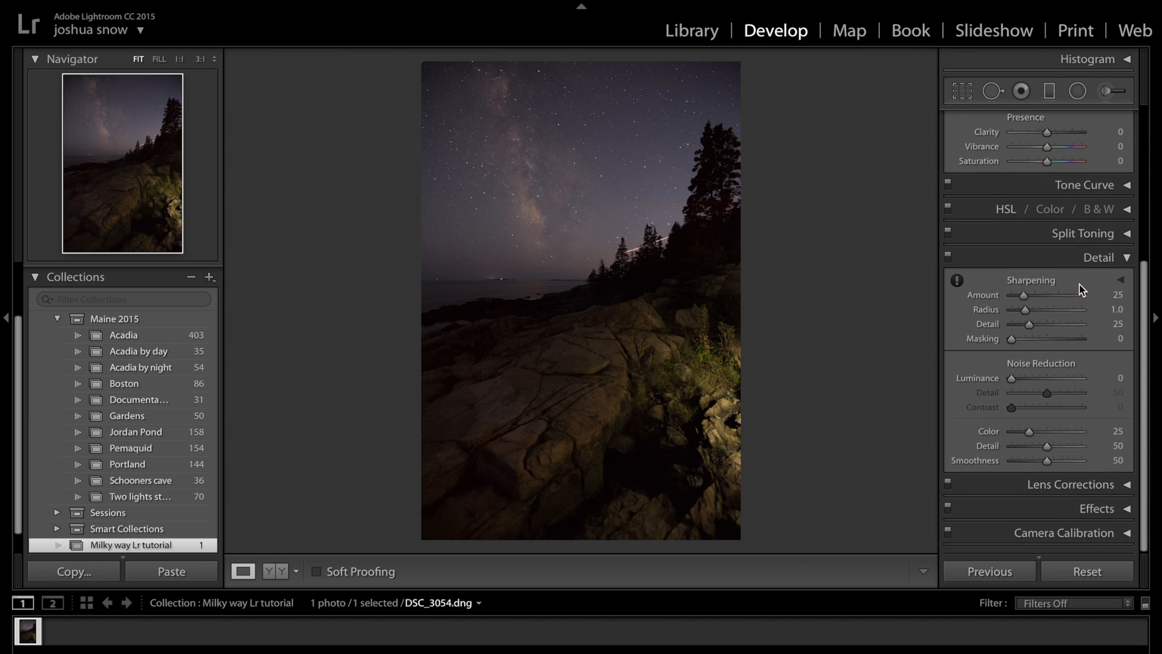
pyautogui.click(1127, 187)
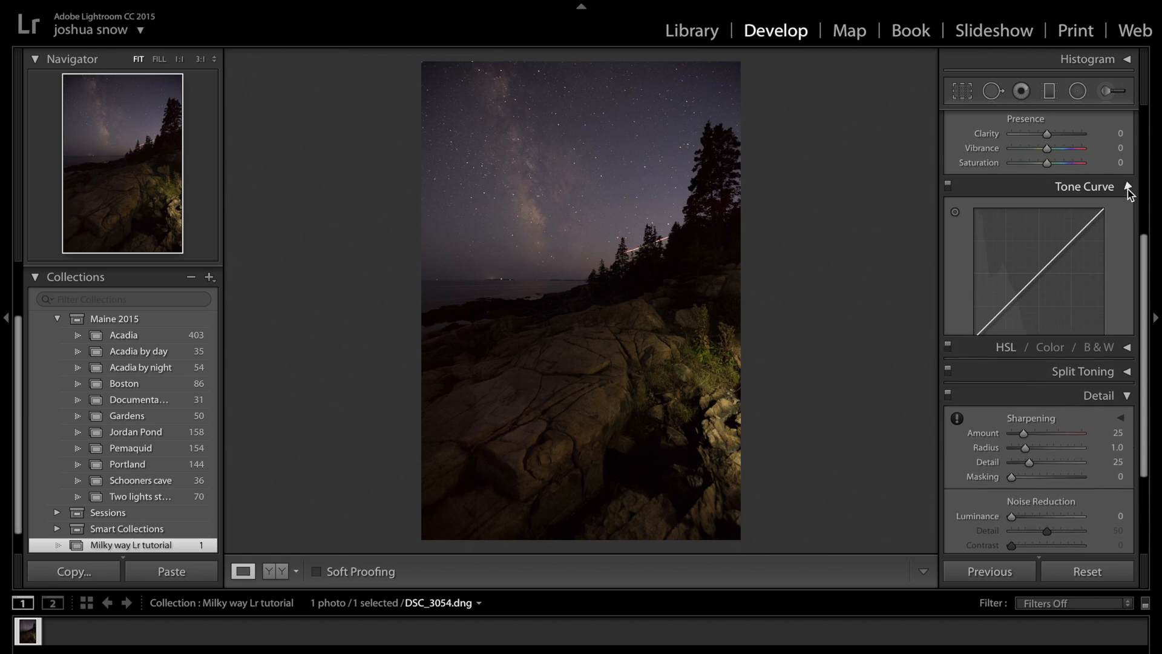
pyautogui.click(1041, 452)
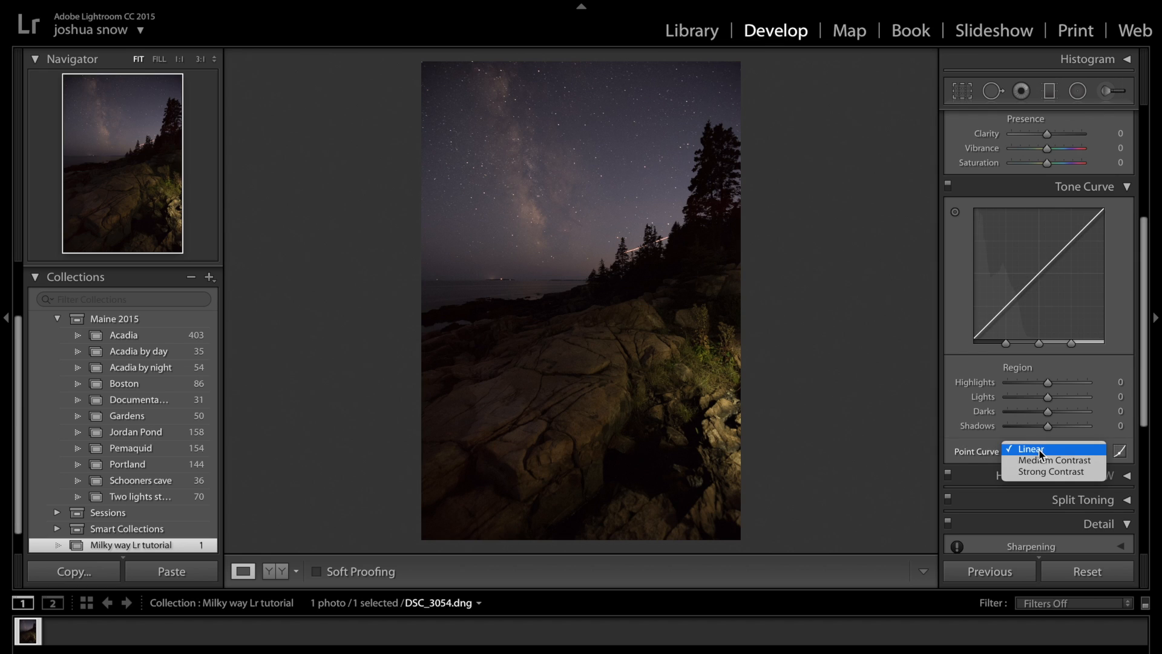
pyautogui.click(1038, 469)
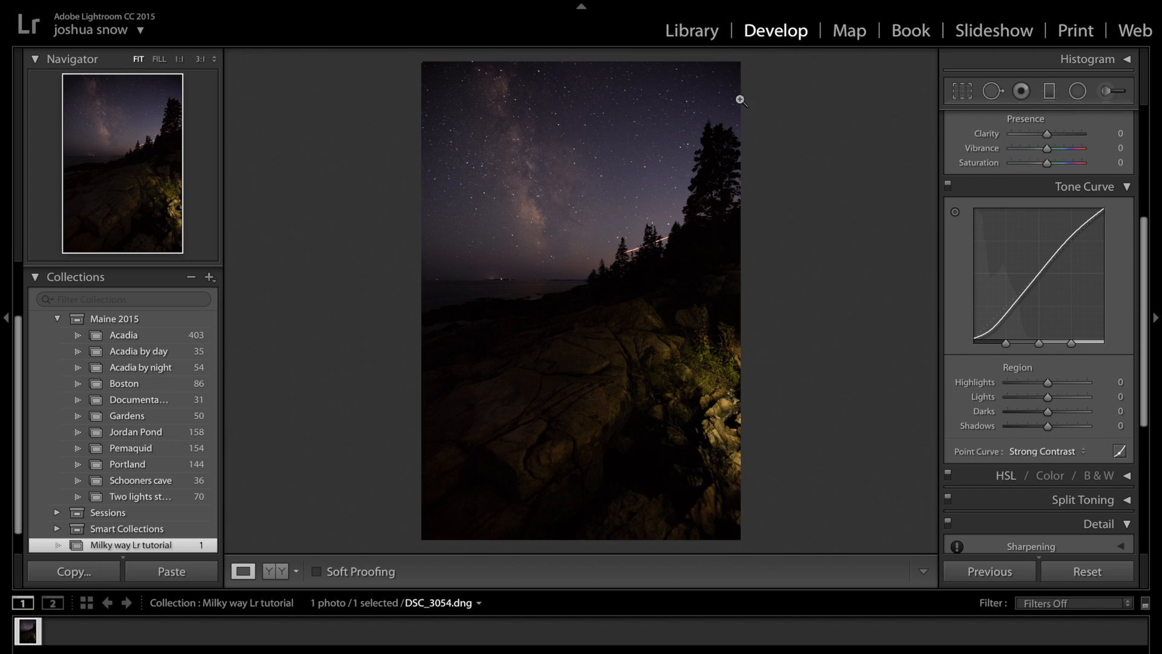
# - Enable lens profile corrections and set the manual lens vignetting amount to −20
pyautogui.scroll(-8, 999, 402)
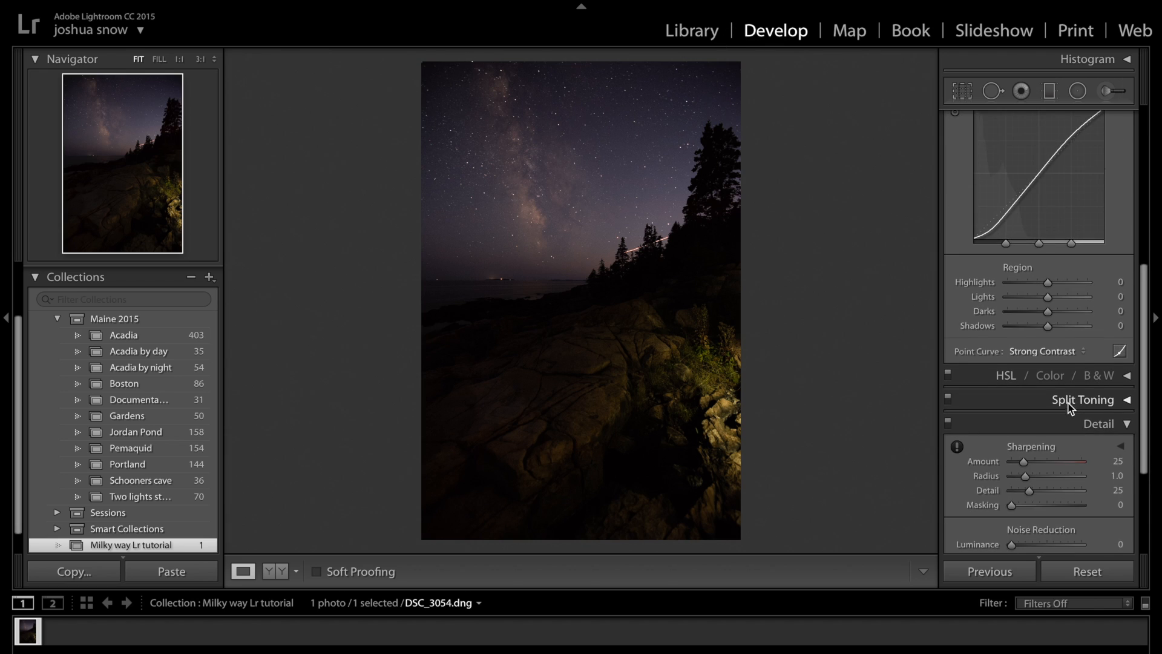
pyautogui.click(1114, 514)
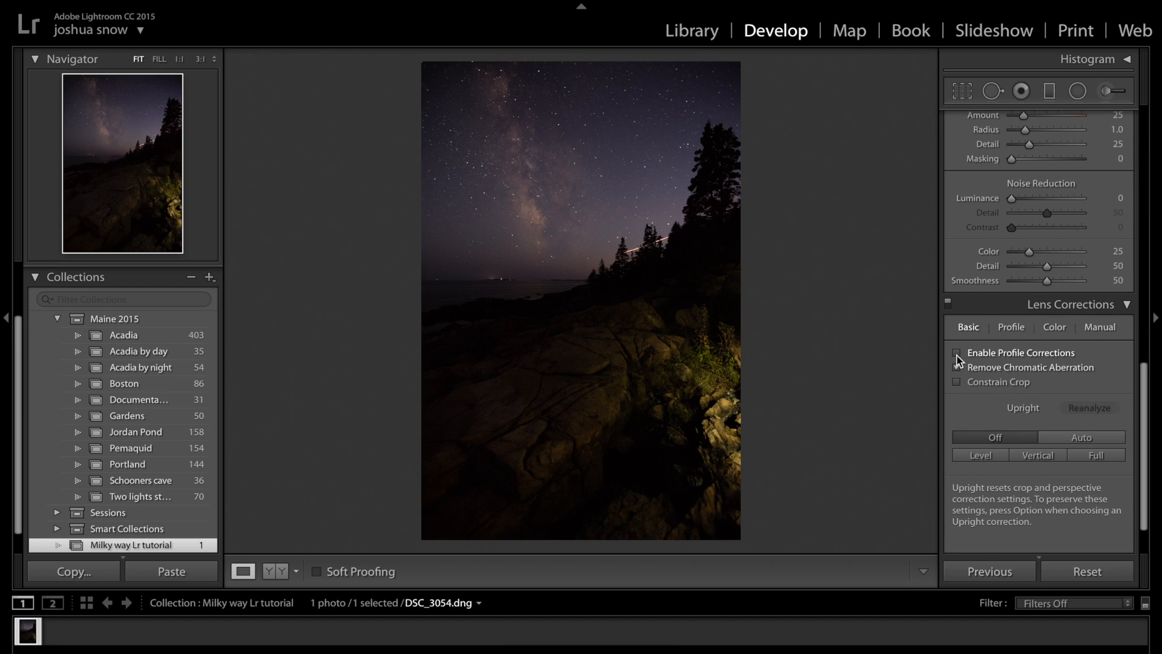
pyautogui.click(957, 354)
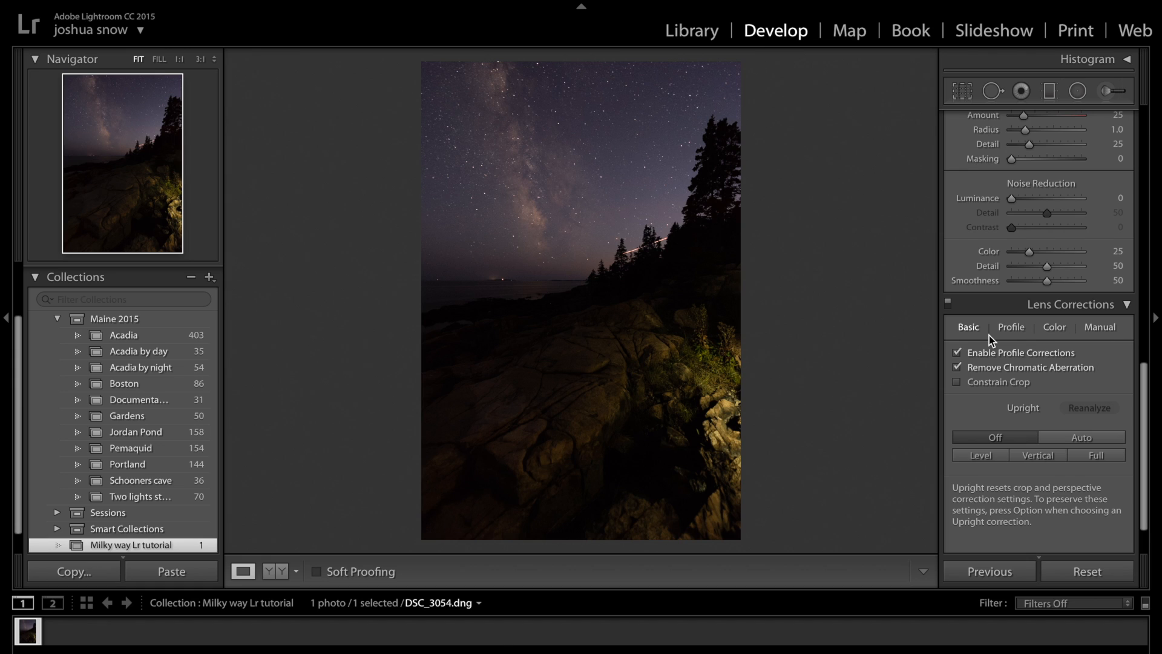
pyautogui.click(1101, 328)
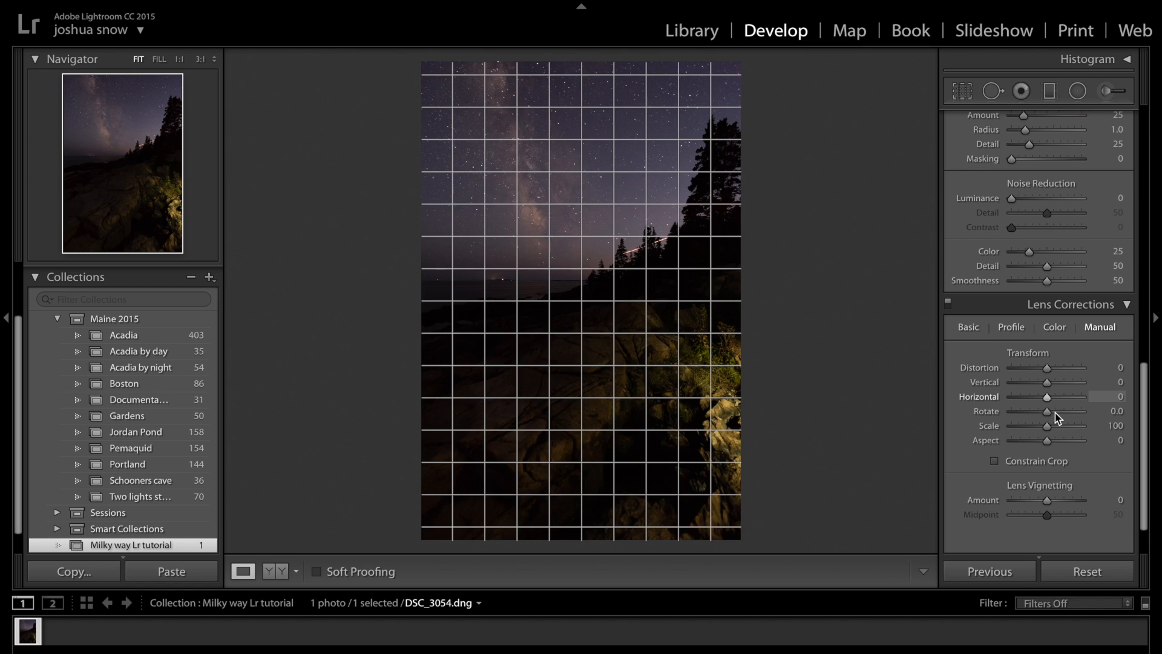
pyautogui.moveTo(1046, 501); pyautogui.dragTo(1037, 502)
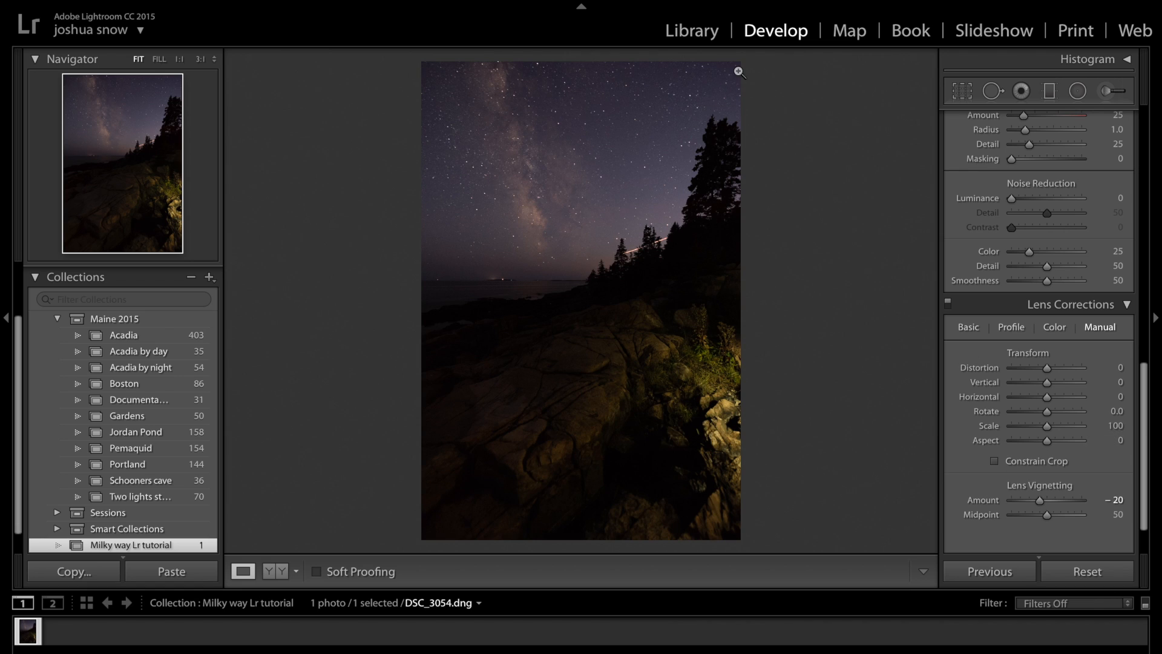
# - Inspect the stars in the sky's upper-left corner at 1:1 and close the lens correction settings
pyautogui.click(436, 81)
pyautogui.moveTo(436, 80); pyautogui.dragTo(511, 142)
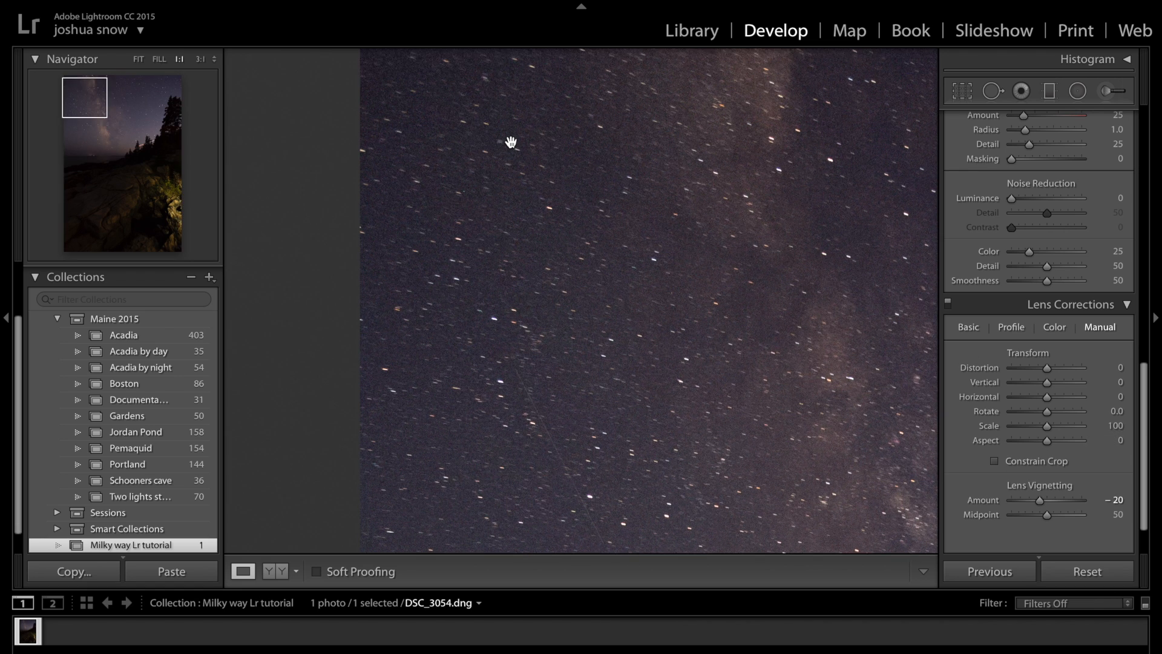
pyautogui.scroll(3, 511, 142)
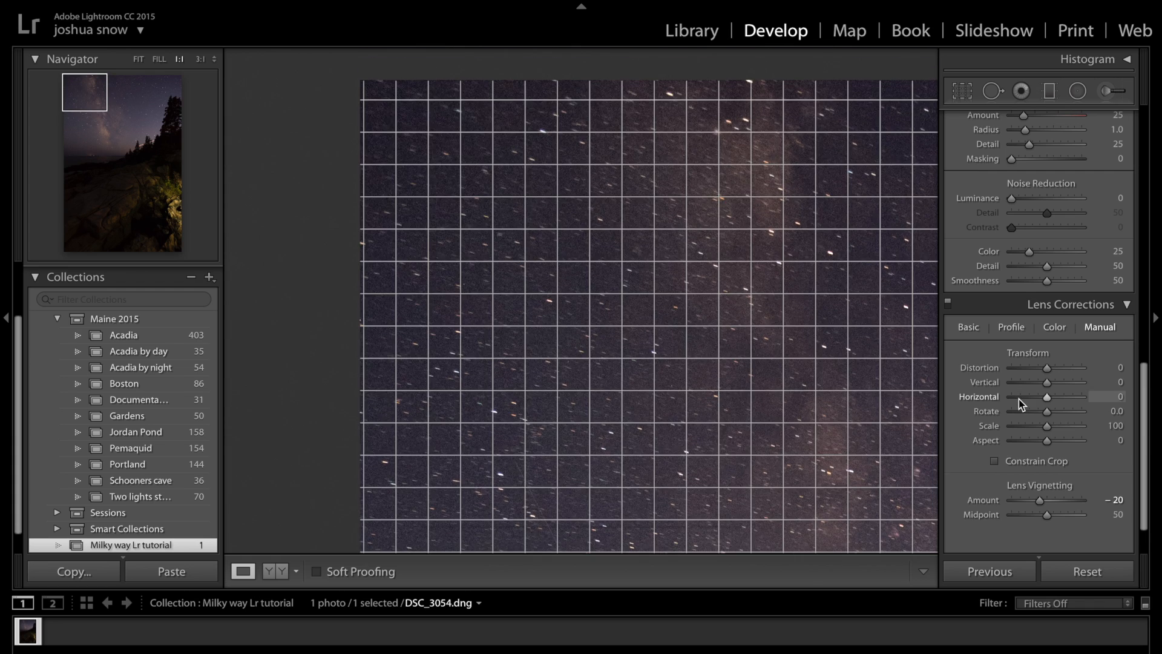
pyautogui.click(969, 327)
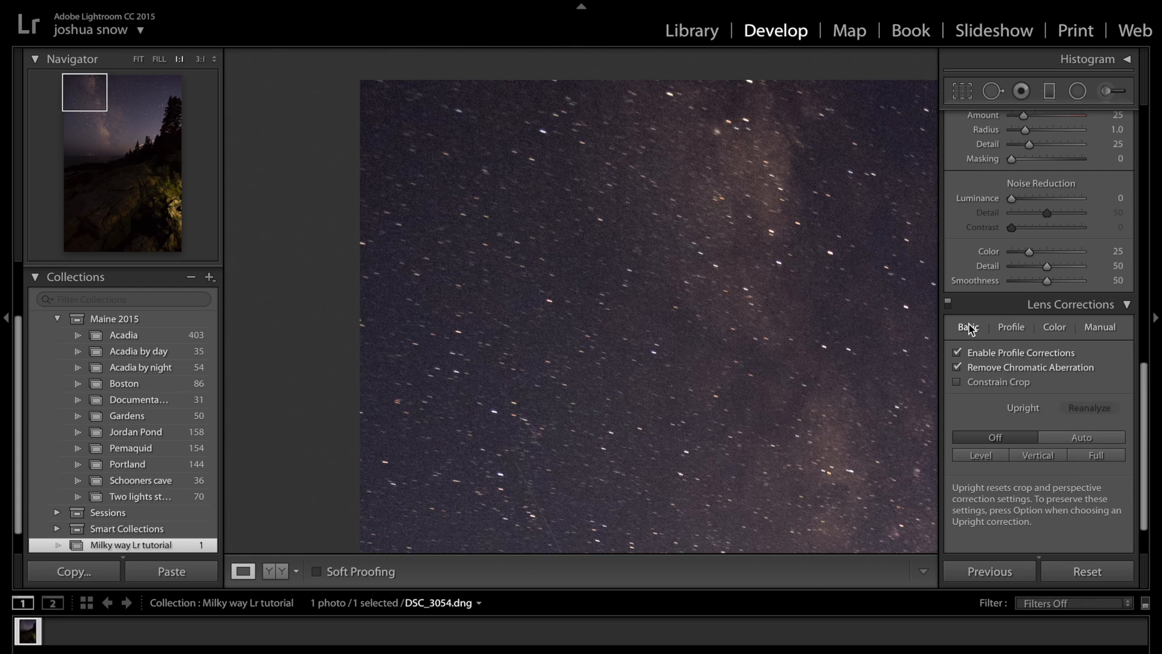
pyautogui.scroll(1, 1049, 394)
pyautogui.click(1124, 318)
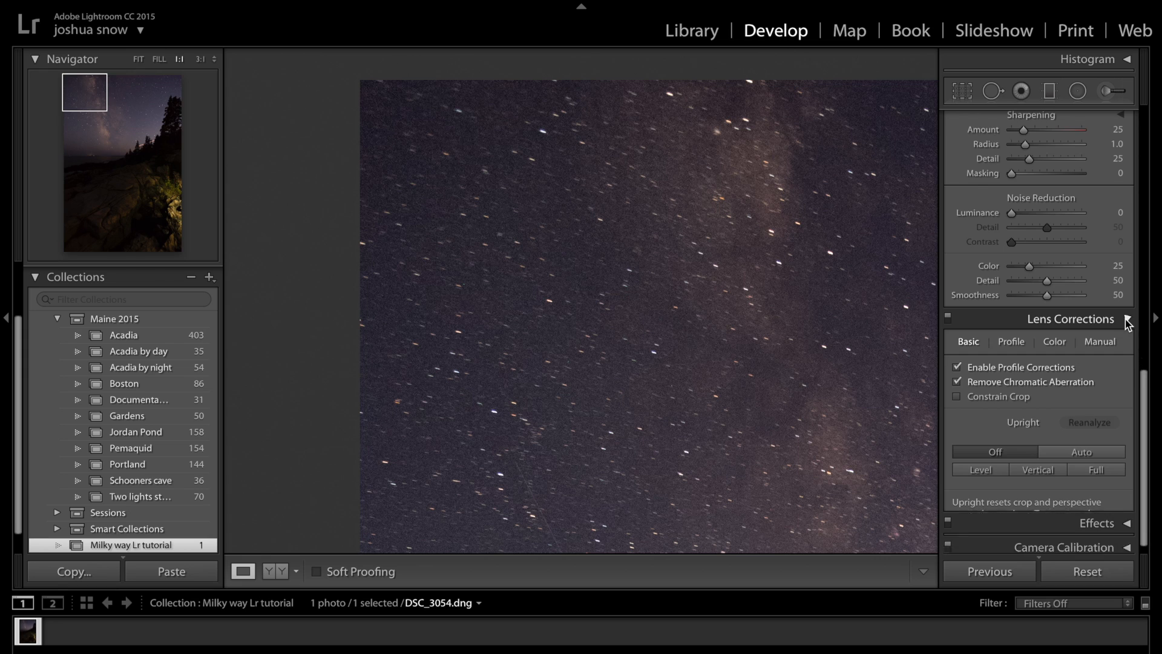
# - Return the tone curve's point curve to Linear and fit the whole photo in view
pyautogui.scroll(5, 1059, 424)
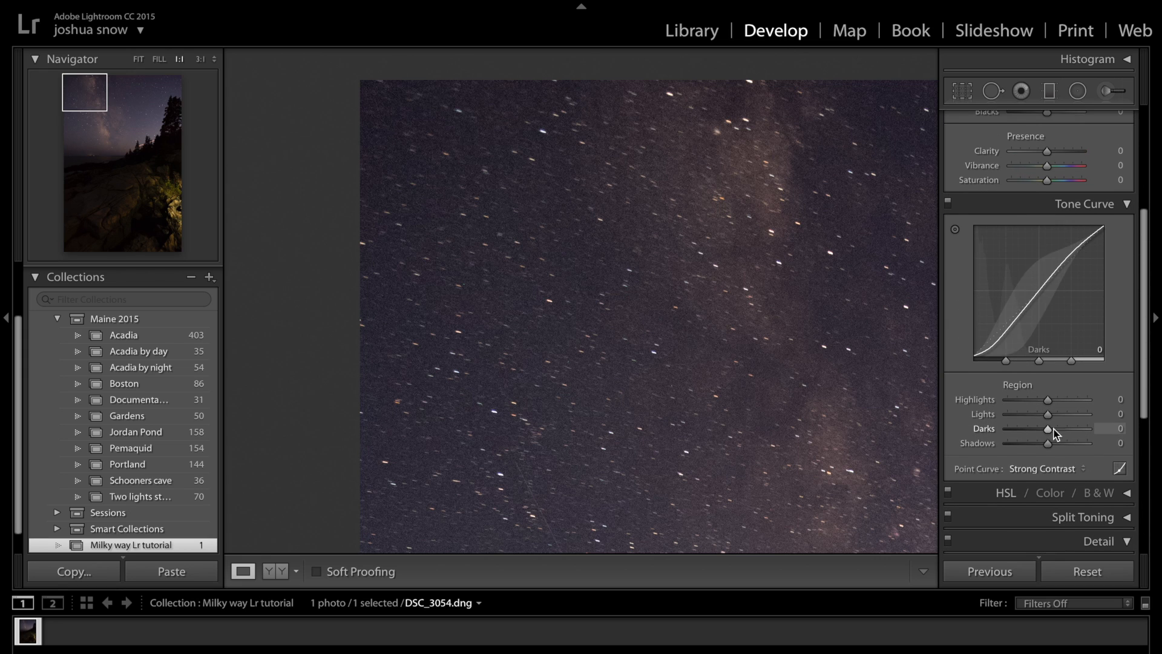
pyautogui.click(1055, 470)
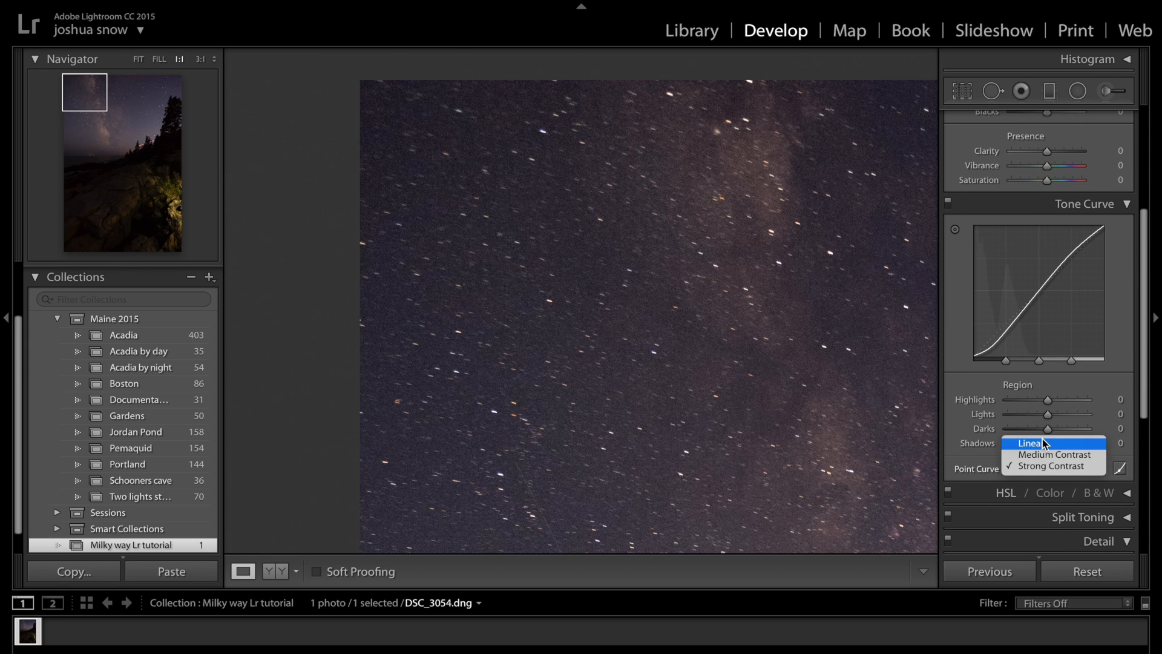
pyautogui.click(1040, 438)
pyautogui.click(700, 261)
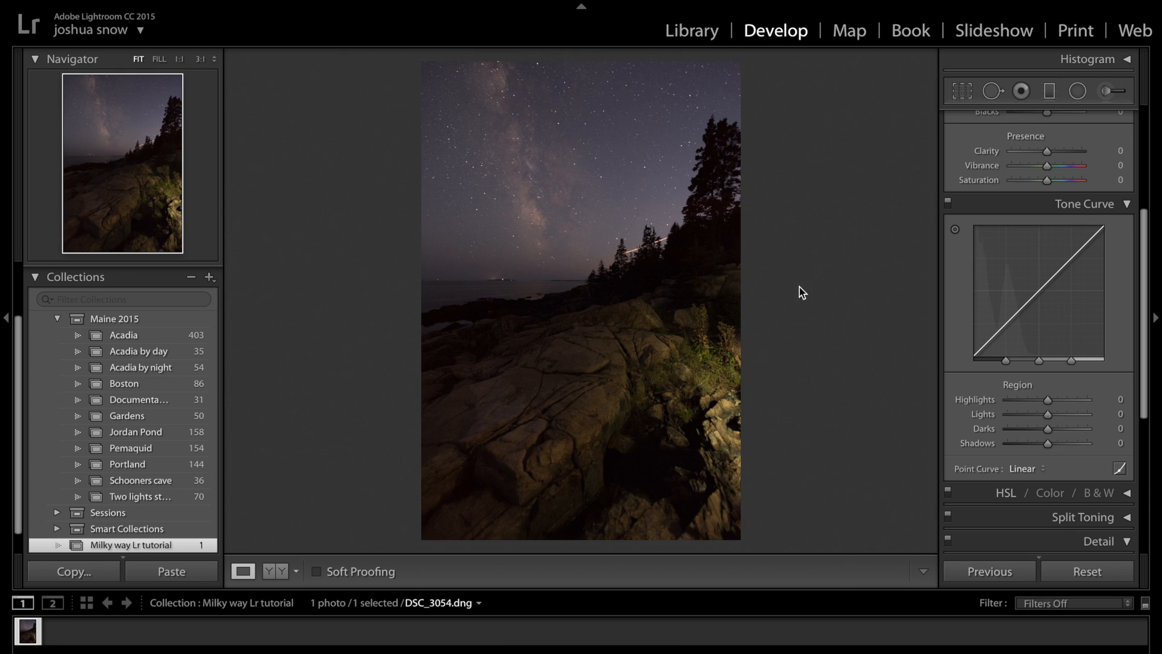
# - Raise both vibrance and saturation to +100 to exaggerate the photo's colour casts
pyautogui.scroll(4, 1047, 194)
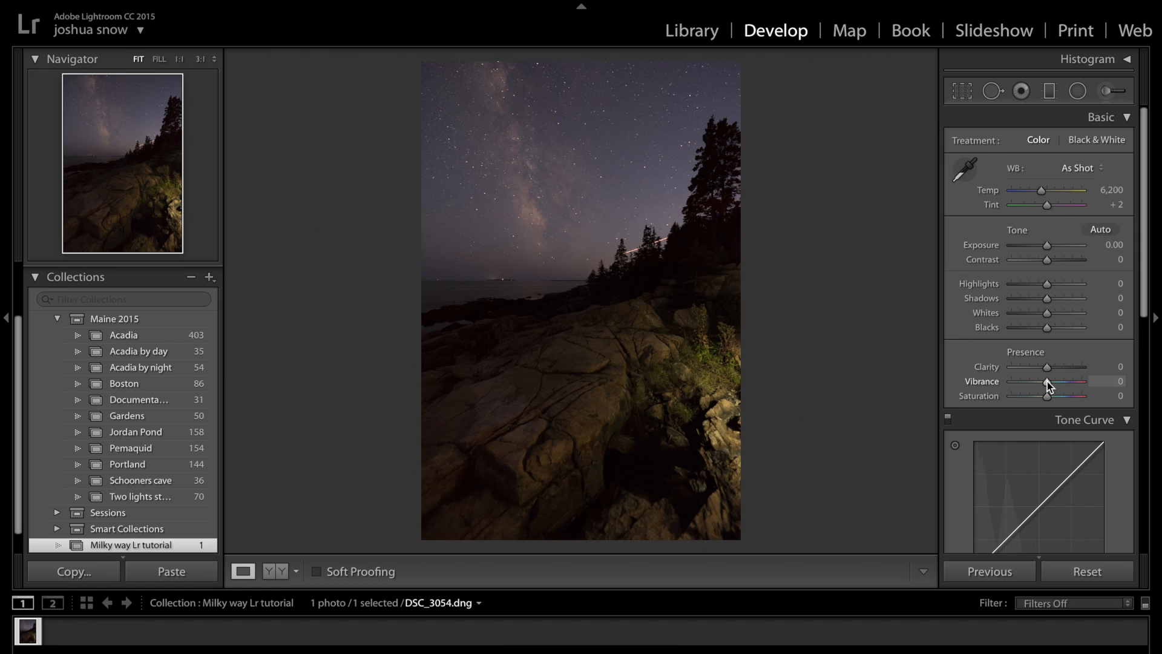
pyautogui.moveTo(1048, 386); pyautogui.dragTo(1092, 375)
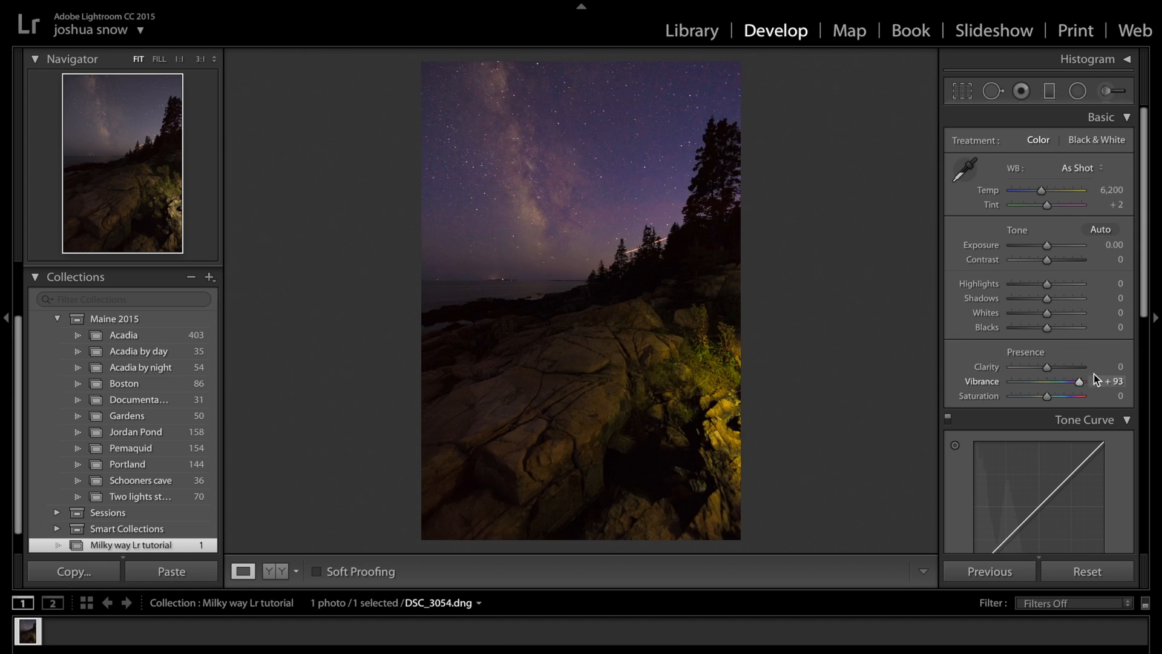
pyautogui.moveTo(1086, 402); pyautogui.dragTo(1095, 404)
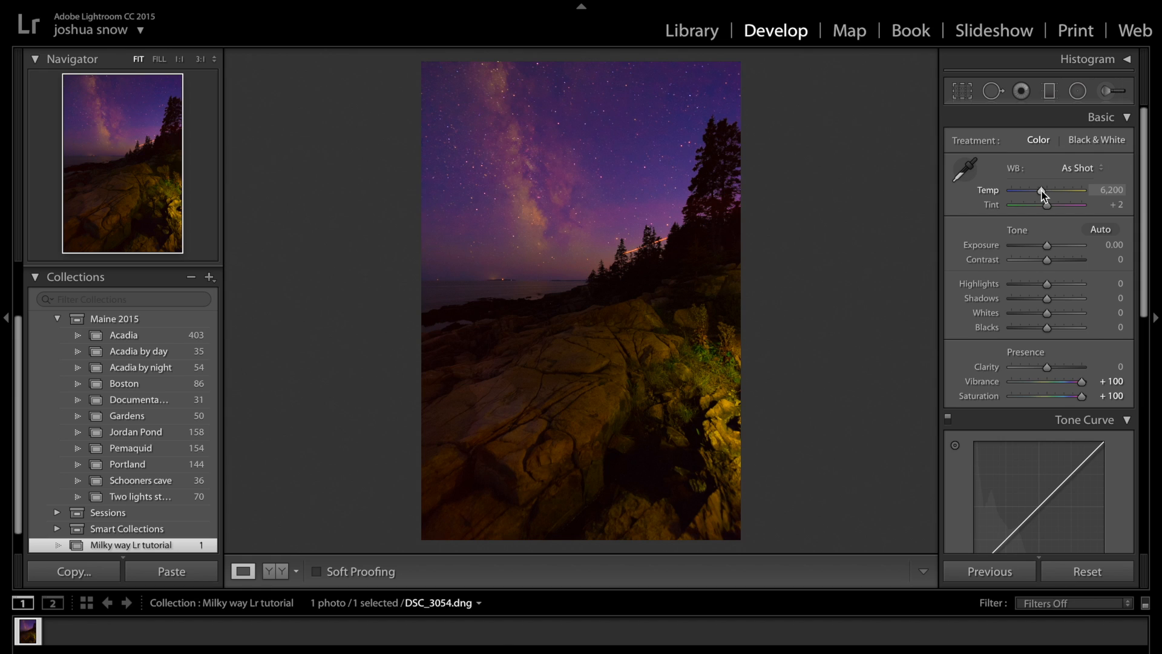
# - Set the white balance temperature to 5,218 and tint to −11, and reset vibrance and saturation to 0
pyautogui.moveTo(1041, 191); pyautogui.dragTo(1036, 191)
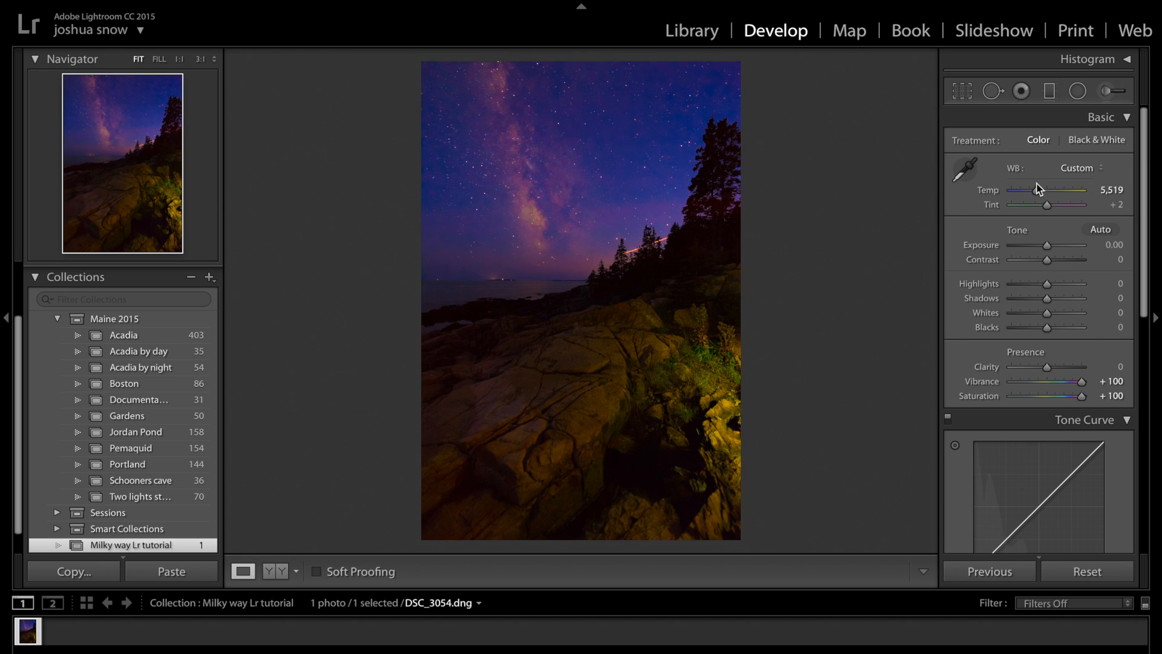
pyautogui.moveTo(1036, 192); pyautogui.dragTo(1034, 191)
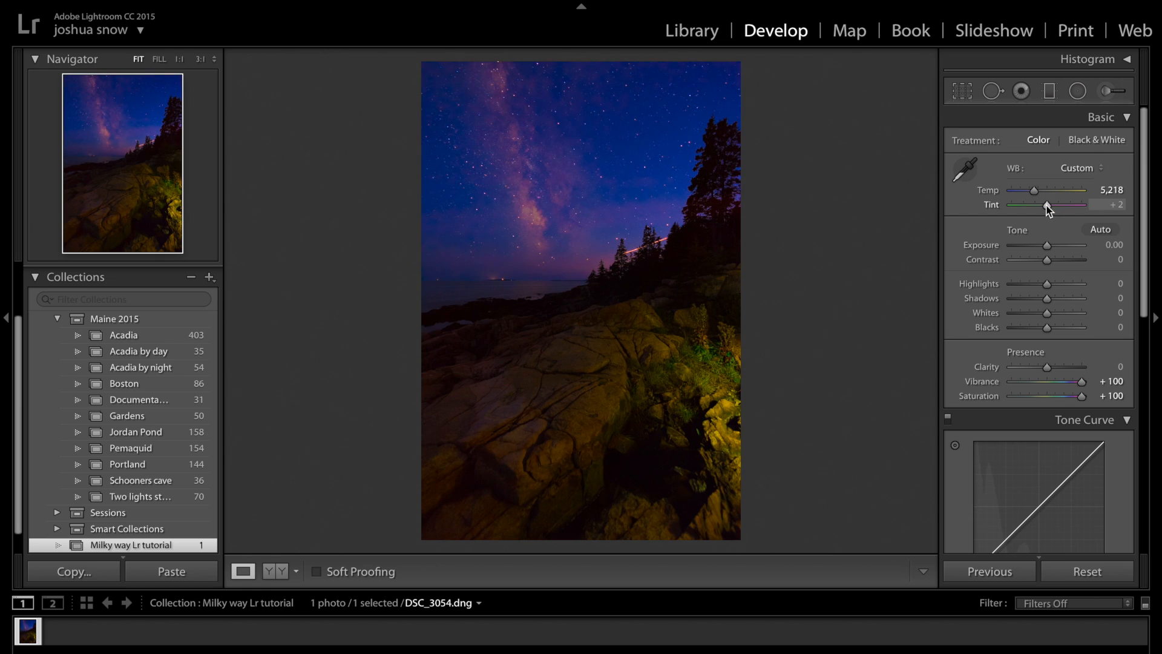
pyautogui.moveTo(1043, 205); pyautogui.dragTo(1041, 206)
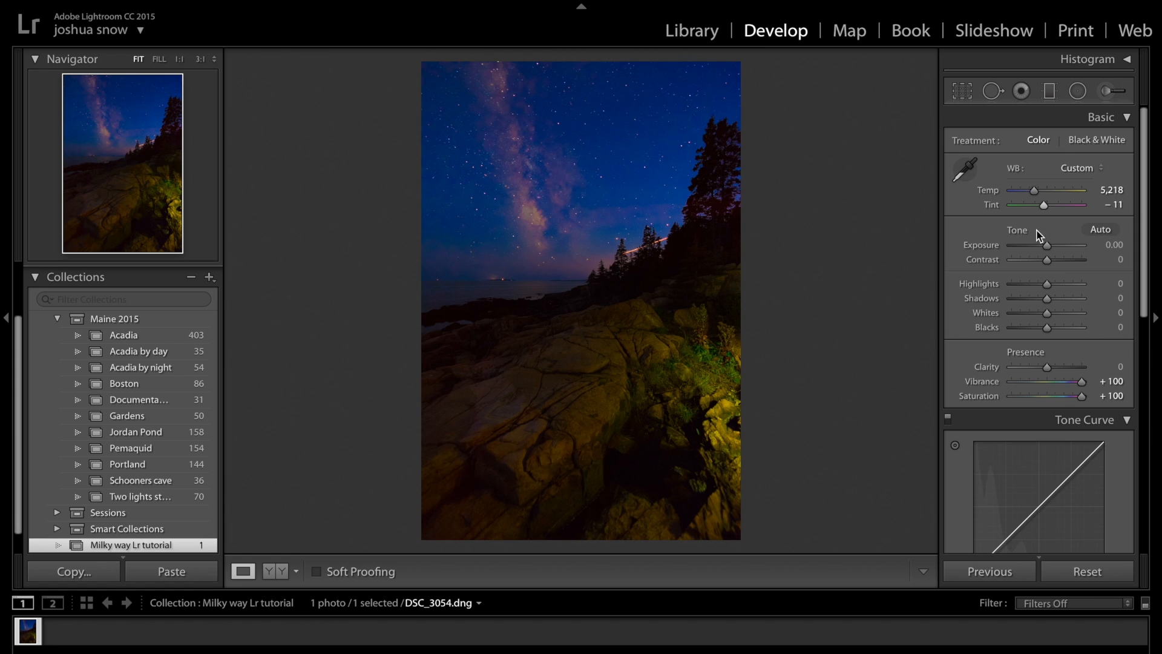
pyautogui.doubleClick(1081, 381)
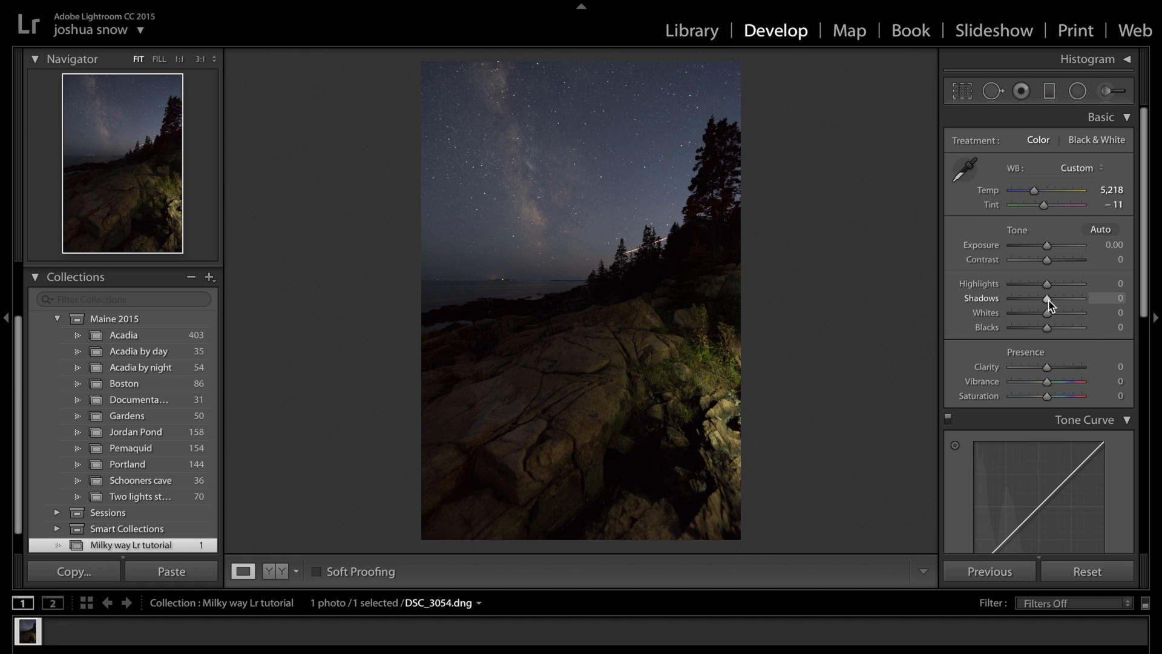
# - Create a virtual copy of DSC_3054.dng, compare it with the original, and leave the original selected
pyautogui.rightClick(38, 631)
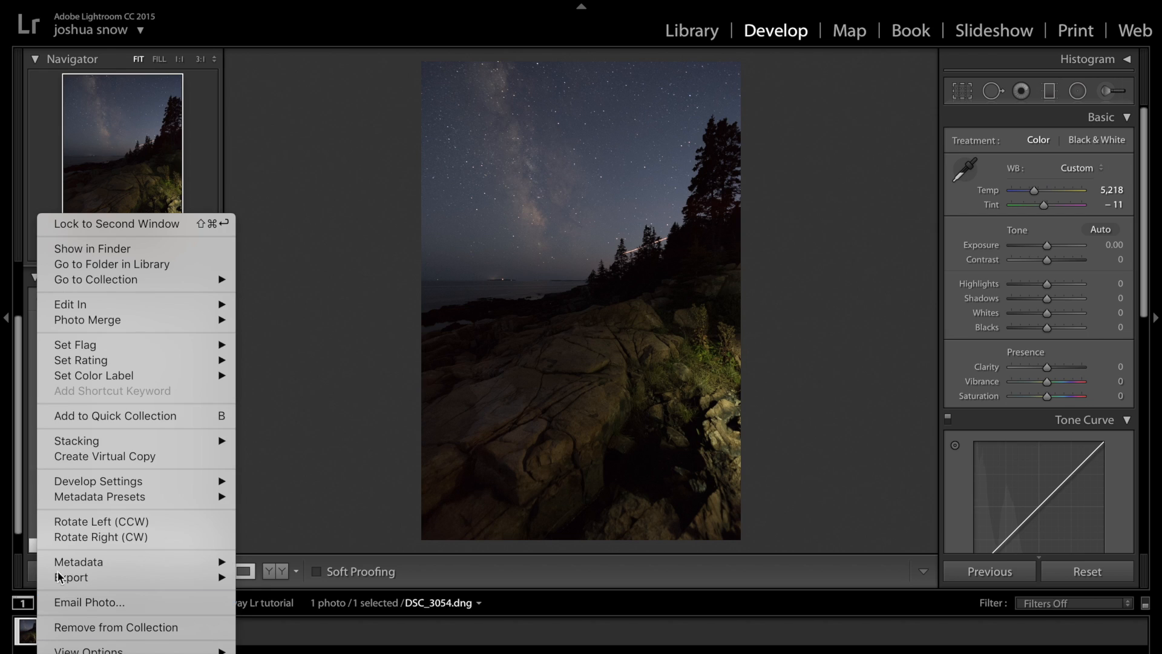
pyautogui.moveTo(92, 482)
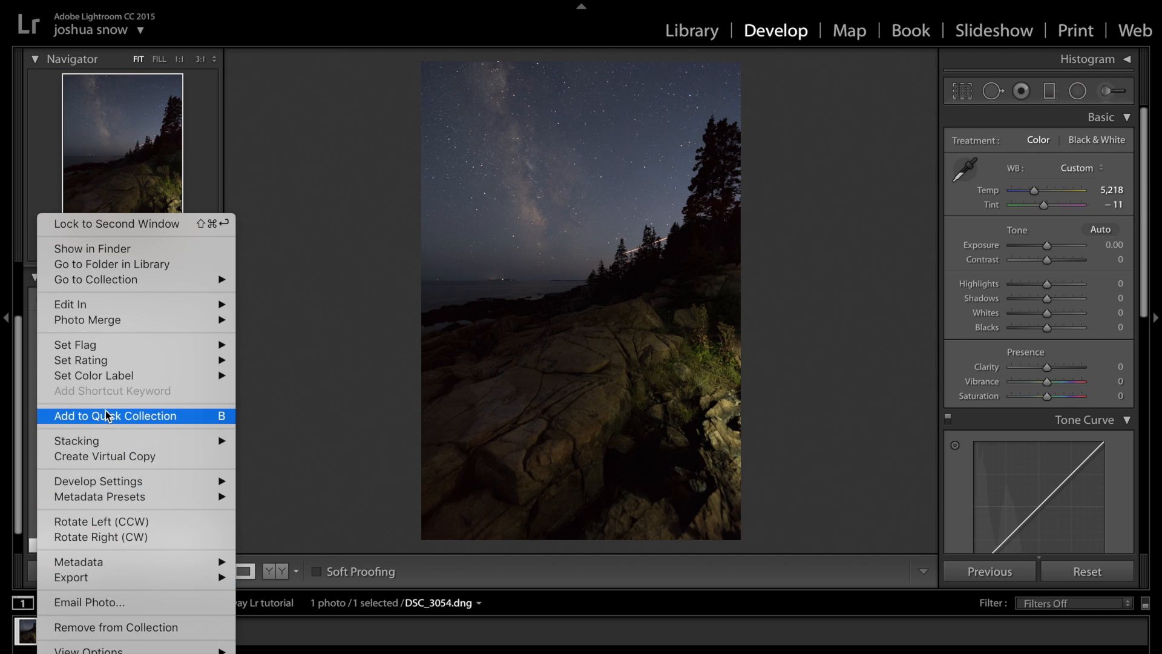
pyautogui.click(105, 457)
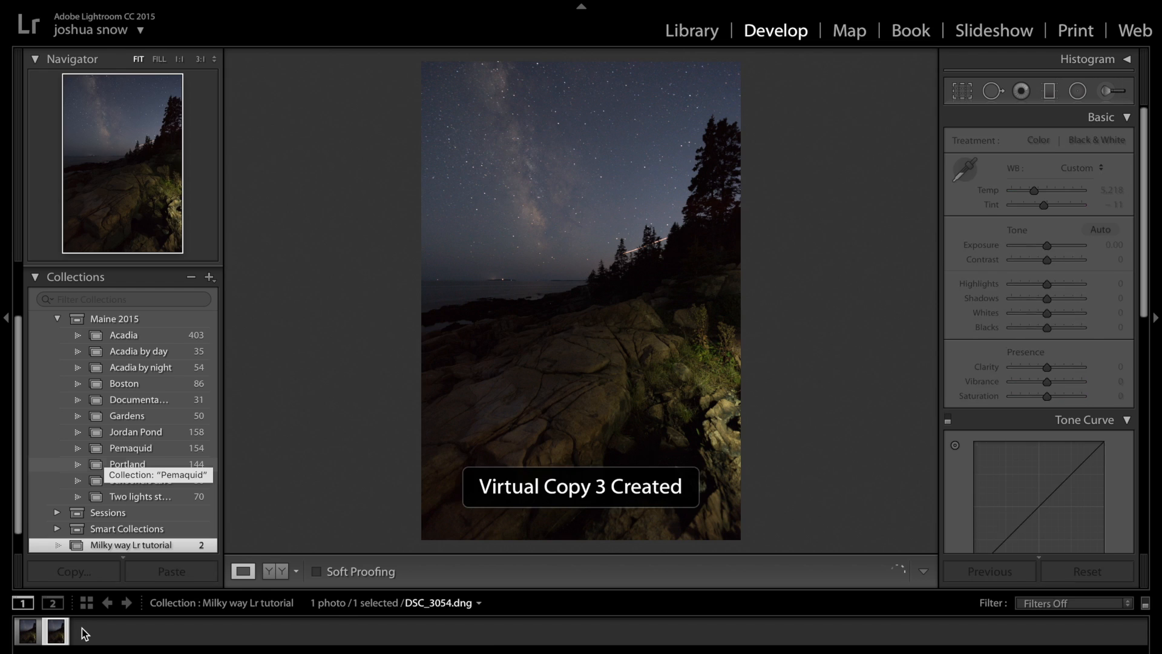
pyautogui.click(29, 627)
pyautogui.press('Left')
pyautogui.press('Right')
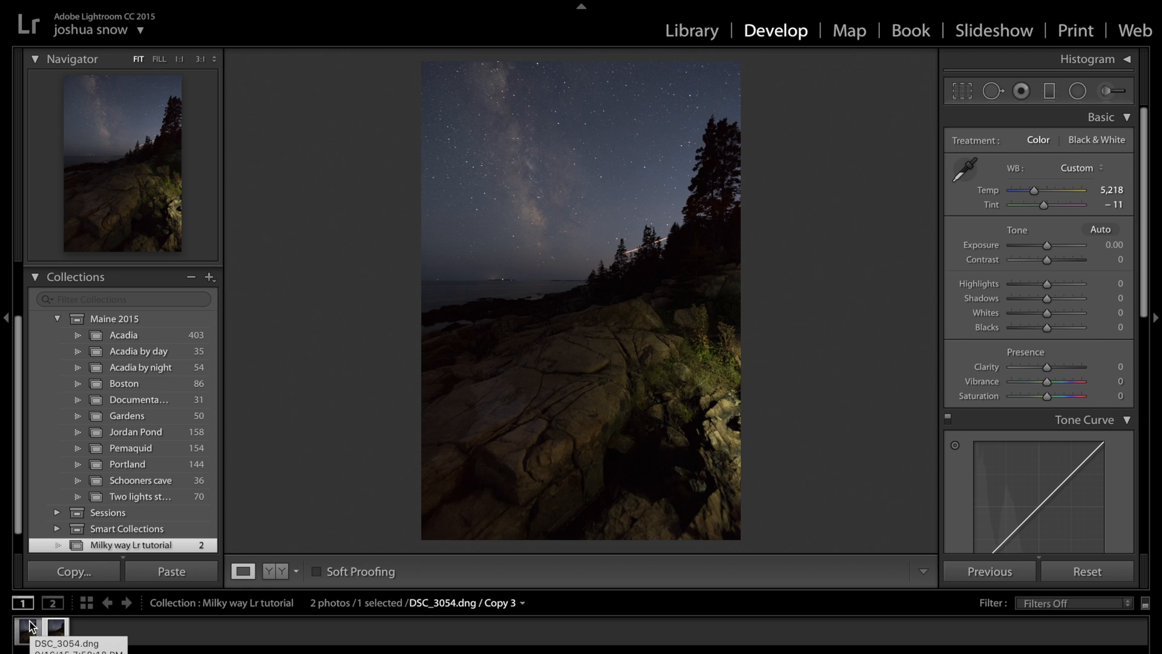
pyautogui.click(32, 626)
pyautogui.press('Right')
pyautogui.click(31, 626)
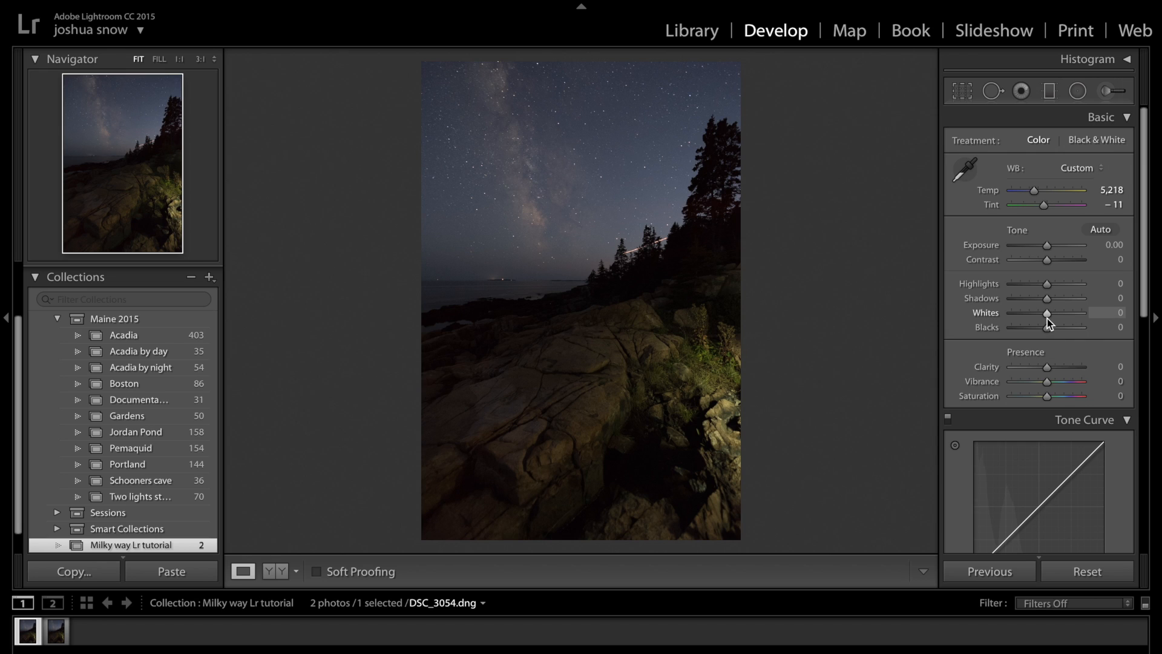
# - Adjust the original photo's tone to Contrast +13, Highlights −65, Shadows +28, Whites +40 and Blacks −26
pyautogui.moveTo(1048, 317); pyautogui.dragTo(1062, 318)
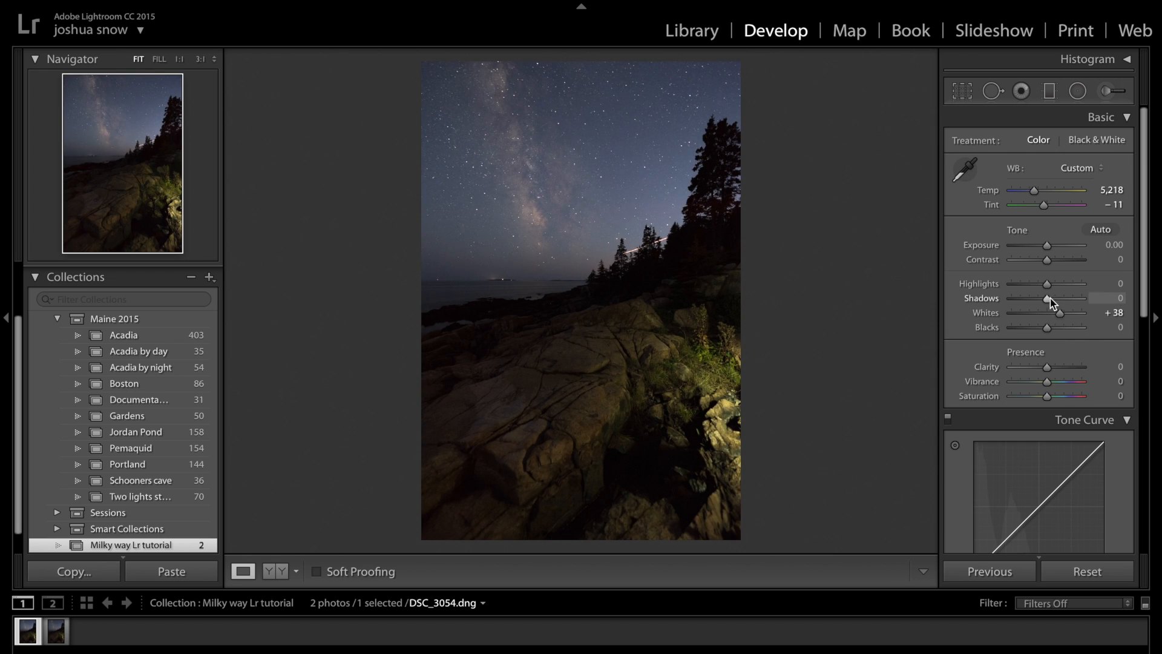
pyautogui.moveTo(1047, 285); pyautogui.dragTo(1061, 313)
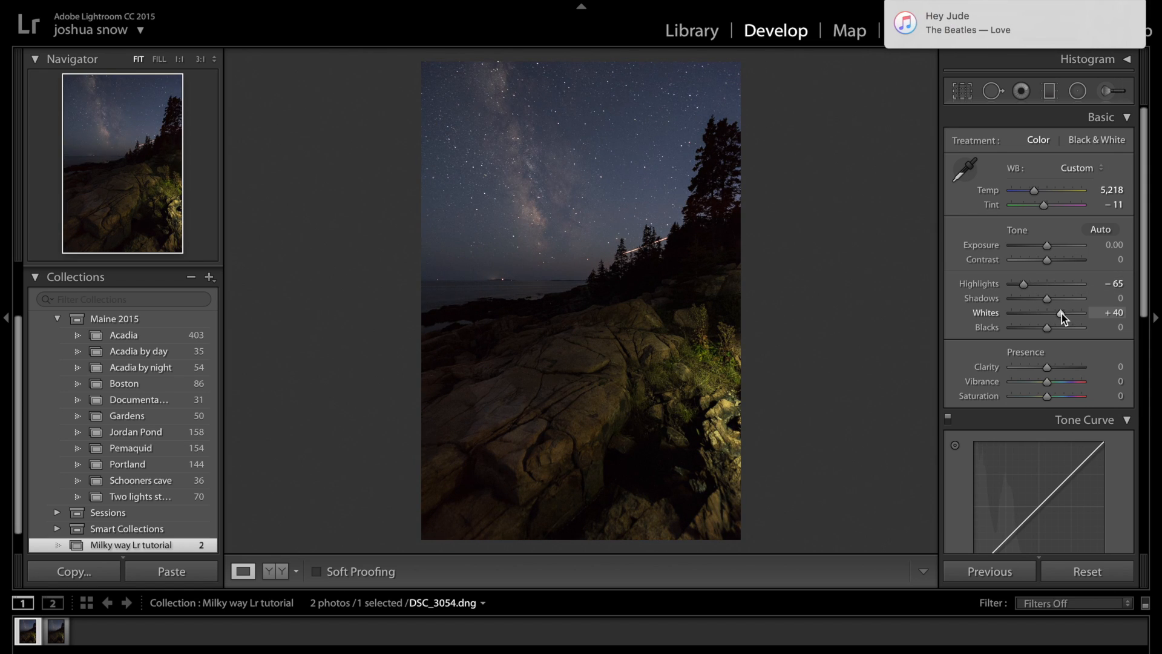
pyautogui.moveTo(1047, 328); pyautogui.dragTo(1040, 328)
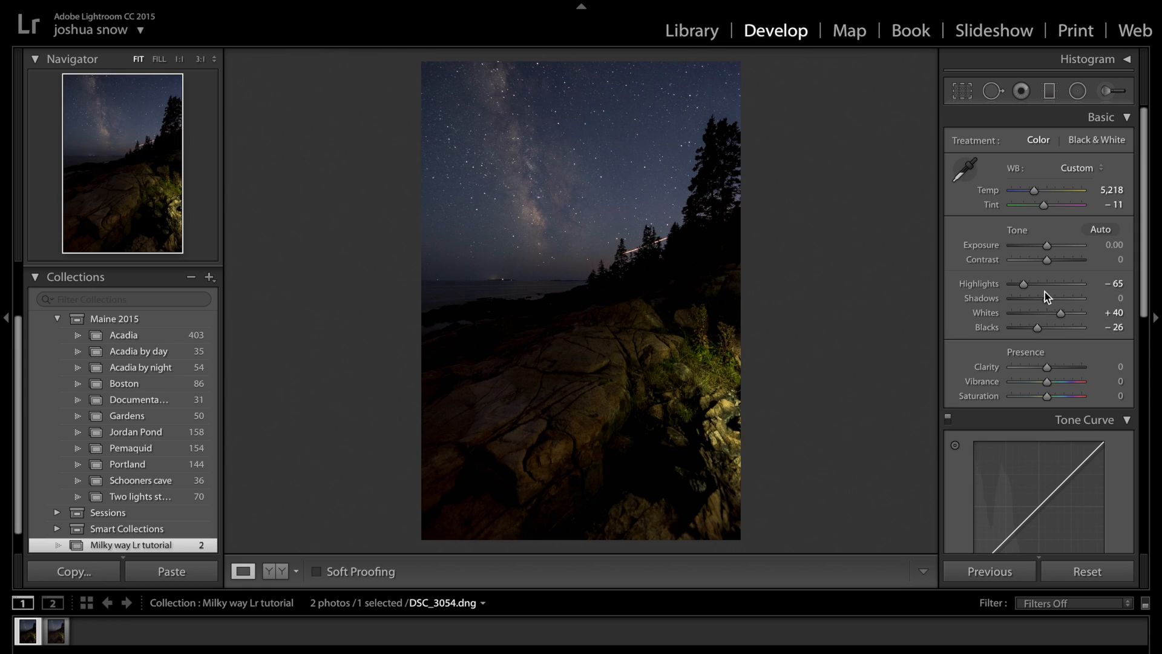
pyautogui.moveTo(1047, 300); pyautogui.dragTo(1056, 302)
pyautogui.moveTo(1047, 260); pyautogui.dragTo(1049, 261)
# - Set the photo's clarity to +6, vibrance to +48 and saturation to +33
pyautogui.moveTo(1046, 365); pyautogui.dragTo(1049, 366)
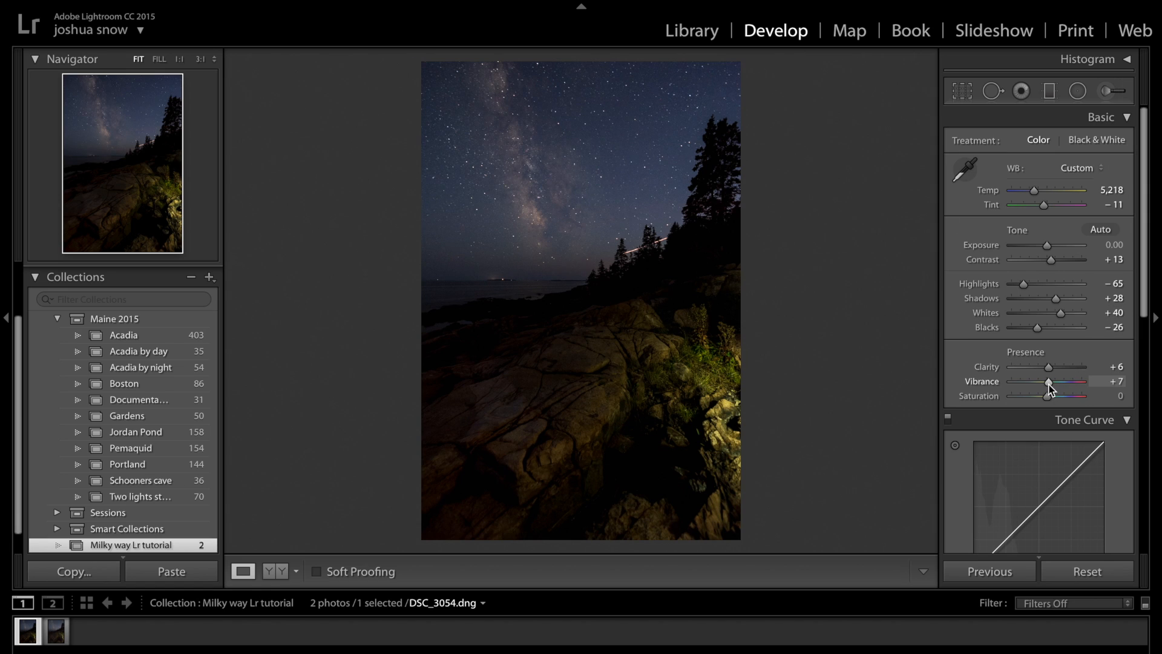
pyautogui.moveTo(1049, 384)
pyautogui.mouseDown()
pyautogui.moveTo(1068, 390)
pyautogui.moveTo(1060, 385)
pyautogui.mouseUp()
pyautogui.moveTo(1065, 383)
pyautogui.mouseDown()
pyautogui.moveTo(1076, 383)
pyautogui.moveTo(1065, 385)
pyautogui.mouseUp()
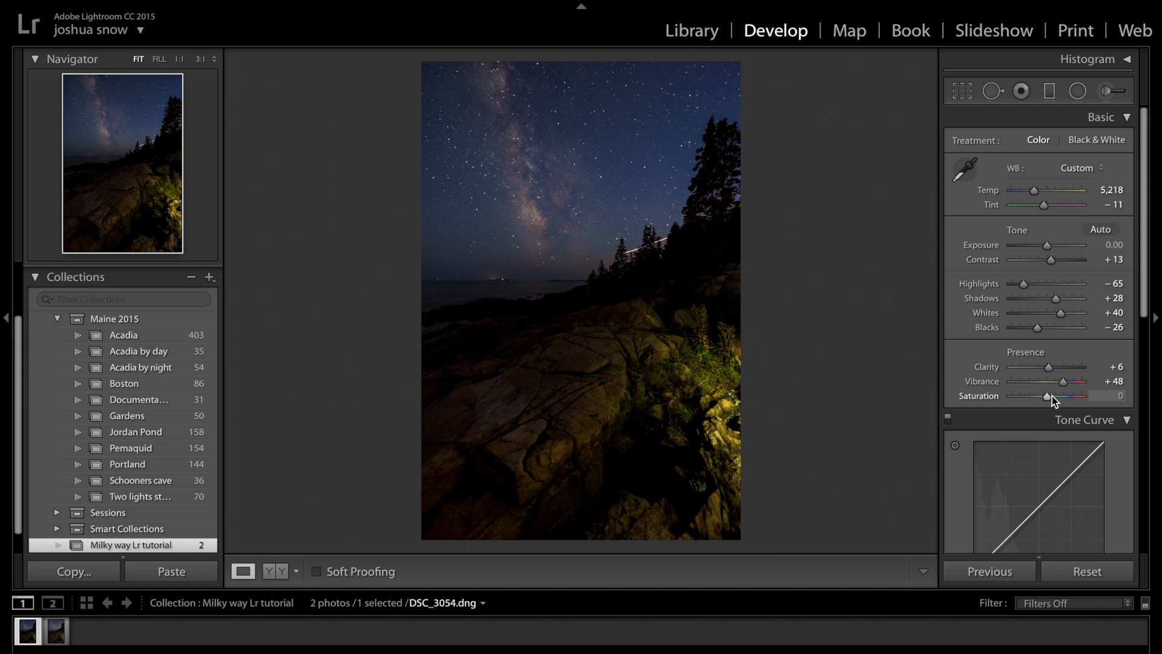
pyautogui.moveTo(1045, 398); pyautogui.dragTo(1051, 401)
pyautogui.moveTo(1053, 397); pyautogui.dragTo(1060, 402)
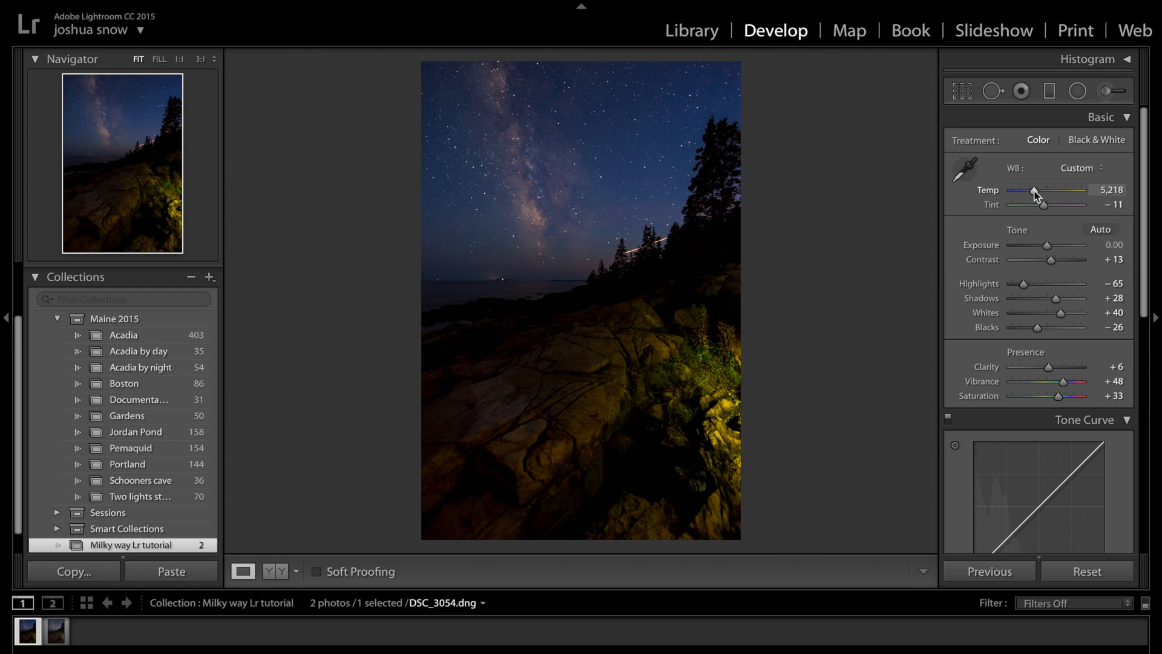
# - Refine the white balance to a temperature of 5,563 and a tint of −18
pyautogui.moveTo(1034, 192); pyautogui.dragTo(1036, 192)
pyautogui.moveTo(1035, 192); pyautogui.dragTo(1042, 204)
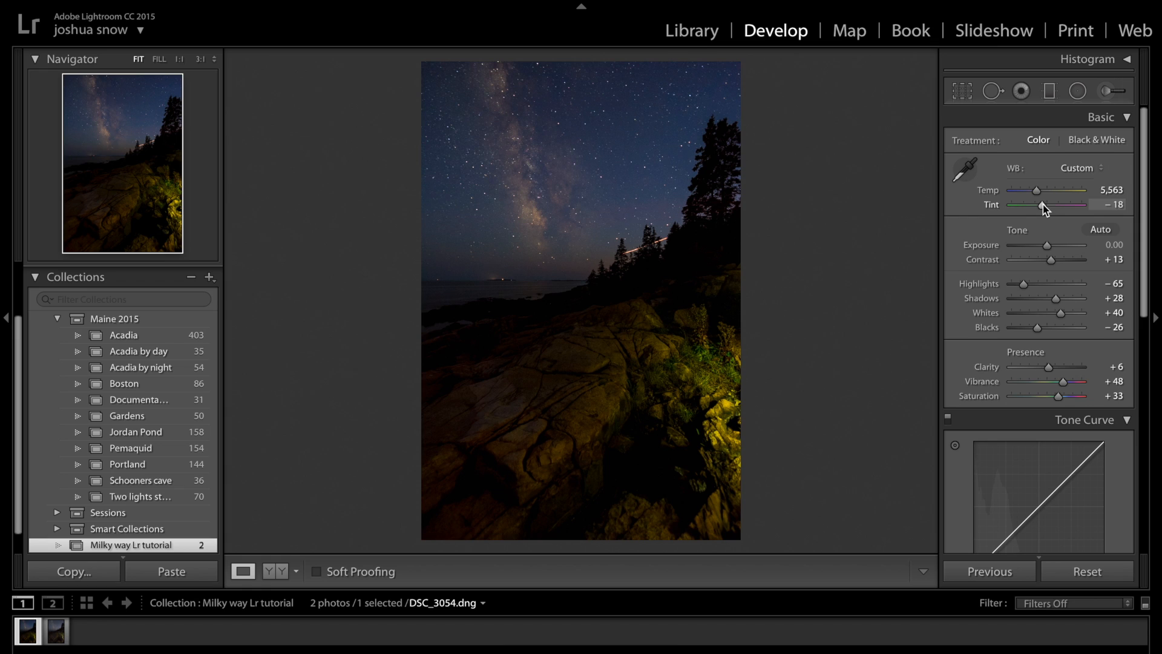
# - Set the photo's white balance tint to −20
pyautogui.click(1119, 204)
pyautogui.write('-20')
pyautogui.press('Return')
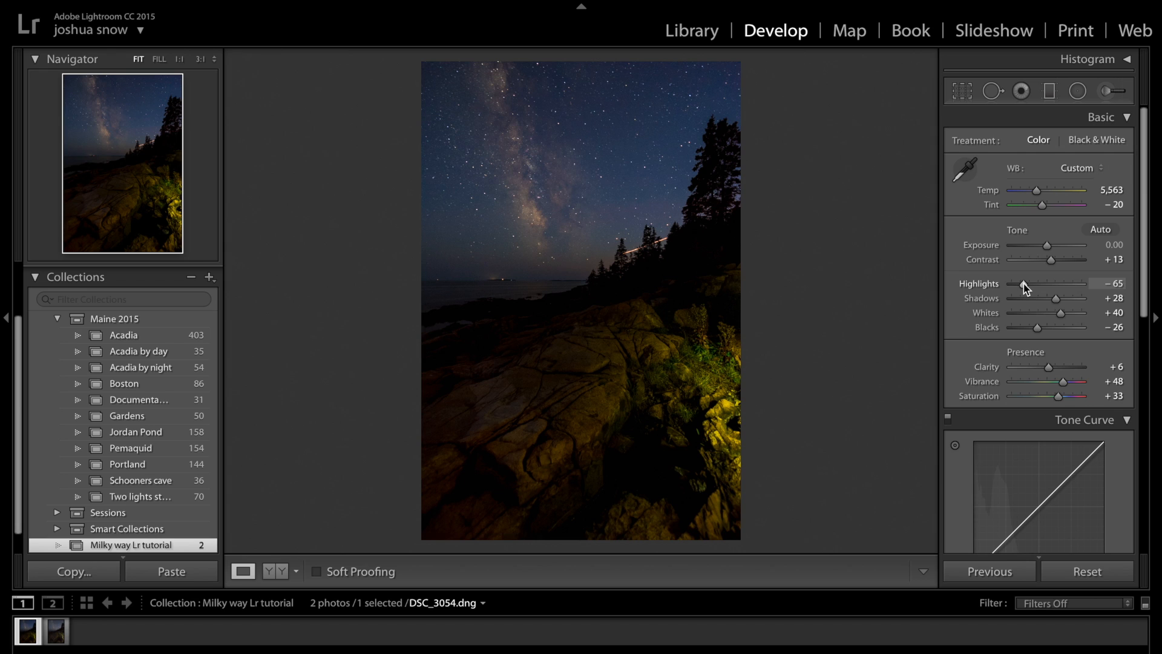
# - Refine the photo's tone to Exposure −0.25, Highlights −75, Shadows −27, Whites +44 and Blacks −18
pyautogui.moveTo(1023, 287); pyautogui.dragTo(1062, 314)
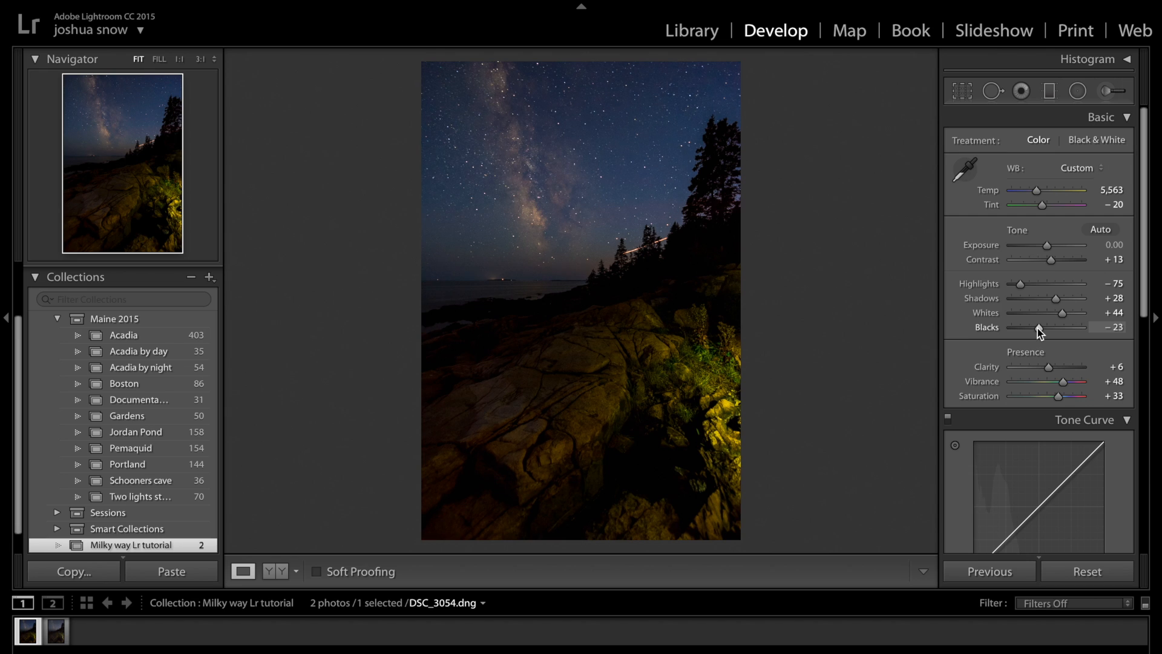
pyautogui.moveTo(1036, 328); pyautogui.dragTo(1040, 329)
pyautogui.moveTo(1055, 298)
pyautogui.mouseDown()
pyautogui.moveTo(1026, 306)
pyautogui.moveTo(1037, 305)
pyautogui.mouseUp()
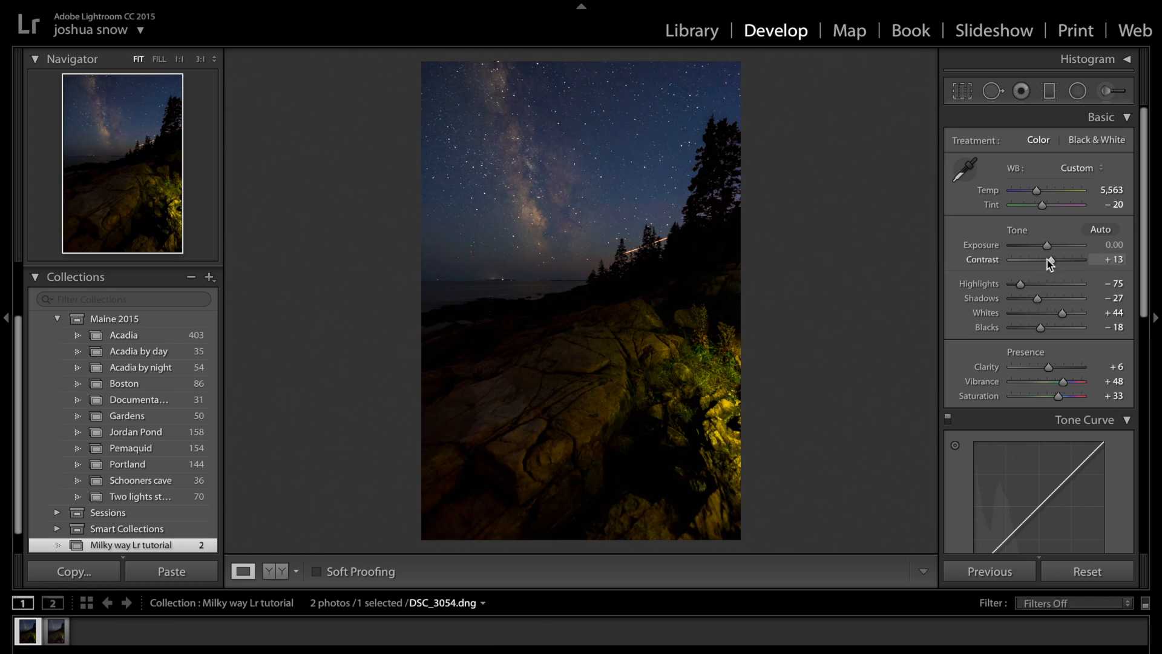
pyautogui.moveTo(1047, 247); pyautogui.dragTo(1047, 251)
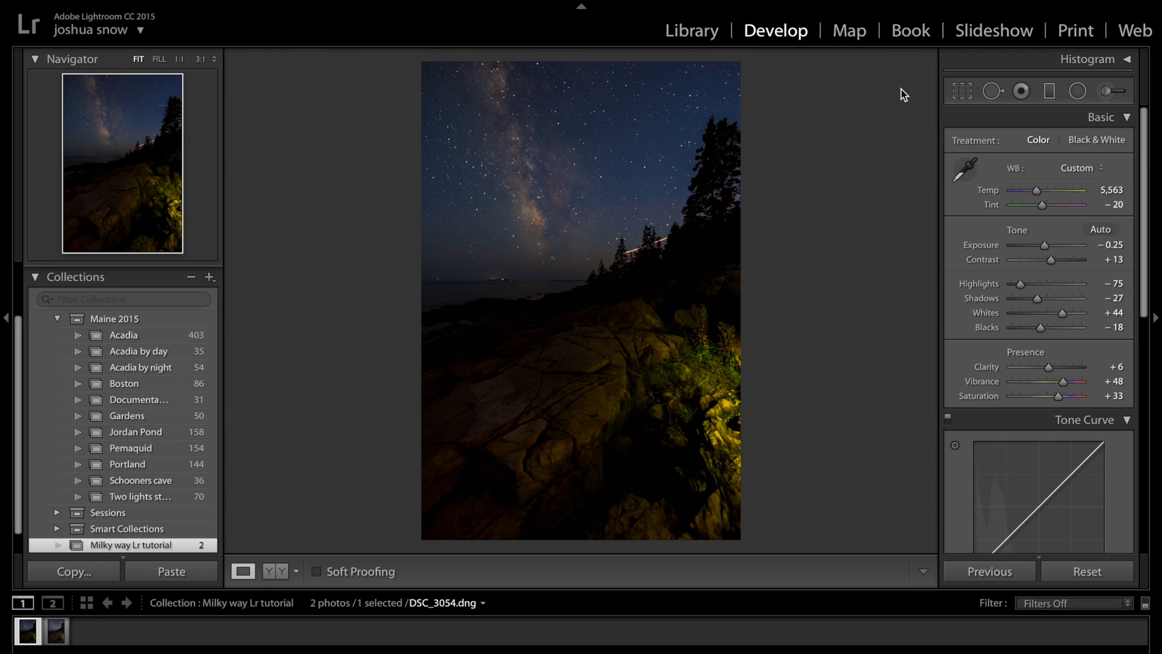
# - Add a tall elliptical radial filter over the Milky Way and tilt it to follow the galaxy's diagonal band
pyautogui.click(1077, 91)
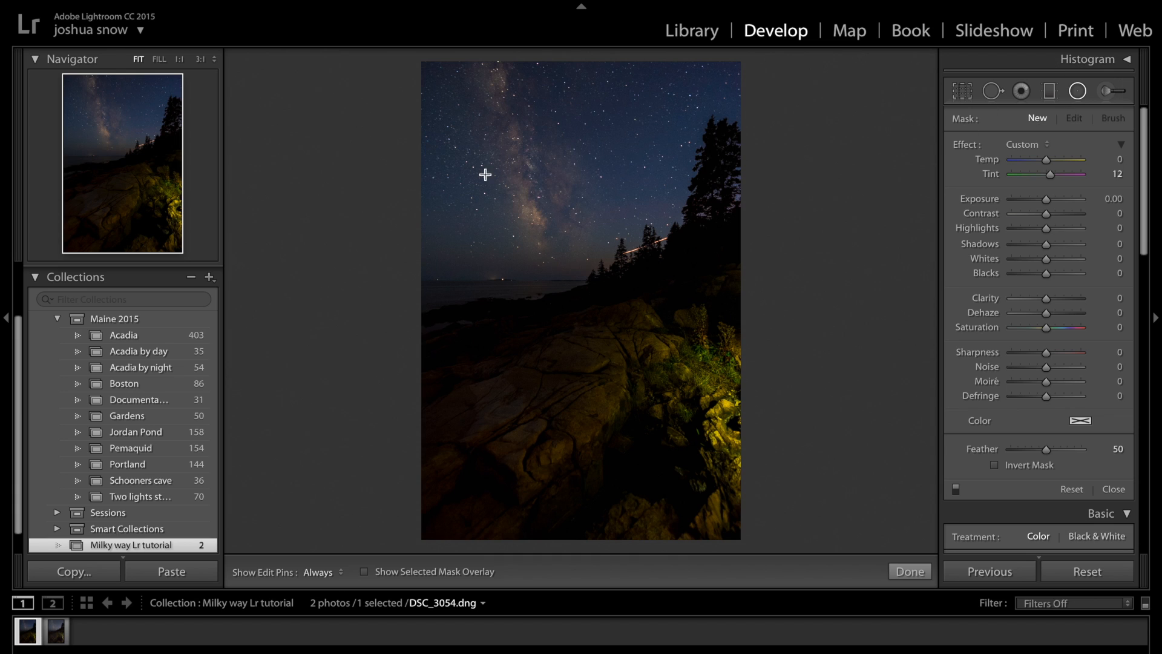
pyautogui.moveTo(477, 76); pyautogui.dragTo(546, 242)
pyautogui.moveTo(512, 108); pyautogui.dragTo(558, 237)
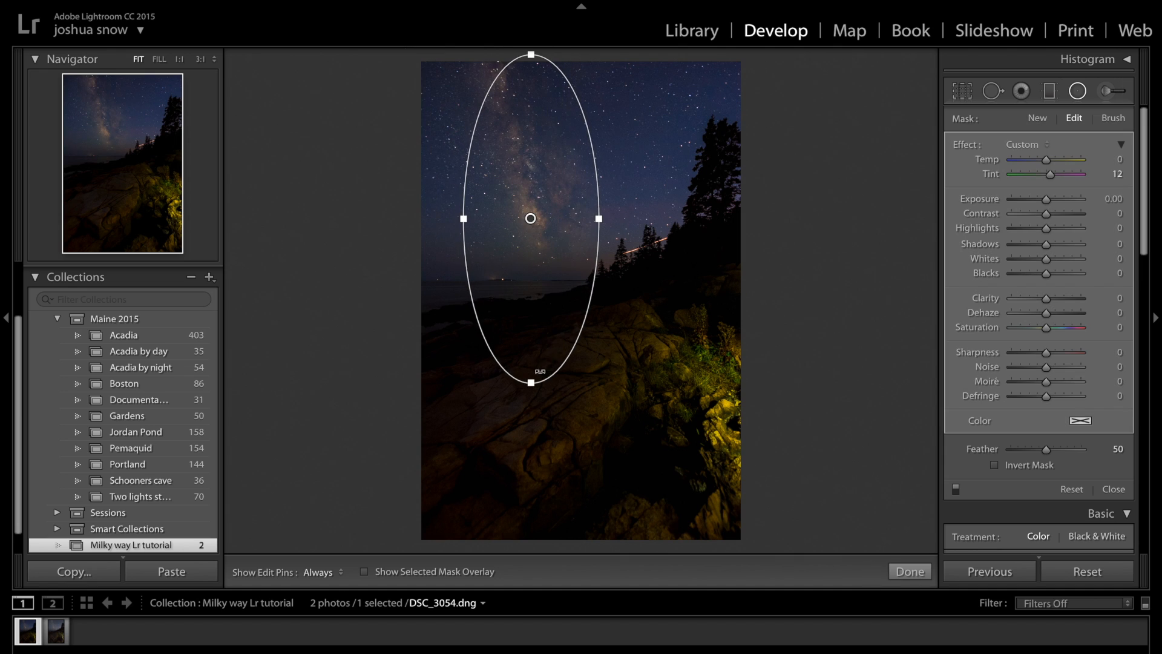
pyautogui.moveTo(530, 382); pyautogui.dragTo(531, 375)
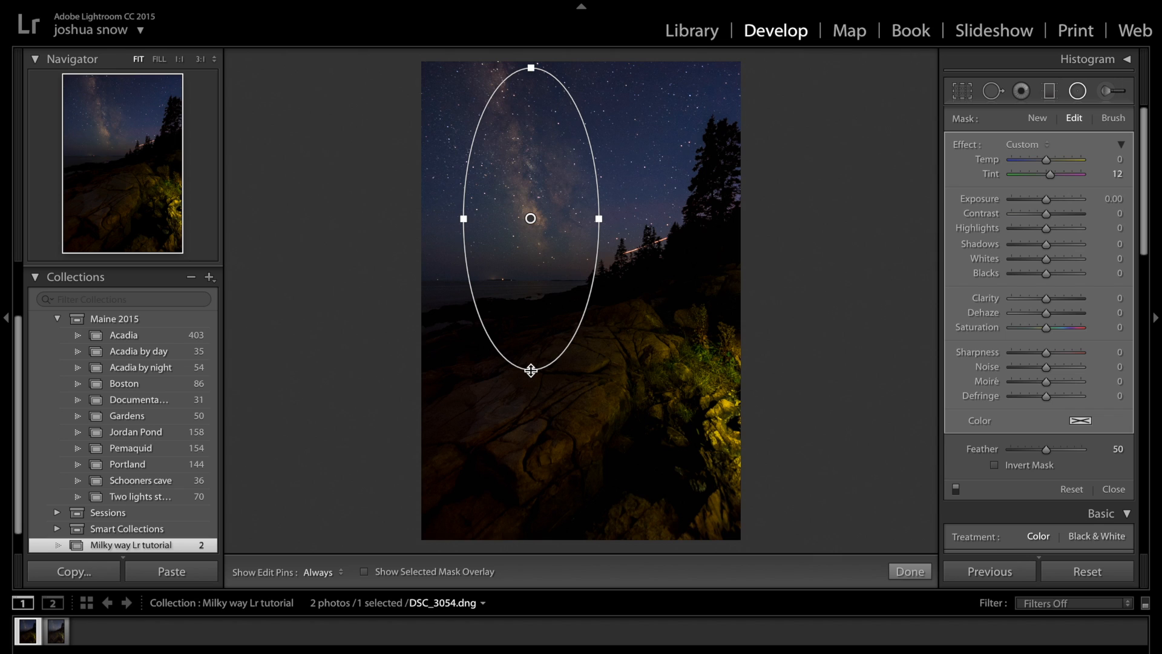
pyautogui.moveTo(536, 255); pyautogui.dragTo(536, 220)
pyautogui.moveTo(527, 343); pyautogui.dragTo(586, 340)
pyautogui.moveTo(558, 202); pyautogui.dragTo(553, 189)
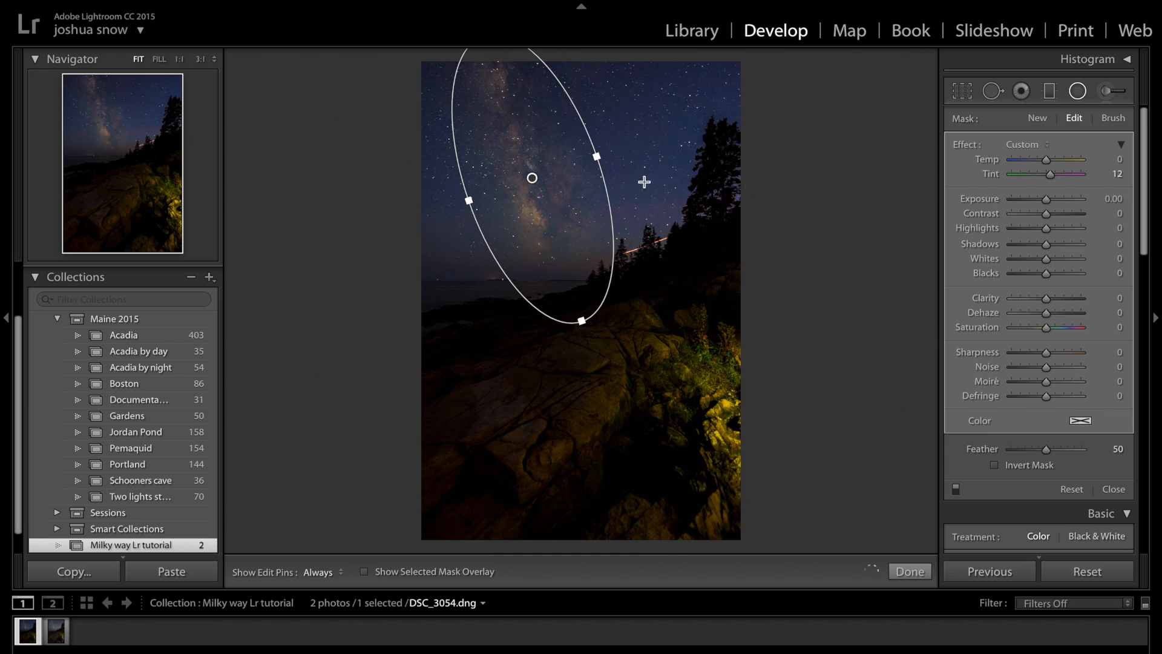
# - Reset the radial filter's tint to 0, invert its mask to affect the inside, and set its contrast to 4
pyautogui.doubleClick(1050, 173)
pyautogui.moveTo(1050, 218)
pyautogui.mouseDown()
pyautogui.moveTo(1068, 217)
pyautogui.moveTo(975, 216)
pyautogui.moveTo(1053, 220)
pyautogui.mouseUp()
pyautogui.click(994, 465)
pyautogui.moveTo(1048, 217)
pyautogui.mouseDown()
pyautogui.moveTo(1016, 215)
pyautogui.moveTo(1101, 217)
pyautogui.moveTo(994, 205)
pyautogui.moveTo(1020, 216)
pyautogui.moveTo(1043, 204)
pyautogui.moveTo(1049, 219)
pyautogui.mouseUp()
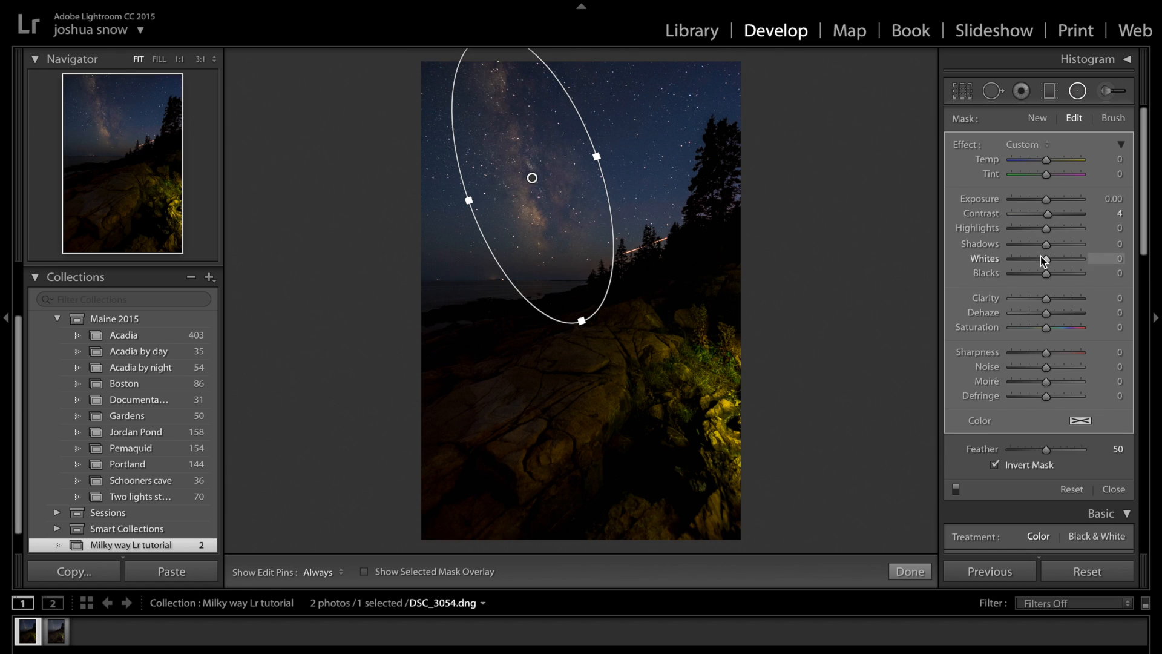
# - Adjust the radial filter's tone to Exposure 0.09, Shadows −2, Whites 26 and Blacks −8
pyautogui.moveTo(1045, 260); pyautogui.dragTo(1053, 260)
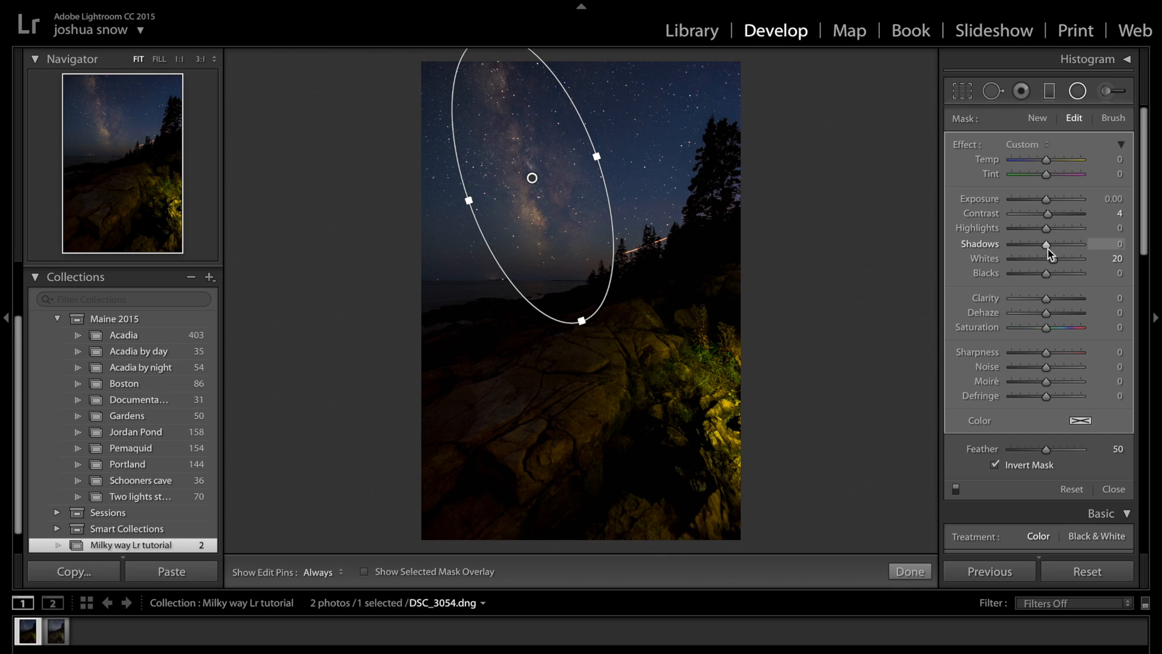
pyautogui.moveTo(1047, 245); pyautogui.dragTo(1045, 276)
pyautogui.moveTo(1047, 202); pyautogui.dragTo(1048, 203)
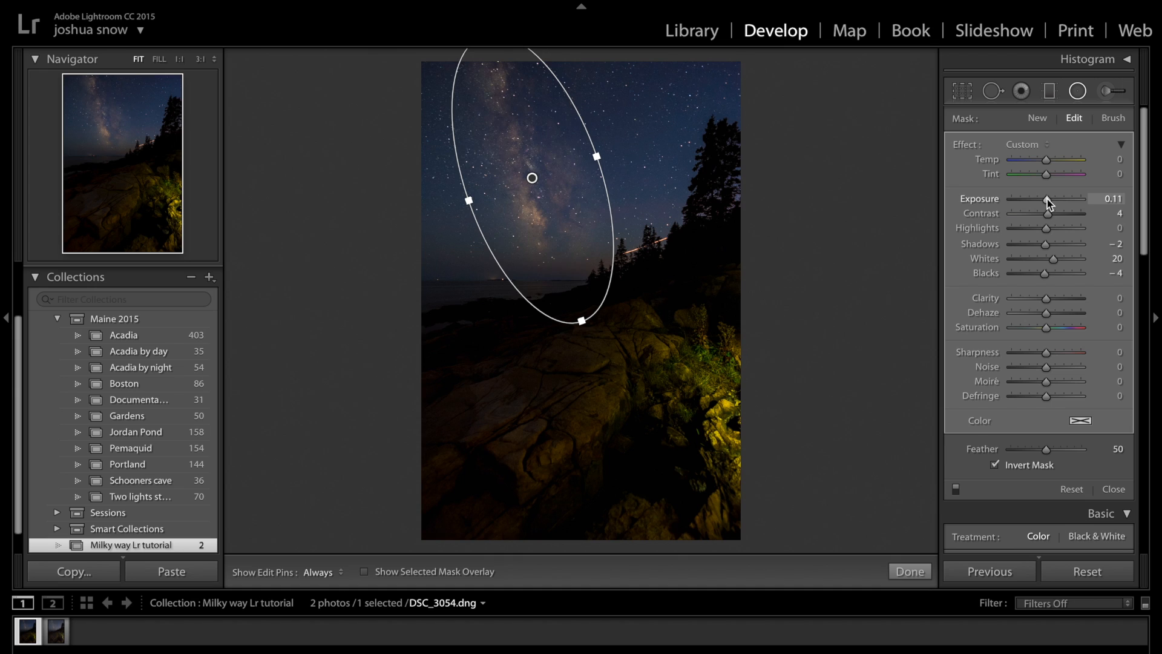
pyautogui.doubleClick(1048, 204)
pyautogui.moveTo(1047, 202); pyautogui.dragTo(1049, 204)
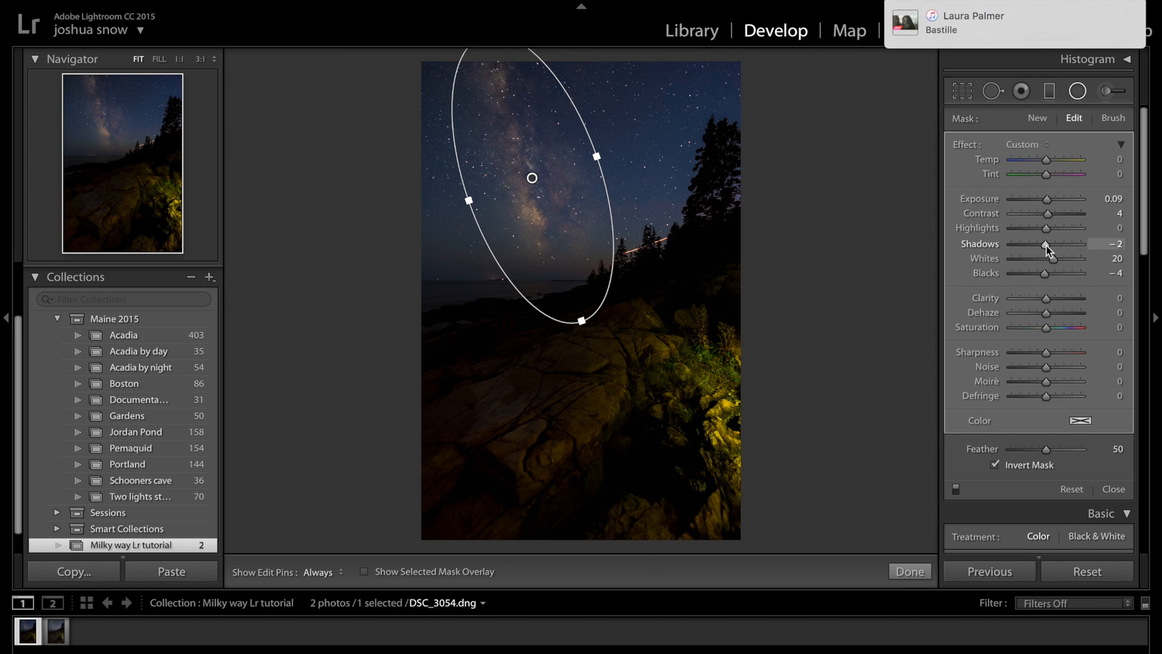
pyautogui.moveTo(1055, 259); pyautogui.dragTo(1057, 259)
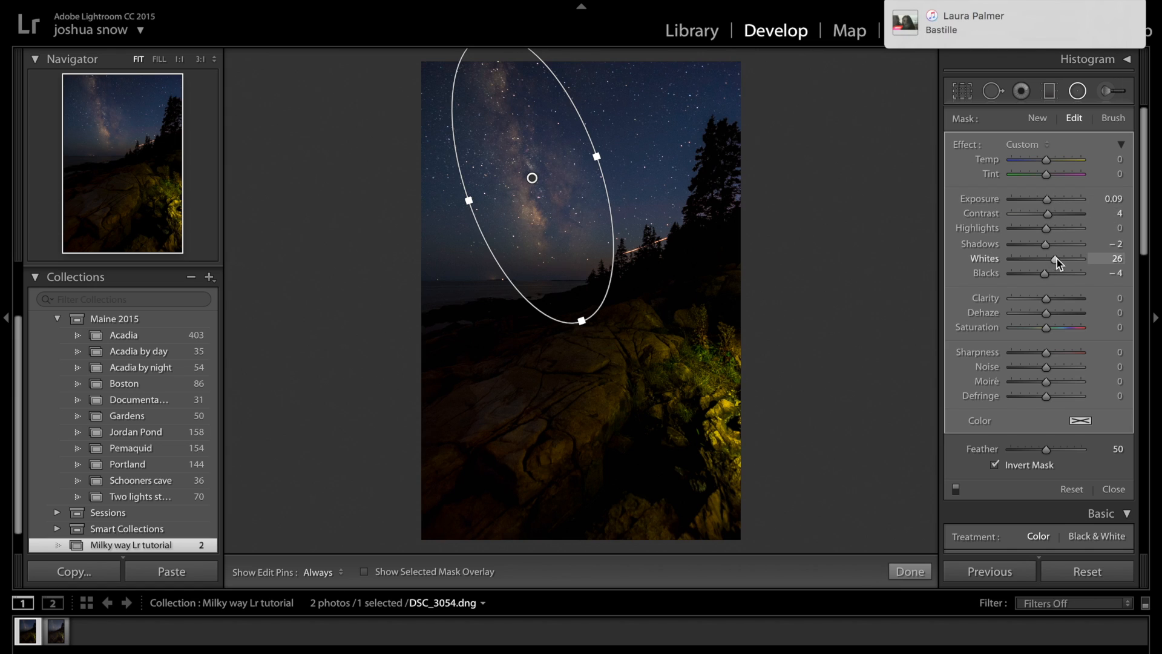
pyautogui.moveTo(1043, 274); pyautogui.dragTo(1041, 274)
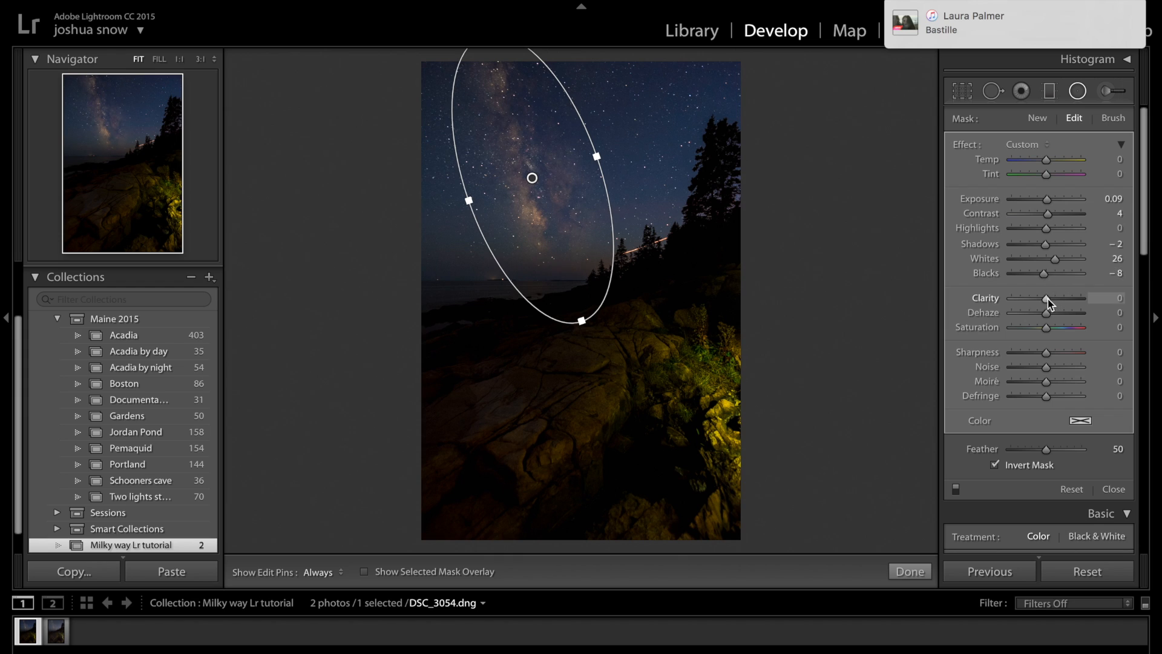
# - Set the radial filter's clarity to 2, fine-tune its saturation, and finish editing the filter
pyautogui.moveTo(1046, 299); pyautogui.dragTo(1047, 300)
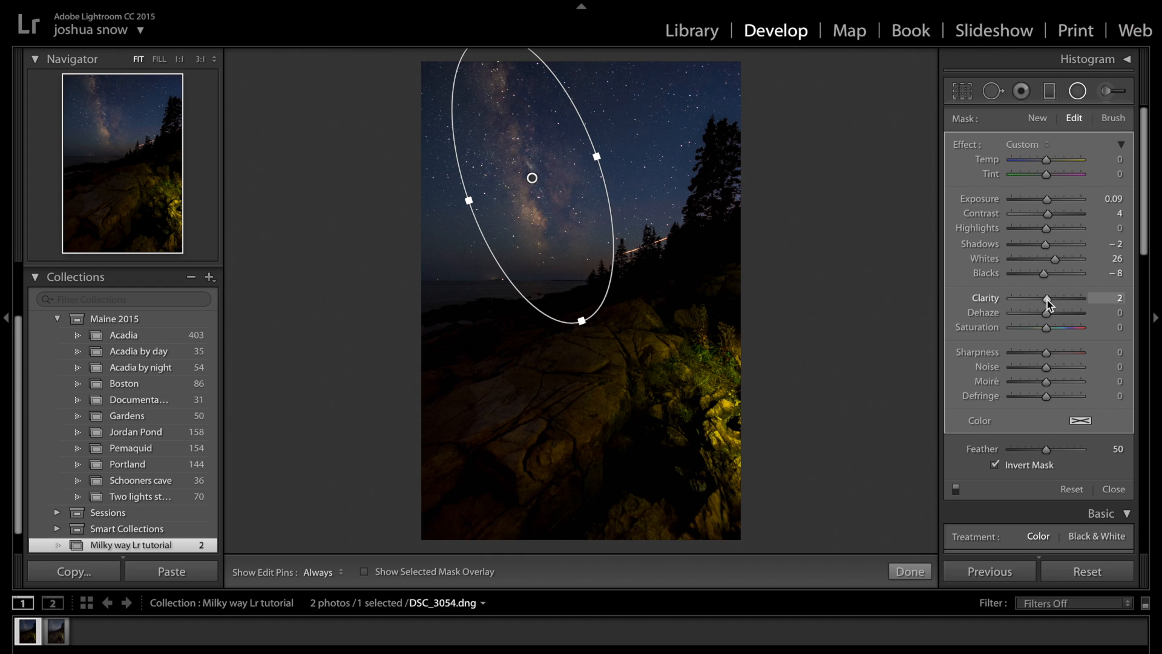
pyautogui.moveTo(1047, 327)
pyautogui.mouseDown()
pyautogui.moveTo(1056, 327)
pyautogui.moveTo(1047, 328)
pyautogui.mouseUp()
pyautogui.click(908, 571)
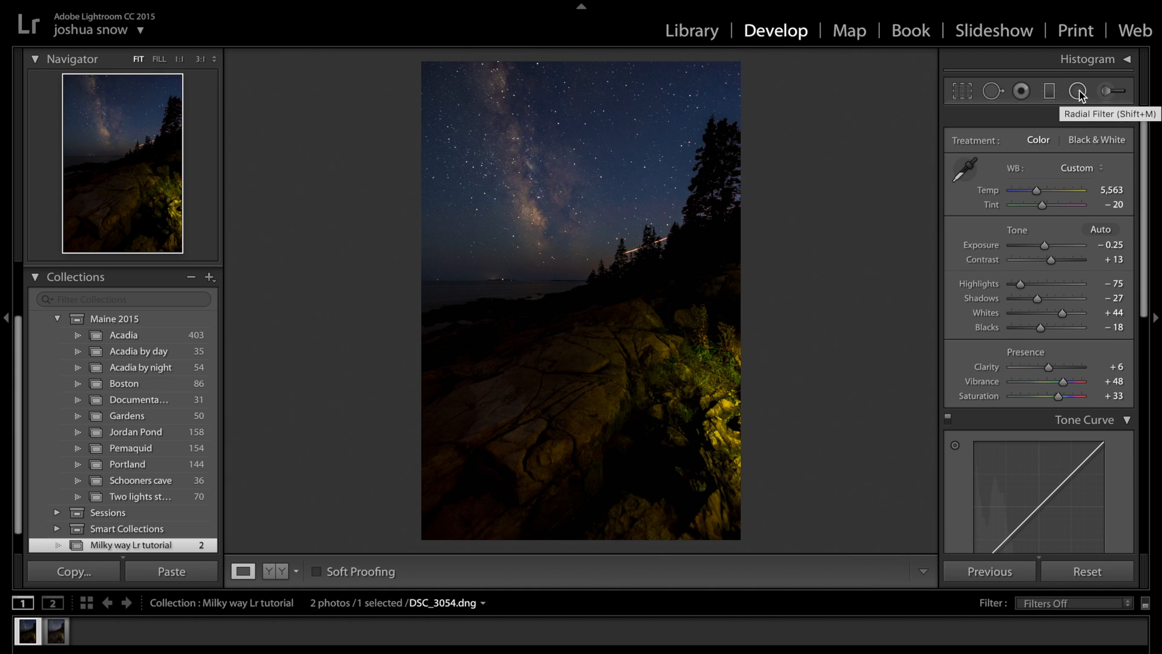
# - Add a graduated filter from the sky down to the horizon and tilt it along the sloping treeline
pyautogui.press('m')
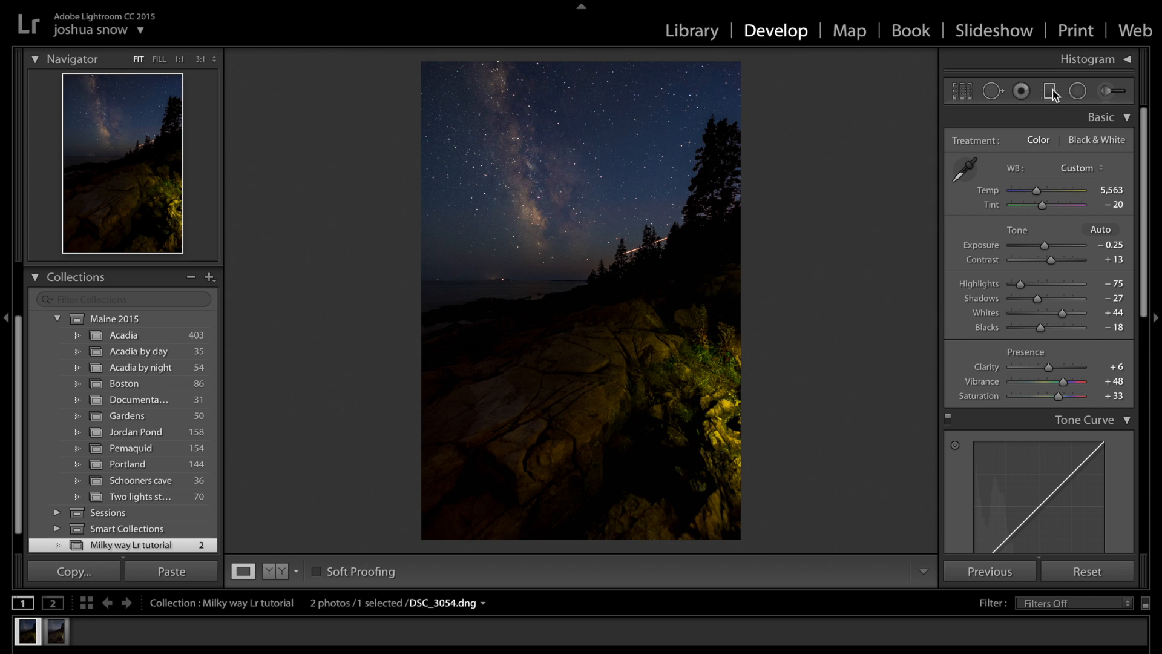
pyautogui.moveTo(581, 56); pyautogui.dragTo(631, 288)
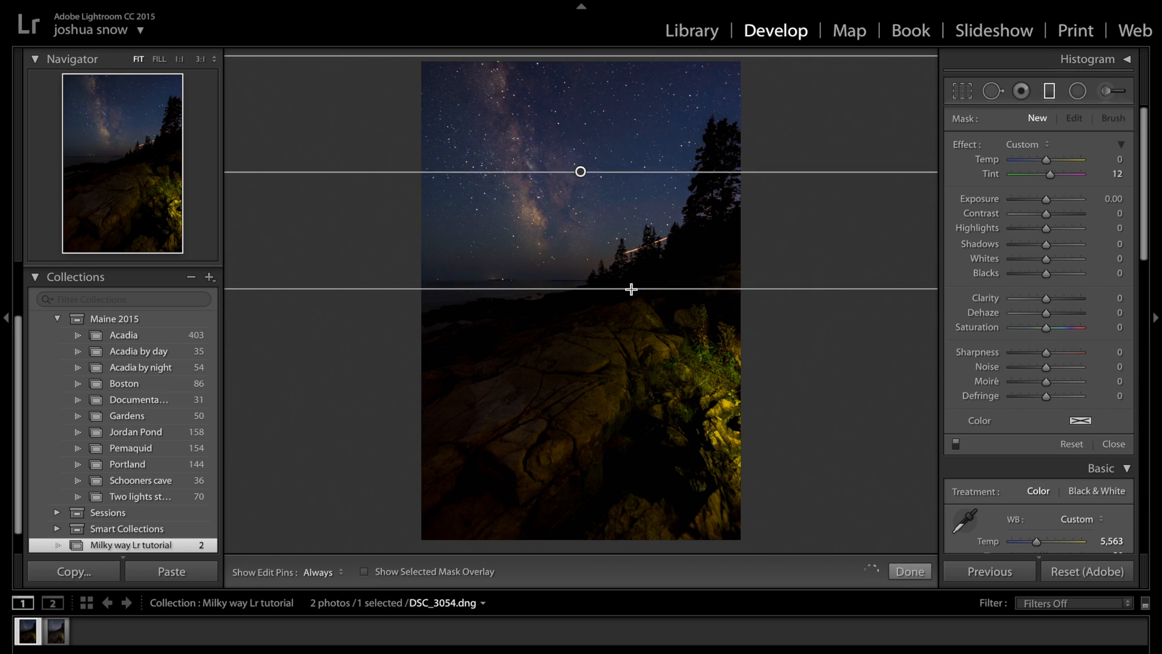
pyautogui.moveTo(578, 54); pyautogui.dragTo(623, 161)
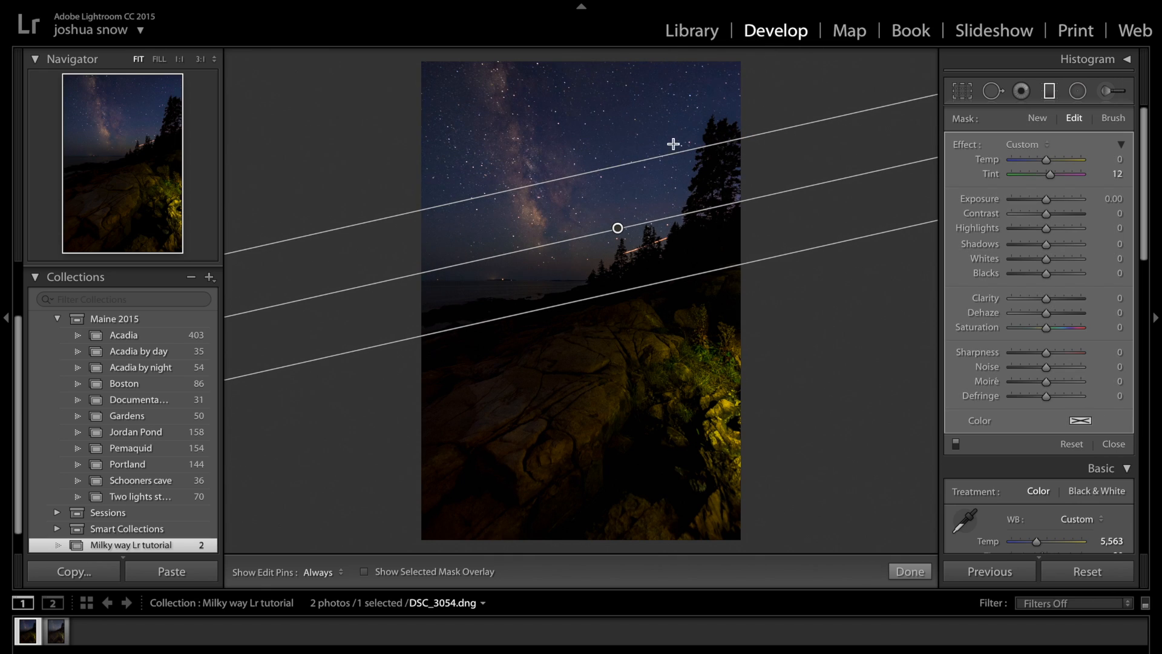
# - Reset the graduated filter's tint to 0, set its saturation to 31, narrow its transition toward the treeline, and finish editing it
pyautogui.doubleClick(1051, 173)
pyautogui.moveTo(1046, 329); pyautogui.dragTo(1056, 329)
pyautogui.moveTo(656, 158); pyautogui.dragTo(666, 209)
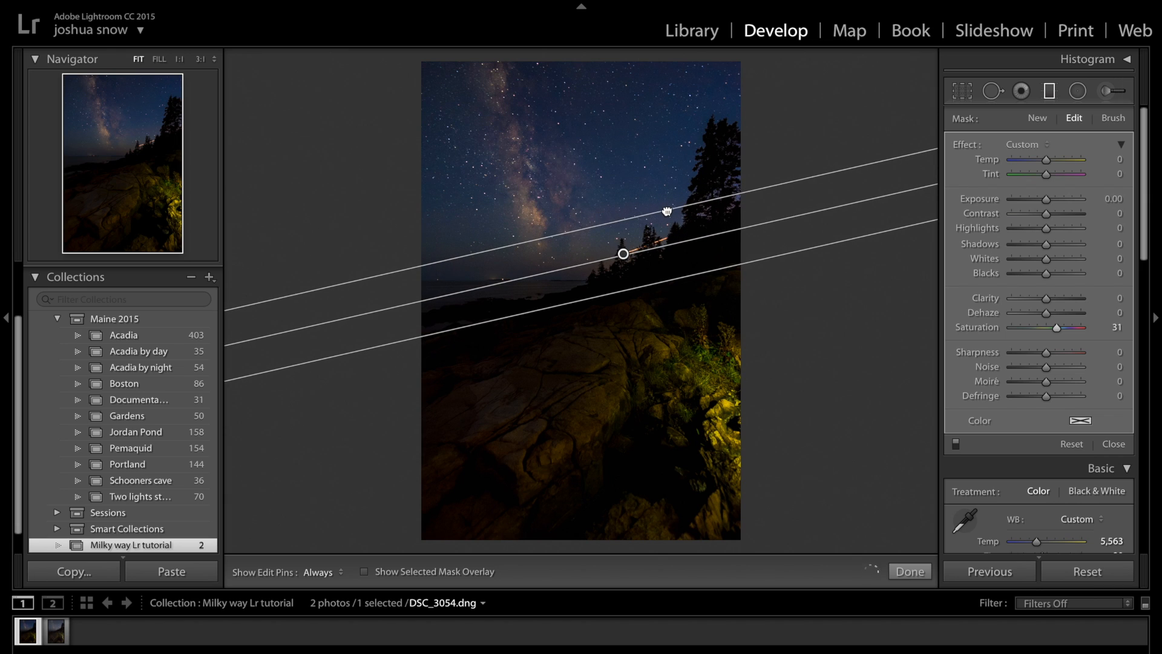
pyautogui.click(902, 571)
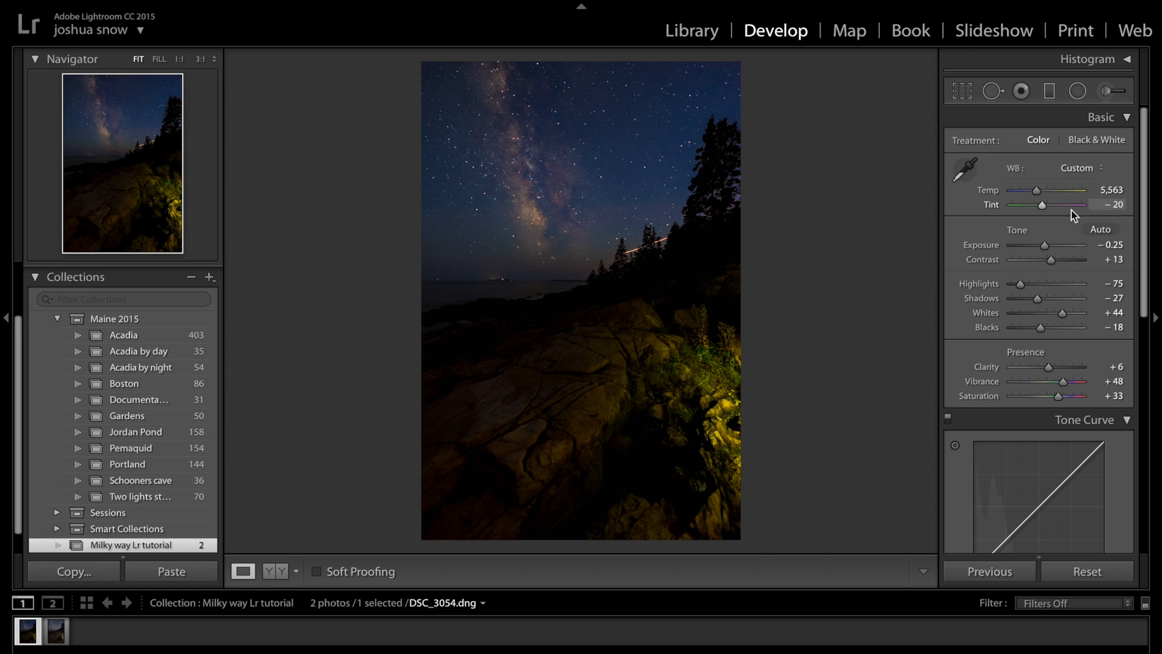
# - Set the photo's white balance temperature to 5,736 and its saturation to +57
pyautogui.click(1037, 190)
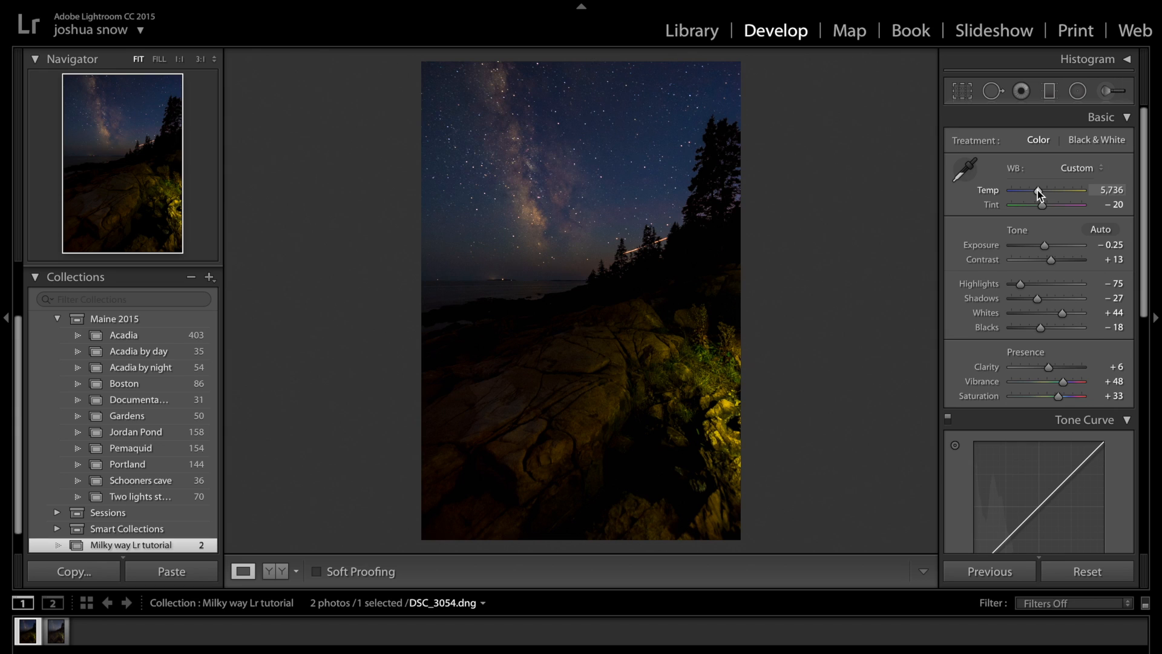
pyautogui.click(1057, 396)
pyautogui.moveTo(1058, 399); pyautogui.dragTo(1067, 401)
# - Compare the edited photo with its unedited virtual copy several times, ending with the edited original selected
pyautogui.click(60, 631)
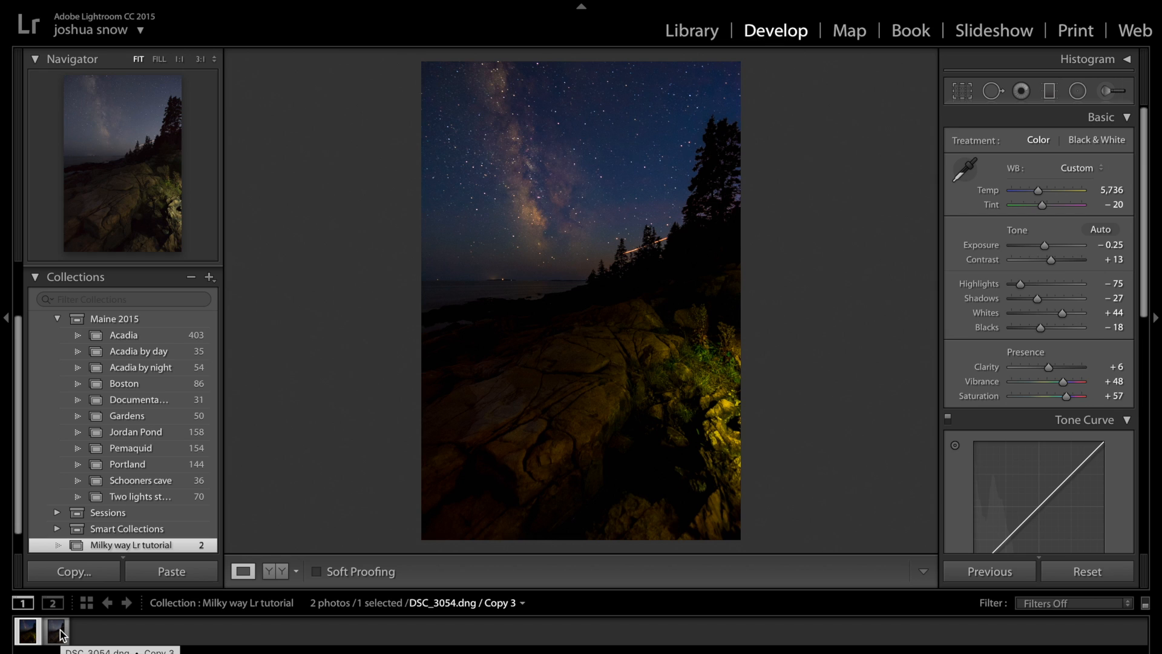
pyautogui.click(31, 631)
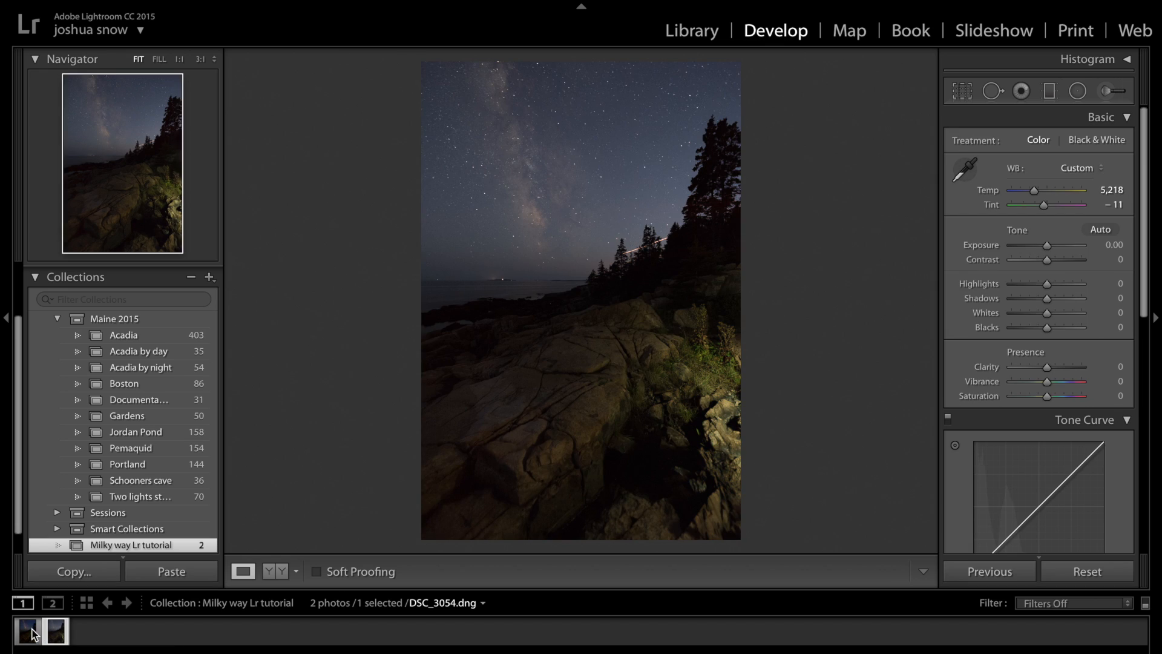
pyautogui.click(54, 633)
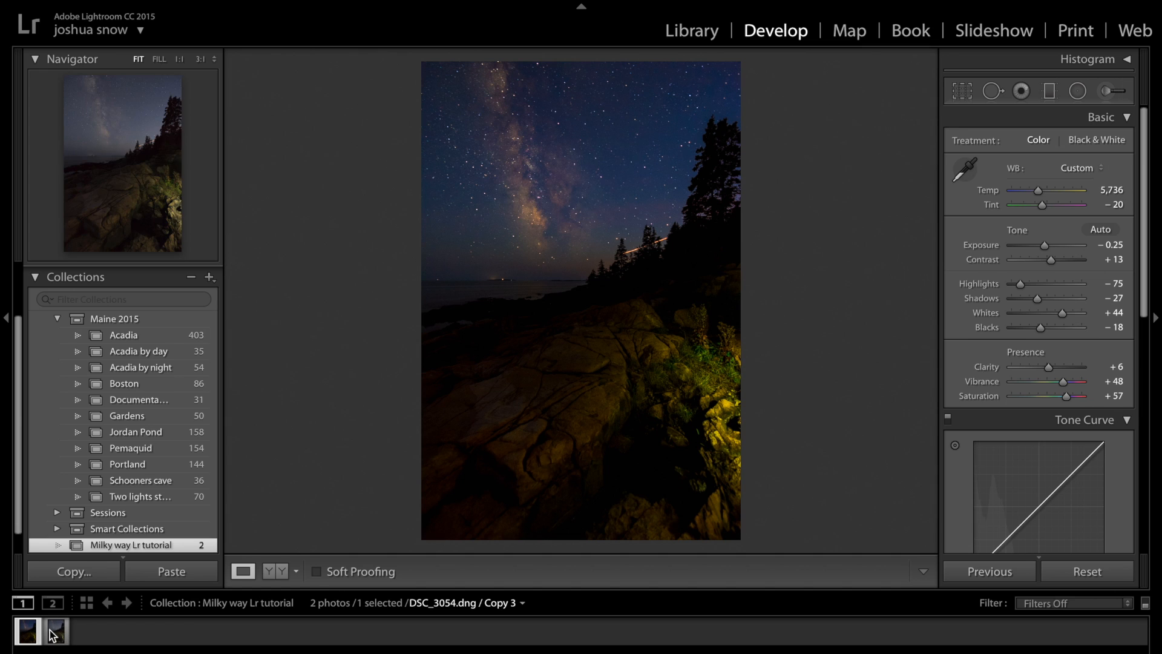
pyautogui.click(51, 630)
pyautogui.click(26, 631)
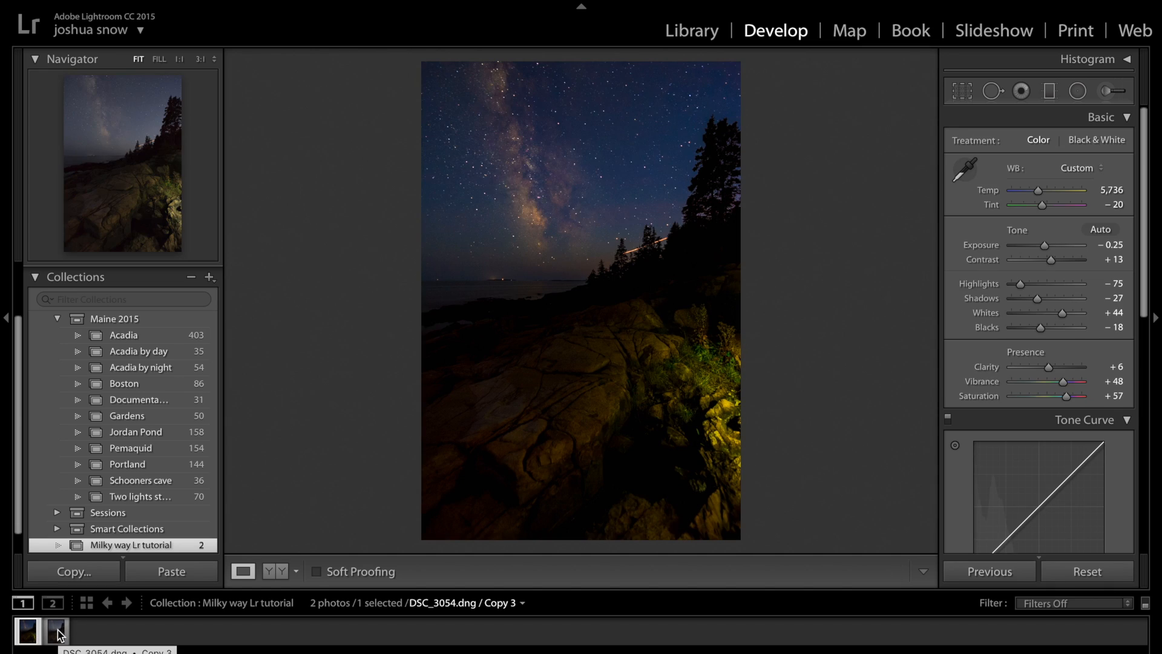
pyautogui.click(57, 633)
pyautogui.click(27, 631)
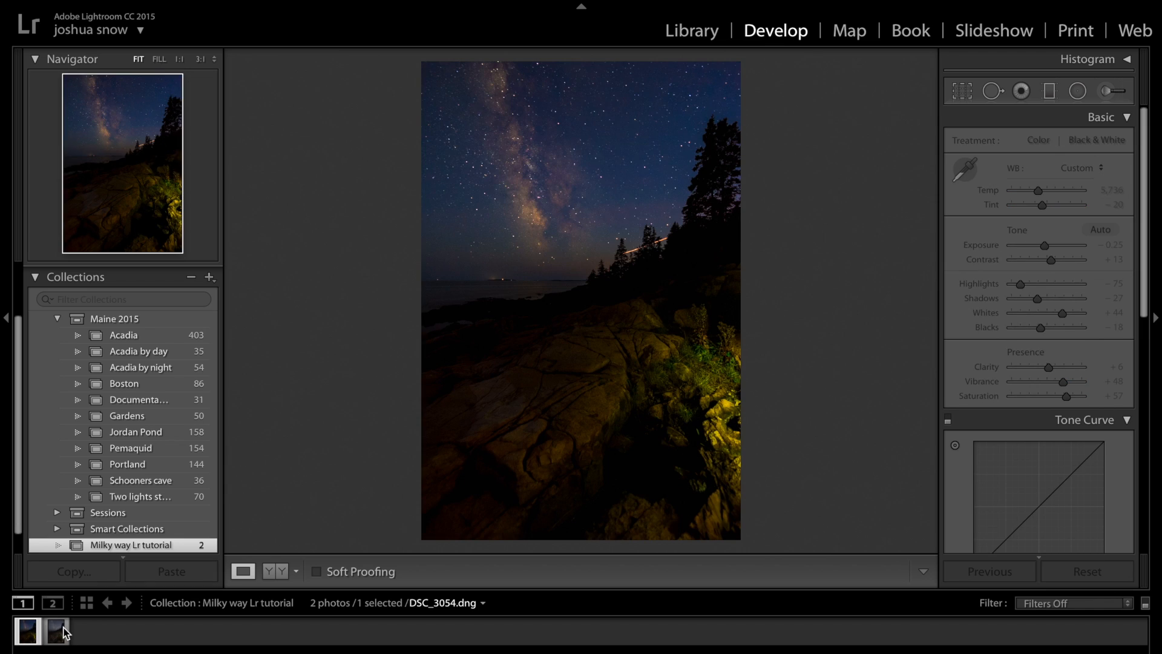
# - Magnify the Milky Way to 1:1, then set the sharpening amount to 0 and luminance noise reduction to 5
pyautogui.click(516, 153)
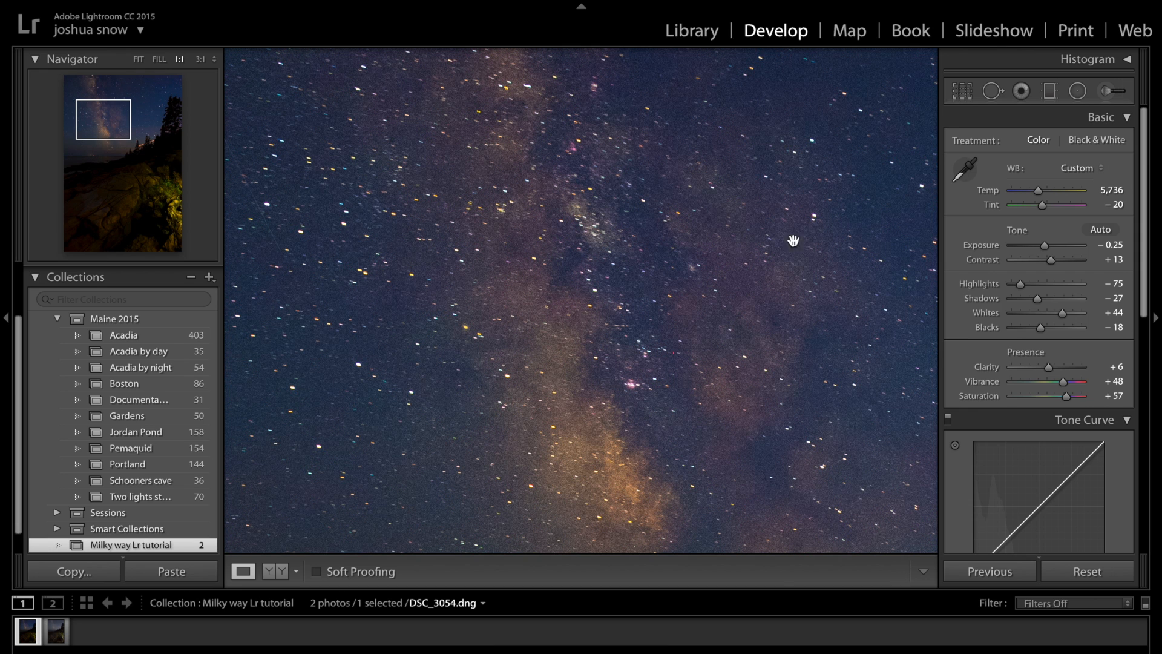
pyautogui.scroll(-6, 1025, 304)
pyautogui.scroll(-1, 1025, 304)
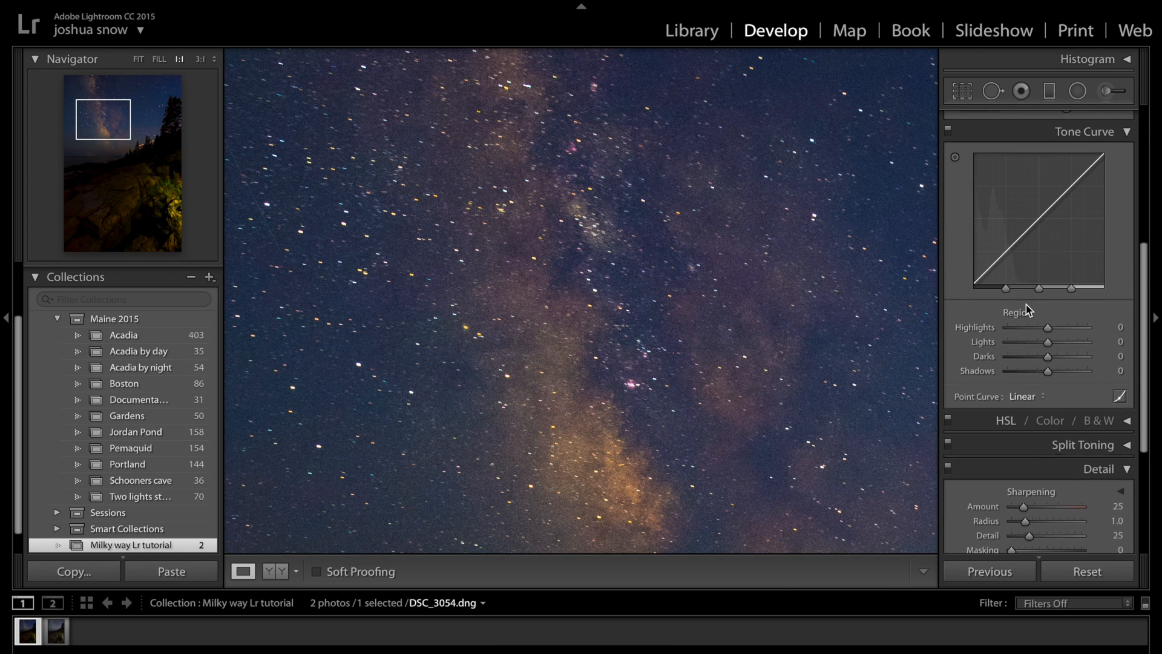
pyautogui.scroll(2, 1026, 304)
pyautogui.click(1128, 183)
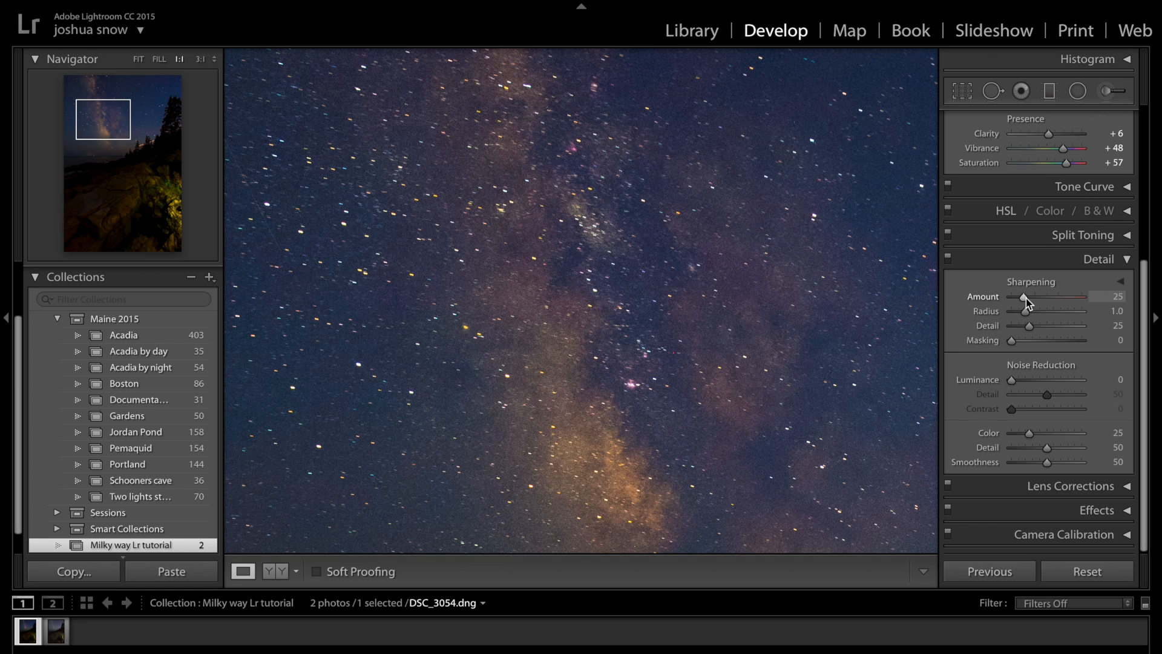
pyautogui.moveTo(1023, 298); pyautogui.dragTo(999, 296)
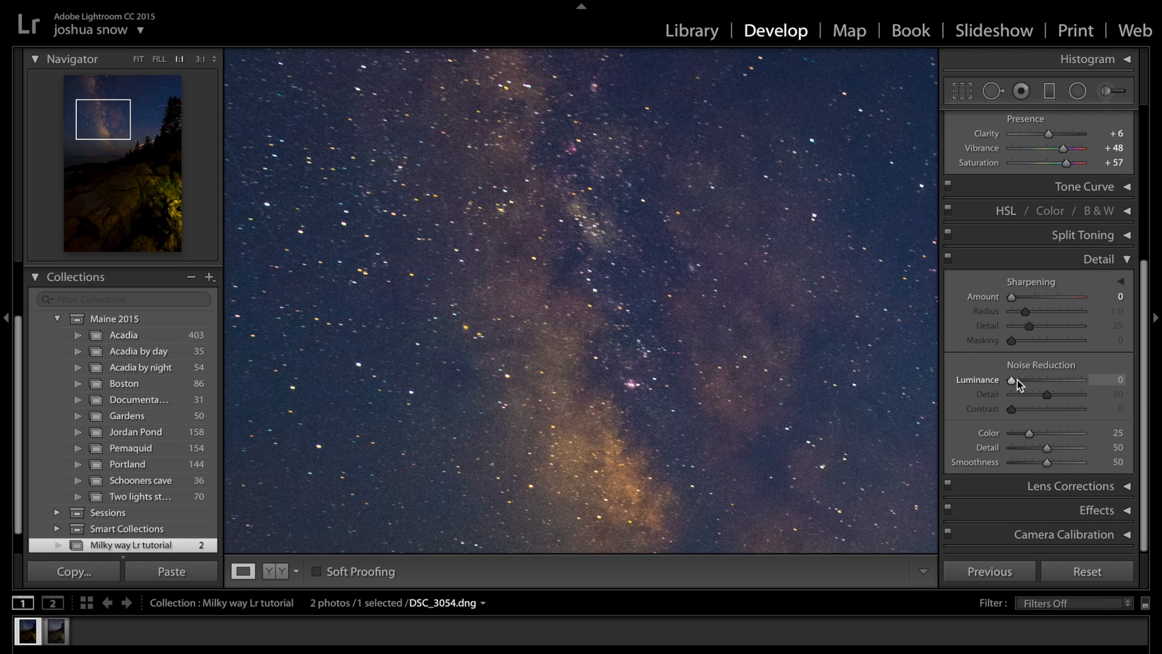
pyautogui.moveTo(1011, 382); pyautogui.dragTo(1013, 382)
# - Compare the Milky Way with and without the Detail adjustments, leave them switched off, and return to the full photo view
pyautogui.click(950, 260)
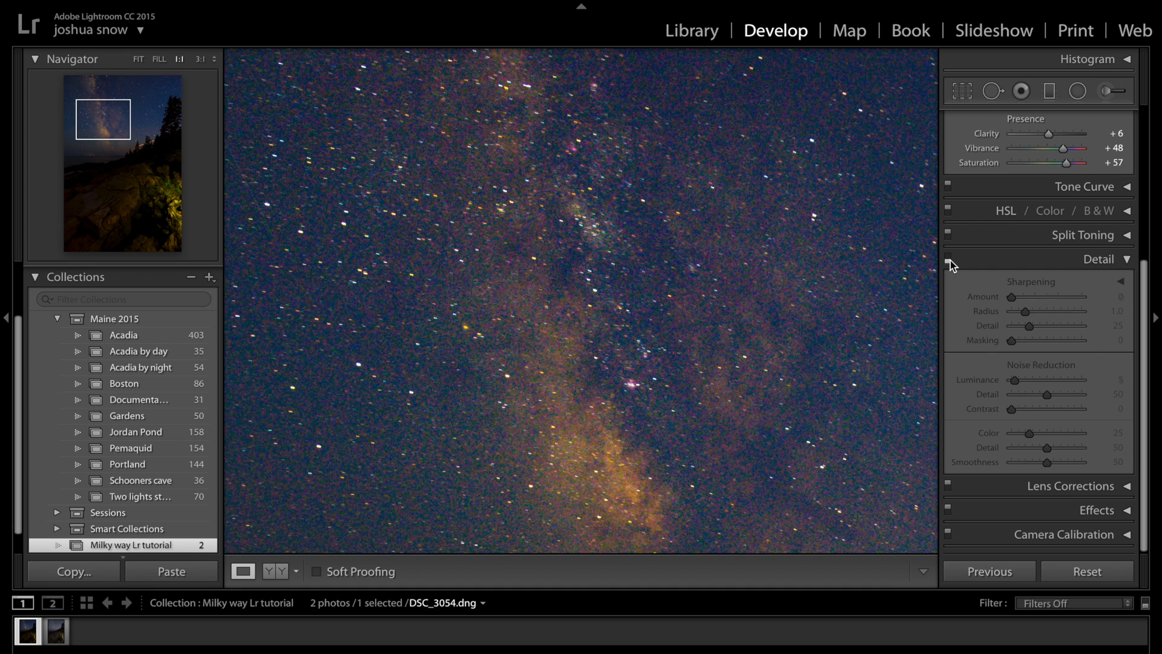
pyautogui.click(950, 260)
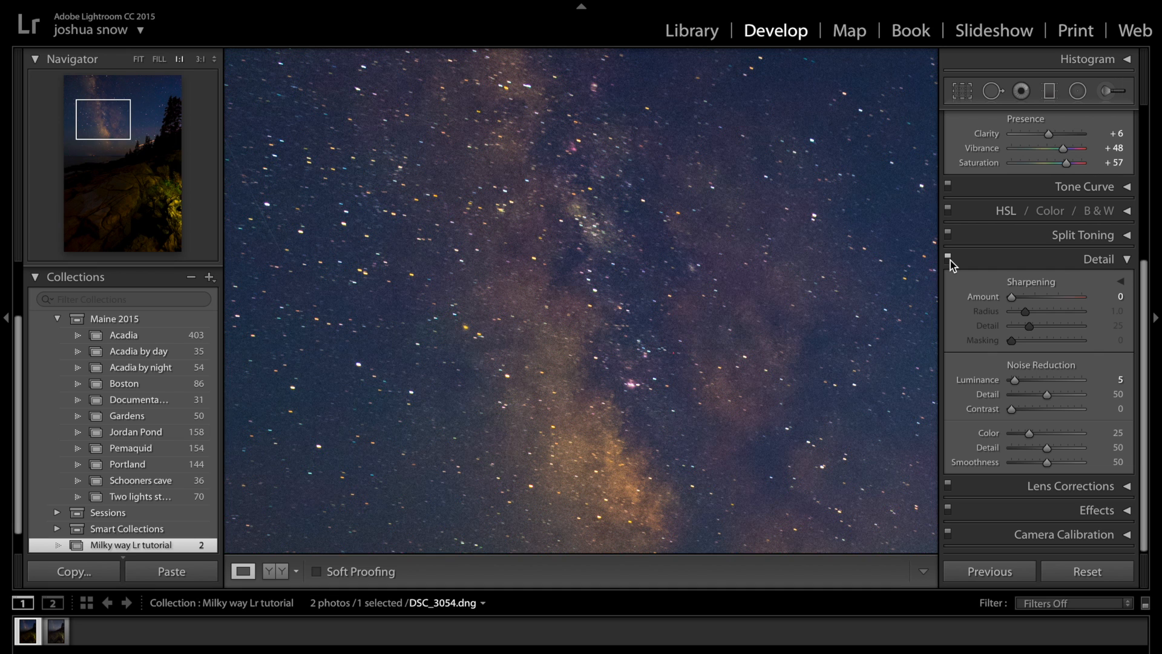
pyautogui.click(948, 258)
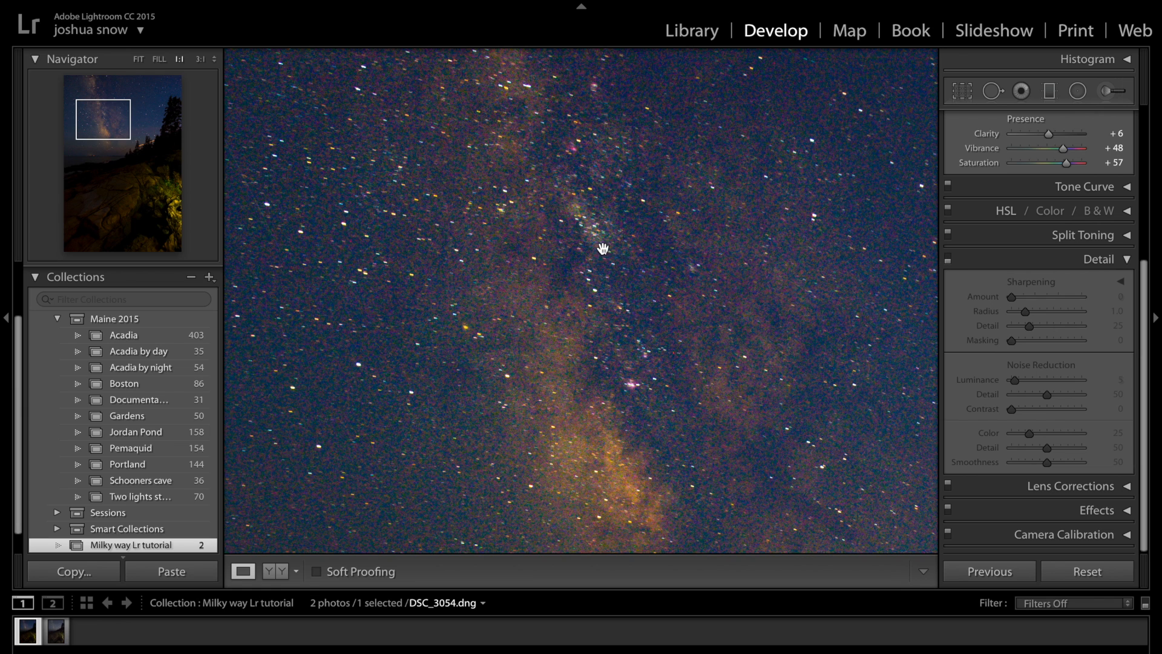
pyautogui.click(622, 263)
pyautogui.scroll(6, 1041, 281)
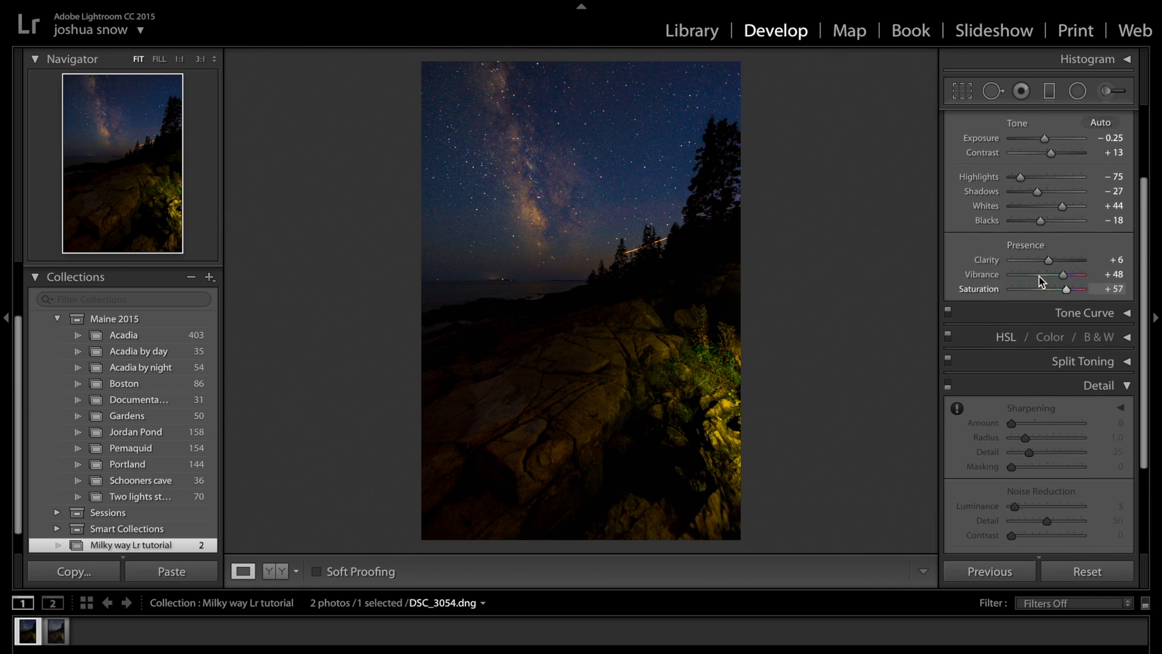
# - Magnify the sky above the trees to 1:1 and switch the Detail adjustments back on
pyautogui.press('super+0')
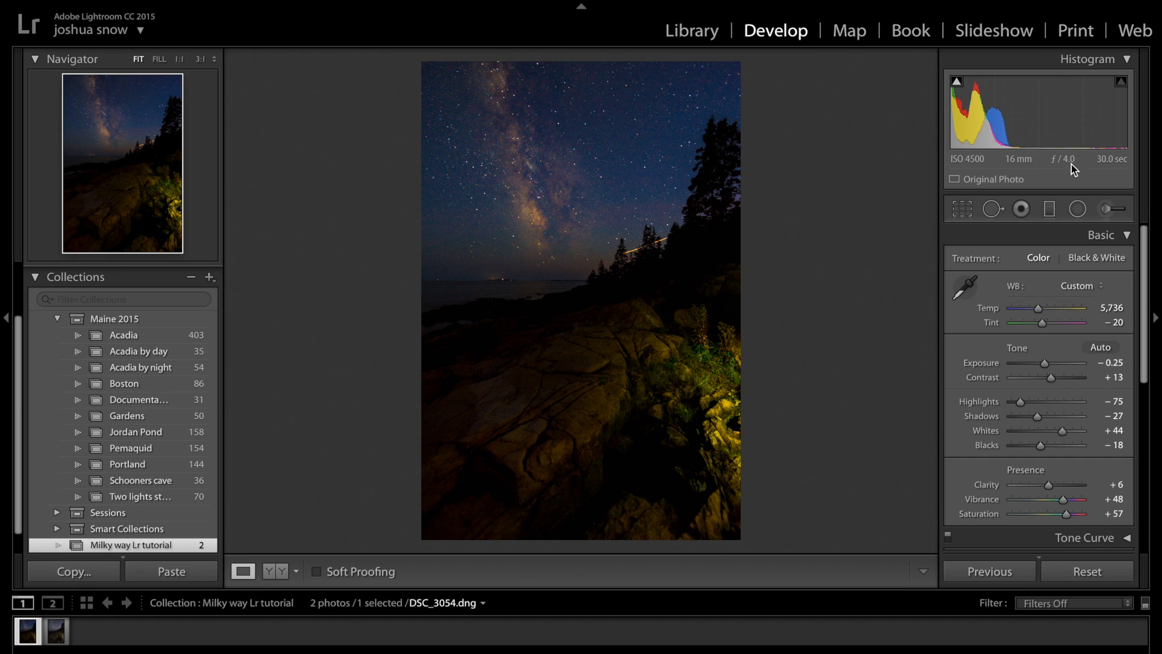
pyautogui.click(613, 189)
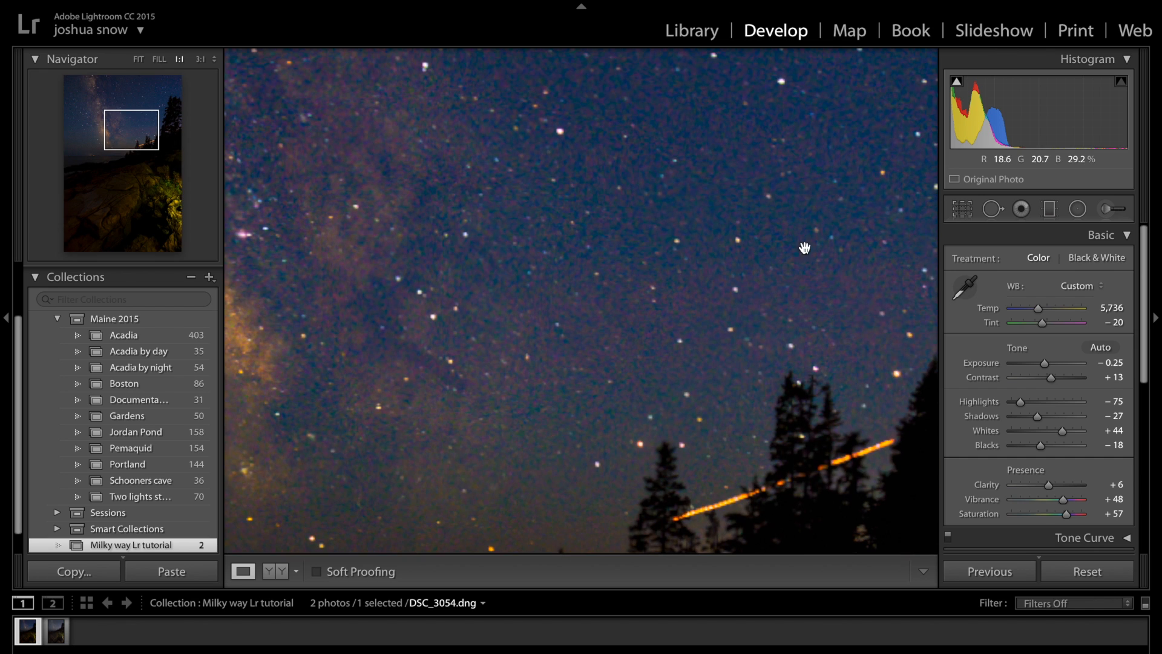
pyautogui.scroll(-5, 1051, 444)
pyautogui.click(1051, 443)
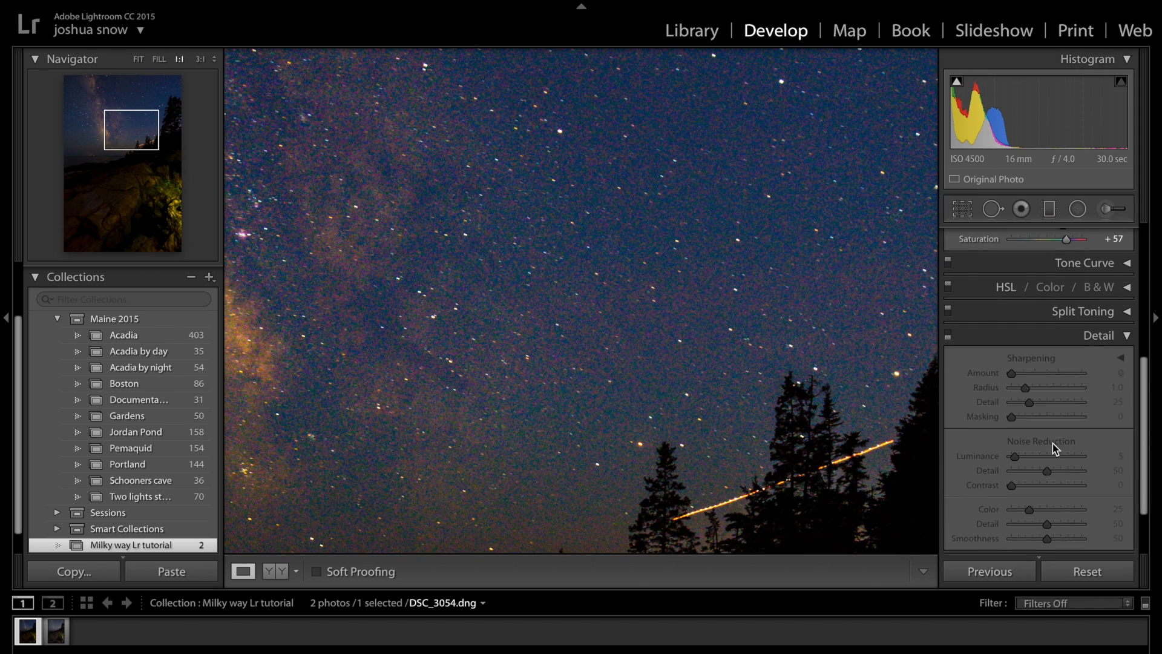
pyautogui.click(948, 332)
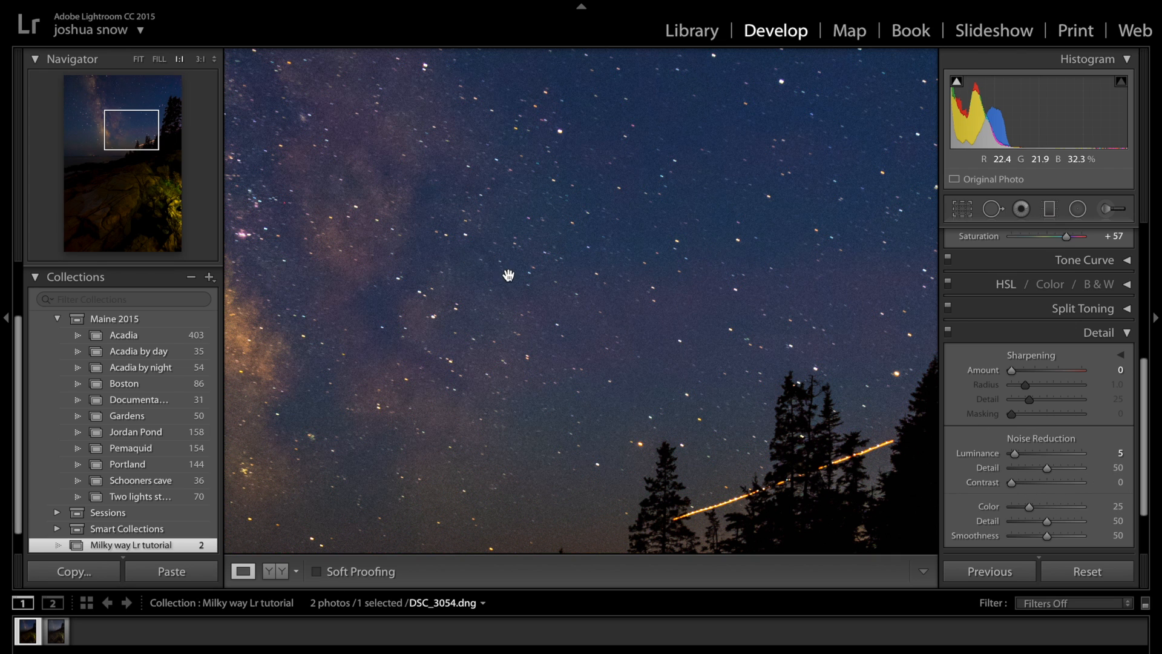
# - Centre the Milky Way in the magnified view, set the sharpening amount to 30, and try masking values of 27 and 51
pyautogui.moveTo(403, 273); pyautogui.dragTo(729, 252)
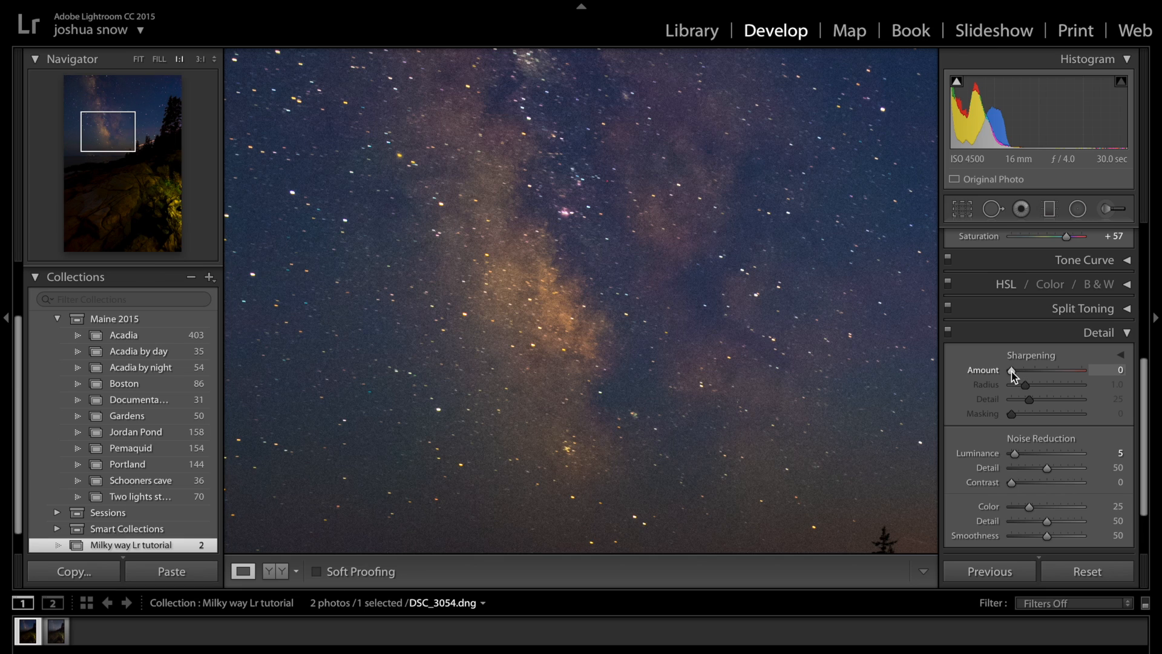
pyautogui.moveTo(1011, 372); pyautogui.dragTo(1025, 374)
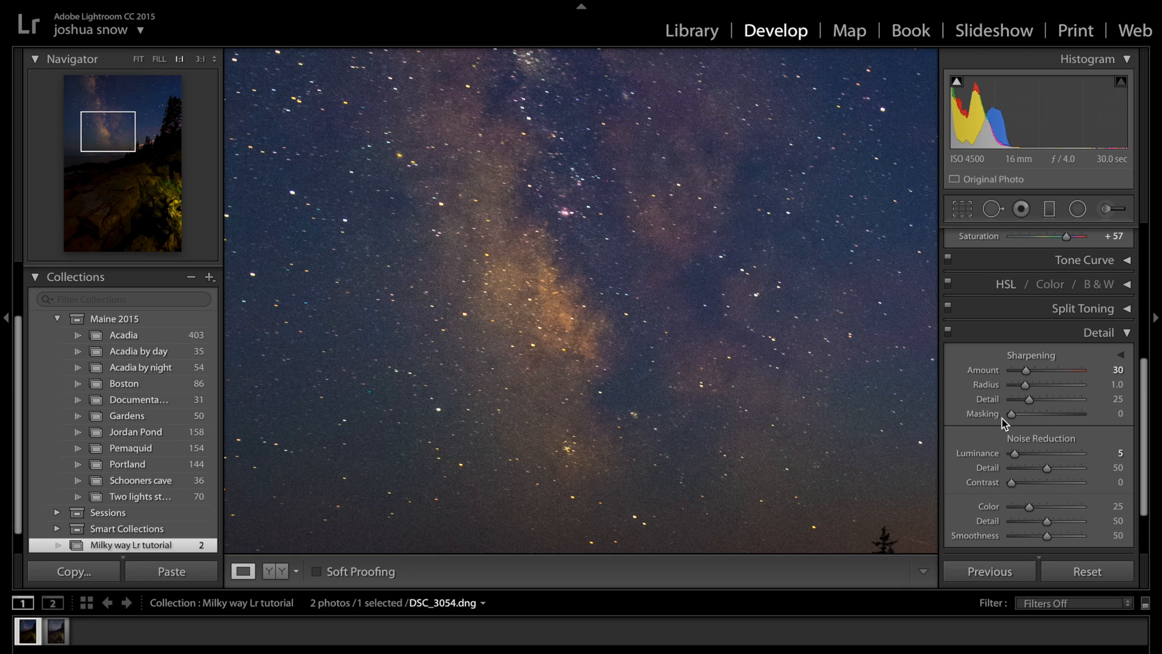
pyautogui.press('alt')
pyautogui.moveTo(1011, 416); pyautogui.dragTo(1030, 415)
pyautogui.press('alt')
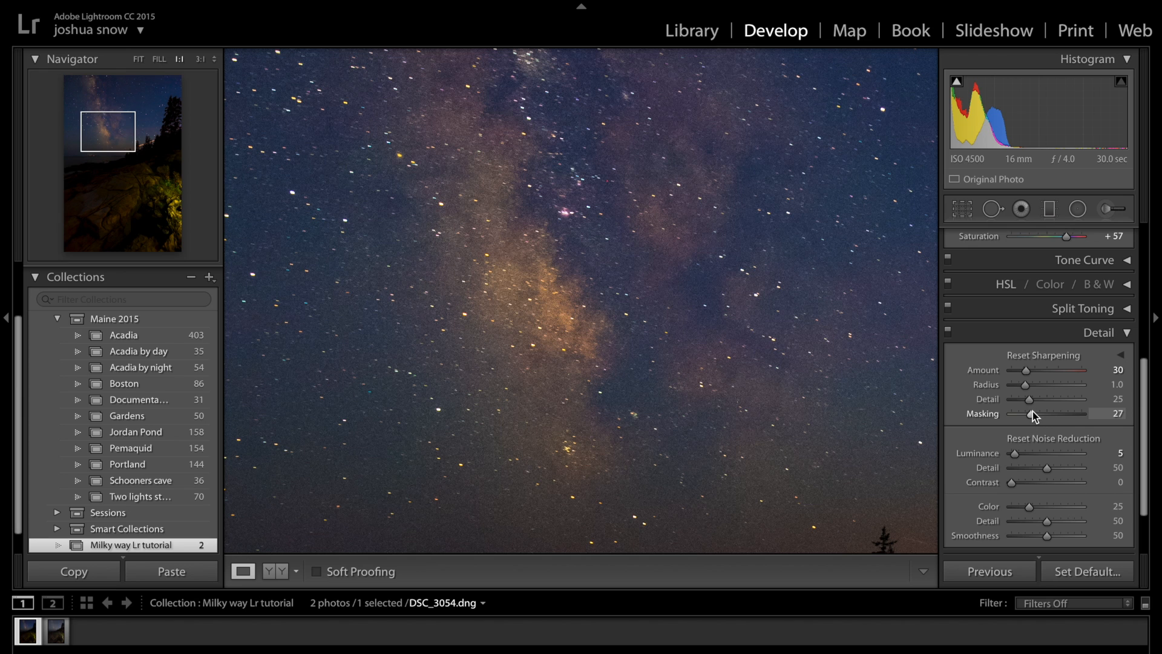
pyautogui.moveTo(1031, 413)
pyautogui.mouseDown()
pyautogui.moveTo(1063, 417)
pyautogui.moveTo(1049, 420)
pyautogui.mouseUp()
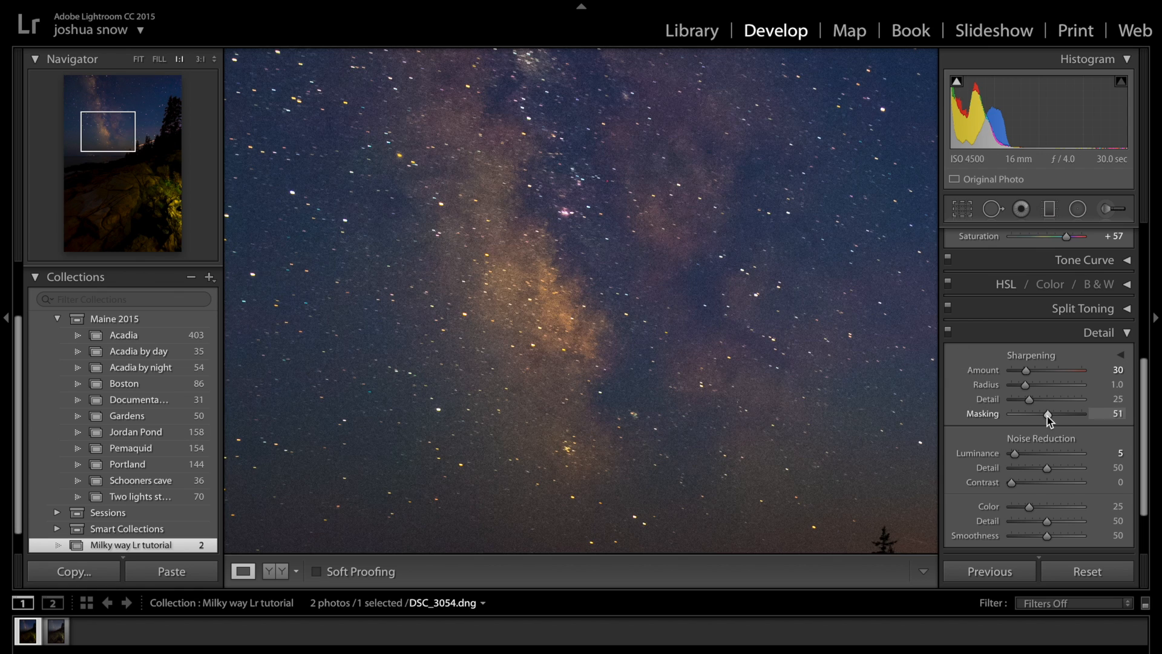
# - Reset the sharpening masking, try it at 100, settle on 15, and return to the full photo view
pyautogui.doubleClick(987, 419)
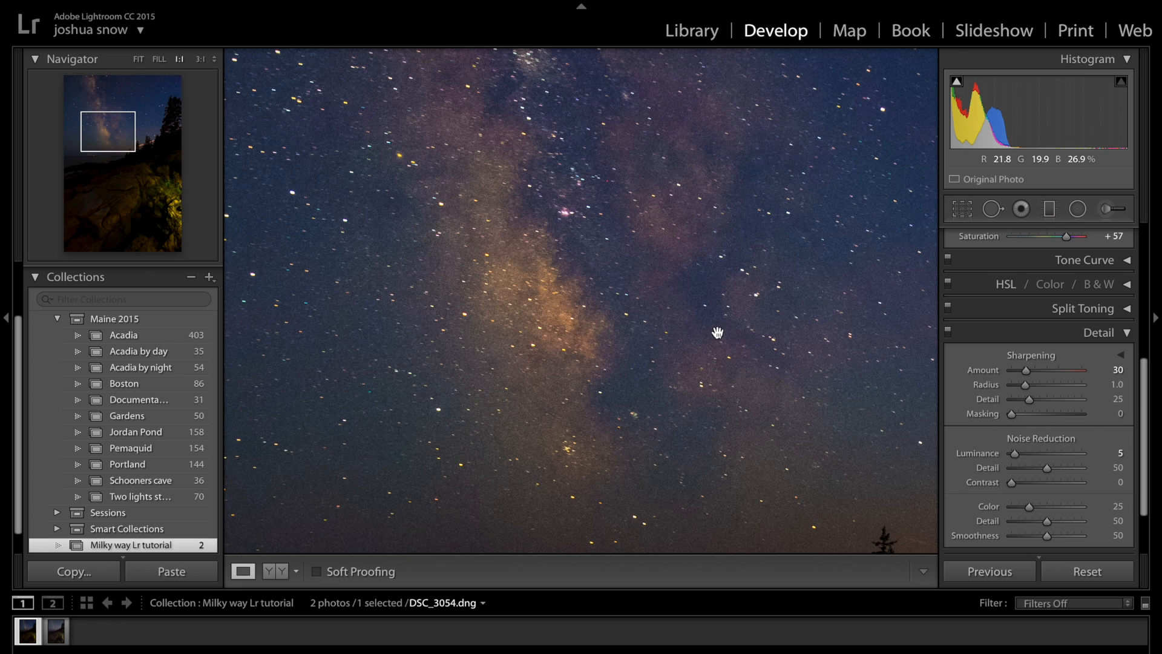
pyautogui.moveTo(1010, 413); pyautogui.dragTo(1123, 427)
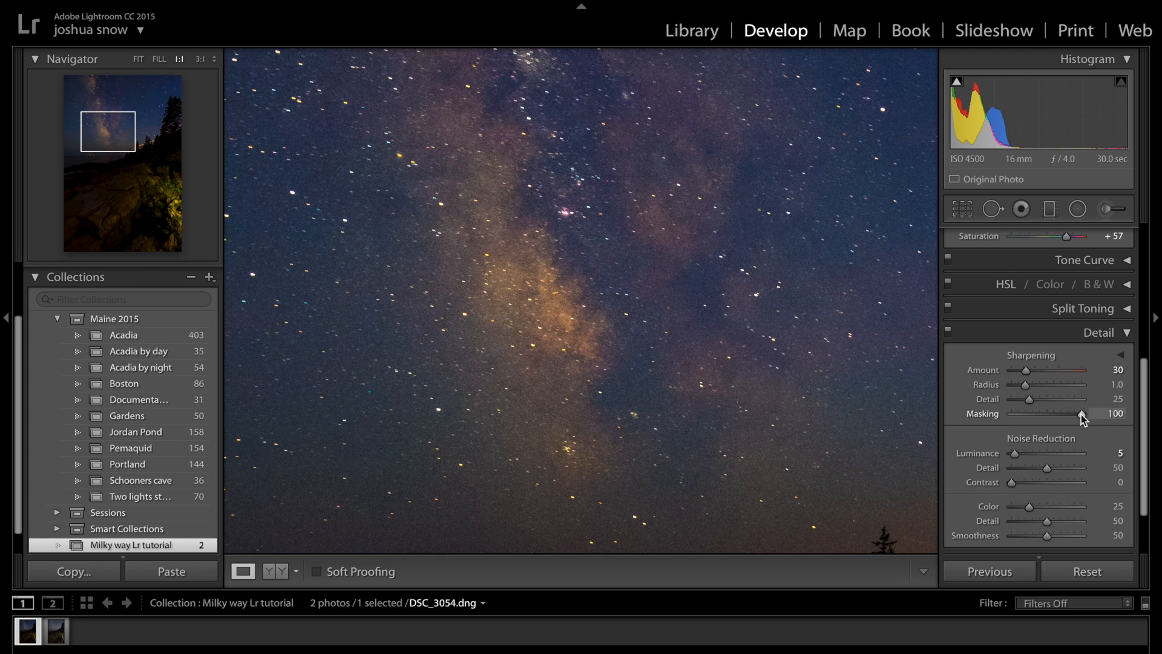
pyautogui.moveTo(1082, 418); pyautogui.dragTo(1027, 417)
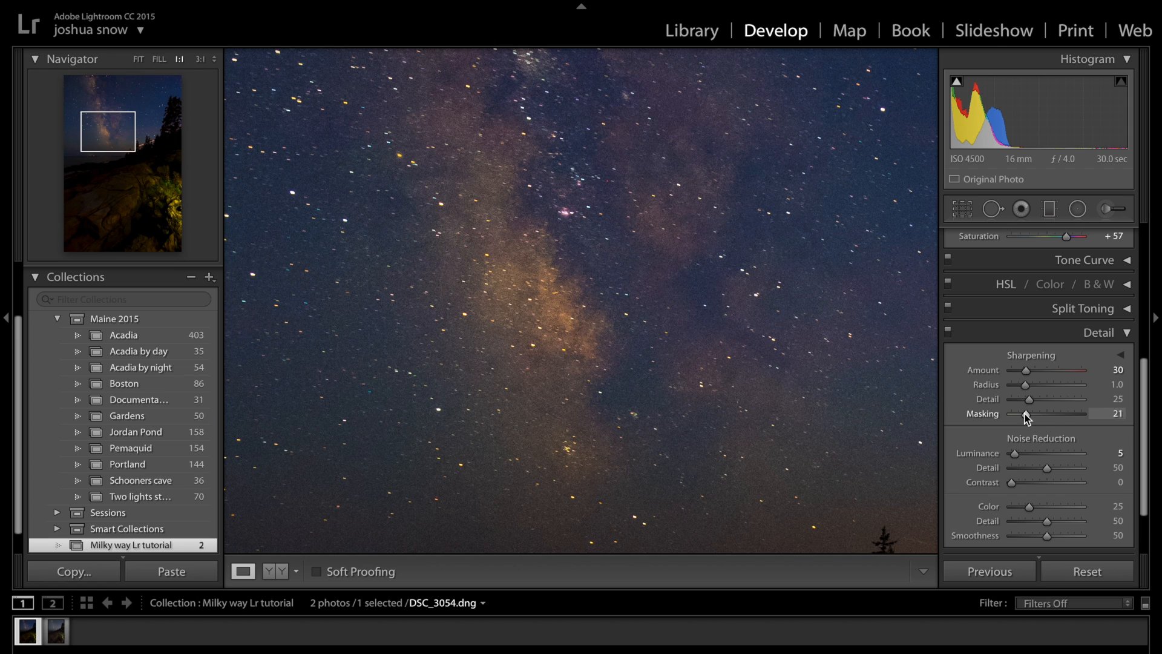
pyautogui.moveTo(1026, 414); pyautogui.dragTo(1021, 413)
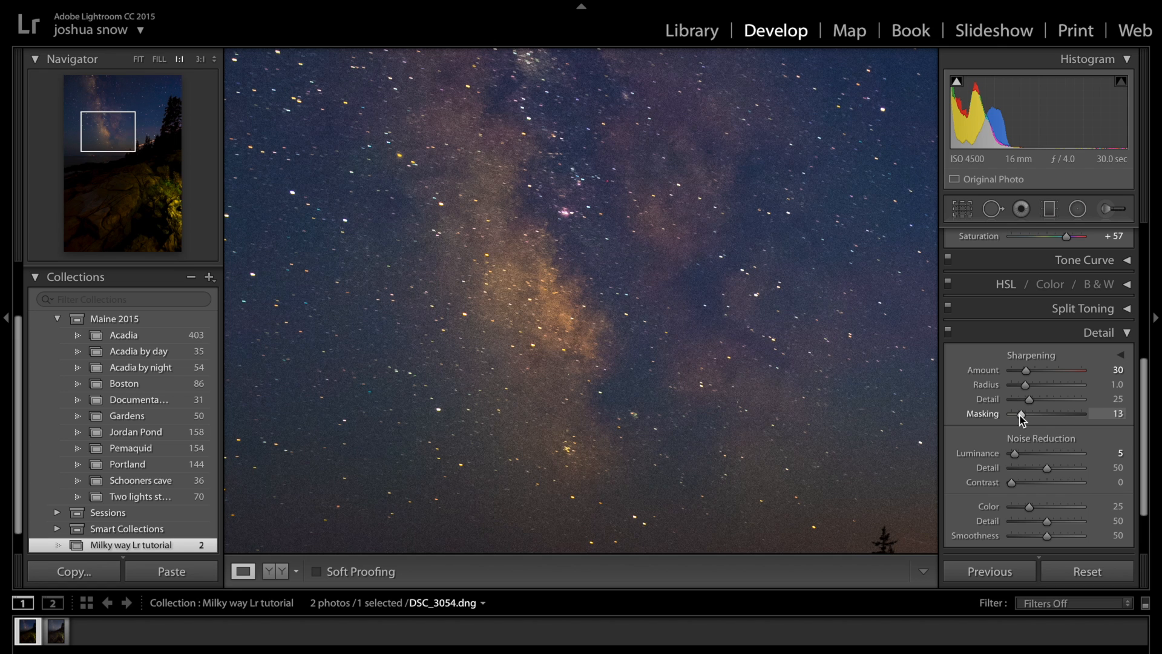
pyautogui.click(677, 265)
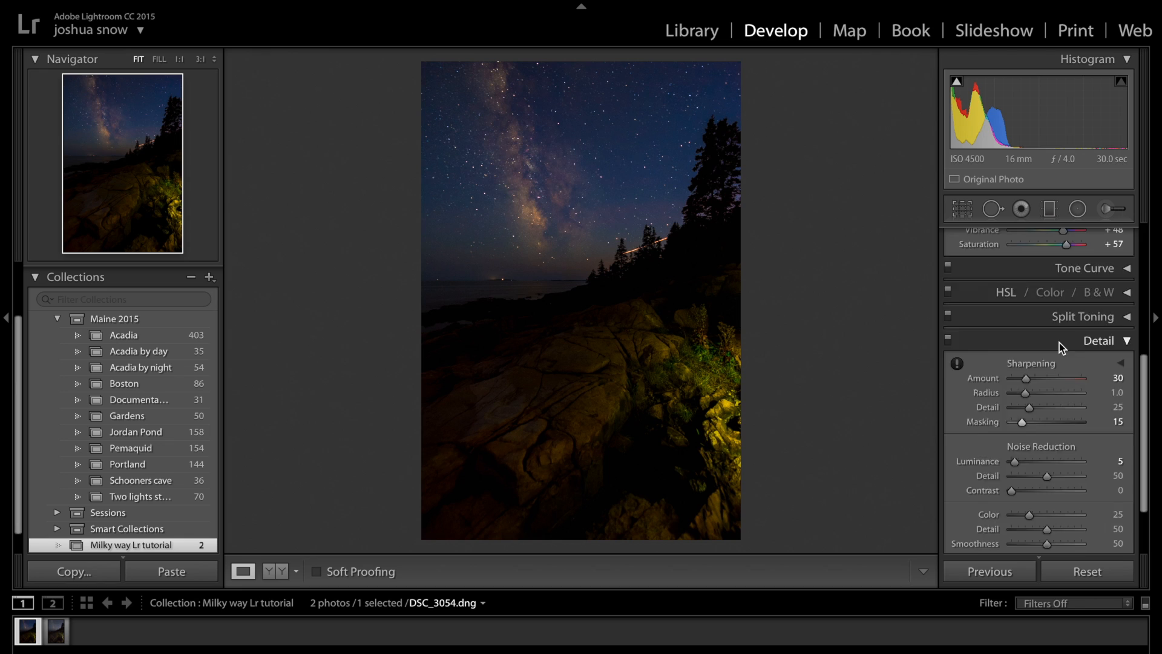
# - Set the photo's white balance tint to -29 and temperature to 5,714
pyautogui.scroll(5, 1059, 343)
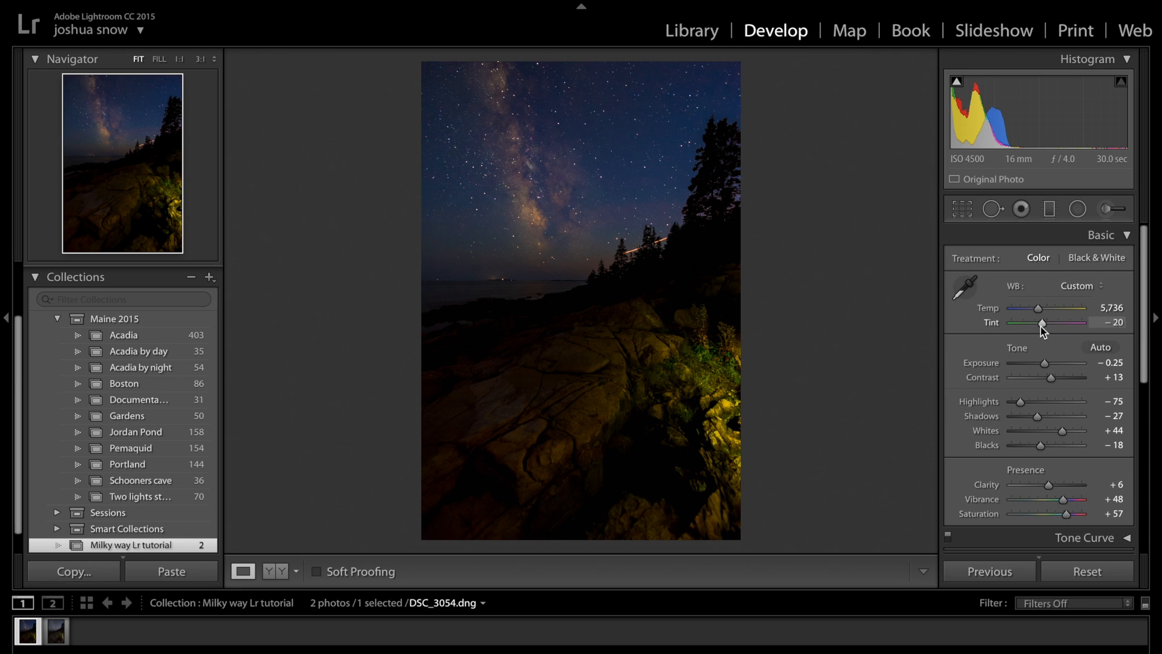
pyautogui.moveTo(1041, 323); pyautogui.dragTo(1039, 323)
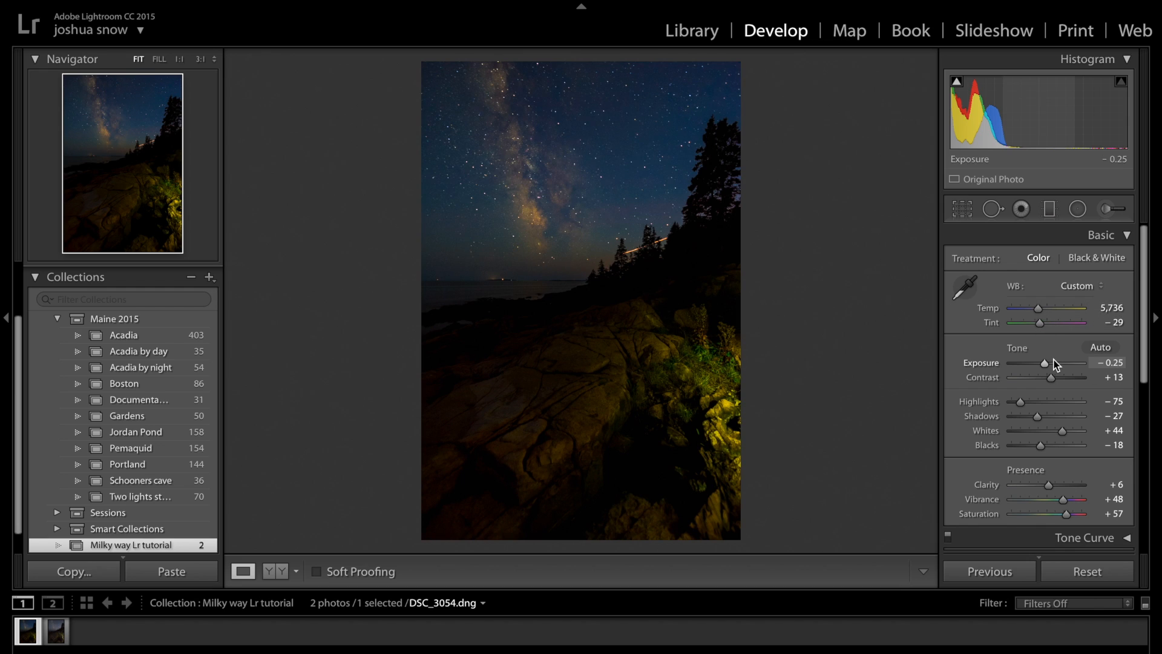
pyautogui.moveTo(1038, 309); pyautogui.dragTo(1040, 310)
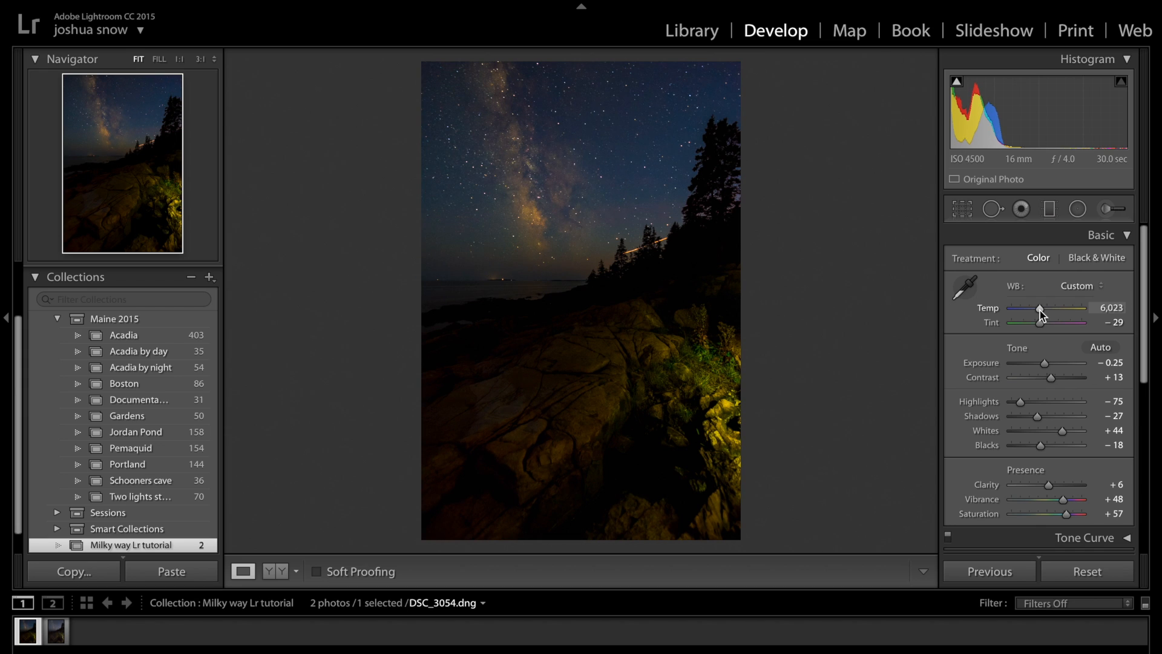
pyautogui.click(1044, 309)
pyautogui.moveTo(1040, 312); pyautogui.dragTo(1041, 311)
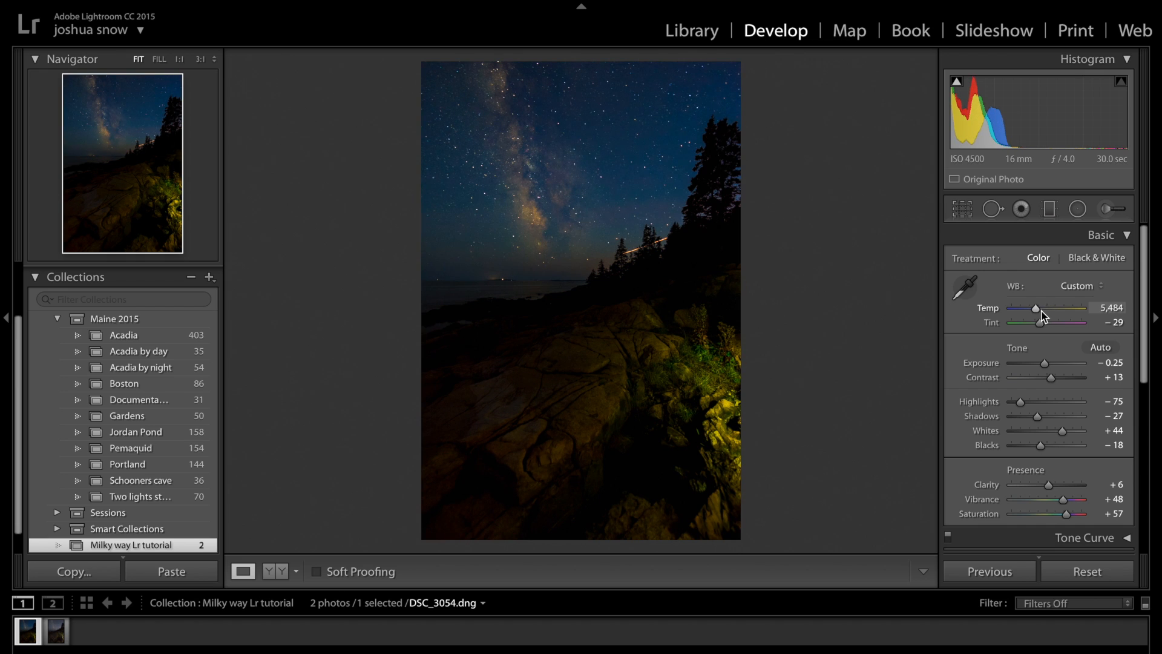
pyautogui.moveTo(1043, 311); pyautogui.dragTo(1043, 311)
# - Delete the existing slanted graduated filter along the treeline at the horizon
pyautogui.click(1049, 212)
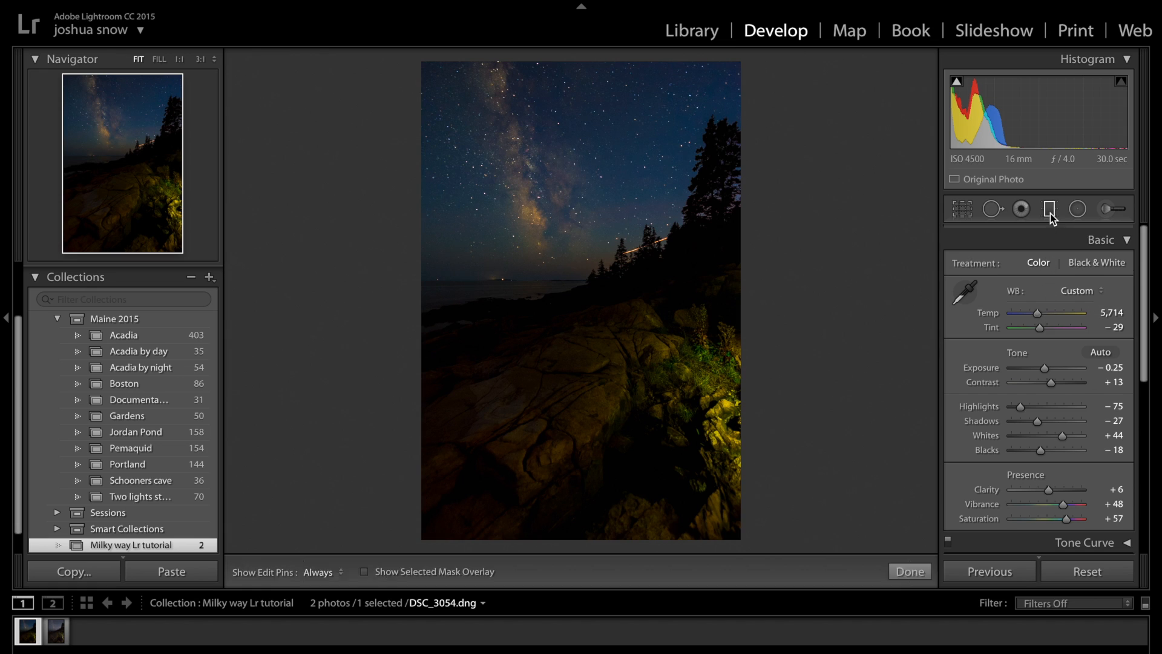
pyautogui.click(623, 253)
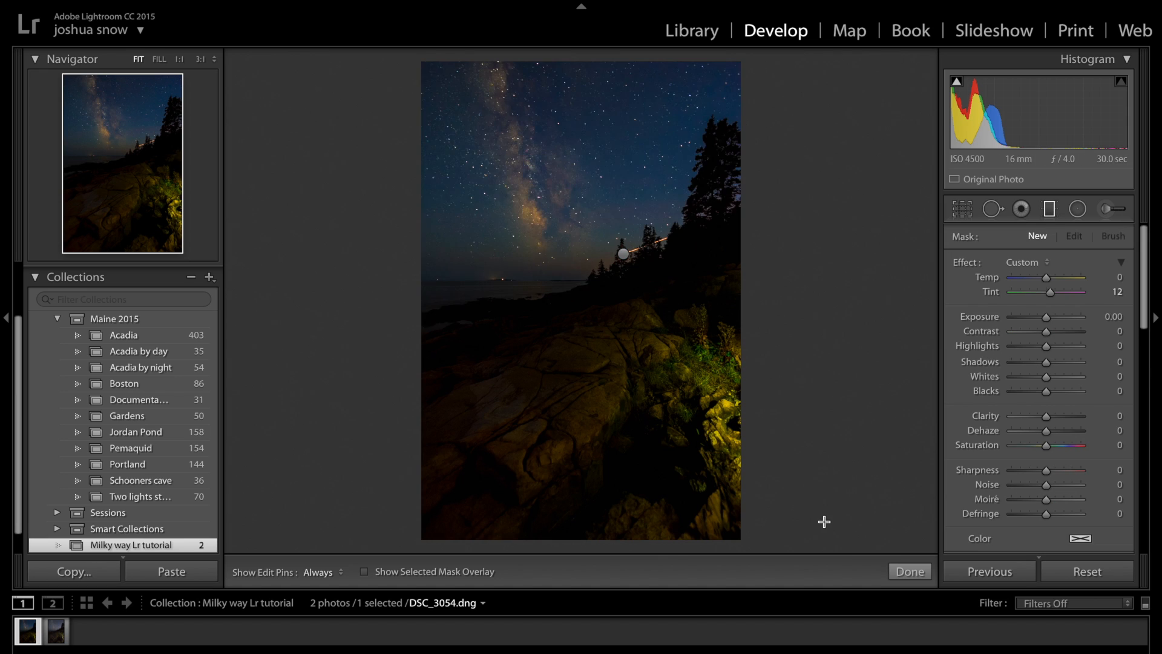
pyautogui.click(624, 254)
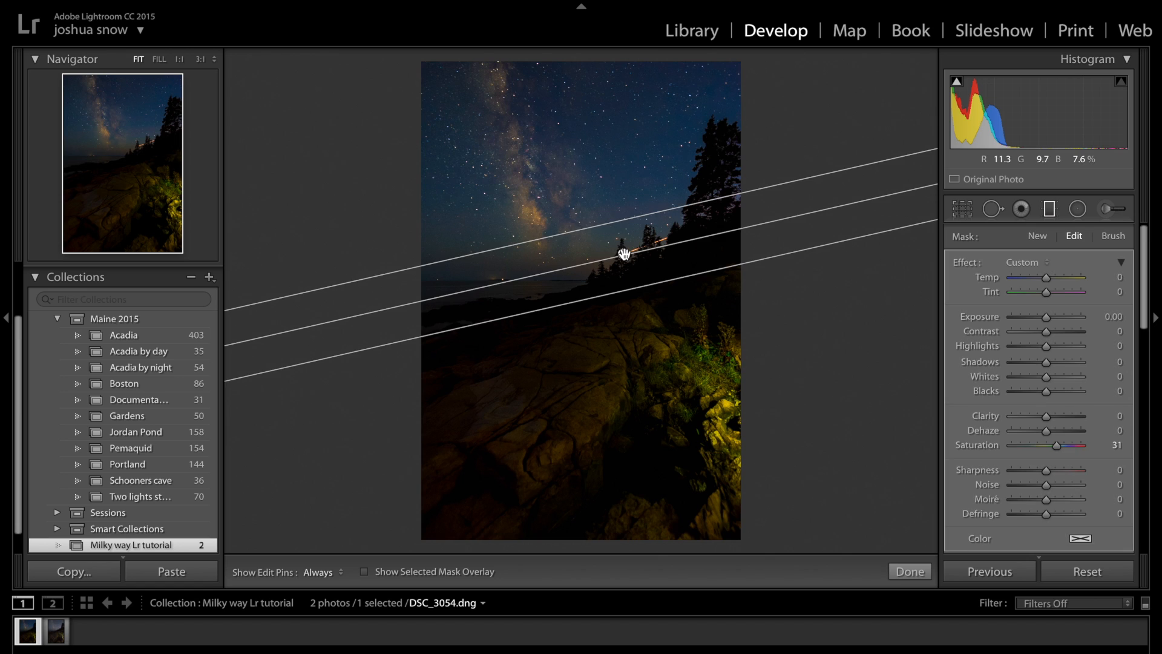
pyautogui.press('Delete')
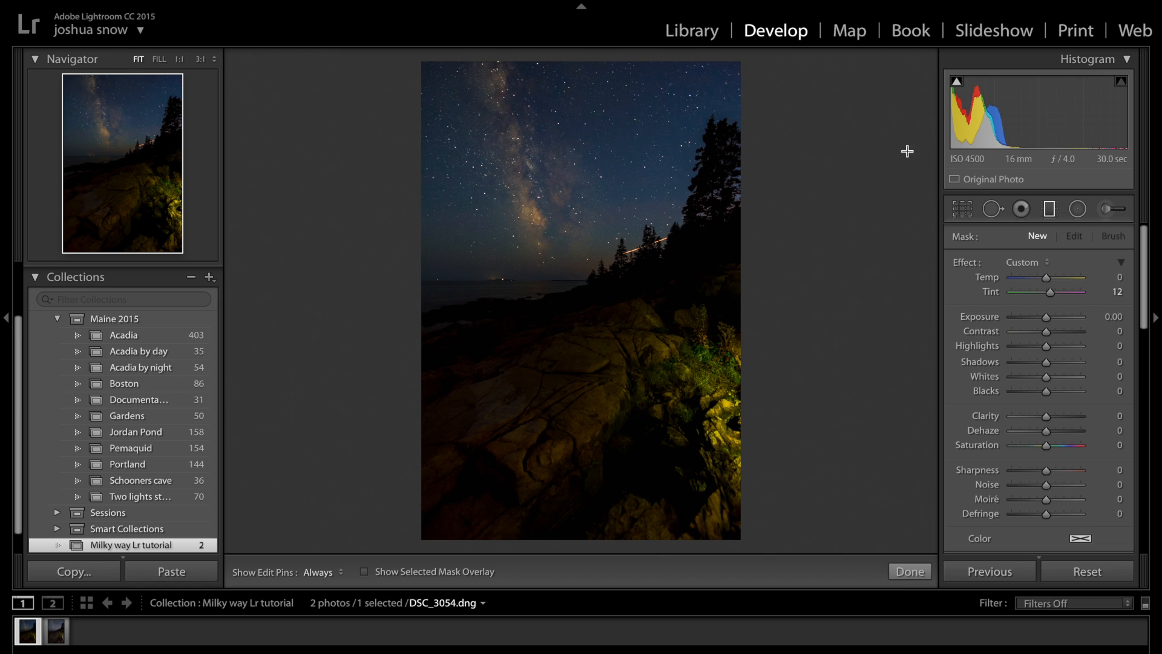
# - Add a graduated filter from the photo's top edge to the horizon, tilt it along the treeline, and set tint 0 and exposure 0.37
pyautogui.moveTo(510, 54); pyautogui.dragTo(653, 285)
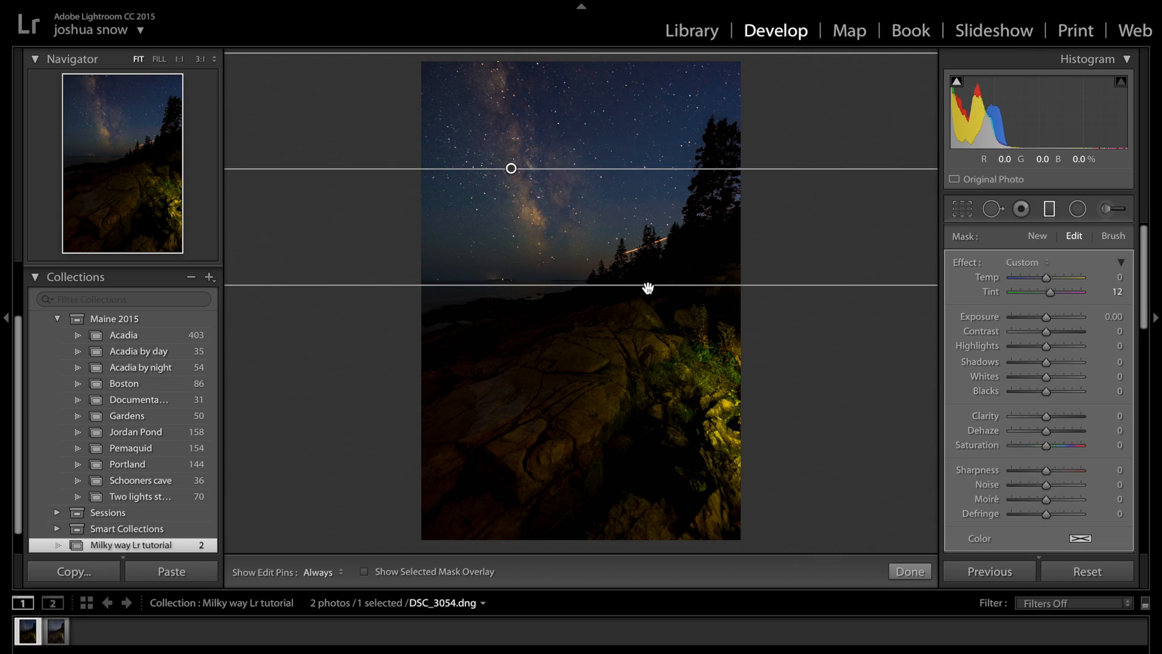
pyautogui.moveTo(539, 168); pyautogui.dragTo(540, 159)
pyautogui.doubleClick(1051, 292)
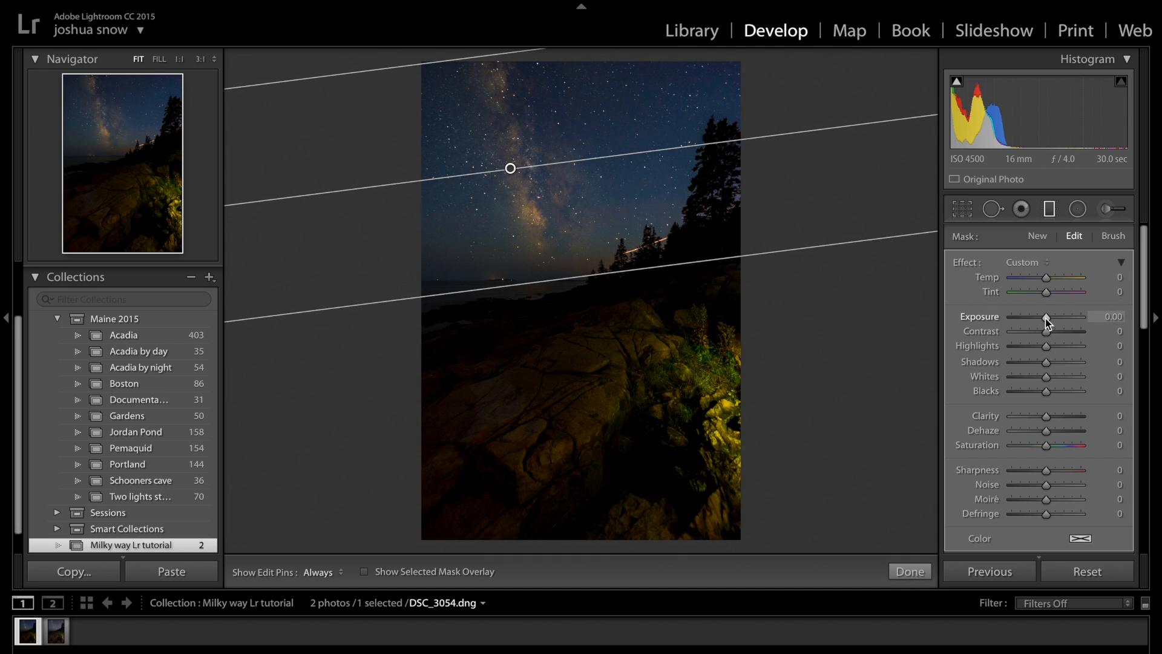
pyautogui.moveTo(1045, 318); pyautogui.dragTo(1048, 319)
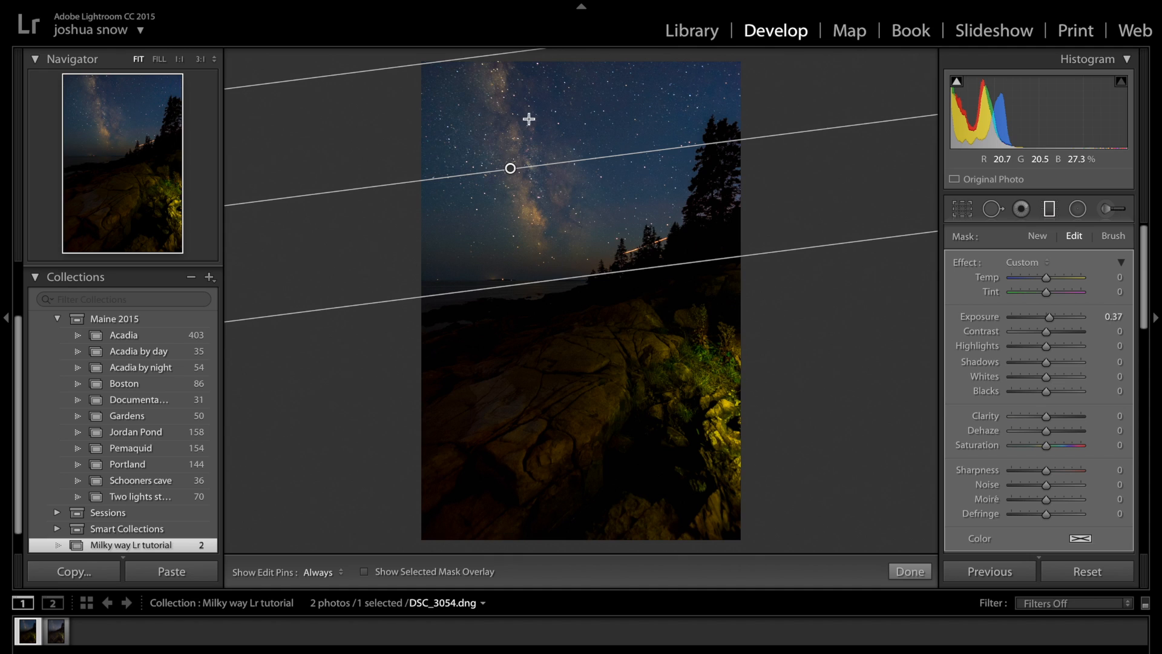
pyautogui.click(906, 573)
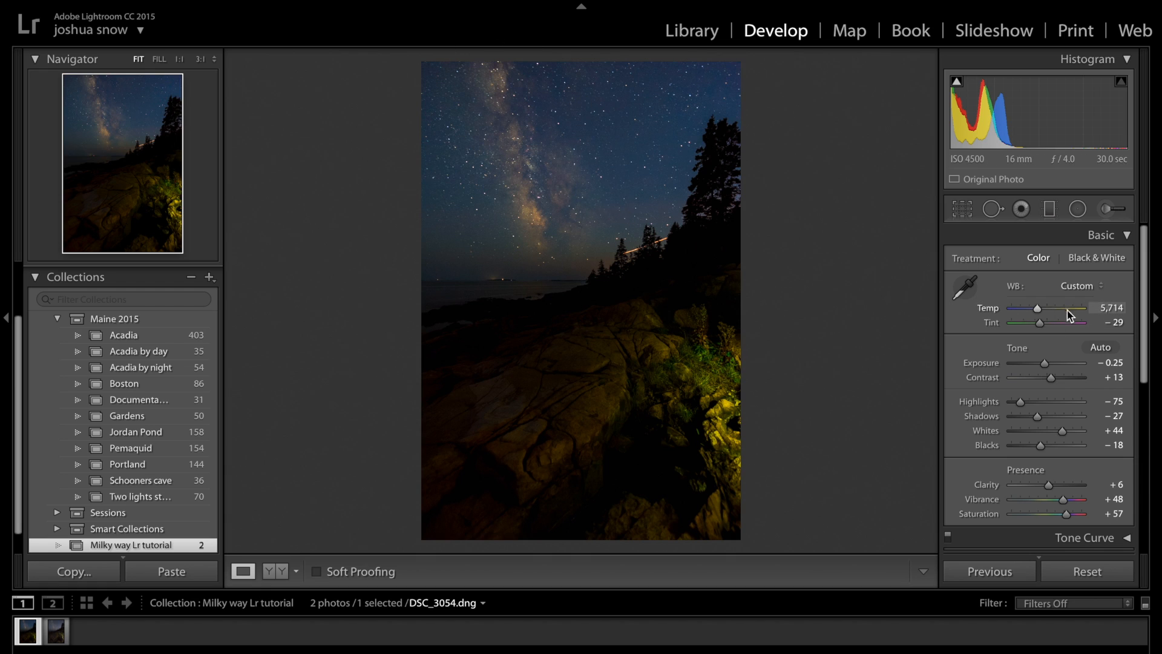
# - Review the Basic and Detail adjustments, then collapse both groups of settings
pyautogui.scroll(-3, 1063, 308)
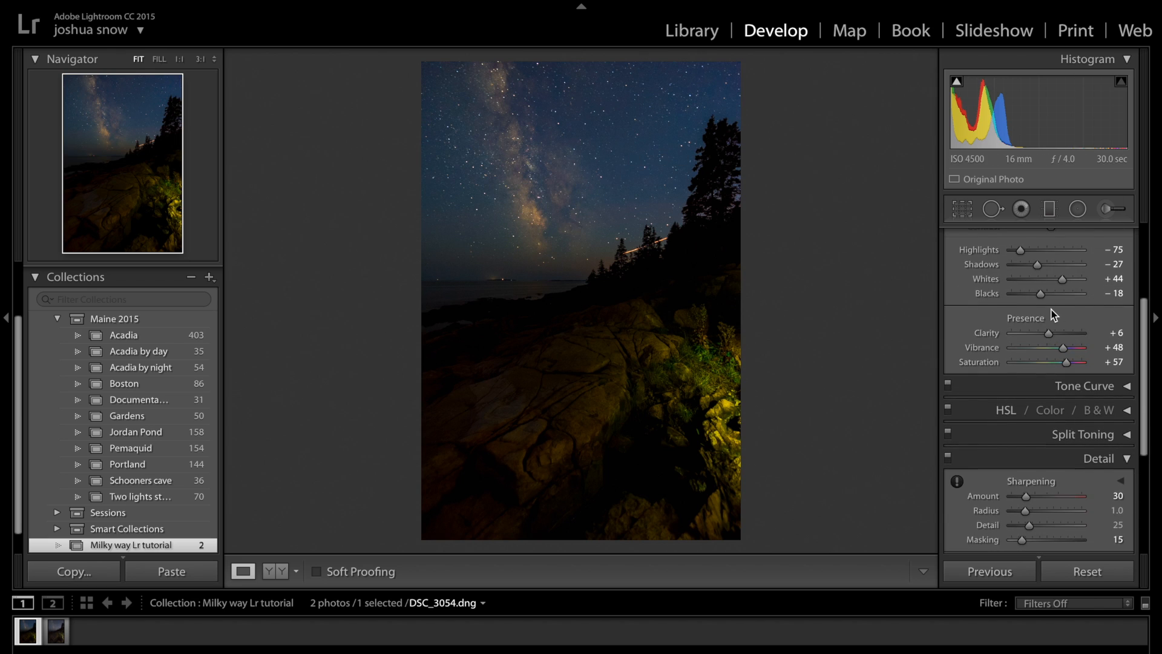
pyautogui.scroll(5, 1053, 310)
pyautogui.scroll(-5, 1059, 274)
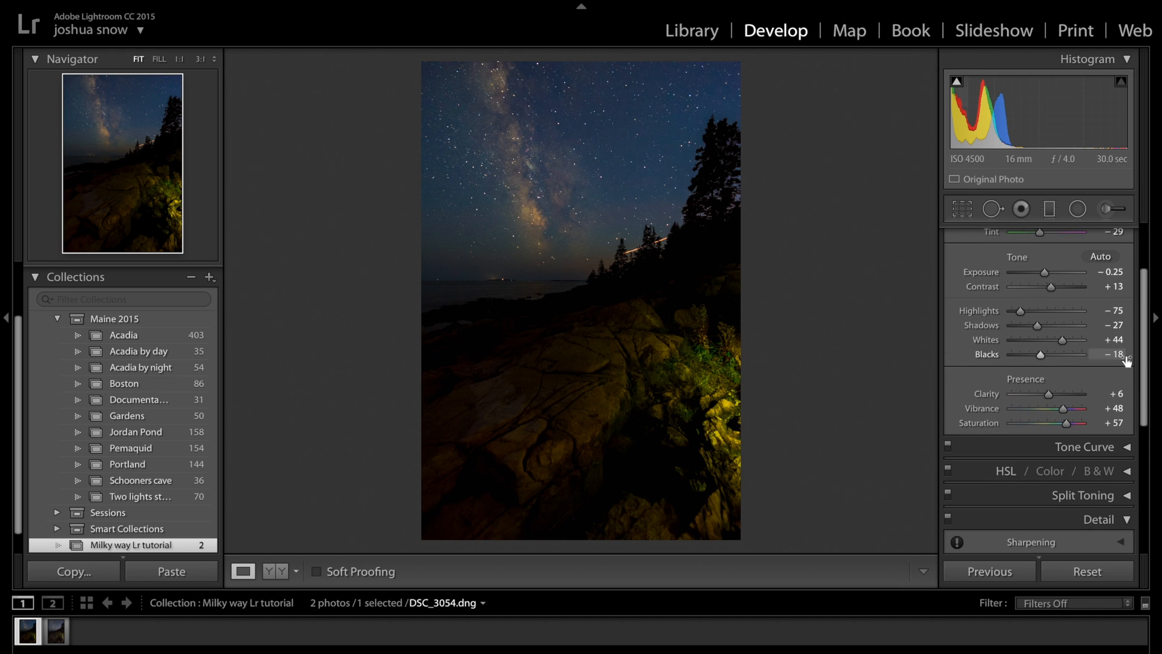
pyautogui.scroll(-2, 1059, 273)
pyautogui.scroll(5, 1101, 261)
pyautogui.click(1125, 236)
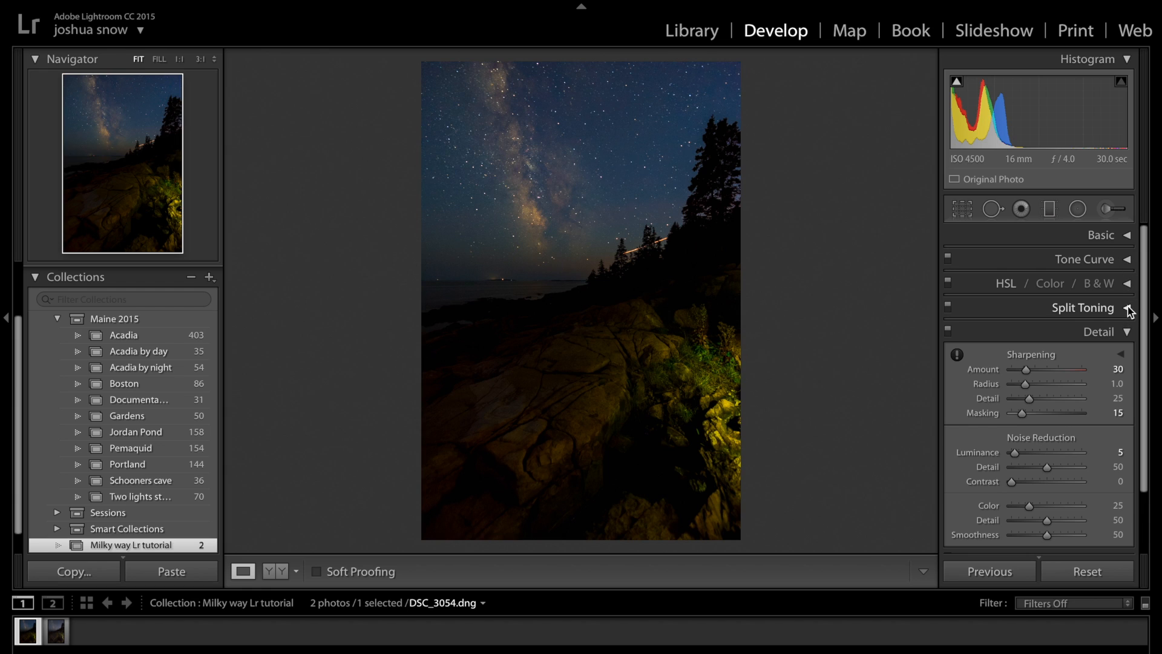
pyautogui.click(1125, 328)
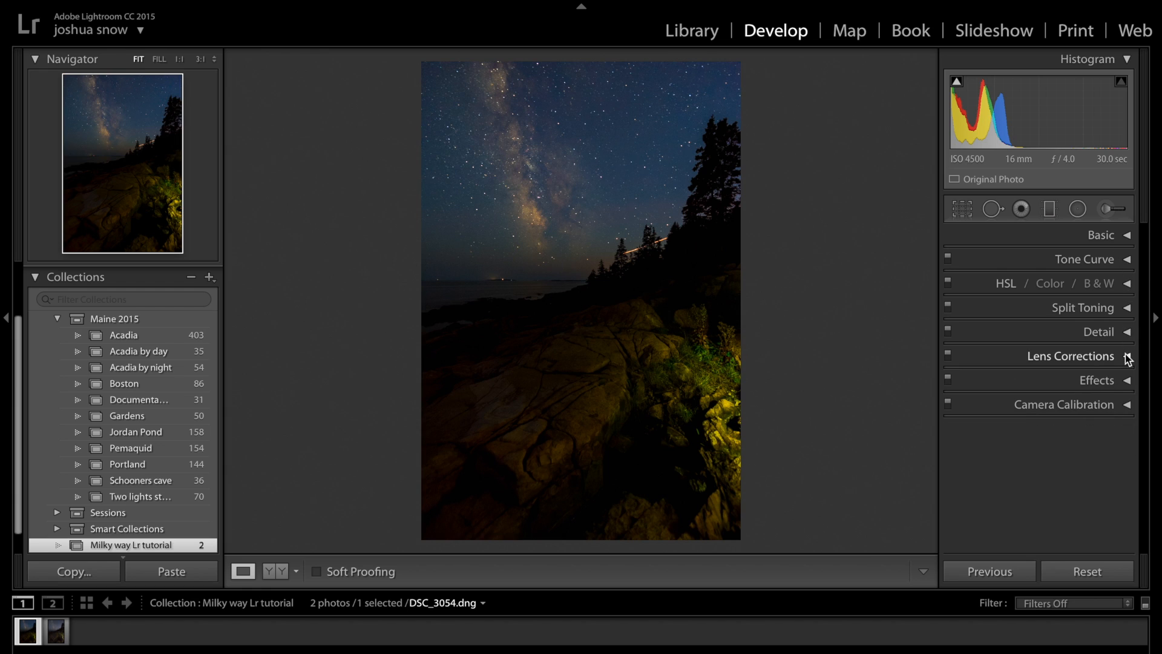
# - Examine the HSL, Color and B&W adjustment modes, return to HSL, and look through its hue, saturation and luminance controls
pyautogui.click(1127, 283)
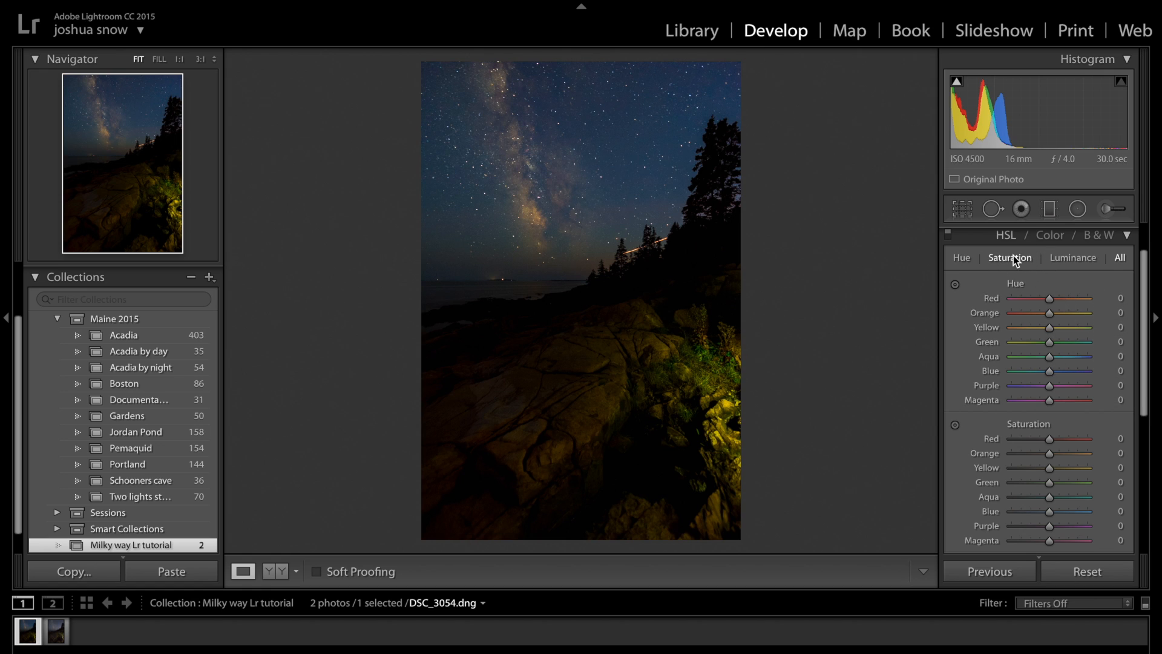
pyautogui.click(1052, 239)
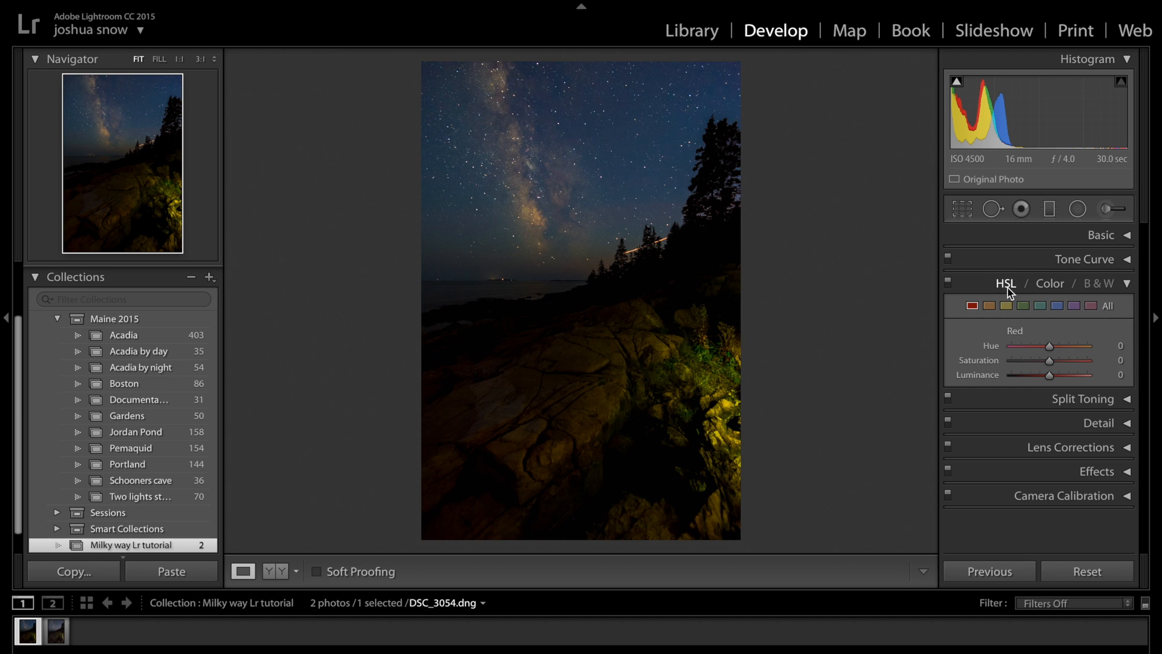
pyautogui.click(1094, 288)
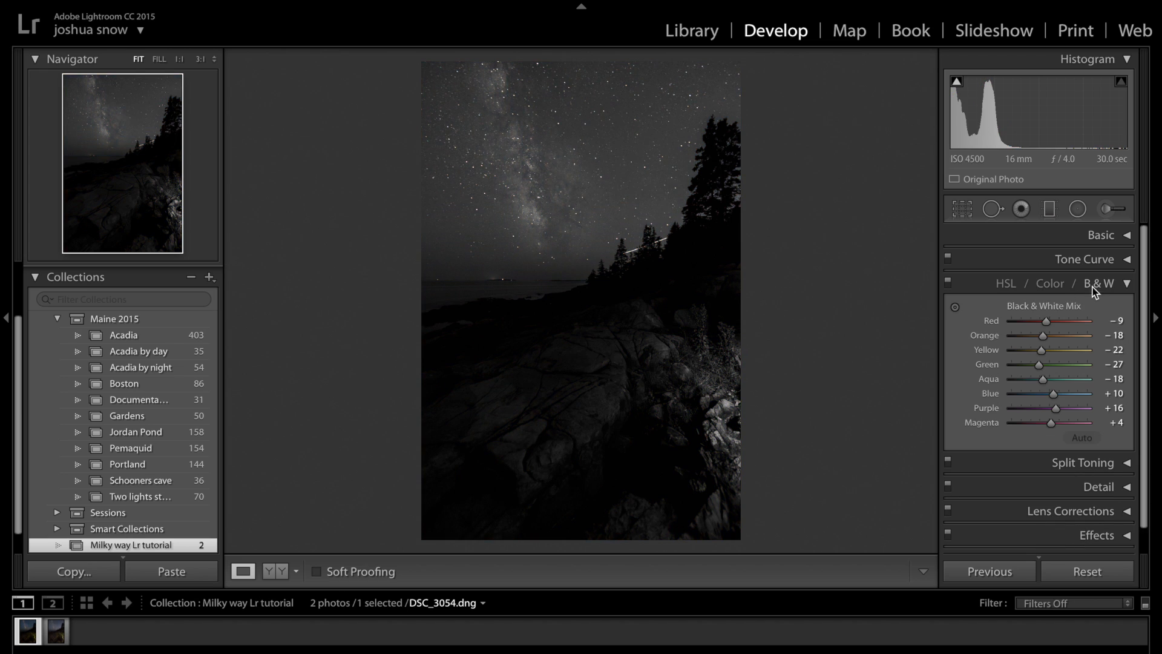
pyautogui.click(1006, 285)
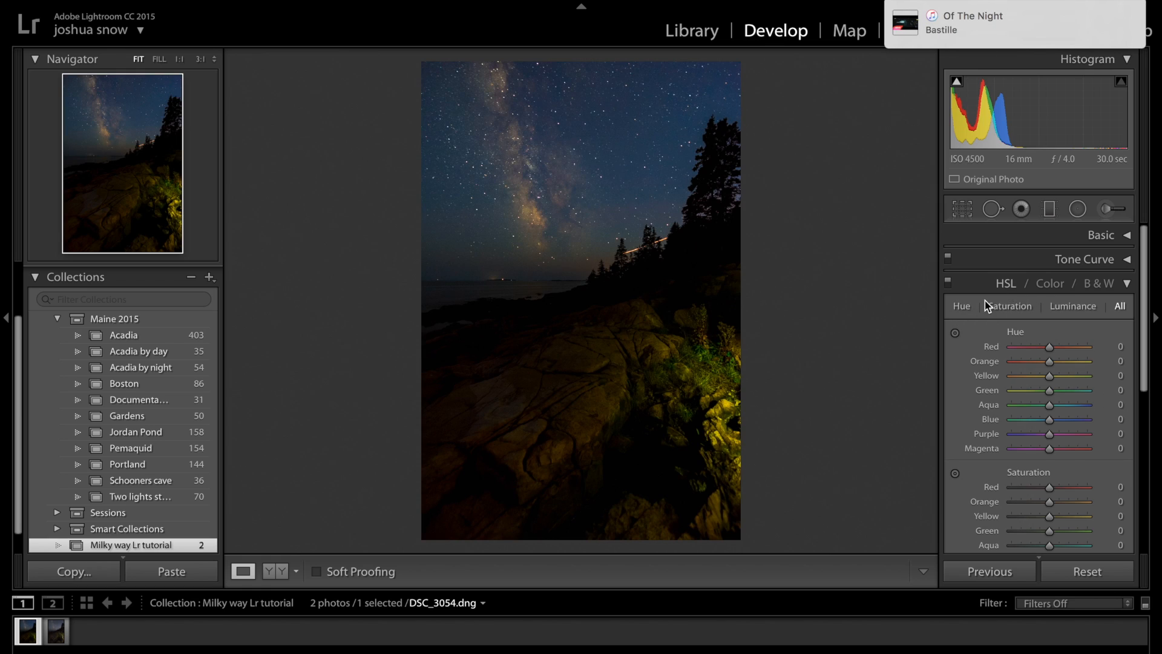
pyautogui.scroll(-5, 1065, 357)
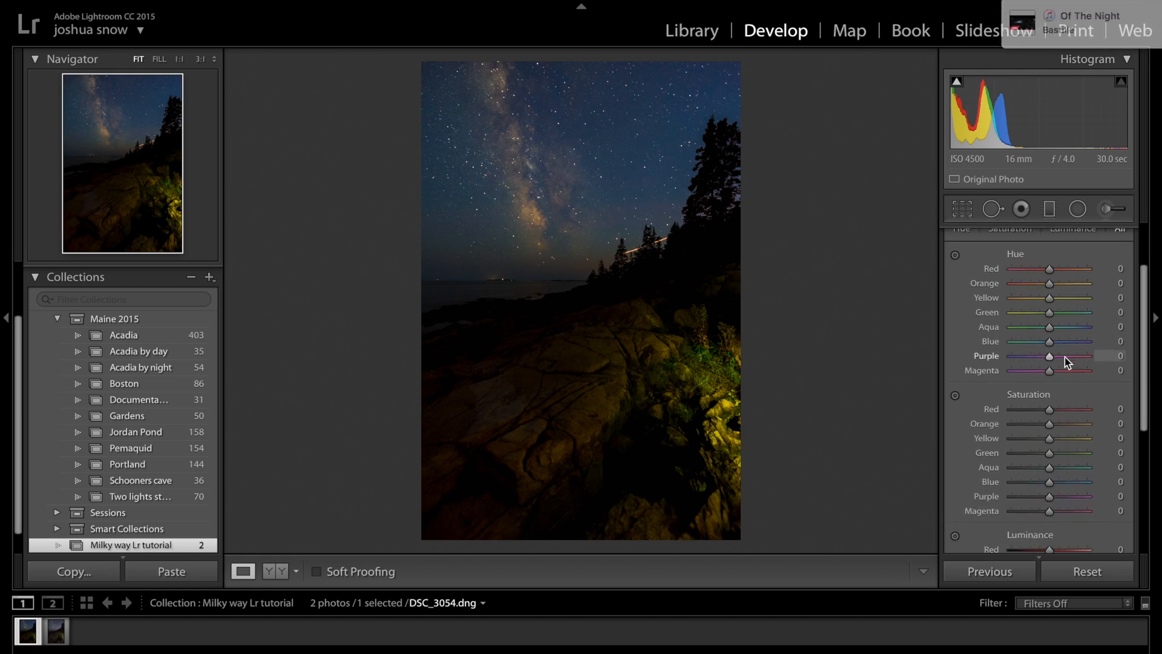
pyautogui.scroll(-2, 1065, 357)
pyautogui.scroll(6, 1065, 357)
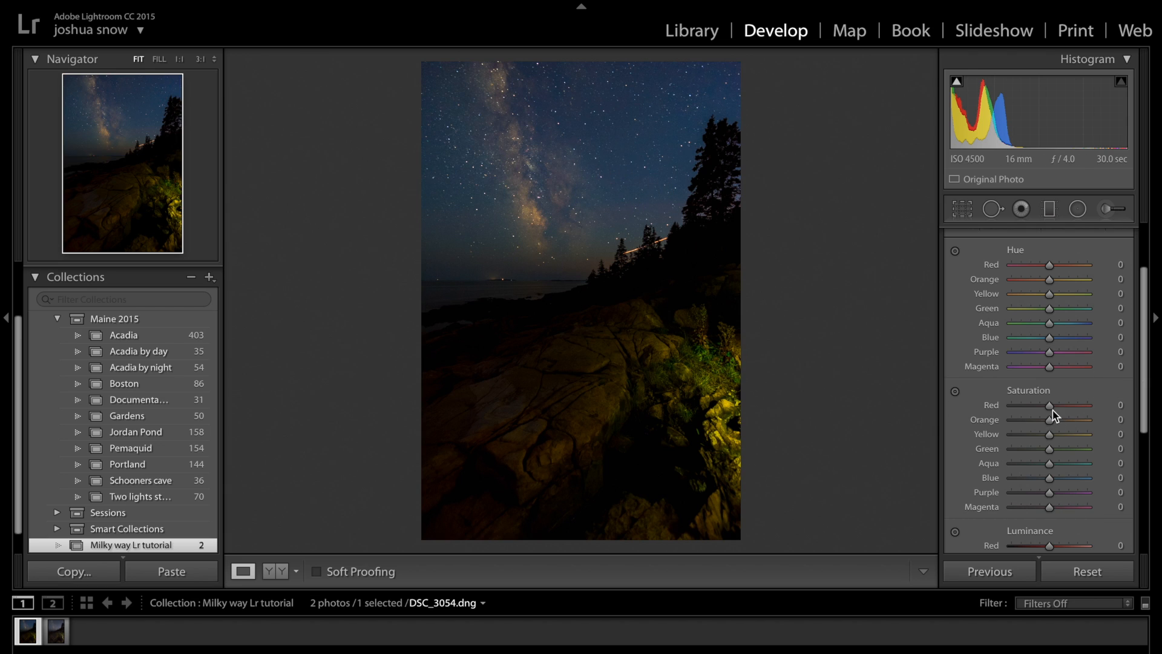
# - Raise the HSL saturation of orange to +30, yellow to +25, and purple and magenta to +6 each
pyautogui.moveTo(1049, 405)
pyautogui.mouseDown()
pyautogui.moveTo(1032, 407)
pyautogui.moveTo(1156, 419)
pyautogui.moveTo(1005, 396)
pyautogui.moveTo(1050, 409)
pyautogui.mouseUp()
pyautogui.moveTo(1049, 492)
pyautogui.mouseDown()
pyautogui.moveTo(1119, 498)
pyautogui.moveTo(1050, 498)
pyautogui.mouseUp()
pyautogui.moveTo(1088, 504); pyautogui.dragTo(1052, 511)
pyautogui.moveTo(1047, 509)
pyautogui.mouseDown()
pyautogui.moveTo(1110, 503)
pyautogui.moveTo(1052, 506)
pyautogui.mouseUp()
pyautogui.moveTo(1050, 405)
pyautogui.mouseDown()
pyautogui.moveTo(1100, 412)
pyautogui.moveTo(1050, 407)
pyautogui.mouseUp()
pyautogui.moveTo(1050, 420)
pyautogui.mouseDown()
pyautogui.moveTo(1071, 427)
pyautogui.moveTo(1059, 434)
pyautogui.mouseUp()
# - Set the HSL luminance of red to +1, orange to +27 and yellow to +17, and collapse the HSL settings
pyautogui.scroll(-3, 1056, 472)
pyautogui.moveTo(1050, 491)
pyautogui.mouseDown()
pyautogui.moveTo(1094, 493)
pyautogui.moveTo(1051, 495)
pyautogui.moveTo(1067, 492)
pyautogui.moveTo(1053, 508)
pyautogui.moveTo(1051, 477)
pyautogui.moveTo(1070, 480)
pyautogui.moveTo(1041, 480)
pyautogui.moveTo(1050, 478)
pyautogui.mouseUp()
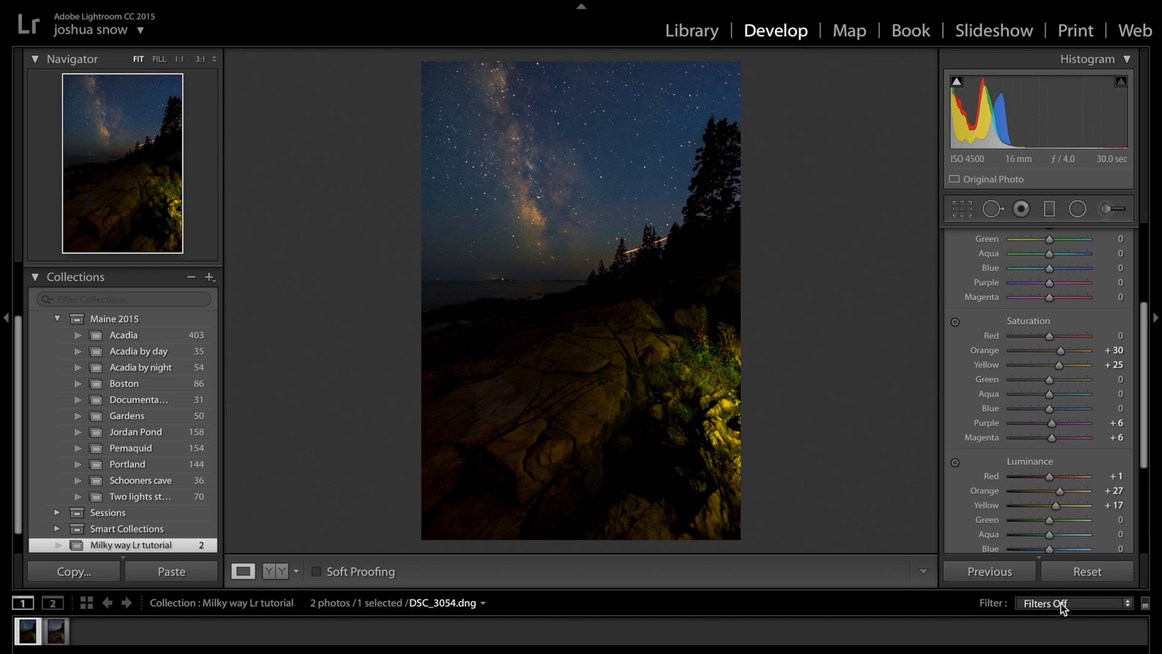
pyautogui.scroll(-5, 1047, 441)
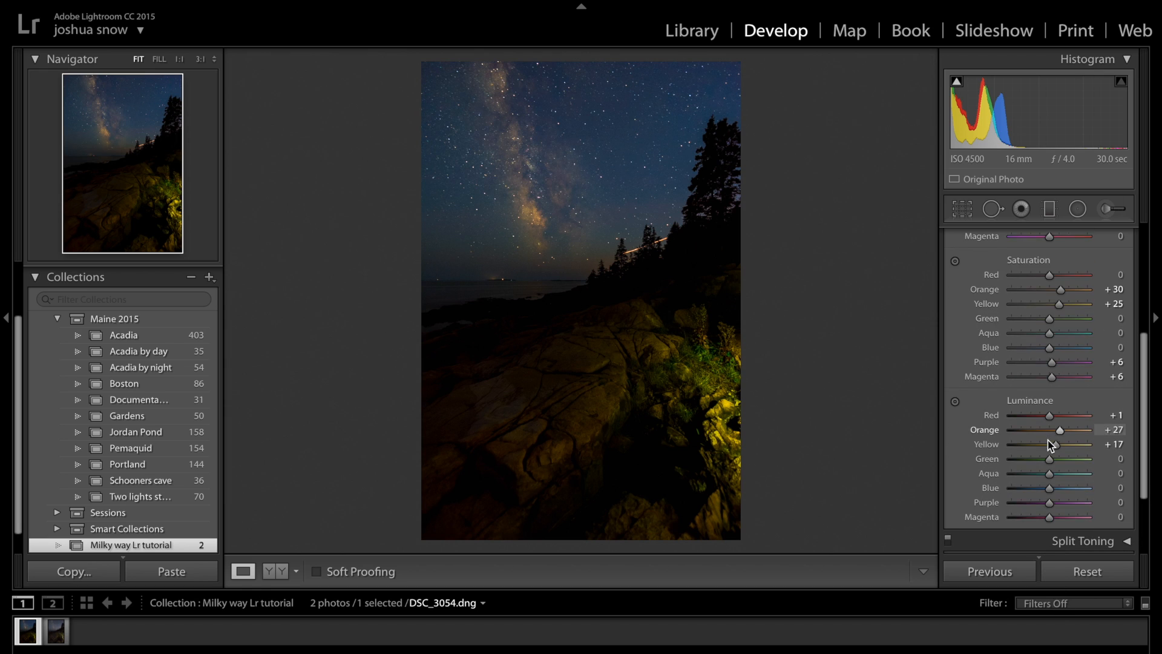
pyautogui.scroll(5, 1072, 362)
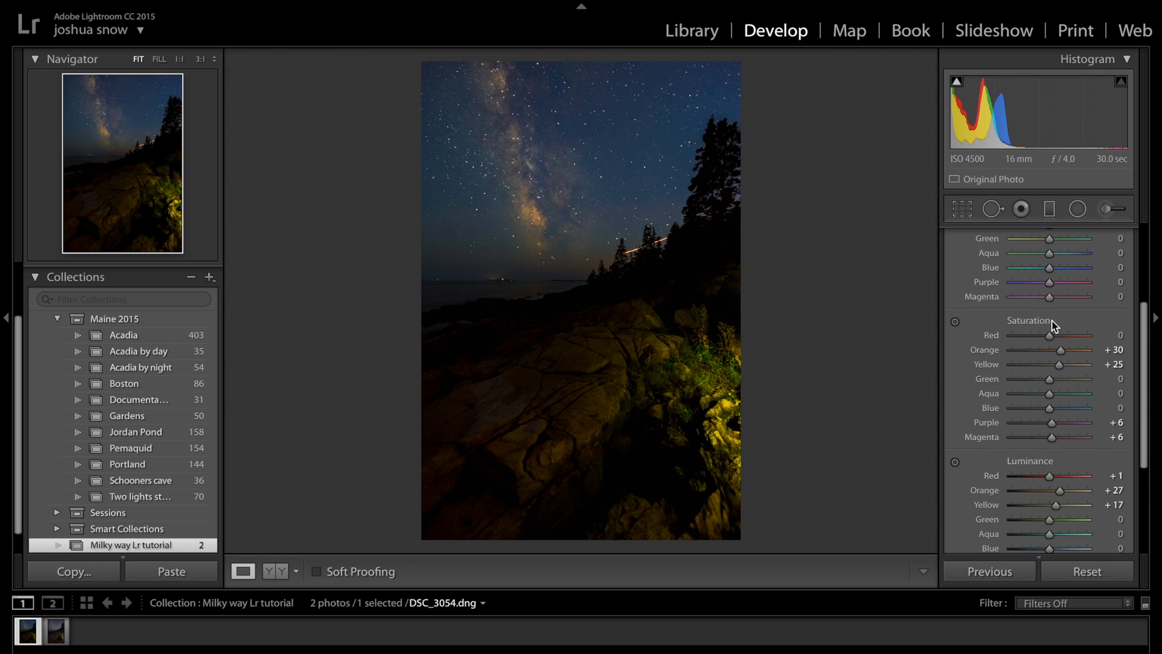
pyautogui.scroll(3, 1052, 321)
pyautogui.scroll(1, 1127, 278)
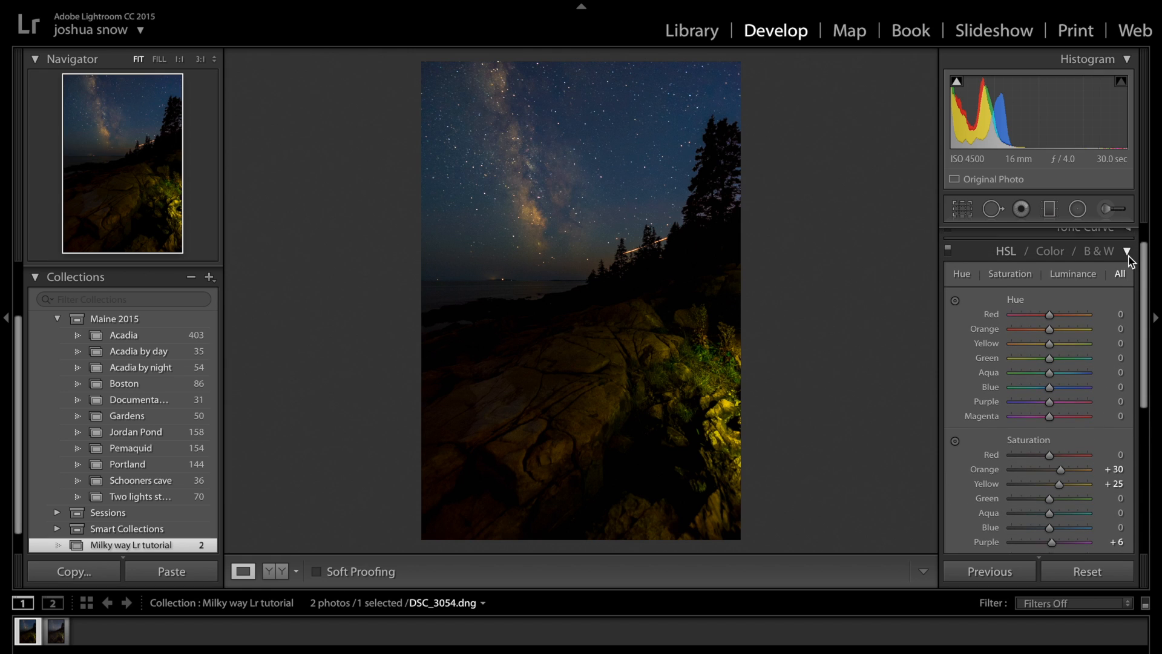
pyautogui.click(1127, 251)
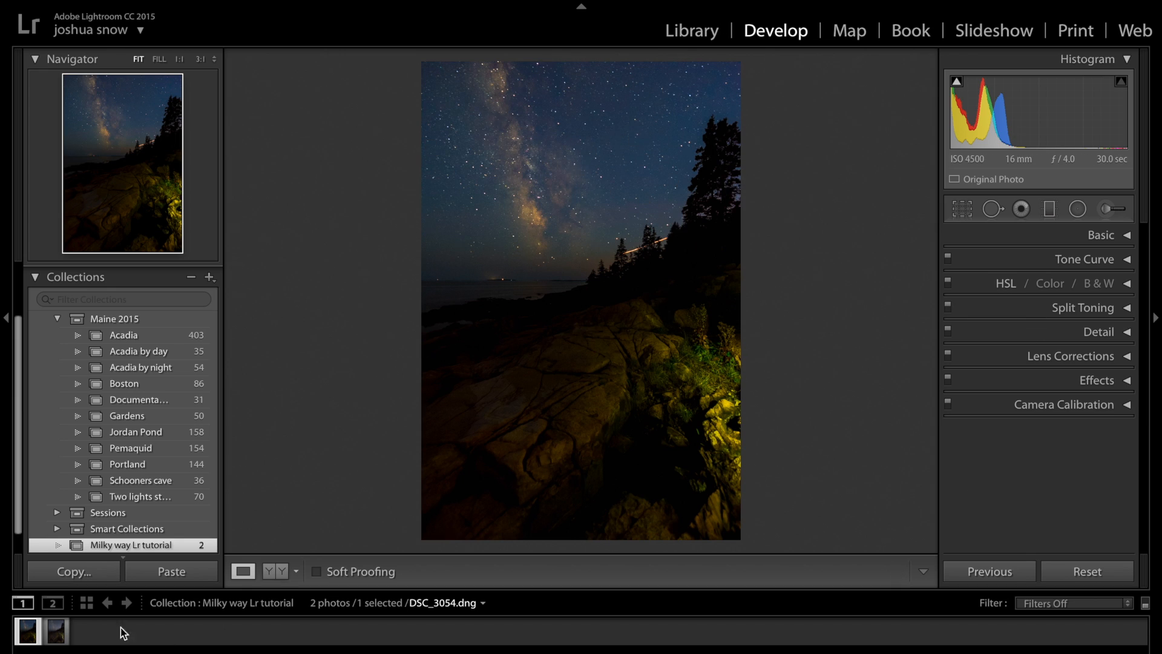
# - Switch to the virtual copy DSC_3054.dng / Copy 3 and set its white balance to temperature 5,758 and tint +8
pyautogui.click(55, 631)
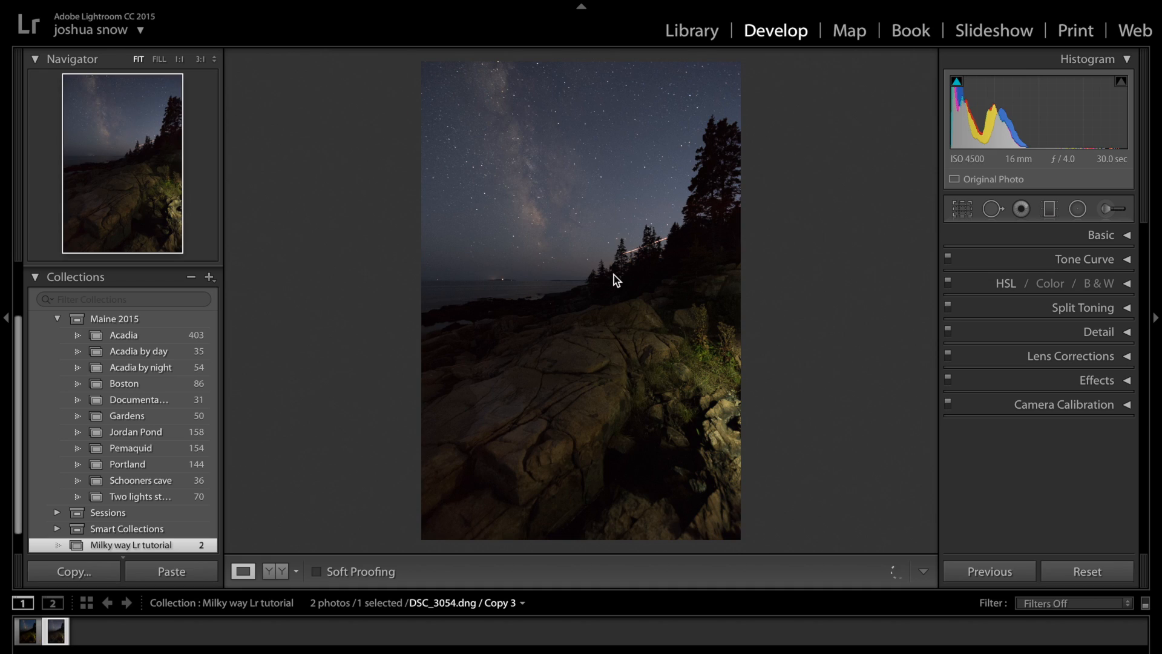
pyautogui.click(1124, 237)
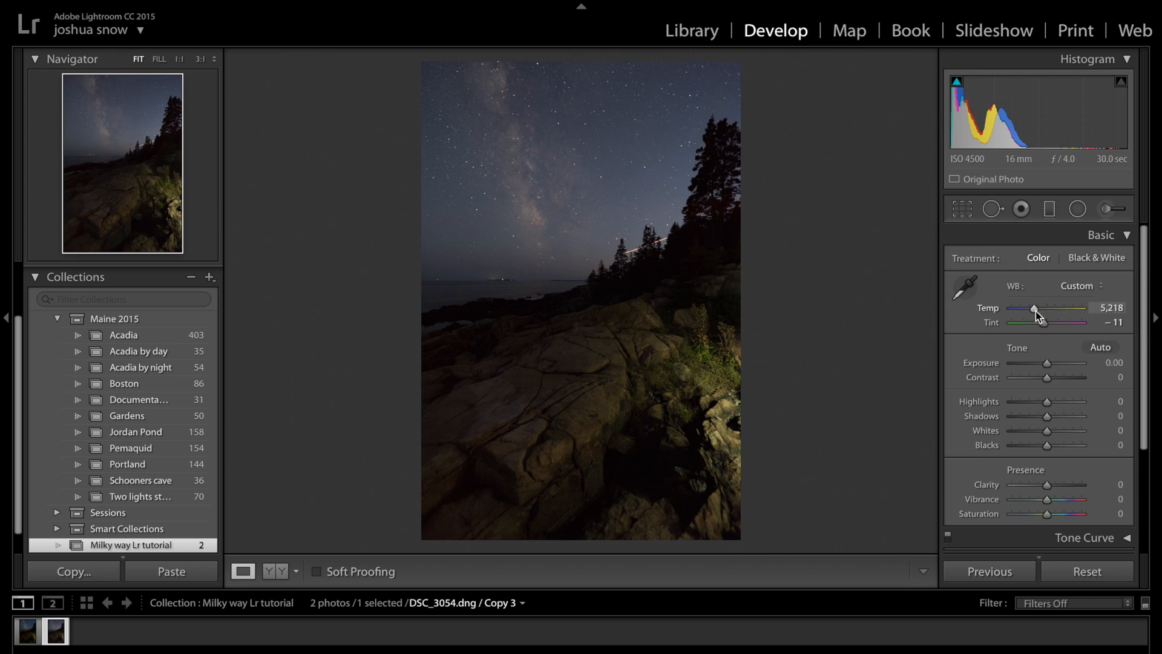
pyautogui.moveTo(1034, 310); pyautogui.dragTo(1038, 310)
pyautogui.moveTo(1044, 325); pyautogui.dragTo(1046, 324)
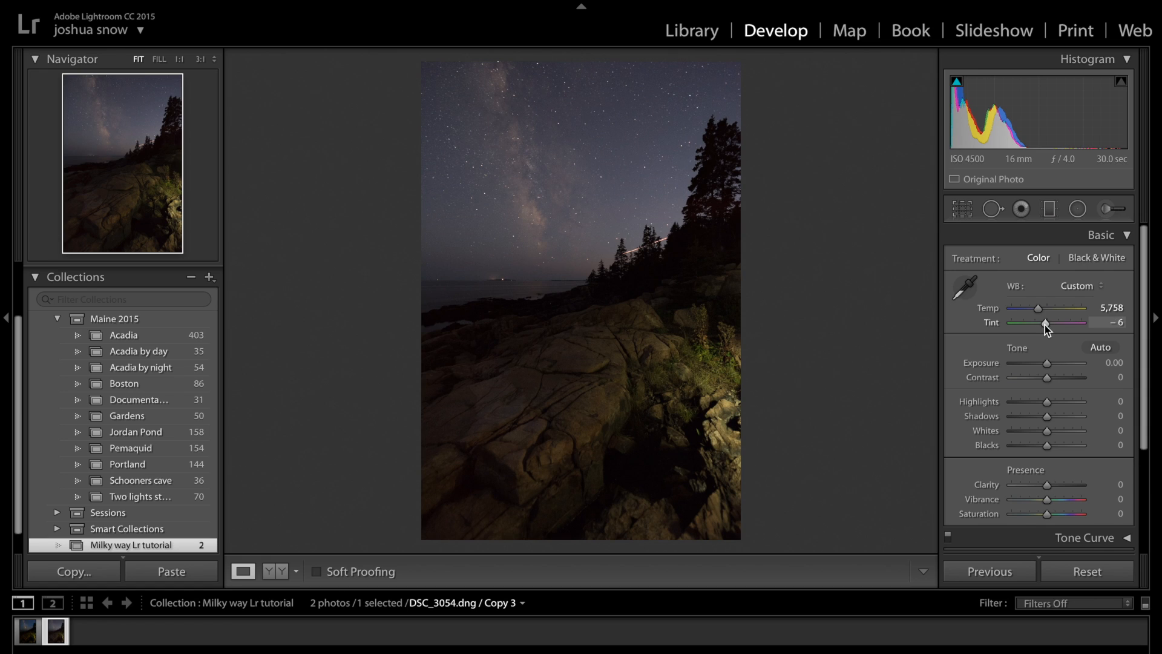
pyautogui.moveTo(1045, 324); pyautogui.dragTo(1050, 324)
pyautogui.moveTo(1049, 325); pyautogui.dragTo(1047, 324)
# - Set the exposure to +0.15 and the whites to +5, leaving shadows and blacks at 0
pyautogui.scroll(-1, 1052, 361)
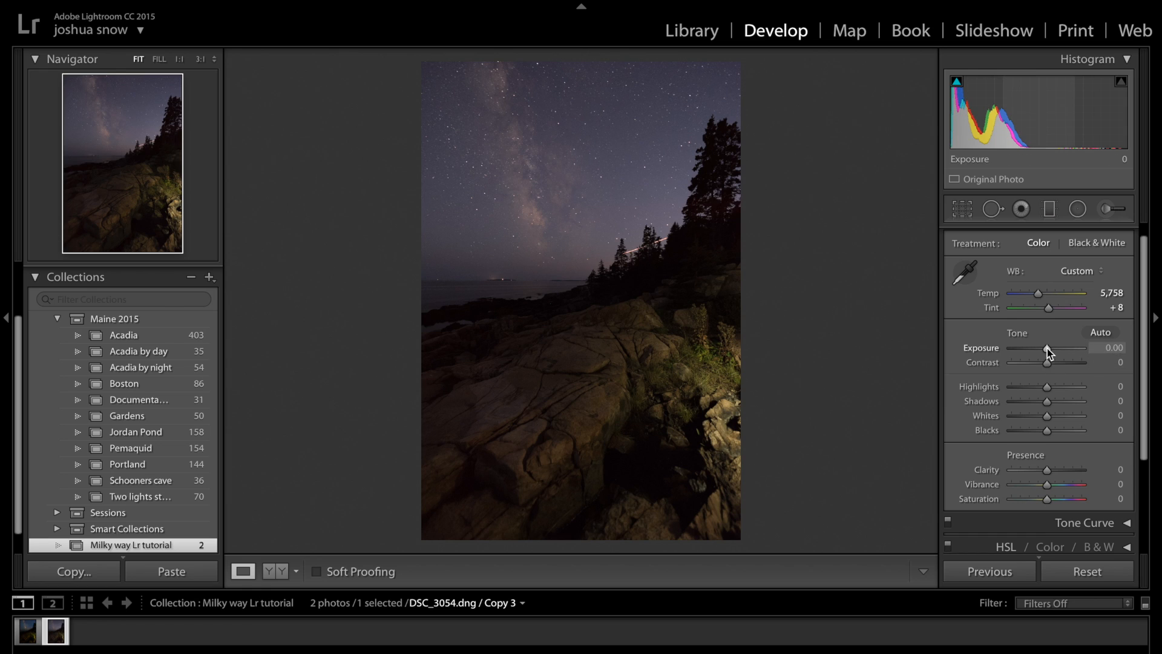
pyautogui.moveTo(1047, 347); pyautogui.dragTo(1048, 347)
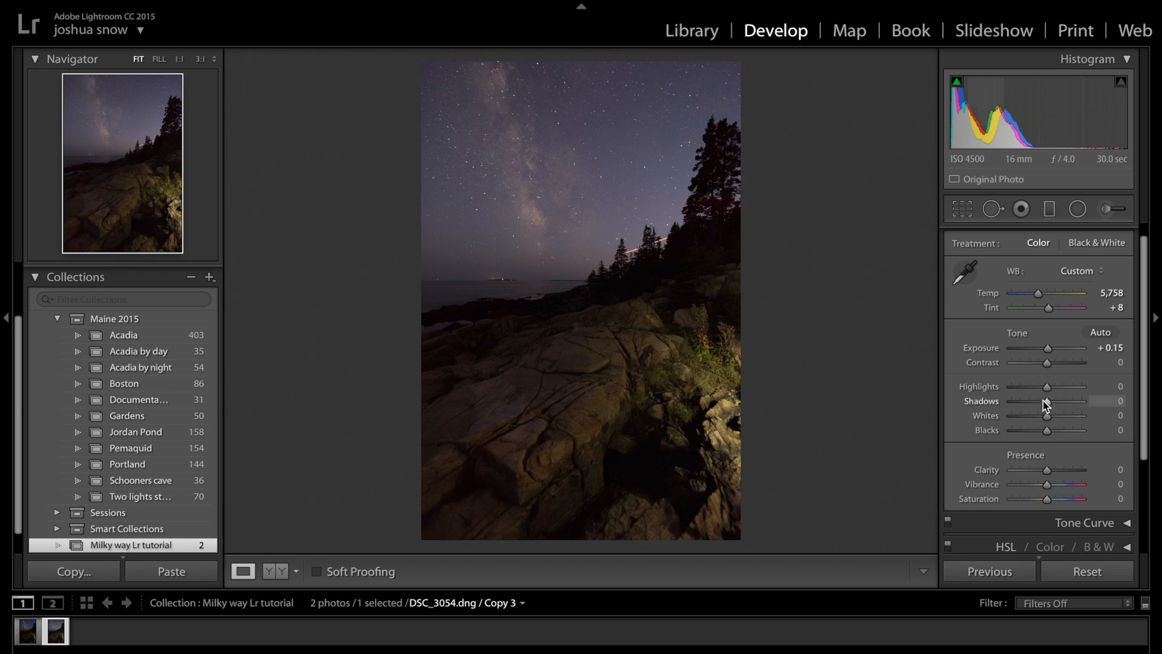
pyautogui.moveTo(1047, 401)
pyautogui.mouseDown()
pyautogui.moveTo(1069, 405)
pyautogui.moveTo(1047, 411)
pyautogui.mouseUp()
pyautogui.press('alt')
pyautogui.moveTo(1046, 416); pyautogui.dragTo(1046, 434)
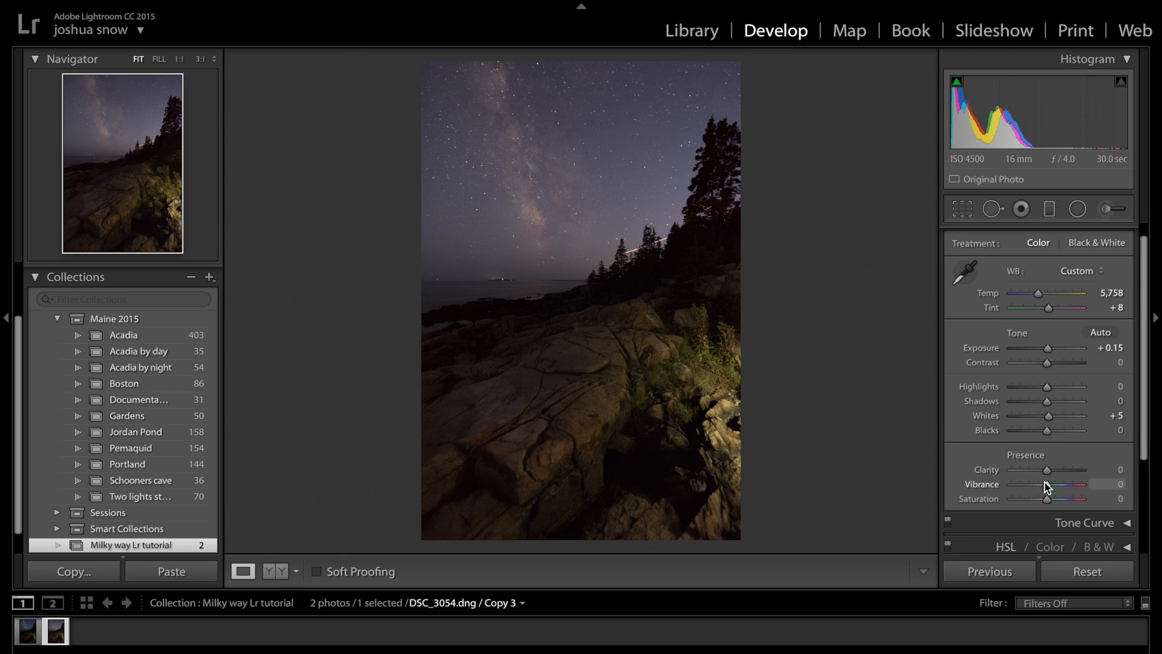
# - Set vibrance to +50 and saturation to +10, and cool the white balance temperature to 5,333
pyautogui.moveTo(1045, 483); pyautogui.dragTo(1064, 497)
pyautogui.moveTo(1062, 493); pyautogui.dragTo(1064, 493)
pyautogui.click(1117, 486)
pyautogui.write('50')
pyautogui.press('Tab')
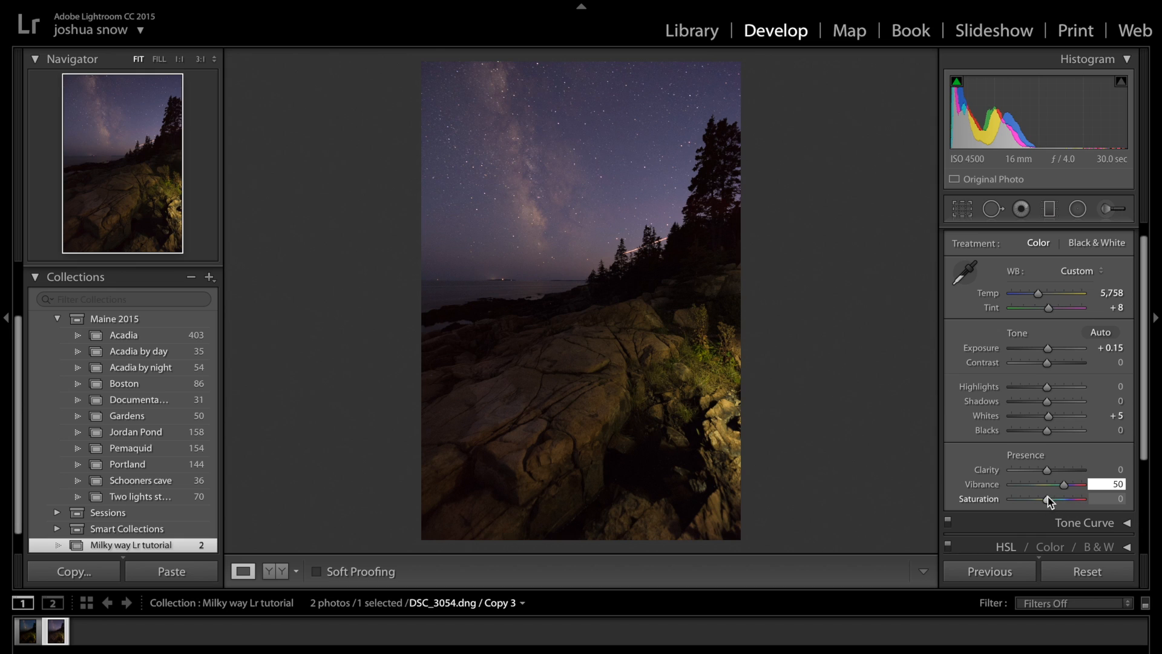
pyautogui.moveTo(1047, 497); pyautogui.dragTo(1052, 502)
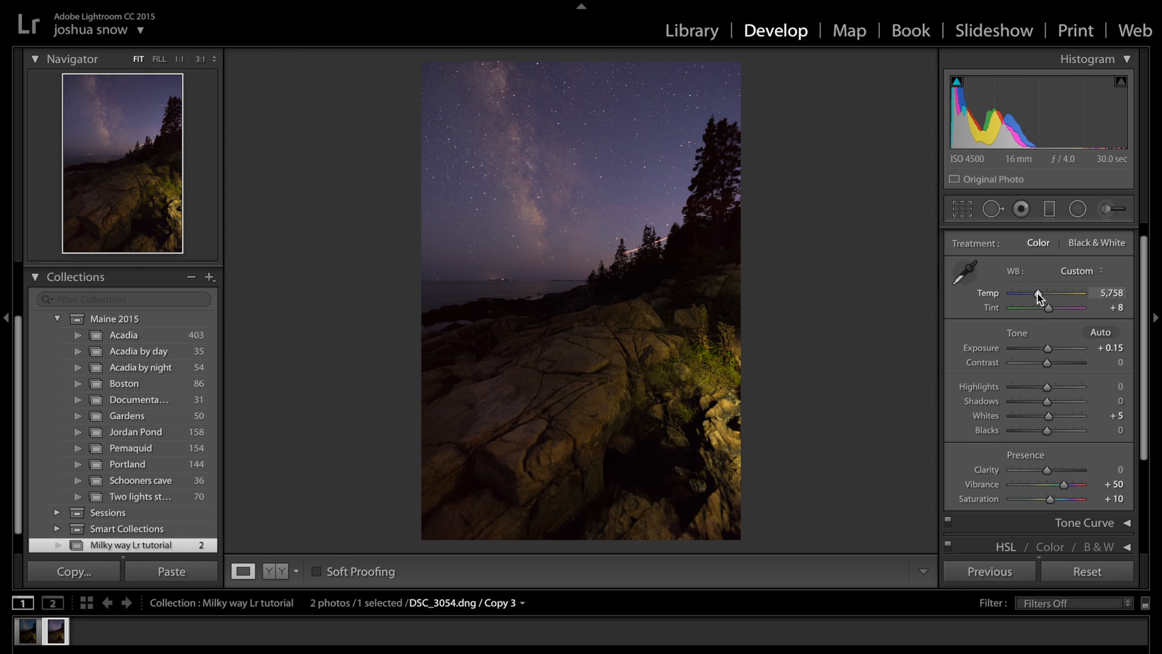
pyautogui.moveTo(1036, 291); pyautogui.dragTo(1034, 293)
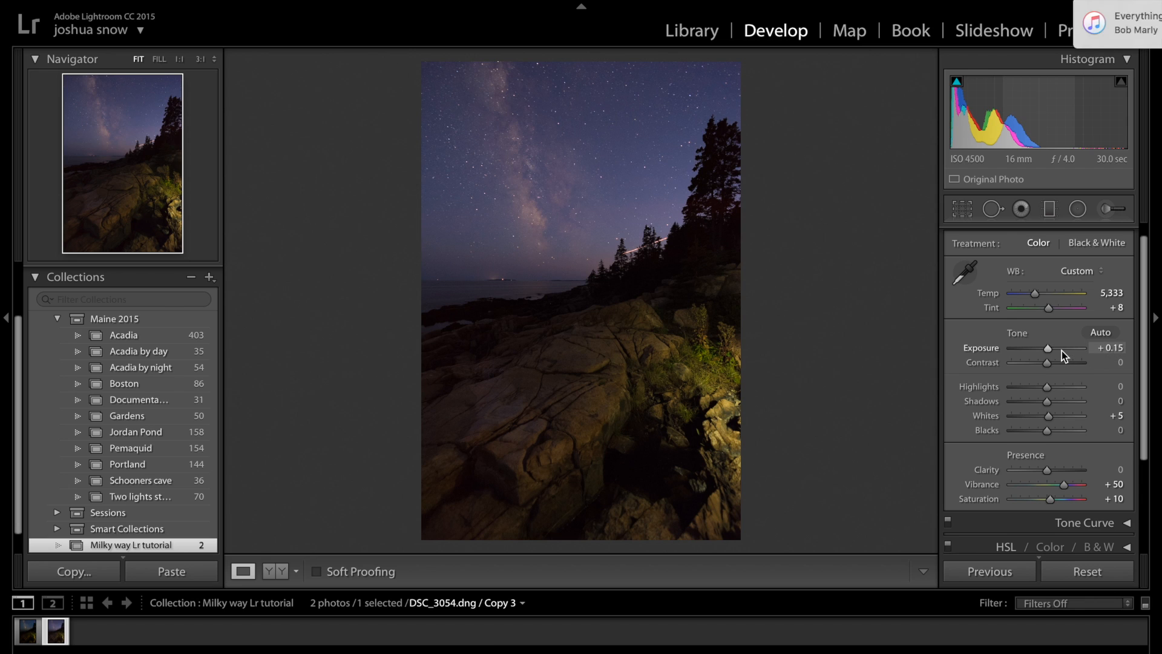
# - Set the tone curve's Lights to +16 with Darks at 0, and collapse the tone curve settings
pyautogui.scroll(-3, 1062, 351)
pyautogui.scroll(-4, 1064, 354)
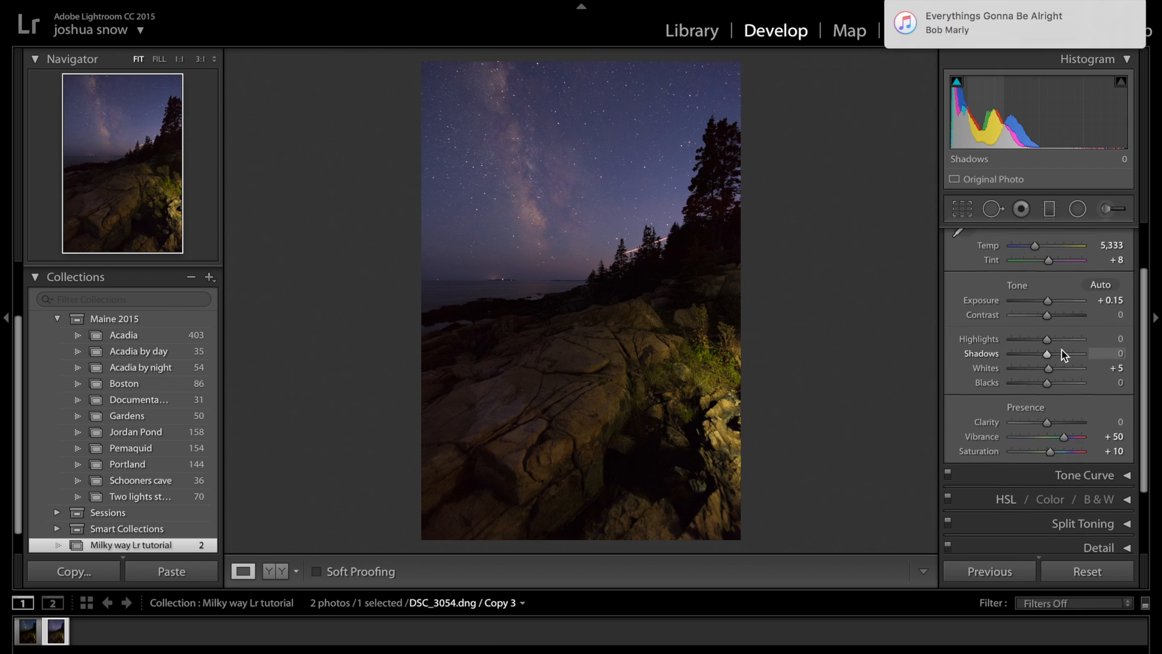
pyautogui.scroll(3, 1064, 354)
pyautogui.scroll(-5, 1064, 354)
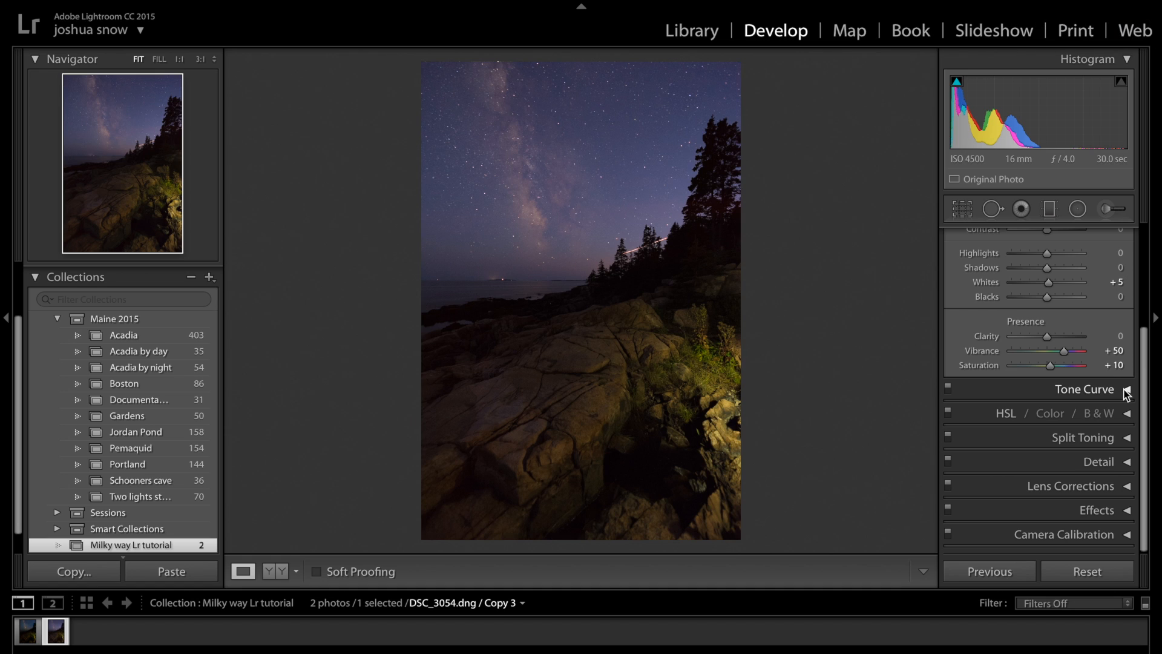
pyautogui.click(1126, 390)
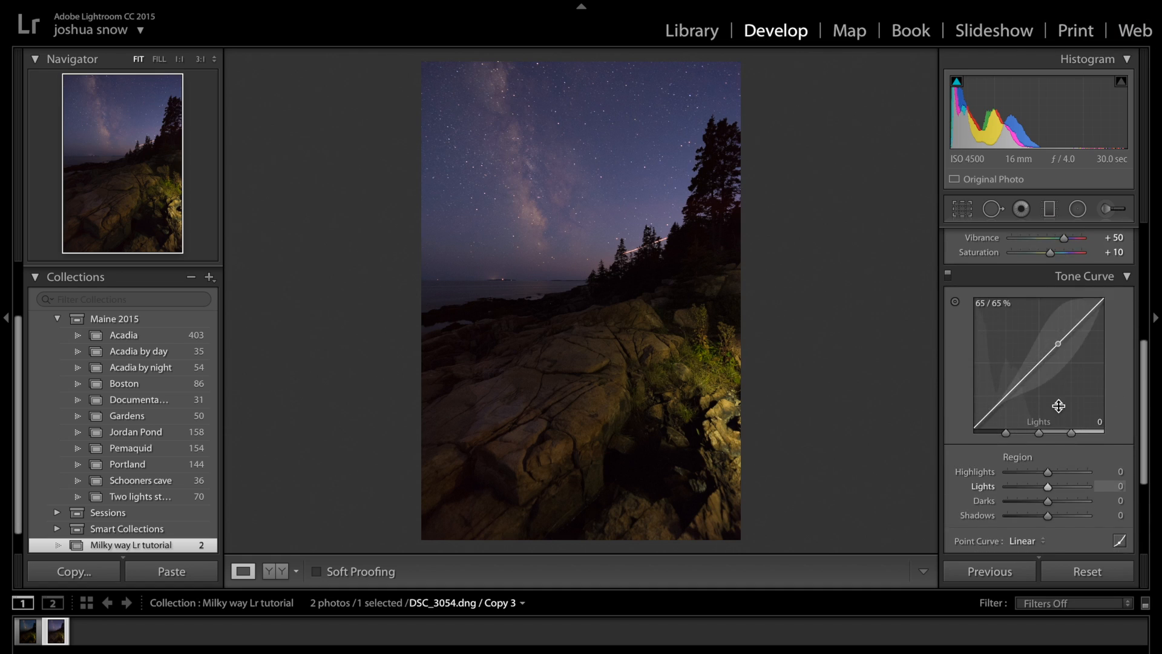
pyautogui.moveTo(1061, 445)
pyautogui.mouseDown()
pyautogui.moveTo(1051, 444)
pyautogui.moveTo(1069, 452)
pyautogui.moveTo(1047, 455)
pyautogui.mouseUp()
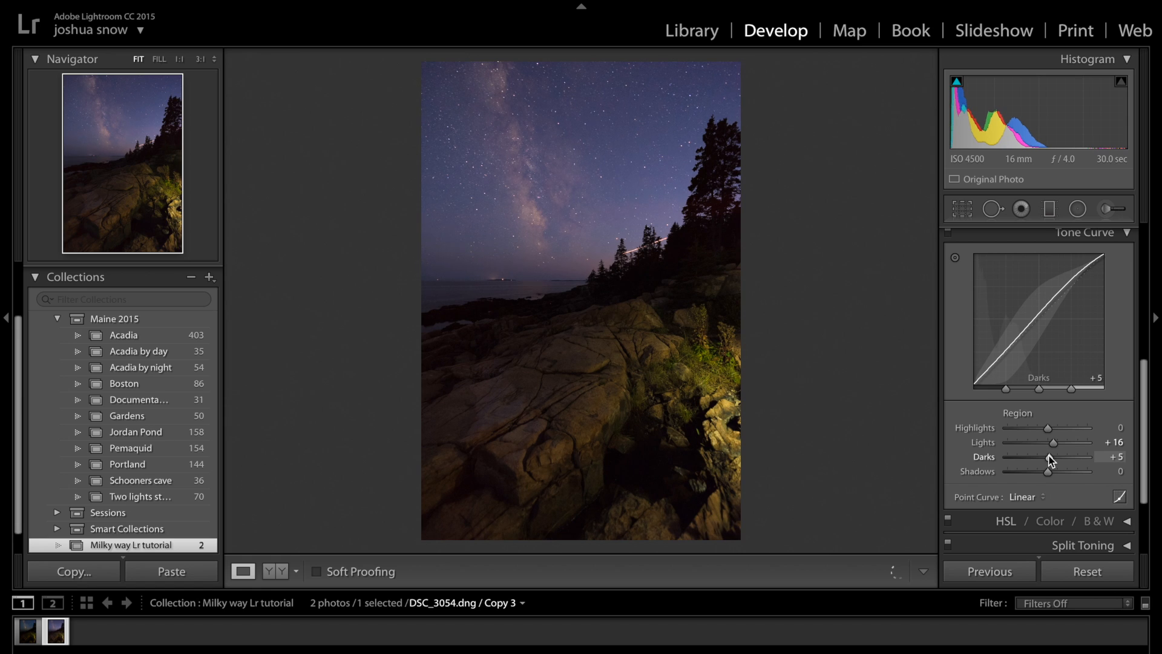
pyautogui.moveTo(1048, 470); pyautogui.dragTo(1048, 463)
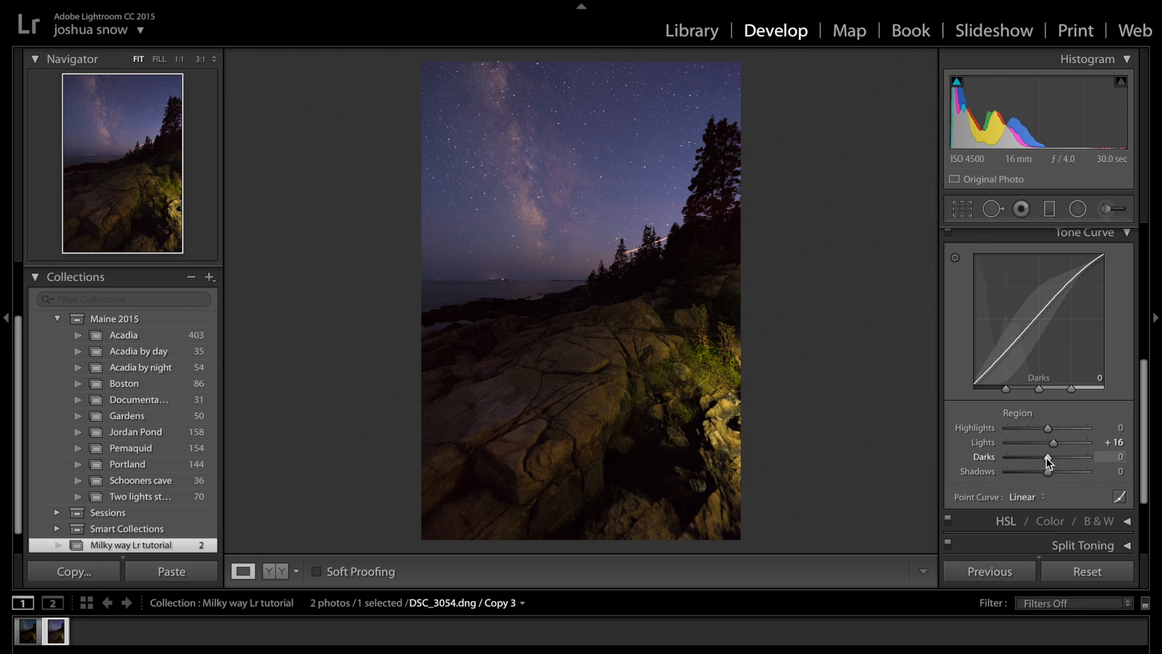
pyautogui.click(1127, 231)
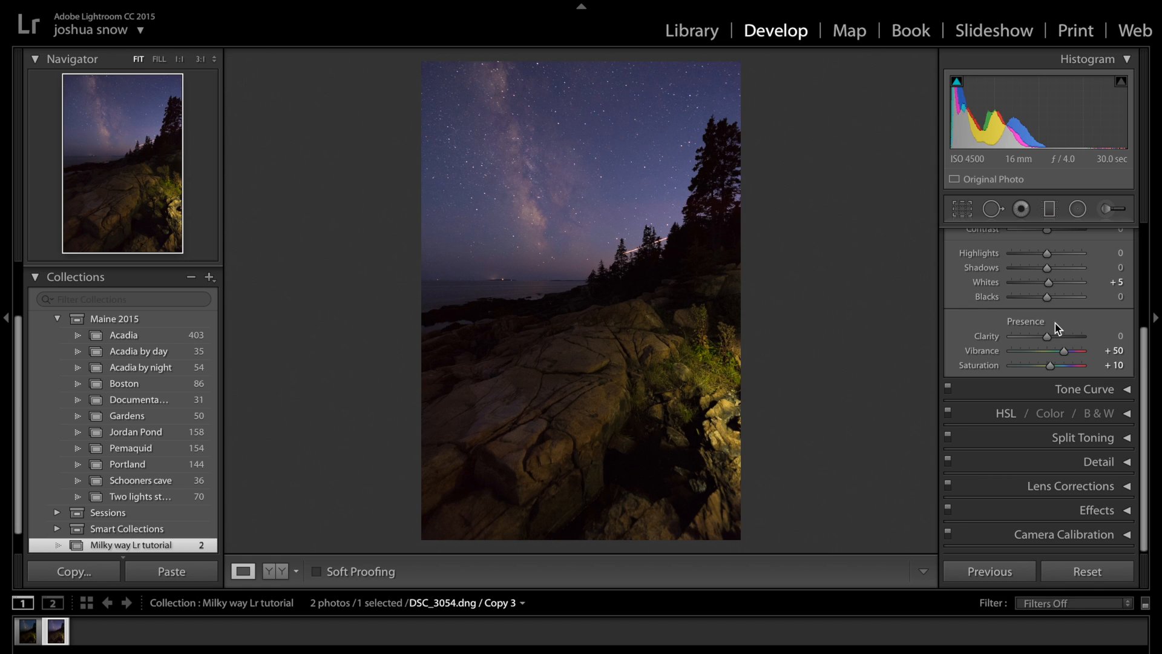
# - Review the tone curve regions alongside the Basic tone and presence adjustments, and collapse the tone curve settings
pyautogui.click(1127, 391)
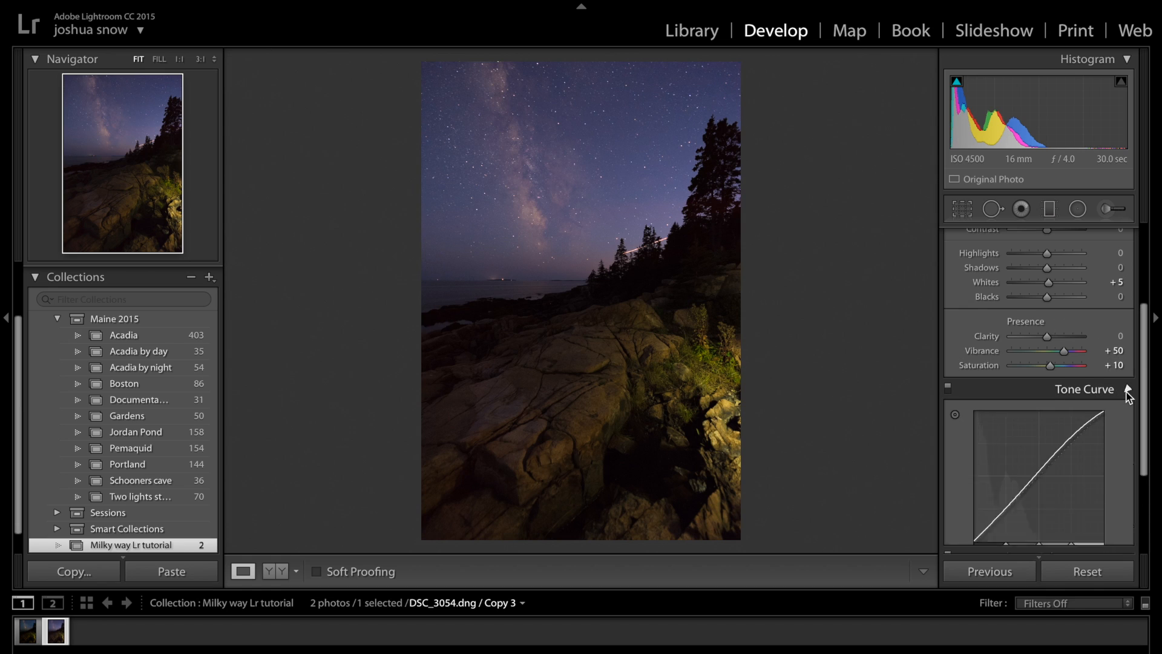
pyautogui.scroll(-3, 1127, 395)
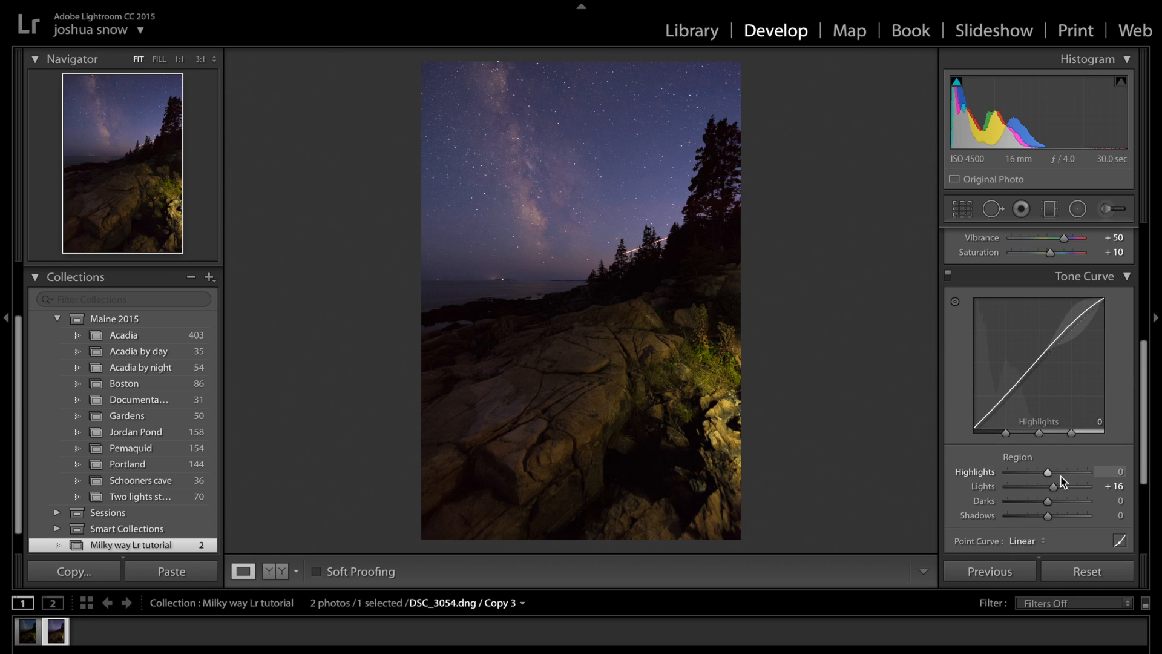
pyautogui.scroll(5, 1046, 476)
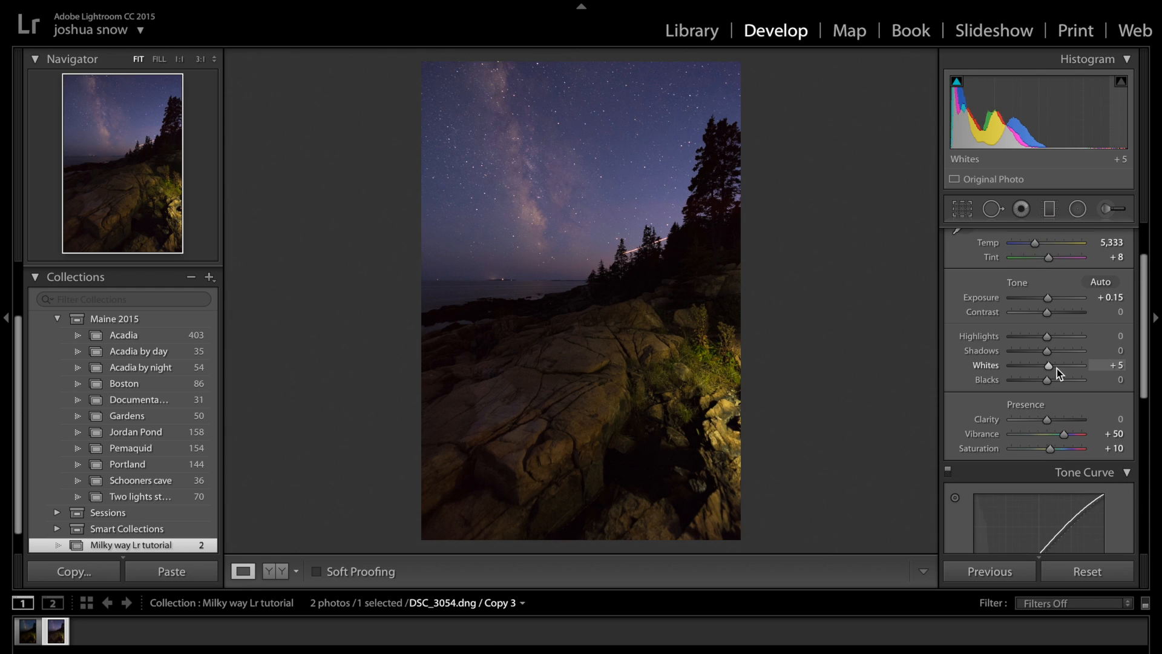
pyautogui.scroll(-2, 1117, 478)
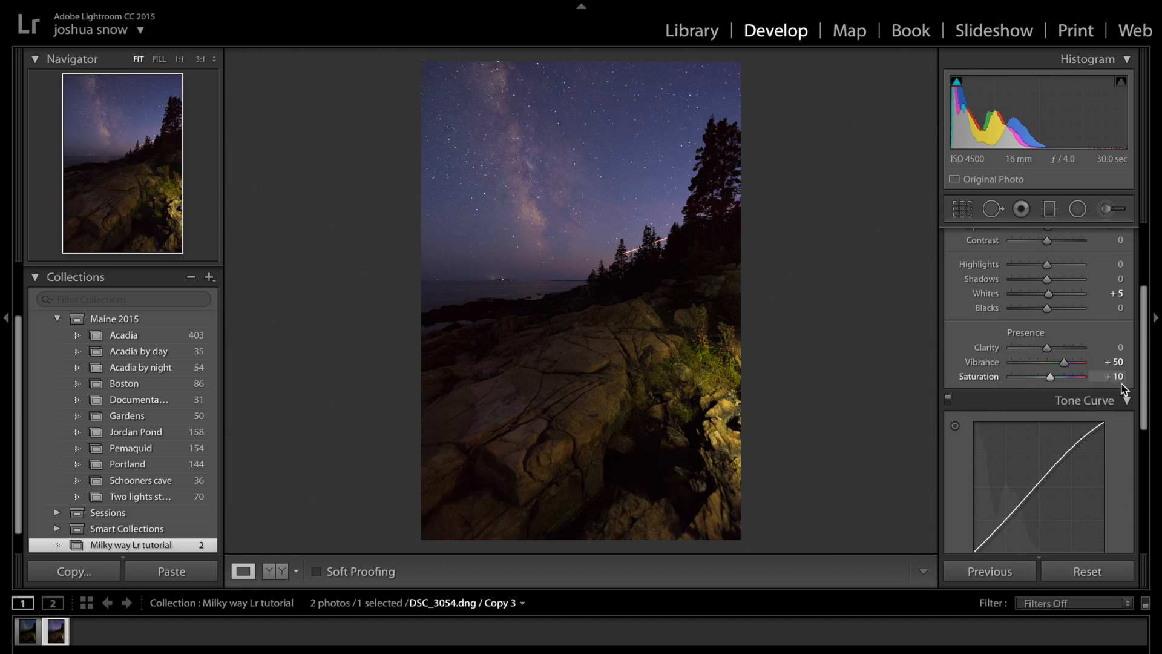
pyautogui.click(1127, 402)
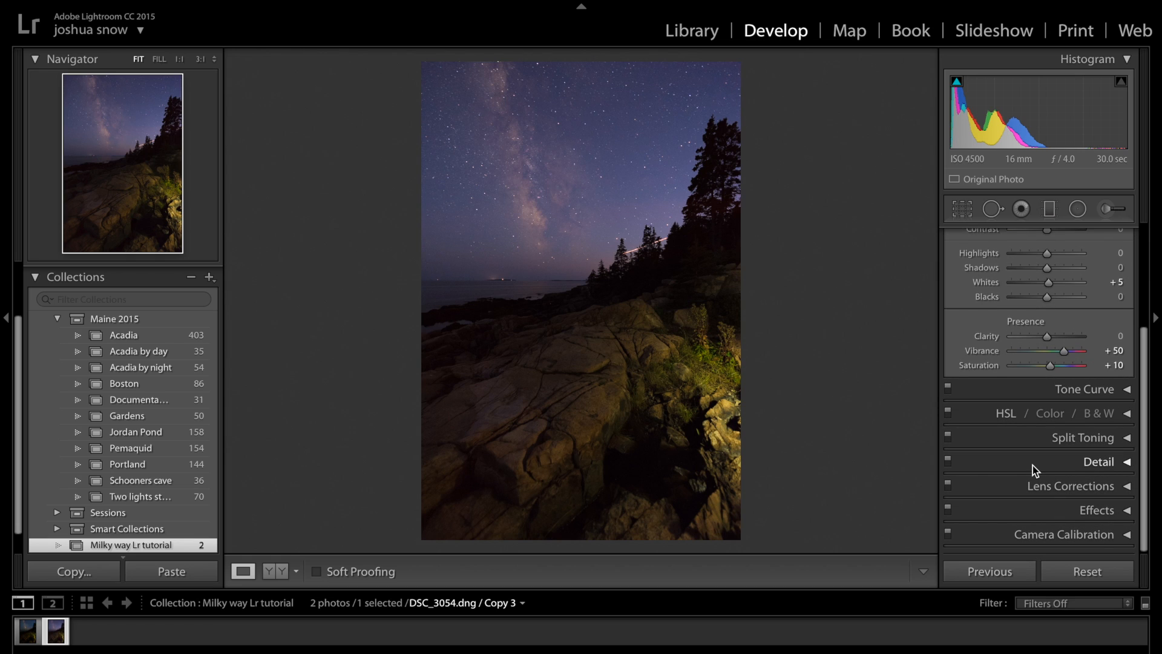
# - Raise the HSL green saturation to +73, look over the other color controls, and collapse the HSL settings
pyautogui.click(1129, 413)
pyautogui.scroll(-3, 1065, 375)
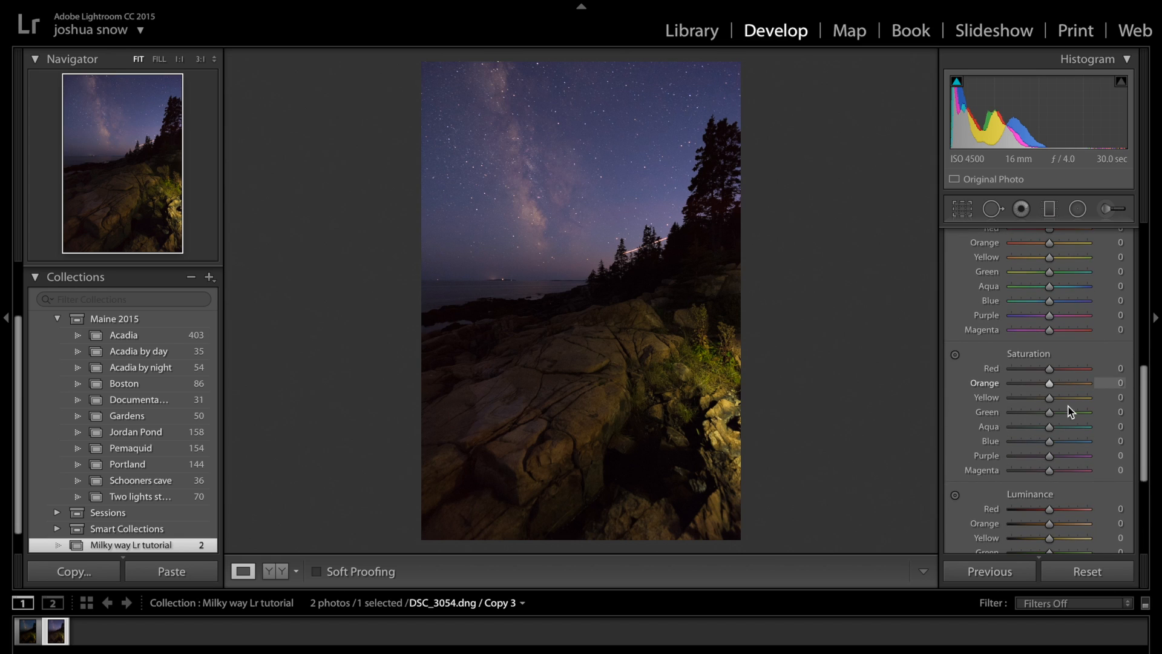
pyautogui.moveTo(1049, 414); pyautogui.dragTo(1079, 420)
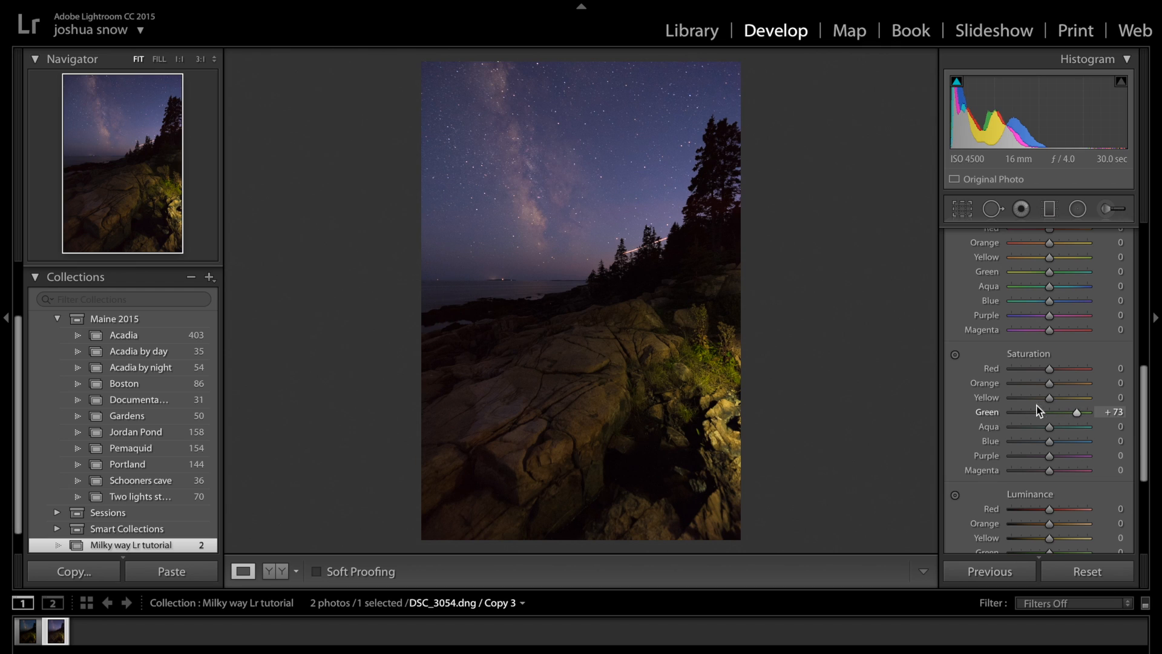
pyautogui.scroll(-3, 1083, 363)
pyautogui.scroll(2, 1083, 365)
pyautogui.scroll(-3, 1077, 331)
pyautogui.scroll(5, 1078, 333)
pyautogui.scroll(2, 1108, 300)
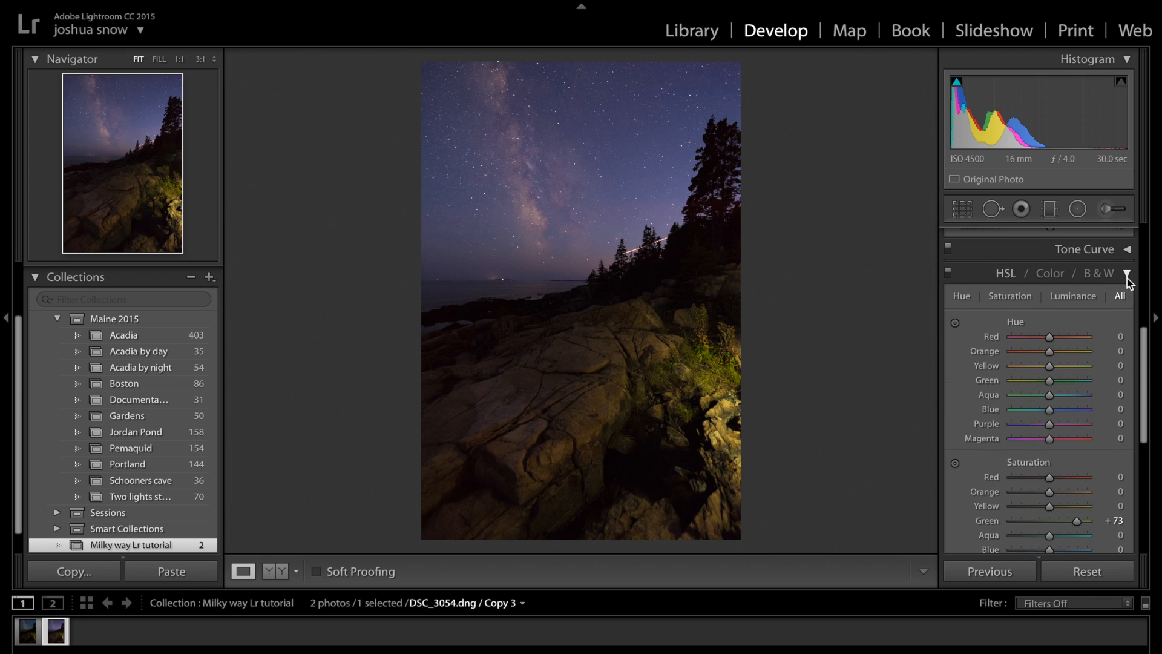
pyautogui.click(1127, 274)
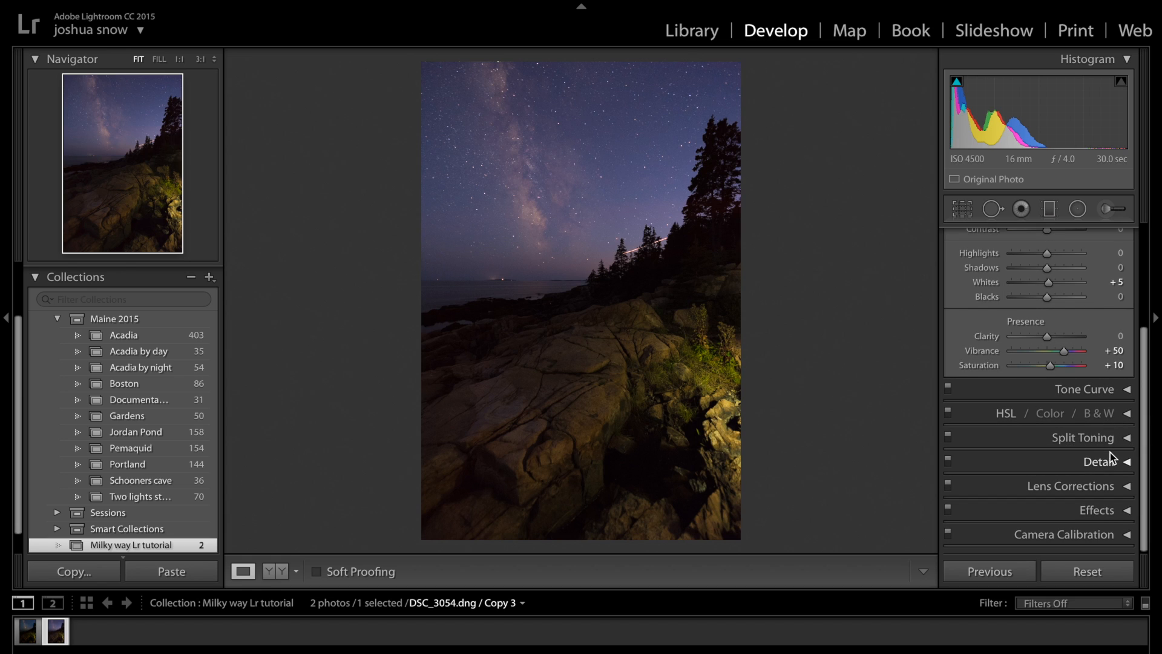
# - Check the lens corrections, and with the rocks viewed at 1:1 set luminance noise reduction to 5 and sharpening amount to 0
pyautogui.click(1127, 487)
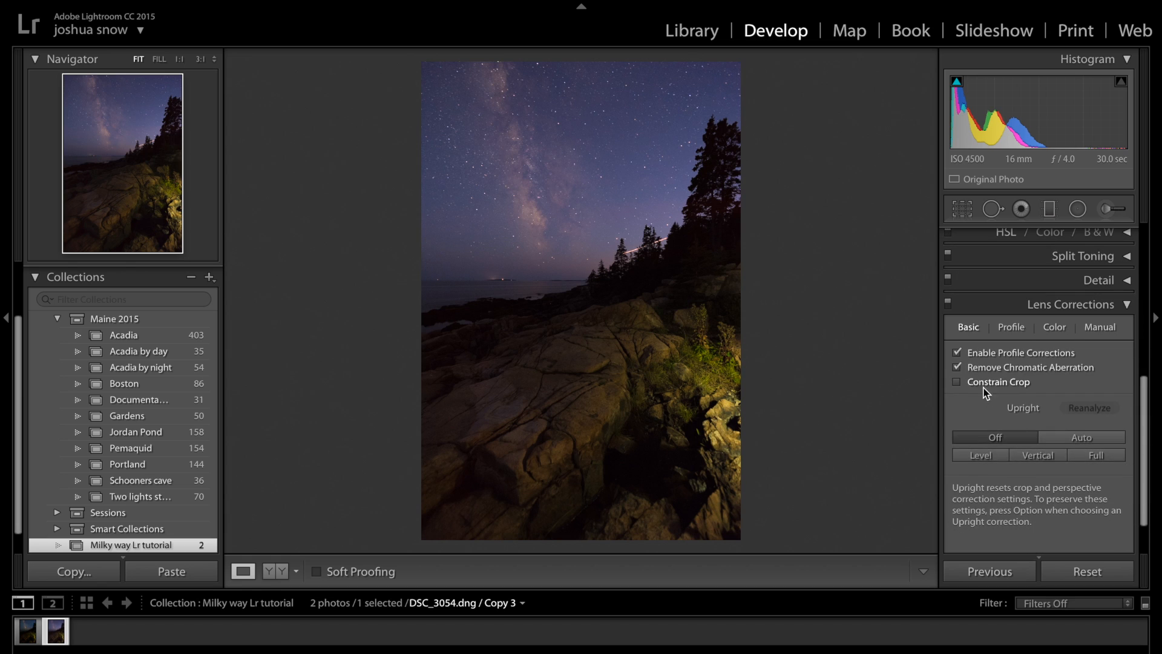
pyautogui.click(1128, 306)
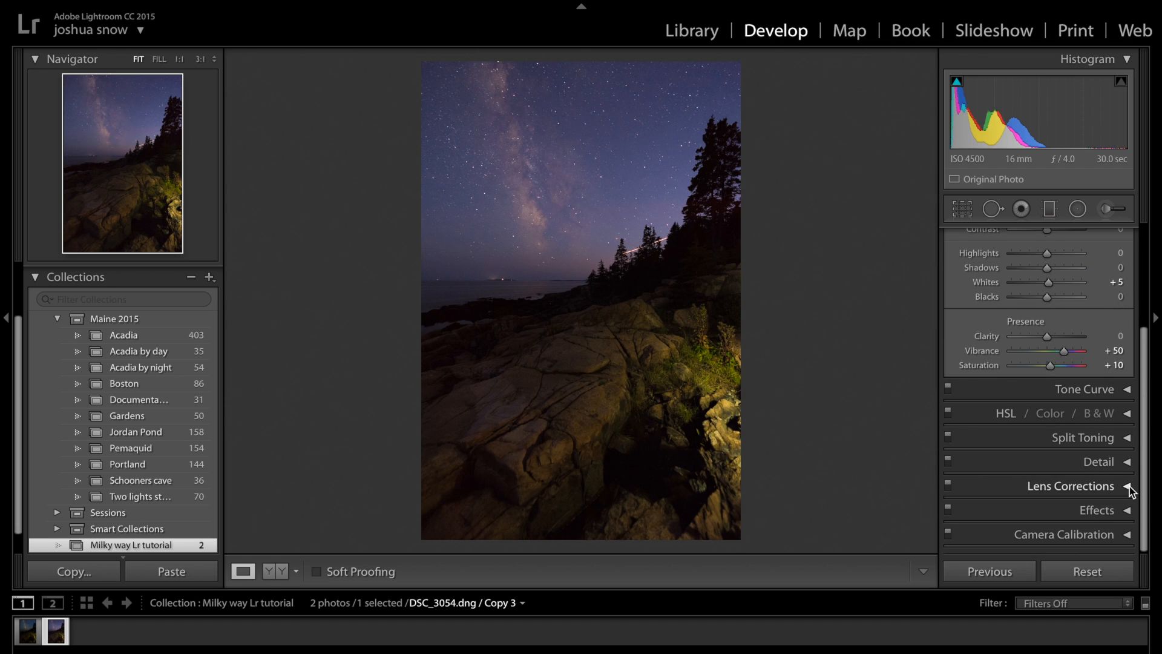
pyautogui.click(1127, 465)
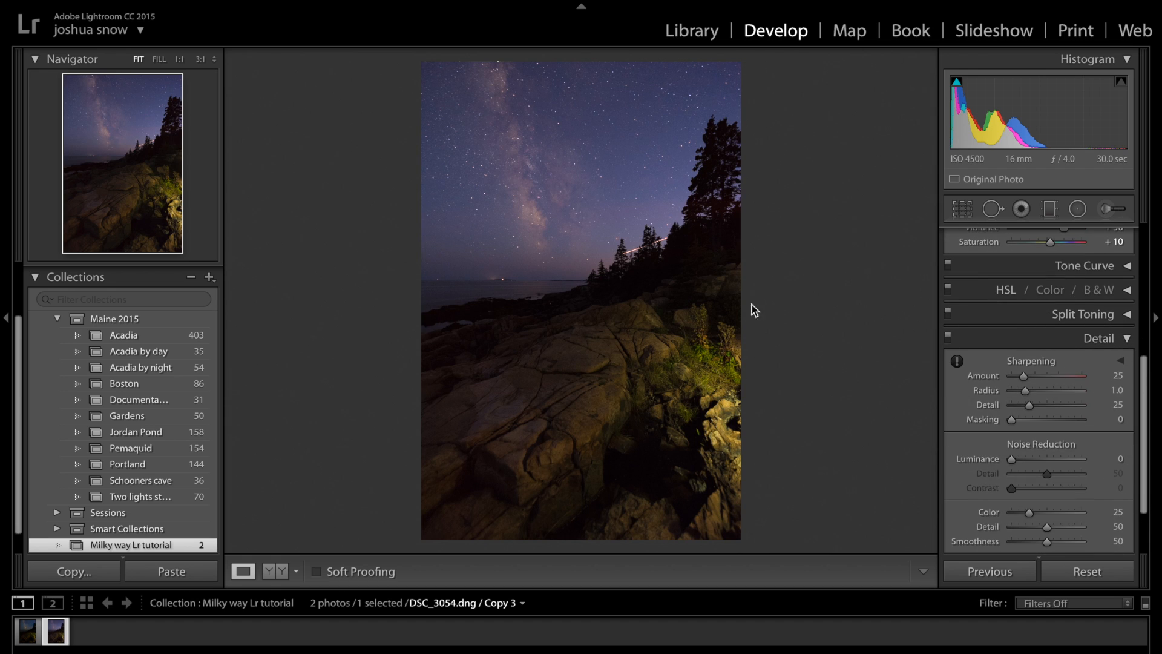
pyautogui.click(654, 344)
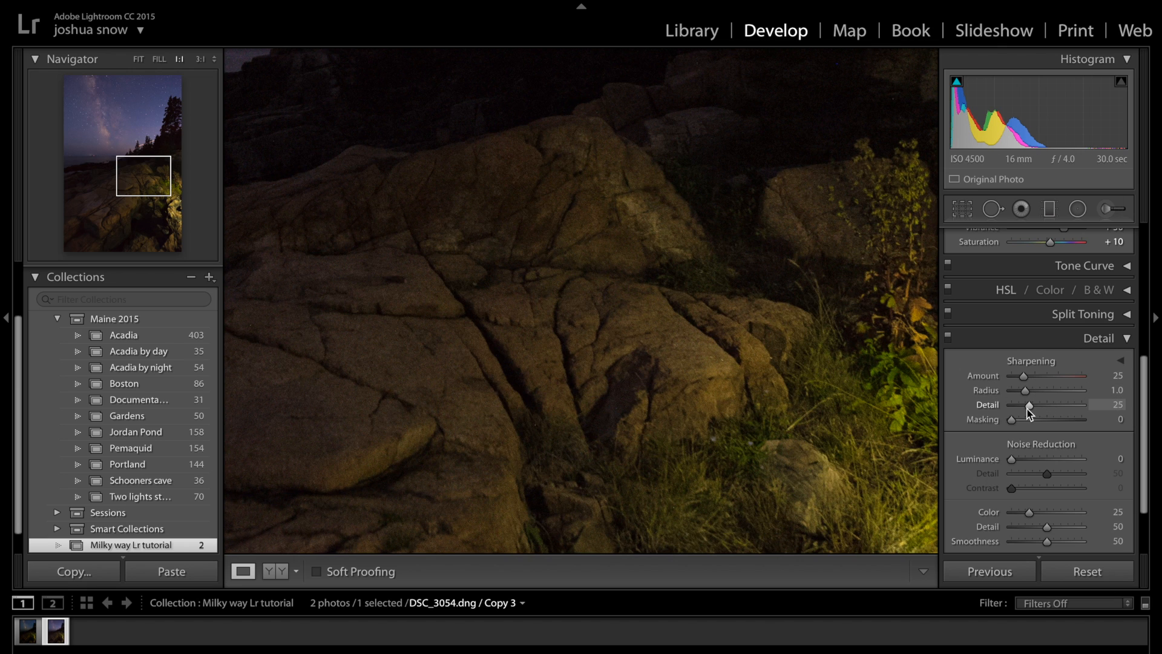
pyautogui.moveTo(1011, 460); pyautogui.dragTo(1015, 459)
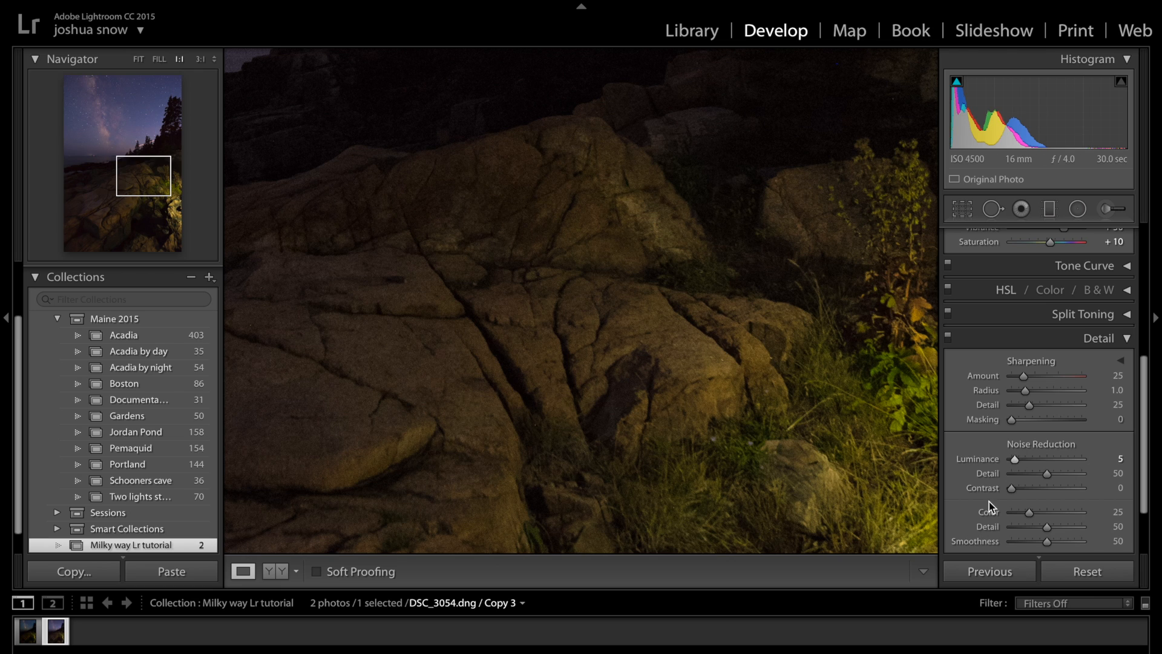
pyautogui.moveTo(1023, 376); pyautogui.dragTo(1004, 386)
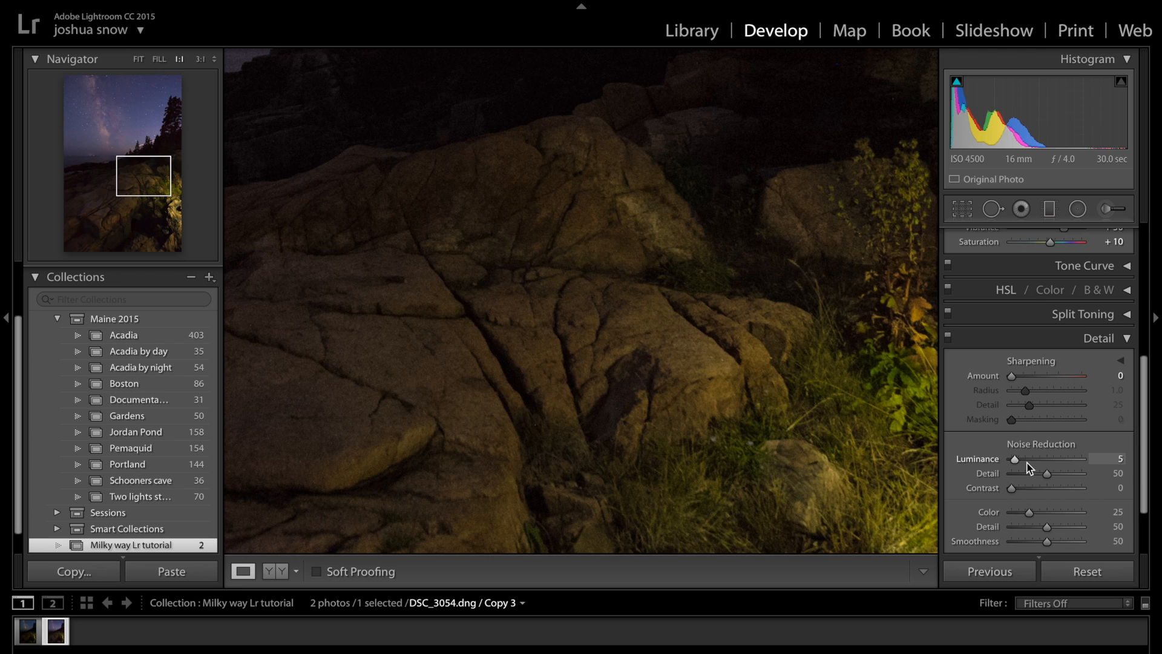
# - Drop color noise reduction to 0 while viewing the rocks and shoreline trees at 1:1, and reset it to 25
pyautogui.moveTo(1015, 461); pyautogui.dragTo(1015, 459)
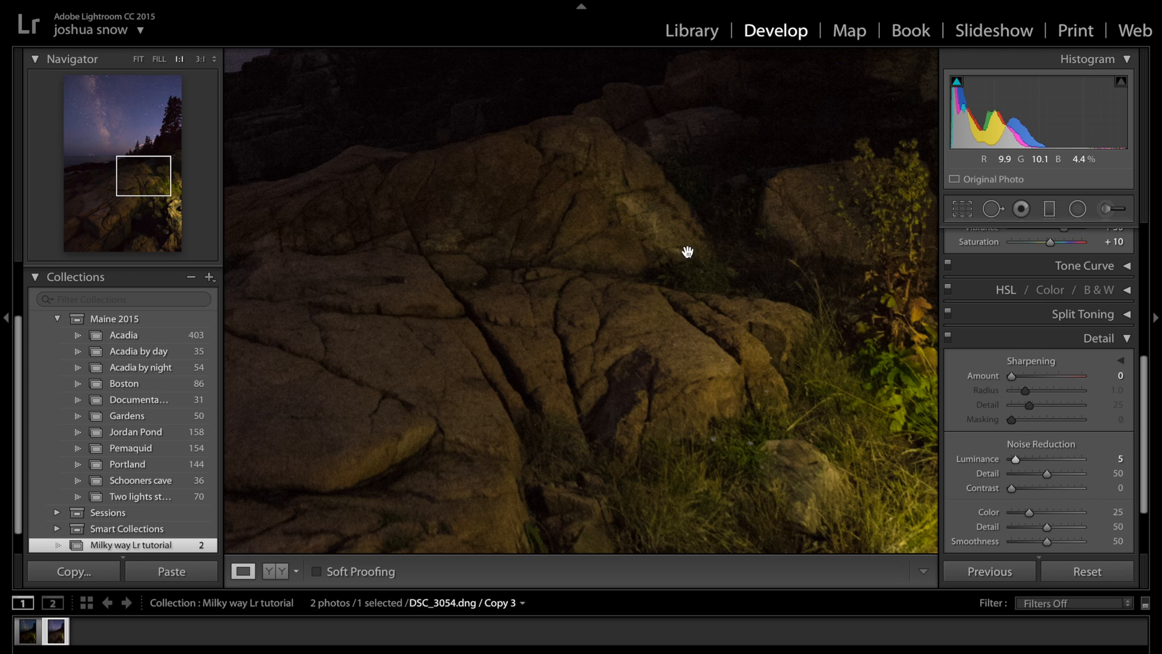
pyautogui.scroll(4, 764, 235)
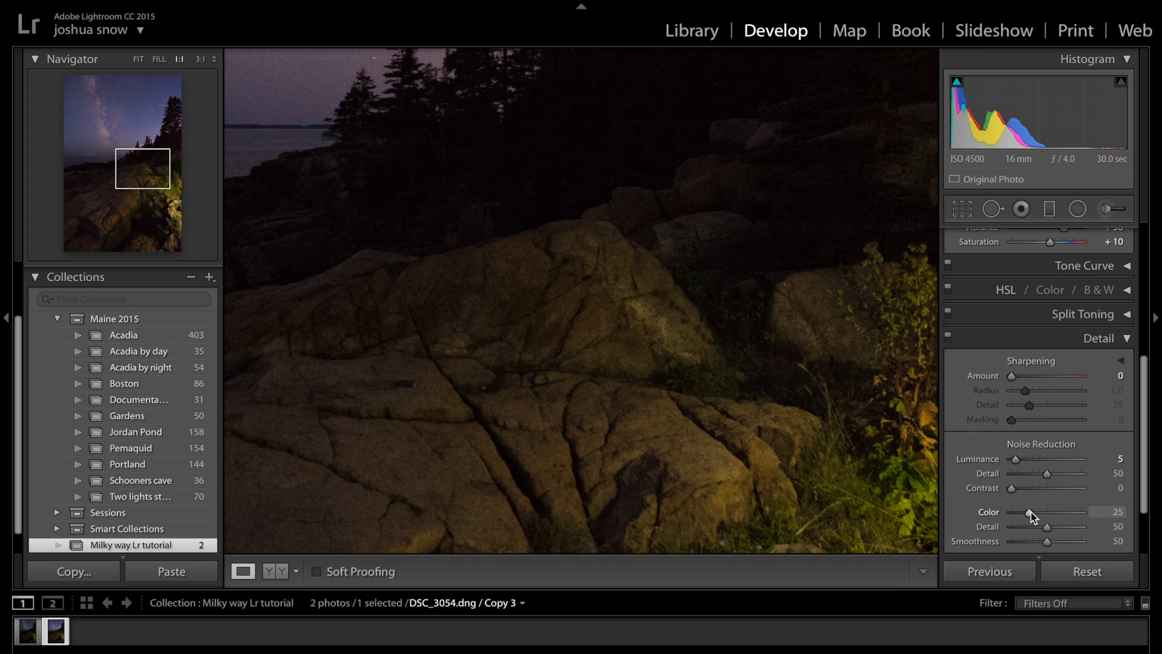
pyautogui.moveTo(1029, 512); pyautogui.dragTo(1006, 512)
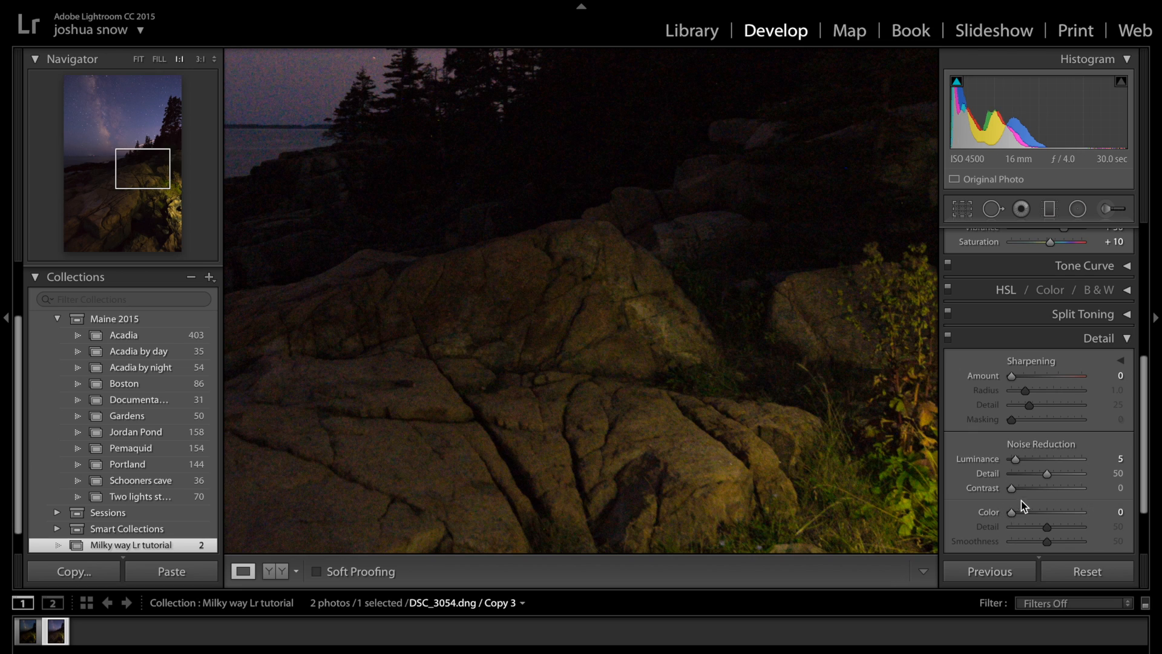
pyautogui.doubleClick(1011, 513)
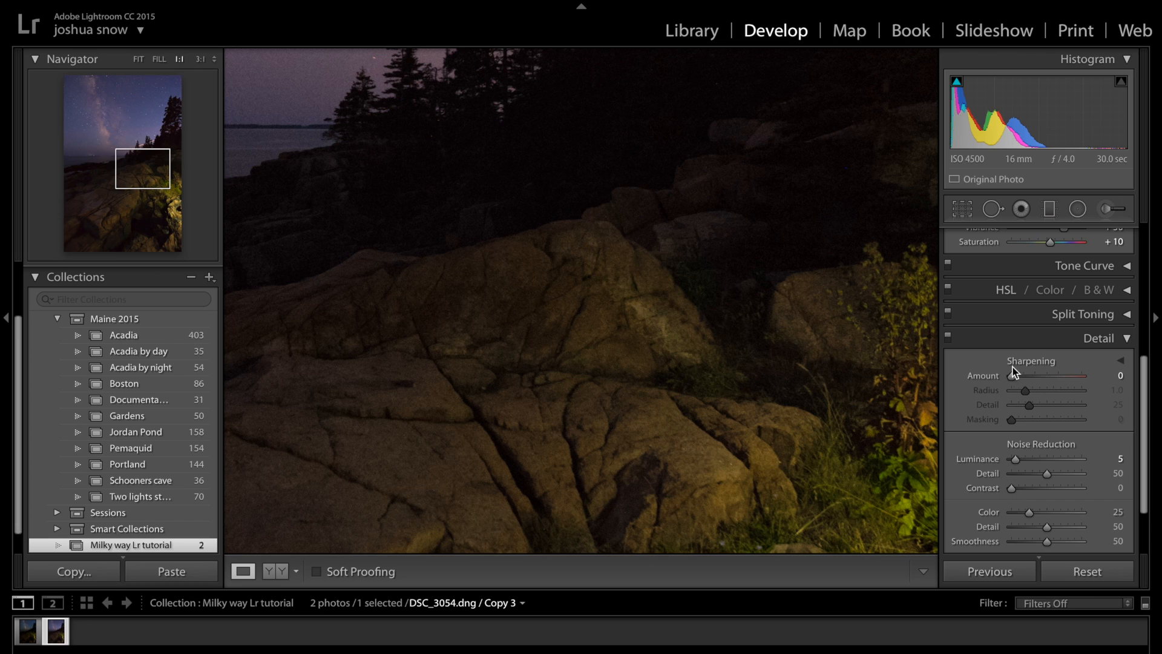
# - Set the sharpening amount to 102 and the radius to 0.5
pyautogui.moveTo(1014, 375); pyautogui.dragTo(1051, 378)
pyautogui.moveTo(1055, 383); pyautogui.dragTo(1058, 383)
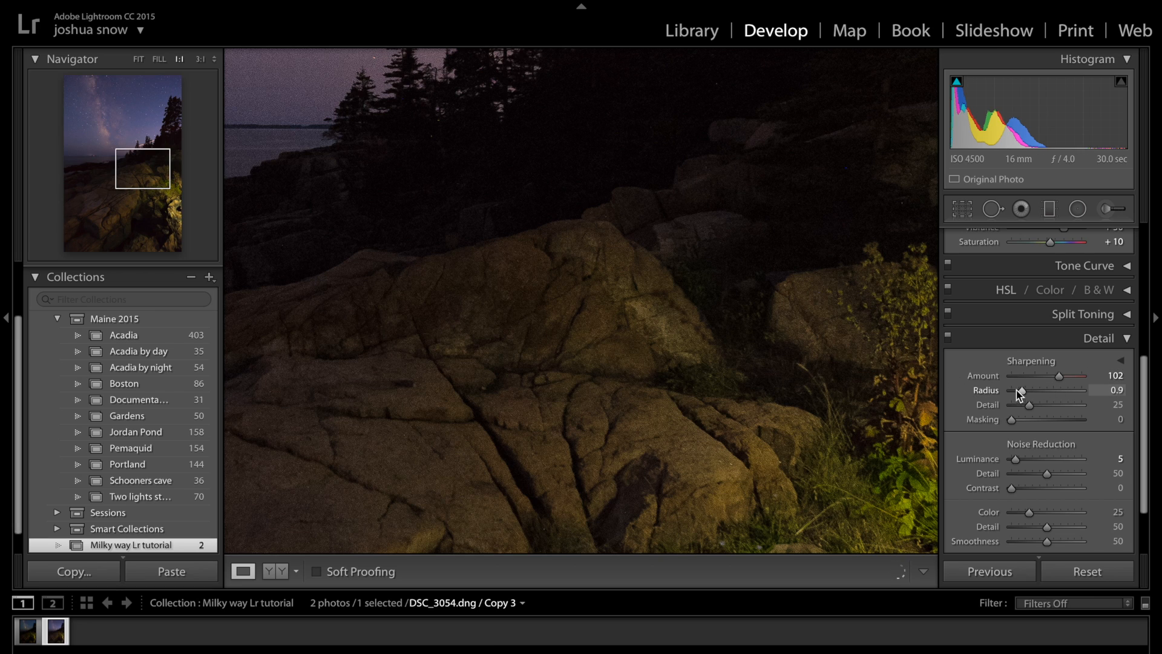
pyautogui.moveTo(1023, 391); pyautogui.dragTo(991, 389)
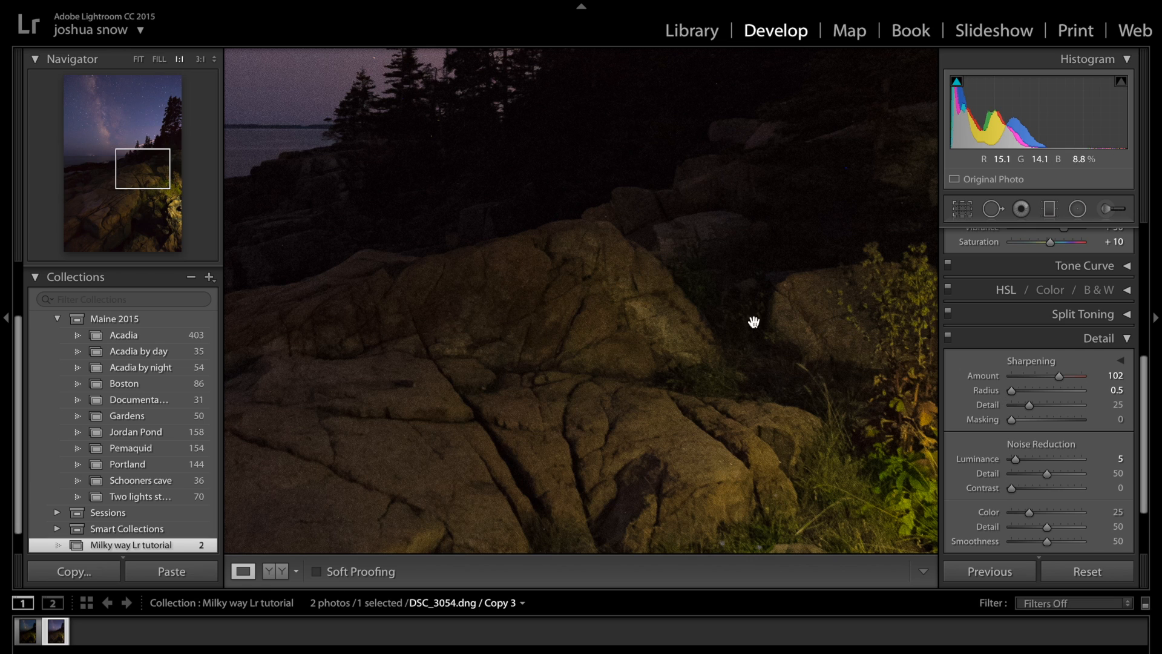
# - Examine the sharpening and noise at 1:1 across the rocks, trees, grass and dark foreground of the photo
pyautogui.click(649, 321)
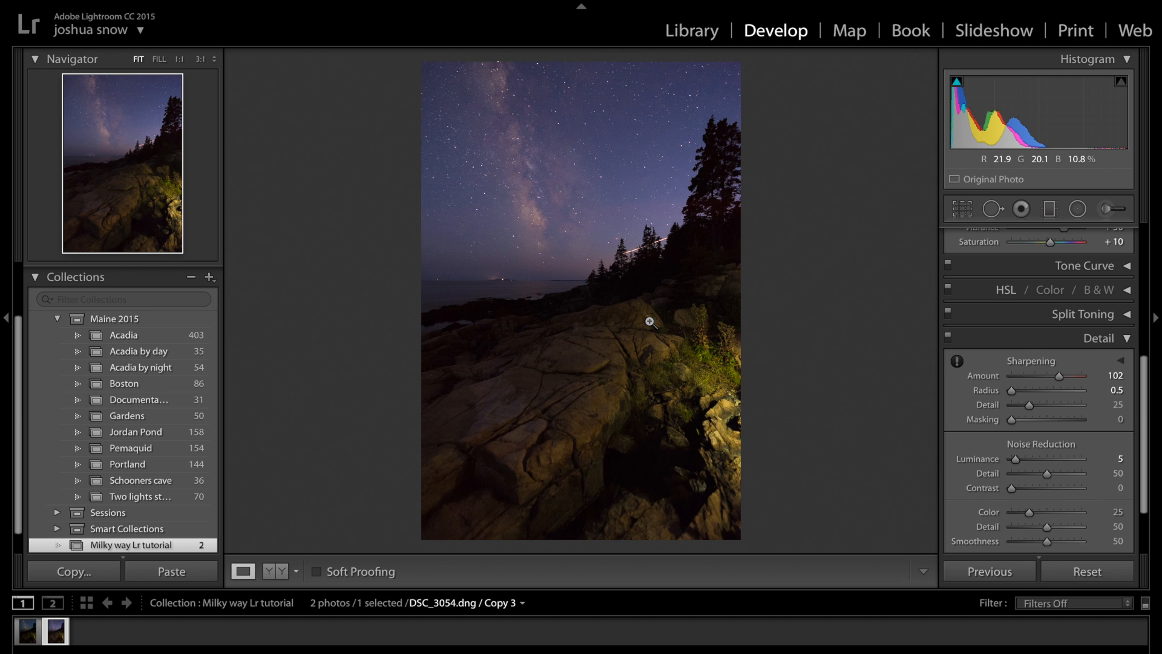
pyautogui.click(638, 332)
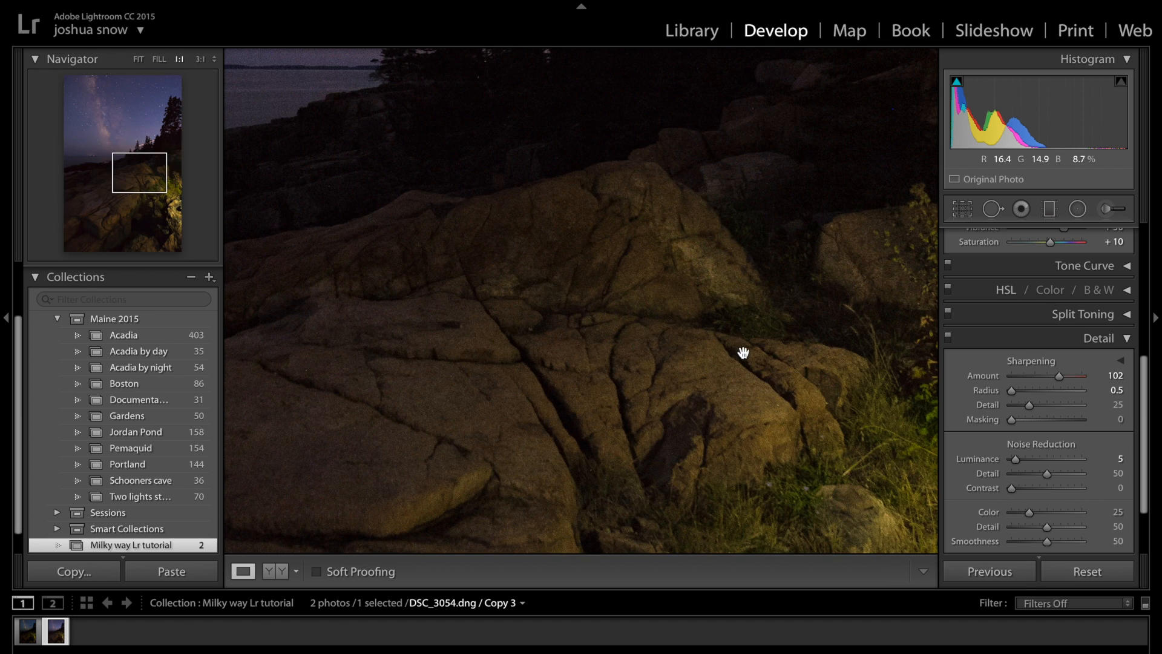
pyautogui.scroll(5, 777, 360)
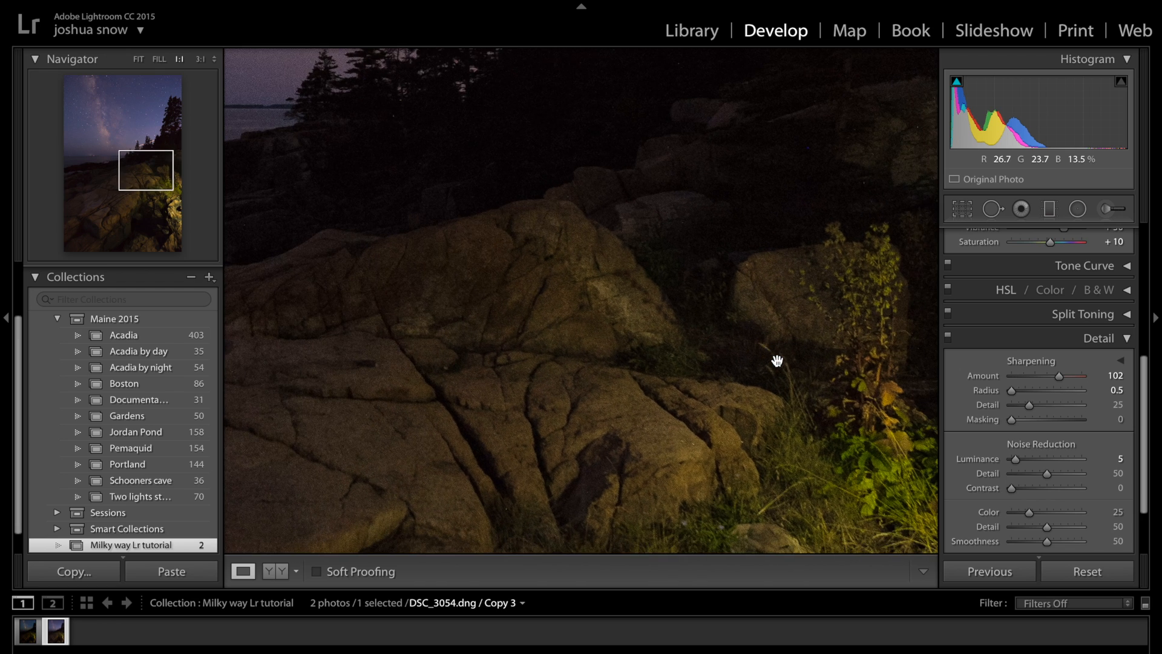
pyautogui.scroll(3, 806, 296)
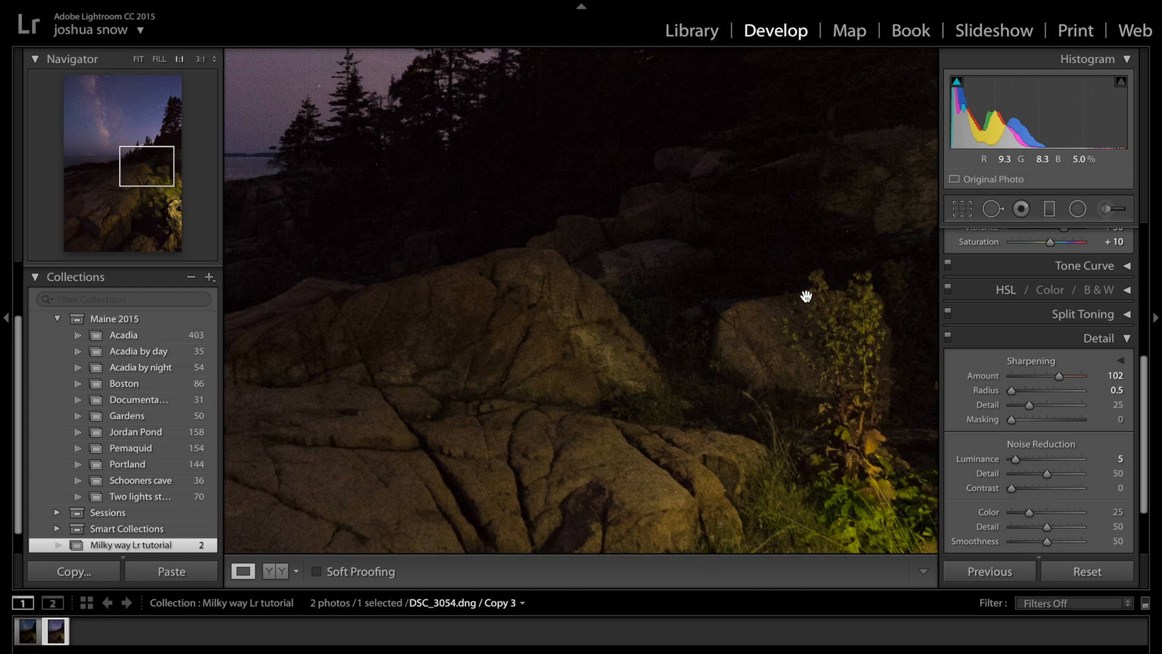
pyautogui.scroll(3, 826, 297)
pyautogui.hscroll(5, 826, 297)
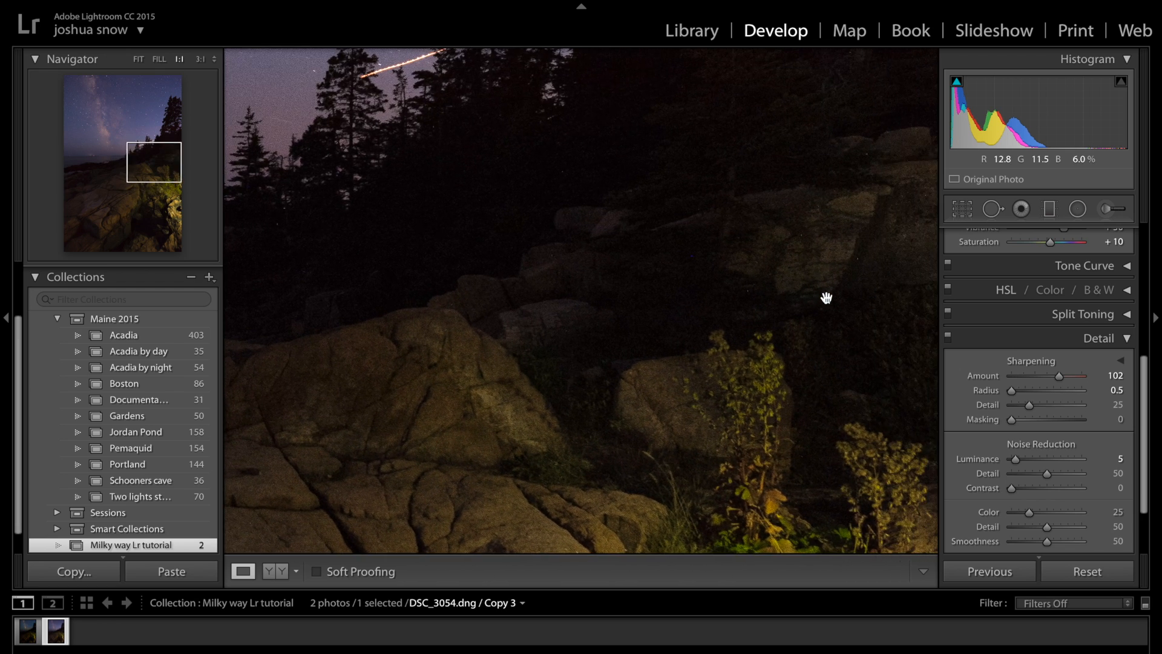
pyautogui.scroll(3, 826, 297)
pyautogui.hscroll(2, 826, 297)
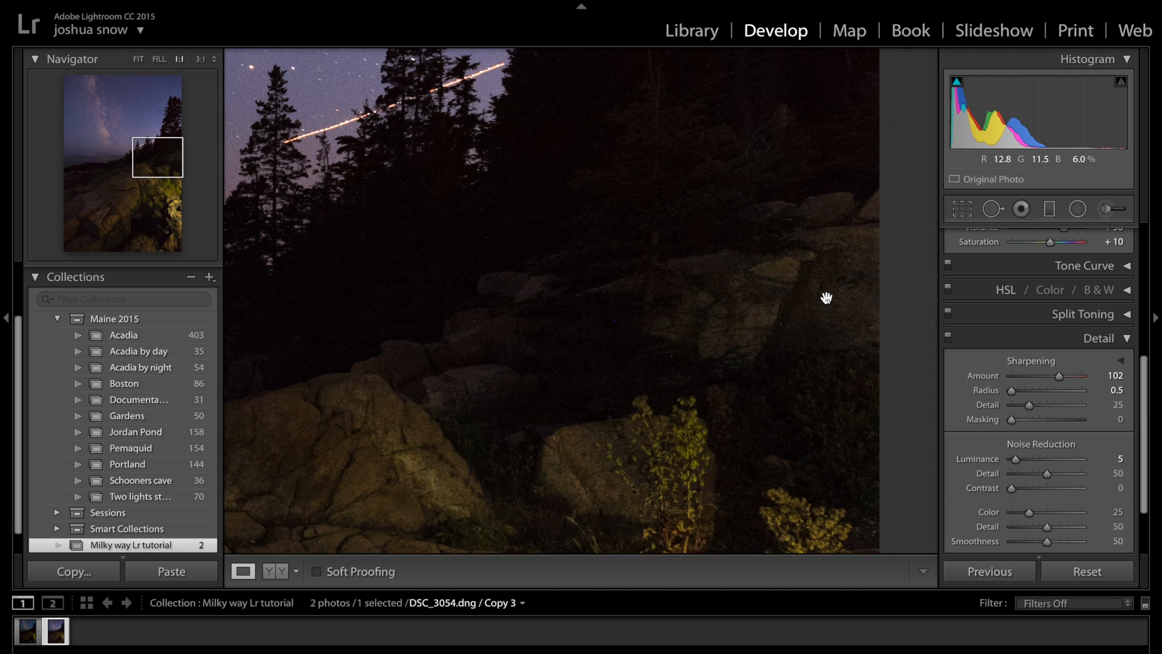
pyautogui.scroll(3, 813, 274)
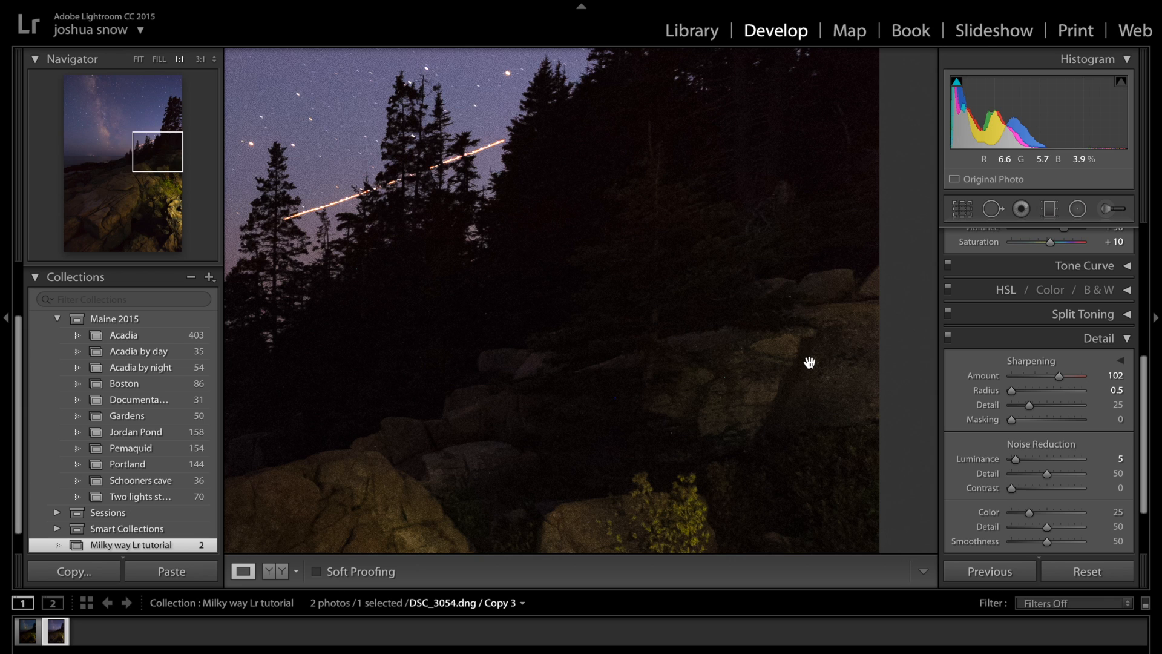
pyautogui.scroll(6, 809, 362)
pyautogui.scroll(-10, 810, 362)
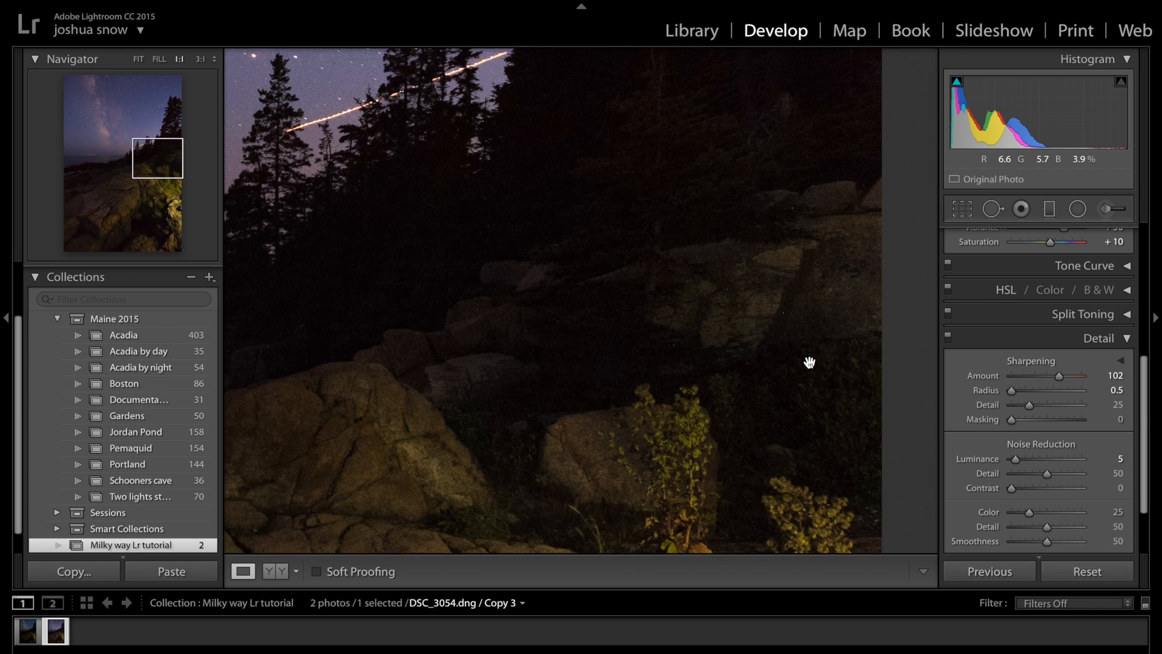
pyautogui.scroll(-10, 810, 362)
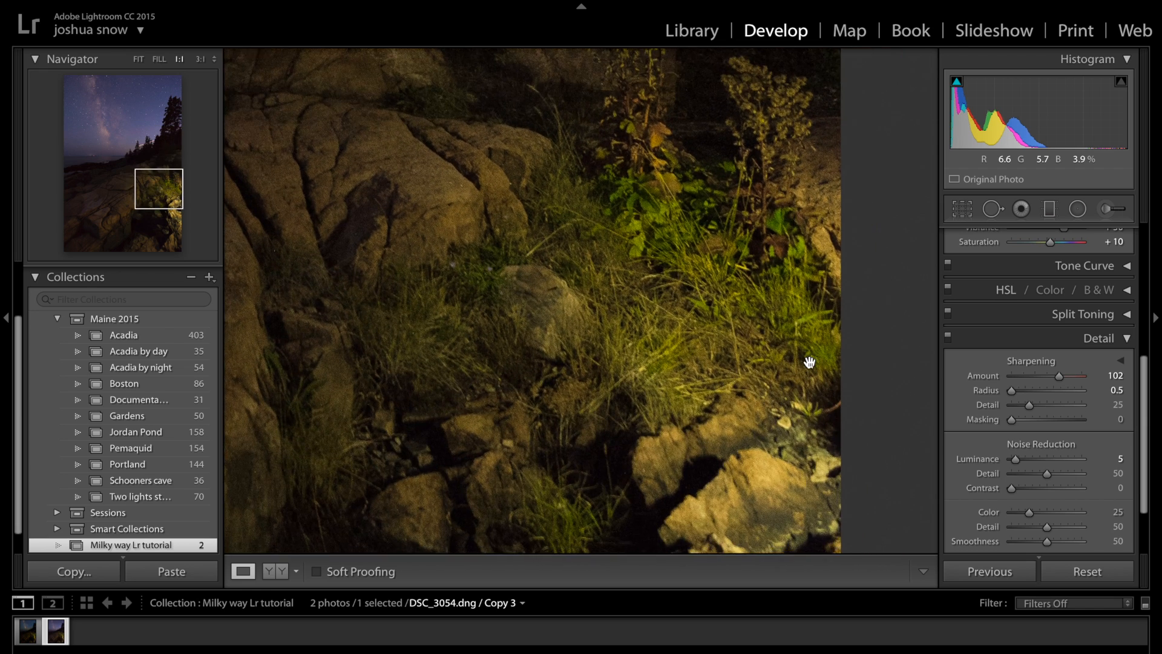
pyautogui.scroll(-5, 809, 362)
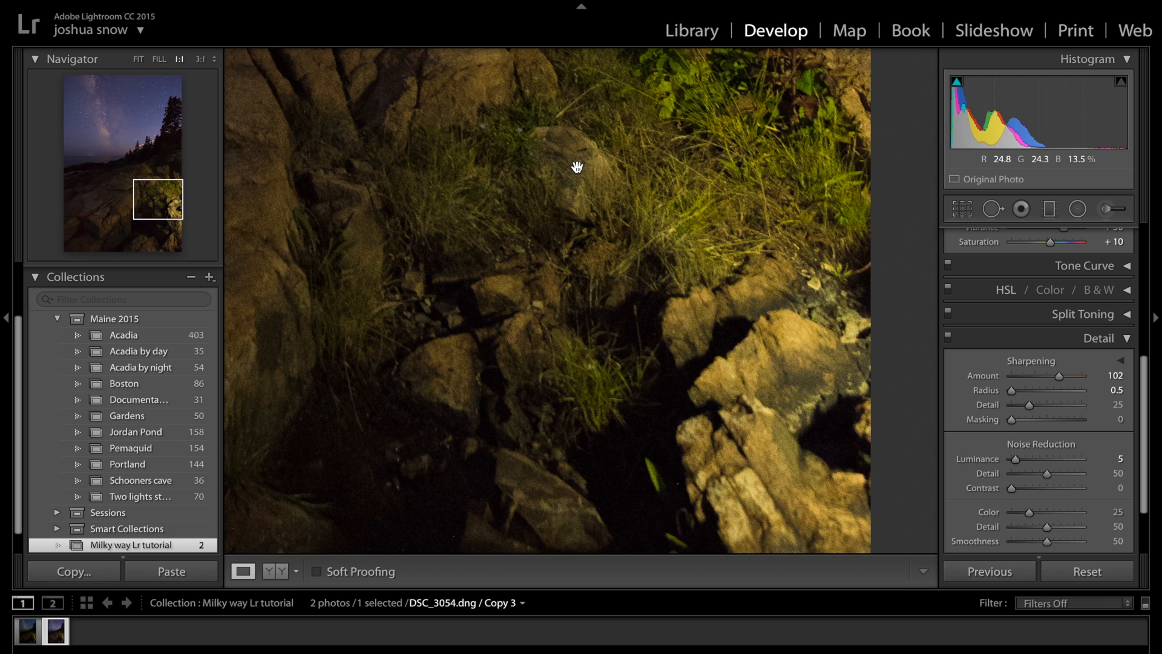
pyautogui.scroll(-5, 603, 228)
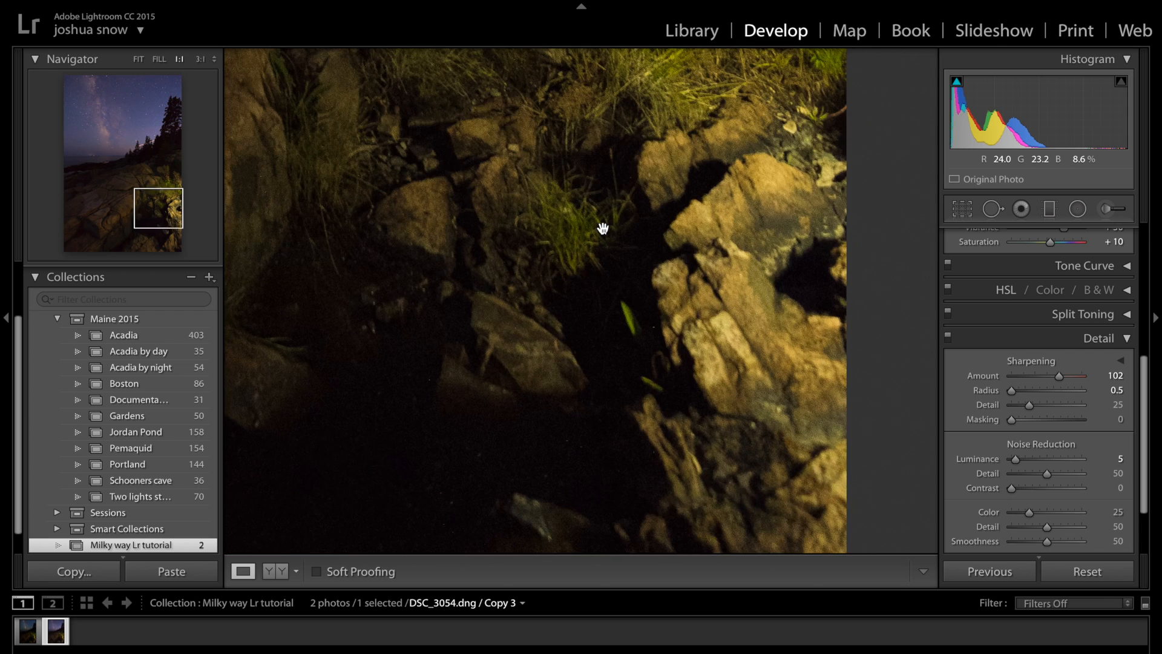
pyautogui.scroll(-5, 602, 228)
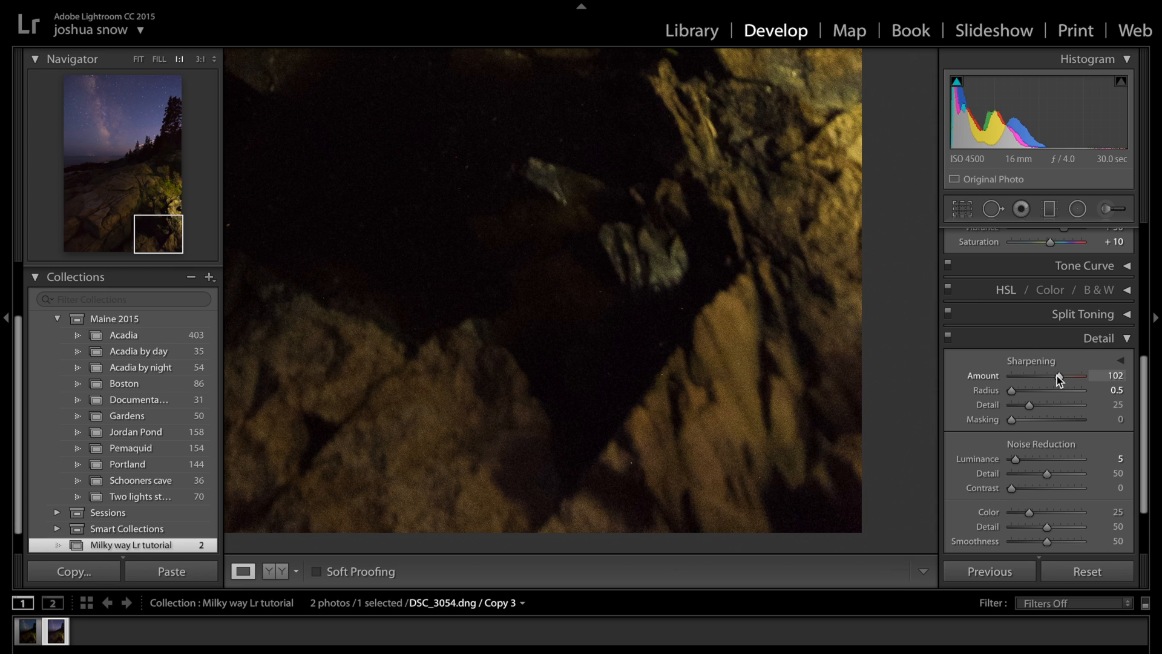
# - Reduce the sharpening amount to 75 and show the whole photo
pyautogui.moveTo(1056, 379); pyautogui.dragTo(1050, 379)
pyautogui.moveTo(1050, 379); pyautogui.dragTo(1048, 380)
pyautogui.click(673, 196)
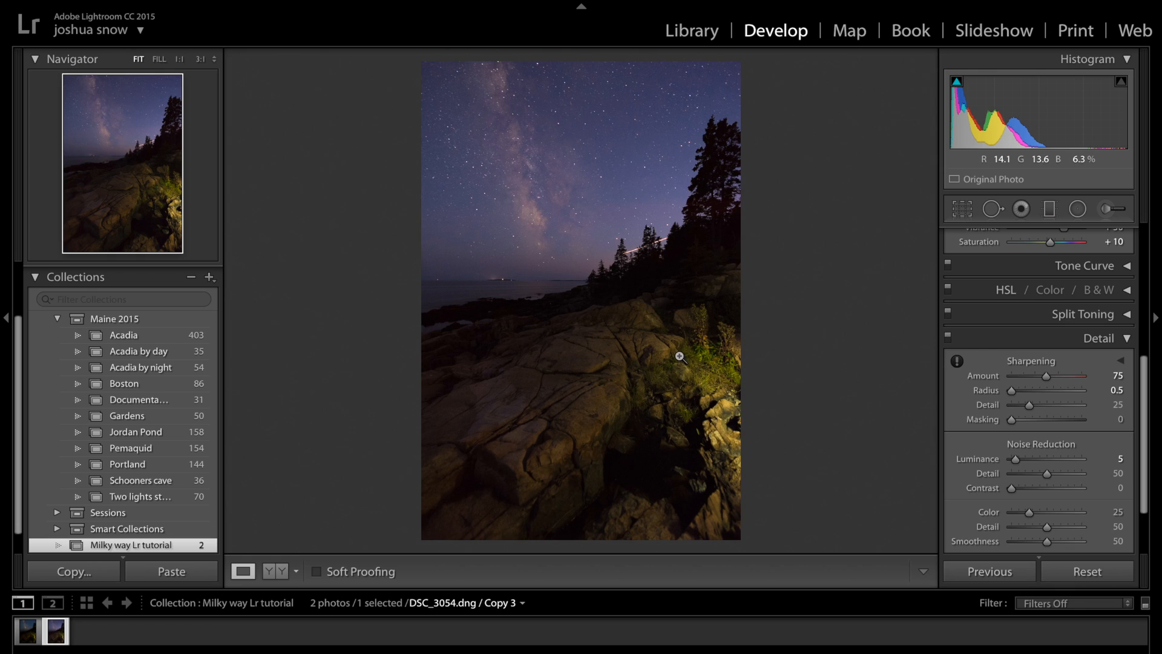
# - Compare the earlier edit DSC_3054.dng with its virtual copy Copy 3, ending on the copy
pyautogui.click(37, 632)
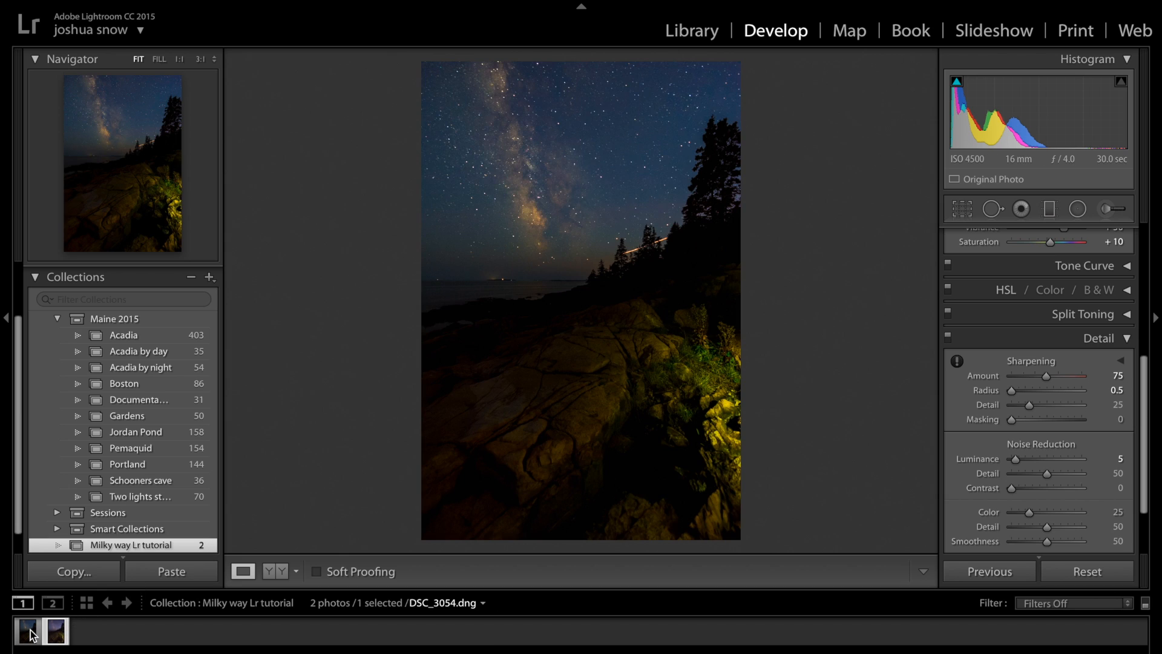
pyautogui.click(58, 641)
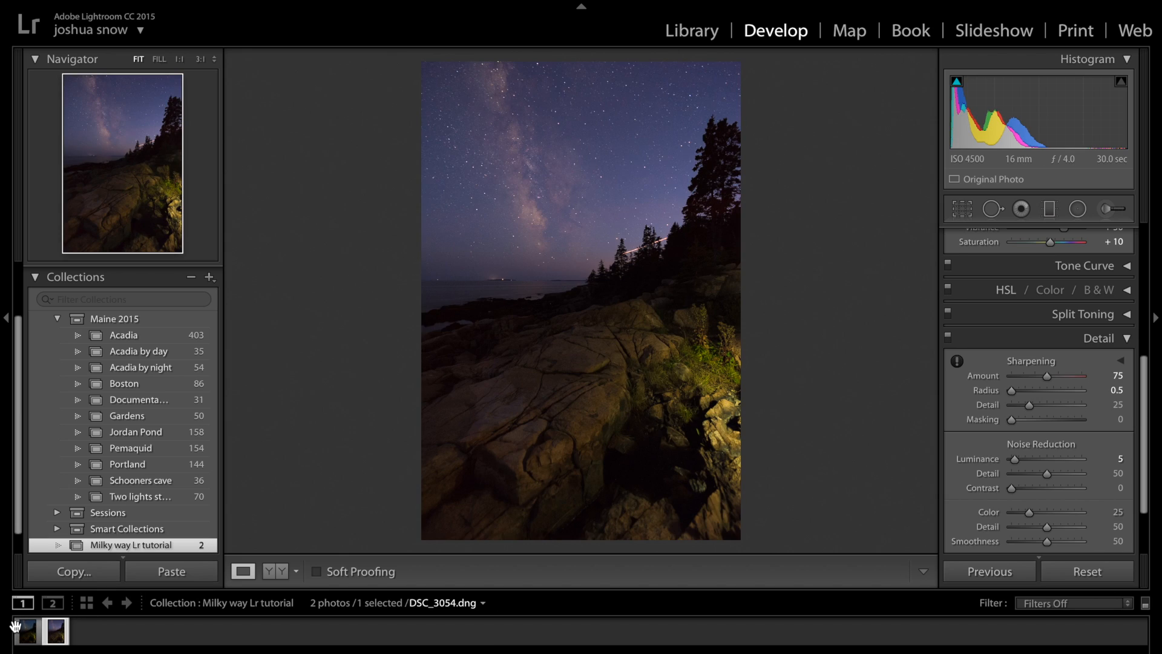
pyautogui.click(27, 634)
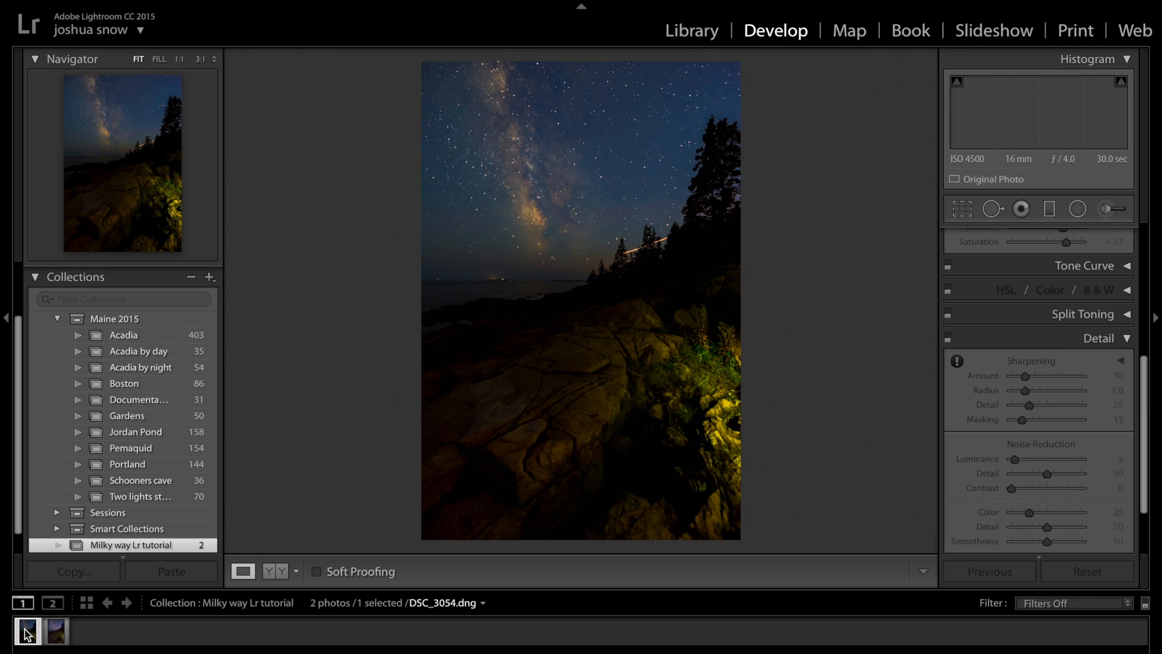
pyautogui.click(57, 634)
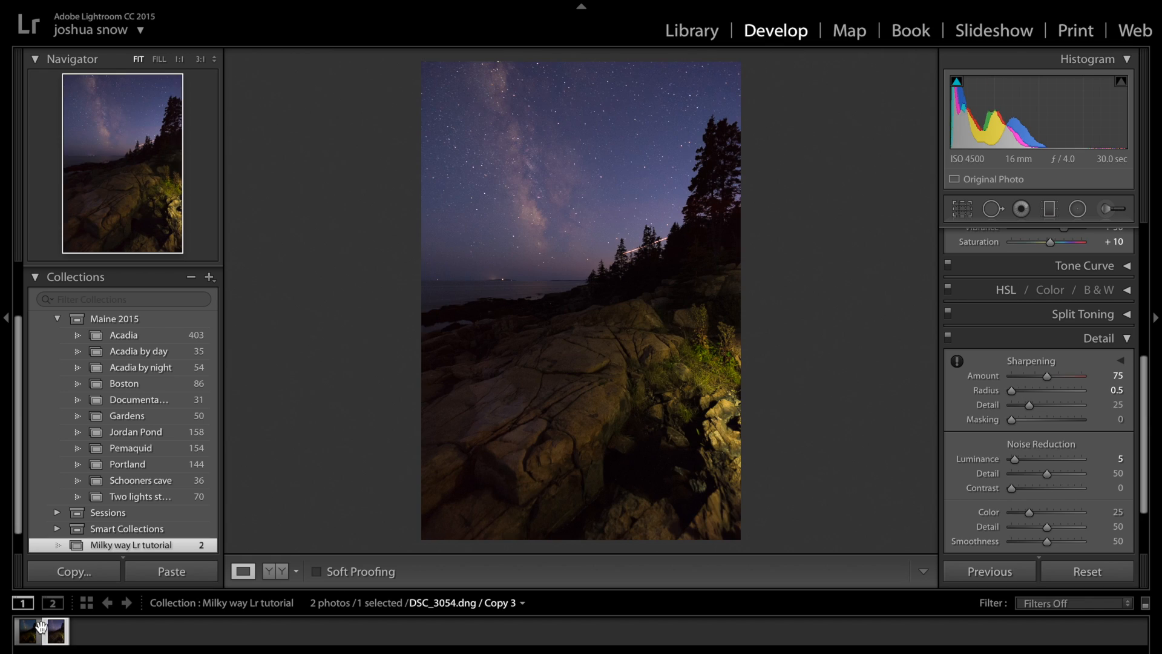
pyautogui.click(34, 631)
pyautogui.click(56, 631)
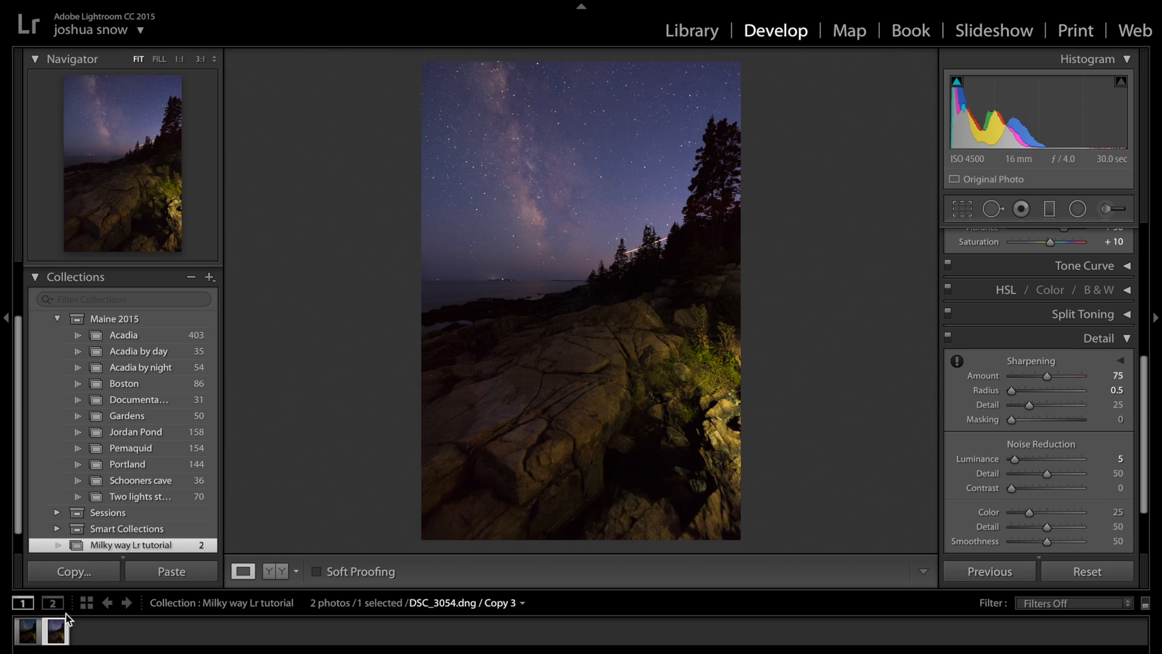
# - Add a graduated filter over the sky with a narrow, tilted transition along the shoreline and treeline, and set its Temp to -25
pyautogui.click(1049, 208)
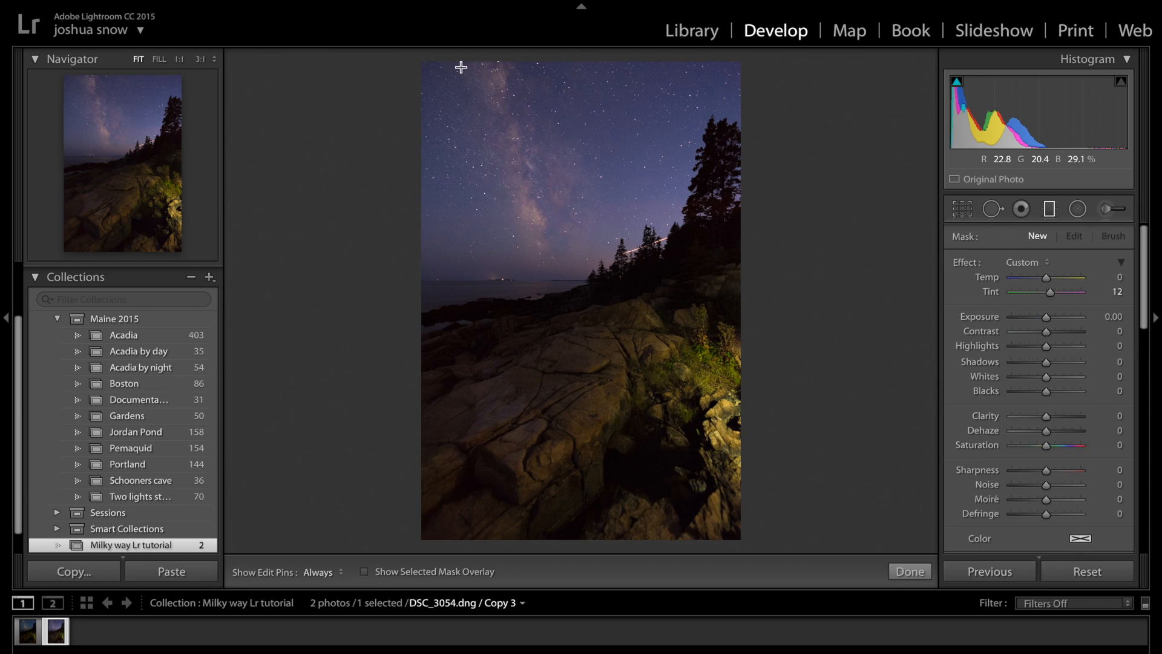
pyautogui.moveTo(453, 56); pyautogui.dragTo(595, 284)
pyautogui.moveTo(474, 148); pyautogui.dragTo(467, 159)
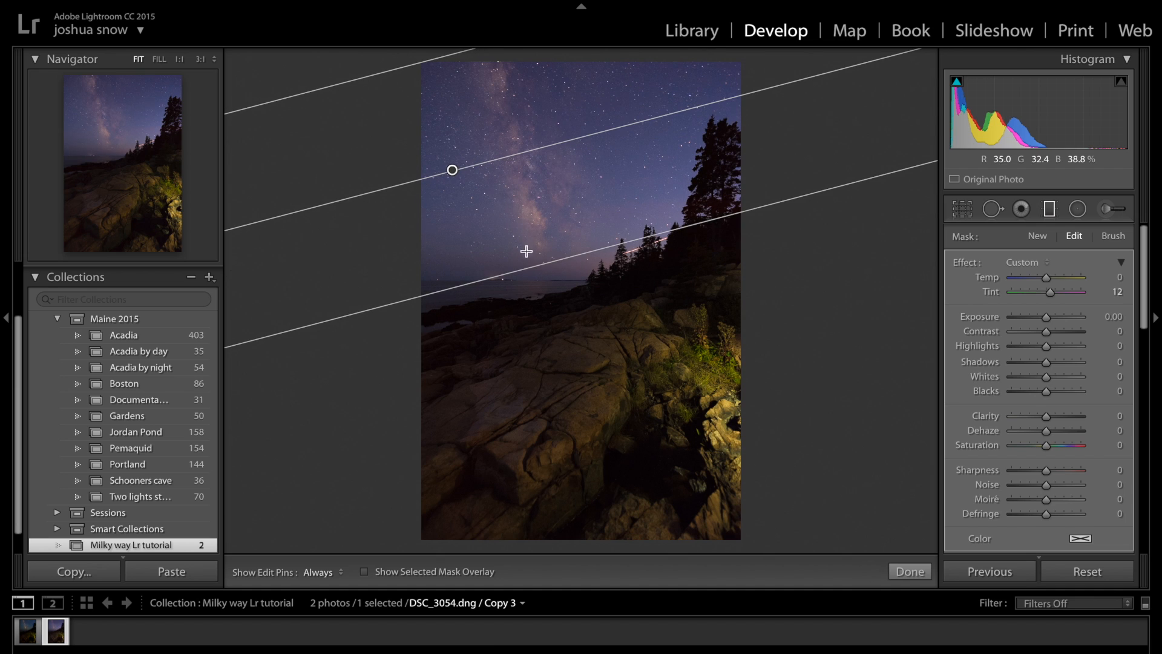
pyautogui.moveTo(534, 264); pyautogui.dragTo(557, 296)
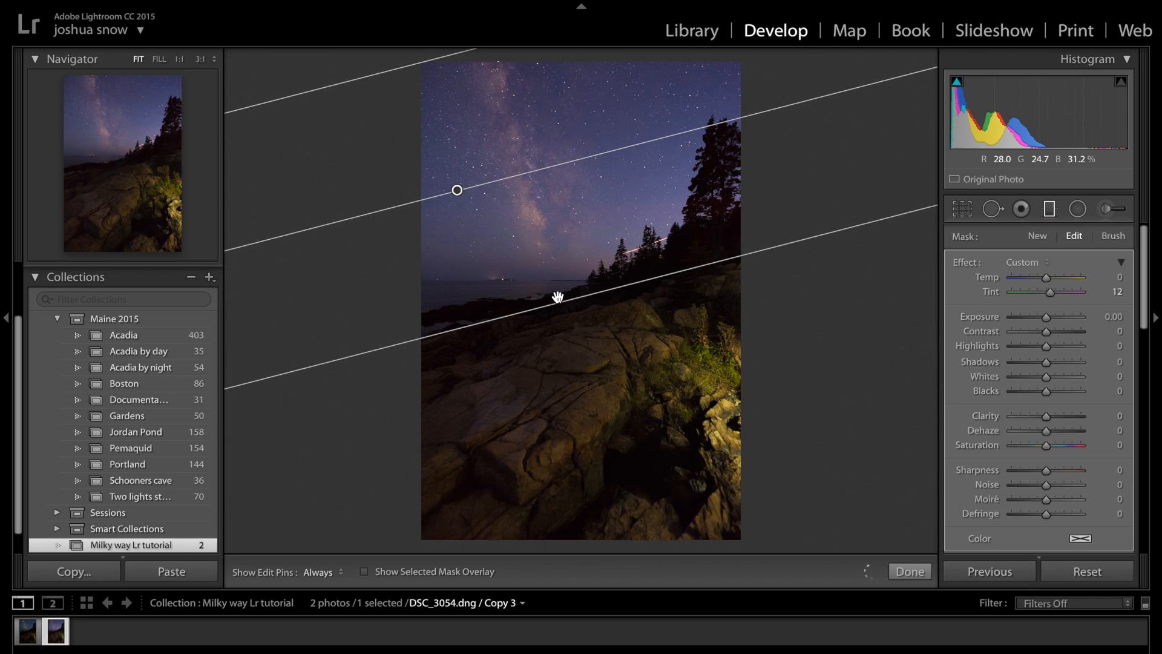
pyautogui.moveTo(435, 67); pyautogui.dragTo(514, 208)
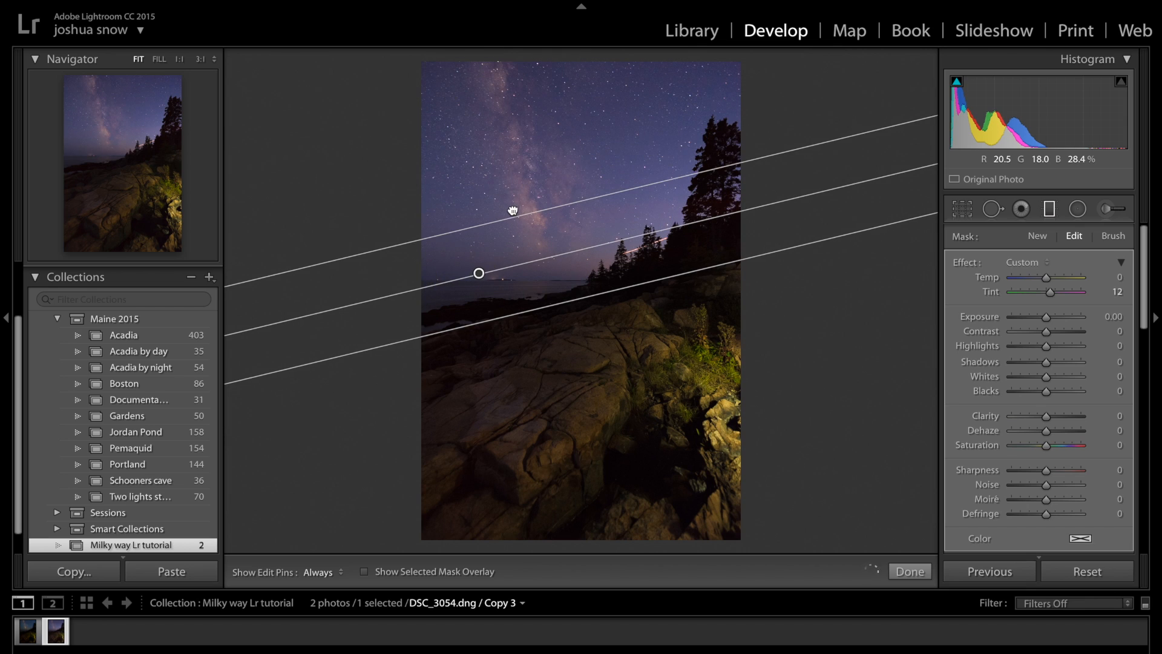
pyautogui.moveTo(1047, 277); pyautogui.dragTo(1036, 279)
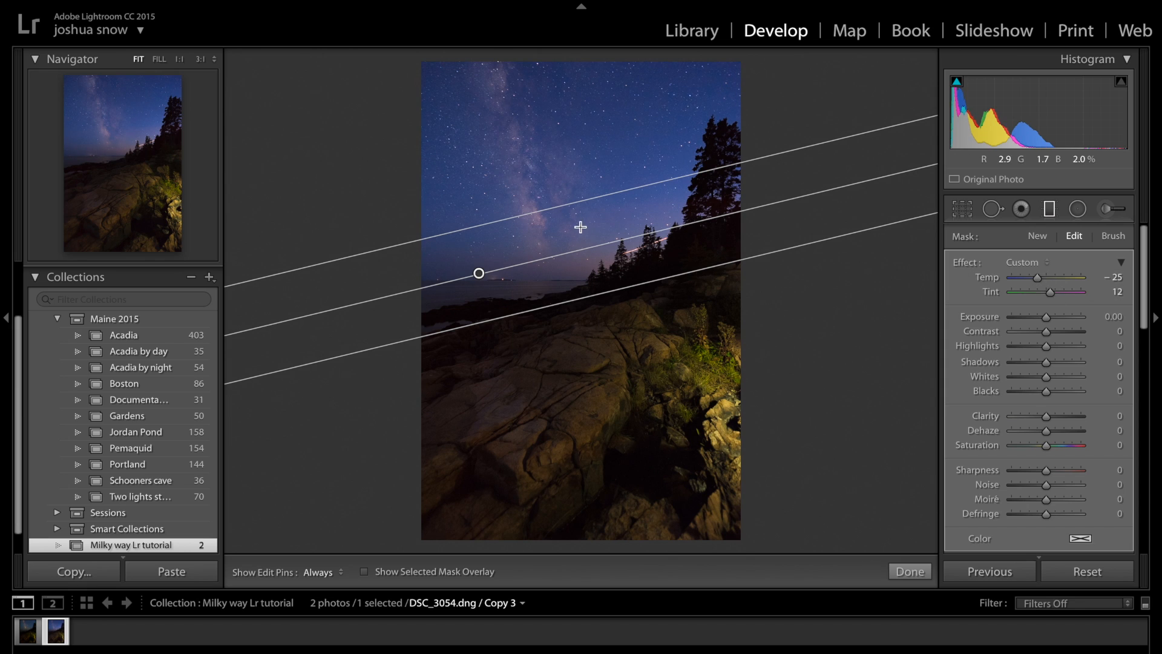
pyautogui.moveTo(568, 205); pyautogui.dragTo(590, 257)
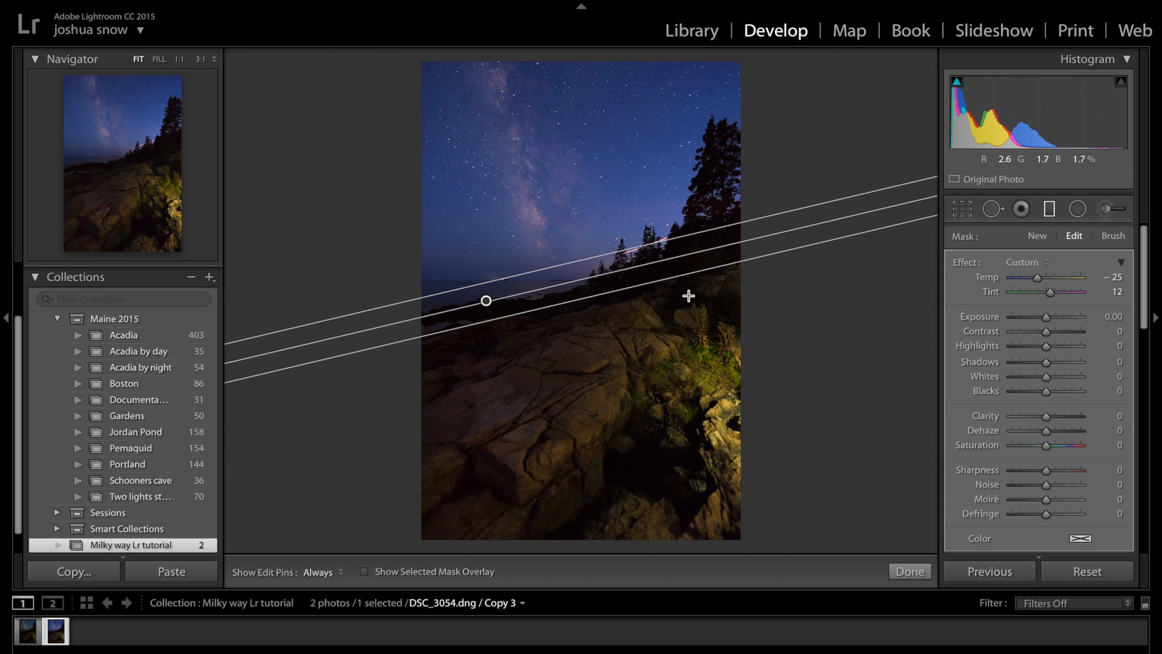
# - Adjust the sky's graduated filter to Temp -34, Tint -52 and Exposure -0.55
pyautogui.moveTo(1051, 293); pyautogui.dragTo(1050, 292)
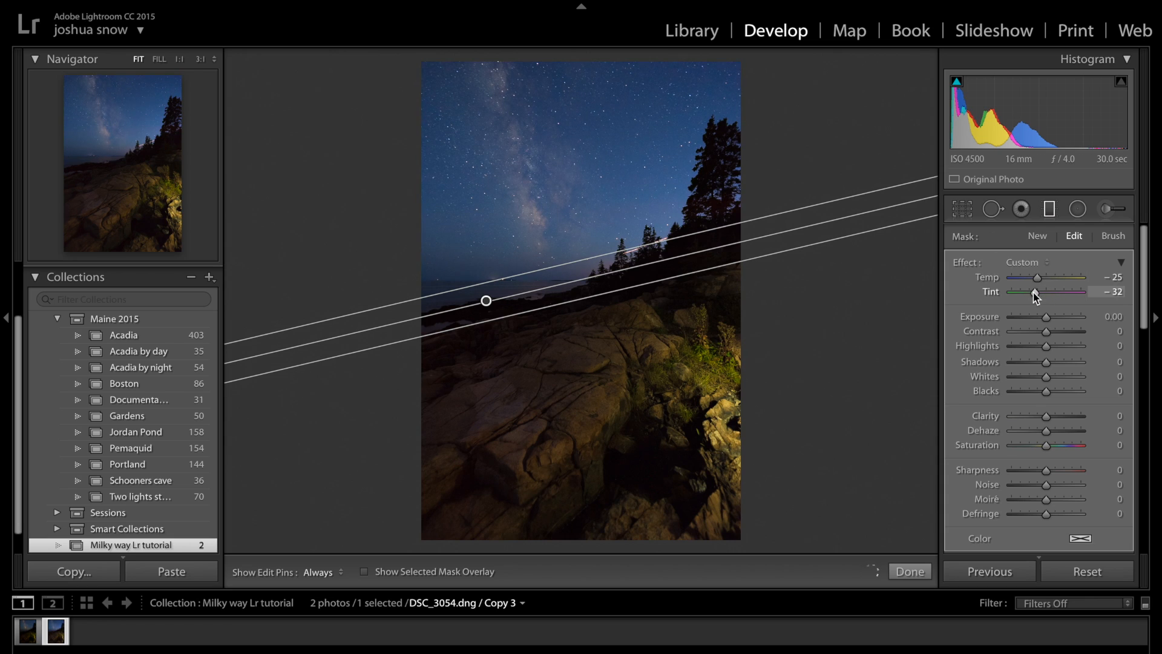
pyautogui.moveTo(1034, 292); pyautogui.dragTo(1023, 296)
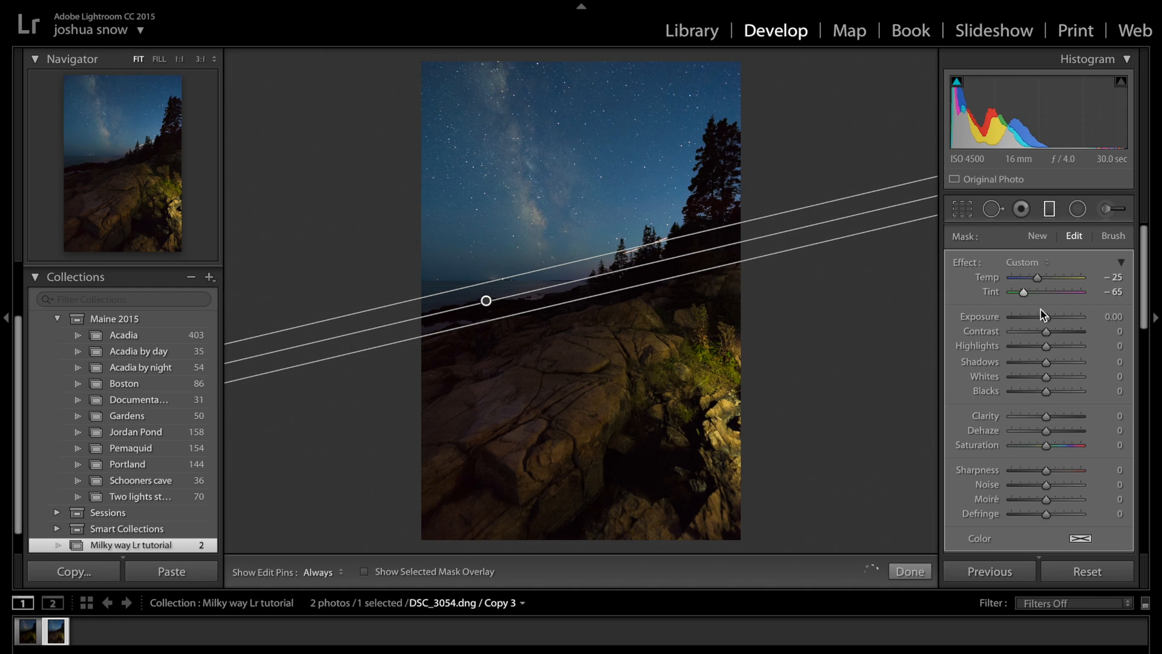
pyautogui.moveTo(1045, 317); pyautogui.dragTo(1041, 318)
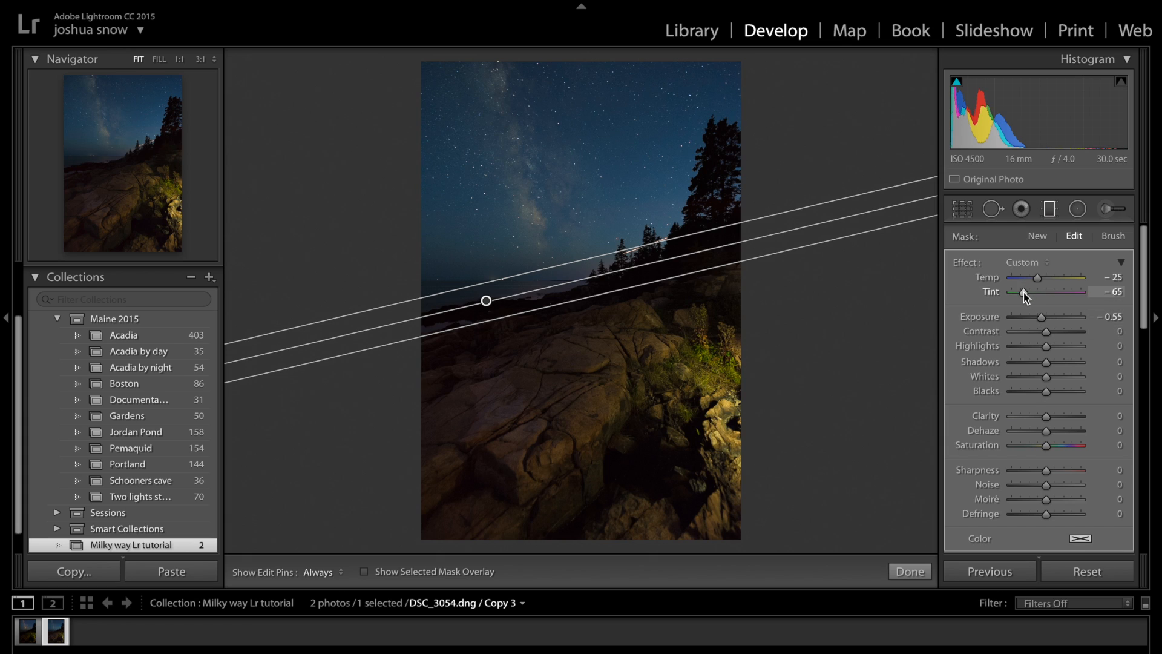
pyautogui.moveTo(1023, 293); pyautogui.dragTo(1025, 292)
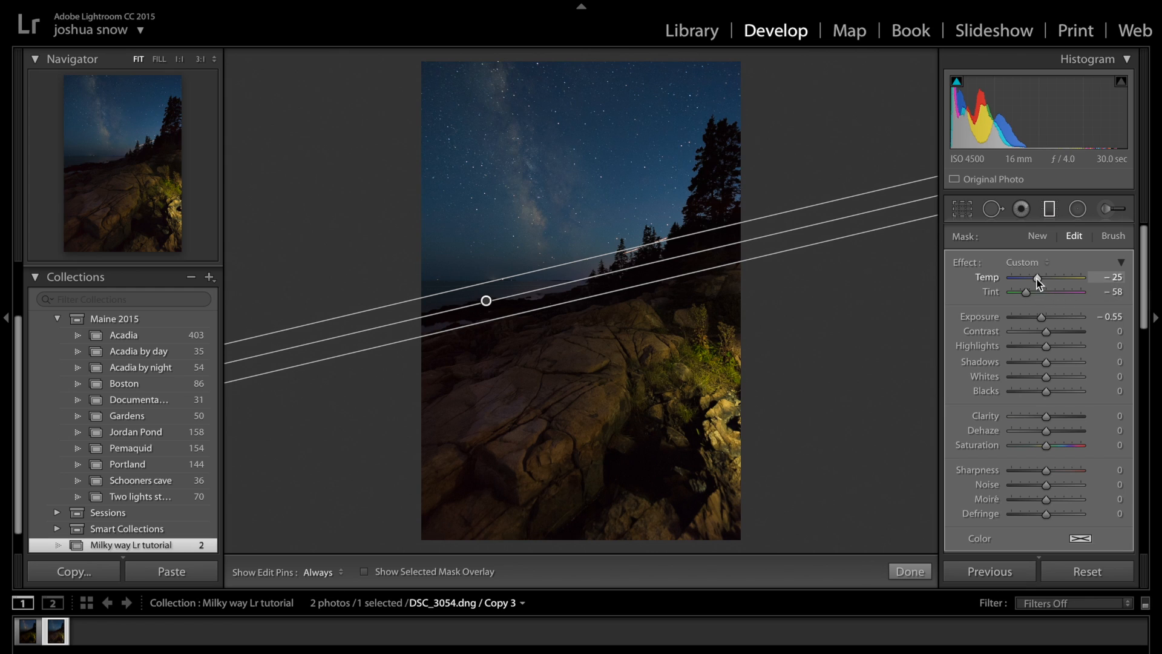
pyautogui.moveTo(1032, 278); pyautogui.dragTo(1036, 295)
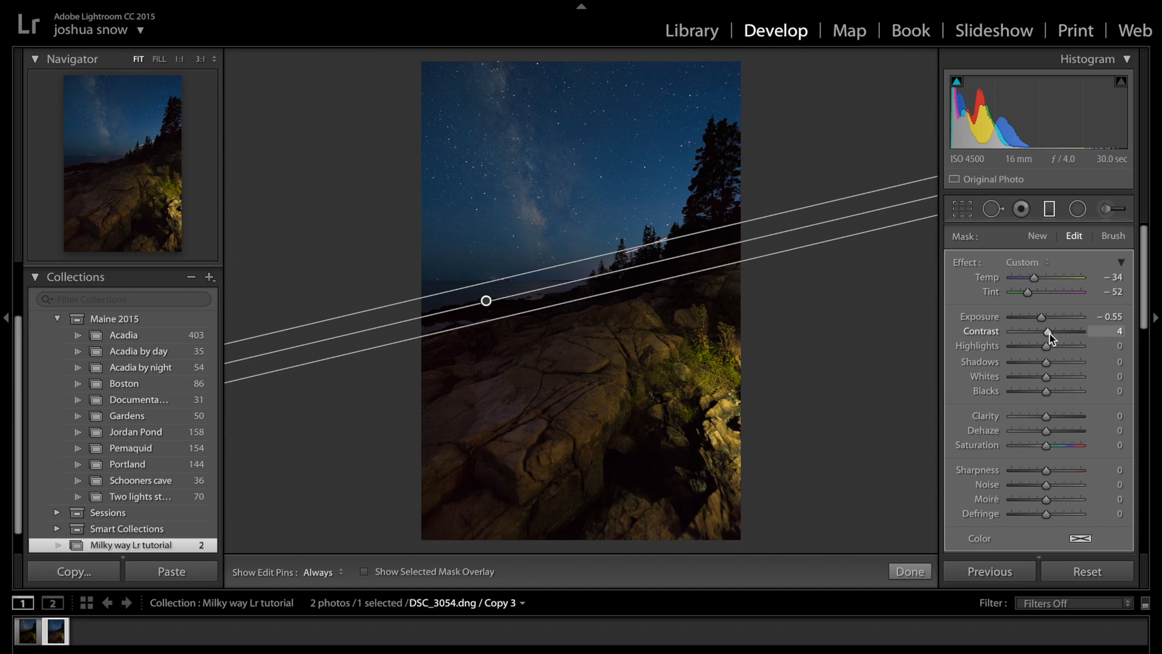
# - Finish the sky filter edit and compare DSC_3054.dng with its virtual copy Copy 3, ending on the copy
pyautogui.click(915, 572)
pyautogui.click(28, 631)
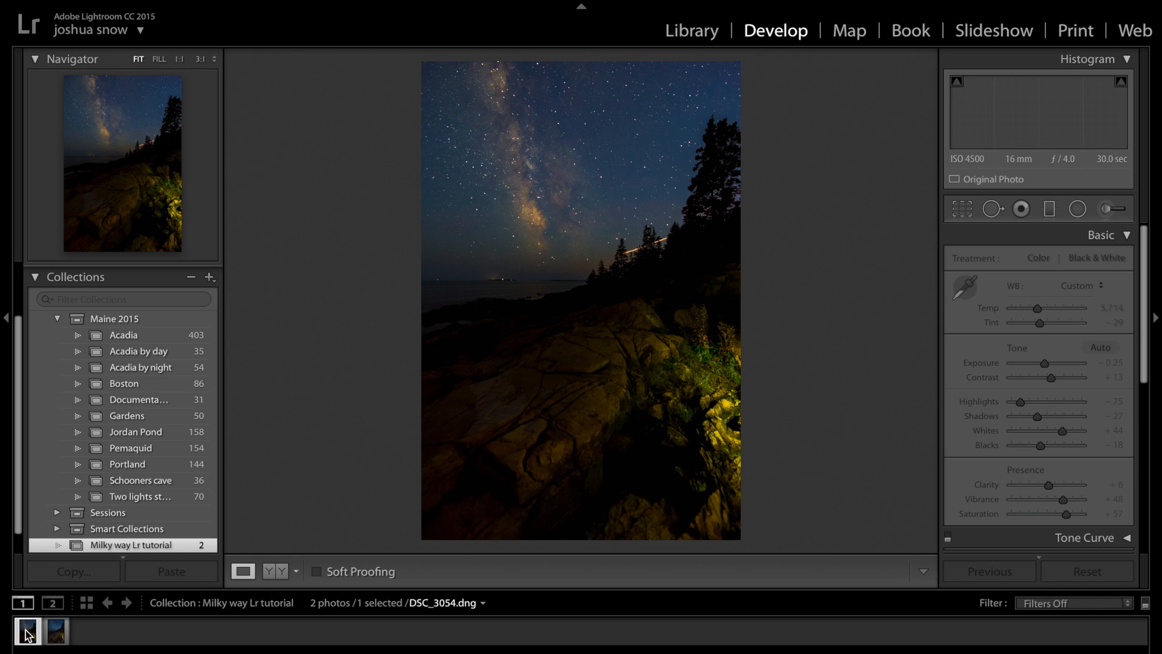
pyautogui.click(23, 632)
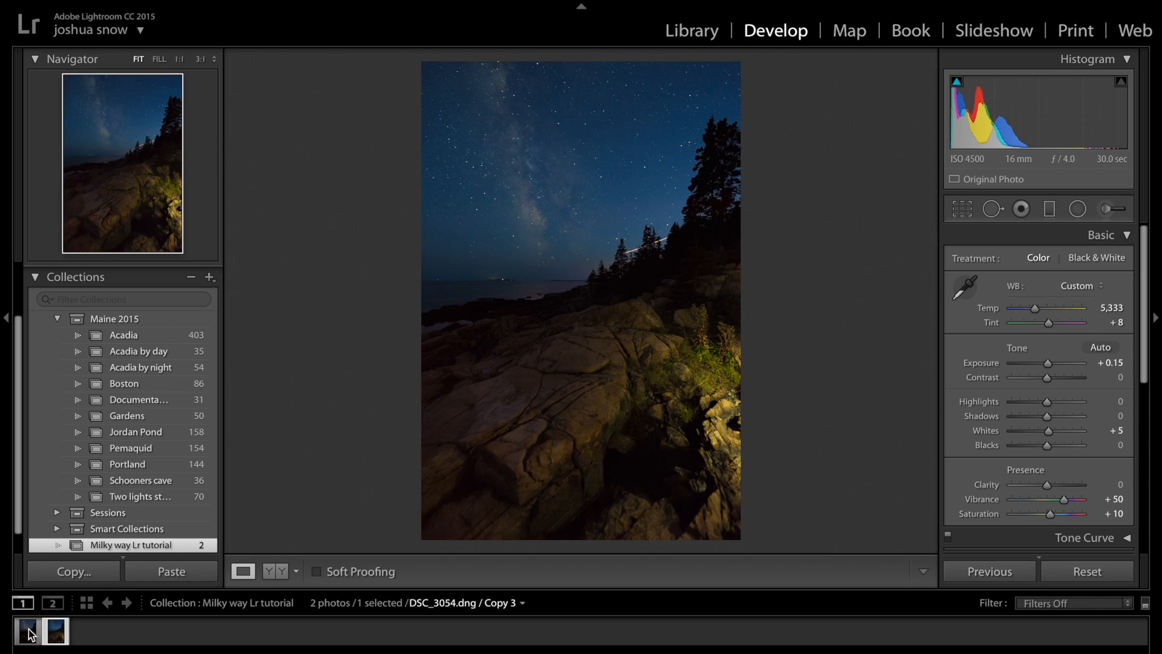
pyautogui.press('Right')
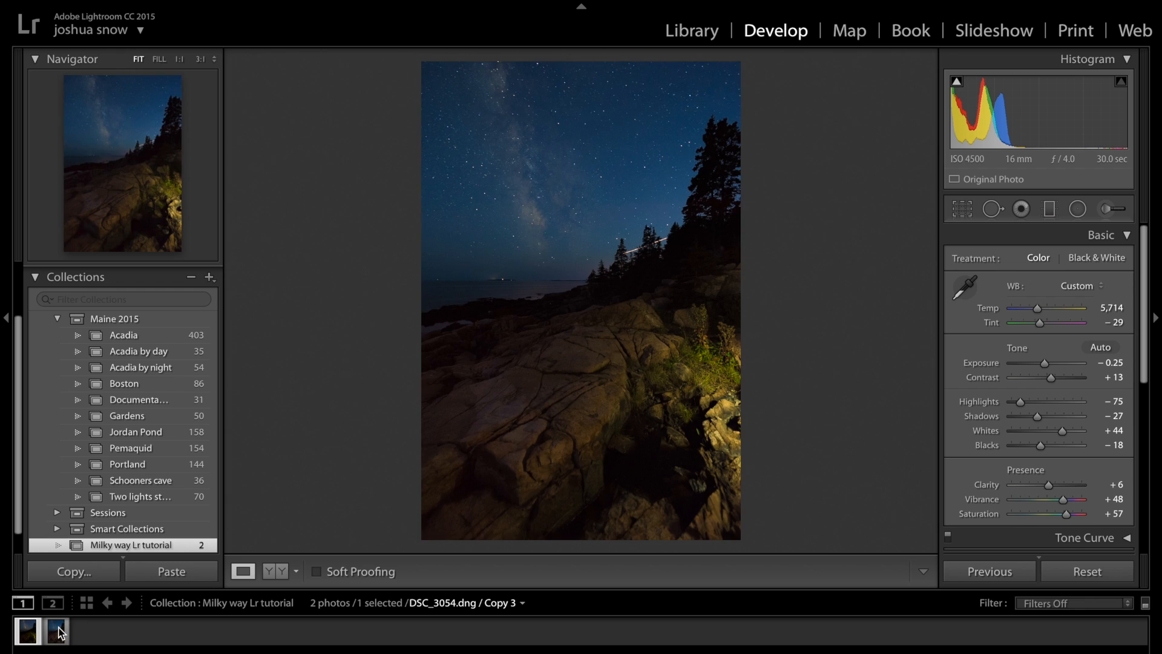
# - Reopen the sky's tilted graduated filter and adjust it to Temp -15, Contrast 9, Saturation 25 and Blacks -5
pyautogui.click(1049, 208)
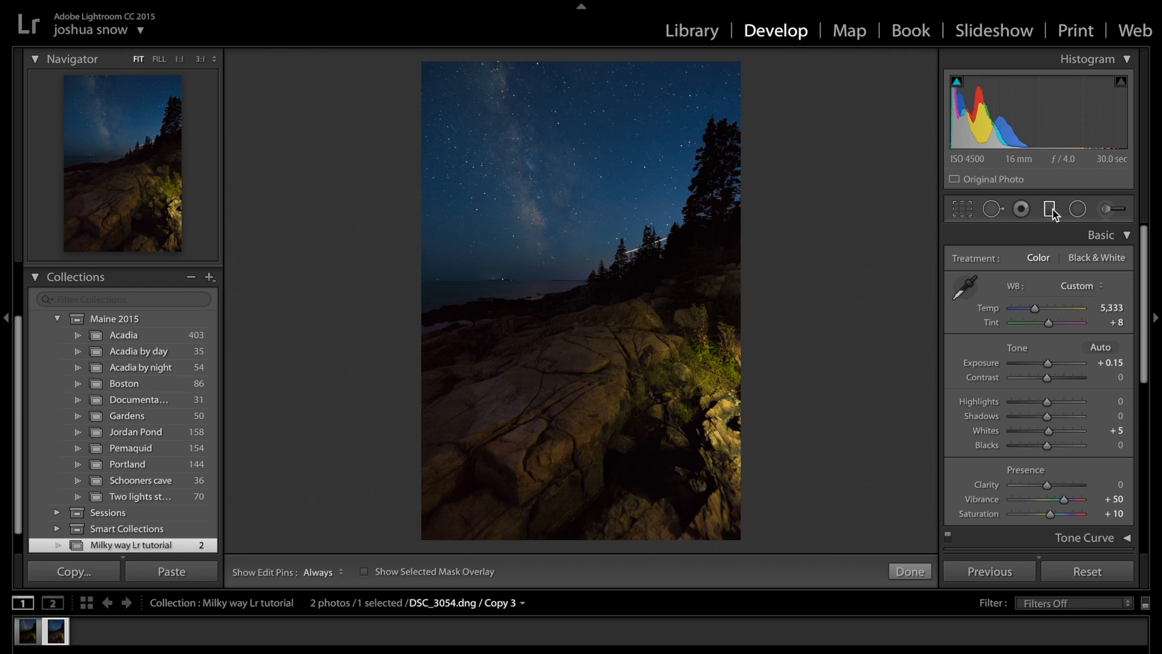
pyautogui.click(486, 301)
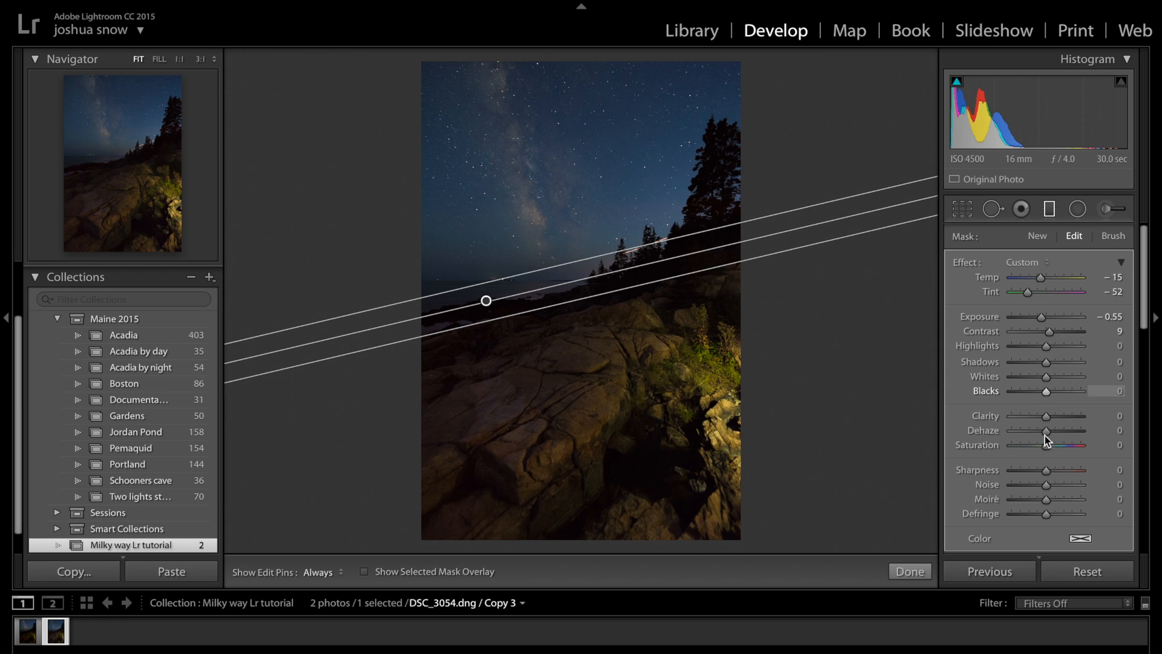
pyautogui.moveTo(1047, 445); pyautogui.dragTo(1054, 444)
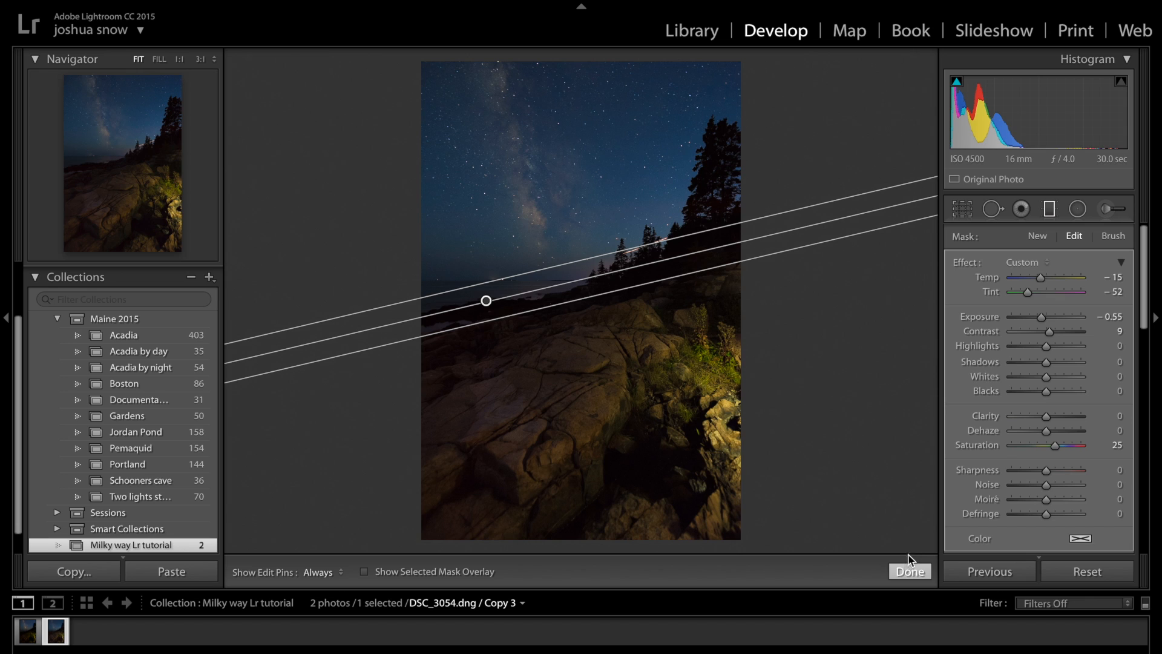
pyautogui.moveTo(1045, 392); pyautogui.dragTo(1046, 396)
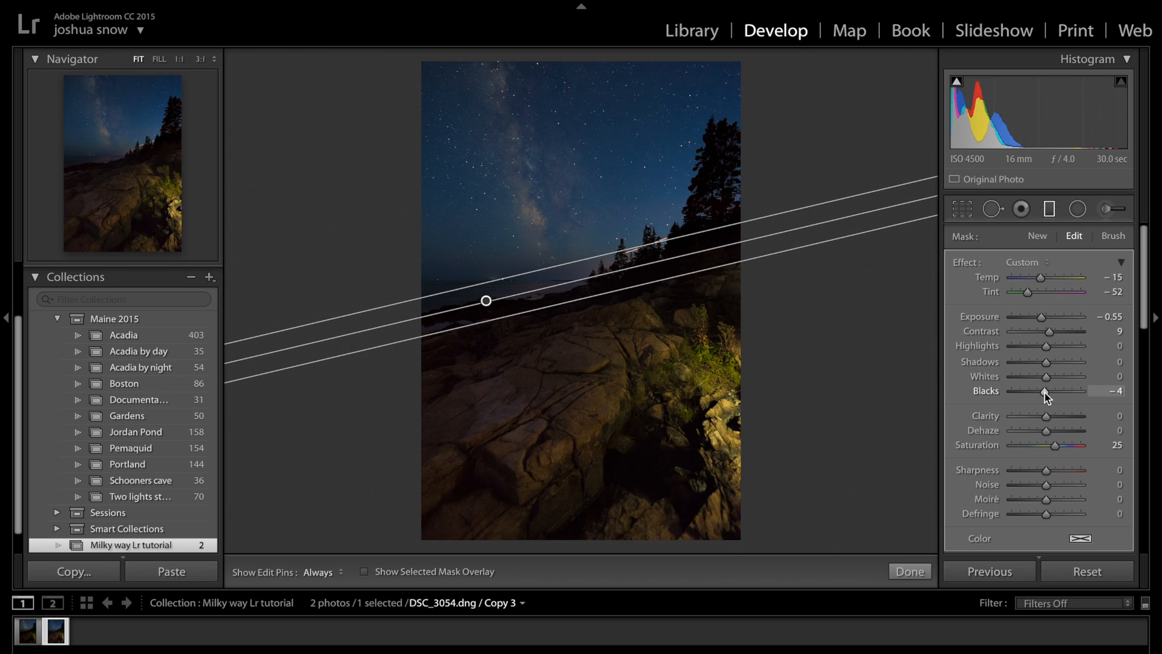
pyautogui.click(907, 570)
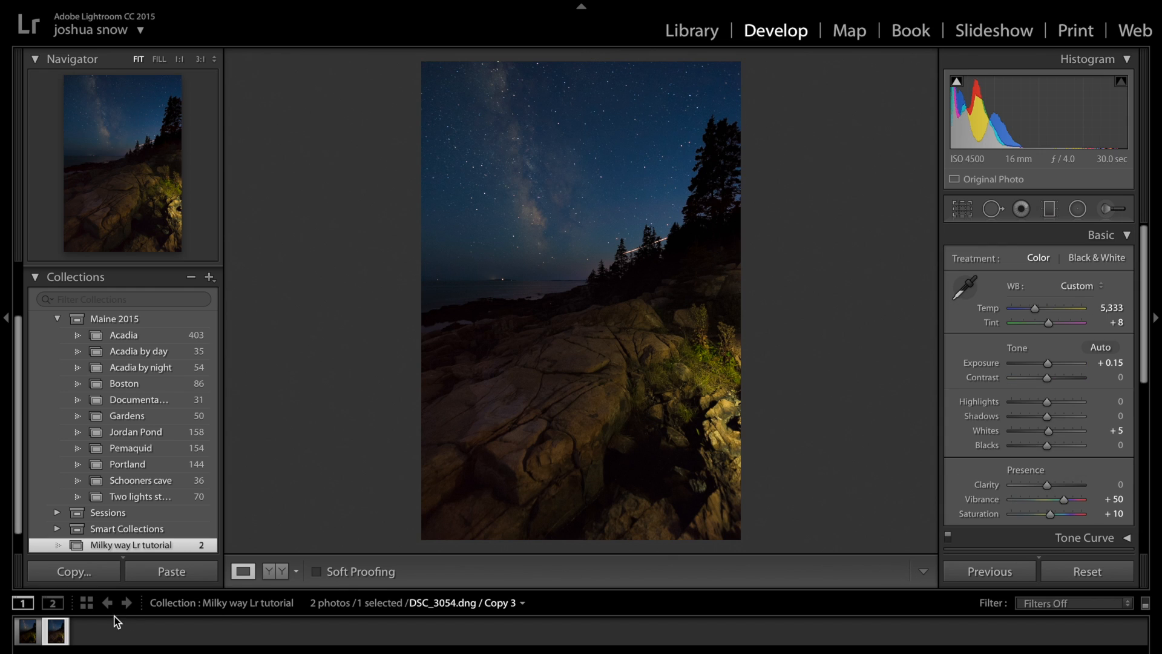
# - Compare the revised sky in Copy 3 with the earlier edit DSC_3054.dng, ending on the copy
pyautogui.click(28, 630)
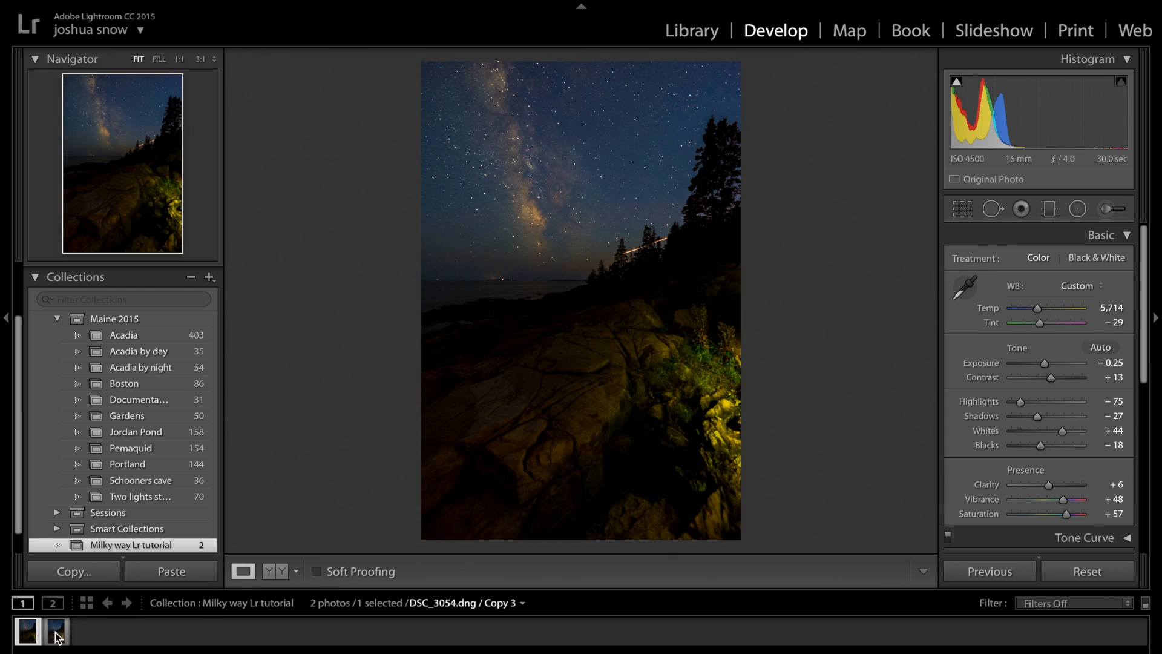
pyautogui.click(32, 631)
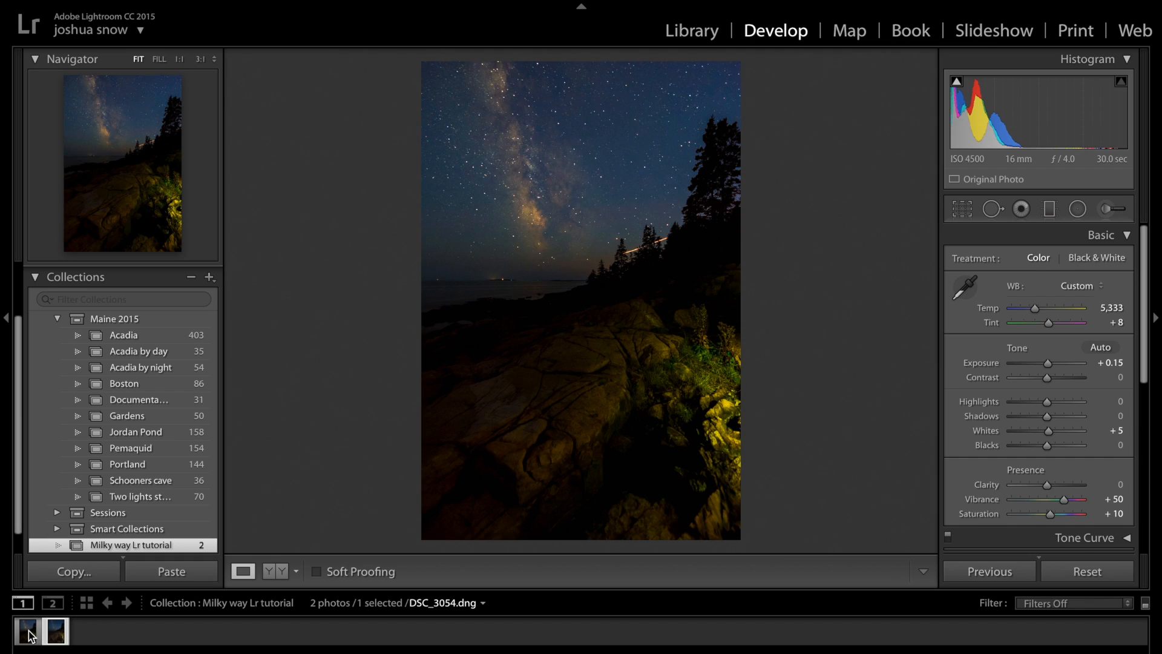
pyautogui.click(54, 631)
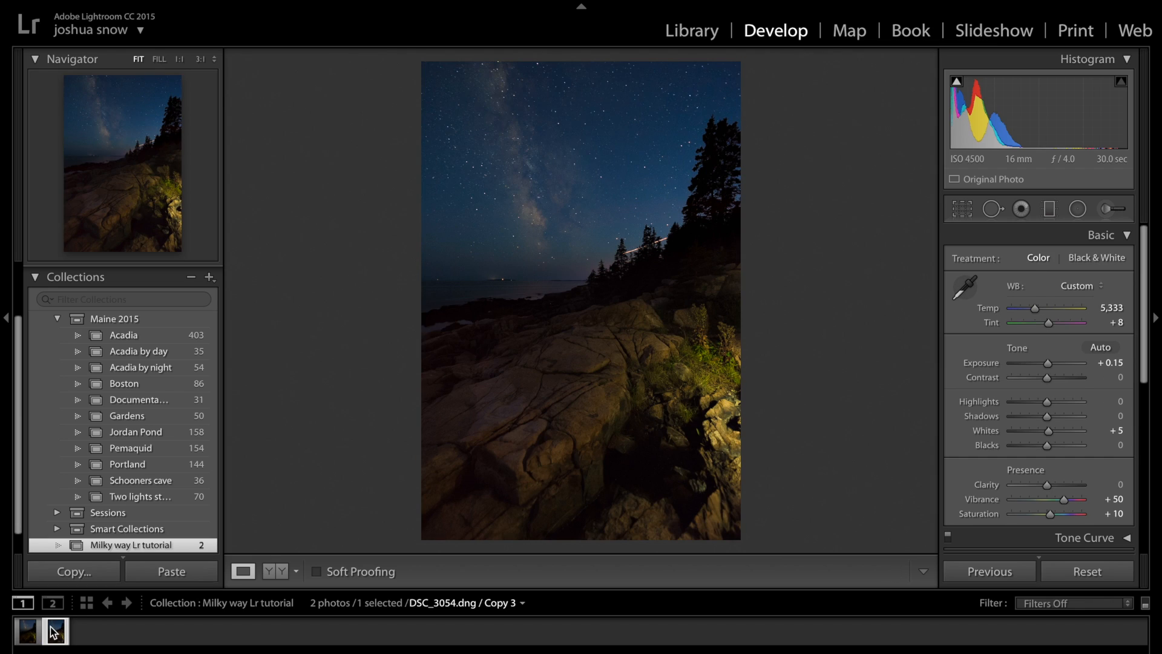
# - Refine the sky's tilted graduated filter to Temp -10, Tint -49, Saturation 43, Highlights 20 and Exposure -0.81
pyautogui.click(1049, 209)
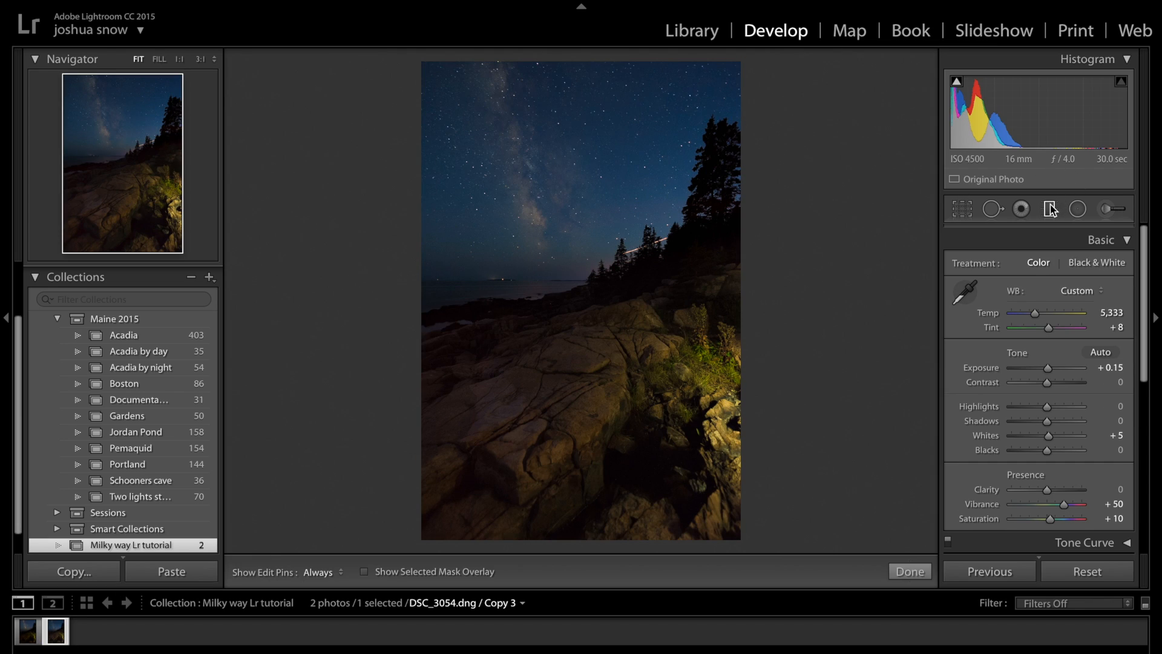
pyautogui.click(487, 301)
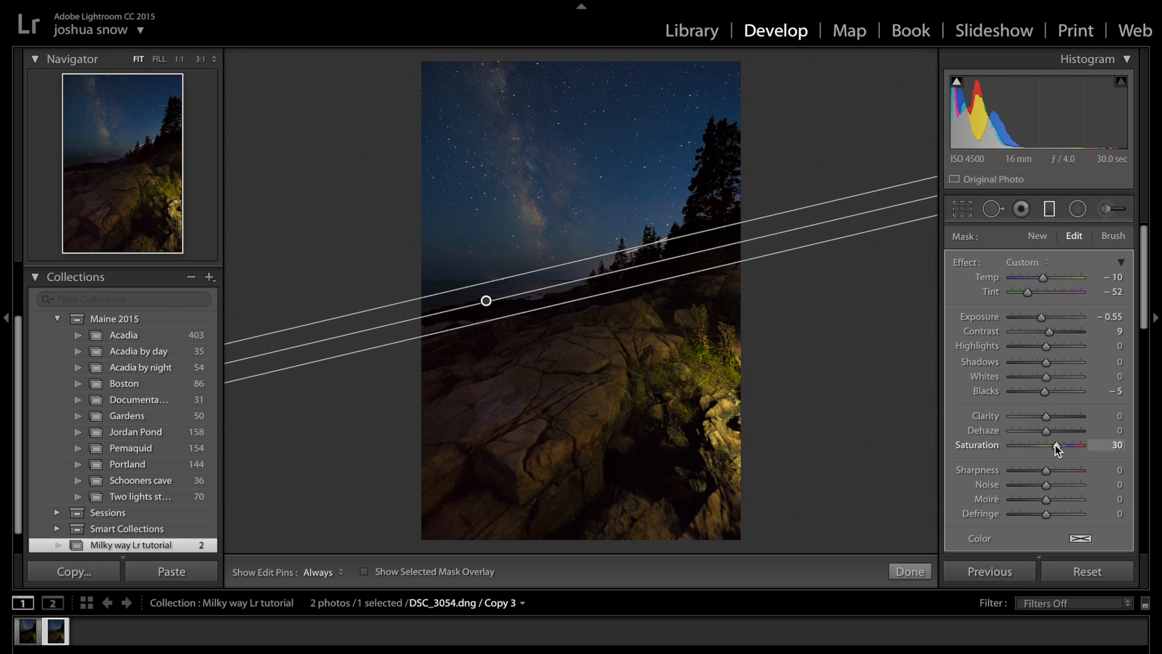
pyautogui.moveTo(1054, 445); pyautogui.dragTo(1061, 446)
pyautogui.moveTo(1028, 296); pyautogui.dragTo(1031, 299)
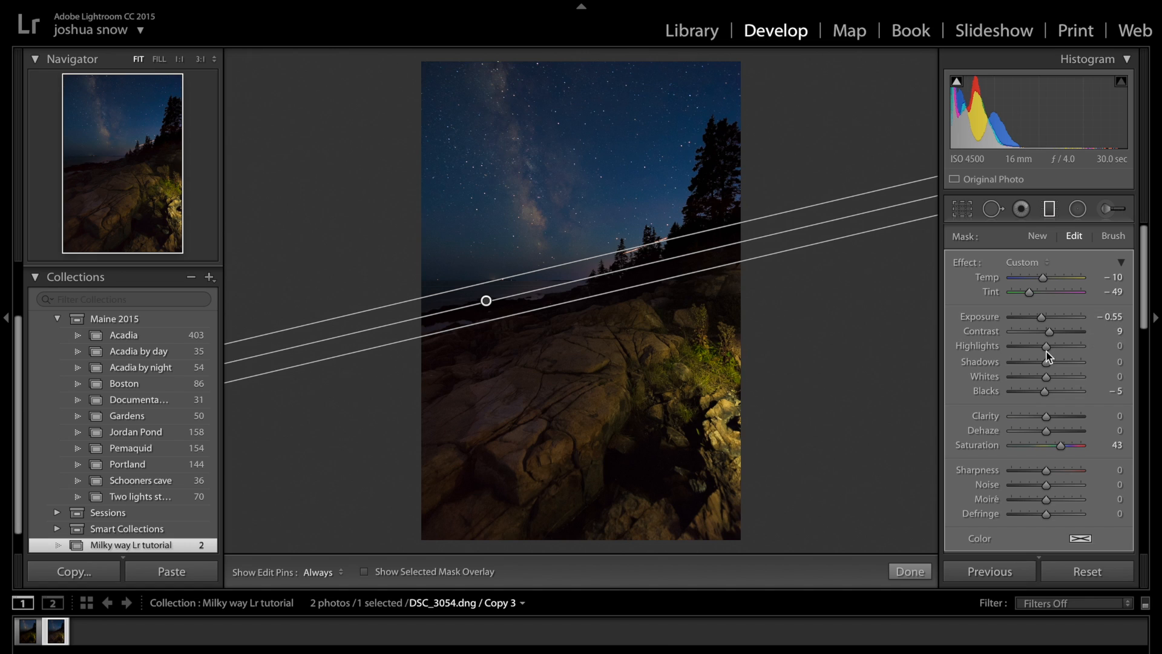
pyautogui.moveTo(1046, 346); pyautogui.dragTo(1053, 349)
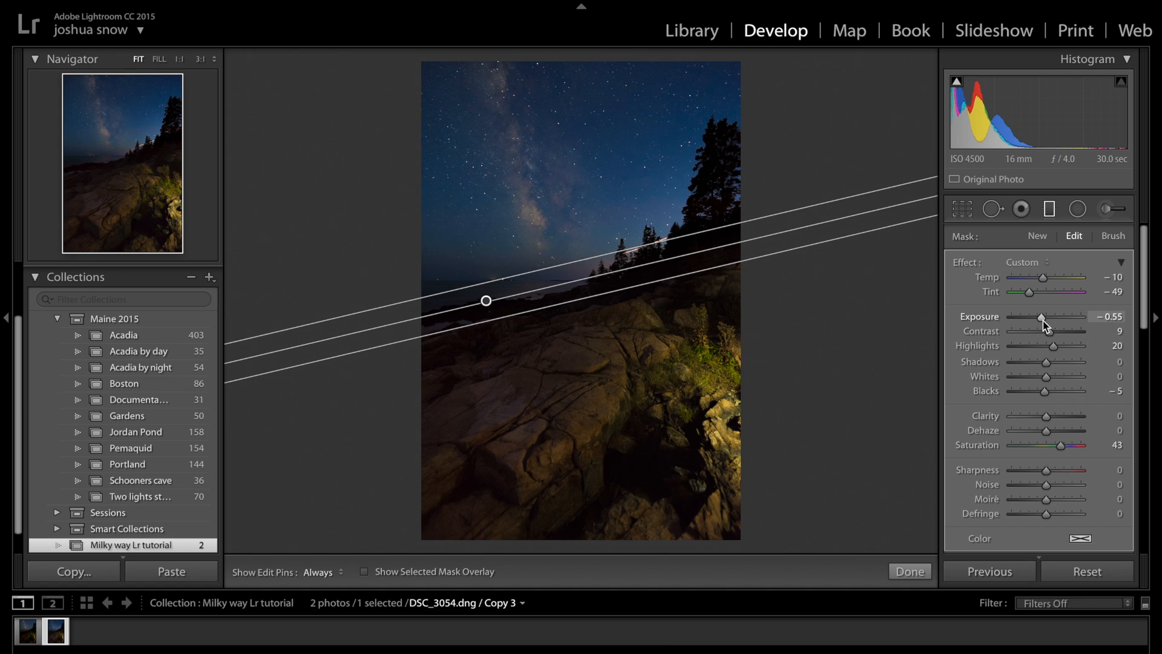
pyautogui.moveTo(1043, 320); pyautogui.dragTo(1040, 321)
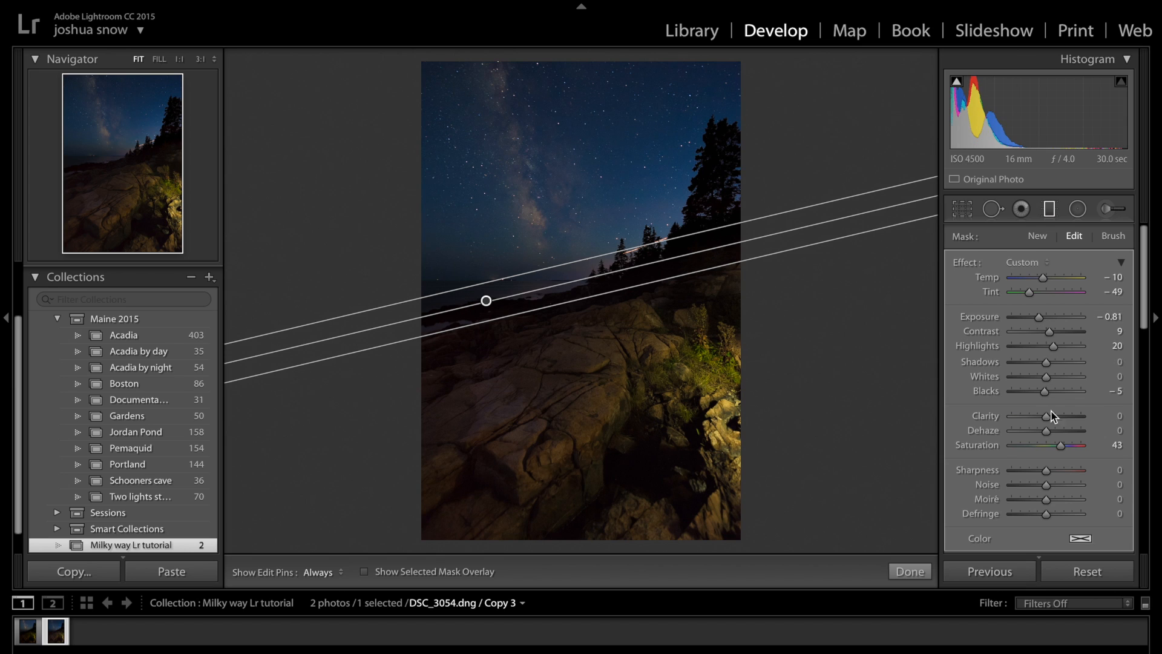
pyautogui.click(909, 572)
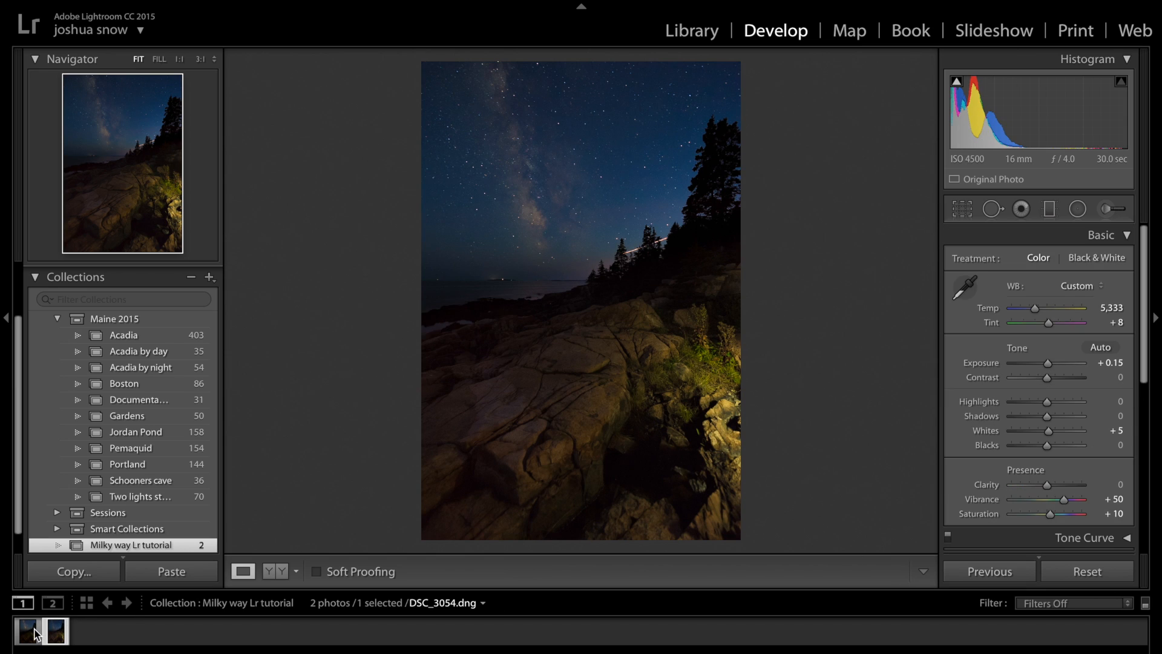
# - Switch repeatedly between DSC_3054.dng and Copy 3 to judge the darker, more saturated sky, ending on the copy
pyautogui.click(54, 636)
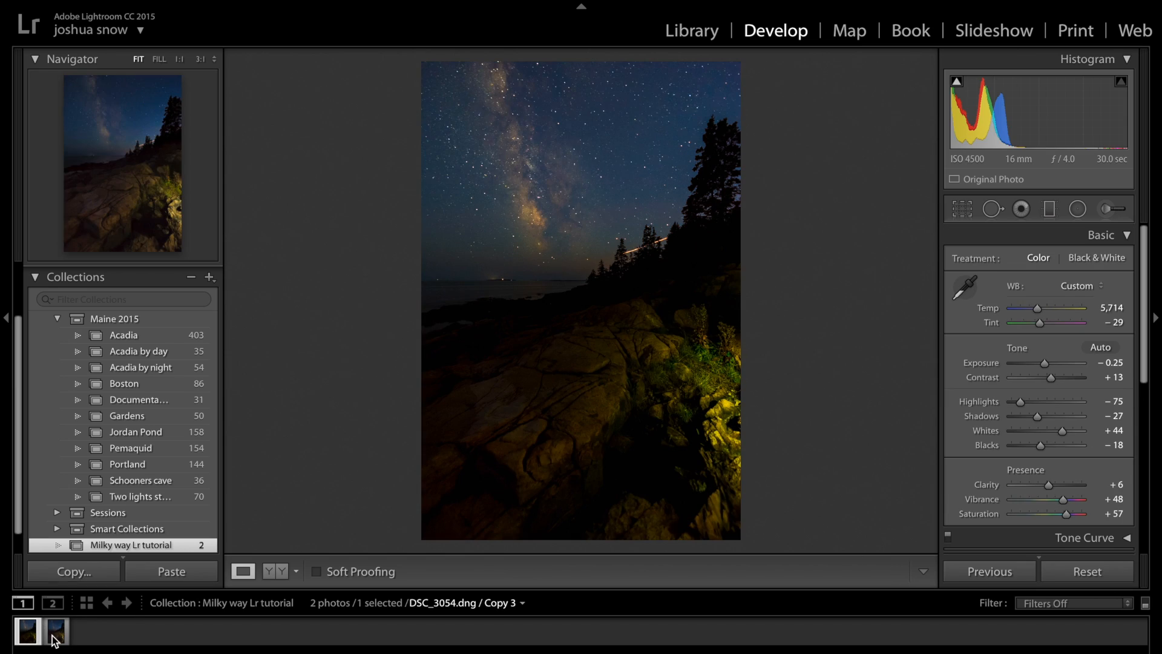
pyautogui.click(55, 638)
pyautogui.click(28, 635)
pyautogui.click(56, 634)
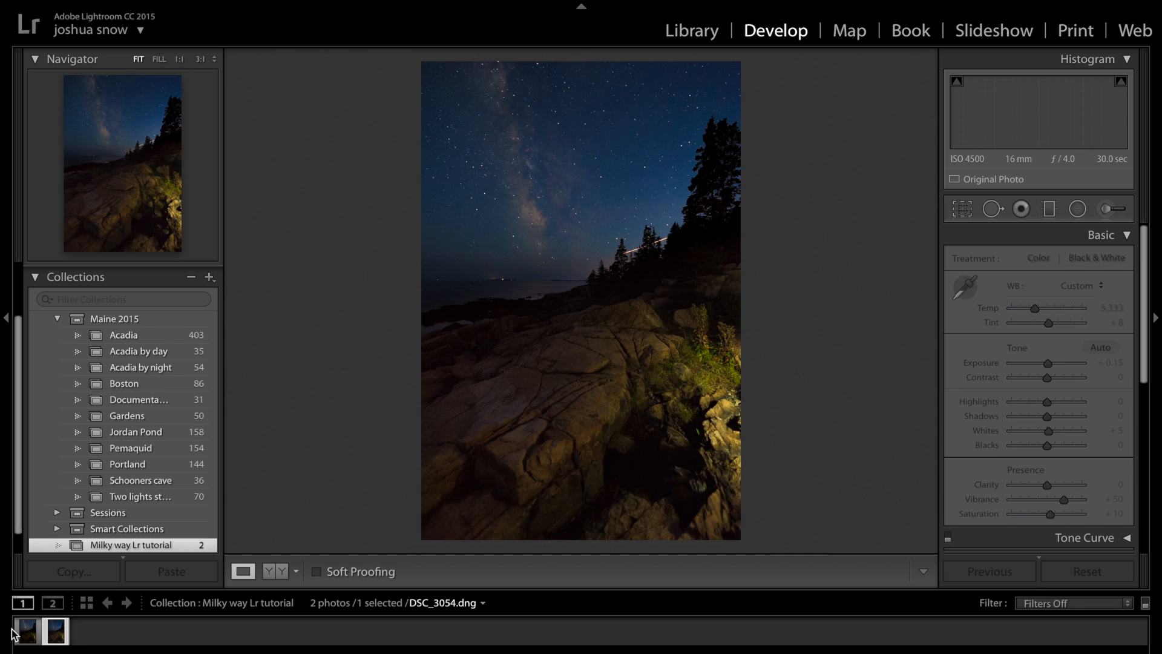
pyautogui.click(20, 634)
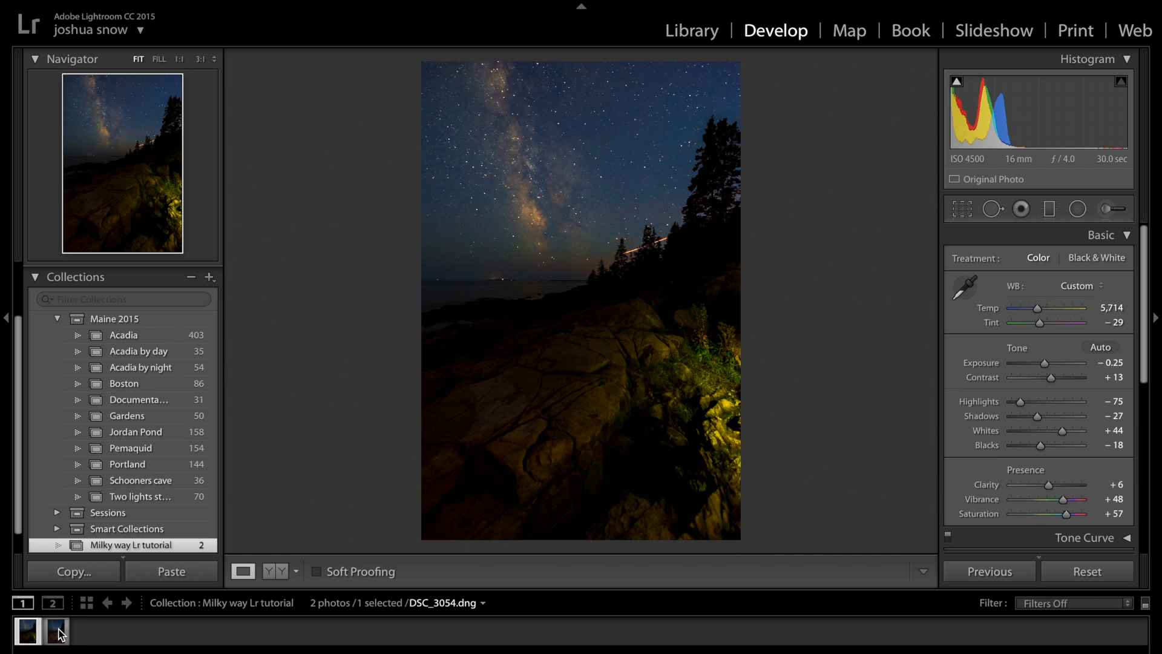
pyautogui.click(59, 634)
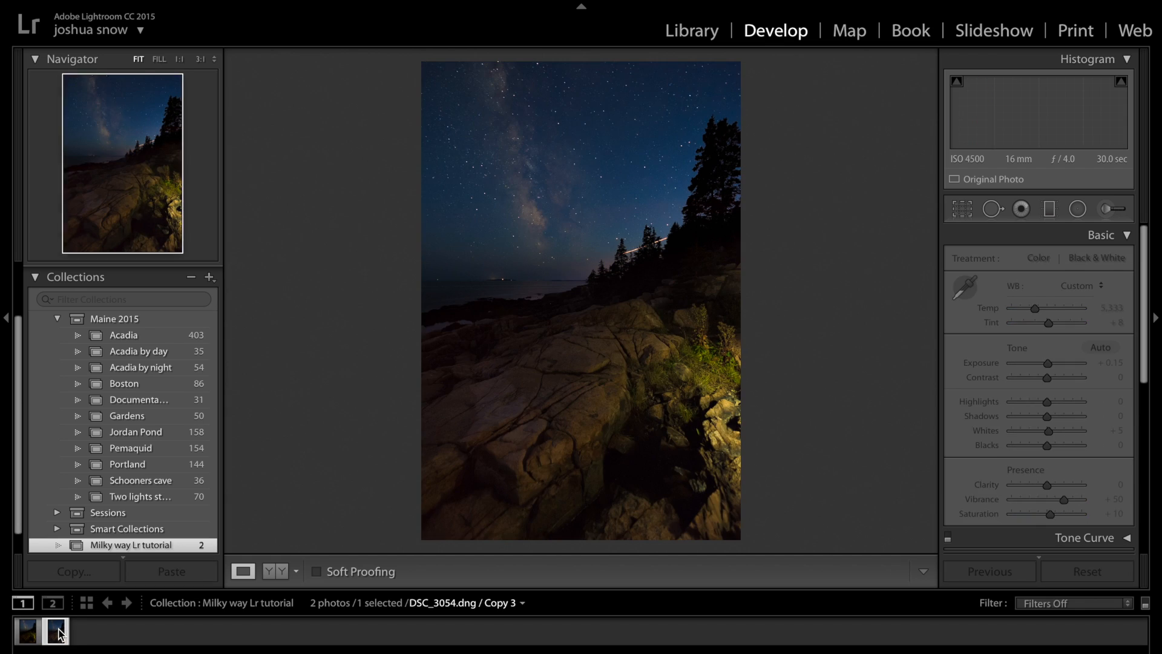
pyautogui.click(28, 635)
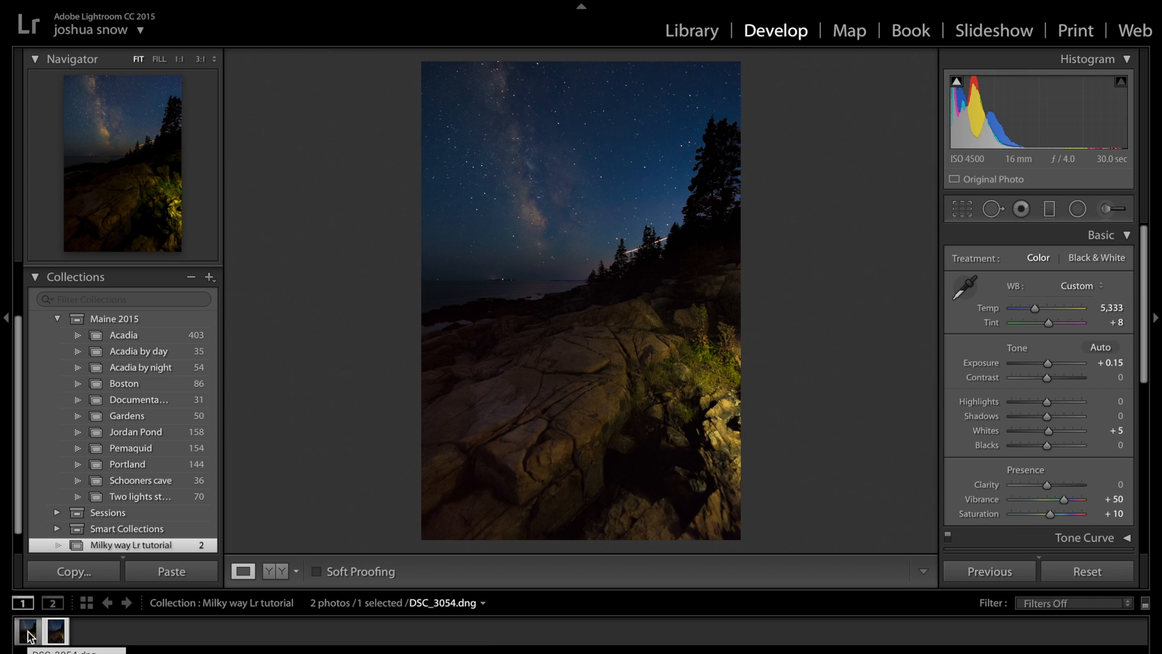
pyautogui.click(28, 636)
pyautogui.click(54, 634)
pyautogui.click(27, 636)
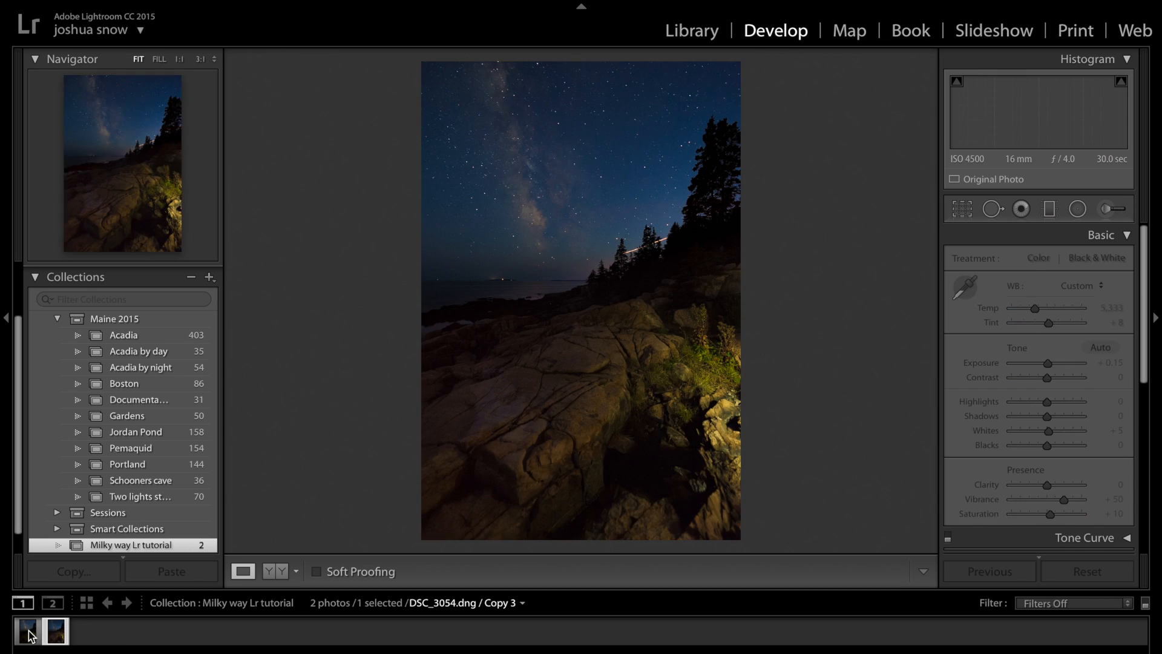
pyautogui.click(53, 635)
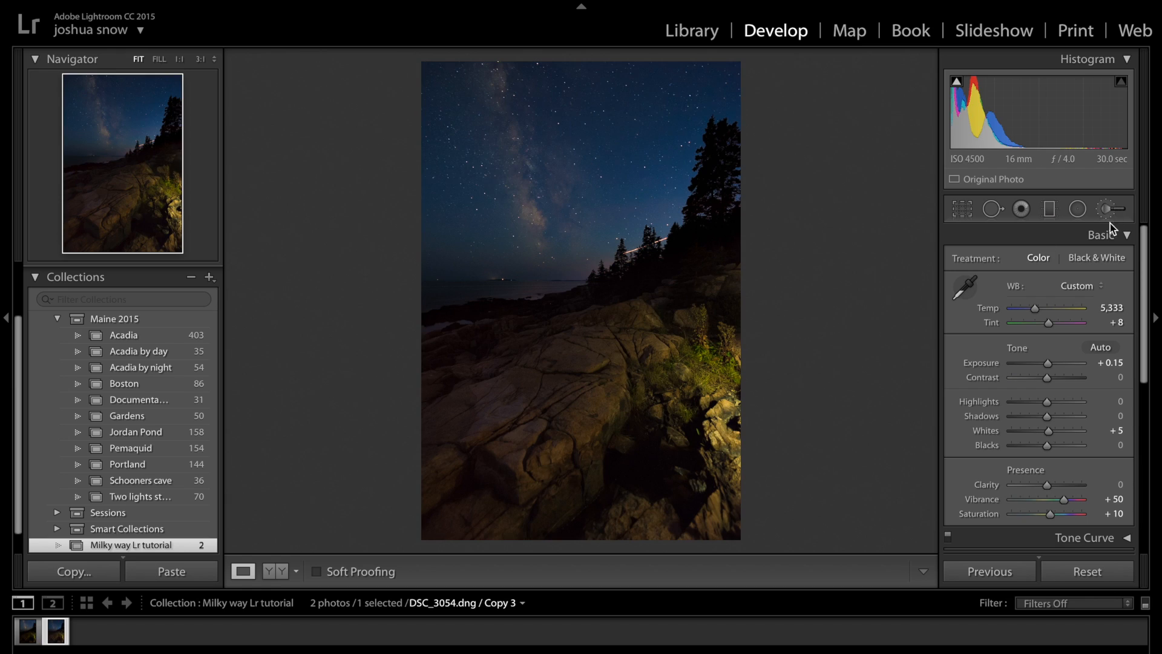
pyautogui.click(1051, 209)
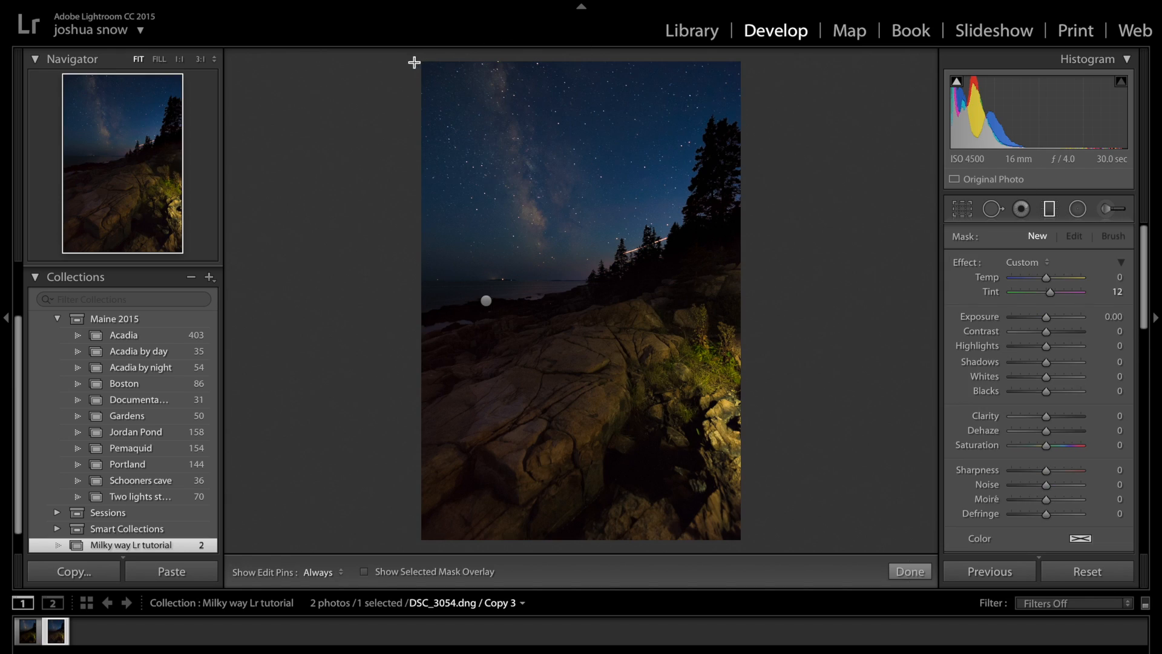
pyautogui.moveTo(416, 58); pyautogui.dragTo(548, 292)
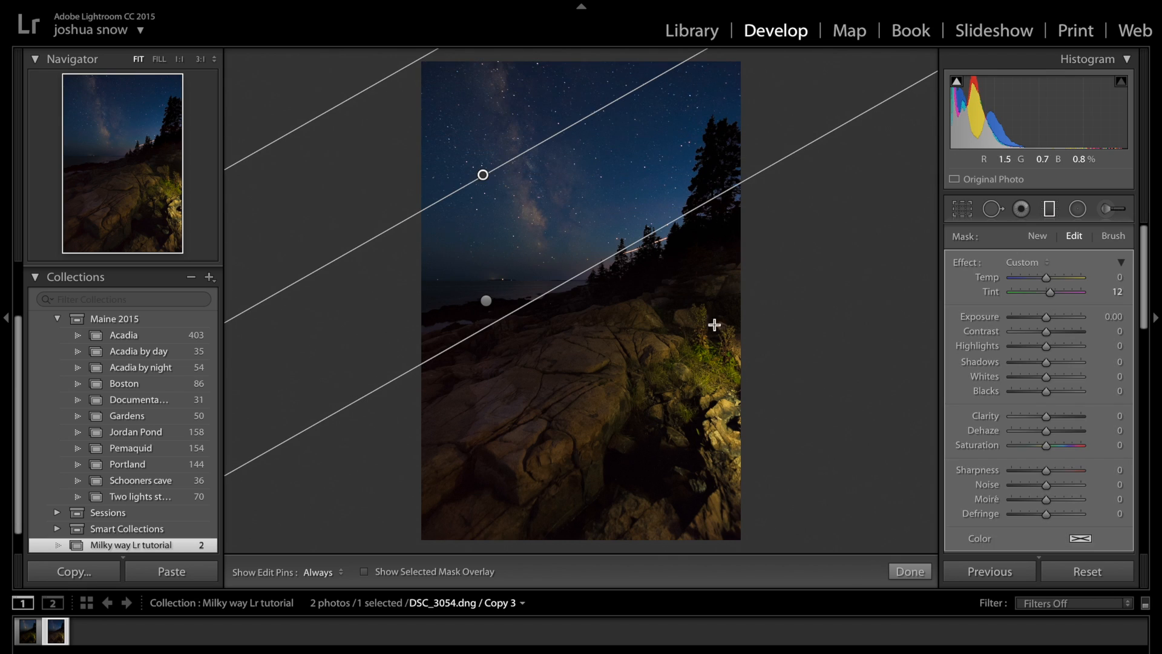
pyautogui.click(916, 572)
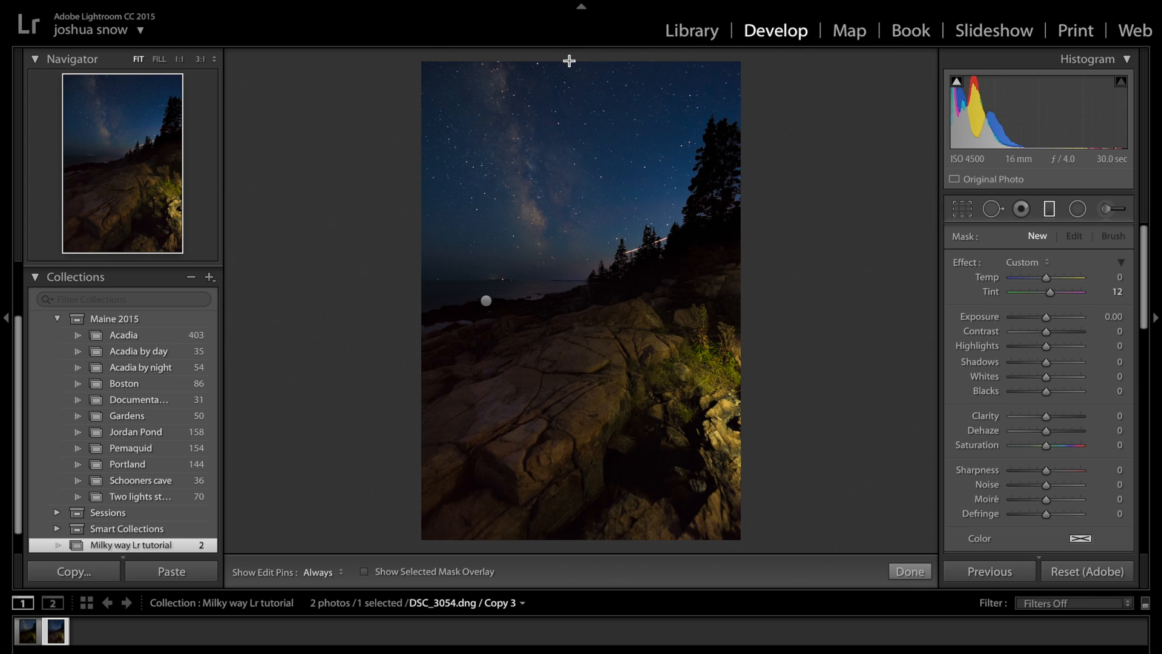
# - Add a level graduated filter from the sky down to the horizon with Contrast -100 and Exposure -0.16, narrowing its transition to just above the horizon
pyautogui.moveTo(568, 60); pyautogui.dragTo(573, 285)
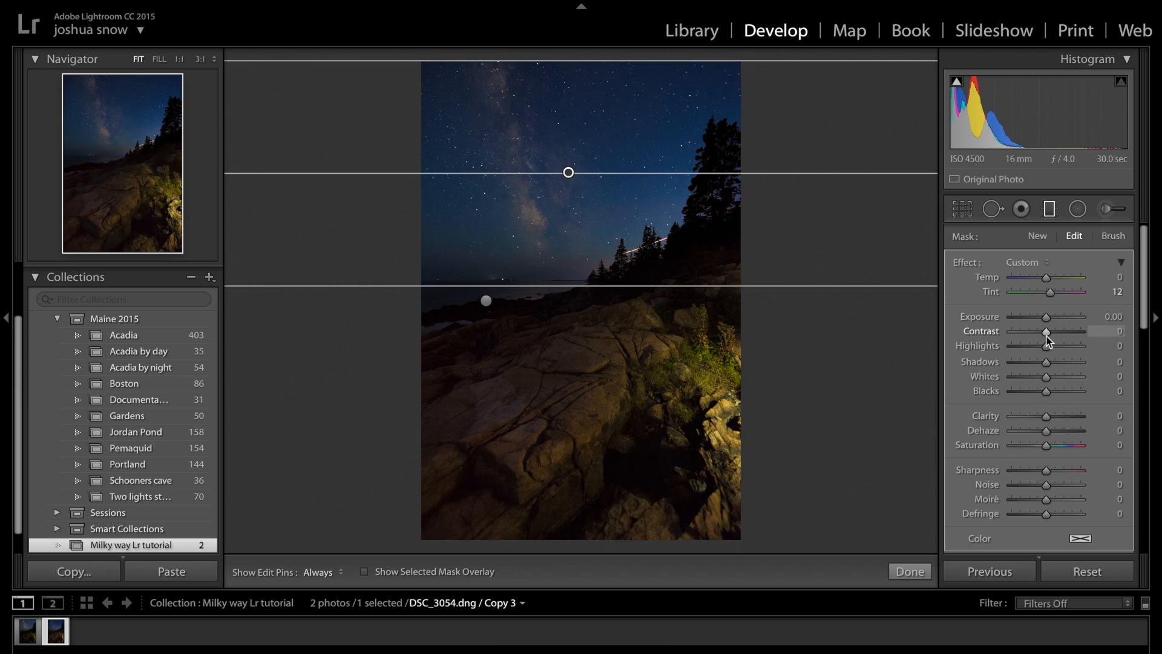
pyautogui.moveTo(1044, 335); pyautogui.dragTo(1011, 333)
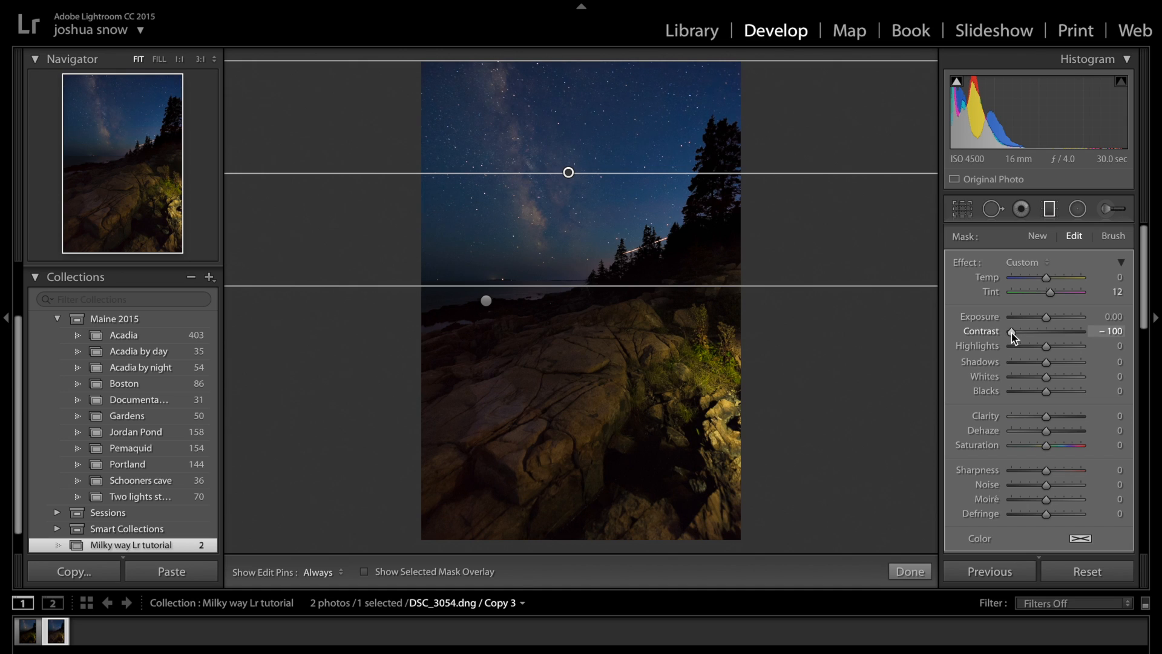
pyautogui.moveTo(1046, 316); pyautogui.dragTo(1045, 315)
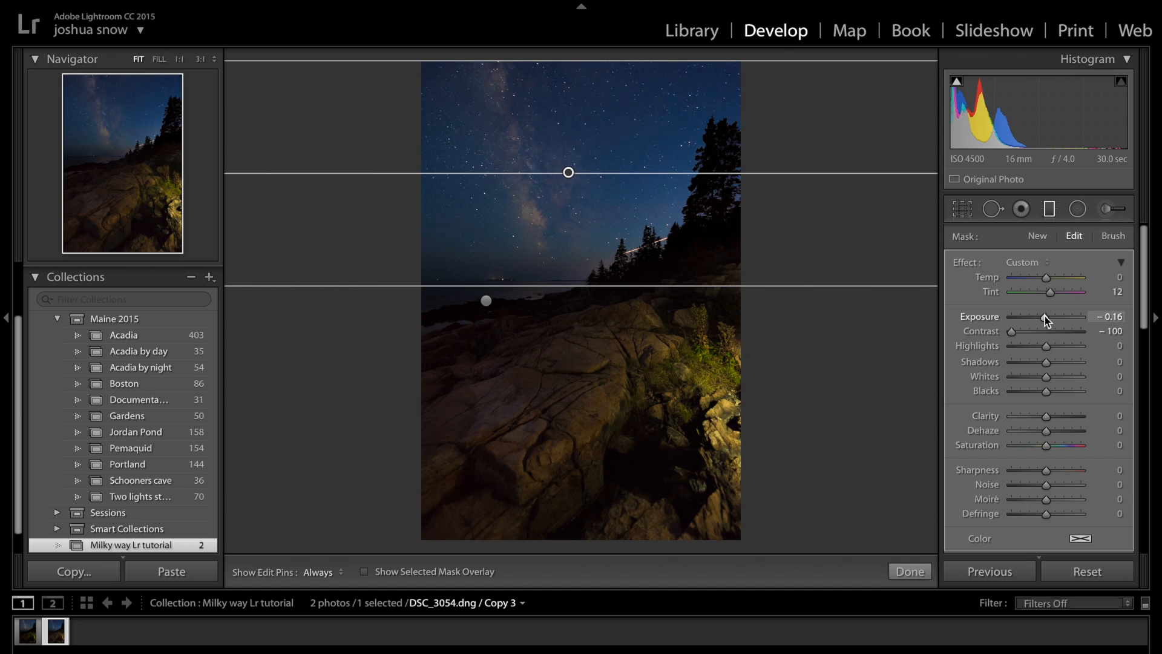
pyautogui.moveTo(641, 60); pyautogui.dragTo(661, 223)
pyautogui.click(909, 571)
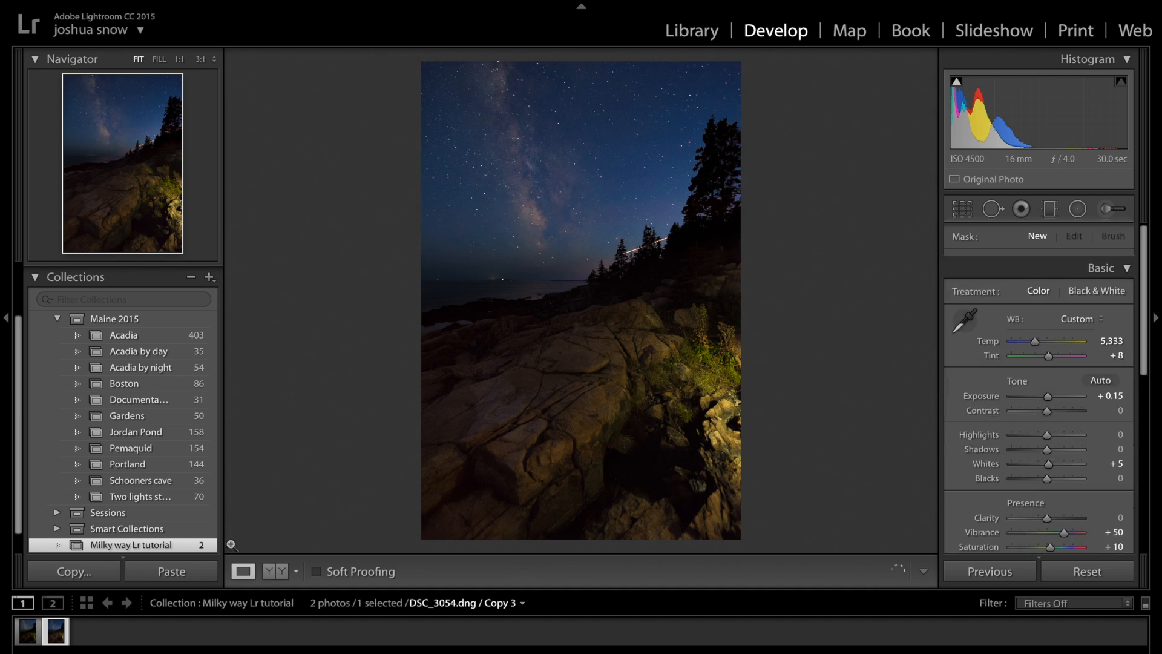
# - Compare Copy 3 with its added level sky filter against DSC_3054.dng, ending on the copy
pyautogui.click(36, 629)
pyautogui.click(55, 632)
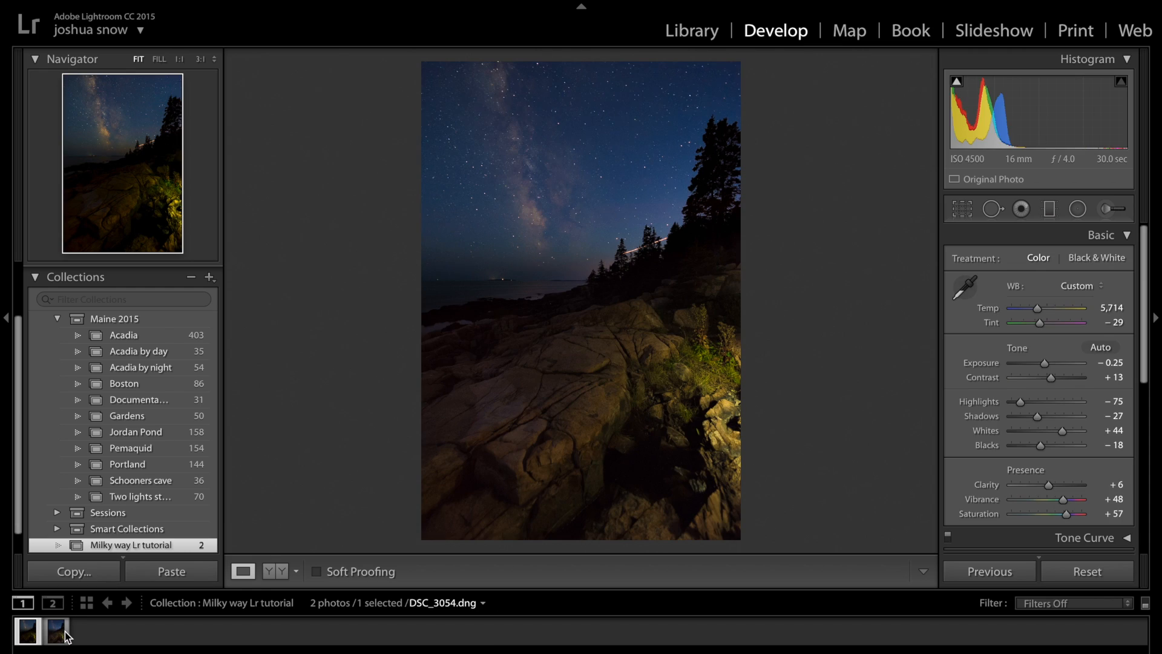
pyautogui.click(30, 631)
pyautogui.click(55, 636)
pyautogui.click(57, 636)
pyautogui.click(31, 633)
pyautogui.click(58, 638)
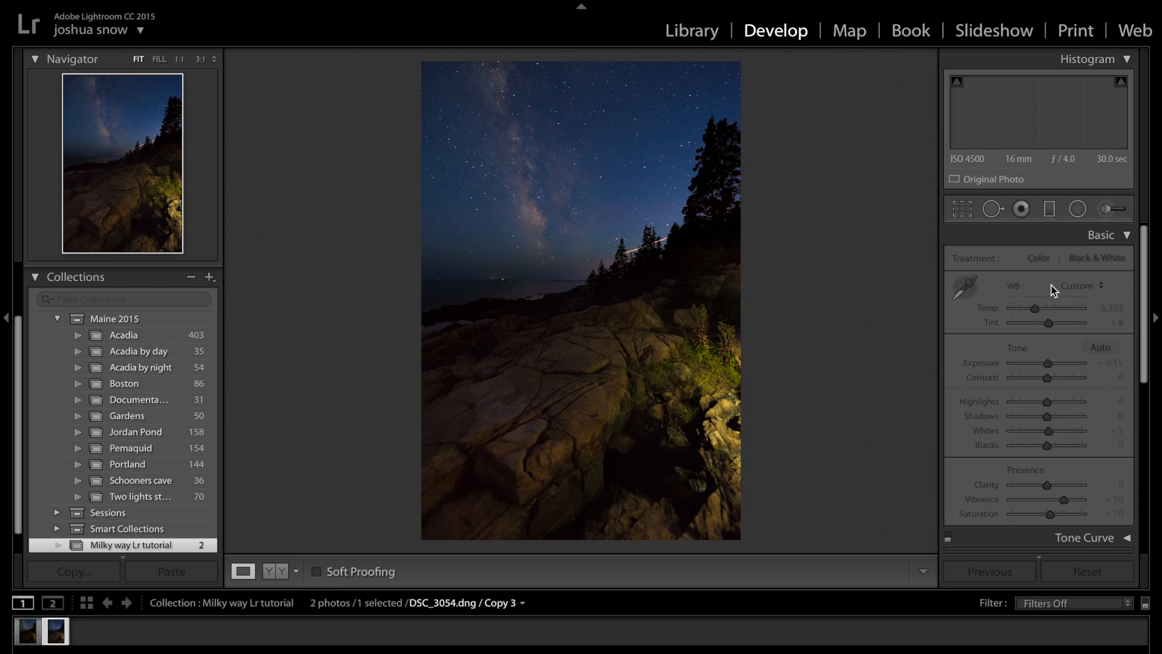
# - Add another level graduated filter over the sky, with its transition running from mid-sky to just below the horizon
pyautogui.click(1053, 207)
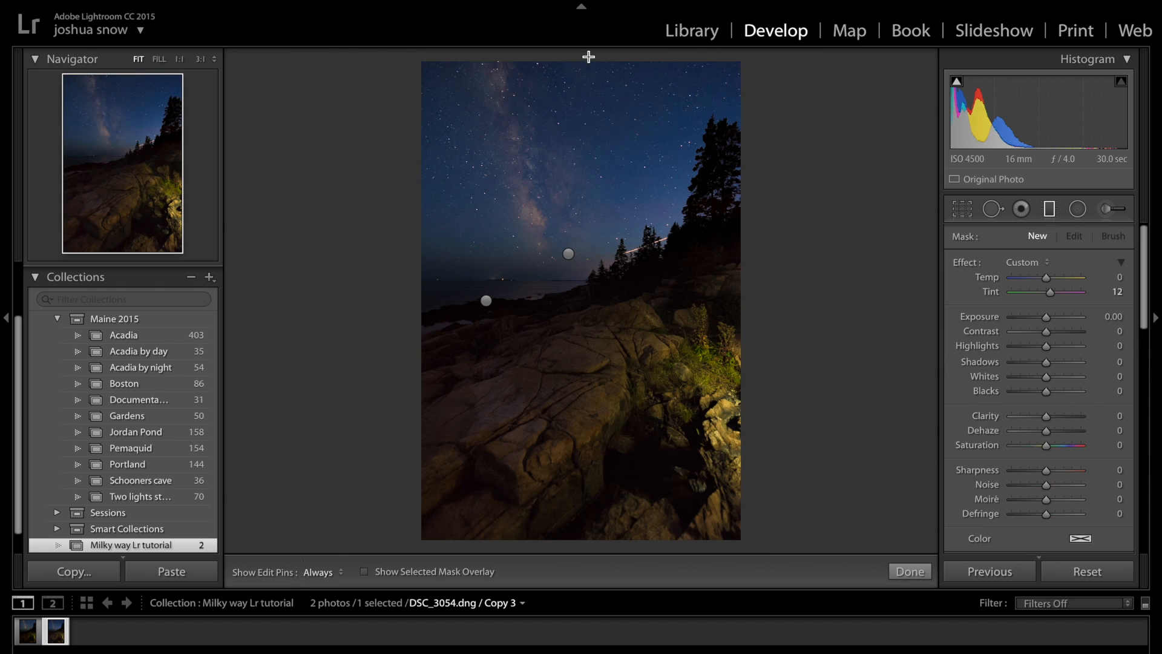
pyautogui.moveTo(586, 55); pyautogui.dragTo(584, 295)
pyautogui.moveTo(600, 55); pyautogui.dragTo(590, 174)
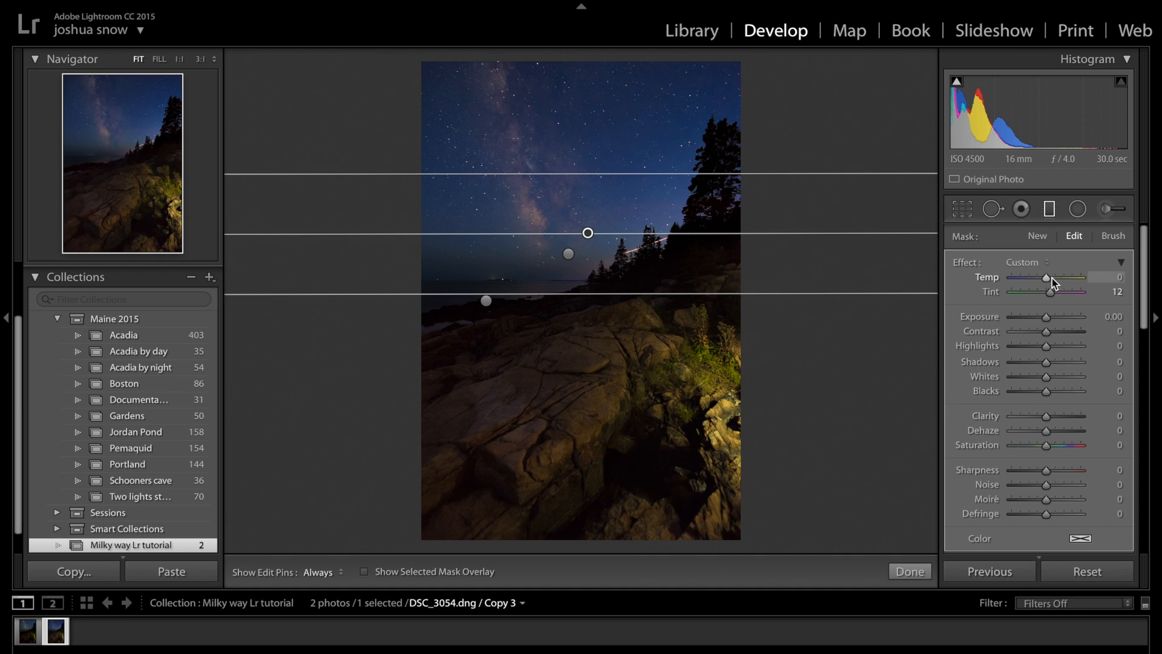
# - Set the new sky graduated filter's Tint to -16 and Saturation to -9, and finish the filter
pyautogui.moveTo(1049, 294); pyautogui.dragTo(1042, 294)
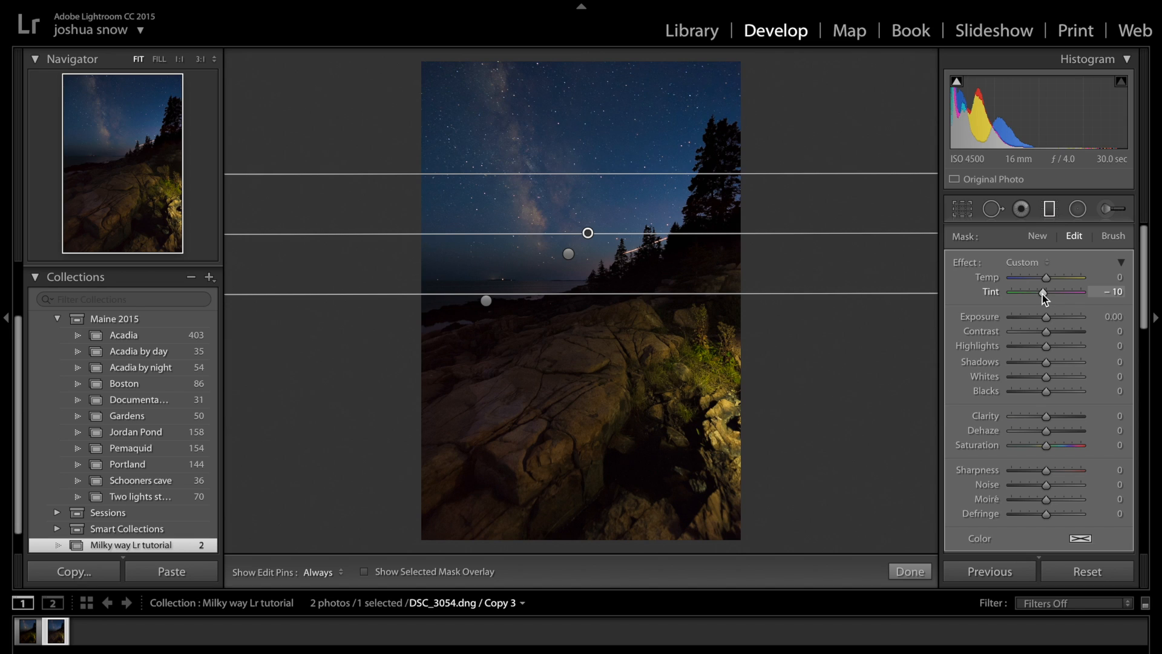
pyautogui.moveTo(1047, 445); pyautogui.dragTo(1037, 447)
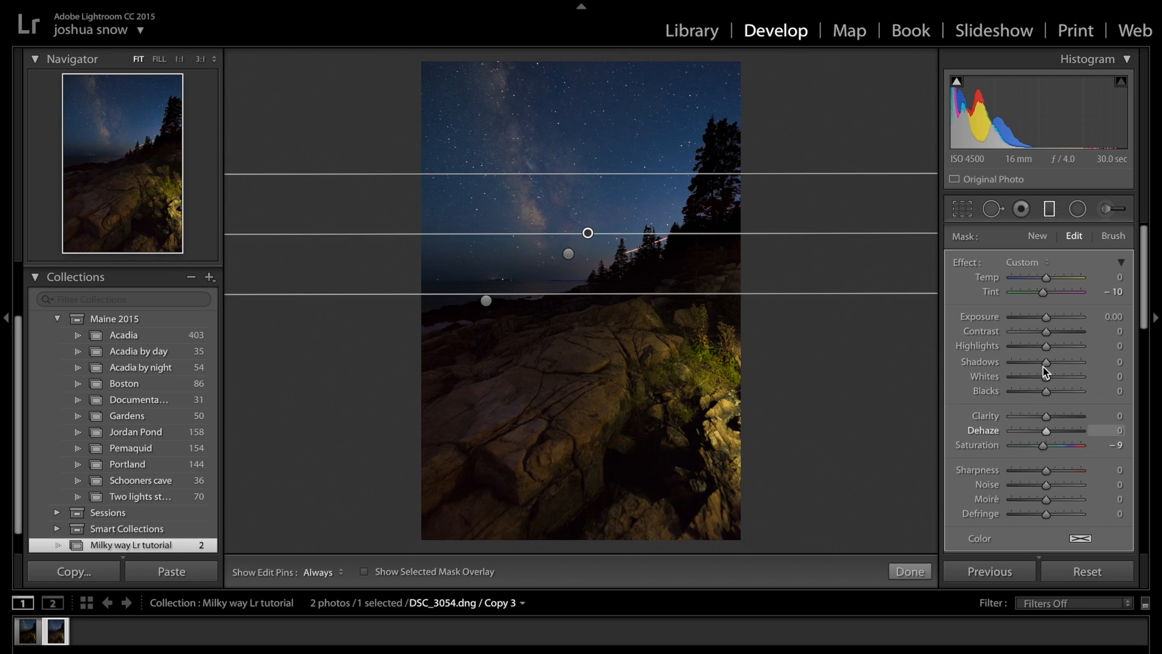
pyautogui.moveTo(1044, 296); pyautogui.dragTo(1040, 294)
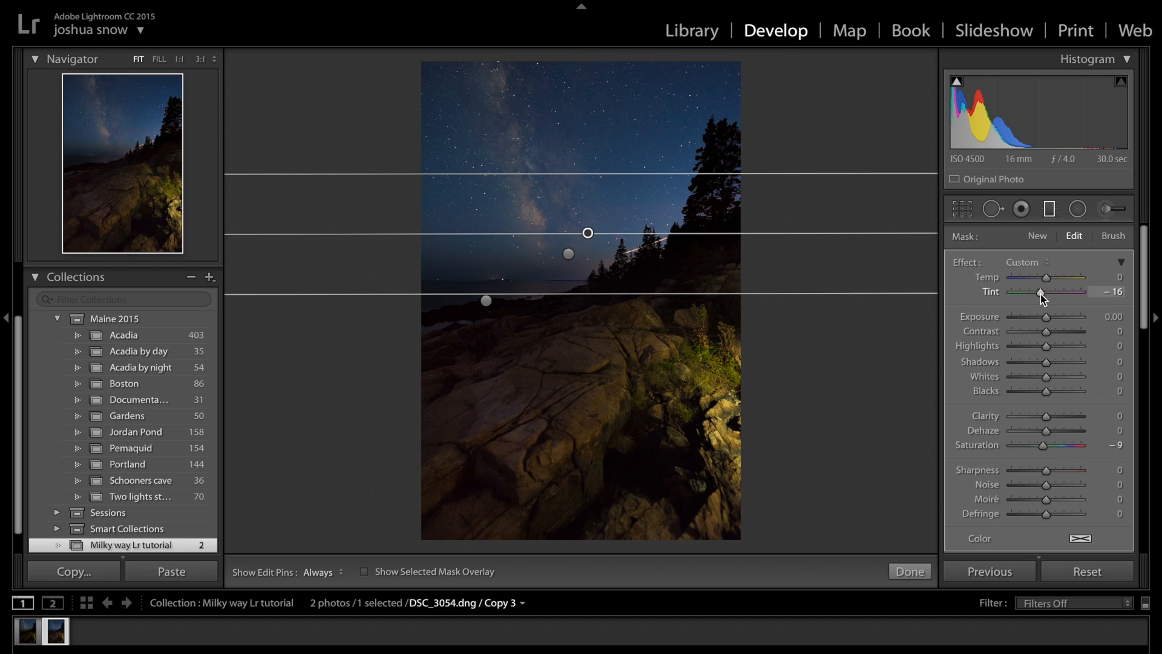
pyautogui.click(910, 571)
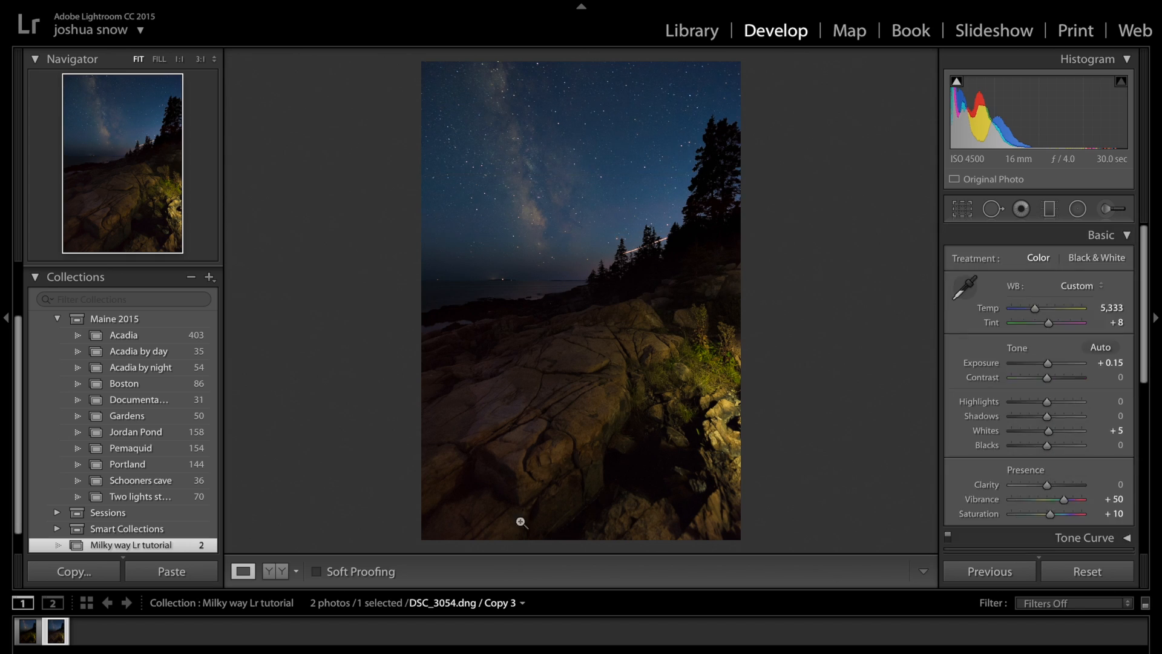
# - Compare Copy 3 with its cooler, less saturated sky against DSC_3054.dng, ending on the copy
pyautogui.click(28, 631)
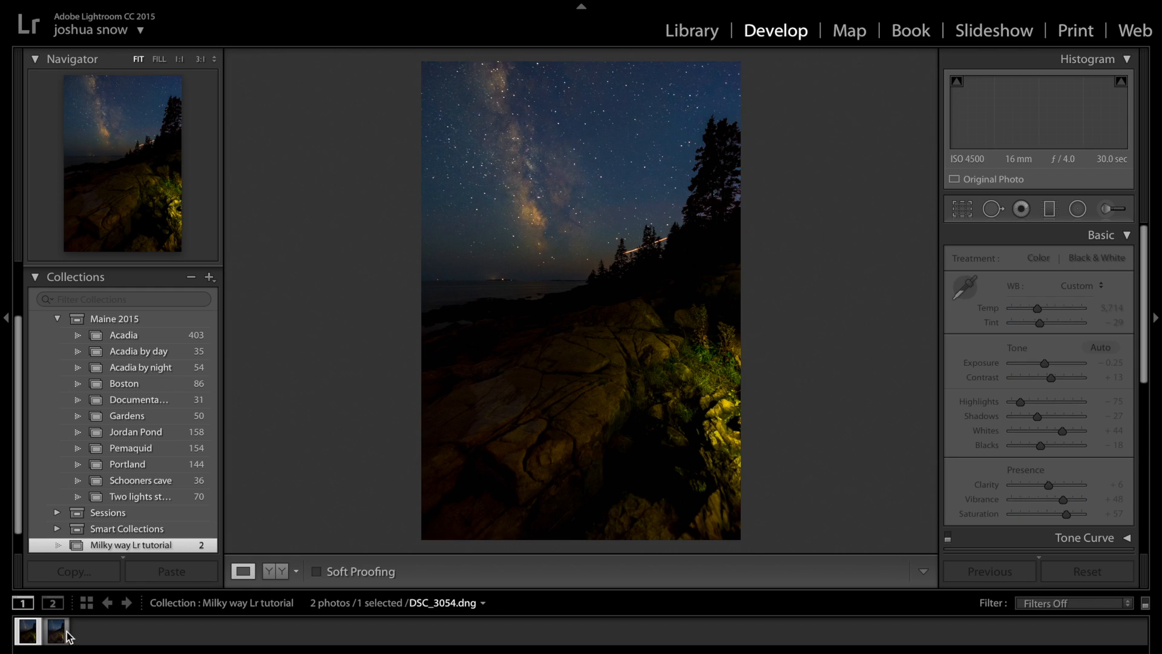
pyautogui.click(65, 631)
pyautogui.click(48, 638)
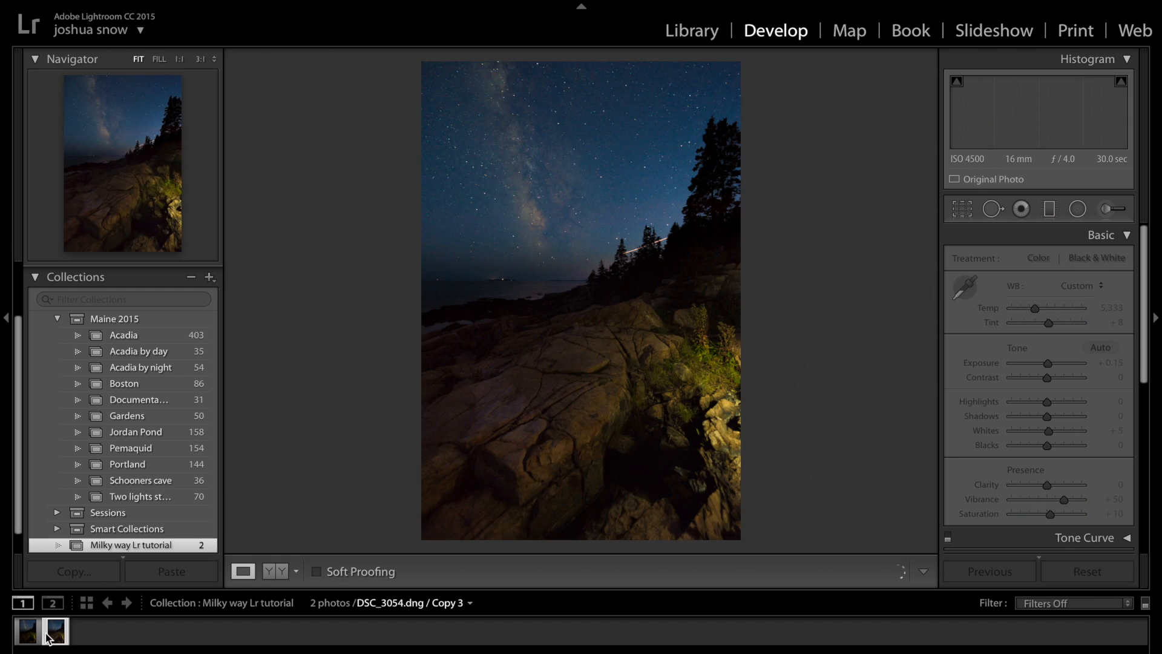
pyautogui.click(27, 633)
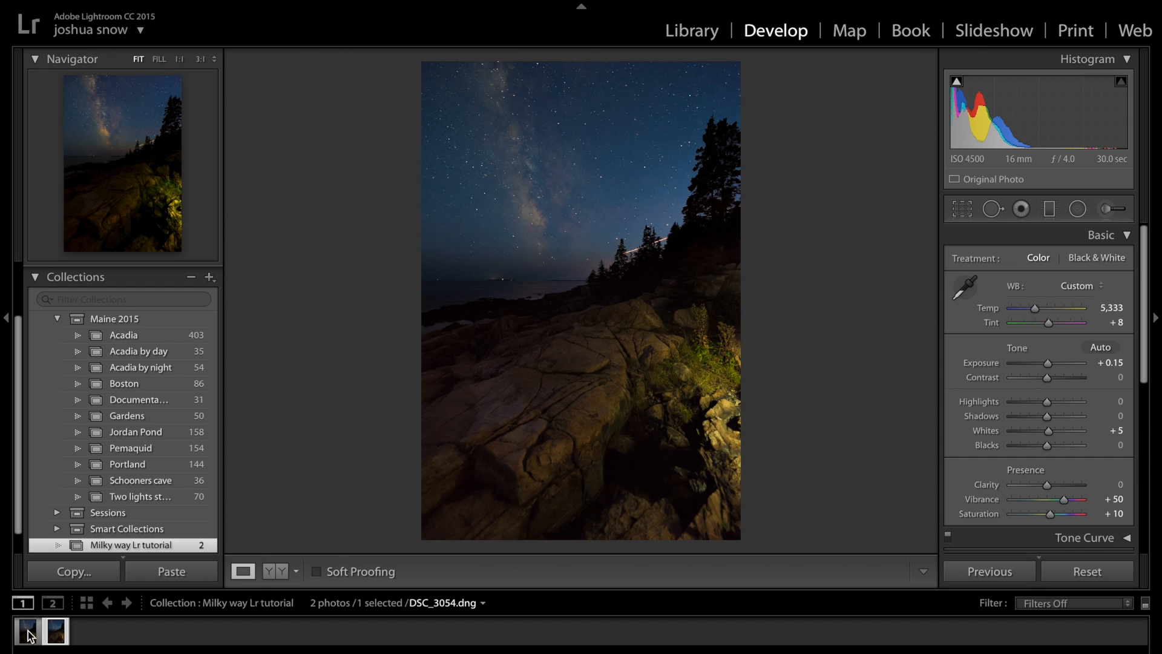
pyautogui.press('Right')
pyautogui.press('Left')
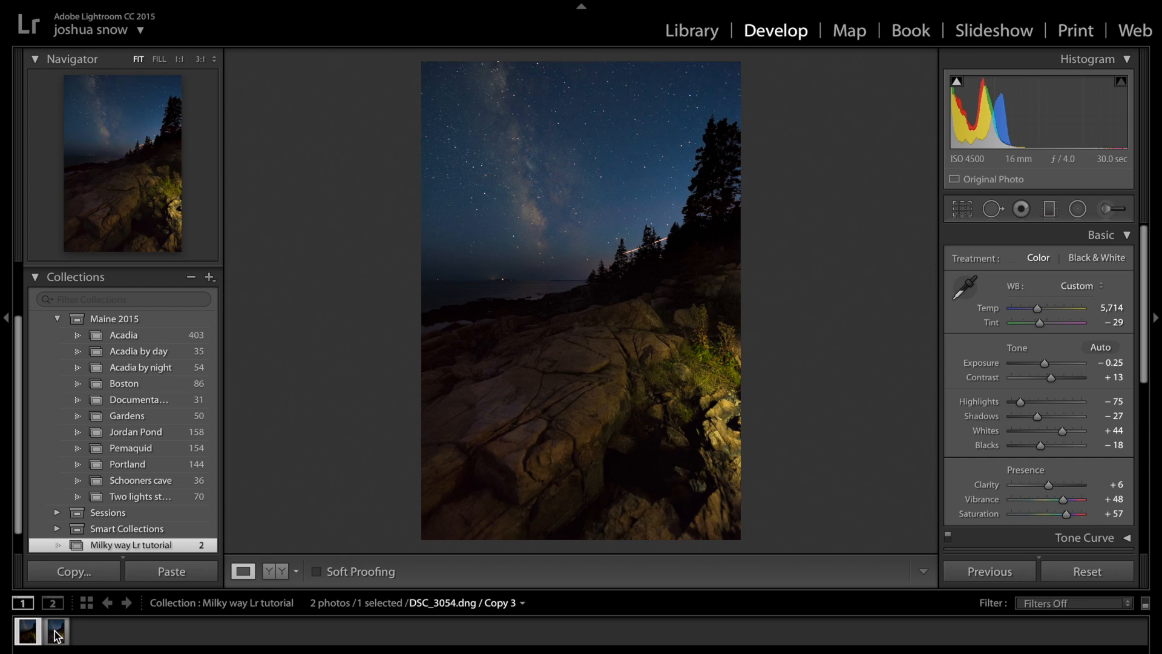
pyautogui.click(50, 636)
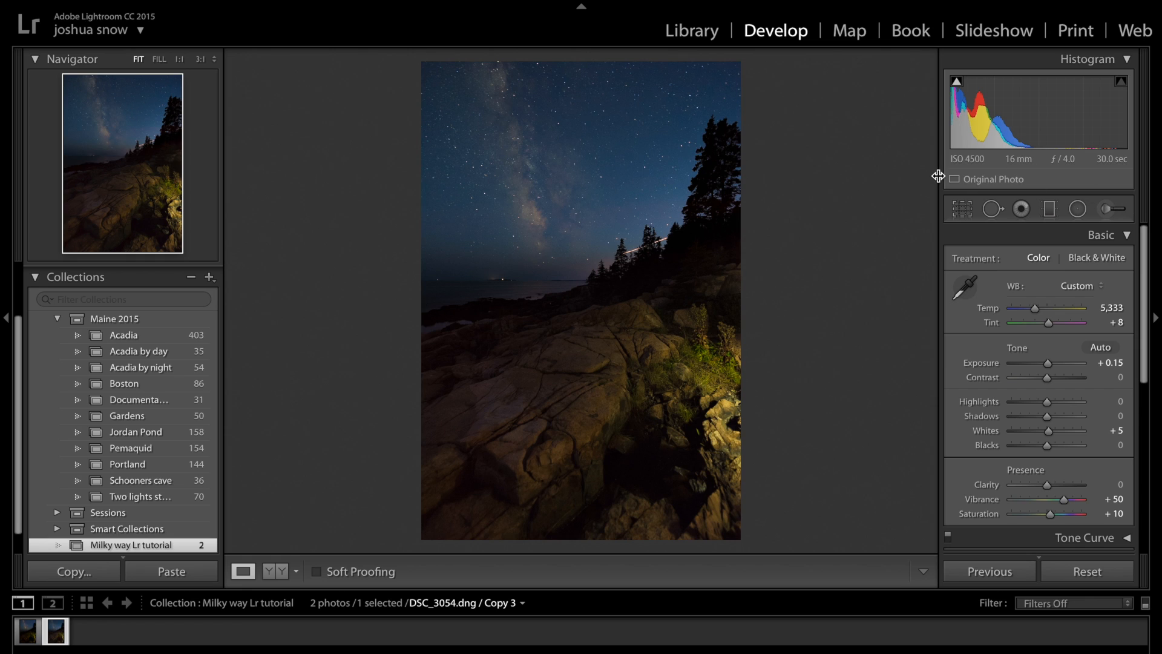
# - Set up an adjustment brush with Auto Mask off, Flow 46, Density 59 and Exposure -0.51
pyautogui.click(1106, 205)
pyautogui.scroll(5, 695, 173)
pyautogui.scroll(-2, 695, 173)
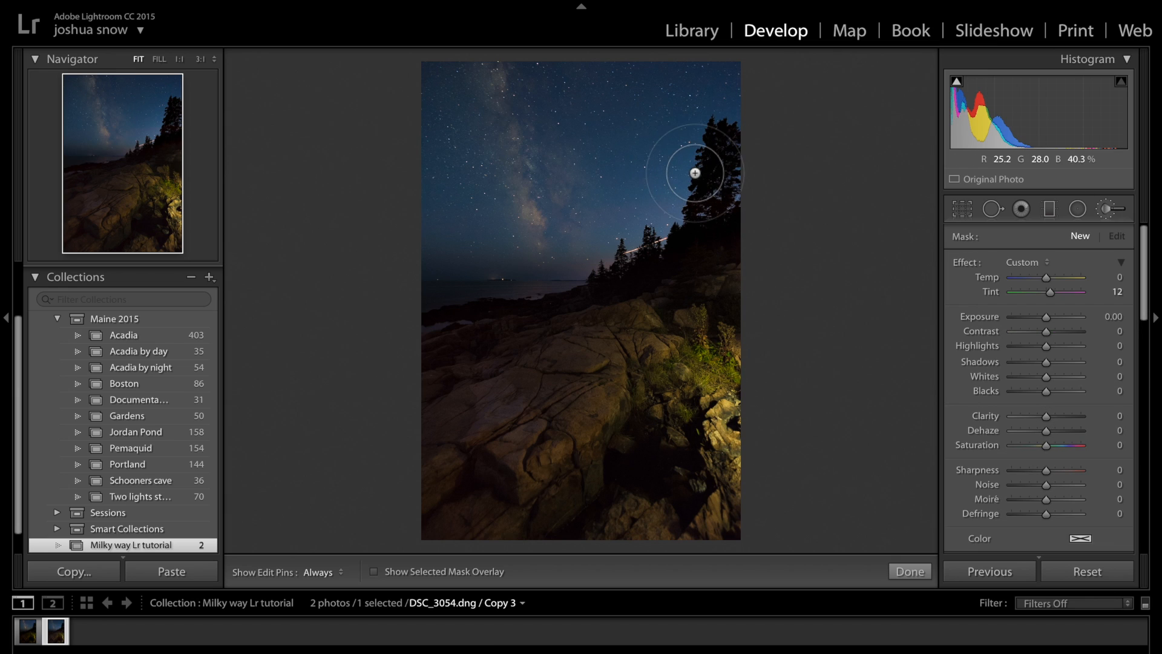
pyautogui.scroll(-4, 1059, 452)
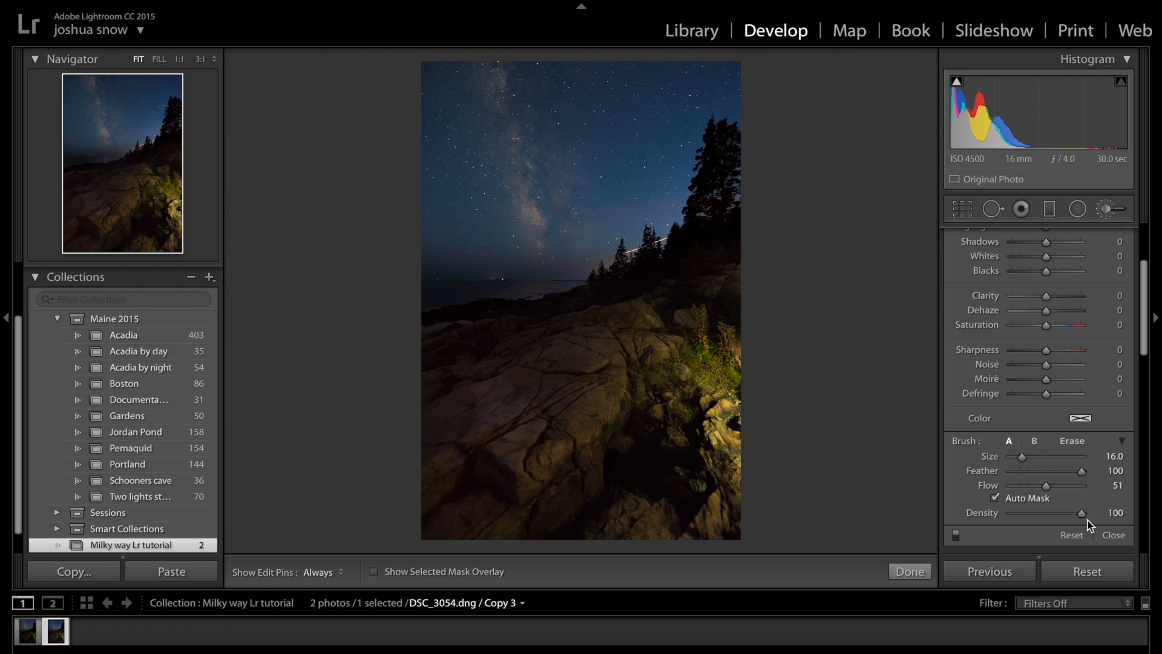
pyautogui.moveTo(1083, 513)
pyautogui.mouseDown()
pyautogui.moveTo(1052, 512)
pyautogui.moveTo(1042, 485)
pyautogui.mouseUp()
pyautogui.scroll(3, 1031, 321)
pyautogui.scroll(1, 1031, 322)
pyautogui.moveTo(1048, 303); pyautogui.dragTo(1044, 303)
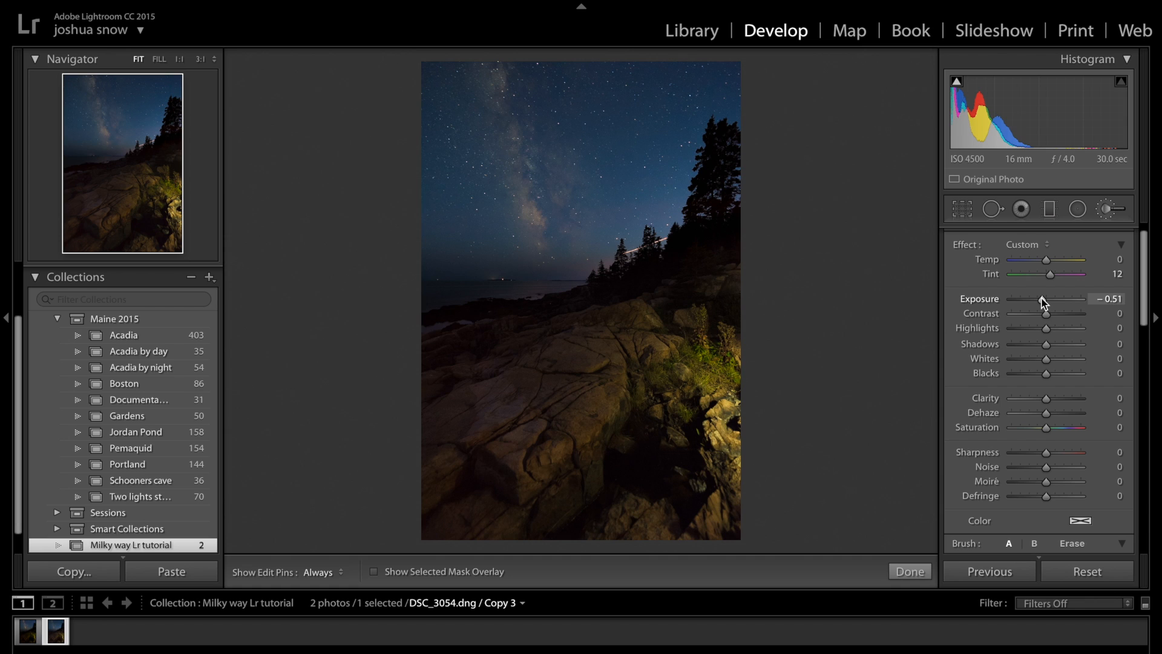
# - Brush over the sky around the tall tree at the photo's right edge and set the brush Exposure to -1.49
pyautogui.press('h')
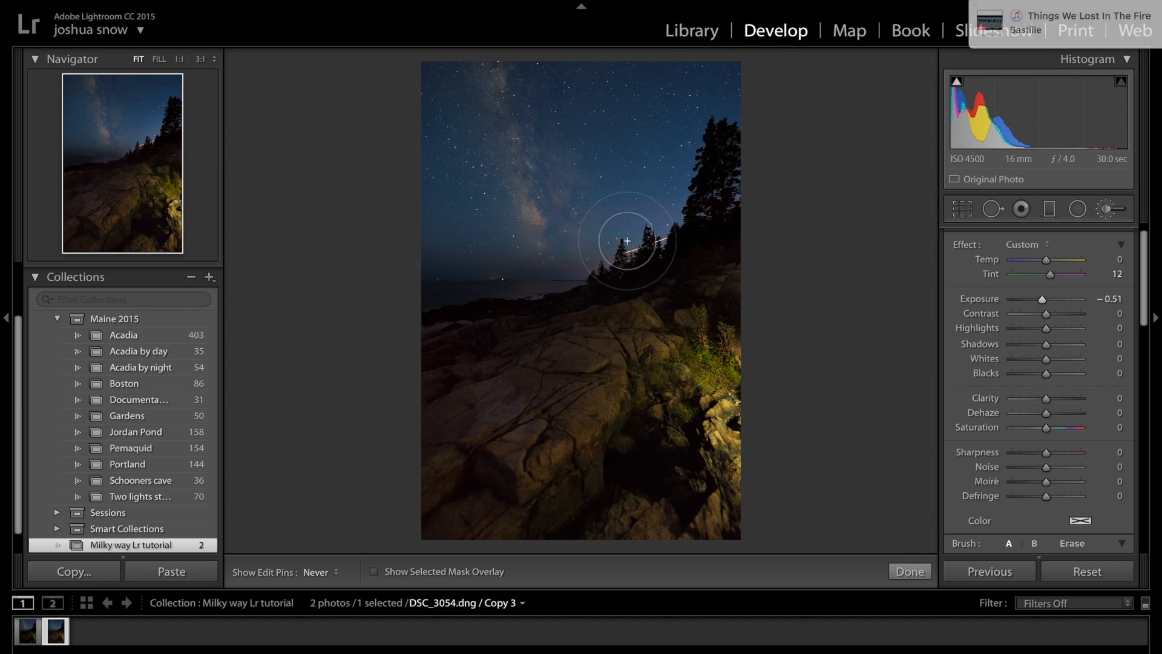
pyautogui.press('h')
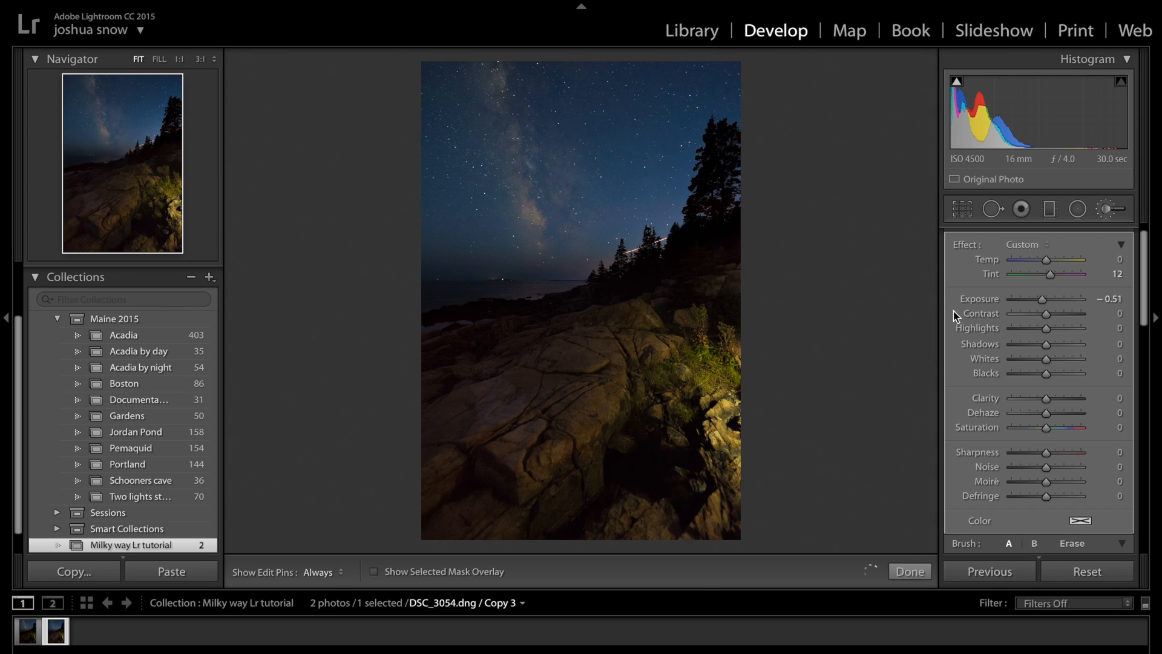
pyautogui.moveTo(1042, 300); pyautogui.dragTo(1035, 303)
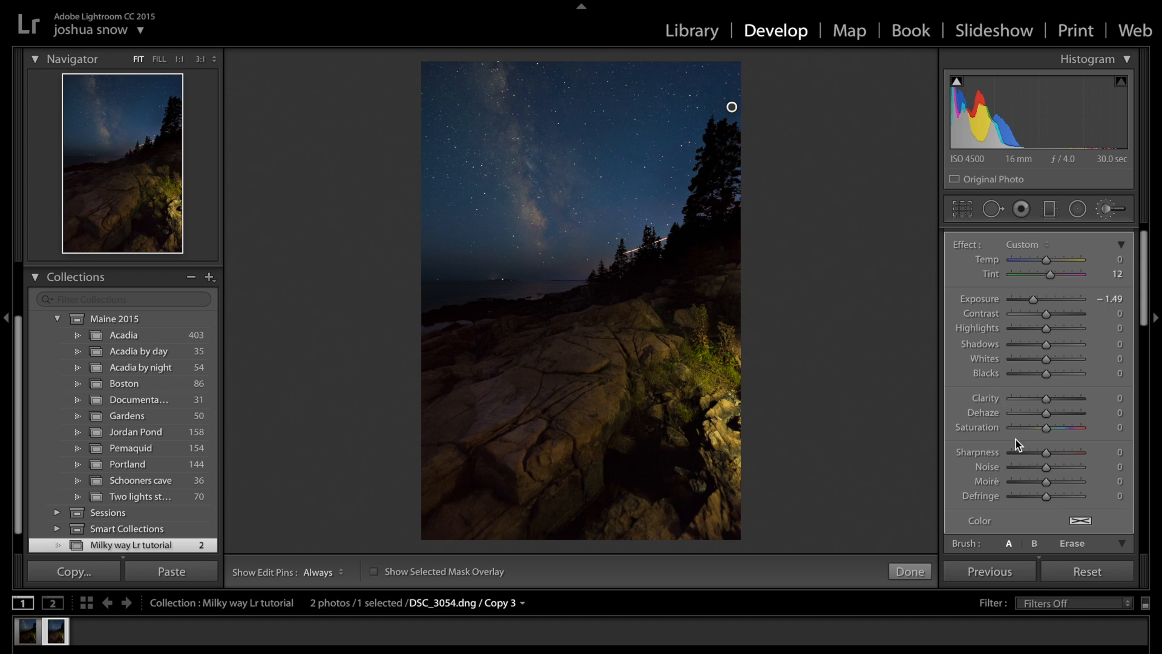
pyautogui.scroll(-3, 1015, 439)
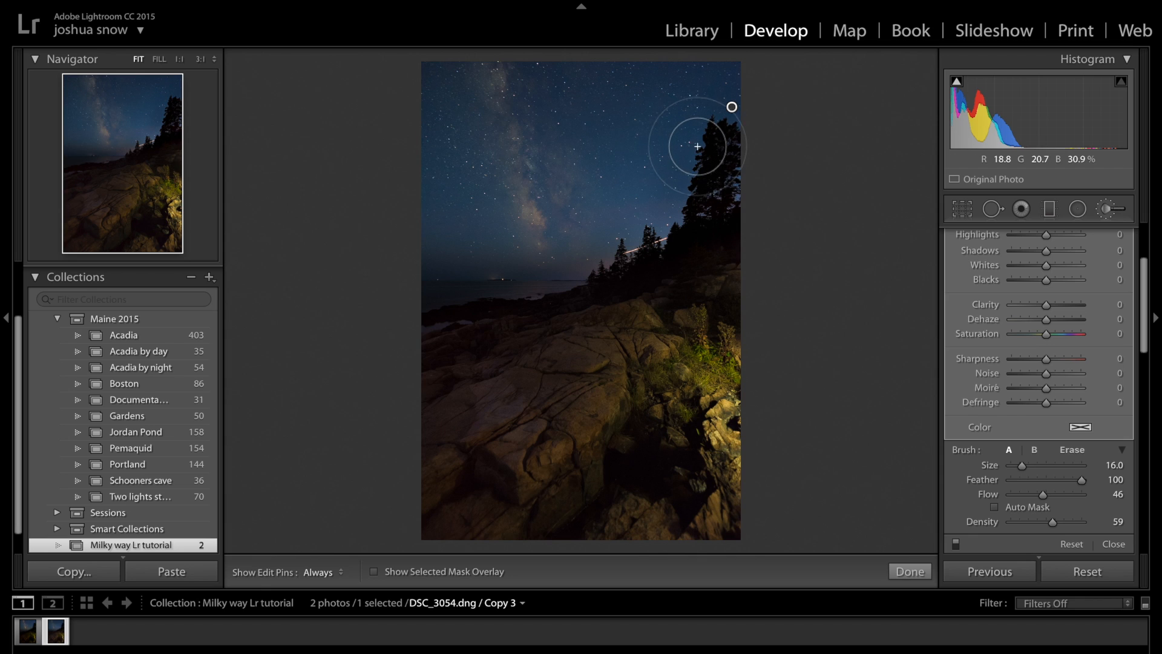
pyautogui.moveTo(699, 144)
pyautogui.mouseDown()
pyautogui.moveTo(695, 182)
pyautogui.moveTo(704, 145)
pyautogui.moveTo(695, 145)
pyautogui.moveTo(674, 233)
pyautogui.moveTo(698, 148)
pyautogui.moveTo(681, 226)
pyautogui.moveTo(699, 150)
pyautogui.moveTo(753, 102)
pyautogui.moveTo(726, 119)
pyautogui.moveTo(728, 143)
pyautogui.moveTo(745, 135)
pyautogui.moveTo(742, 125)
pyautogui.moveTo(687, 161)
pyautogui.moveTo(679, 241)
pyautogui.moveTo(684, 157)
pyautogui.moveTo(685, 222)
pyautogui.moveTo(638, 238)
pyautogui.moveTo(765, 234)
pyautogui.mouseUp()
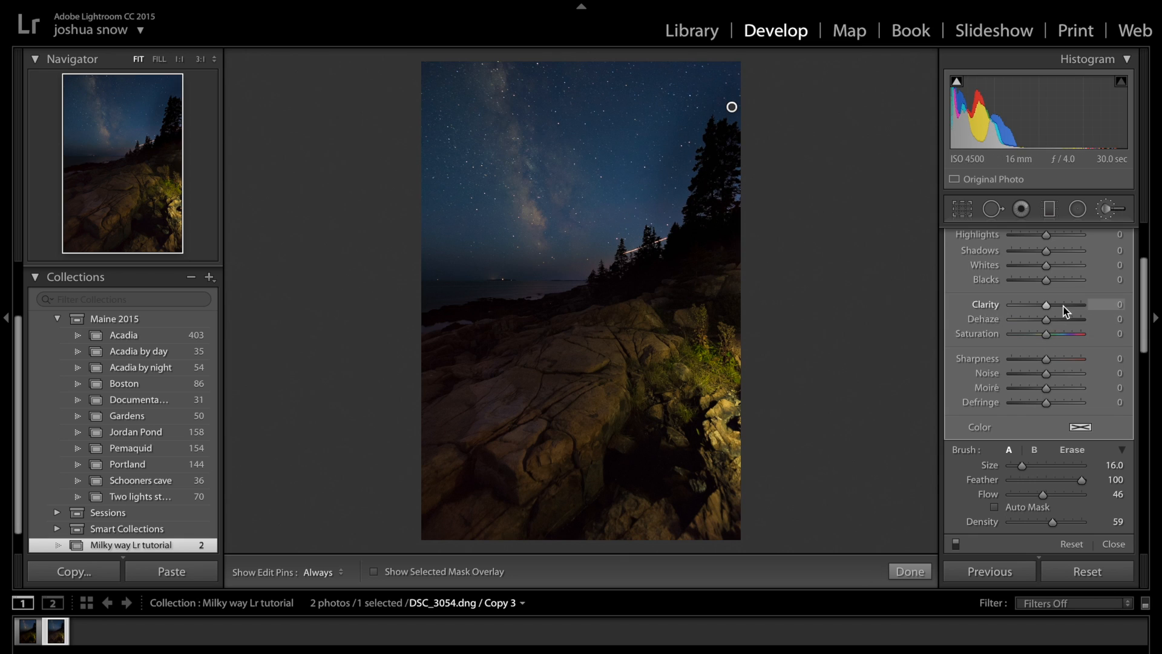
# - Soften the brushed area's darkening to Exposure -1.11, check it without the edit pin, and finish the brush
pyautogui.scroll(2, 1065, 308)
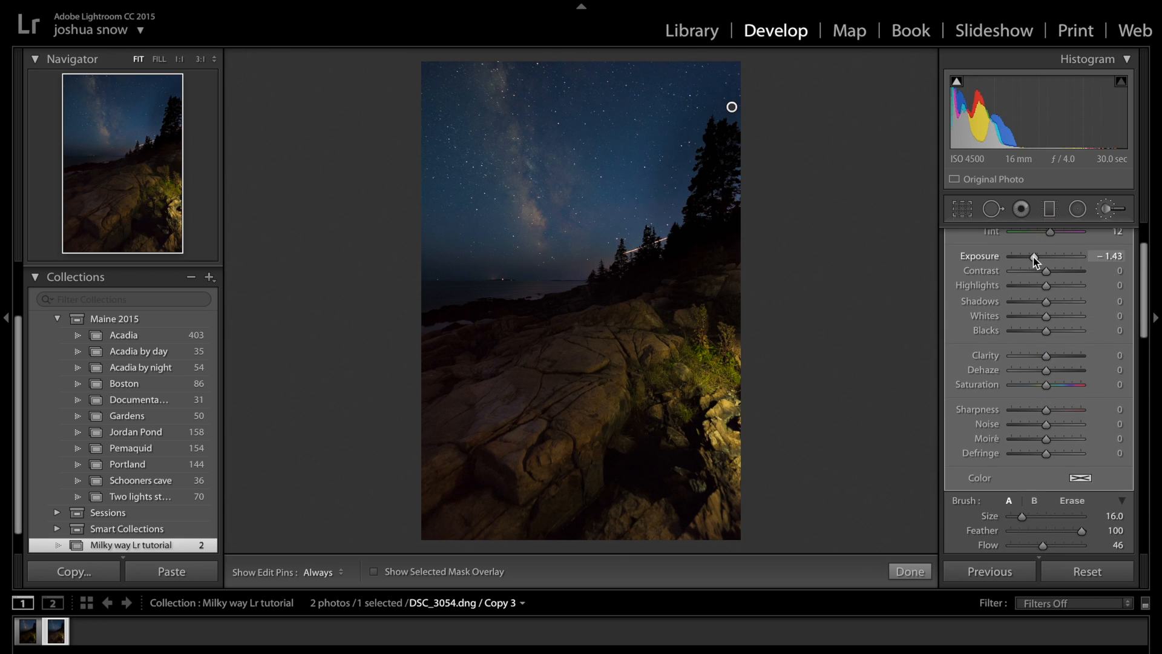
pyautogui.moveTo(1033, 258); pyautogui.dragTo(1037, 258)
pyautogui.press('h')
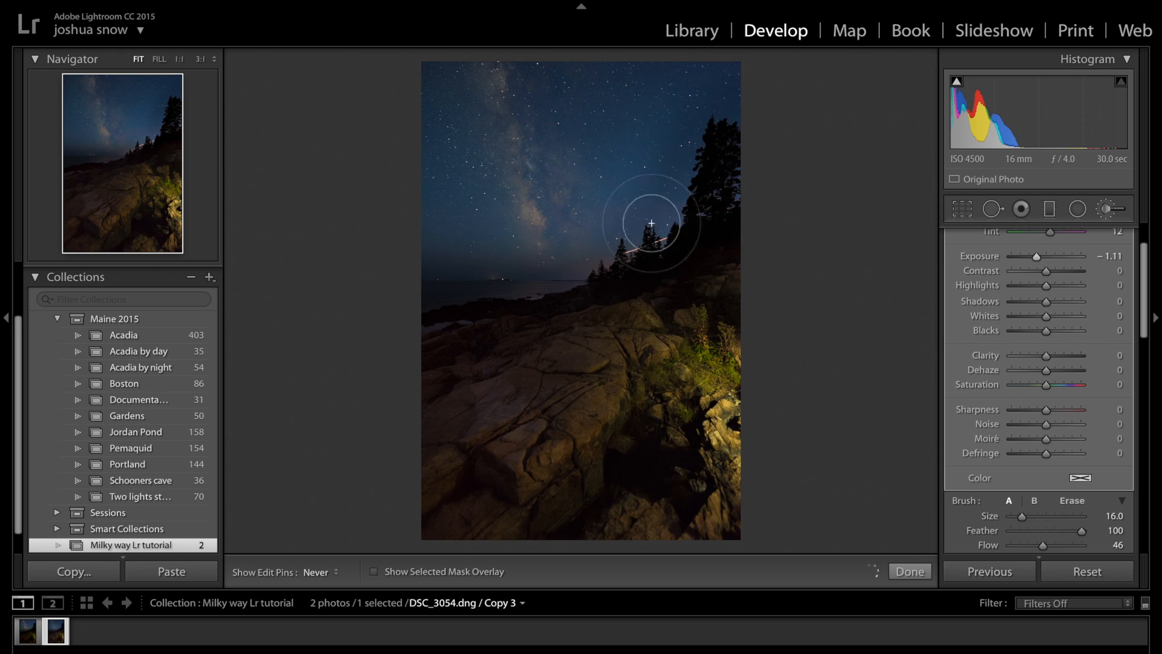
pyautogui.press('h')
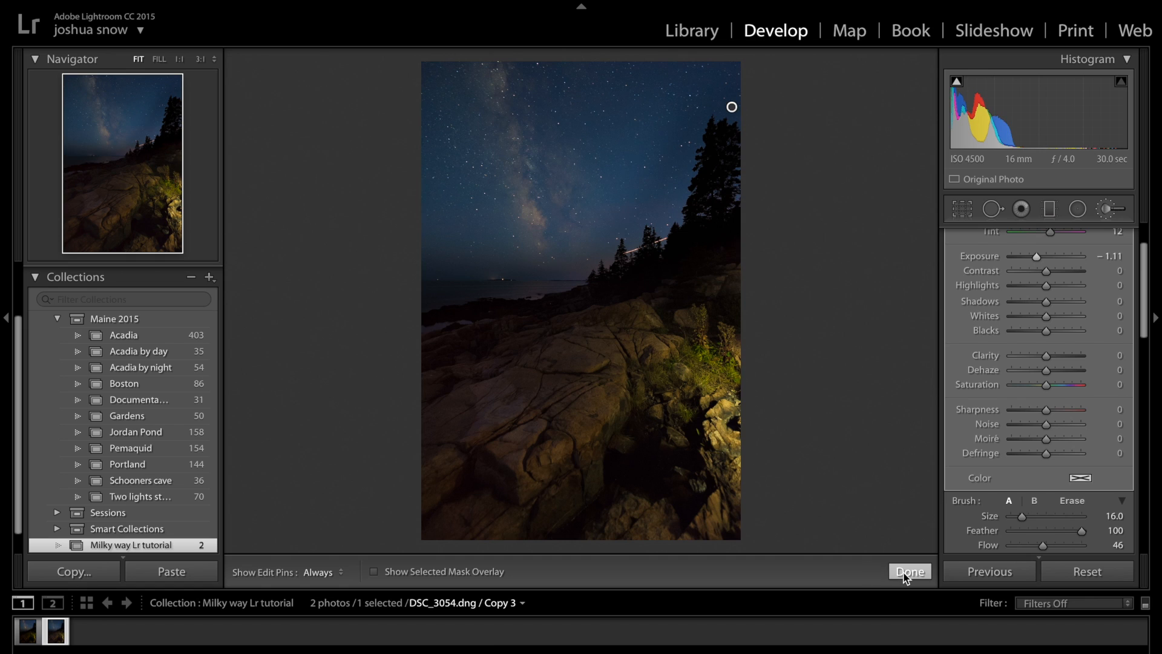
pyautogui.click(910, 572)
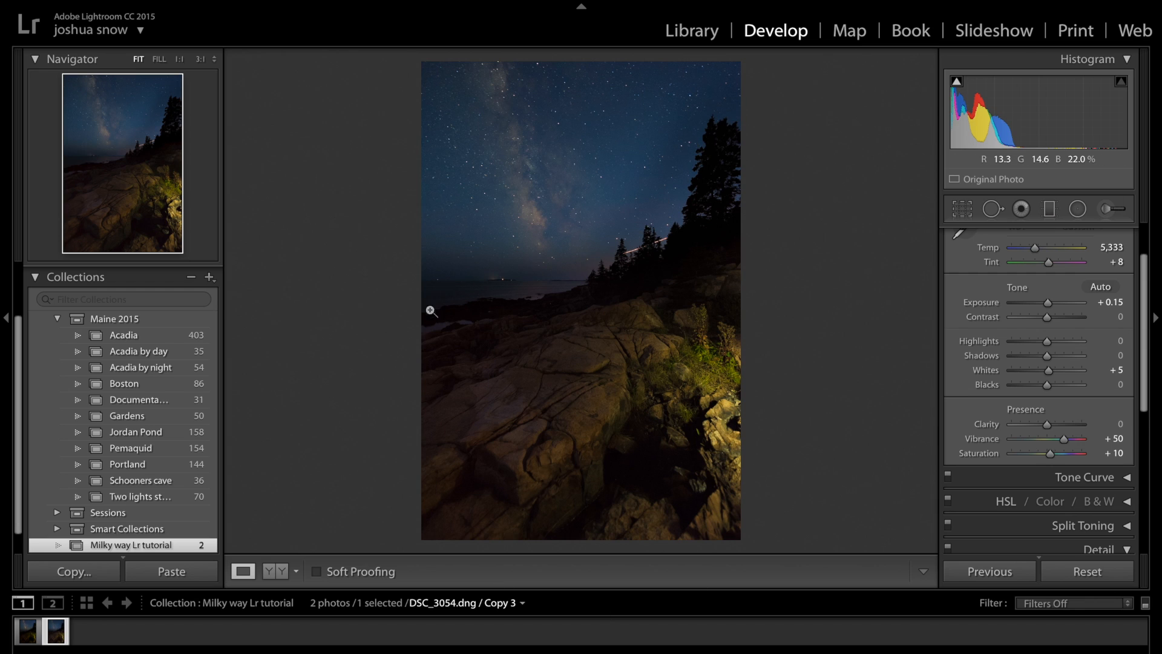
# - Switch repeatedly between DSC_3054.dng and Copy 3 to judge the brushed darkening beside the trees, ending on the copy
pyautogui.click(28, 635)
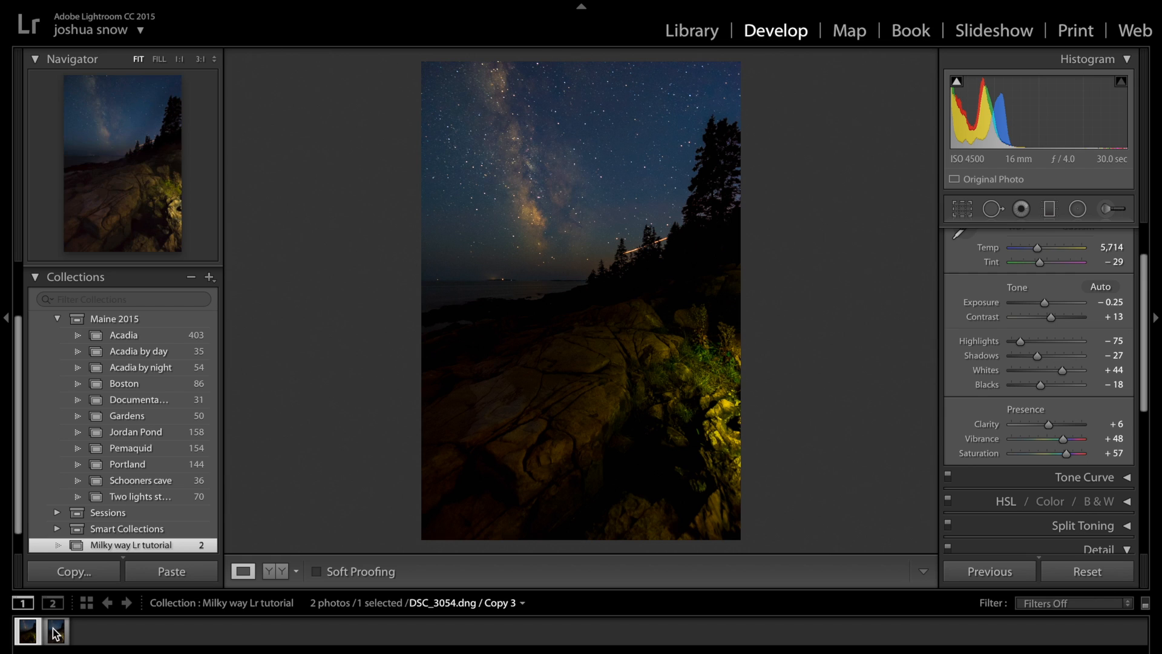
pyautogui.click(53, 628)
pyautogui.click(33, 628)
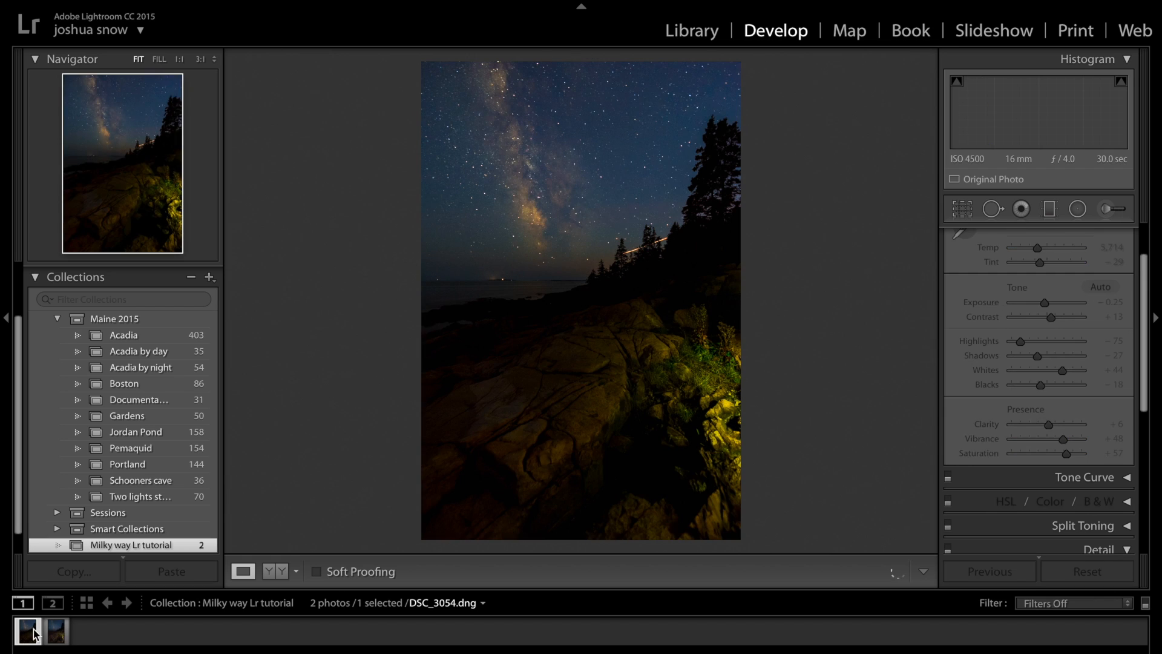
pyautogui.click(56, 633)
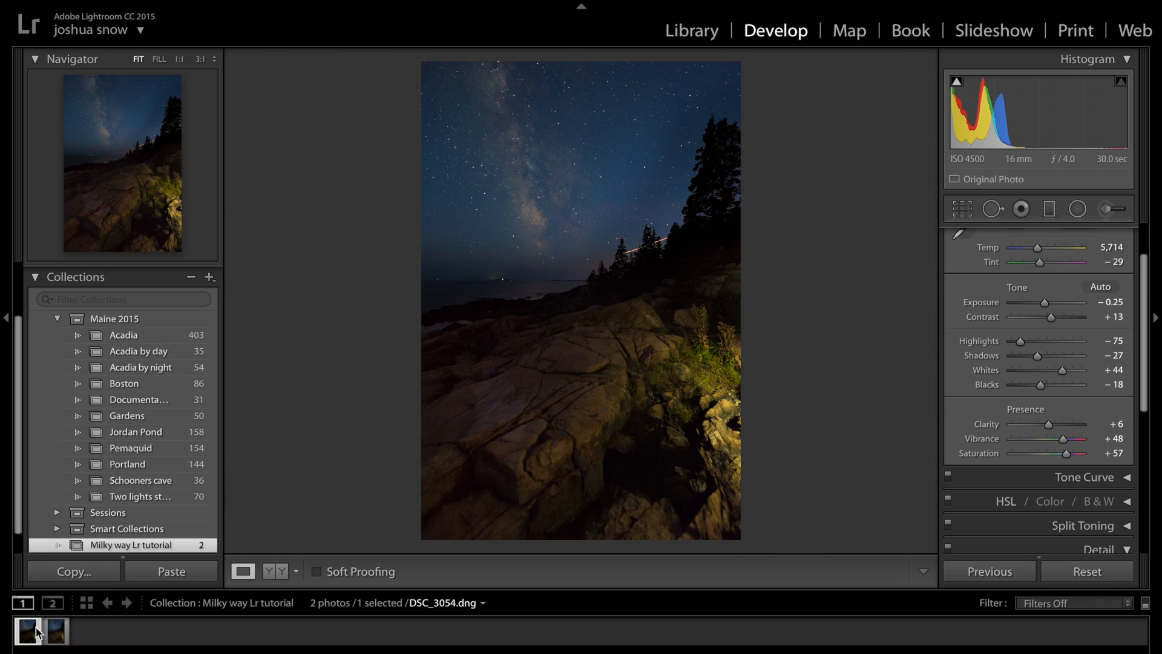
pyautogui.click(55, 635)
pyautogui.click(31, 631)
pyautogui.click(56, 630)
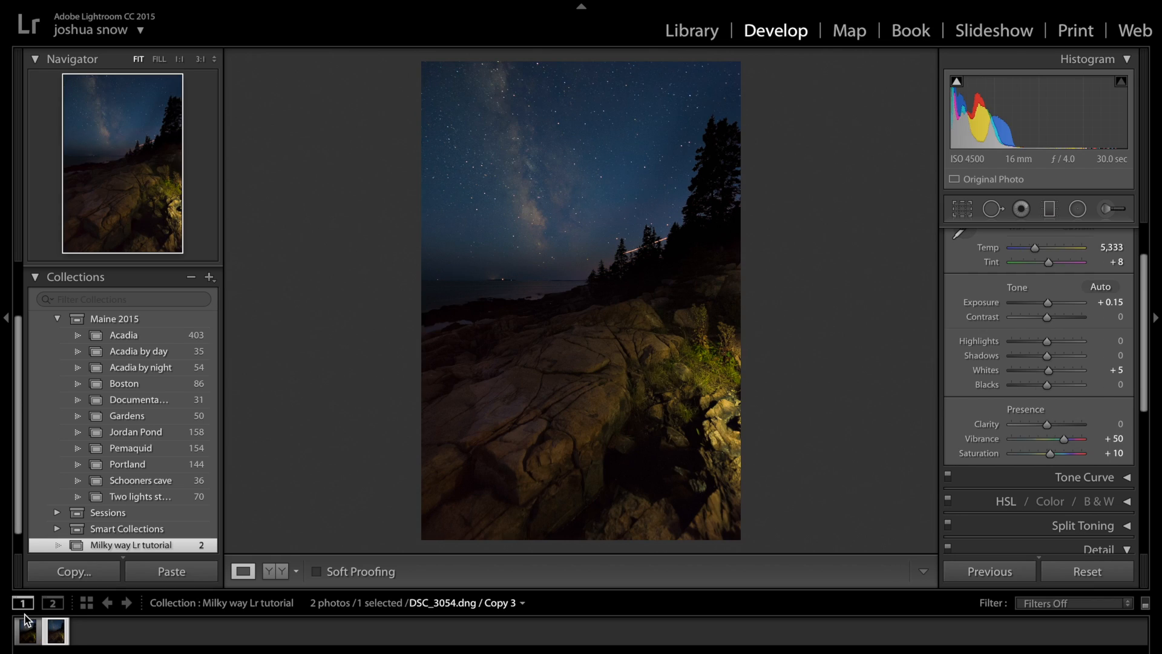
pyautogui.click(32, 627)
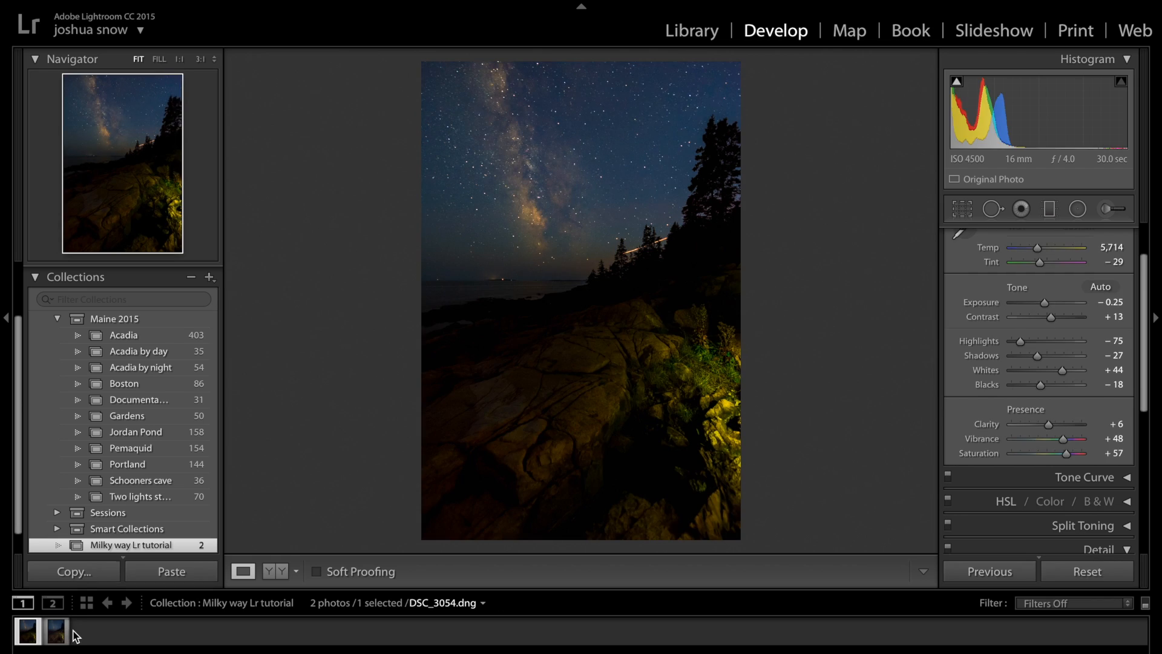
pyautogui.click(75, 634)
pyautogui.click(26, 632)
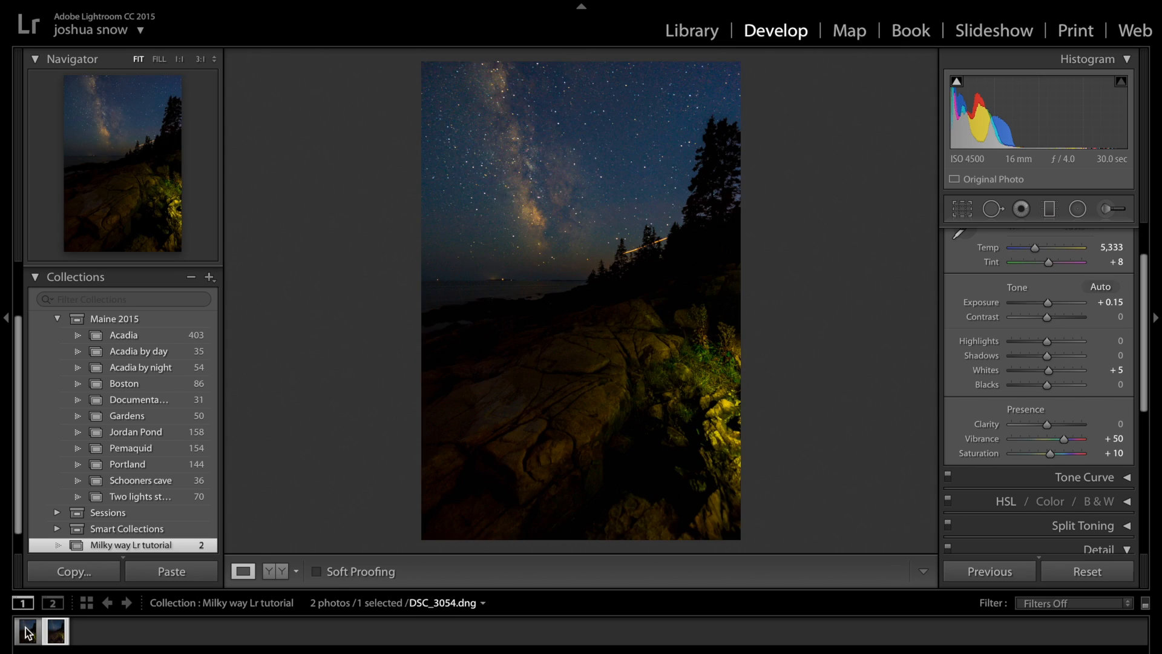
pyautogui.click(62, 639)
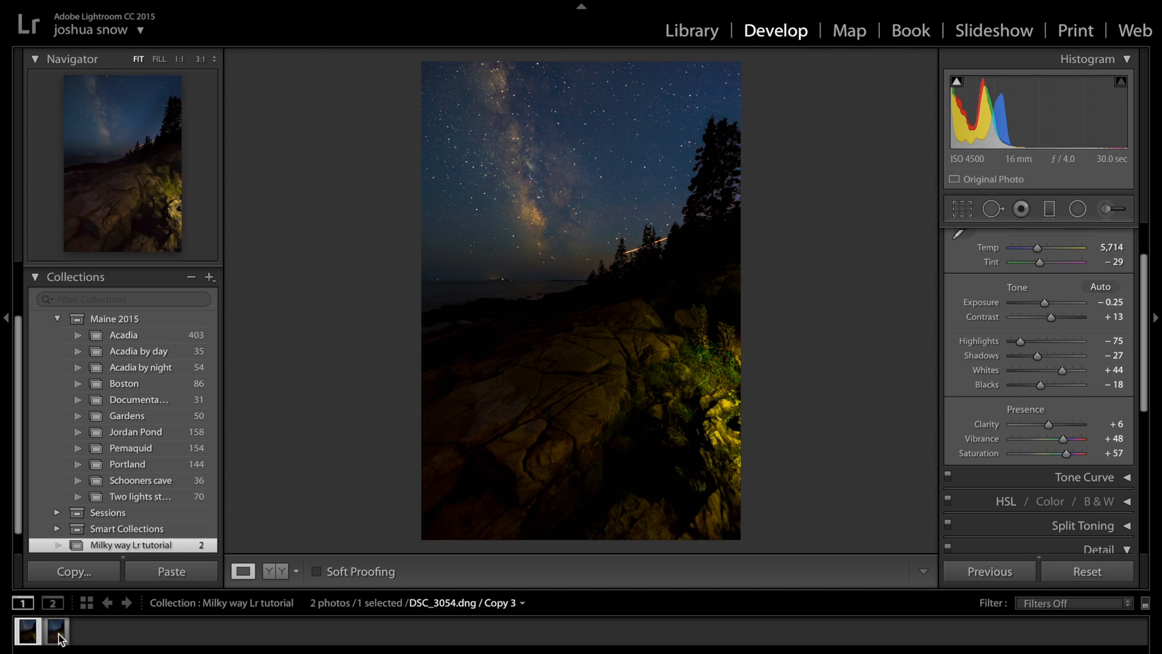
# - Reselect the brush adjustment above the tall tree, raise its Exposure slightly, and finish the brush
pyautogui.click(1103, 208)
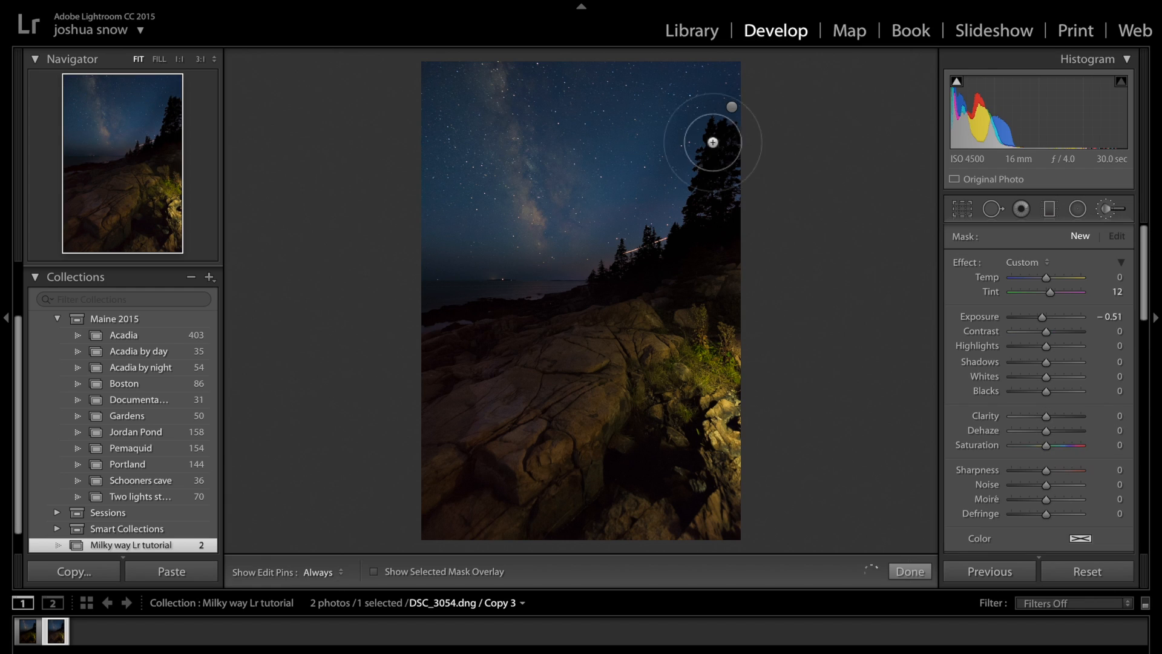
pyautogui.click(732, 109)
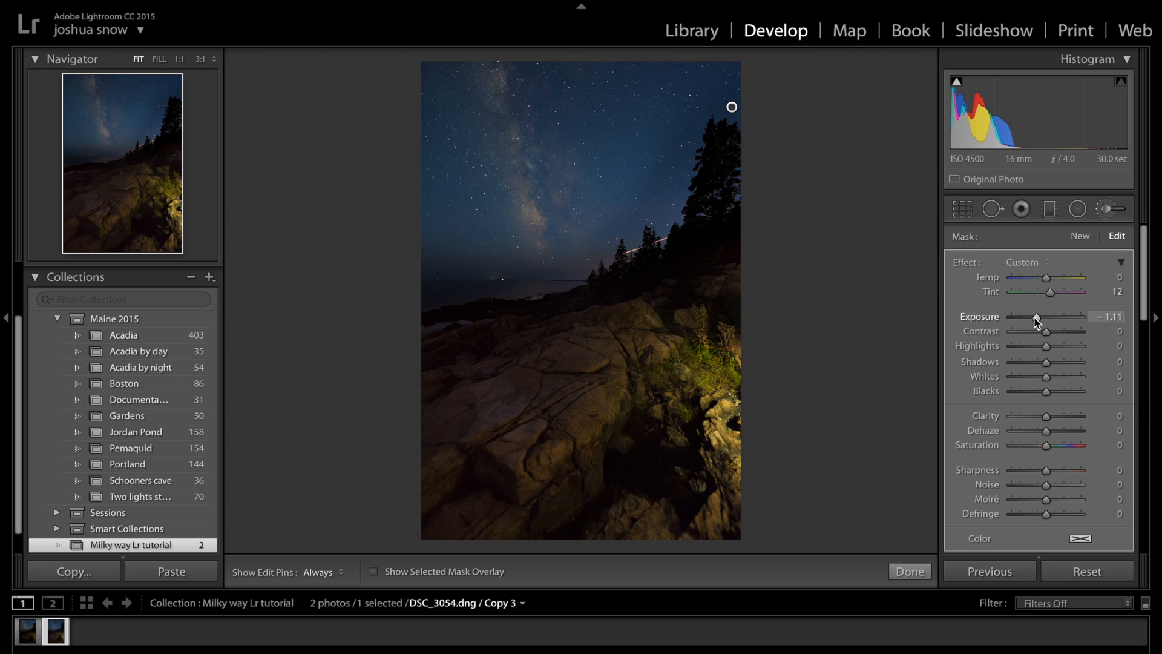
pyautogui.moveTo(1034, 317); pyautogui.dragTo(1038, 318)
pyautogui.click(905, 572)
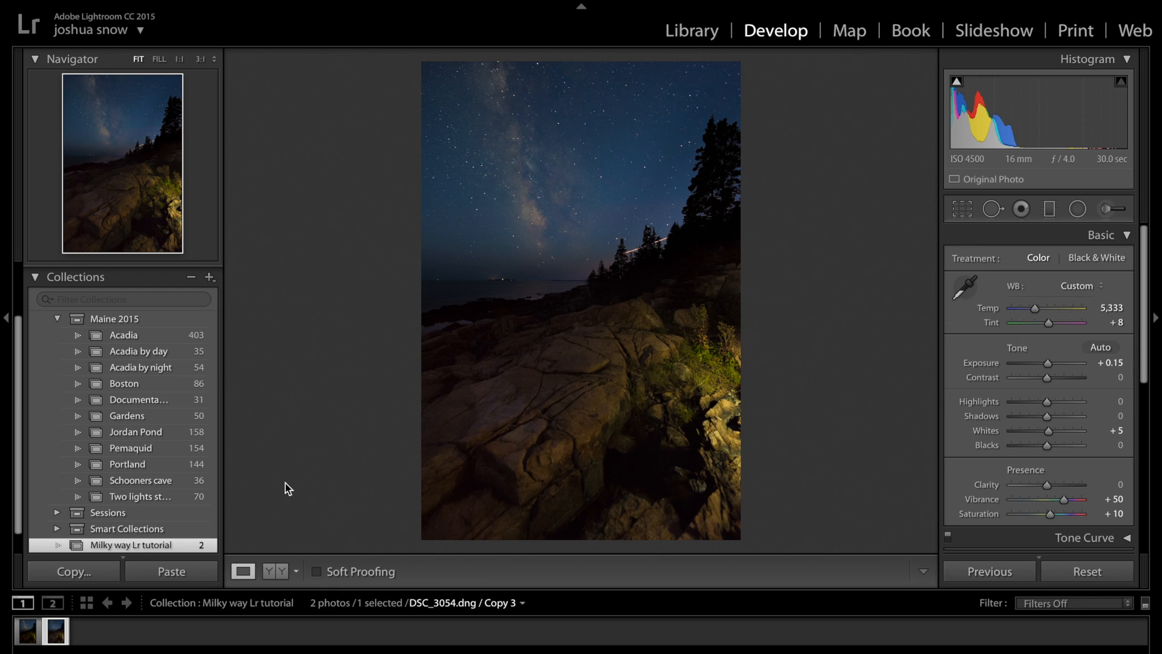
# - Compare Copy 3 with its lightened brush adjustment against DSC_3054.dng
pyautogui.click(49, 635)
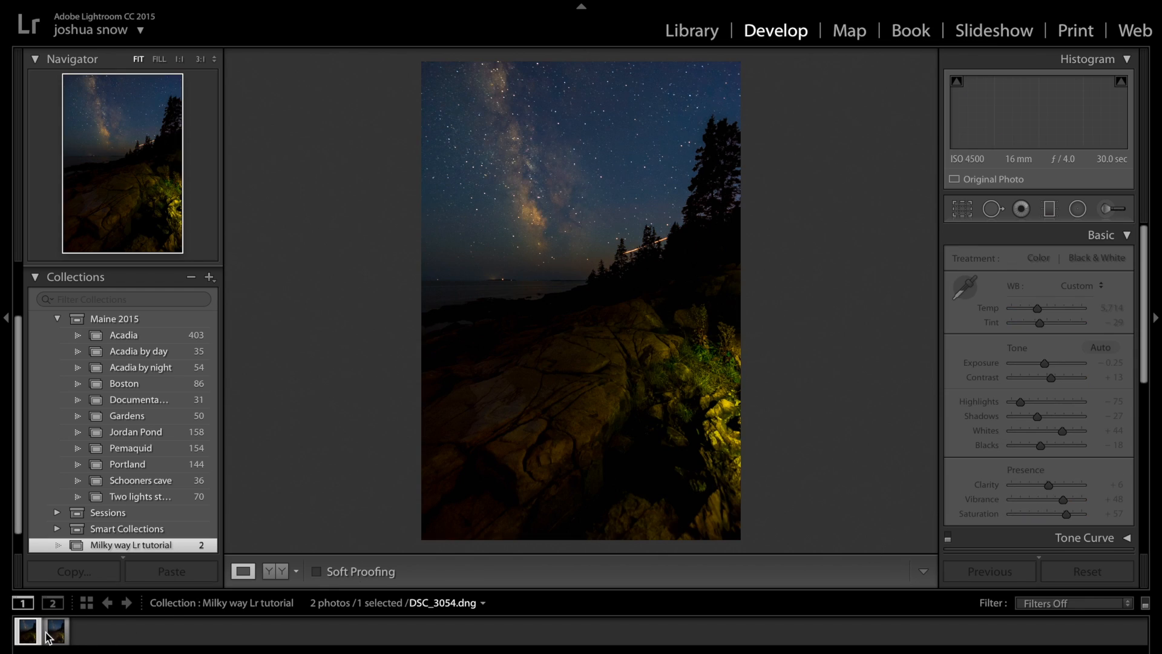
pyautogui.click(26, 633)
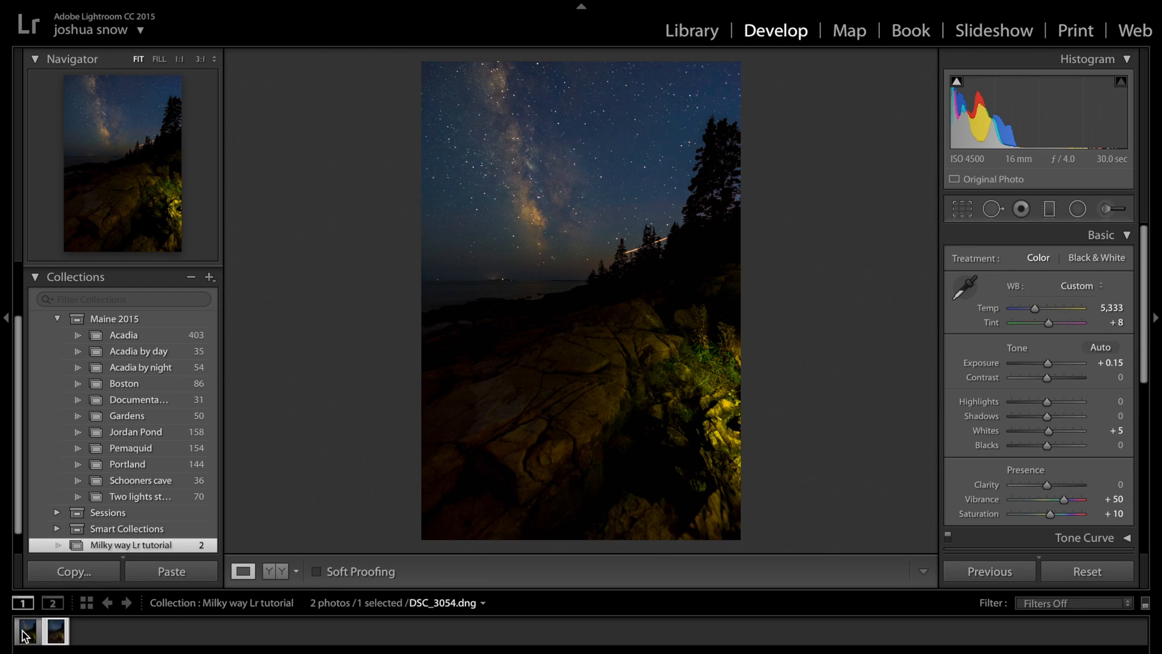
pyautogui.click(56, 633)
# - Select both DSC_3054.dng and its virtual copy, and open them together as layers in Photoshop
pyautogui.hotkey('ctrl', 'a')
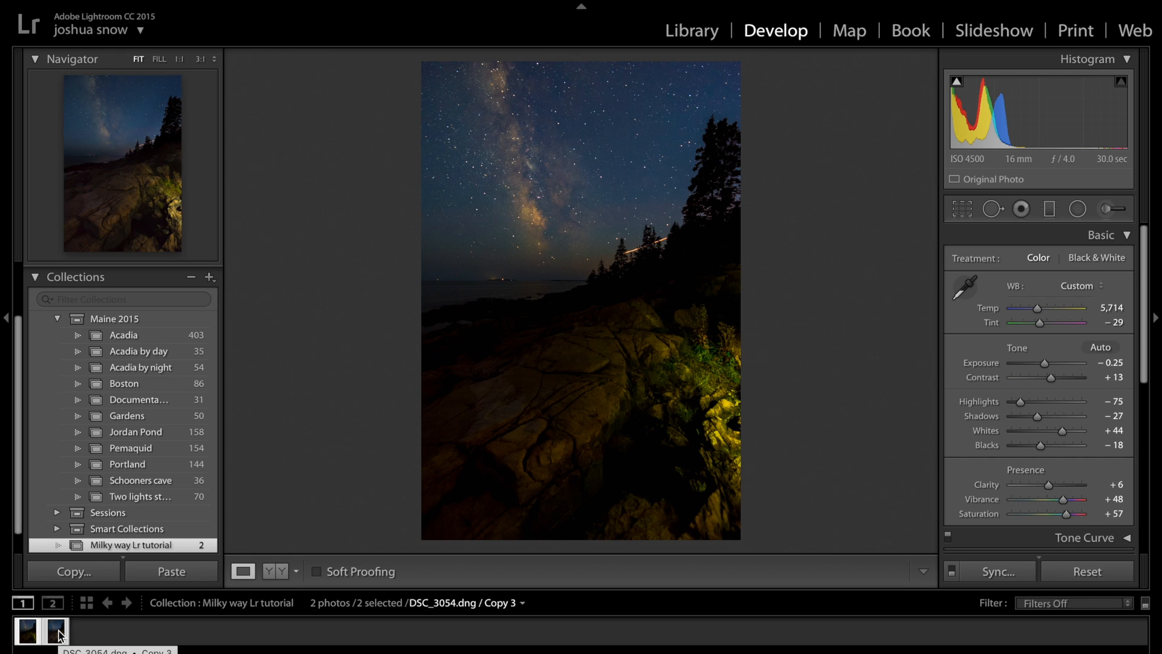
pyautogui.rightClick(60, 634)
pyautogui.moveTo(113, 363)
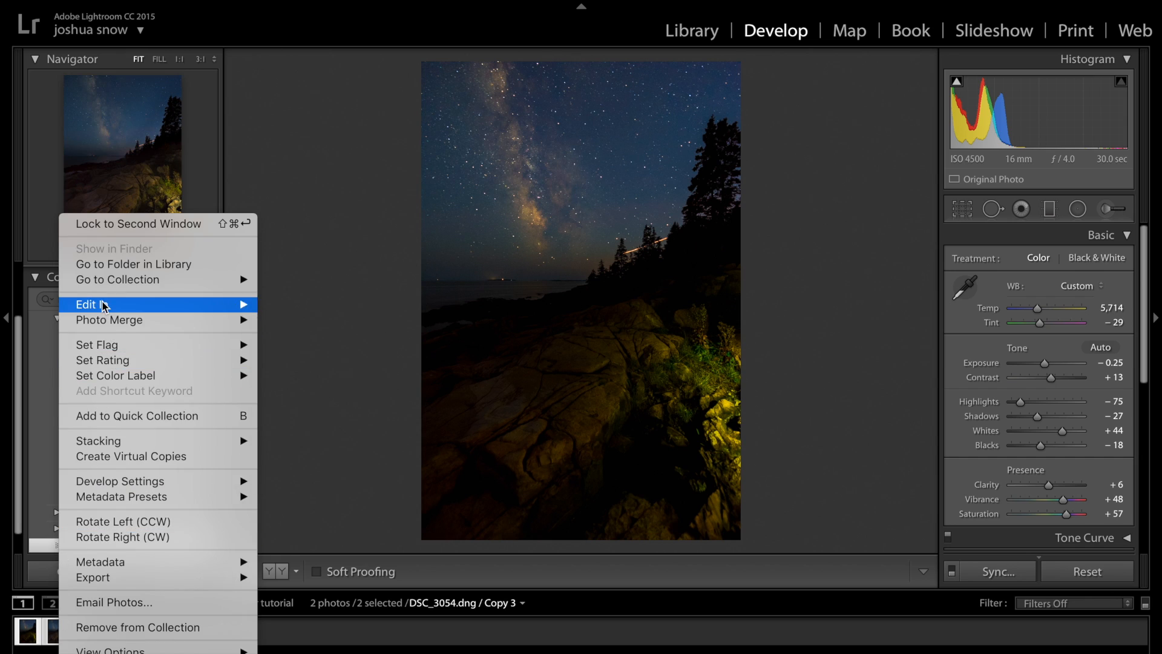
pyautogui.moveTo(137, 304)
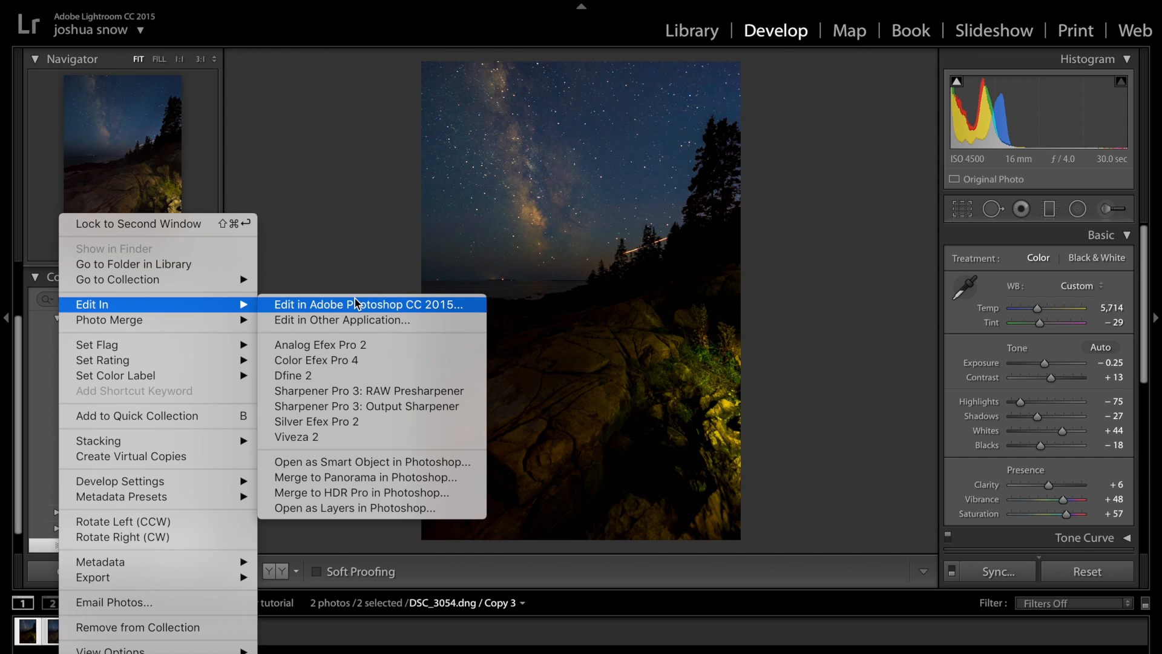
pyautogui.click(357, 507)
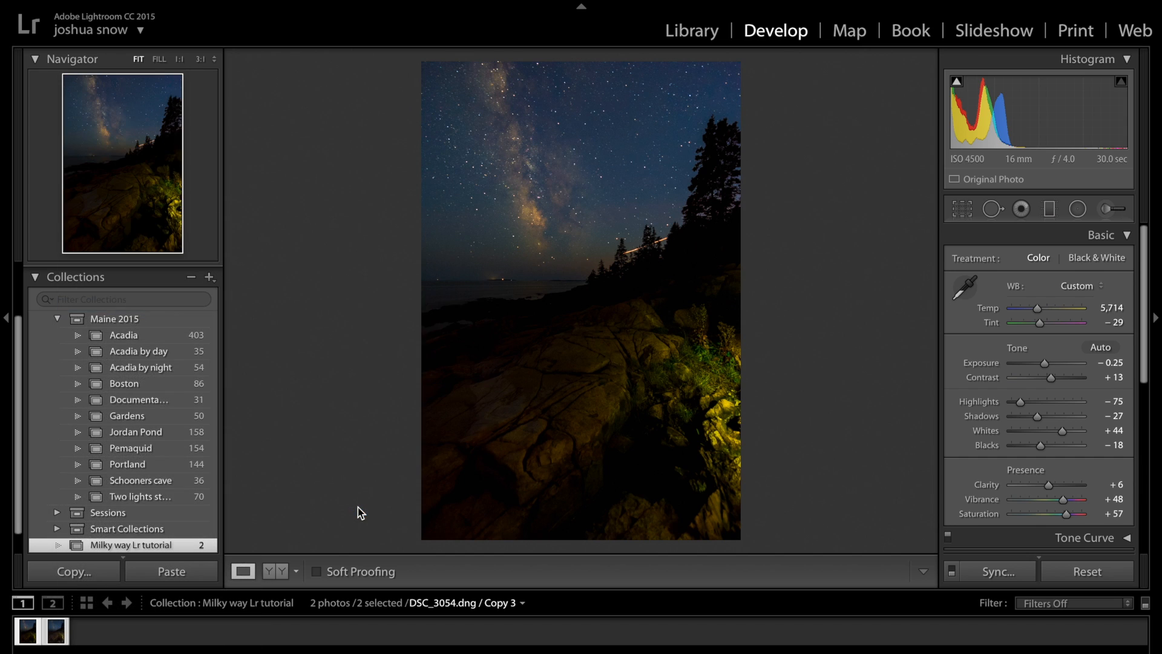
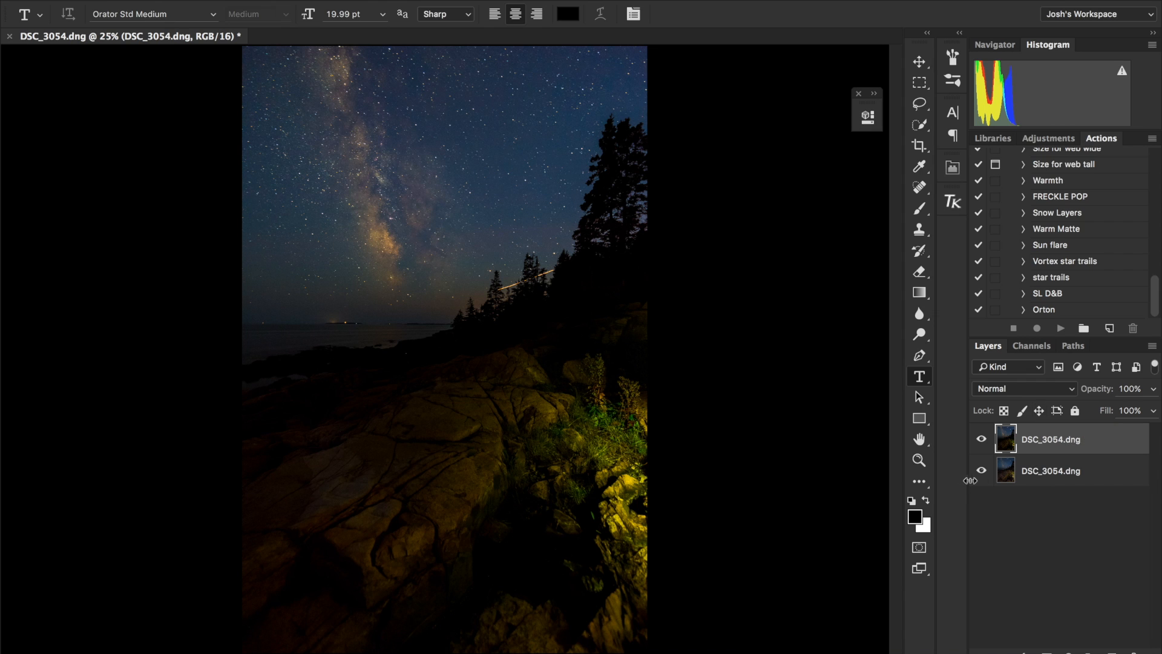
# - Toggle the upper DSC_3054.dng layer's visibility repeatedly to compare the two exposures, leaving the layer visible
pyautogui.click(983, 443)
pyautogui.click(983, 443)
pyautogui.click(983, 443)
pyautogui.click(982, 442)
pyautogui.click(982, 442)
pyautogui.click(983, 442)
pyautogui.click(983, 442)
pyautogui.click(982, 443)
pyautogui.click(983, 443)
pyautogui.click(983, 443)
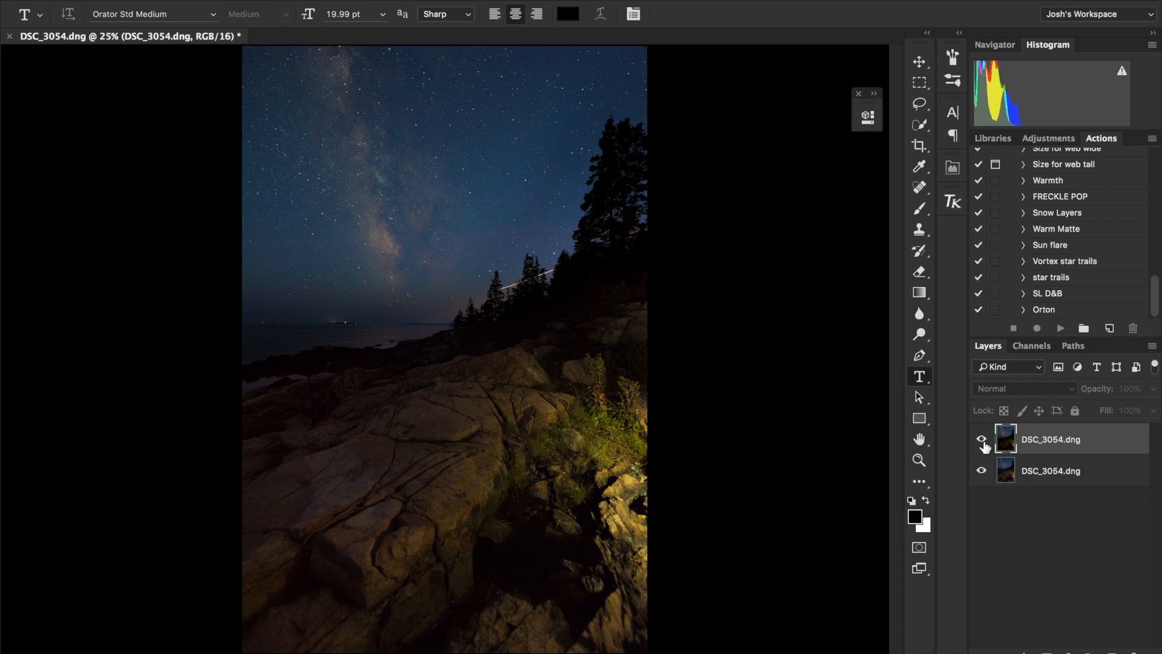
pyautogui.click(982, 443)
pyautogui.click(983, 442)
pyautogui.click(983, 442)
pyautogui.click(981, 444)
pyautogui.click(982, 444)
pyautogui.click(981, 444)
pyautogui.click(981, 444)
pyautogui.click(981, 444)
pyautogui.click(982, 444)
pyautogui.click(981, 443)
pyautogui.click(981, 443)
pyautogui.click(981, 443)
pyautogui.click(982, 444)
pyautogui.click(982, 444)
pyautogui.click(982, 443)
pyautogui.click(981, 443)
pyautogui.click(981, 443)
pyautogui.click(982, 443)
pyautogui.click(982, 444)
pyautogui.click(982, 443)
pyautogui.click(982, 444)
pyautogui.click(982, 444)
pyautogui.click(981, 443)
pyautogui.click(982, 444)
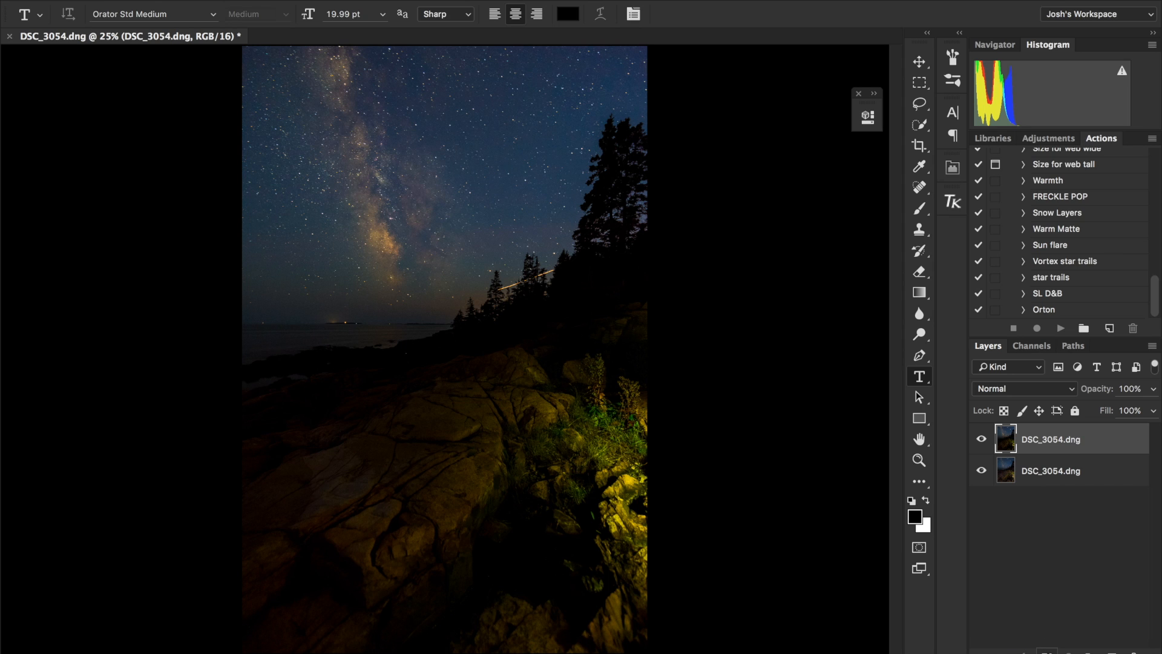
# - Add a black layer mask to the upper DSC_3054.dng layer, and toggle the mask repeatedly to check what it conceals
pyautogui.keyDown('alt'); pyautogui.click(1047, 652); pyautogui.keyUp('alt')
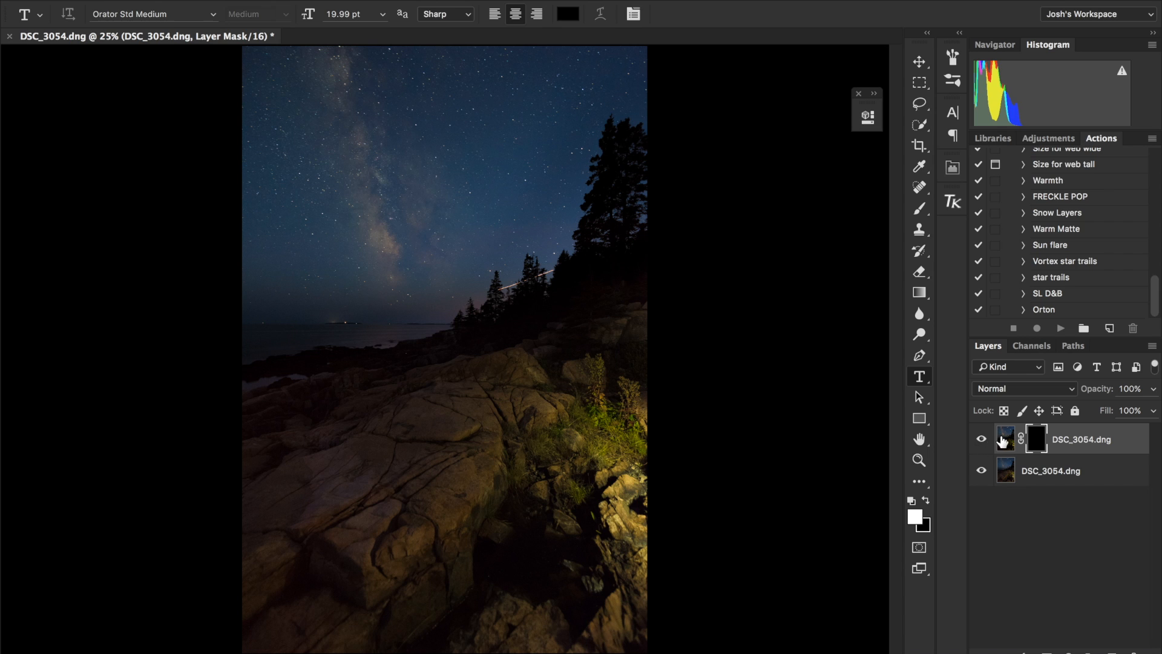
pyautogui.keyDown('shift'); pyautogui.click(1034, 442); pyautogui.keyUp('shift')
pyautogui.keyDown('shift'); pyautogui.click(1035, 441); pyautogui.keyUp('shift')
pyautogui.keyDown('shift'); pyautogui.click(1034, 442); pyautogui.keyUp('shift')
pyautogui.keyDown('shift'); pyautogui.click(1035, 442); pyautogui.keyUp('shift')
pyautogui.keyDown('shift'); pyautogui.click(1035, 442); pyautogui.keyUp('shift')
pyautogui.keyDown('shift'); pyautogui.click(1035, 442); pyautogui.keyUp('shift')
pyautogui.keyDown('shift'); pyautogui.click(1035, 442); pyautogui.keyUp('shift')
pyautogui.keyDown('shift'); pyautogui.click(1034, 441); pyautogui.keyUp('shift')
pyautogui.keyDown('shift'); pyautogui.click(1035, 442); pyautogui.keyUp('shift')
pyautogui.keyDown('shift'); pyautogui.click(1035, 444); pyautogui.keyUp('shift')
pyautogui.click(981, 443)
pyautogui.click(981, 442)
# - Show the image's color channels and select the Green channel for examination
pyautogui.press('super+minus')
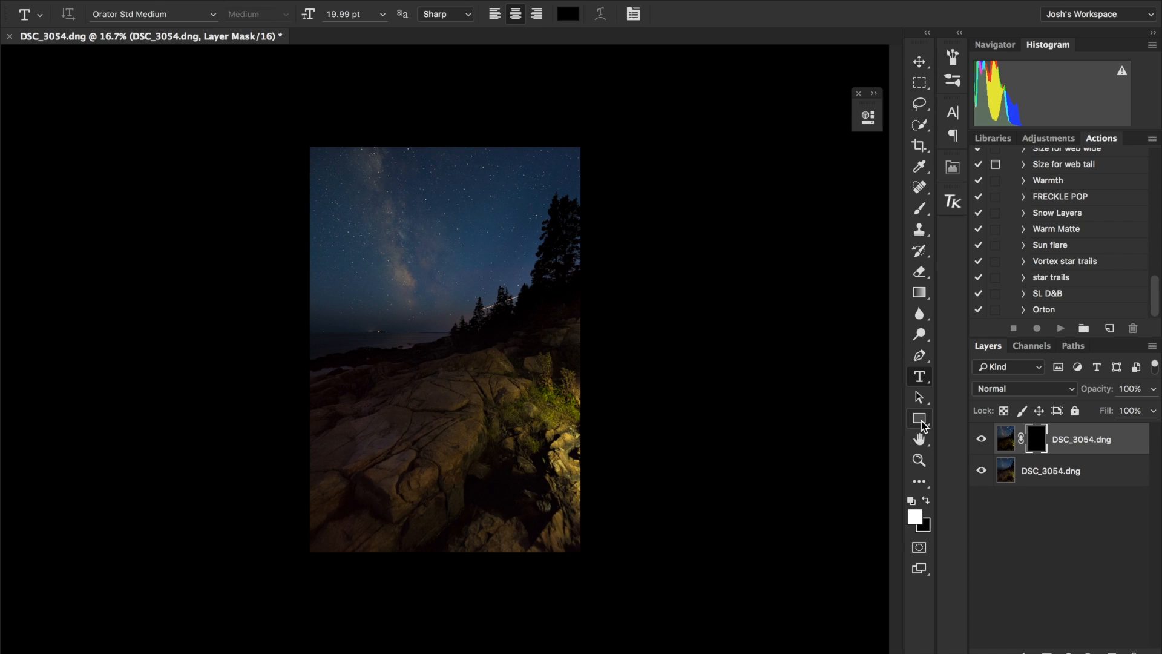
pyautogui.click(1030, 346)
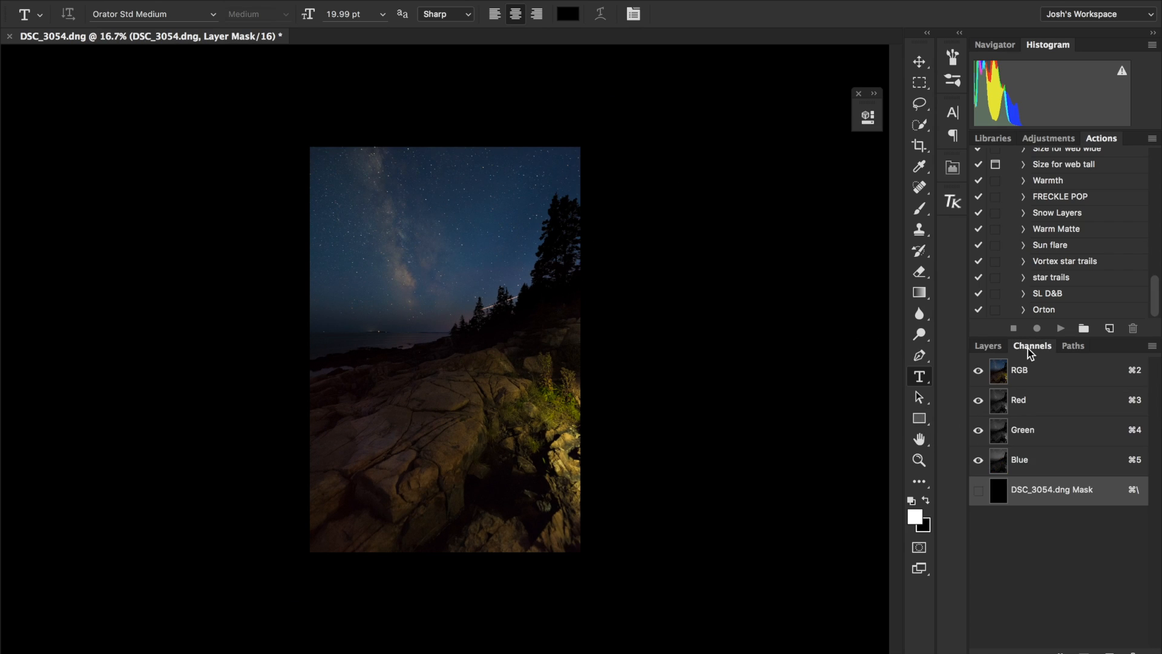
pyautogui.click(1005, 416)
pyautogui.click(1001, 430)
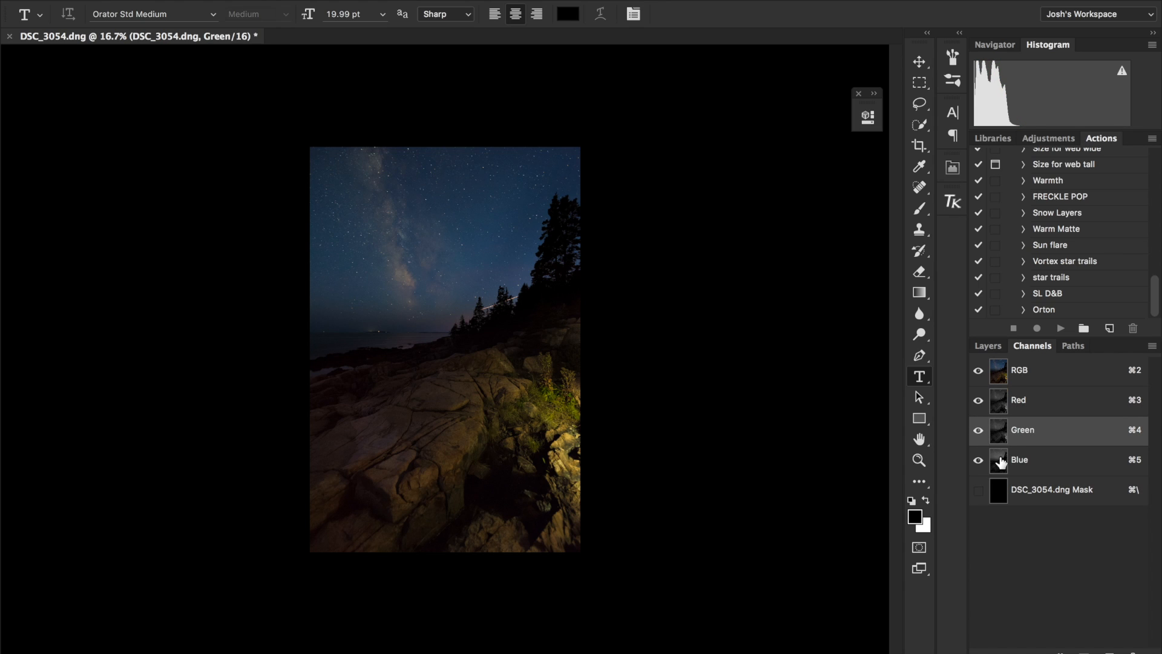
# - Compare the Red, Green and Blue channels of the night photo and check the layer stack
pyautogui.click(1000, 462)
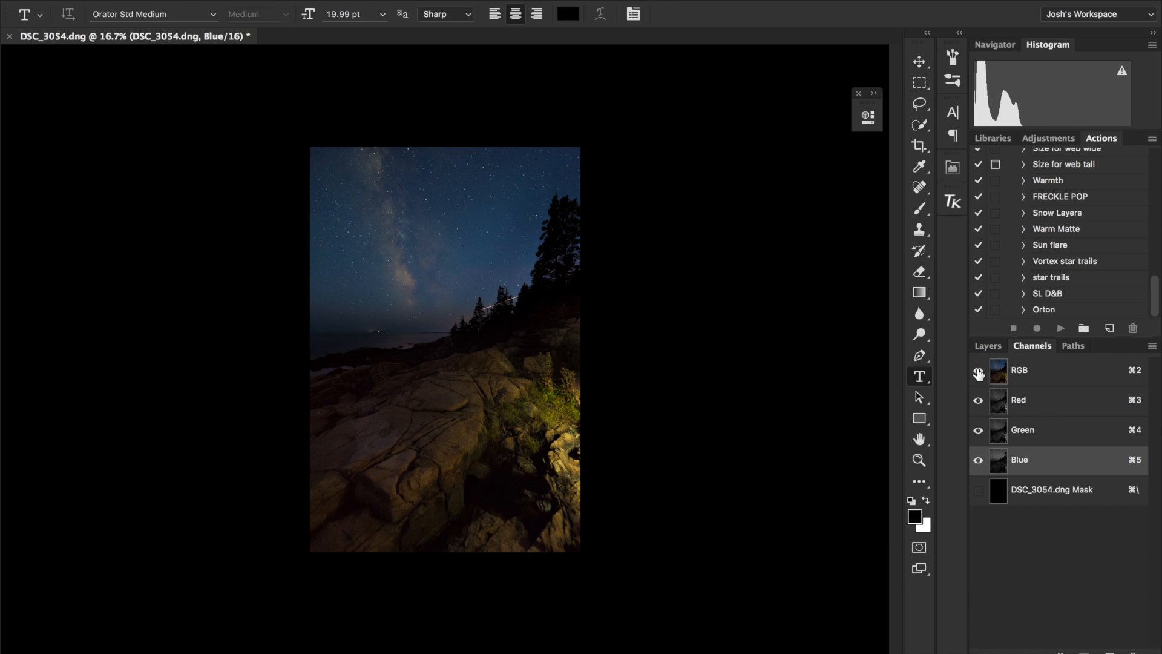
pyautogui.click(998, 432)
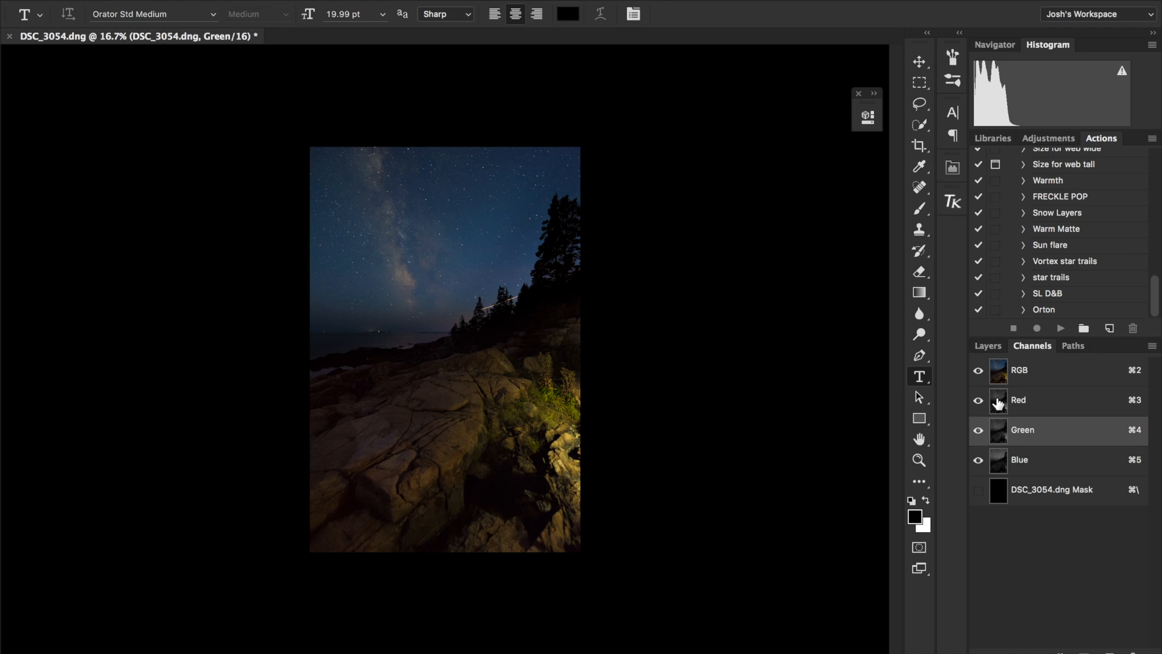
pyautogui.click(998, 402)
pyautogui.click(999, 464)
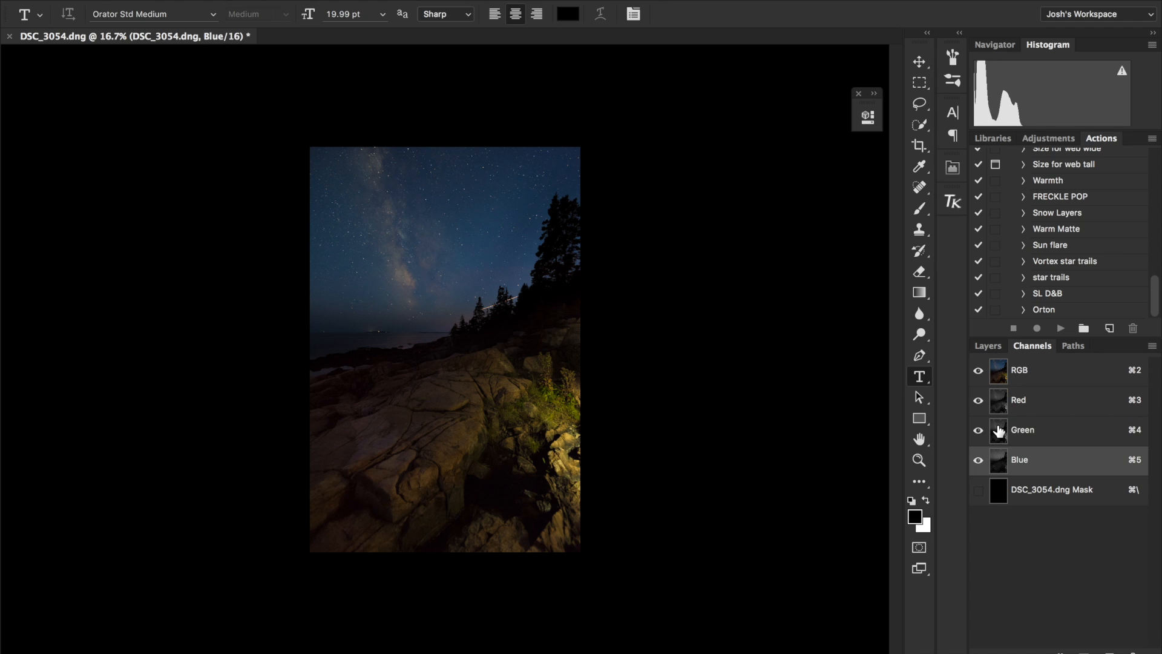
pyautogui.click(1000, 434)
pyautogui.click(1000, 464)
pyautogui.click(992, 346)
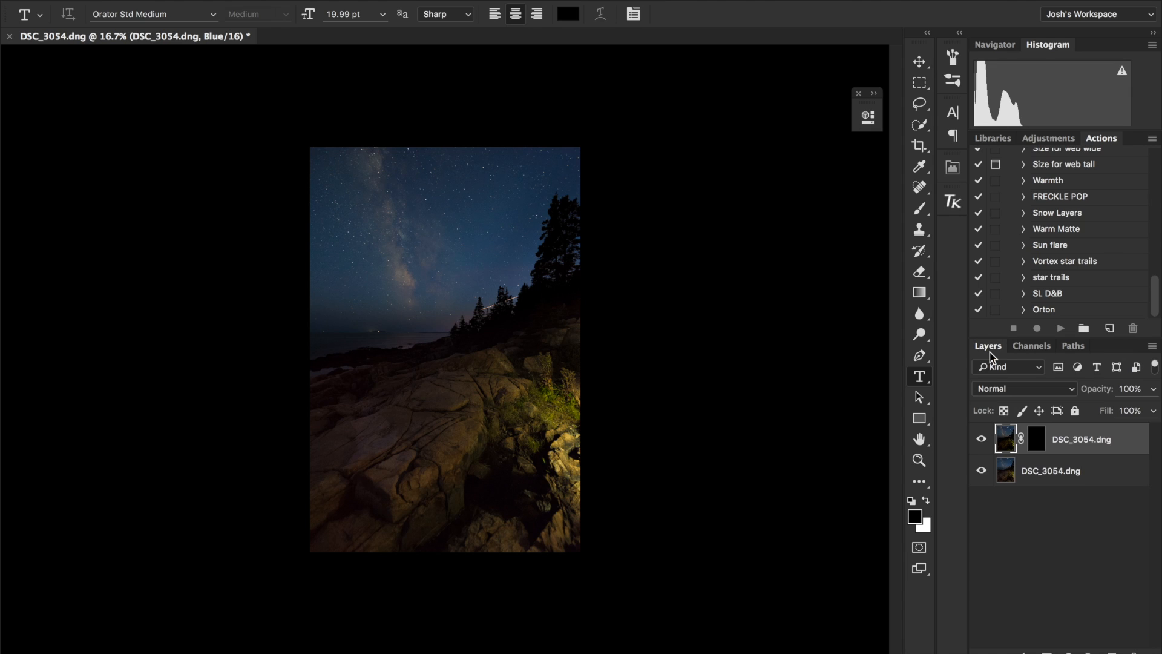
pyautogui.click(1024, 348)
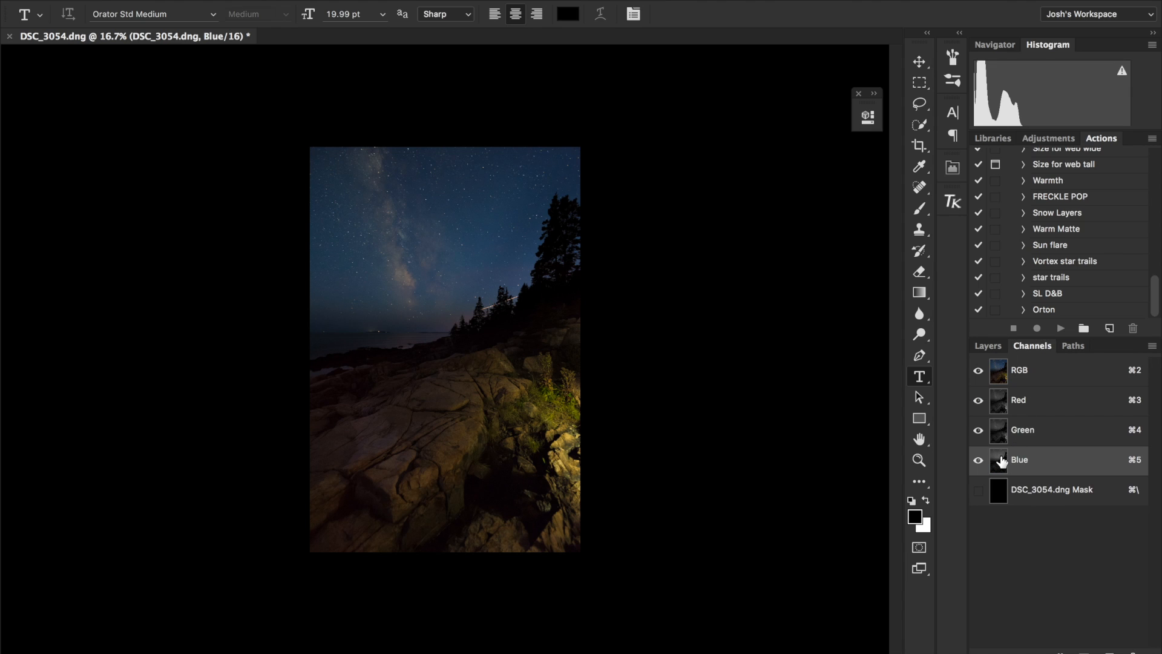
# - Try loading the Blue channel's luminosity as a selection and clear the selection
pyautogui.keyDown('super'); pyautogui.click(1001, 457); pyautogui.keyUp('super')
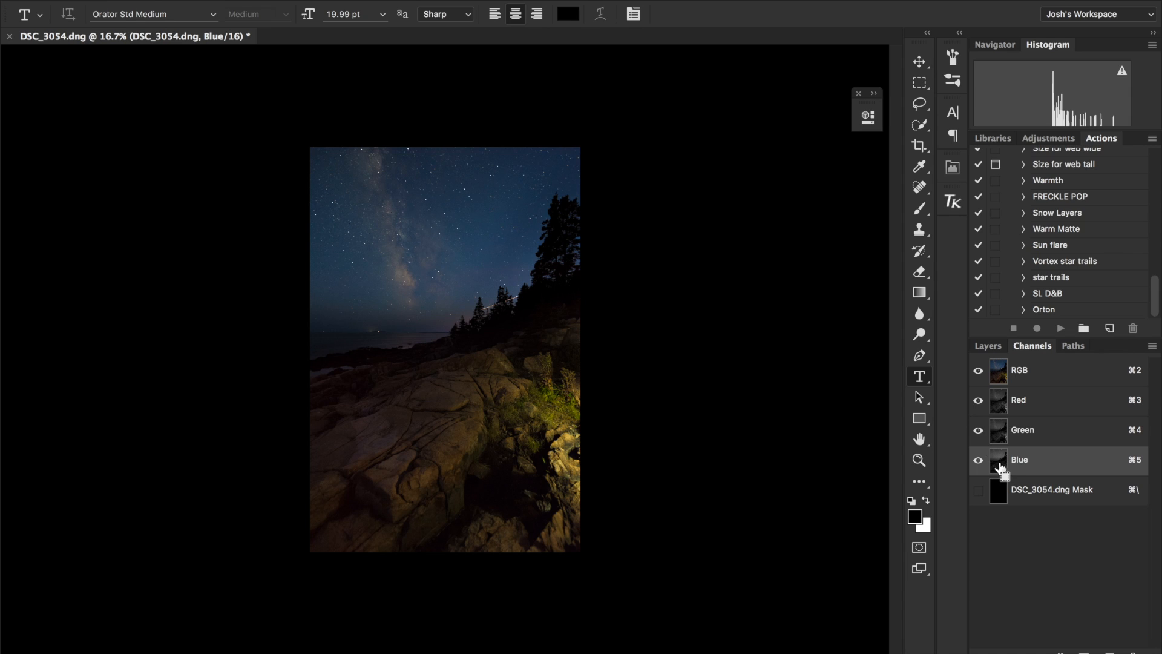
pyautogui.press('super+d')
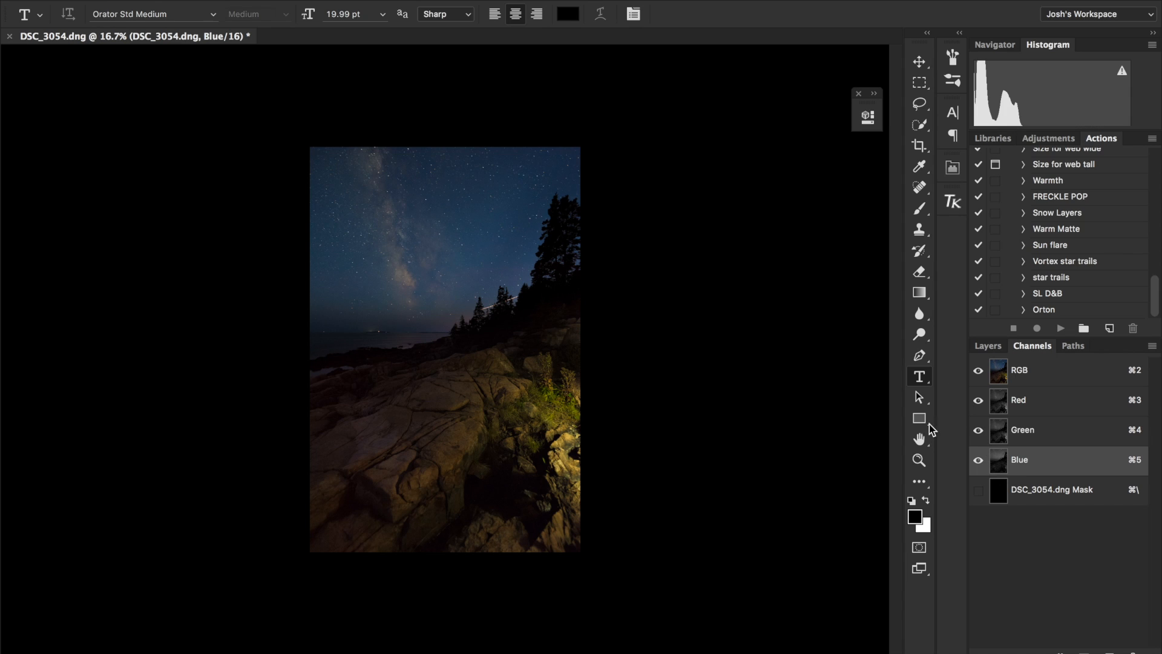
# - Examine the Green, Red and Blue channels again for the strongest separation between sky and foreground
pyautogui.click(1001, 430)
pyautogui.click(1000, 398)
pyautogui.click(1004, 443)
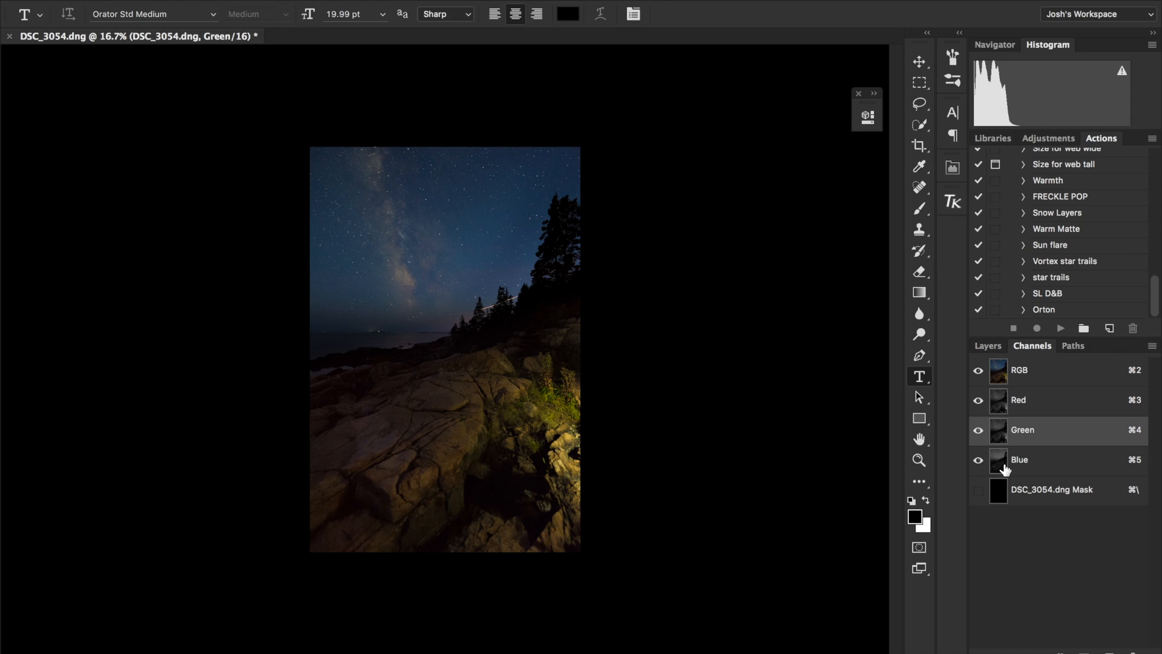
pyautogui.click(1004, 467)
pyautogui.click(1001, 442)
pyautogui.click(1000, 403)
pyautogui.click(1000, 432)
# - Load the Blue channel's luminosity as a selection and save it as a new alpha channel
pyautogui.click(1005, 466)
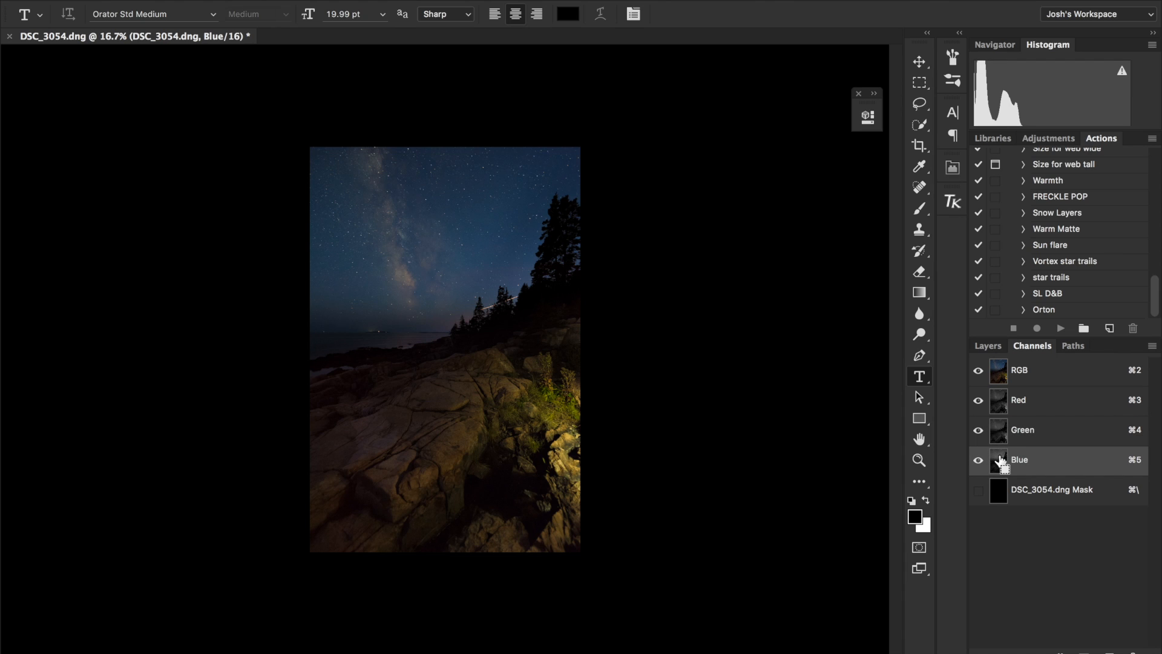
pyautogui.keyDown('super'); pyautogui.click(1000, 460); pyautogui.keyUp('super')
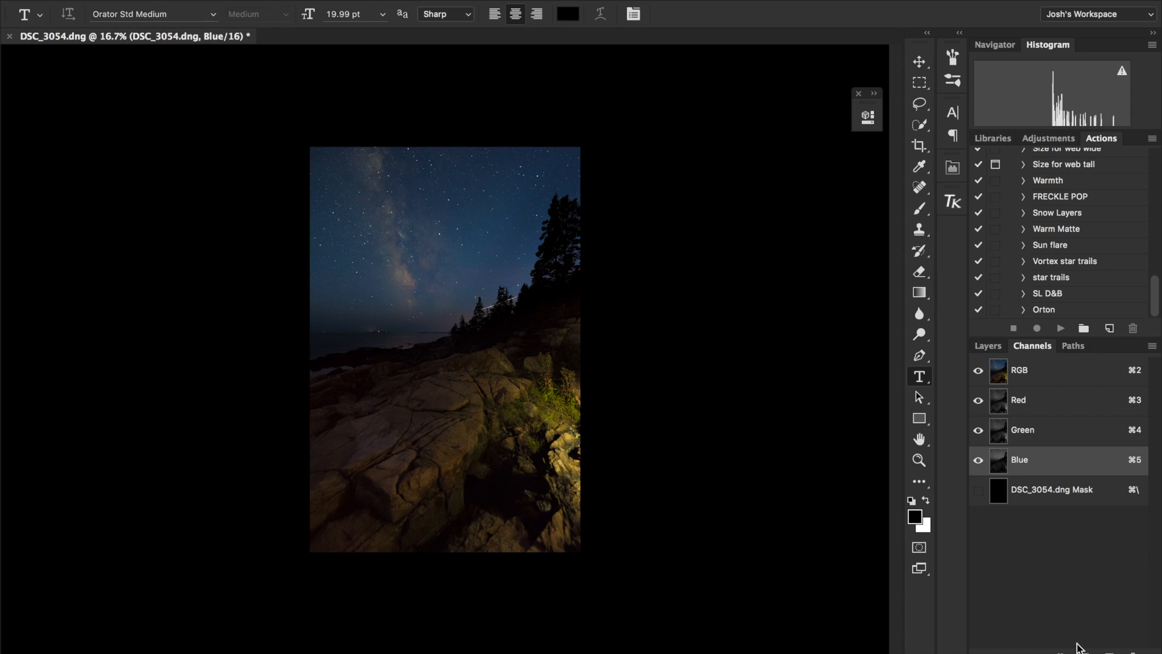
pyautogui.click(1084, 651)
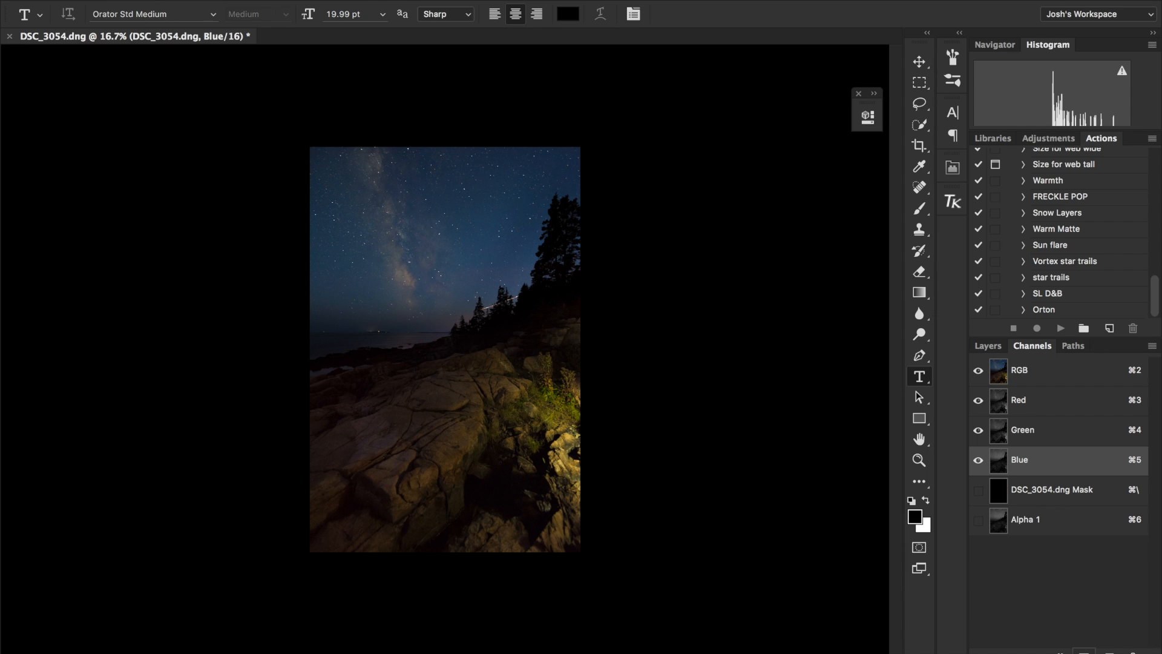
# - Open a Curves adjustment on the Alpha 1 channel
pyautogui.click(999, 528)
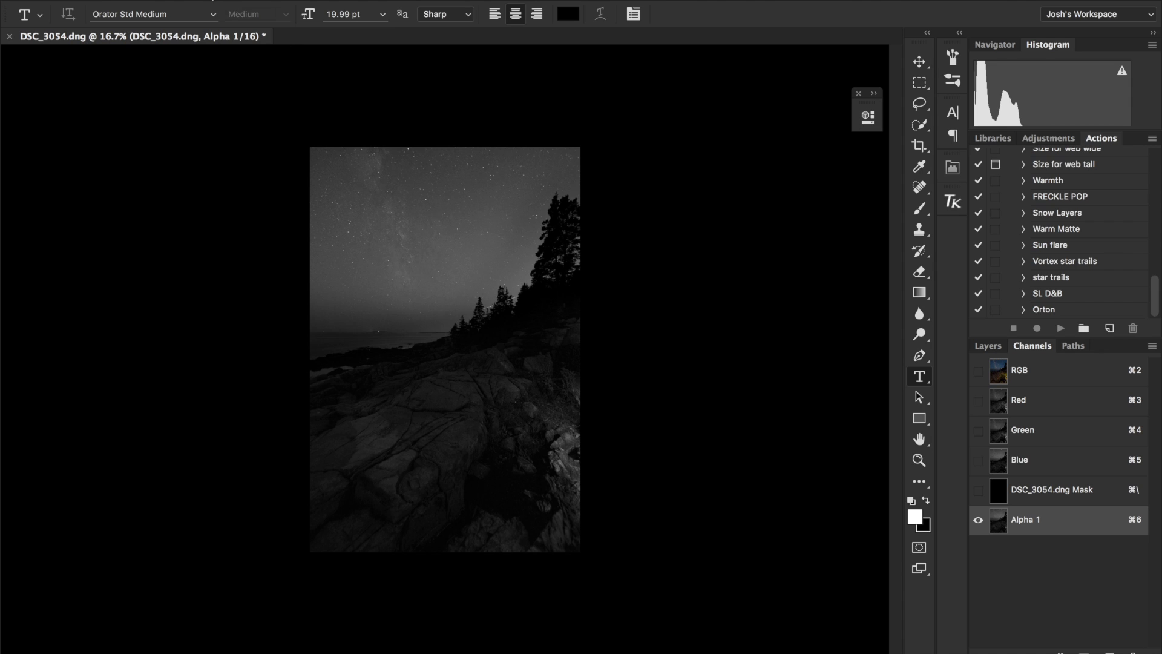
pyautogui.click(179, 0)
pyautogui.moveTo(221, 0)
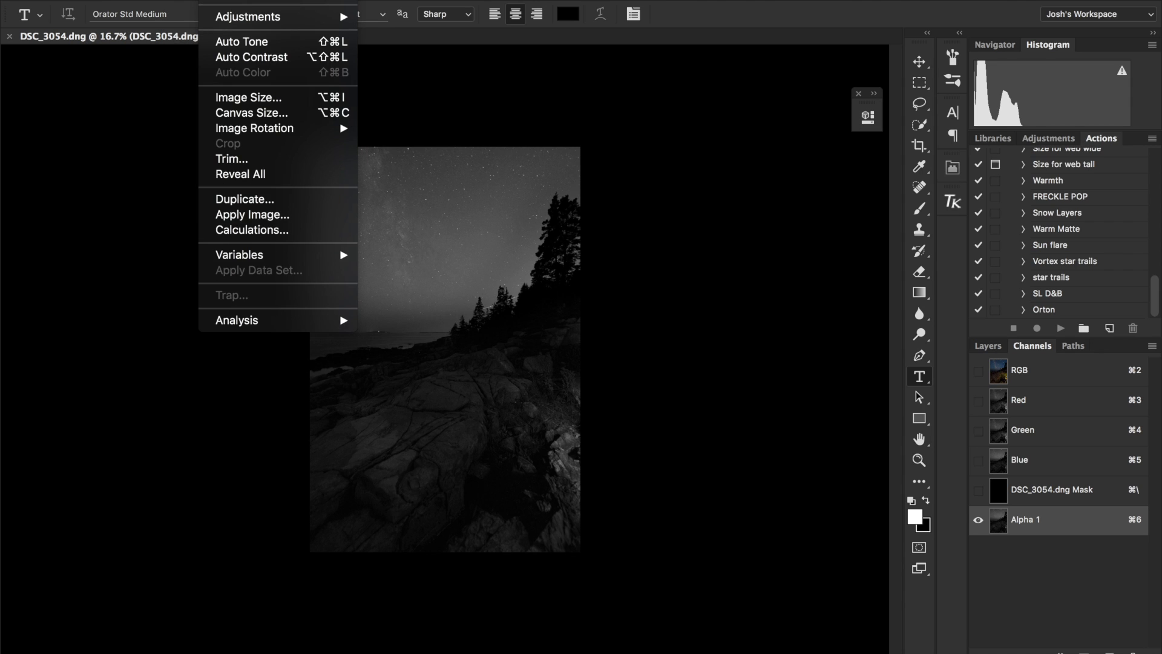
pyautogui.moveTo(255, 27)
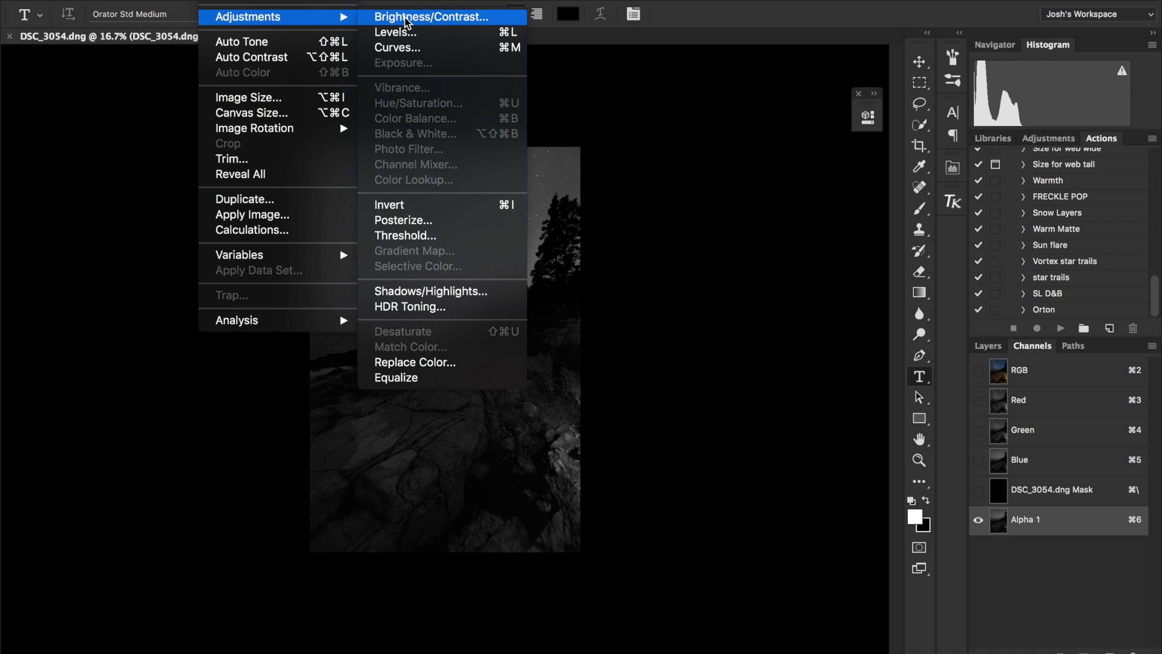
pyautogui.click(402, 48)
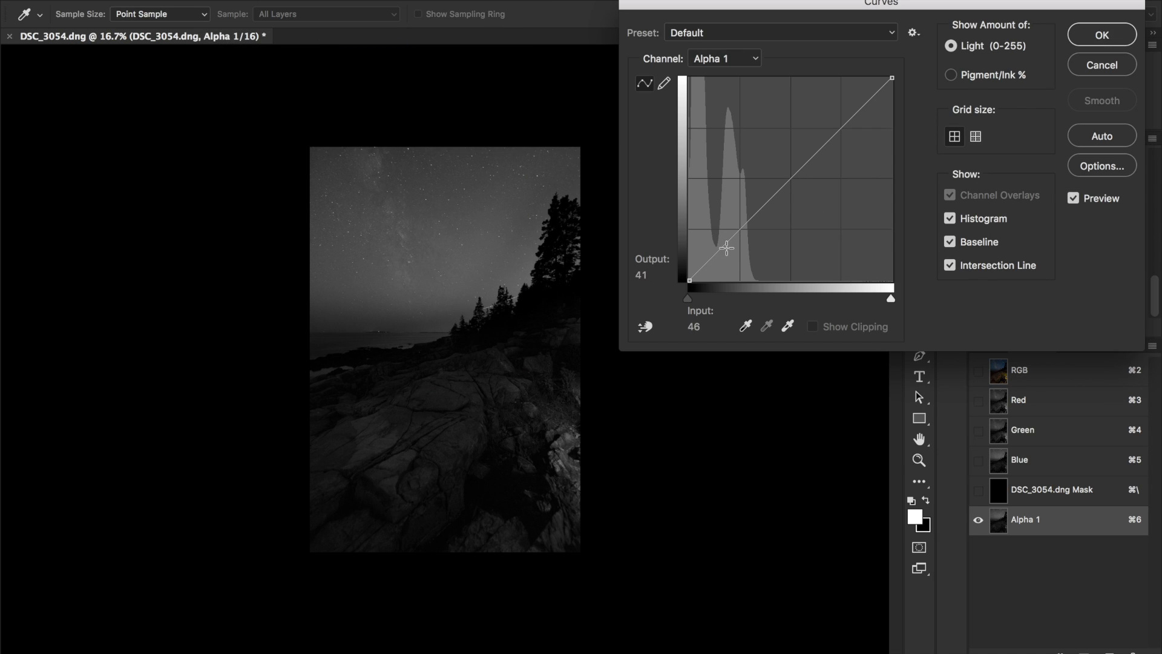
pyautogui.click(726, 248)
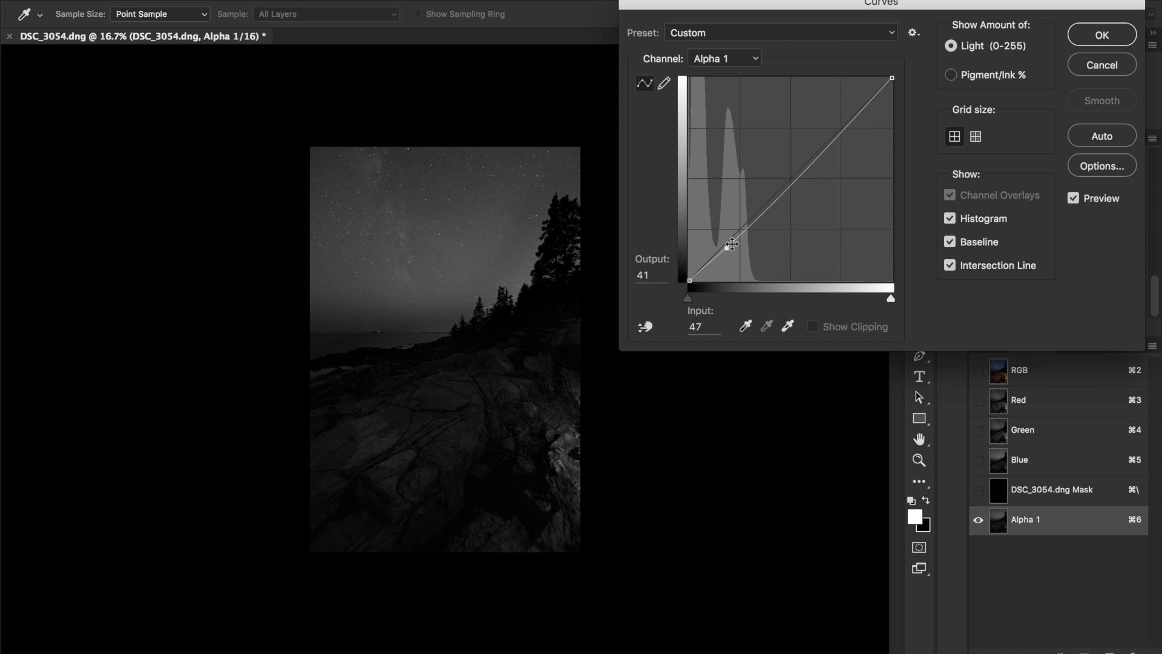
pyautogui.moveTo(842, 127)
pyautogui.mouseDown()
pyautogui.moveTo(800, 109)
pyautogui.moveTo(823, 138)
pyautogui.mouseUp()
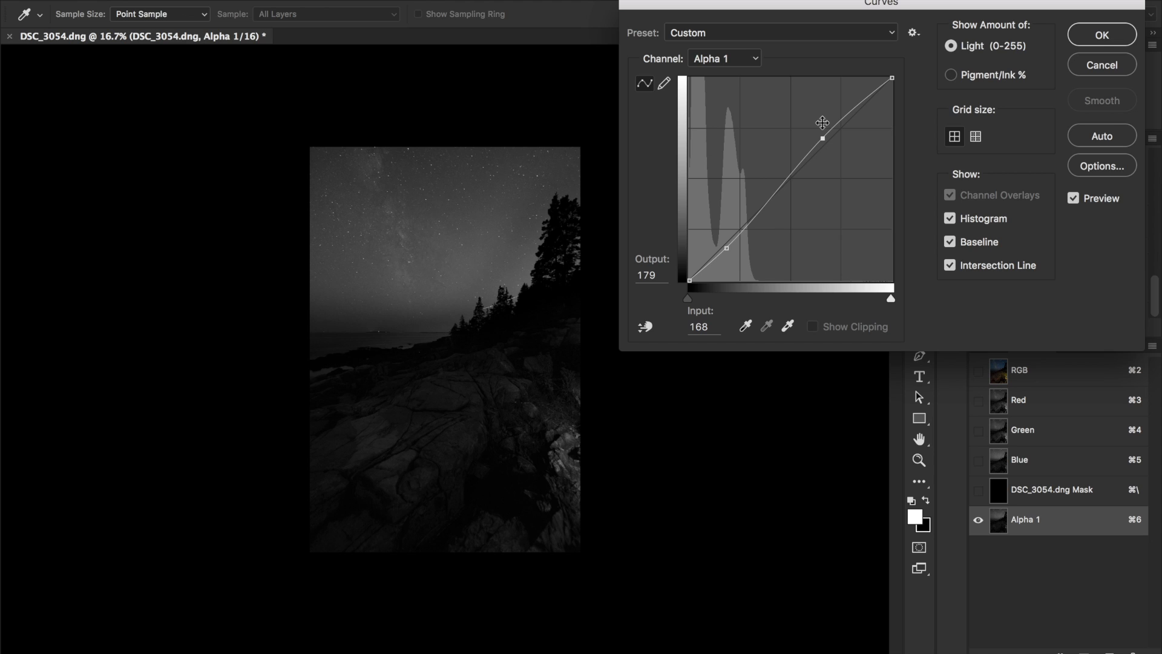
pyautogui.moveTo(823, 138); pyautogui.dragTo(913, 484)
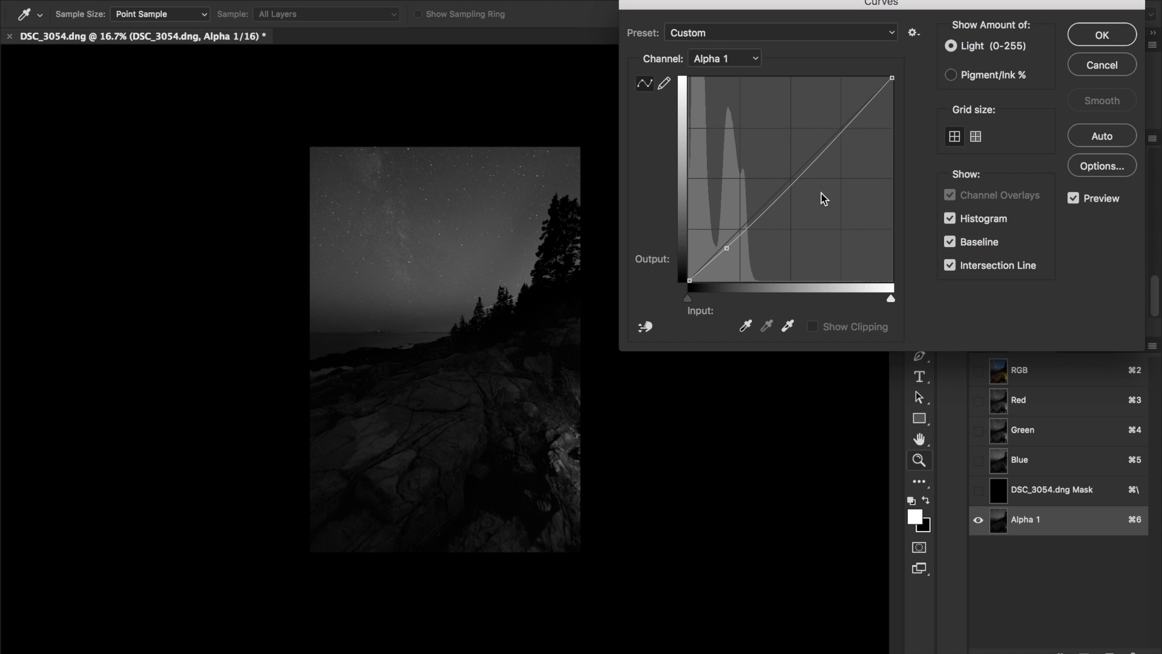
pyautogui.moveTo(720, 247); pyautogui.dragTo(788, 298)
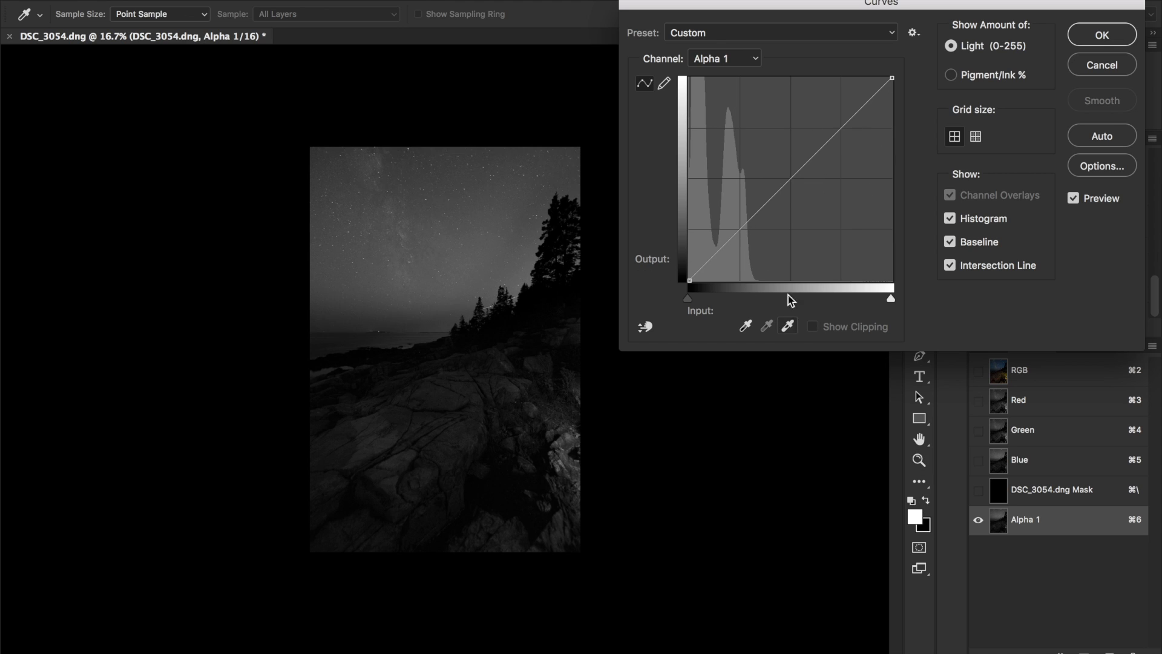
# - Raise the midtones of the Alpha 1 curve, anchor the shadows at input 33, output 38, and apply the adjustment
pyautogui.click(788, 179)
pyautogui.moveTo(788, 179); pyautogui.dragTo(776, 167)
pyautogui.click(716, 250)
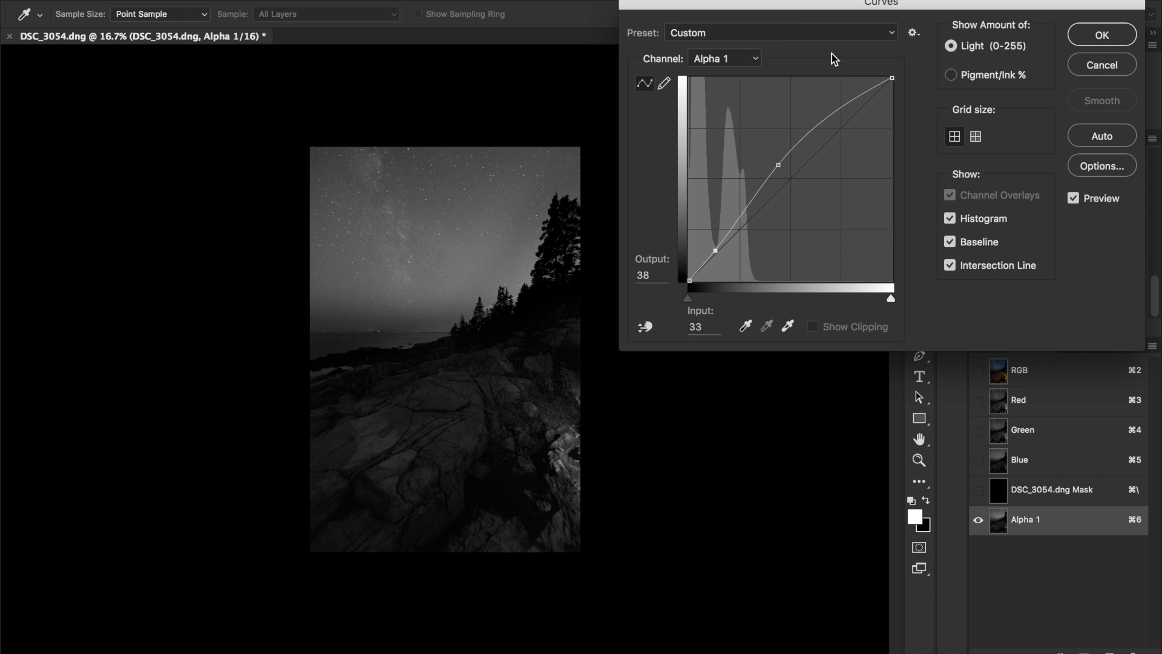
pyautogui.click(1101, 34)
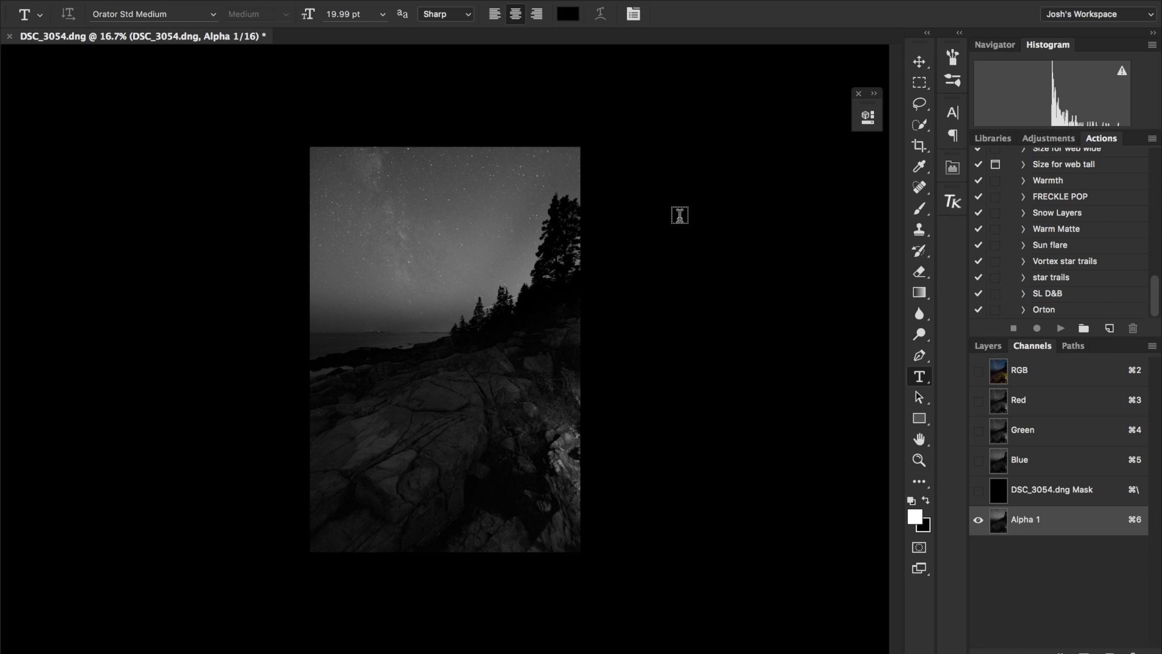
# - Make the top layer's mask active and choose the soft round 600 px brush for painting
pyautogui.click(990, 348)
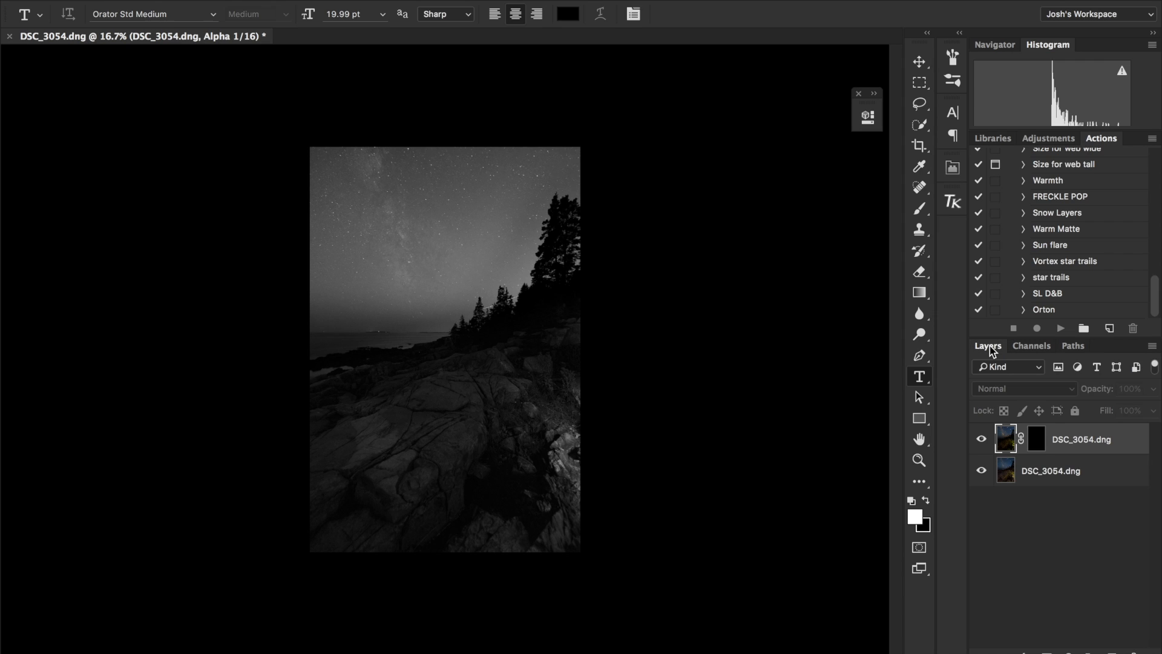
pyautogui.click(1037, 440)
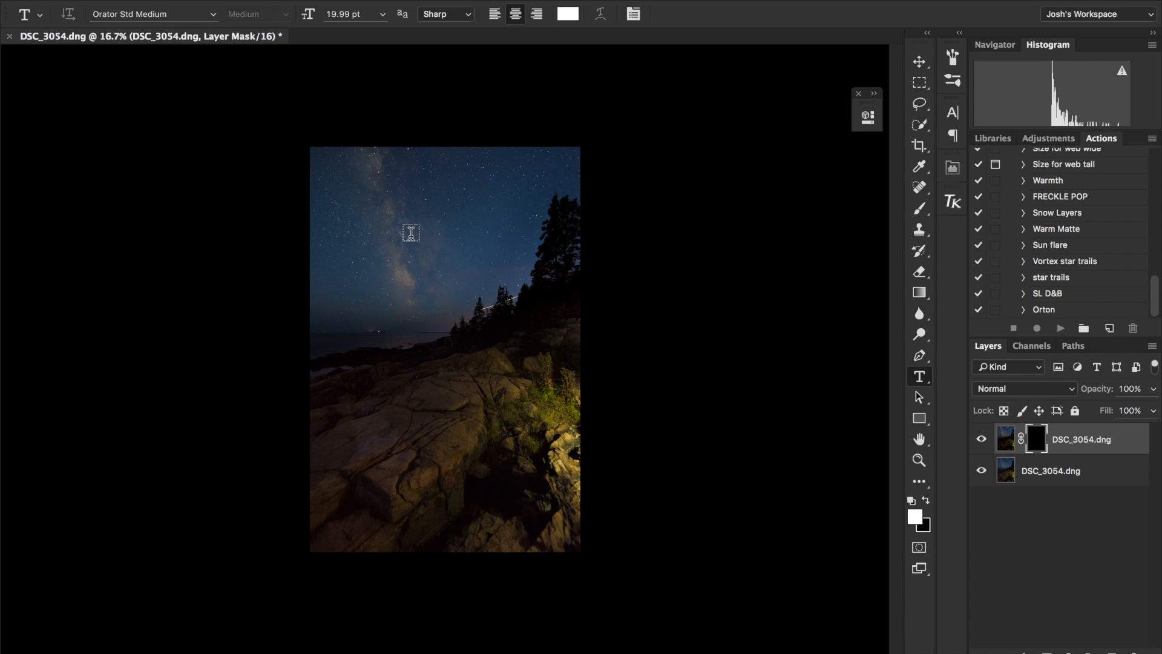
pyautogui.press('b')
pyautogui.rightClick(410, 240)
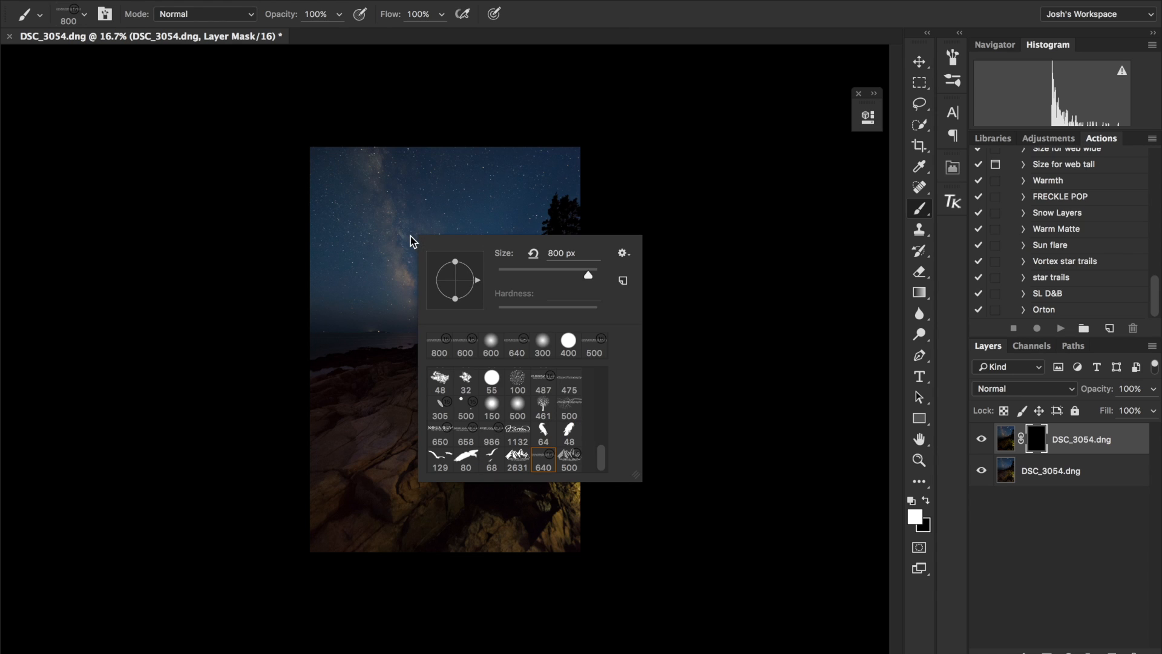
pyautogui.click(490, 342)
pyautogui.click(394, 217)
# - Enlarge the brush to 2100 px and paint white over the sky on the top layer's mask
pyautogui.press(']')
pyautogui.press(']')
pyautogui.press(']')
pyautogui.press(']')
pyautogui.press(']')
pyautogui.press(']')
pyautogui.press(']')
pyautogui.press(']')
pyautogui.press(']')
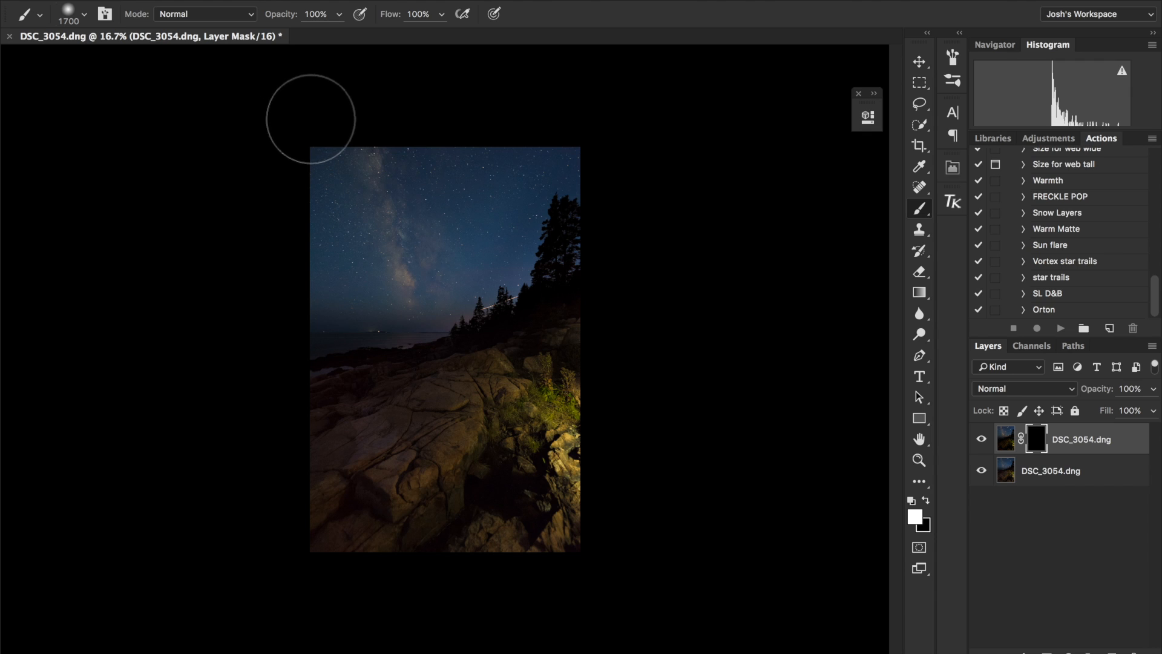
pyautogui.press(']')
pyautogui.press(']')
pyautogui.press(']')
pyautogui.press(']')
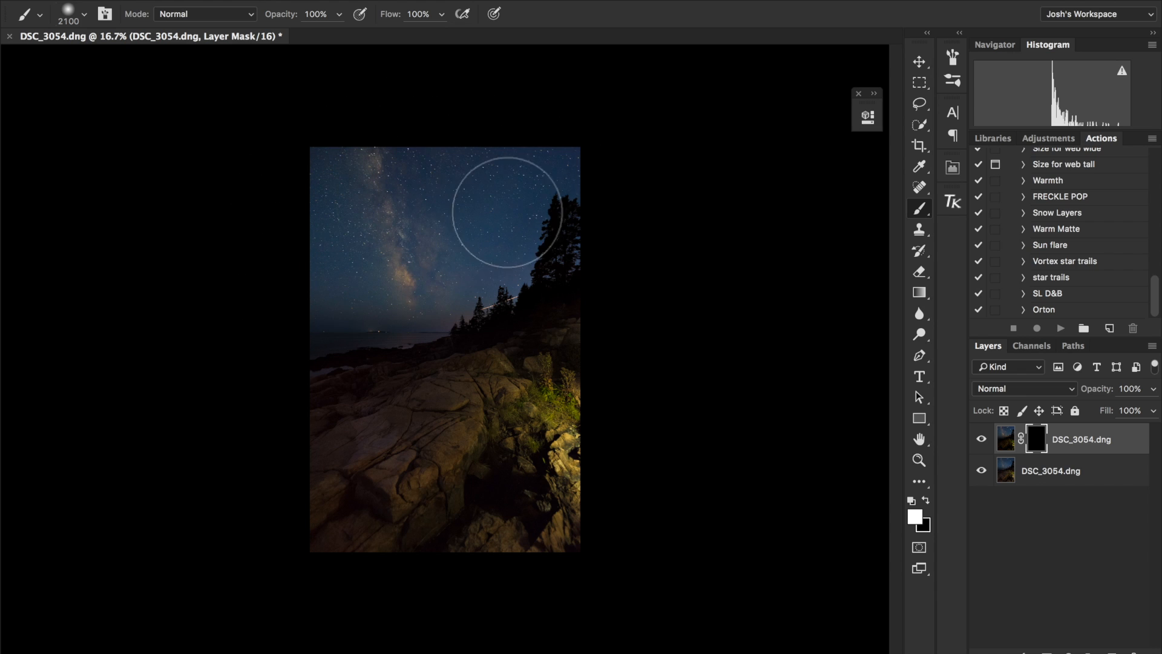
pyautogui.moveTo(430, 223)
pyautogui.mouseDown()
pyautogui.moveTo(435, 207)
pyautogui.moveTo(557, 135)
pyautogui.moveTo(345, 218)
pyautogui.moveTo(379, 199)
pyautogui.mouseUp()
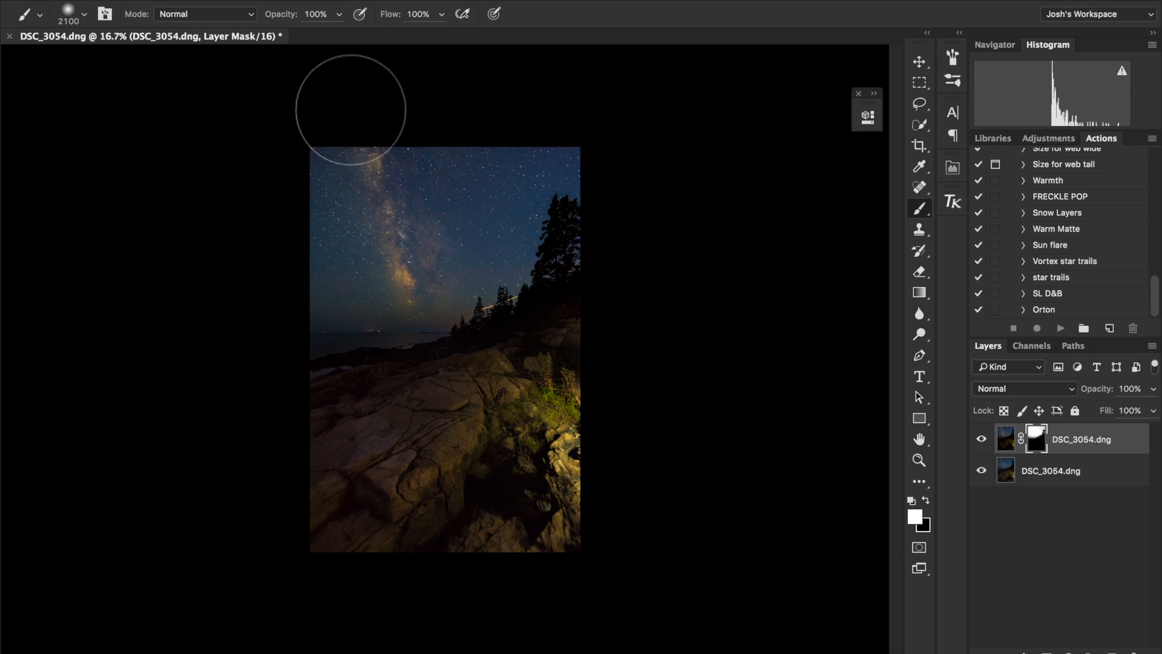
# - Inspect the top layer's mask on its own and compare the photo with the mask disabled and enabled
pyautogui.keyDown('alt'); pyautogui.click(1039, 443); pyautogui.keyUp('alt')
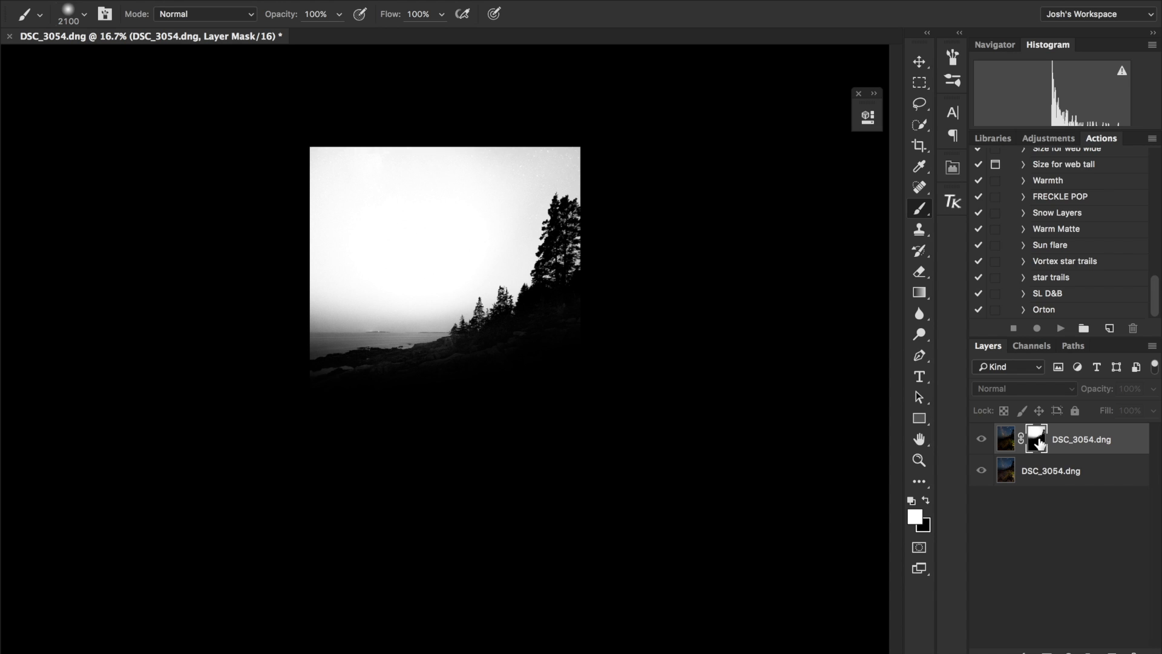
pyautogui.keyDown('alt'); pyautogui.click(1039, 443); pyautogui.keyUp('alt')
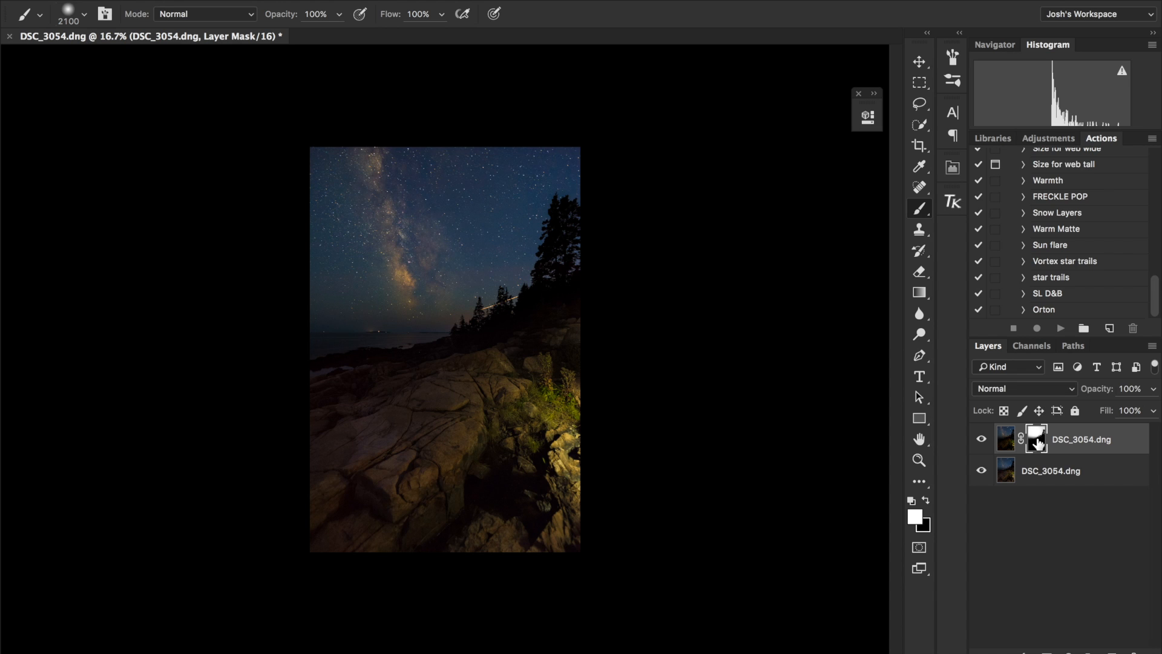
pyautogui.keyDown('shift'); pyautogui.click(1038, 444); pyautogui.keyUp('shift')
pyautogui.keyDown('shift'); pyautogui.click(1037, 443); pyautogui.keyUp('shift')
pyautogui.keyDown('shift'); pyautogui.click(1038, 443); pyautogui.keyUp('shift')
pyautogui.keyDown('shift'); pyautogui.click(1038, 443); pyautogui.keyUp('shift')
pyautogui.keyDown('shift'); pyautogui.click(1038, 443); pyautogui.keyUp('shift')
pyautogui.keyDown('shift'); pyautogui.click(1037, 443); pyautogui.keyUp('shift')
pyautogui.keyDown('shift'); pyautogui.click(1038, 443); pyautogui.keyUp('shift')
pyautogui.keyDown('shift'); pyautogui.click(1038, 443); pyautogui.keyUp('shift')
pyautogui.keyDown('shift'); pyautogui.click(1038, 443); pyautogui.keyUp('shift')
pyautogui.keyDown('shift'); pyautogui.click(1039, 443); pyautogui.keyUp('shift')
pyautogui.keyDown('shift'); pyautogui.click(1039, 444); pyautogui.keyUp('shift')
pyautogui.keyDown('shift'); pyautogui.click(1038, 444); pyautogui.keyUp('shift')
pyautogui.keyDown('shift'); pyautogui.click(1038, 443); pyautogui.keyUp('shift')
pyautogui.keyDown('shift'); pyautogui.click(1039, 444); pyautogui.keyUp('shift')
pyautogui.keyDown('shift'); pyautogui.click(1038, 443); pyautogui.keyUp('shift')
pyautogui.keyDown('shift'); pyautogui.click(1038, 444); pyautogui.keyUp('shift')
# - Try painting white over the foreground rocks on the mask with a 1000 px brush, and undo the stroke
pyautogui.press('x')
pyautogui.press('[')
pyautogui.press('[')
pyautogui.press('[')
pyautogui.press('[')
pyautogui.press('[')
pyautogui.press('[')
pyautogui.press('[')
pyautogui.press('[')
pyautogui.press('[')
pyautogui.press('[')
pyautogui.press('[')
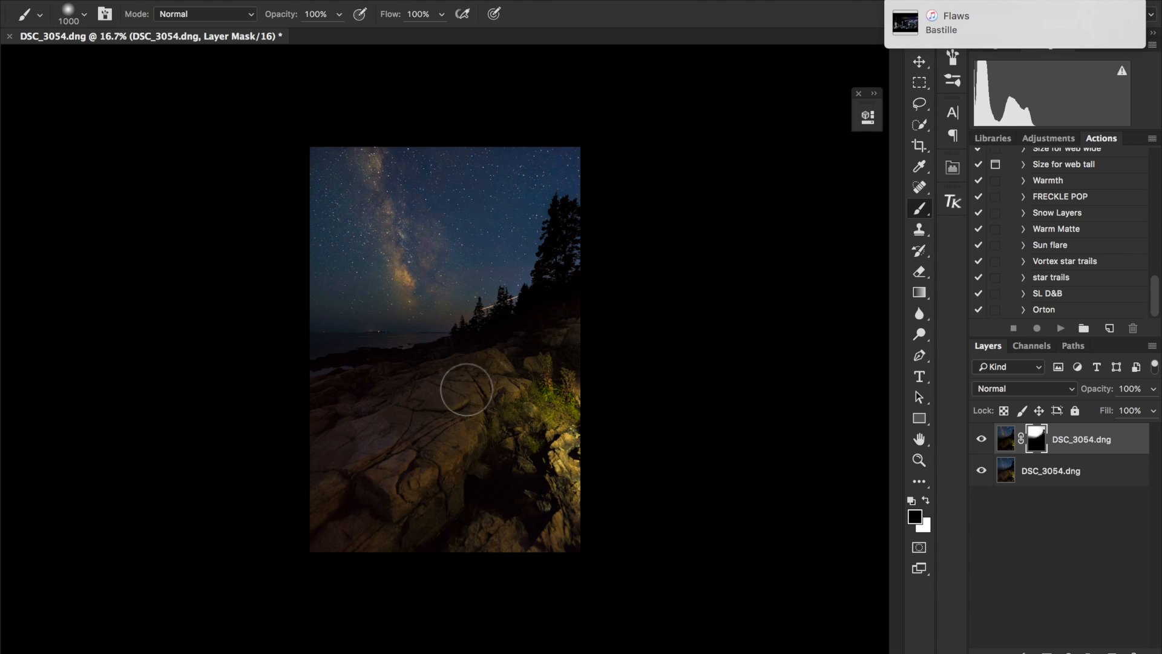
pyautogui.press('x')
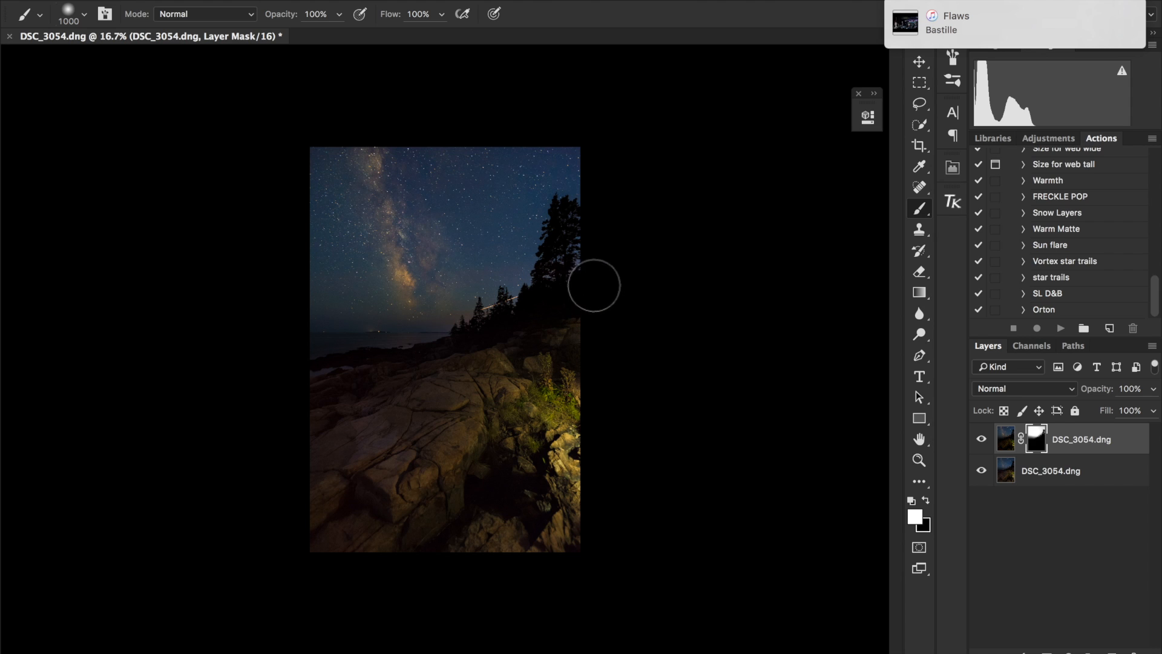
pyautogui.moveTo(411, 354)
pyautogui.mouseDown()
pyautogui.moveTo(402, 401)
pyautogui.moveTo(382, 379)
pyautogui.moveTo(386, 483)
pyautogui.moveTo(410, 423)
pyautogui.mouseUp()
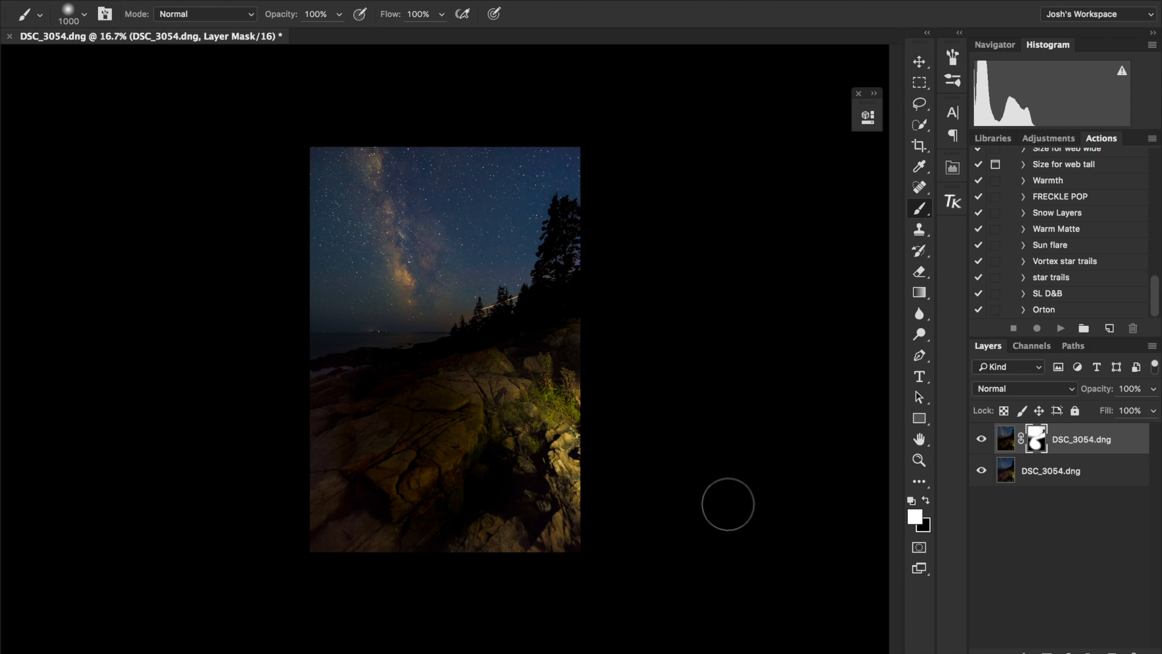
pyautogui.hotkey('ctrl', 'z')
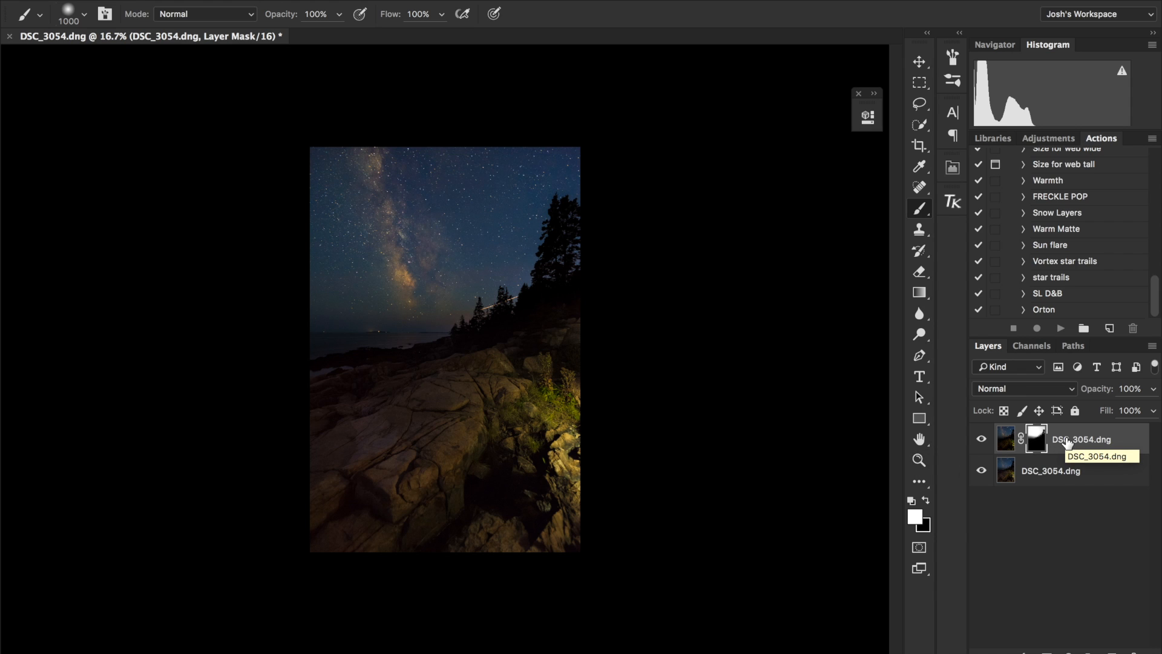
# - Hide the interface panels and examine the blended horizon and treeline at 100% magnification
pyautogui.press('super+minus')
pyautogui.press('Tab')
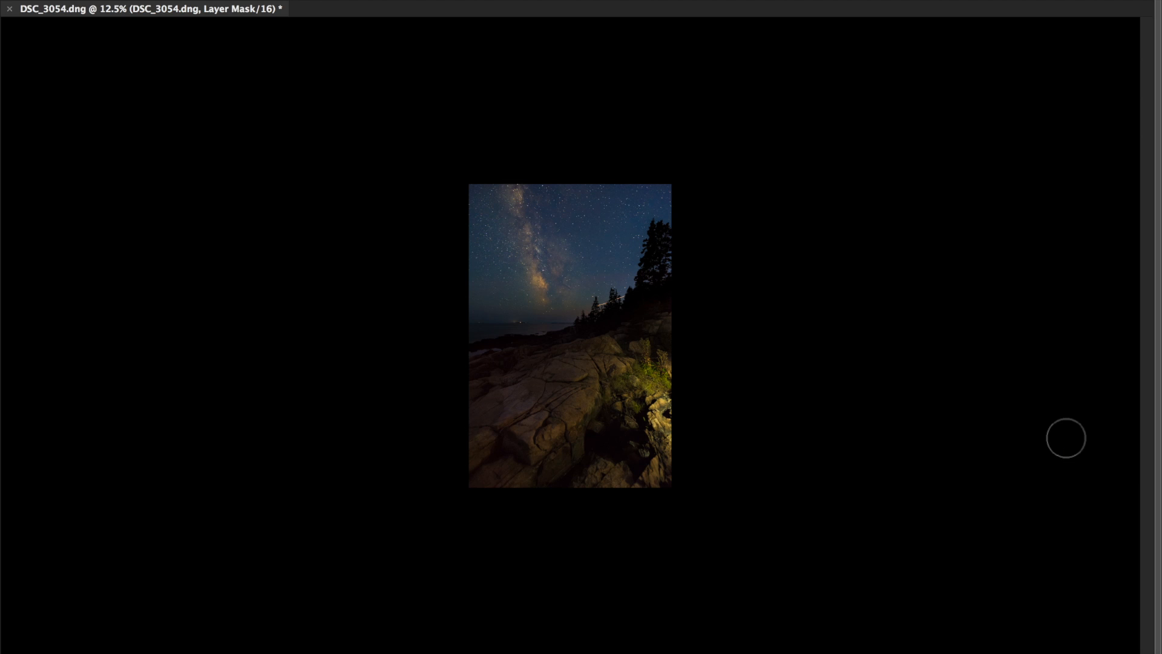
pyautogui.press('super+1')
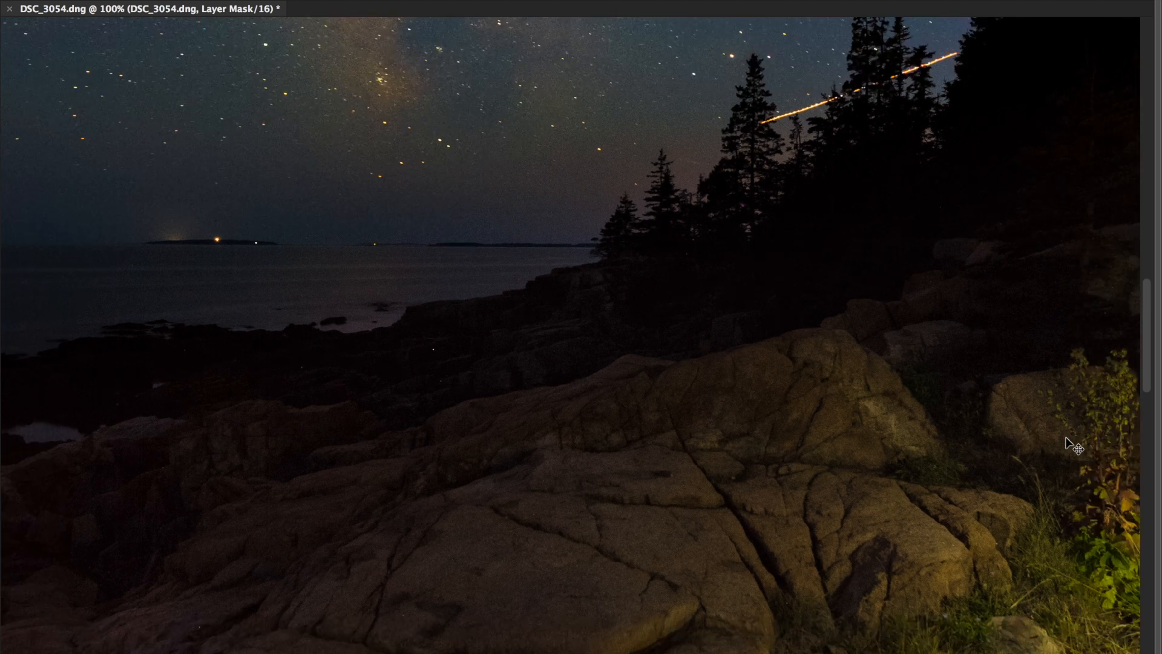
# - Examine the blended sky, horizon, treeline and foreground rocks at overview magnification and at 50%
pyautogui.press('super+0')
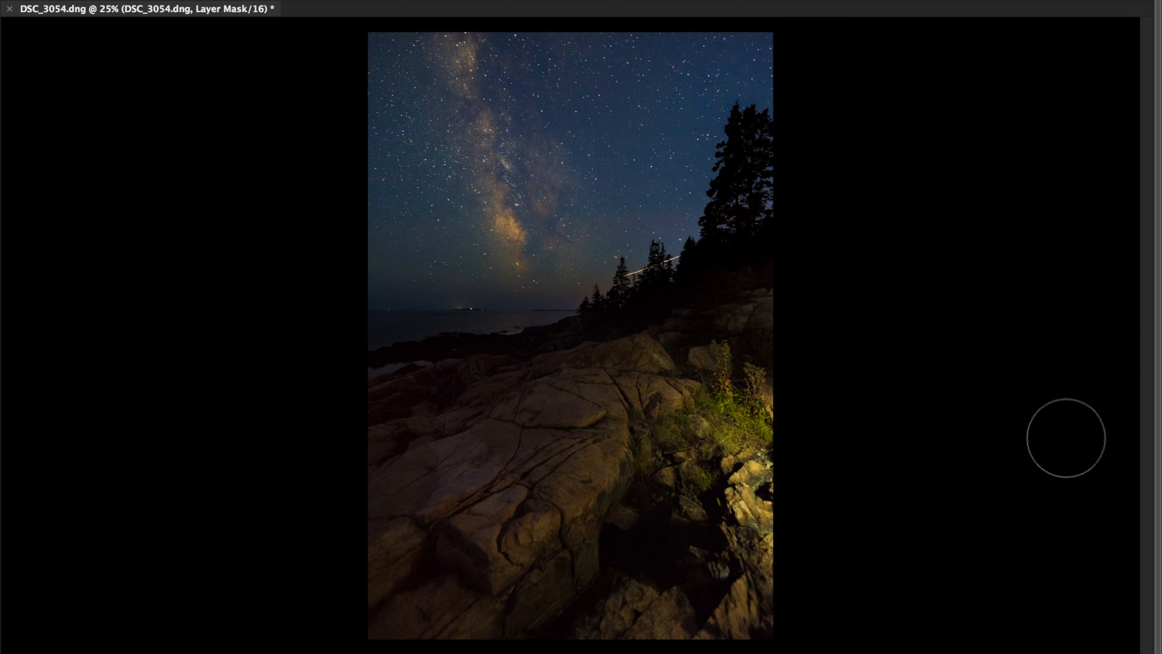
pyautogui.press('super+minus')
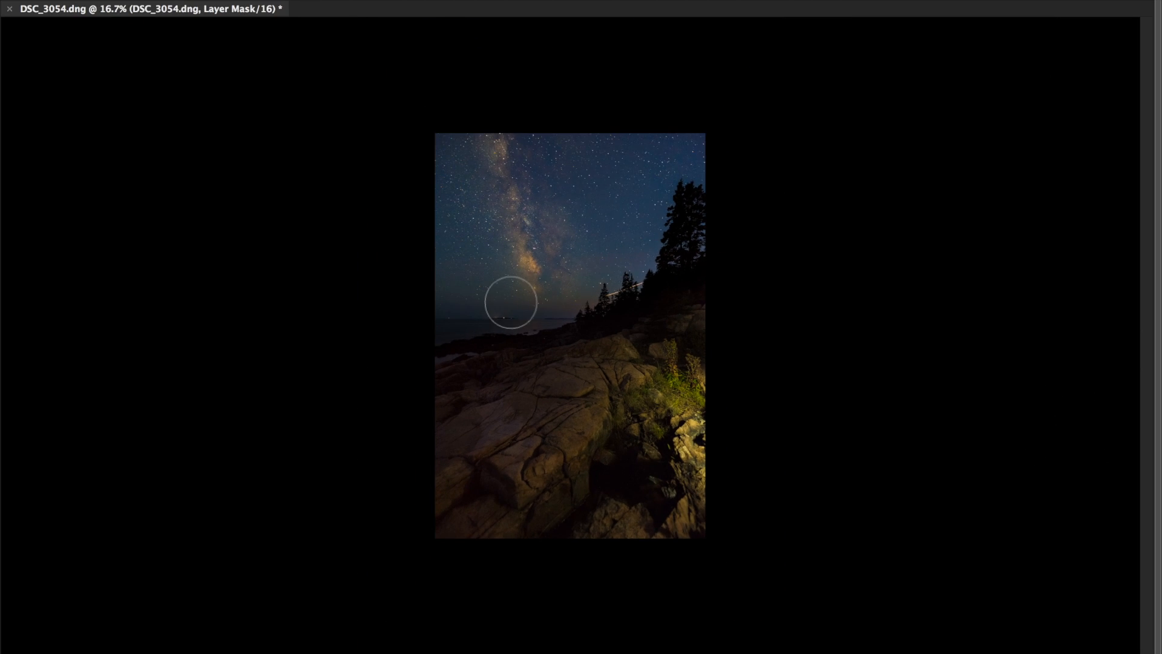
pyautogui.press('super+plus')
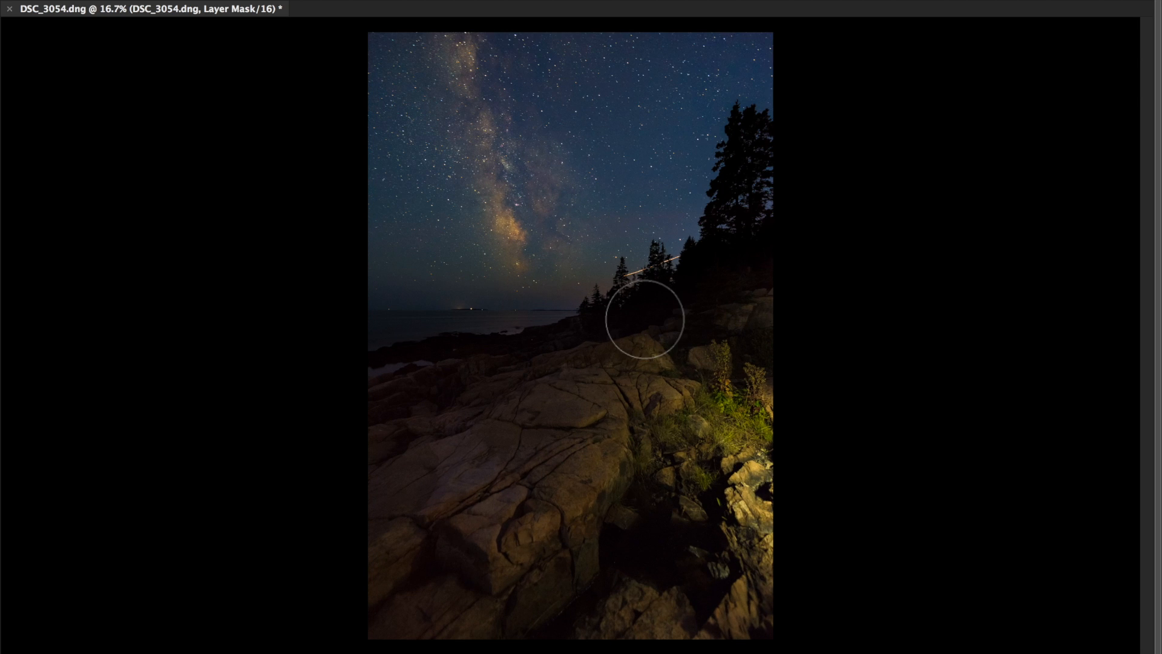
pyautogui.press('super+plus')
pyautogui.press('super+plus')
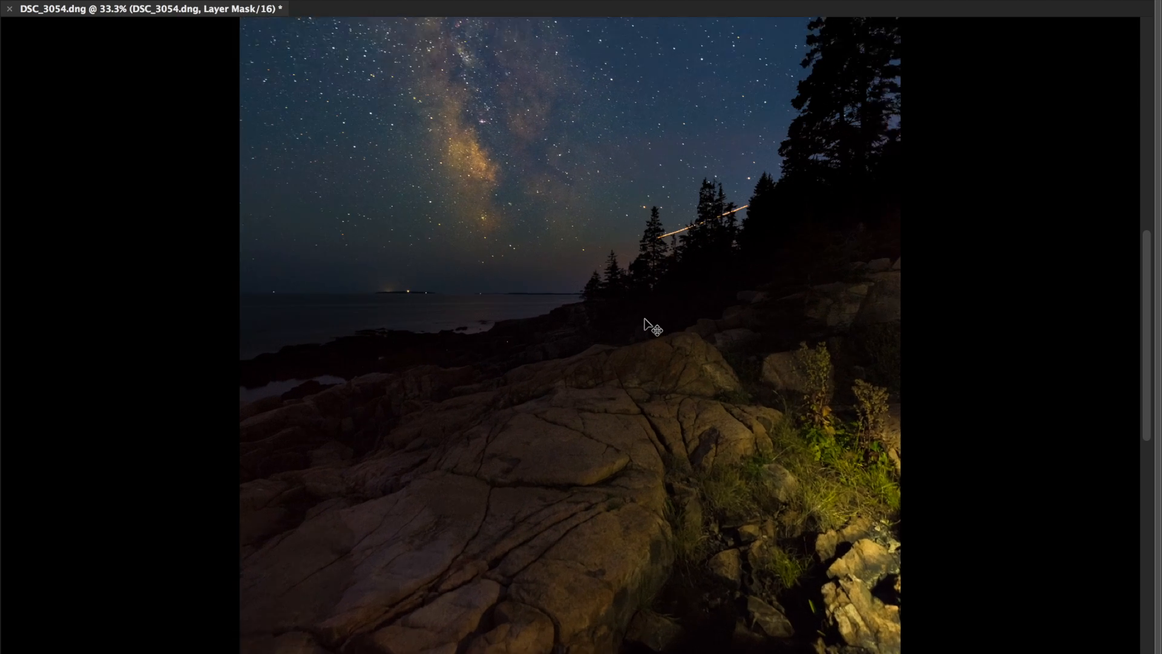
pyautogui.press('super+plus')
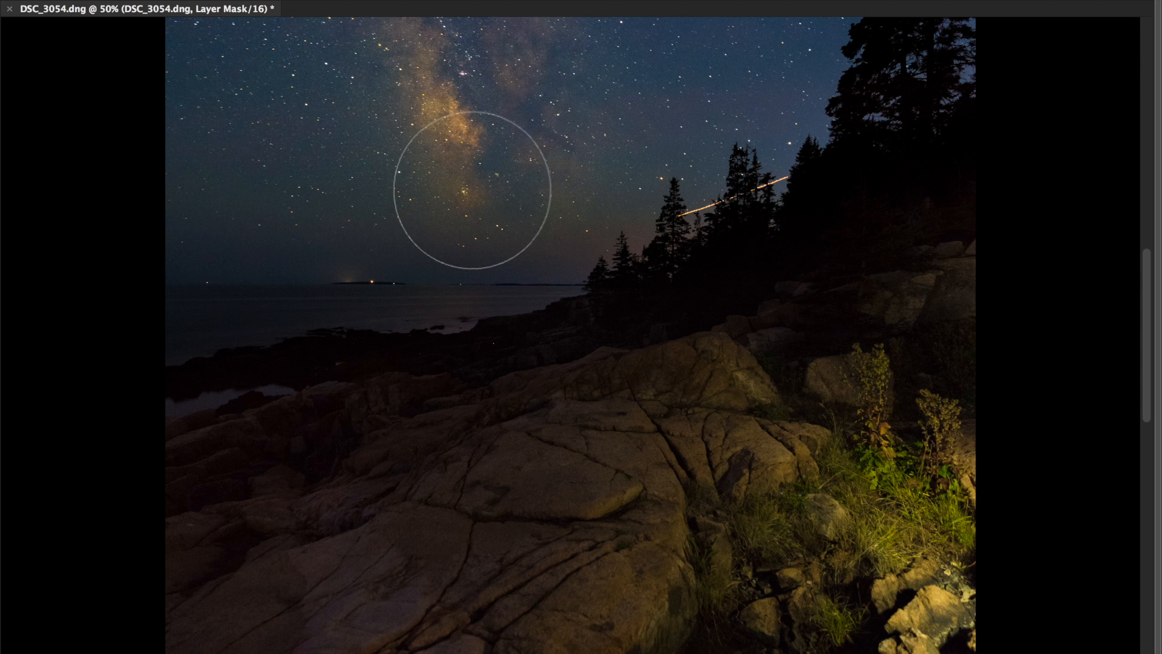
pyautogui.scroll(5, 501, 205)
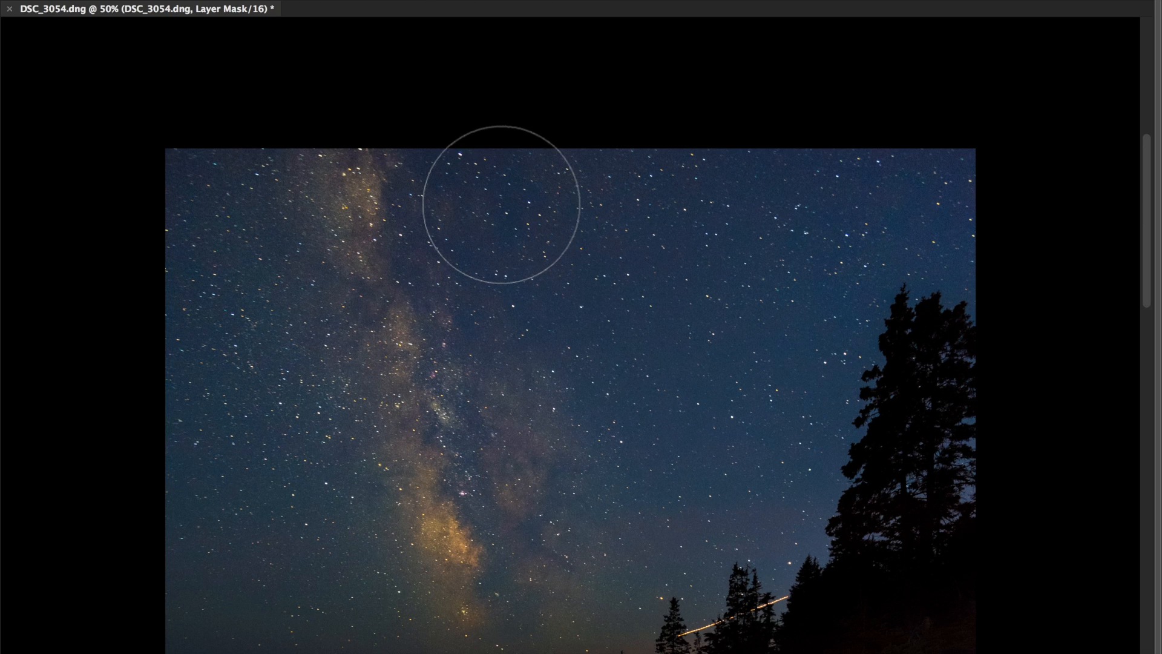
pyautogui.scroll(-6, 501, 204)
pyautogui.scroll(4, 501, 204)
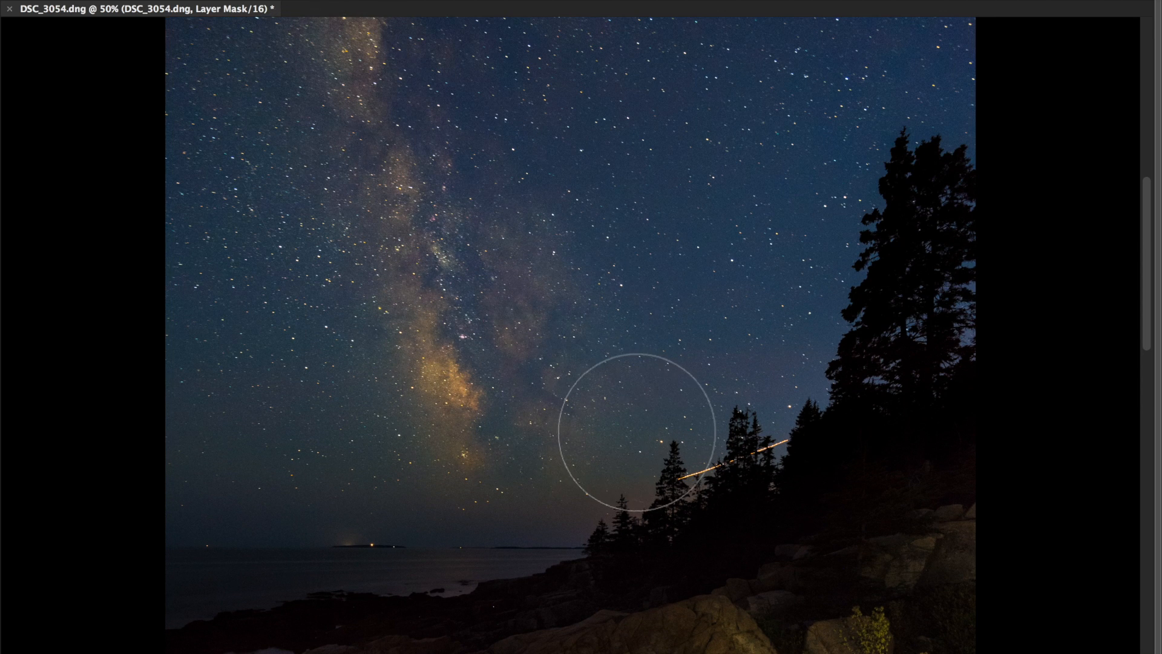
pyautogui.hscroll(-5, 394, 472)
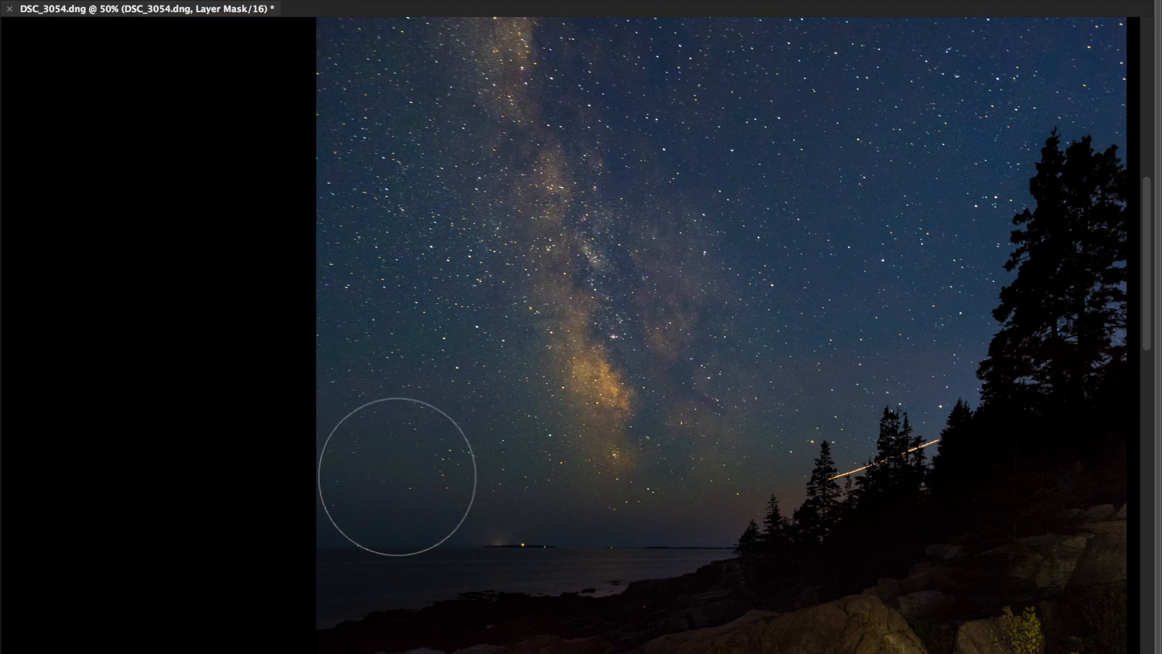
pyautogui.scroll(-6, 397, 476)
pyautogui.hscroll(-7, 397, 476)
pyautogui.hscroll(10, 397, 476)
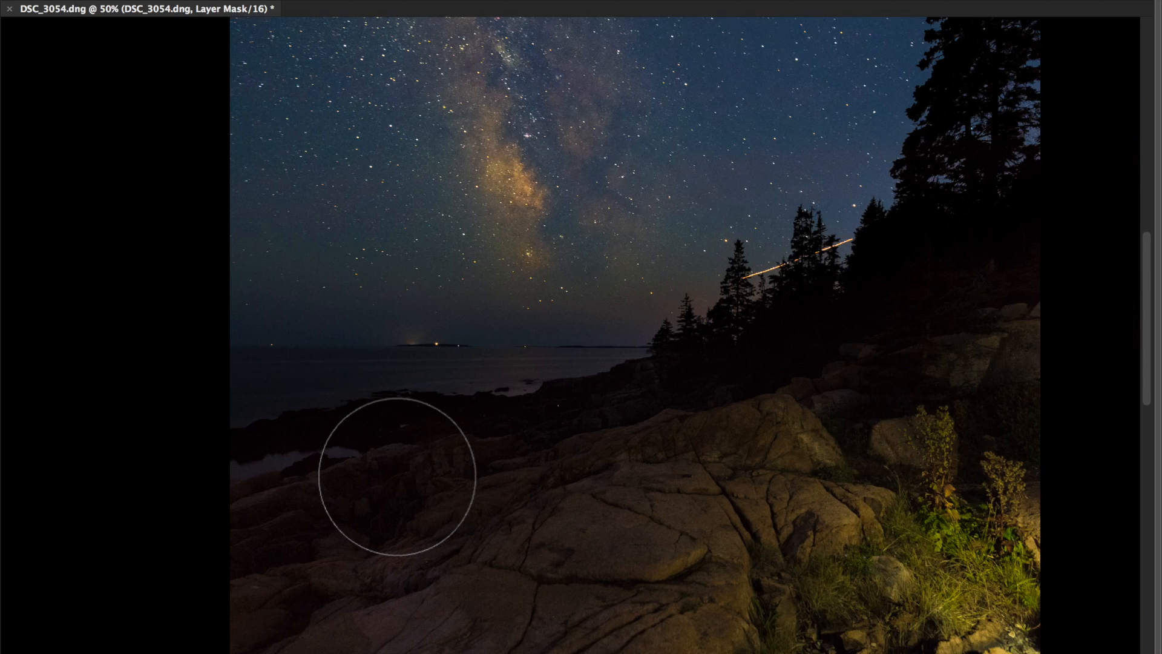
pyautogui.hscroll(12, 397, 477)
pyautogui.scroll(4, 397, 476)
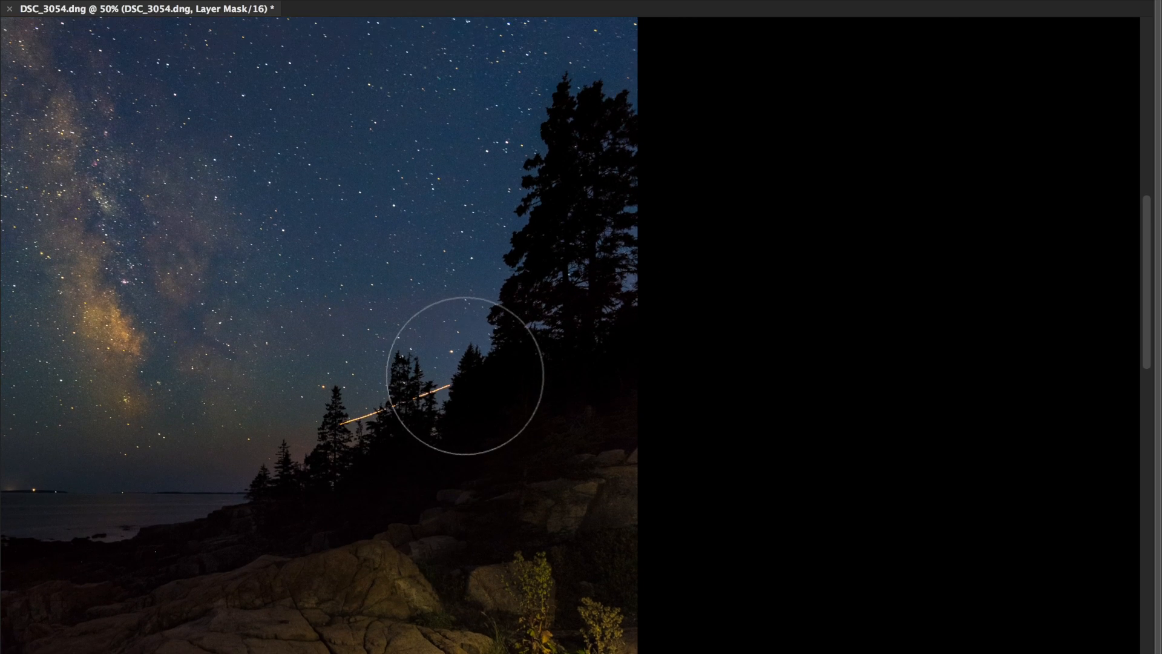
pyautogui.scroll(2, 464, 375)
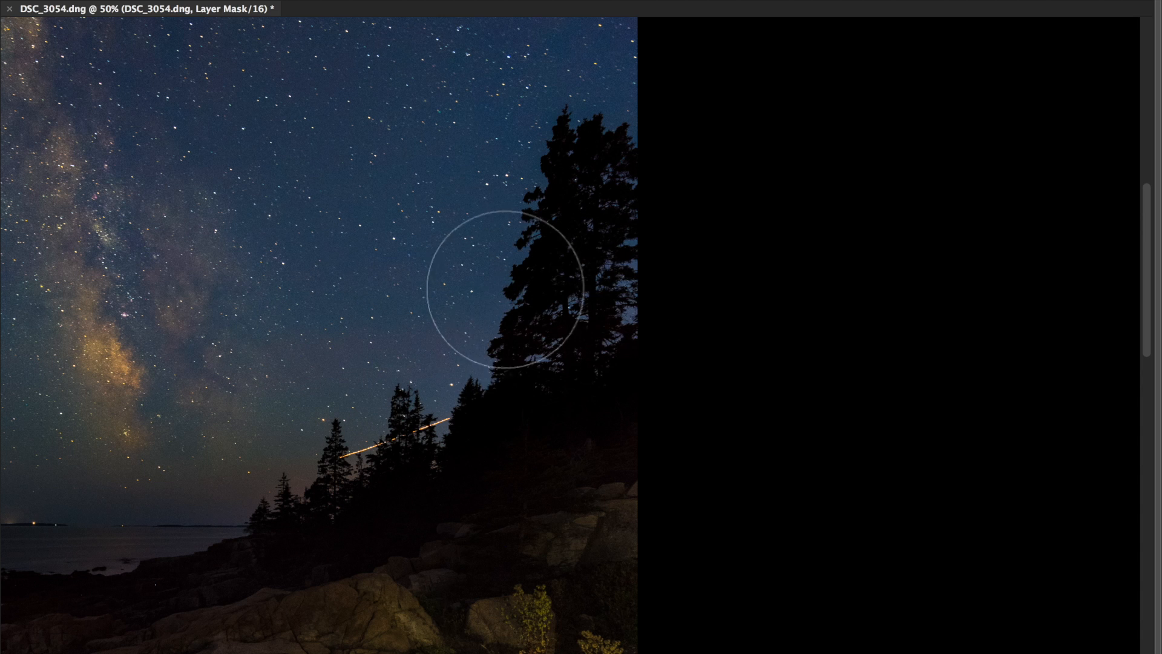
# - Reduce the brush to 400 px, fit the whole photo on screen and bring back the interface panels
pyautogui.press('[')
pyautogui.press('[')
pyautogui.press('[')
pyautogui.press('[')
pyautogui.press('[')
pyautogui.press('[')
pyautogui.press('[')
pyautogui.press('[')
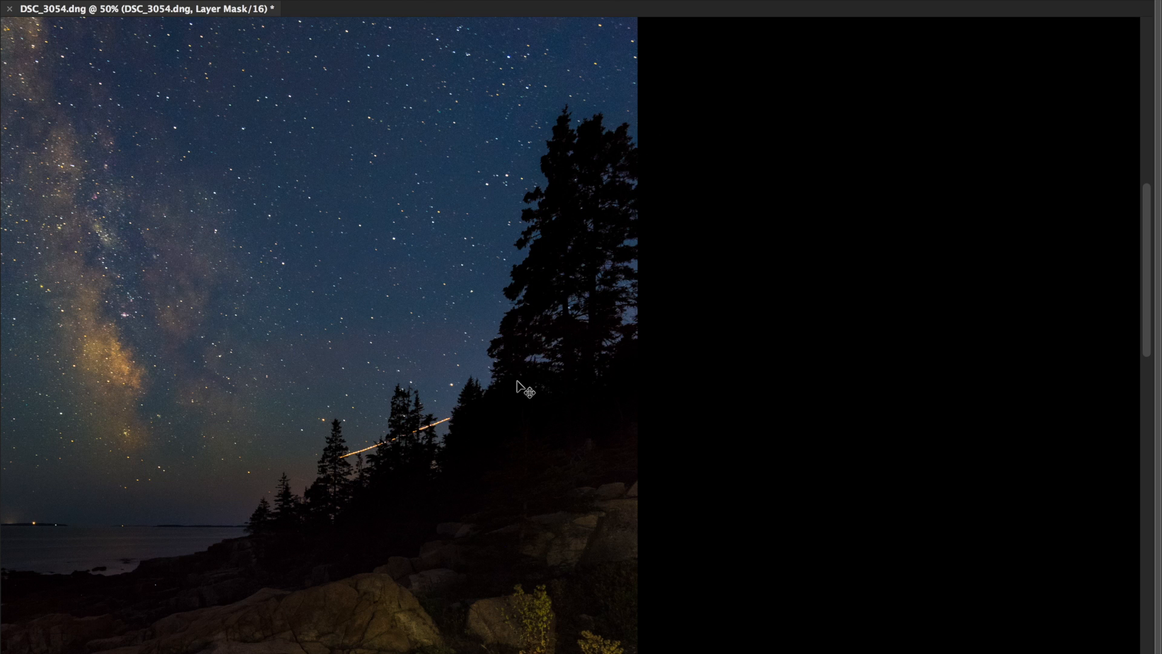
pyautogui.hotkey('ctrl', '0')
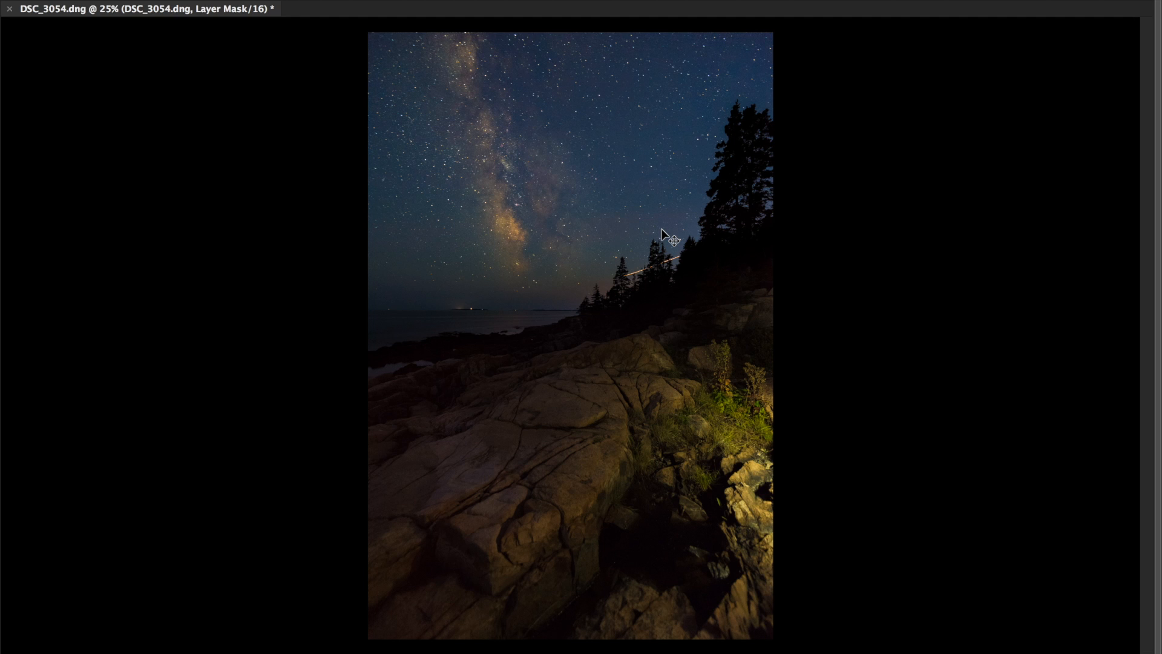
pyautogui.press('Tab')
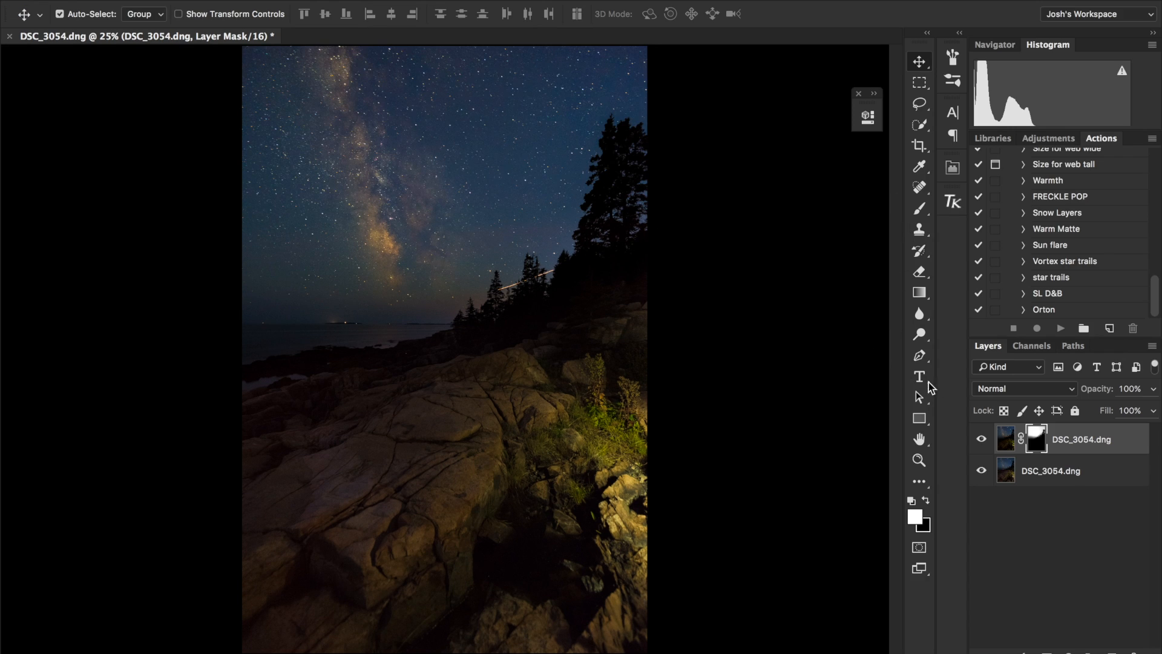
# - Make the image of the top DSC_3054.dng layer active instead of its mask, with the photo at 16.7%
pyautogui.click(1074, 461)
pyautogui.press('super+minus')
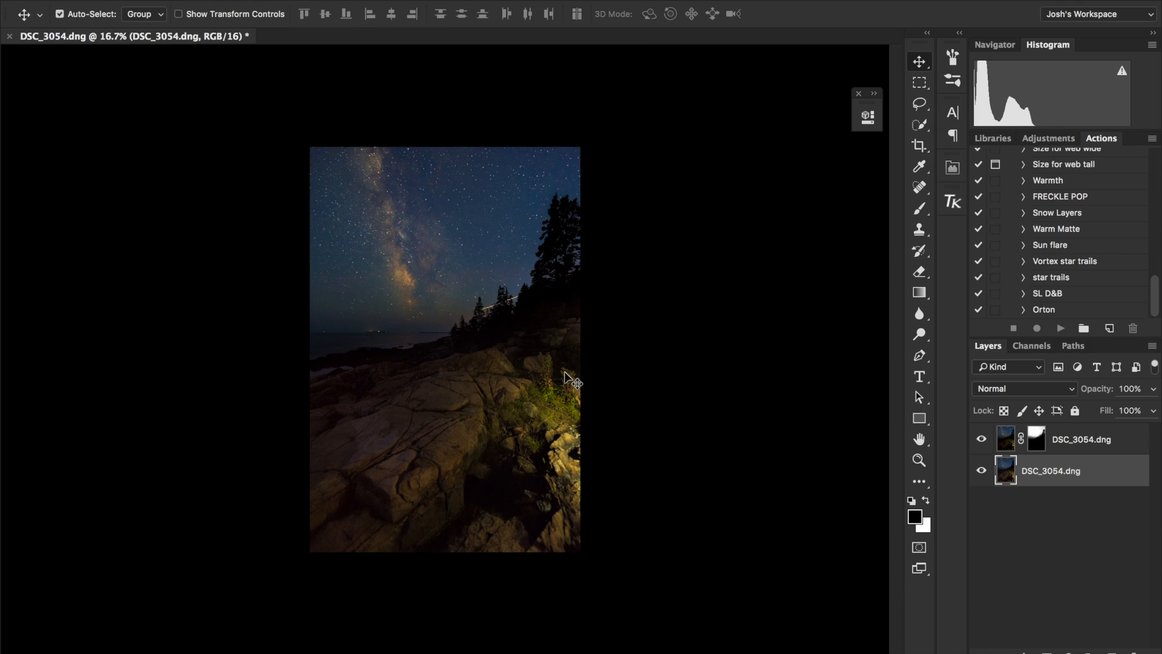
pyautogui.click(1071, 438)
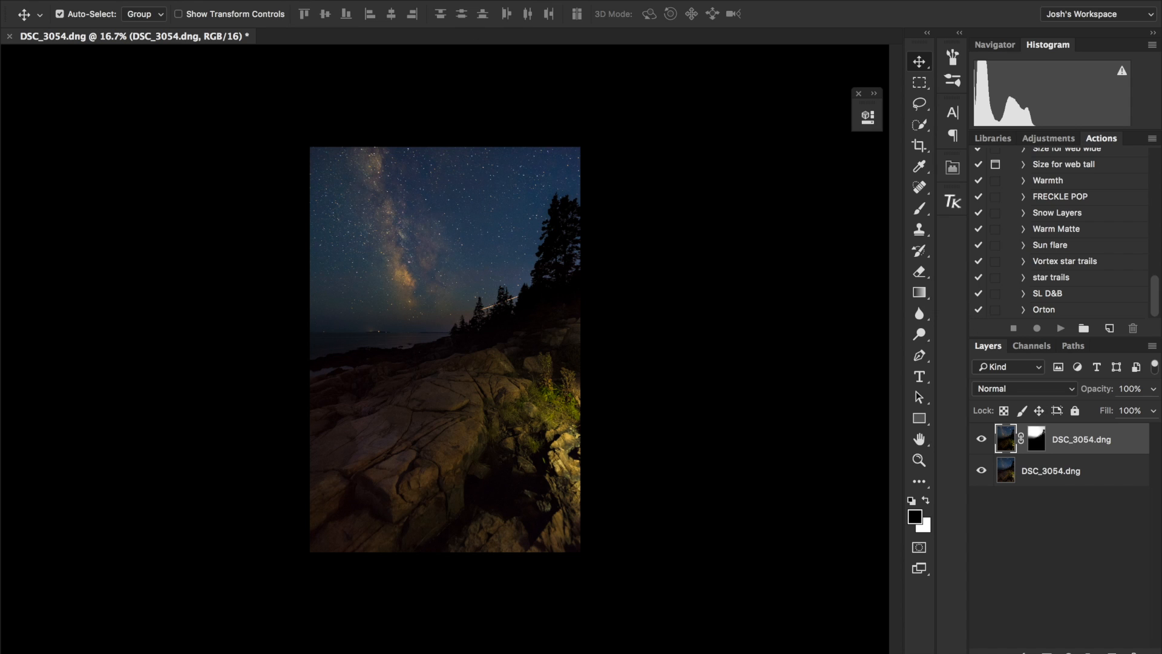
pyautogui.click(261, 0)
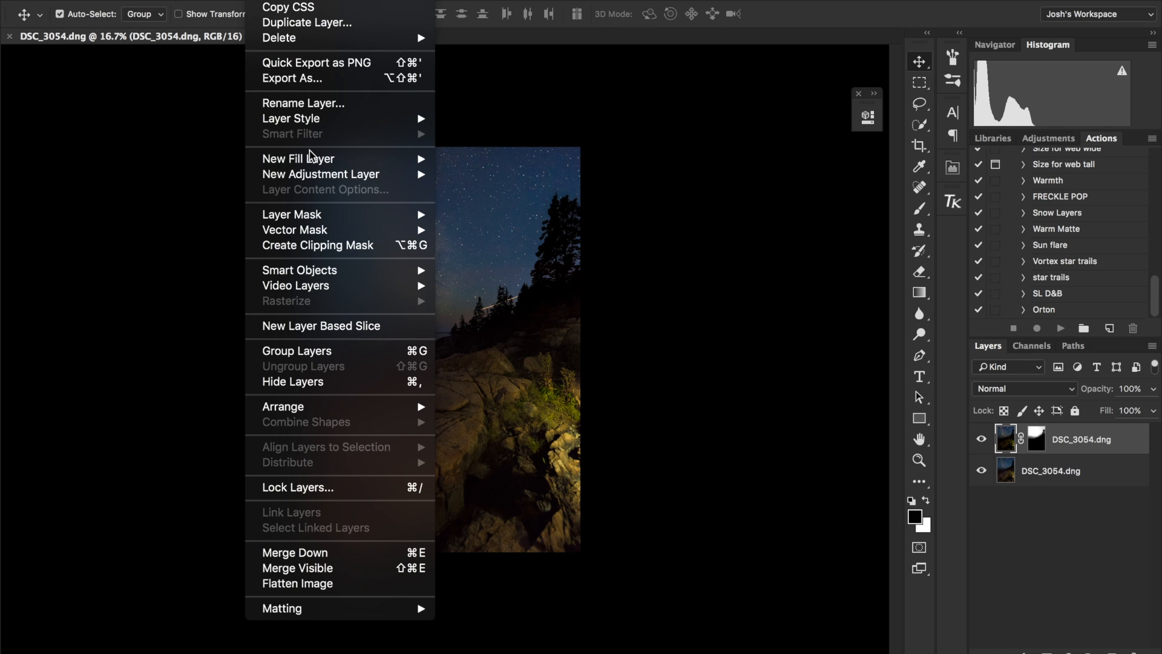
pyautogui.moveTo(310, 156)
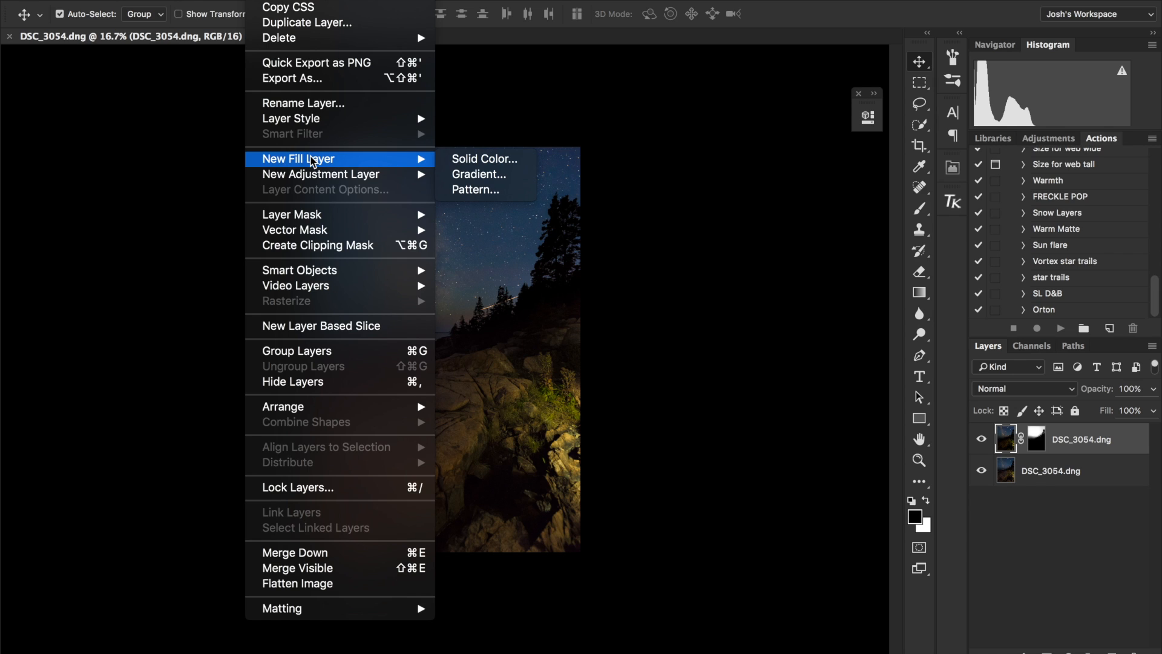
pyautogui.moveTo(300, 3)
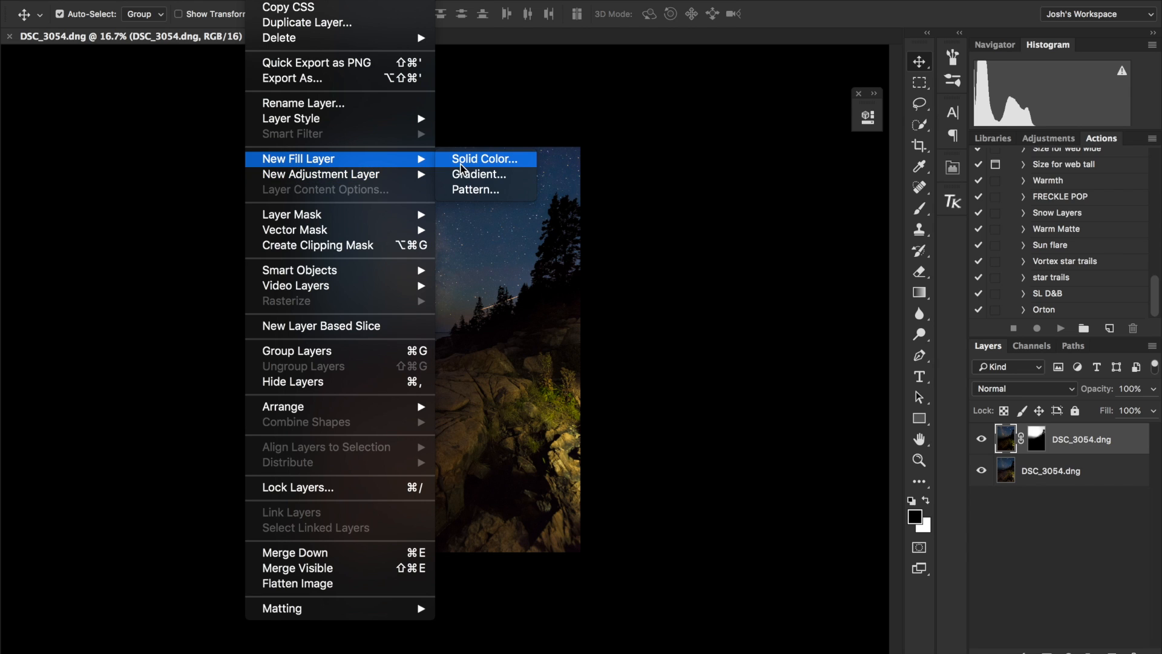
pyautogui.click(511, 130)
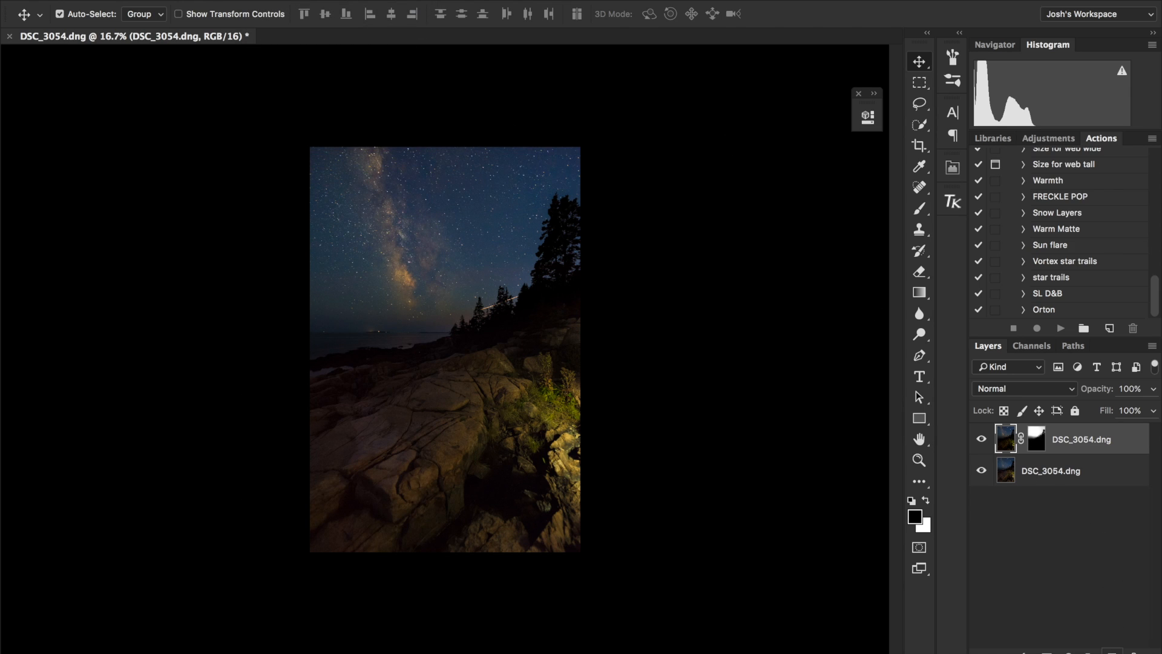
# - Create a layer named "D and B" above the masked layer, in Soft Light mode and filled with 50% gray
pyautogui.keyDown('alt'); pyautogui.click(1112, 652); pyautogui.keyUp('alt')
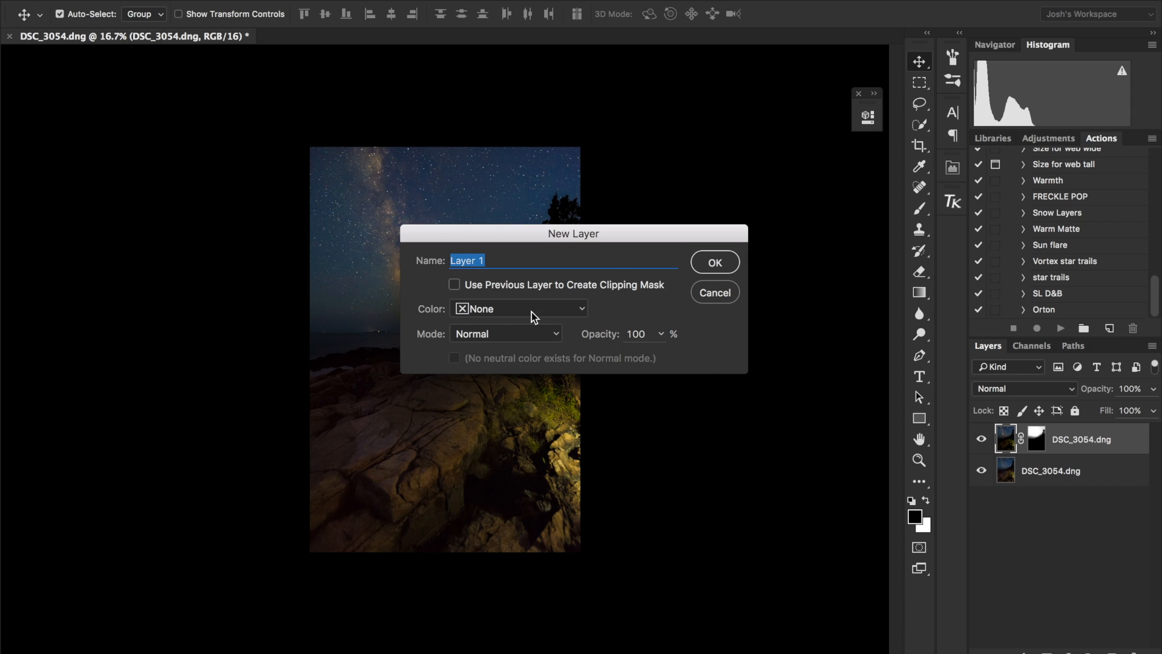
pyautogui.click(470, 338)
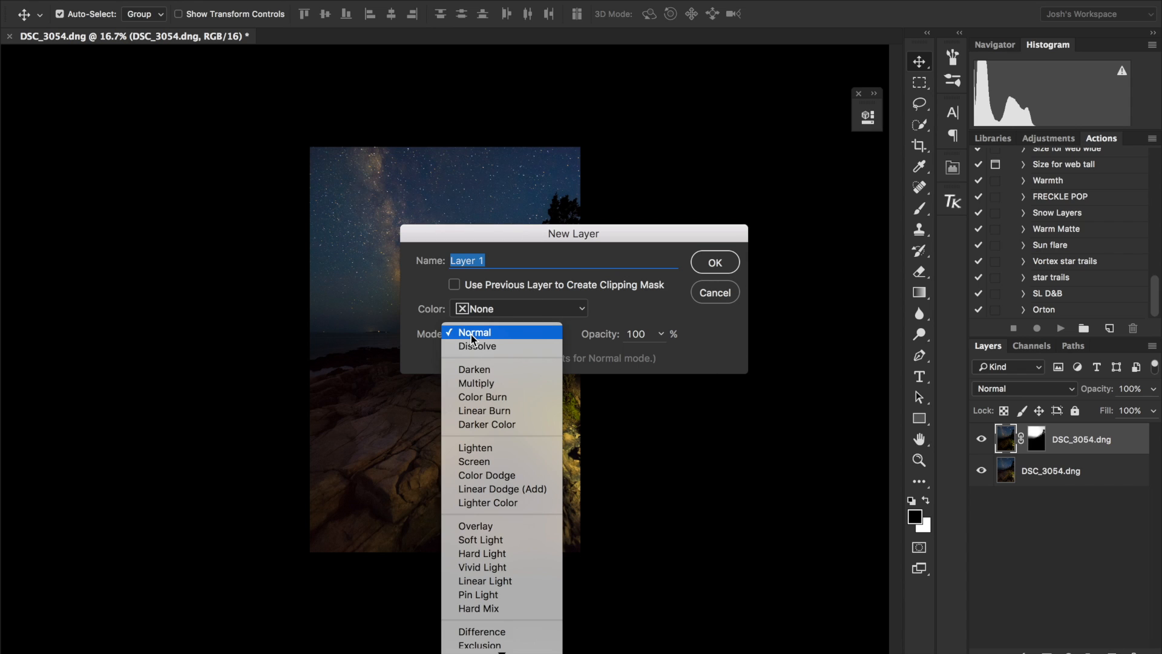
pyautogui.click(518, 540)
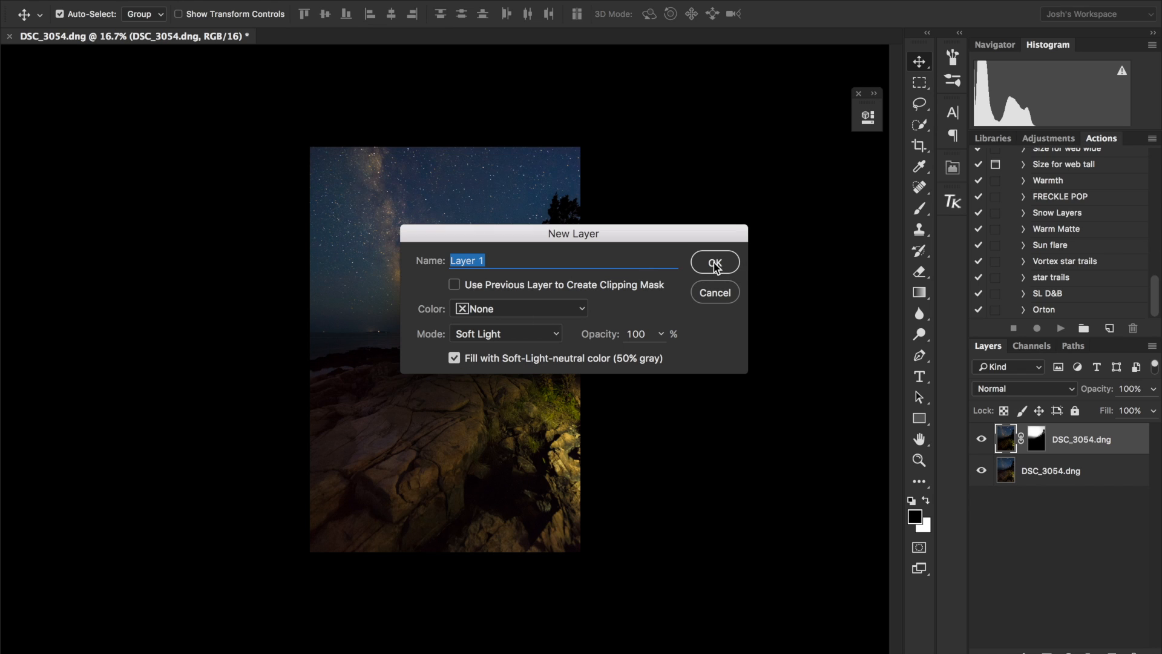
pyautogui.write('D and B')
pyautogui.click(715, 264)
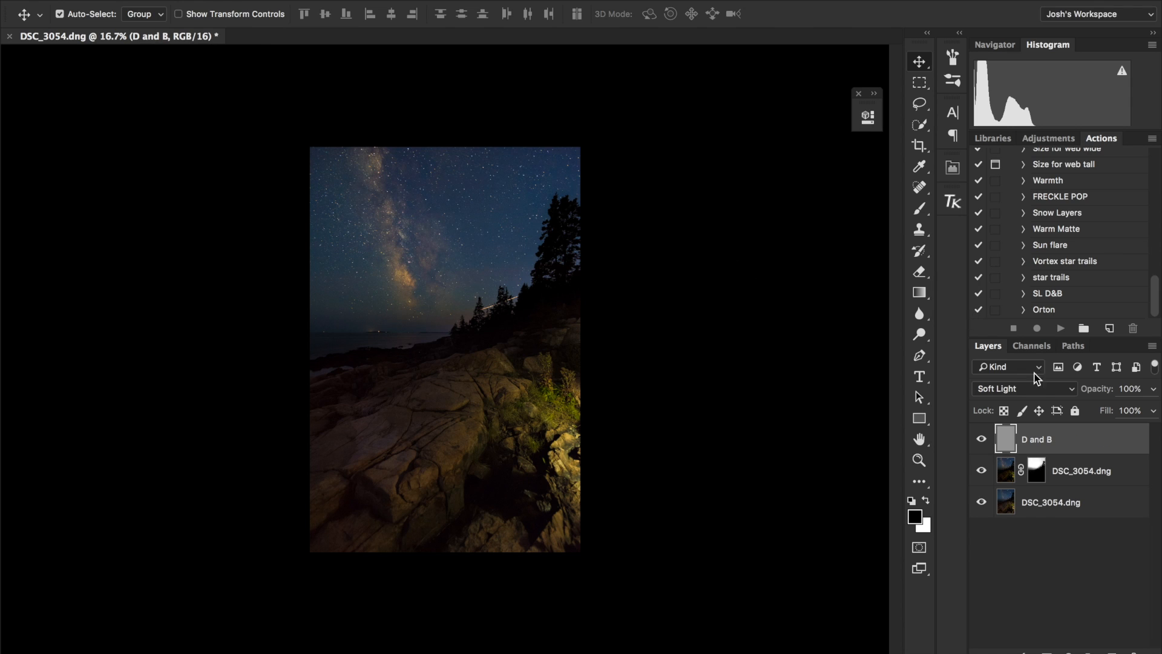
# - Compare the photo with the D and B layer hidden and shown, leaving the layer visible
pyautogui.click(981, 445)
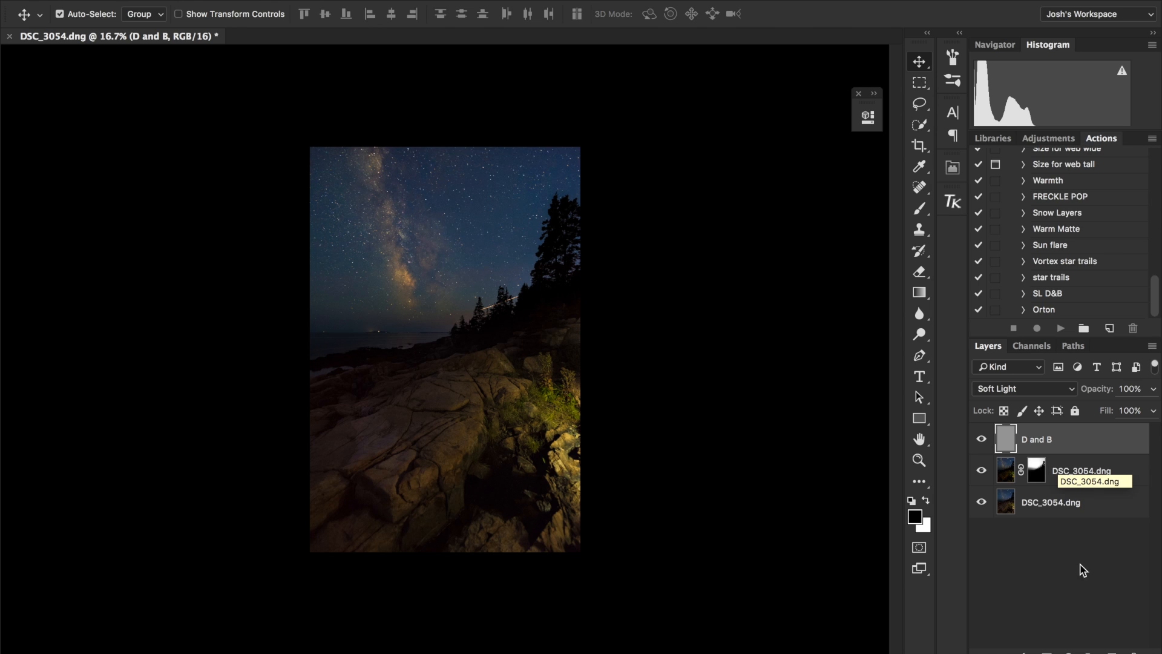
pyautogui.click(981, 440)
pyautogui.click(981, 440)
pyautogui.click(981, 440)
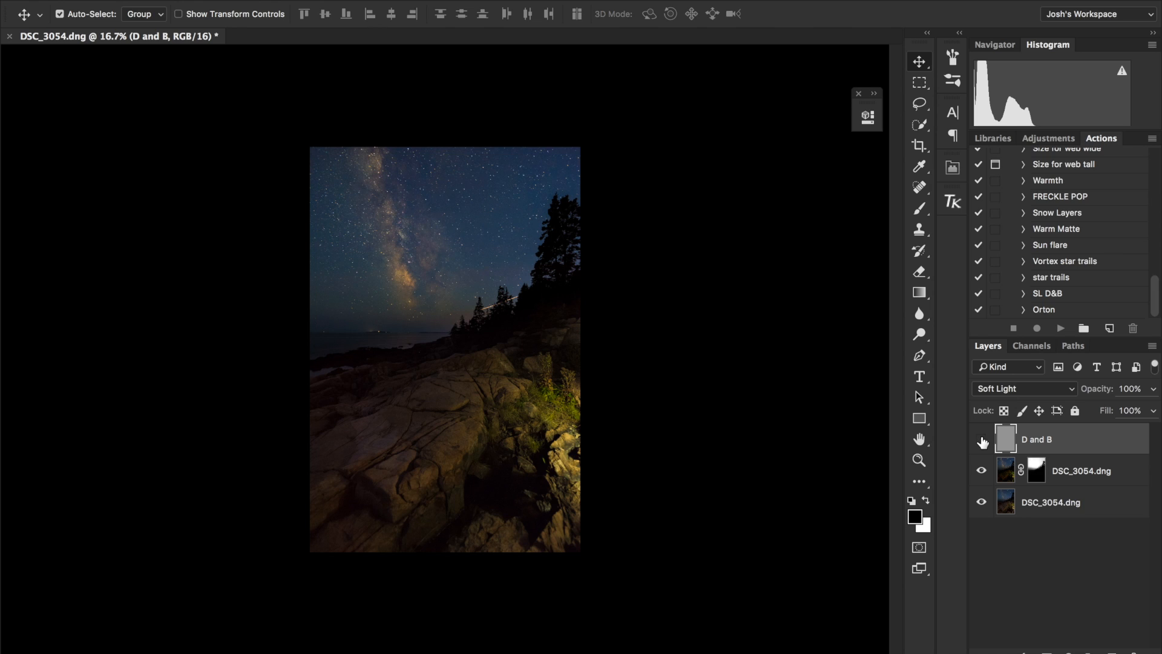
pyautogui.click(981, 439)
pyautogui.click(980, 441)
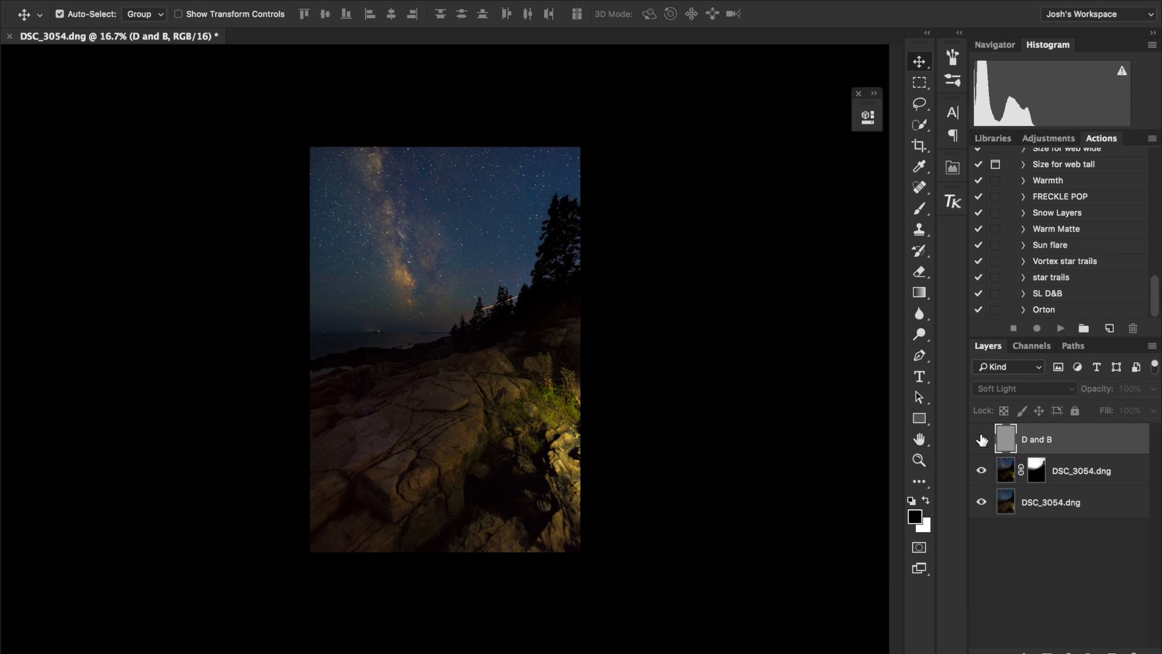
pyautogui.click(981, 440)
# - Switch the D and B layer to Normal blending to view its gray fill, and return it to Soft Light
pyautogui.click(992, 389)
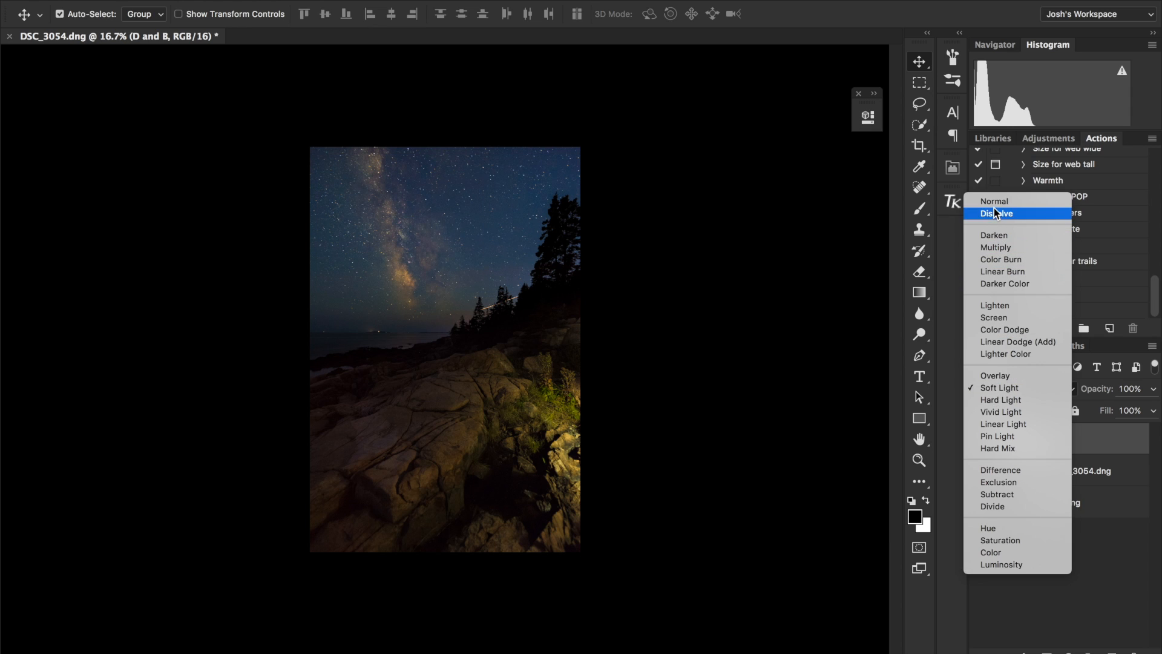
pyautogui.click(994, 203)
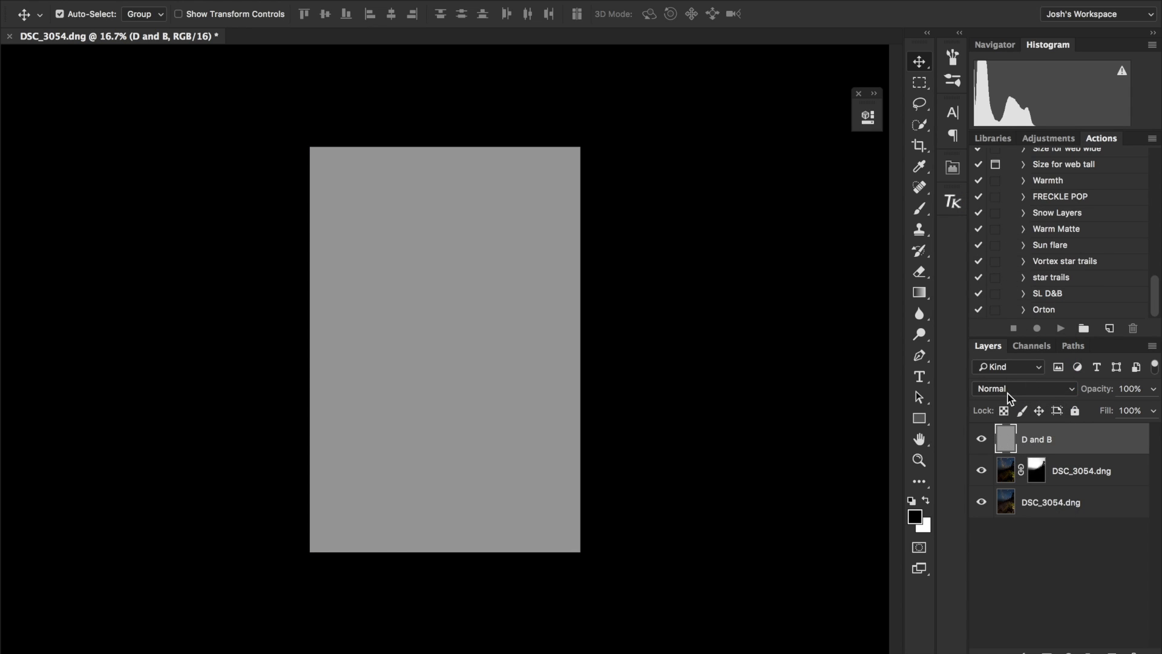
pyautogui.click(1008, 390)
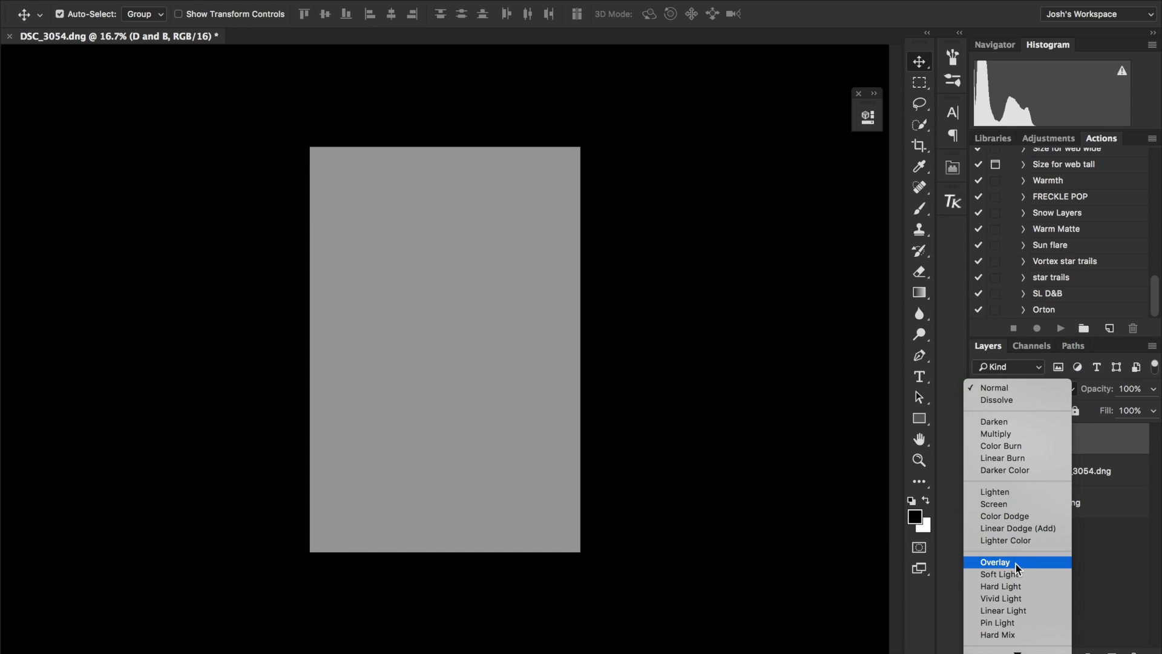
pyautogui.click(1000, 573)
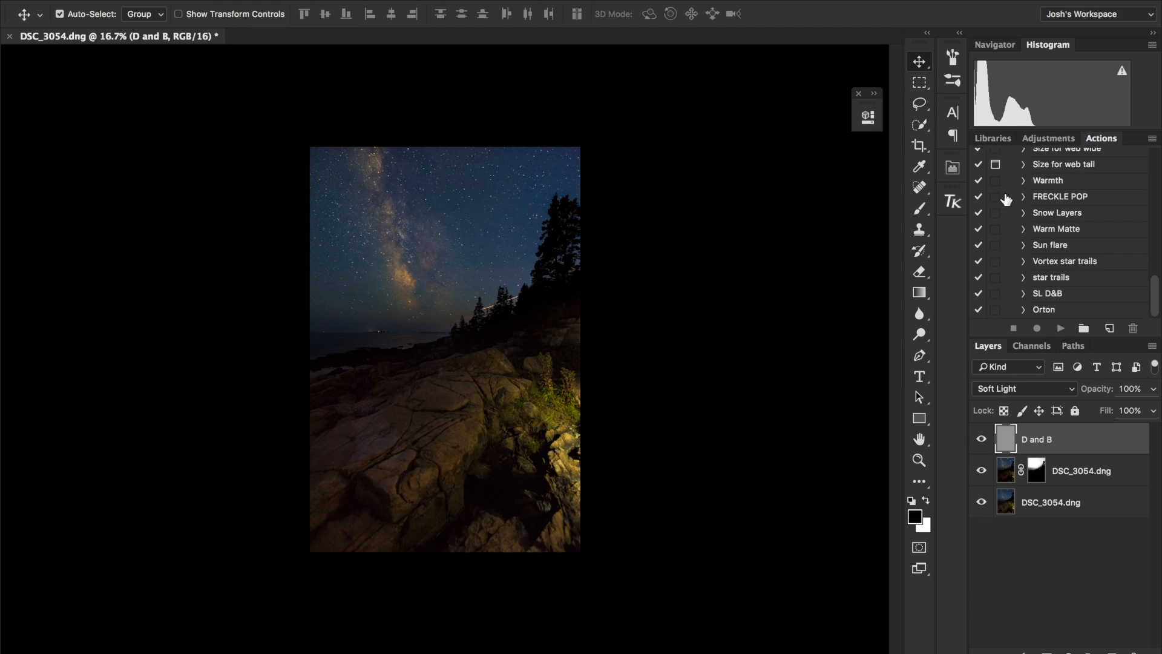
# - Try painting black over the foreground rocks on the D and B layer with the 400 px brush, and undo the strokes
pyautogui.press('b')
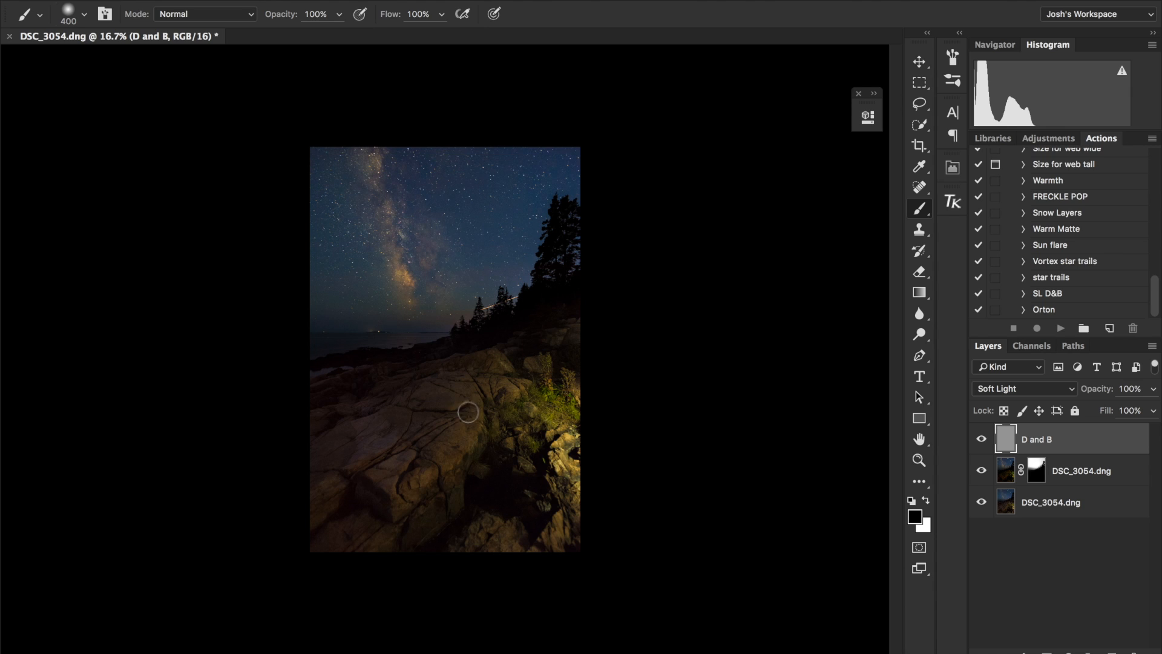
pyautogui.moveTo(407, 389)
pyautogui.mouseDown()
pyautogui.moveTo(448, 476)
pyautogui.moveTo(434, 401)
pyautogui.moveTo(382, 504)
pyautogui.moveTo(383, 392)
pyautogui.moveTo(412, 415)
pyautogui.moveTo(409, 469)
pyautogui.moveTo(413, 391)
pyautogui.moveTo(410, 455)
pyautogui.moveTo(475, 430)
pyautogui.moveTo(482, 386)
pyautogui.moveTo(470, 397)
pyautogui.moveTo(515, 405)
pyautogui.moveTo(490, 380)
pyautogui.moveTo(515, 454)
pyautogui.moveTo(547, 436)
pyautogui.moveTo(527, 390)
pyautogui.moveTo(551, 445)
pyautogui.moveTo(575, 450)
pyautogui.moveTo(547, 380)
pyautogui.moveTo(552, 433)
pyautogui.moveTo(552, 385)
pyautogui.moveTo(518, 351)
pyautogui.moveTo(497, 383)
pyautogui.moveTo(498, 361)
pyautogui.moveTo(436, 355)
pyautogui.moveTo(445, 424)
pyautogui.moveTo(428, 367)
pyautogui.moveTo(430, 420)
pyautogui.mouseUp()
pyautogui.moveTo(547, 419)
pyautogui.mouseDown()
pyautogui.moveTo(577, 478)
pyautogui.moveTo(542, 484)
pyautogui.moveTo(548, 532)
pyautogui.moveTo(505, 528)
pyautogui.mouseUp()
pyautogui.moveTo(376, 364); pyautogui.dragTo(394, 409)
pyautogui.press('alt+super+z')
pyautogui.press('alt+super+z')
pyautogui.press('alt+super+z')
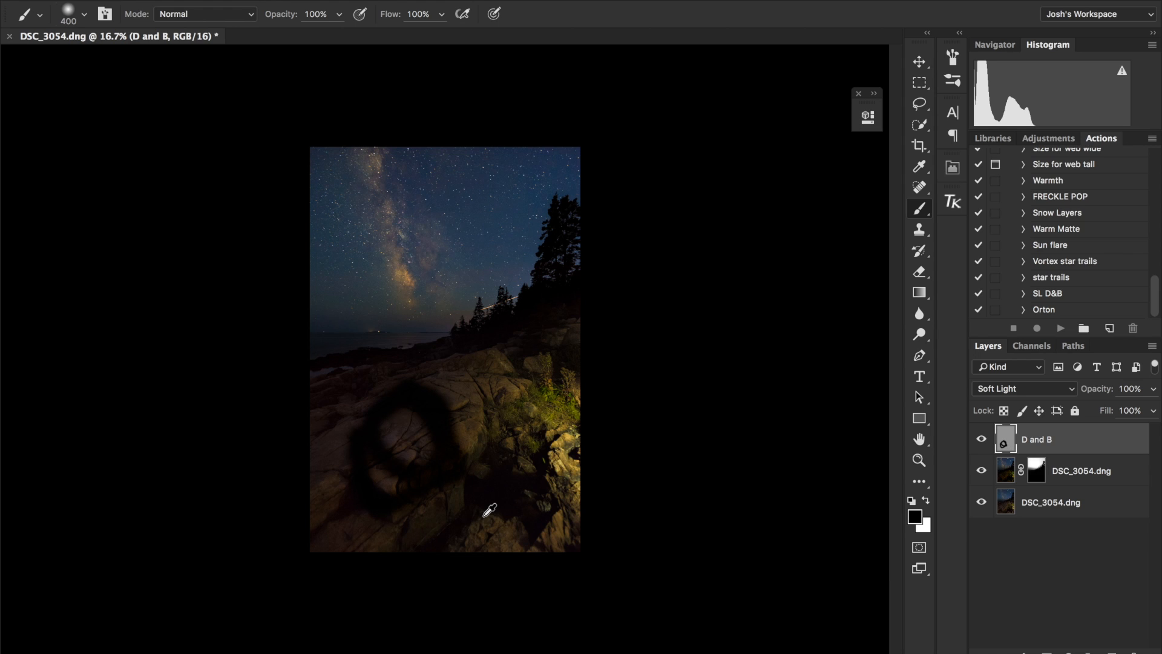
pyautogui.press('alt+super+z')
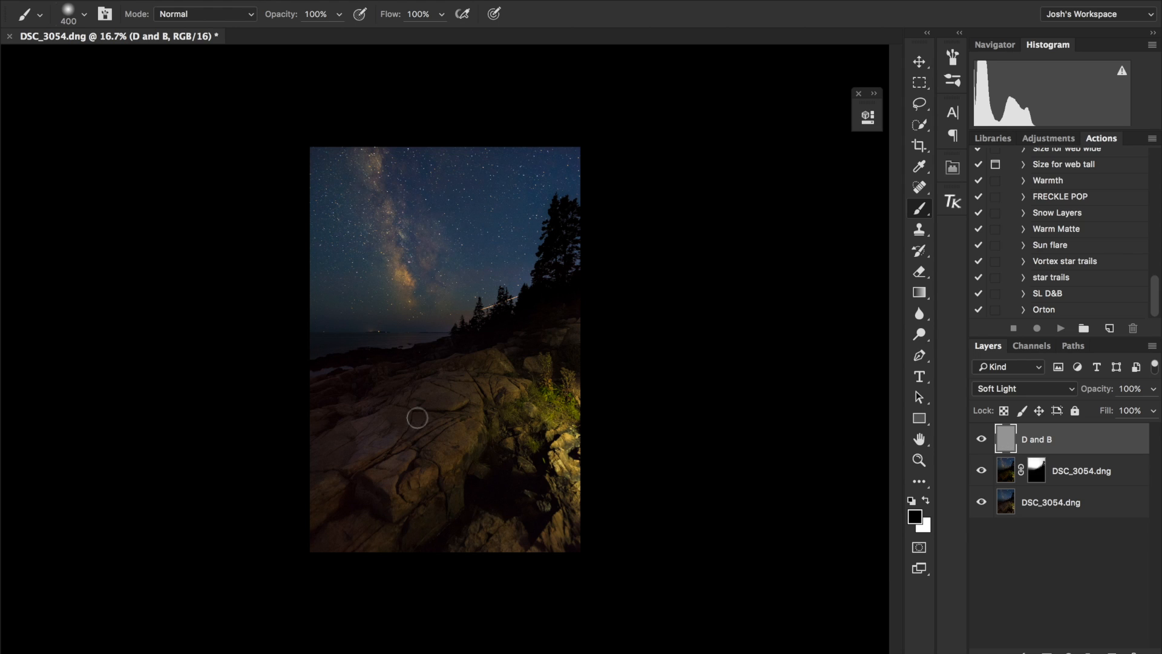
# - Set the brush opacity to 10% for painting on the D and B layer
pyautogui.write('51')
pyautogui.press('Return')
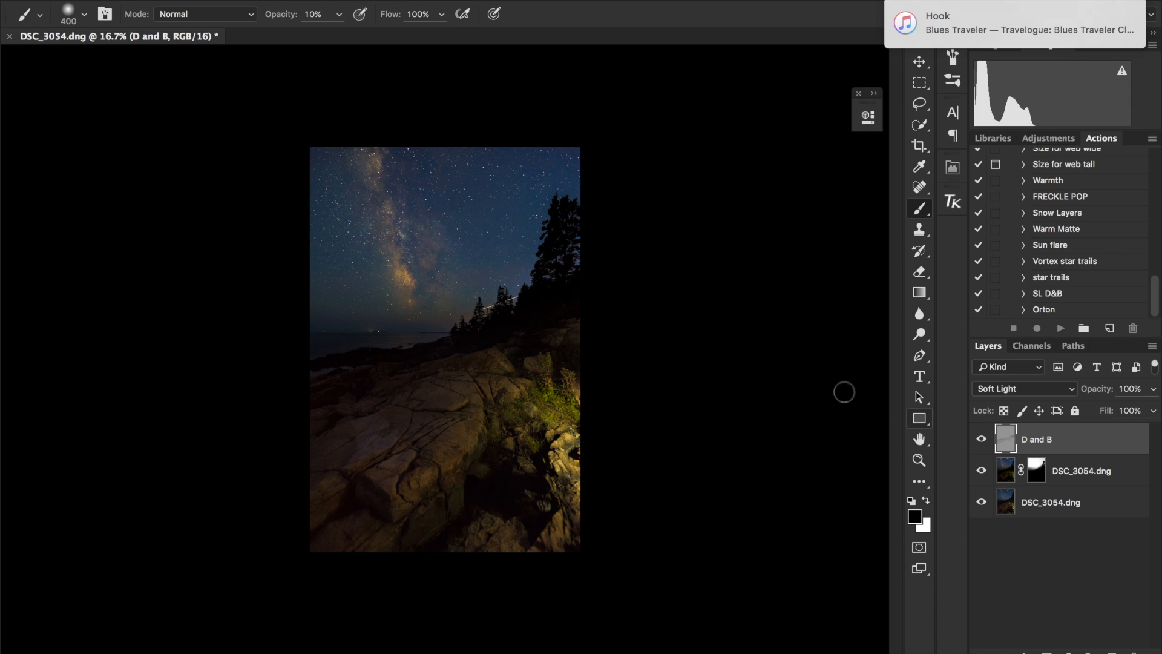
# - Compare the photo with the D and B layer hidden and shown before further painting, leaving the layer visible
pyautogui.click(983, 443)
pyautogui.click(982, 443)
pyautogui.click(982, 445)
pyautogui.click(982, 444)
pyautogui.click(982, 445)
pyautogui.click(982, 445)
pyautogui.click(982, 445)
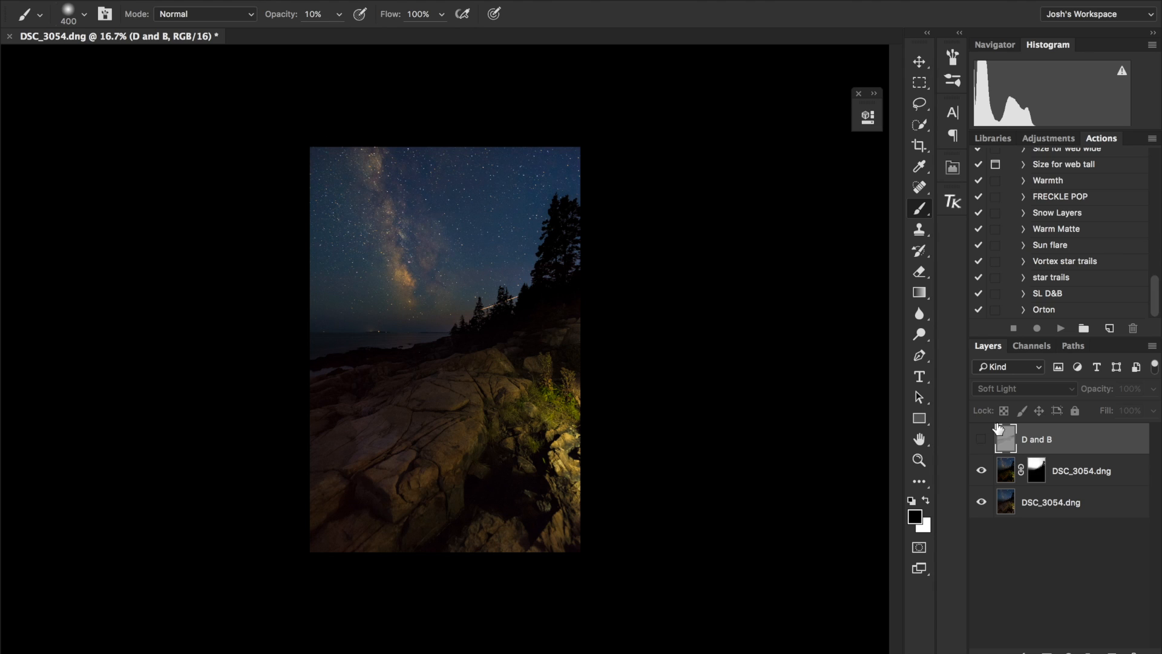
pyautogui.click(981, 440)
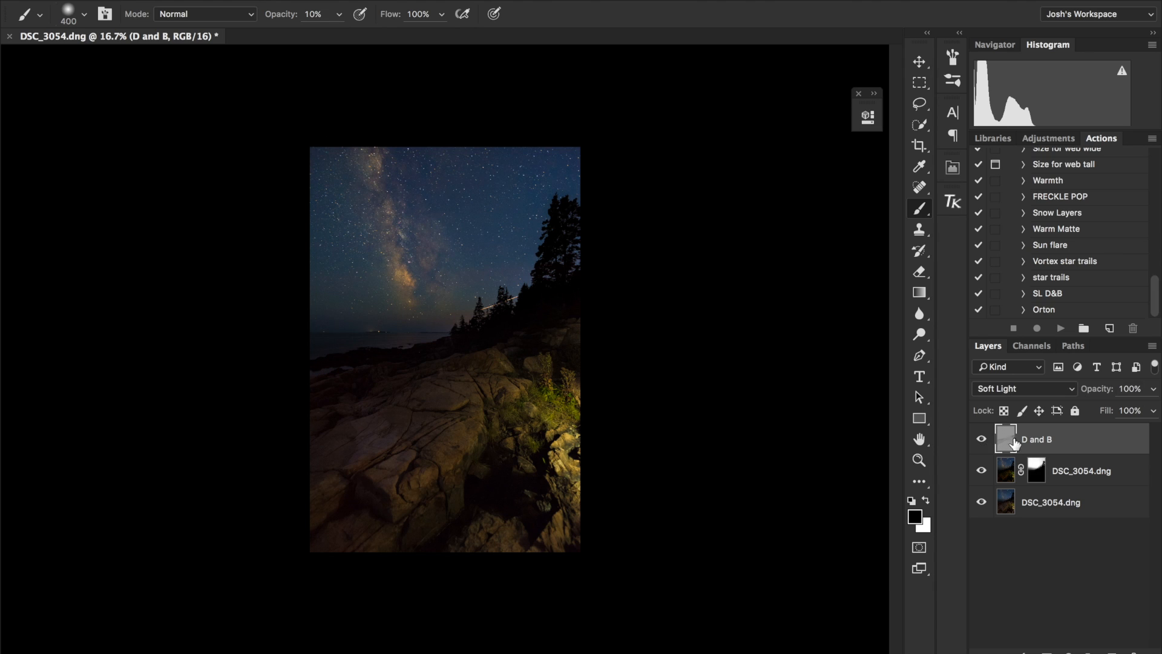
# - Dodge the lower-left foreground rocks on the D and B layer with white at 10% brush opacity
pyautogui.press('x')
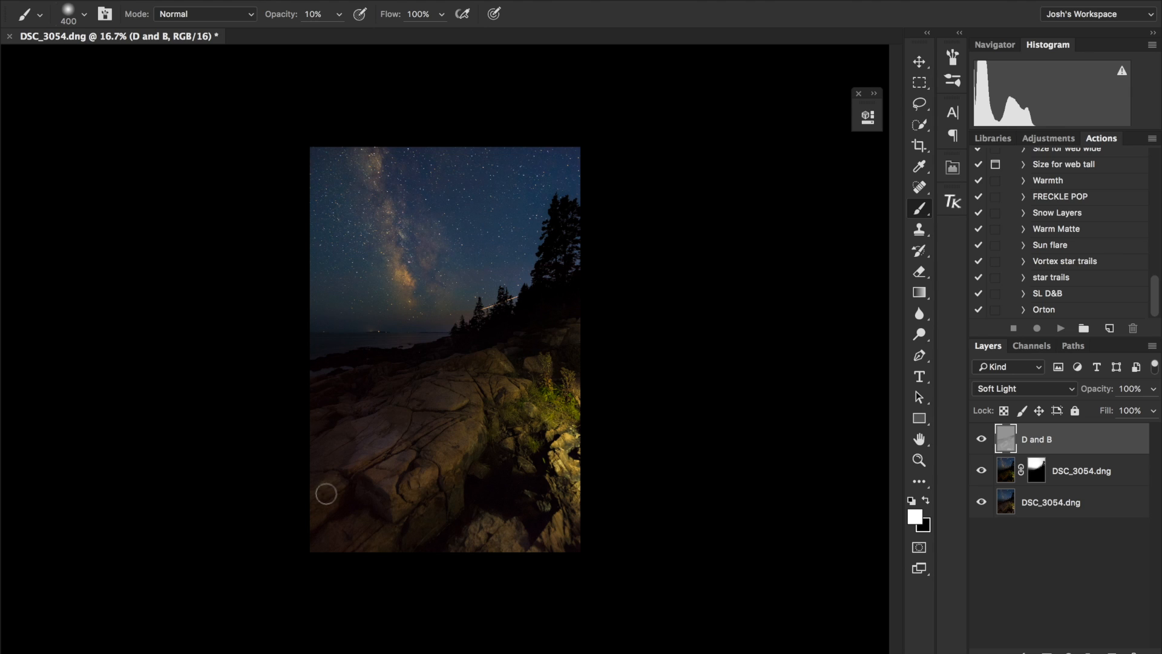
pyautogui.moveTo(333, 492)
pyautogui.mouseDown()
pyautogui.moveTo(389, 537)
pyautogui.moveTo(400, 523)
pyautogui.mouseUp()
# - Try a hard edge on the 400 px brush and restore its soft edge
pyautogui.rightClick(442, 377)
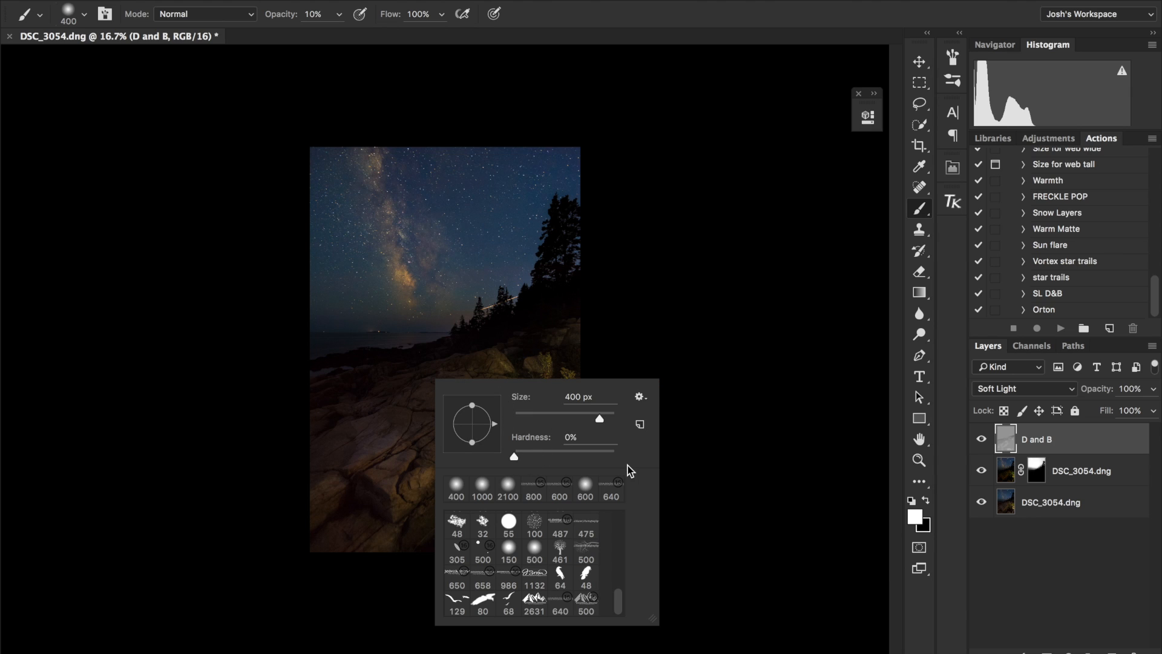
pyautogui.moveTo(520, 459); pyautogui.dragTo(648, 474)
pyautogui.press('Return')
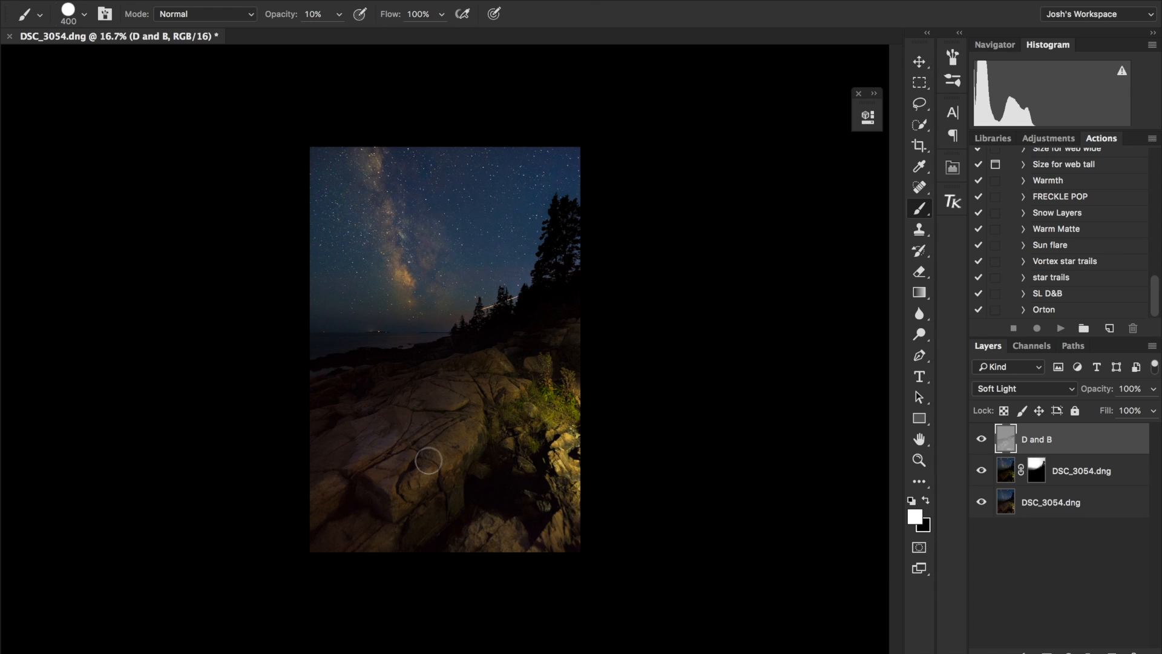
pyautogui.rightClick(417, 431)
pyautogui.moveTo(604, 495); pyautogui.dragTo(464, 488)
pyautogui.press('Return')
# - Toggle the D and B layer's visibility repeatedly to examine the dodging and burning on the rocks, leaving it visible
pyautogui.click(982, 443)
pyautogui.click(982, 442)
pyautogui.click(982, 442)
pyautogui.click(982, 442)
pyautogui.click(982, 442)
pyautogui.click(982, 443)
pyautogui.click(981, 442)
pyautogui.click(981, 442)
pyautogui.click(981, 443)
pyautogui.click(982, 443)
pyautogui.click(982, 443)
pyautogui.click(982, 442)
pyautogui.click(981, 443)
pyautogui.click(982, 443)
pyautogui.click(982, 443)
pyautogui.click(981, 443)
pyautogui.click(981, 442)
pyautogui.click(981, 442)
pyautogui.click(981, 443)
pyautogui.click(982, 443)
pyautogui.click(981, 443)
pyautogui.click(982, 443)
pyautogui.click(981, 444)
pyautogui.click(982, 443)
pyautogui.click(982, 444)
pyautogui.click(981, 443)
pyautogui.click(982, 442)
pyautogui.click(982, 442)
pyautogui.click(982, 442)
pyautogui.click(981, 442)
pyautogui.click(981, 442)
pyautogui.click(981, 441)
pyautogui.click(982, 442)
pyautogui.click(981, 441)
# - Create a new layer named D and B sky in Soft Light mode, filled with 50% gray
pyautogui.hotkey('ctrl', 'shift', 'n')
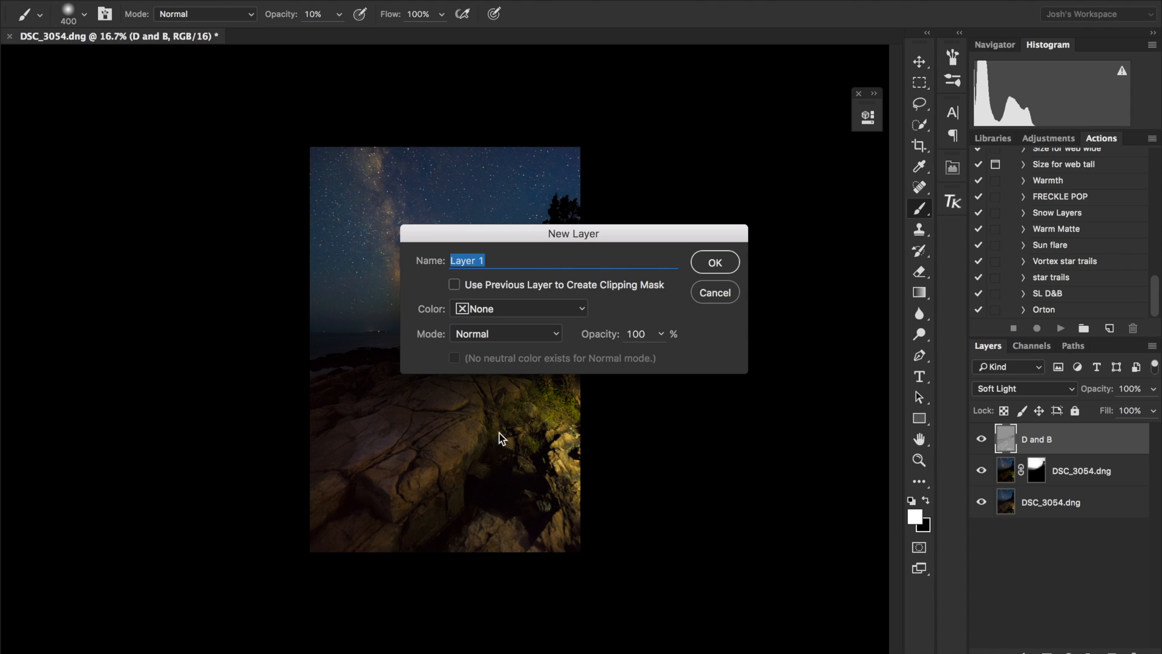
pyautogui.click(469, 336)
pyautogui.click(472, 380)
pyautogui.click(455, 357)
pyautogui.write('D and B sky')
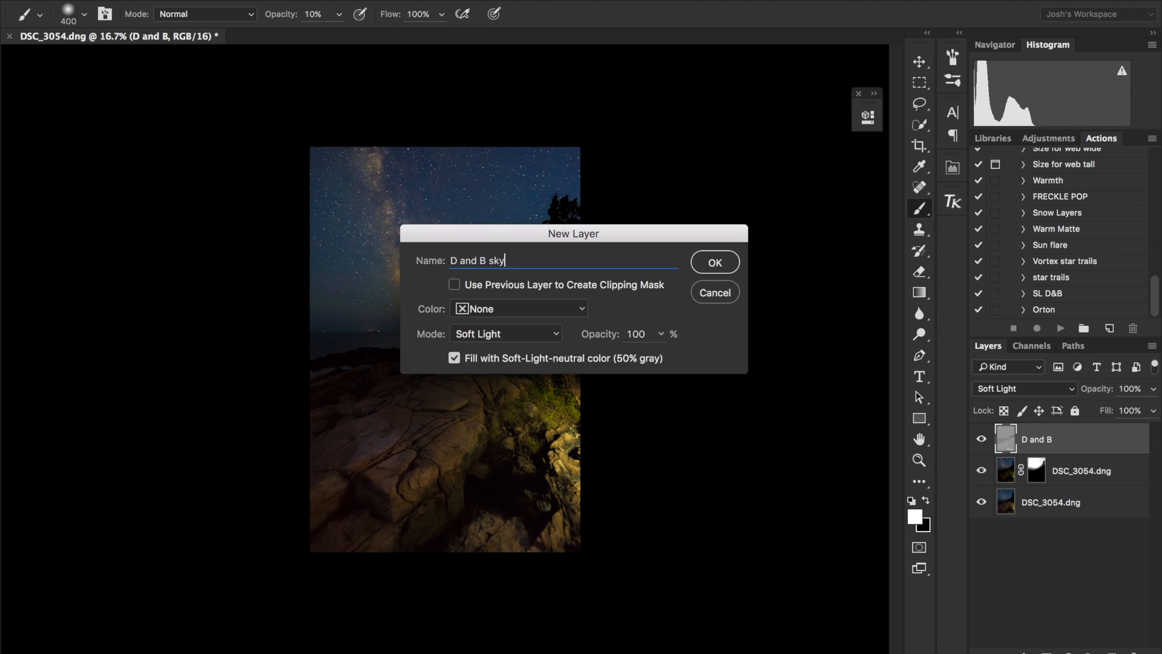
pyautogui.click(716, 263)
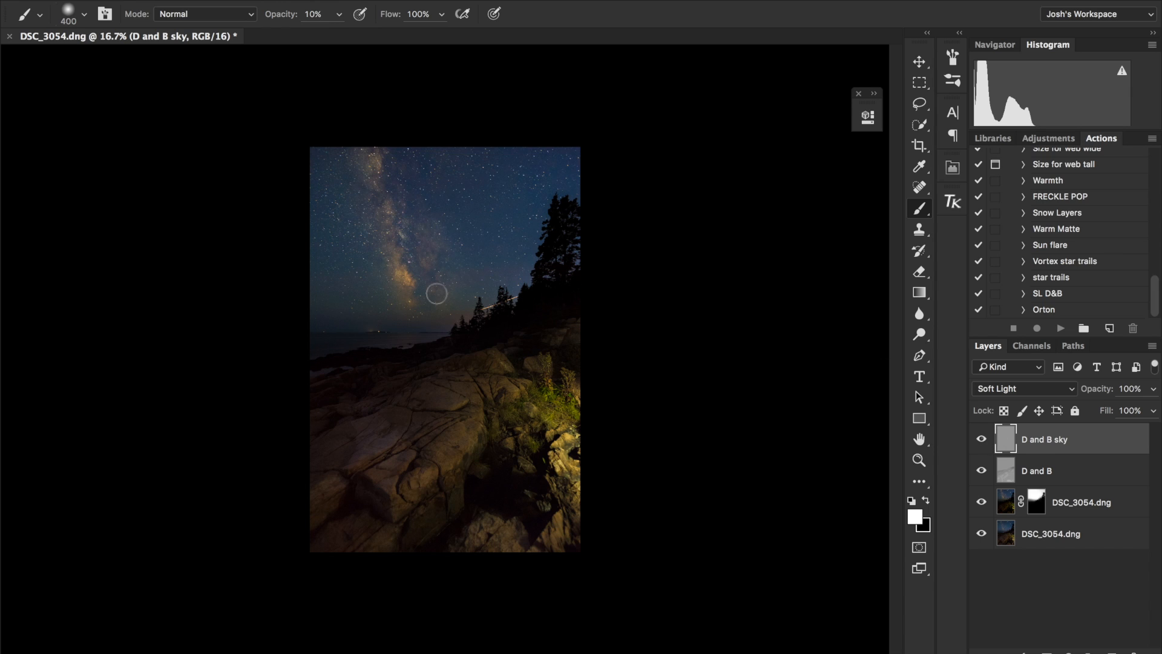
# - Set the brush opacity to 5% and sample the orange glow of the Milky Way core as the foreground color
pyautogui.press('Return')
pyautogui.write('5')
pyautogui.keyDown('alt'); pyautogui.click(403, 275); pyautogui.keyUp('alt')
pyautogui.moveTo(409, 271); pyautogui.dragTo(414, 271)
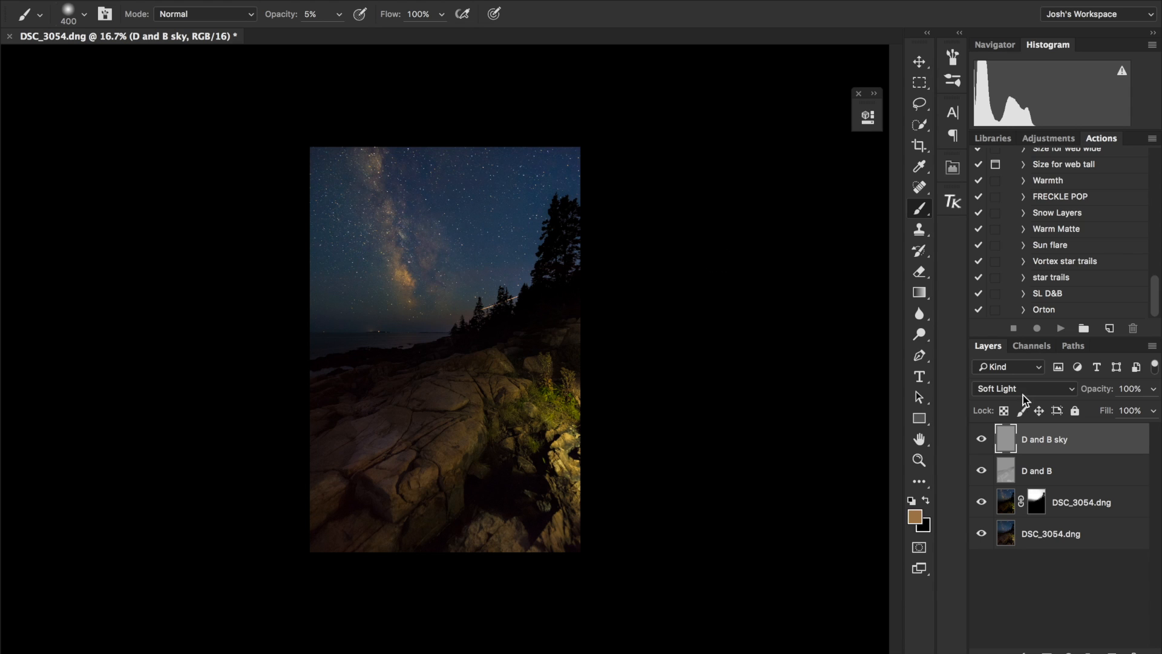
# - Brighten the sampled foreground color to 100% brightness and shift its hue to a light orange, ffd086
pyautogui.click(916, 517)
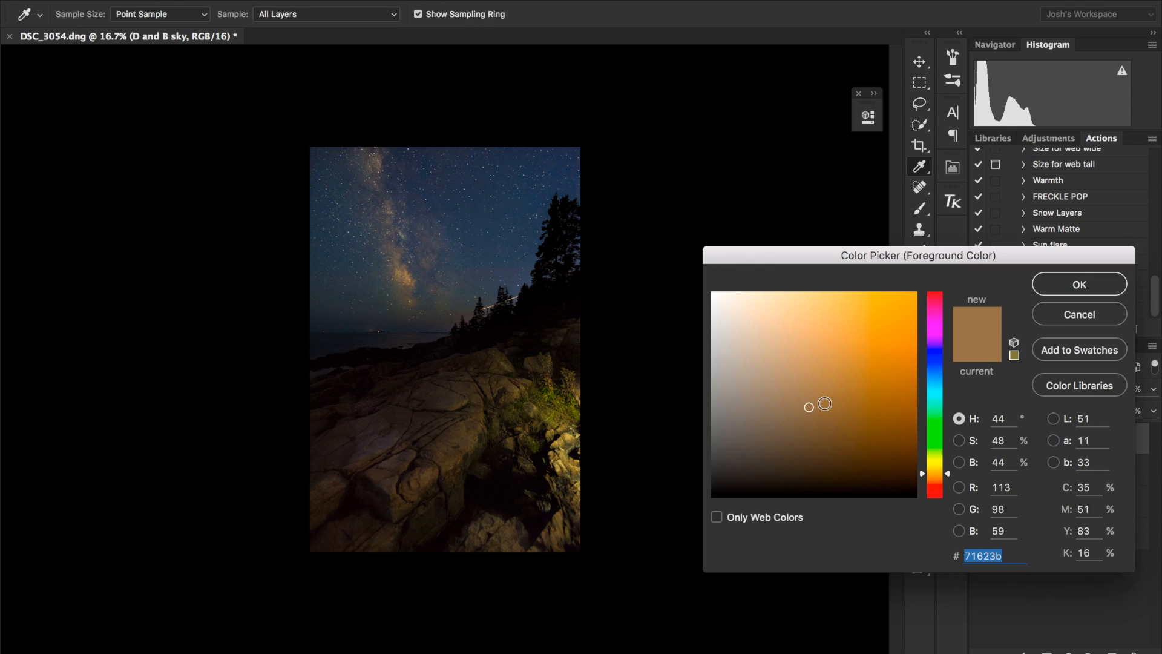
pyautogui.moveTo(809, 407); pyautogui.dragTo(809, 292)
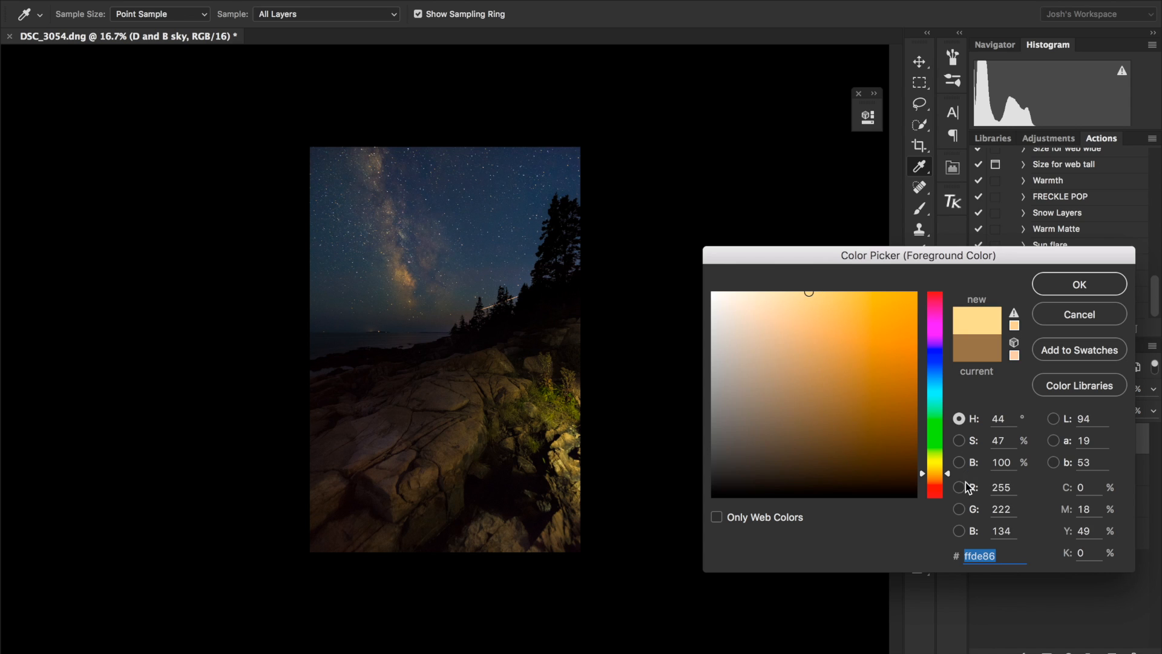
pyautogui.moveTo(920, 471); pyautogui.dragTo(921, 476)
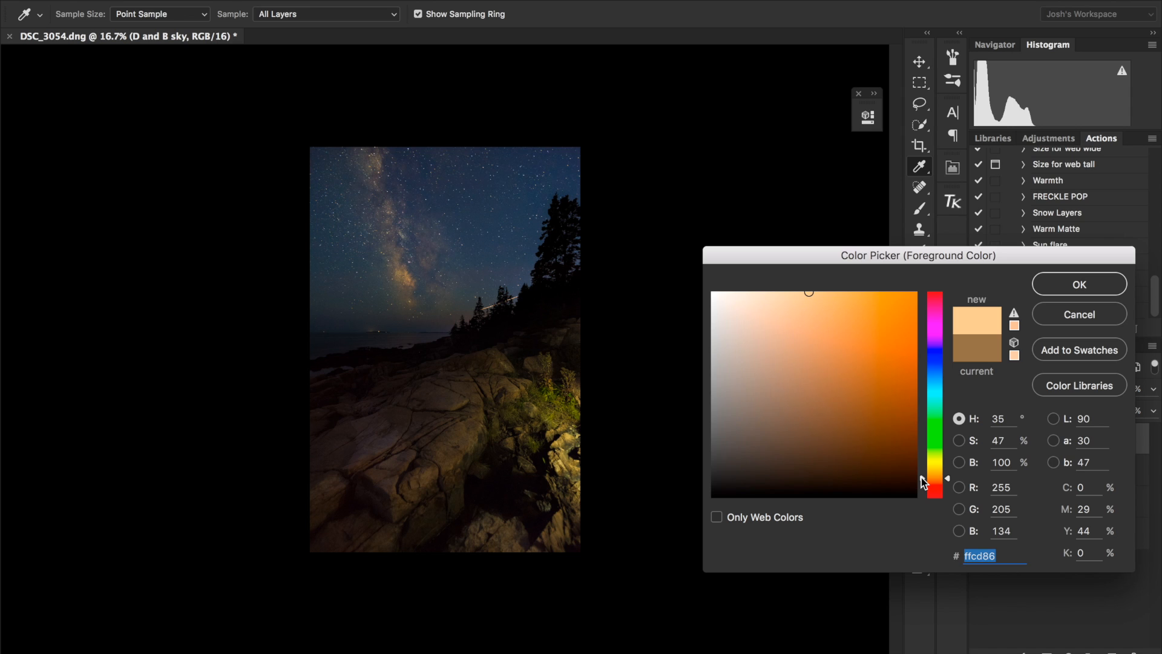
pyautogui.click(1053, 284)
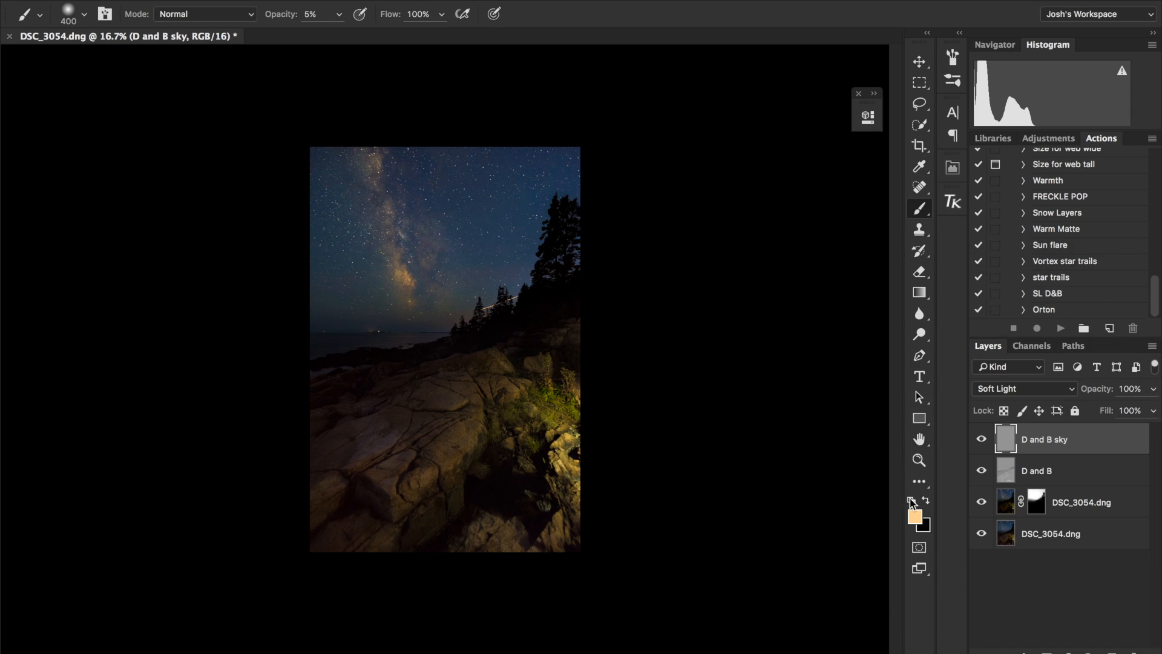
# - Paint the light orange over the bright parts of the Milky Way on the D and B sky layer
pyautogui.click(914, 517)
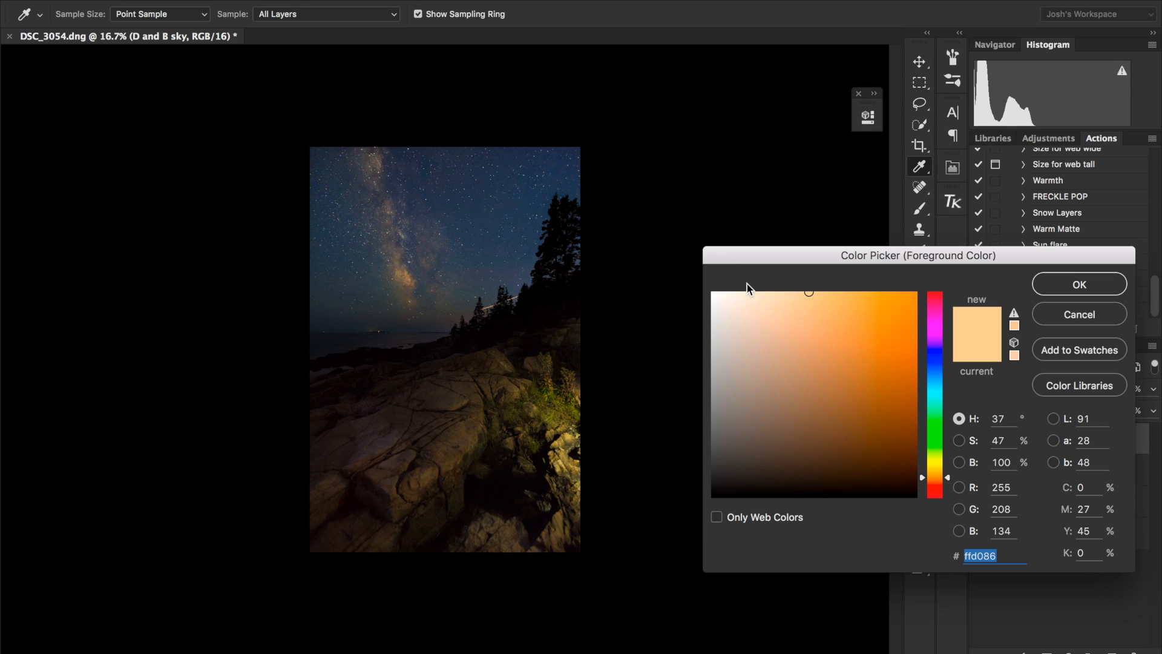
pyautogui.click(1079, 285)
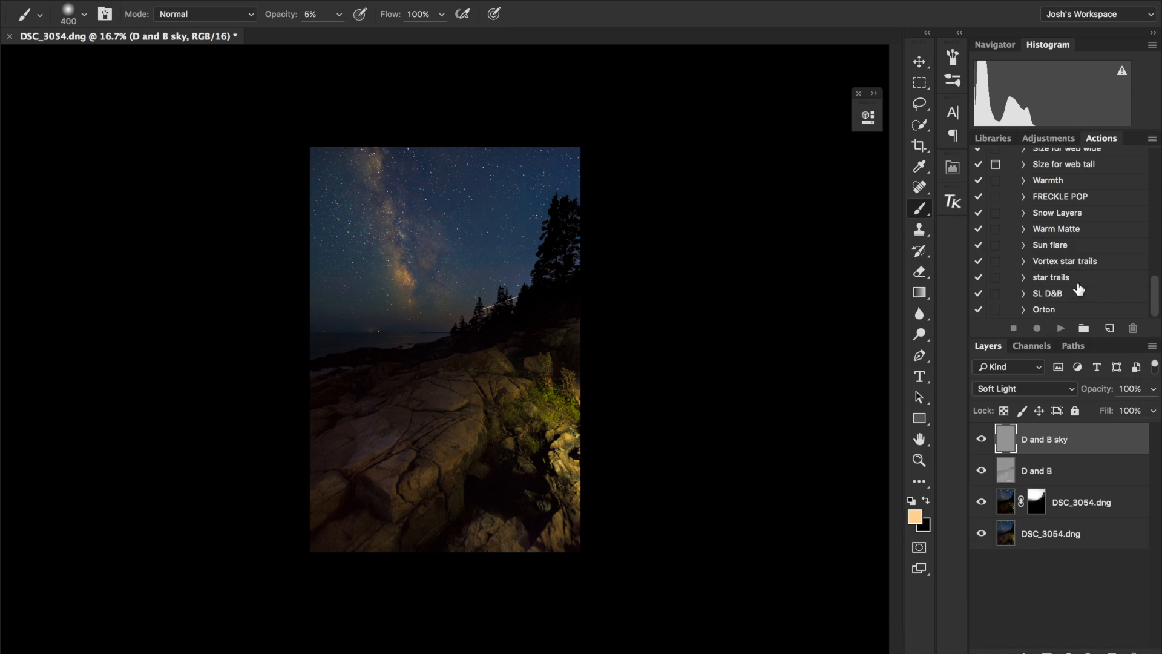
pyautogui.moveTo(377, 164)
pyautogui.mouseDown()
pyautogui.moveTo(400, 277)
pyautogui.moveTo(414, 294)
pyautogui.moveTo(425, 259)
pyautogui.moveTo(440, 275)
pyautogui.moveTo(425, 307)
pyautogui.moveTo(406, 191)
pyautogui.moveTo(388, 215)
pyautogui.moveTo(403, 237)
pyautogui.moveTo(382, 240)
pyautogui.moveTo(417, 269)
pyautogui.moveTo(352, 150)
pyautogui.moveTo(386, 207)
pyautogui.moveTo(378, 192)
pyautogui.mouseUp()
pyautogui.moveTo(467, 317)
pyautogui.mouseDown()
pyautogui.moveTo(408, 304)
pyautogui.moveTo(436, 299)
pyautogui.mouseUp()
# - Sample a dark blue sky tone beside the Milky Way as the foreground color and darken it to black
pyautogui.click(915, 515)
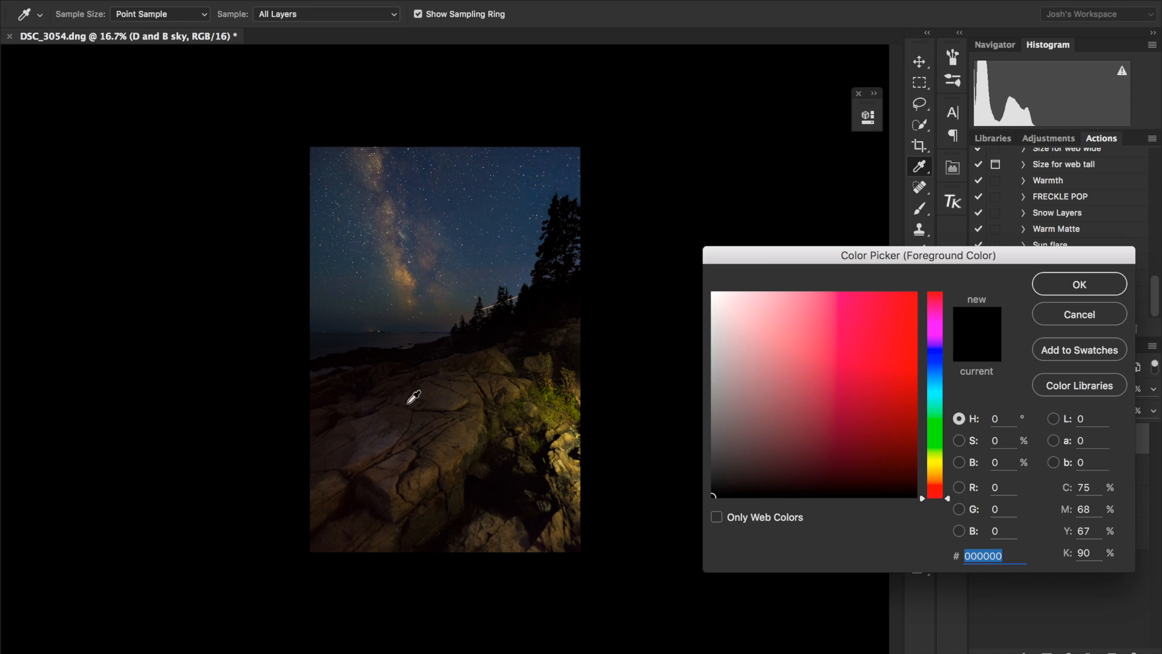
pyautogui.press('alt')
pyautogui.click(432, 269)
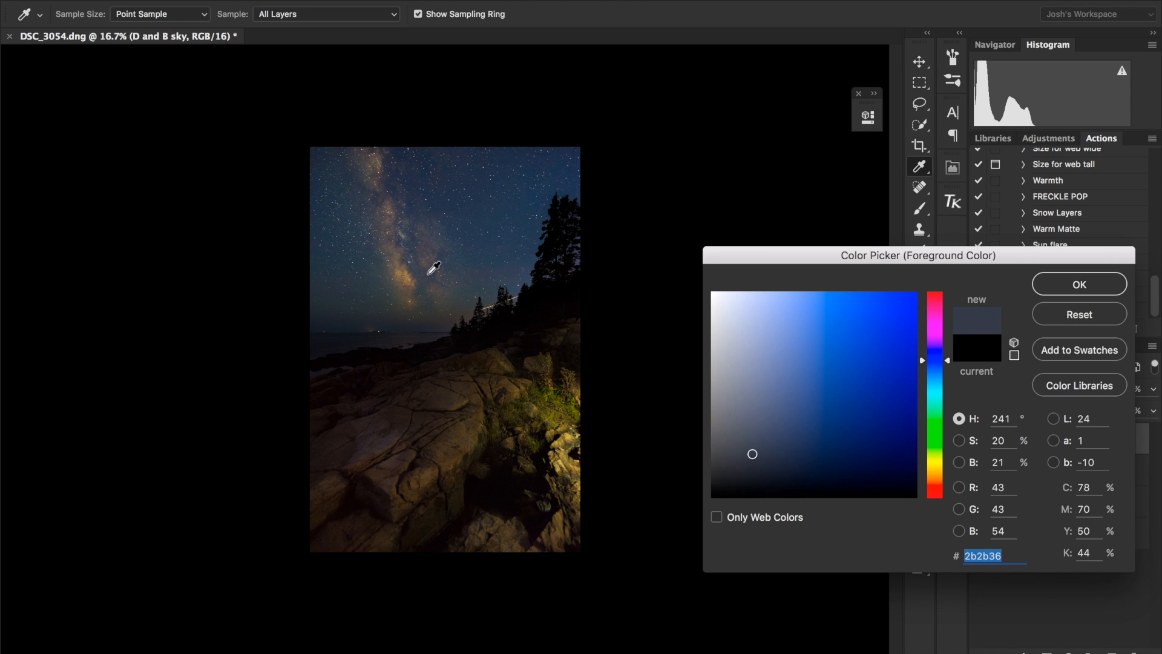
pyautogui.moveTo(753, 456)
pyautogui.mouseDown()
pyautogui.moveTo(788, 472)
pyautogui.moveTo(773, 480)
pyautogui.moveTo(782, 495)
pyautogui.moveTo(696, 508)
pyautogui.mouseUp()
pyautogui.click(1053, 286)
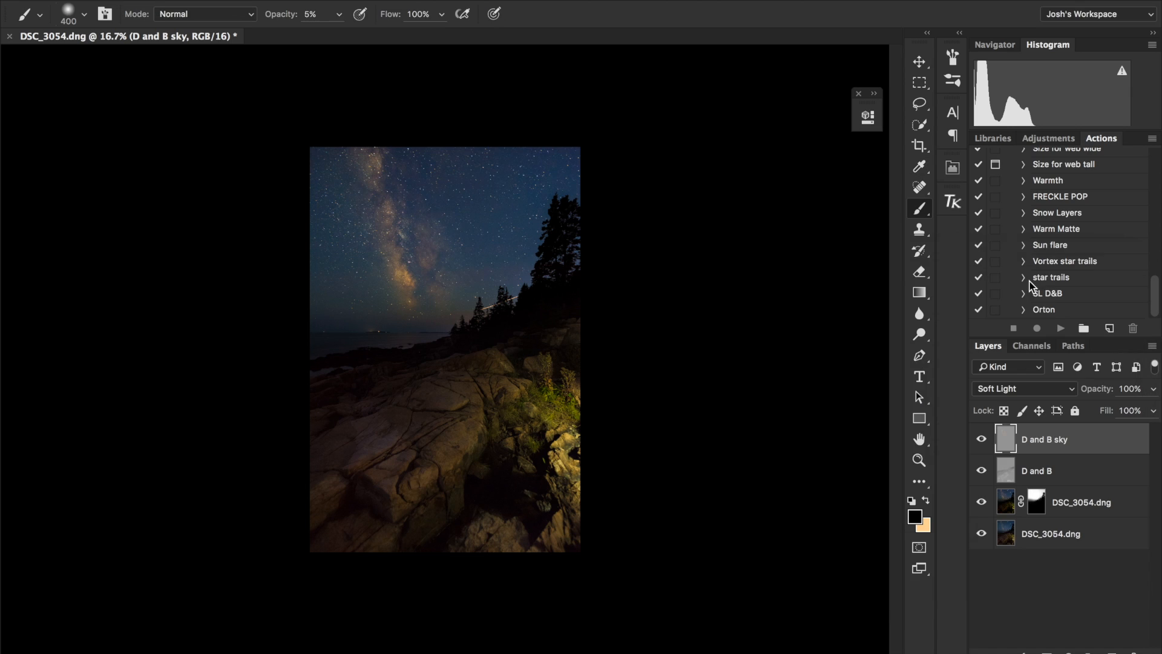
# - Reduce the brush size to 150 px for burning the Milky Way's dark lanes on the D and B sky layer
pyautogui.press('[')
pyautogui.press('[')
pyautogui.press('[')
pyautogui.press('[')
pyautogui.press('[')
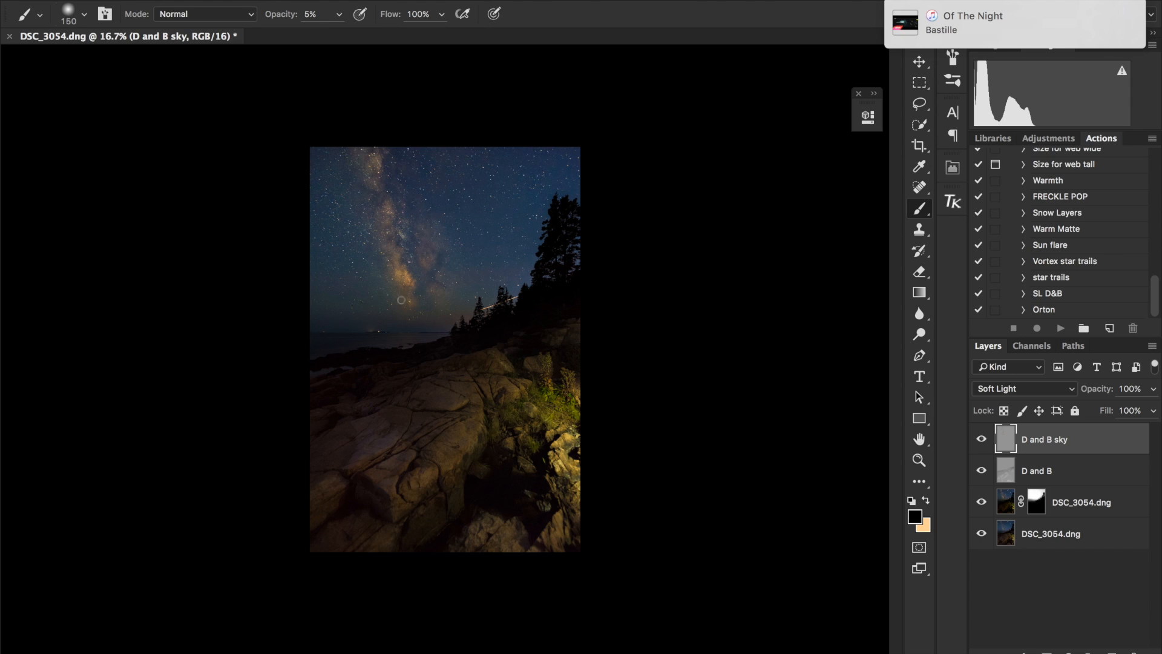
# - Compare the Milky Way with the D and B sky layer hidden and shown, leaving the layer visible
pyautogui.click(981, 439)
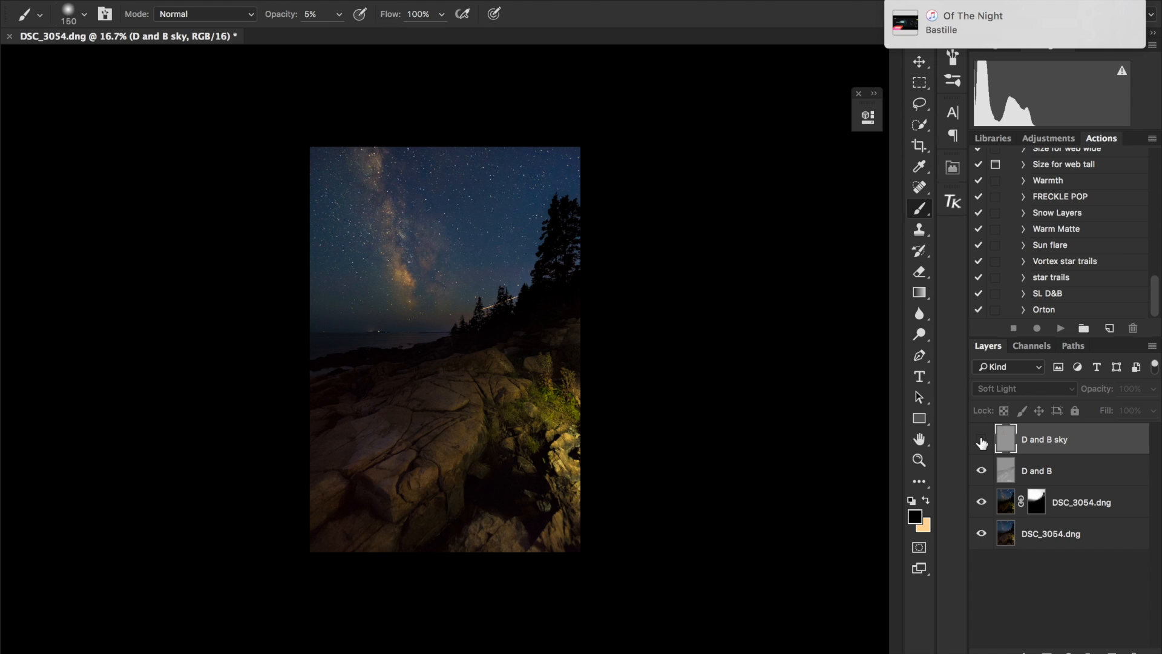
pyautogui.click(981, 440)
pyautogui.click(981, 440)
pyautogui.click(981, 440)
pyautogui.click(981, 440)
pyautogui.click(981, 440)
pyautogui.click(981, 440)
pyautogui.click(980, 442)
pyautogui.click(980, 442)
pyautogui.click(980, 442)
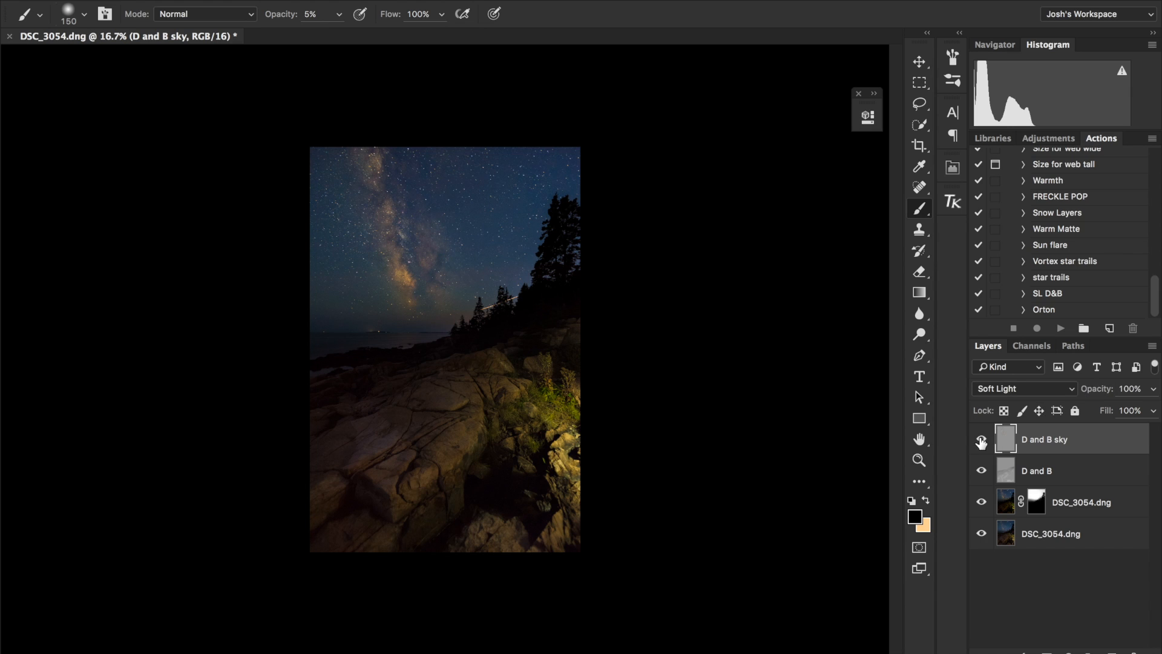
# - Switch the D and B sky layer to Normal blending to view its painted strokes, and return it to Soft Light
pyautogui.click(994, 387)
pyautogui.click(992, 200)
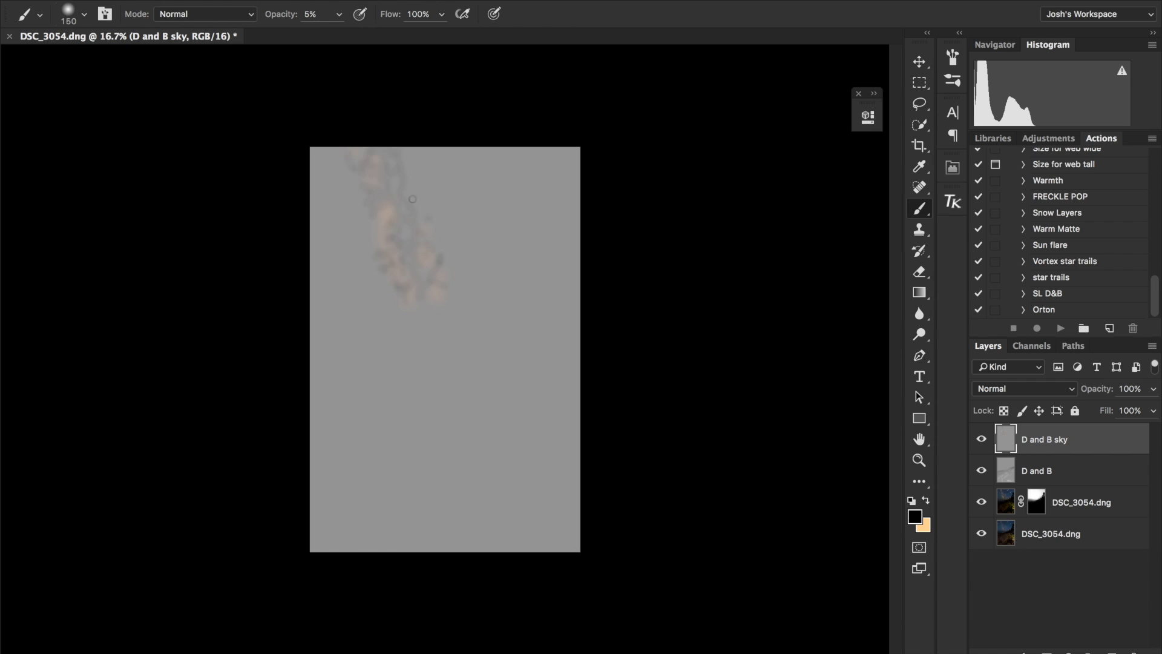
pyautogui.click(994, 387)
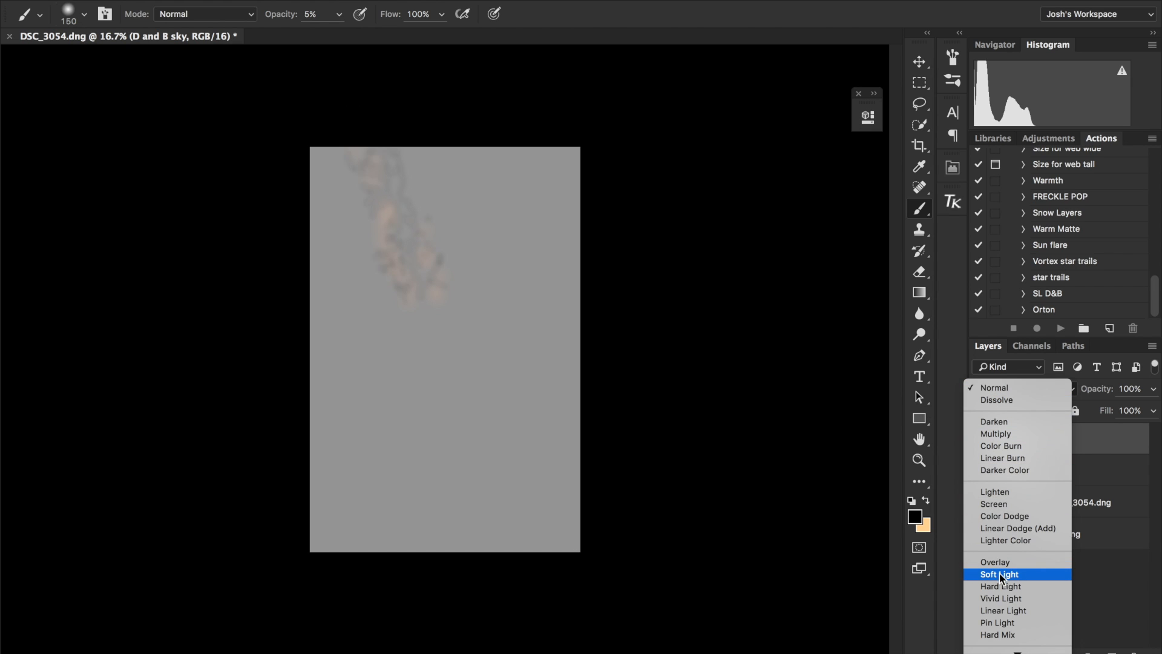
pyautogui.scroll(-2, 996, 574)
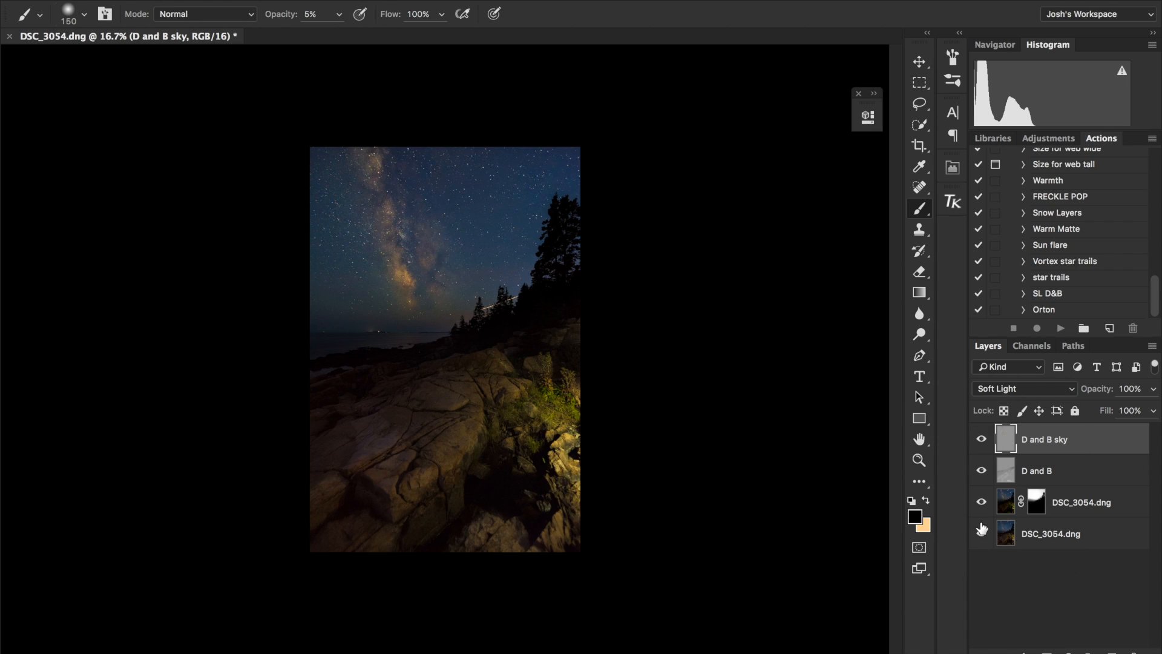
# - Toggle the D and B sky layer's visibility again to examine the sky's contrast and color, leaving it visible
pyautogui.click(981, 439)
pyautogui.click(982, 439)
pyautogui.click(982, 440)
pyautogui.click(982, 440)
pyautogui.click(981, 441)
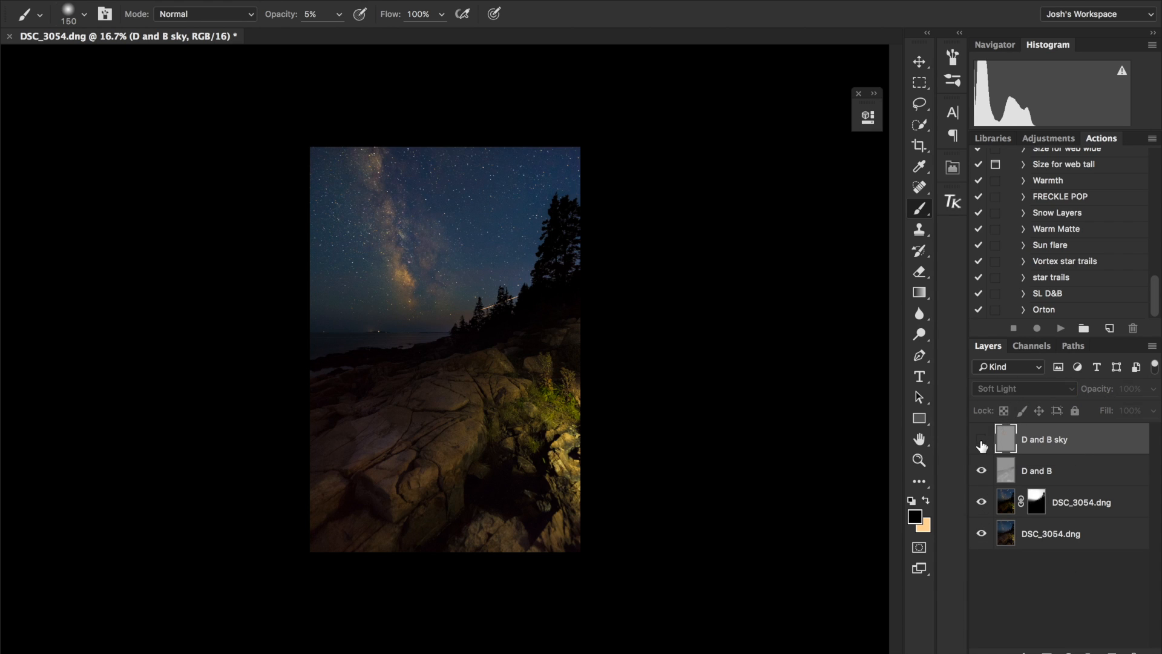
pyautogui.click(981, 441)
pyautogui.click(981, 440)
pyautogui.click(981, 442)
pyautogui.click(979, 443)
pyautogui.click(980, 444)
pyautogui.click(979, 445)
pyautogui.click(978, 446)
pyautogui.click(977, 446)
pyautogui.click(976, 447)
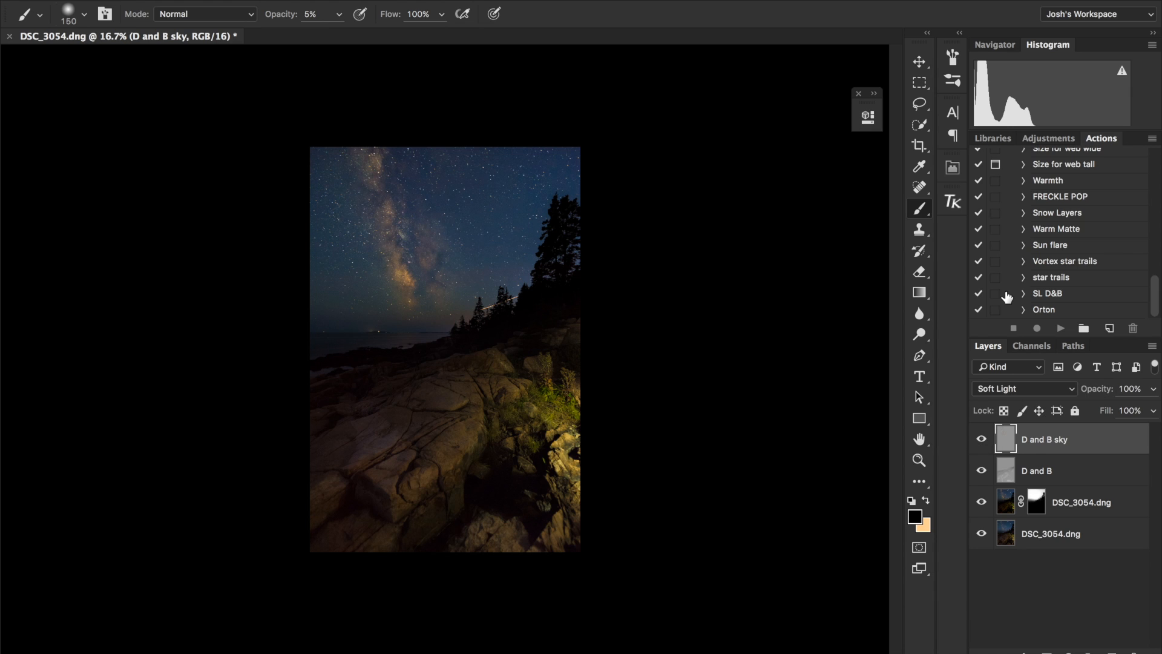
# - Zoom the photo out to 8.33% and show the Navigator's thumbnail preview to judge the overall image
pyautogui.hotkey('ctrl', '-')
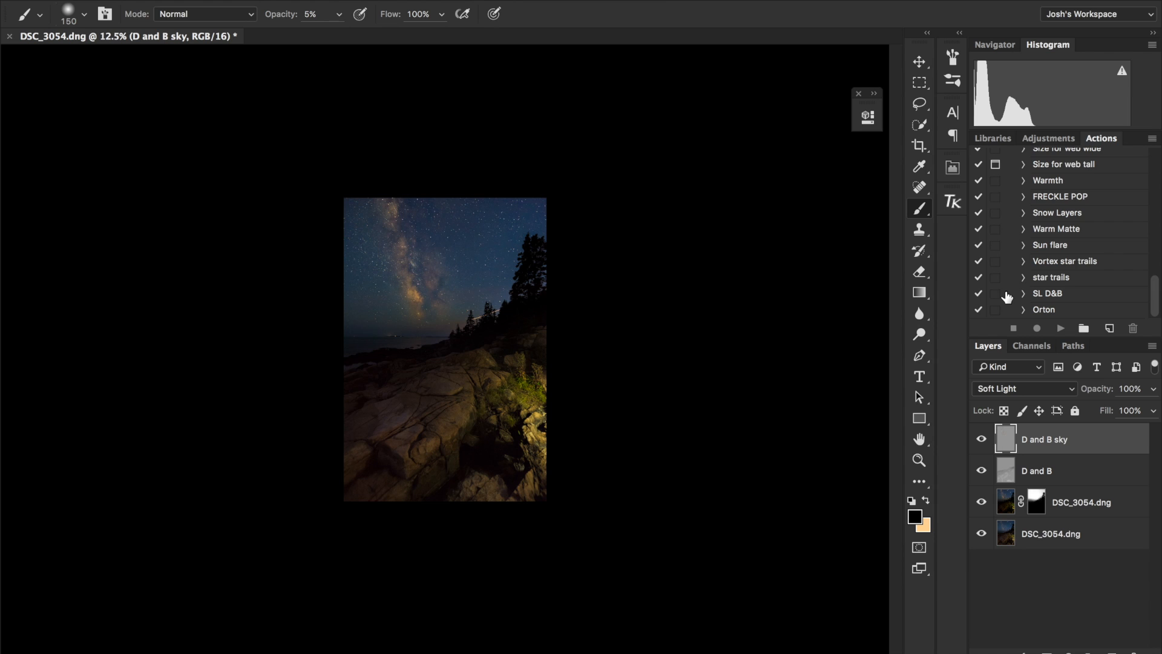
pyautogui.hotkey('ctrl', '-')
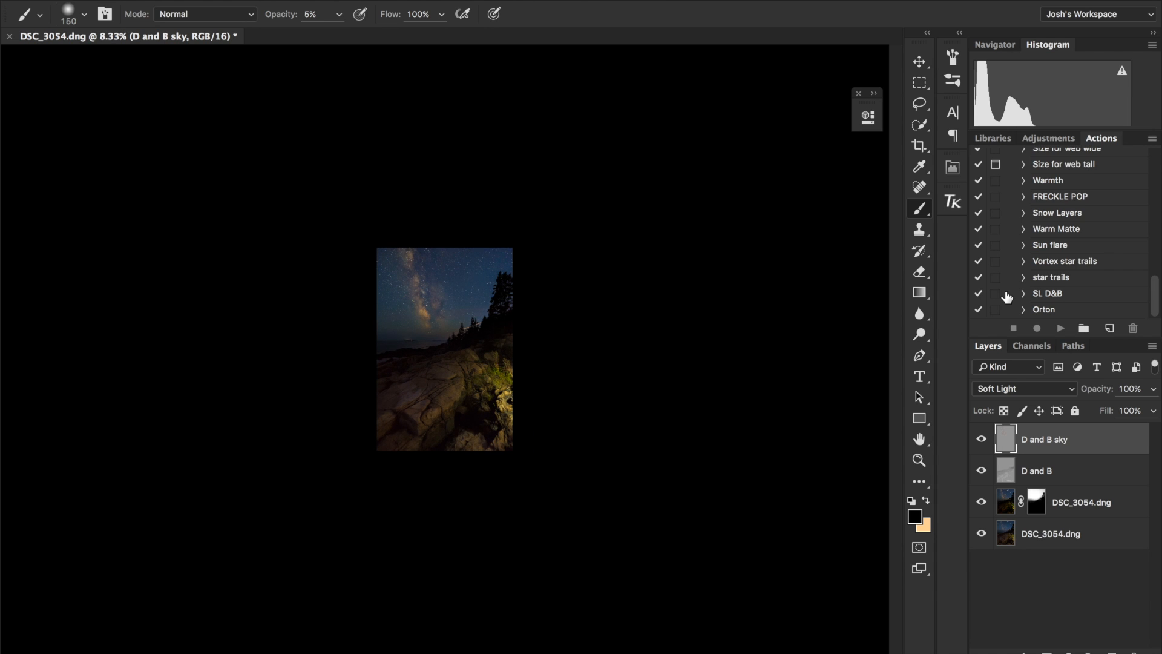
pyautogui.press('F4')
pyautogui.click(929, 62)
pyautogui.click(995, 44)
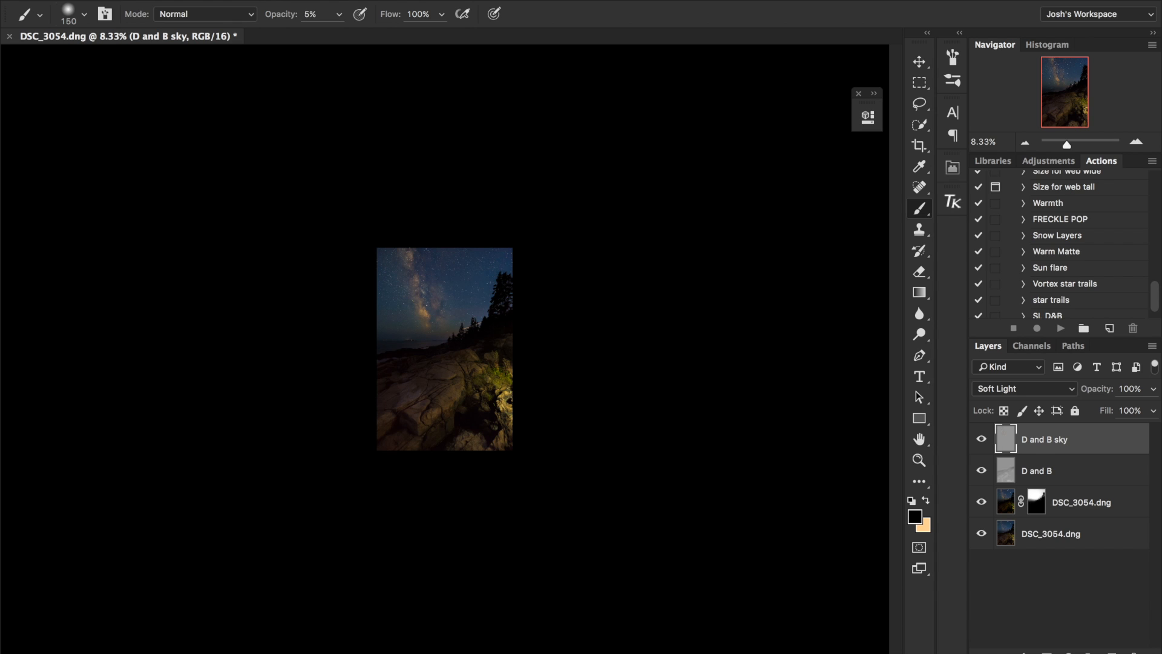
# - Examine the whole composition's light and contrast at several small and large zoom levels
pyautogui.hotkey('ctrl', '-')
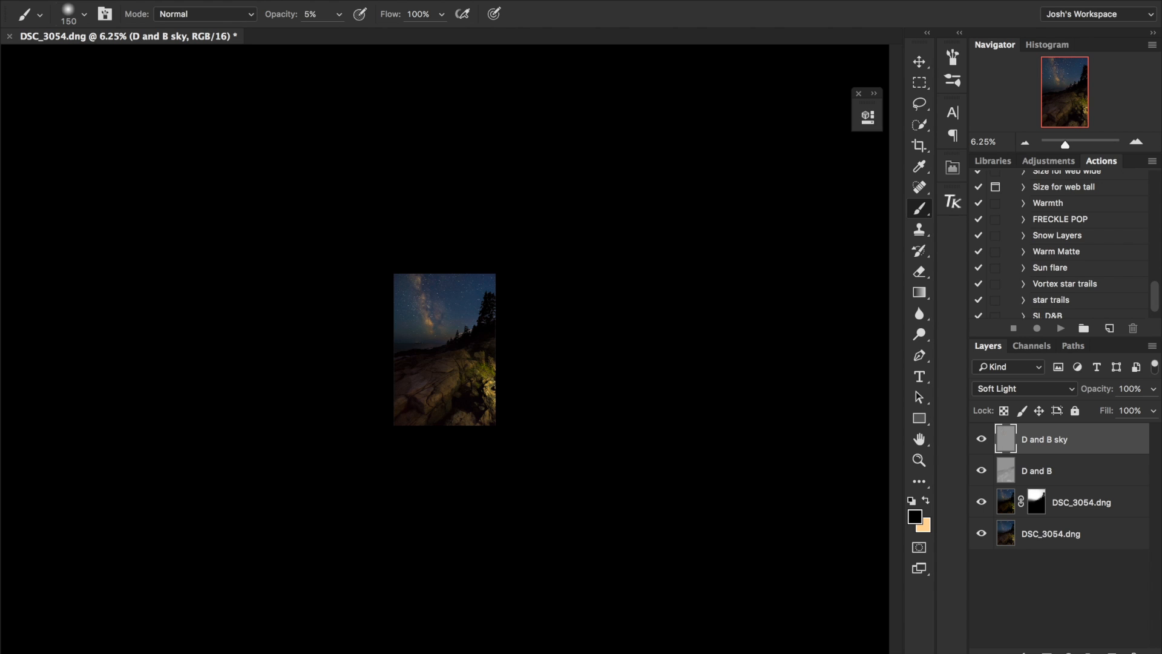
pyautogui.press('super+plus')
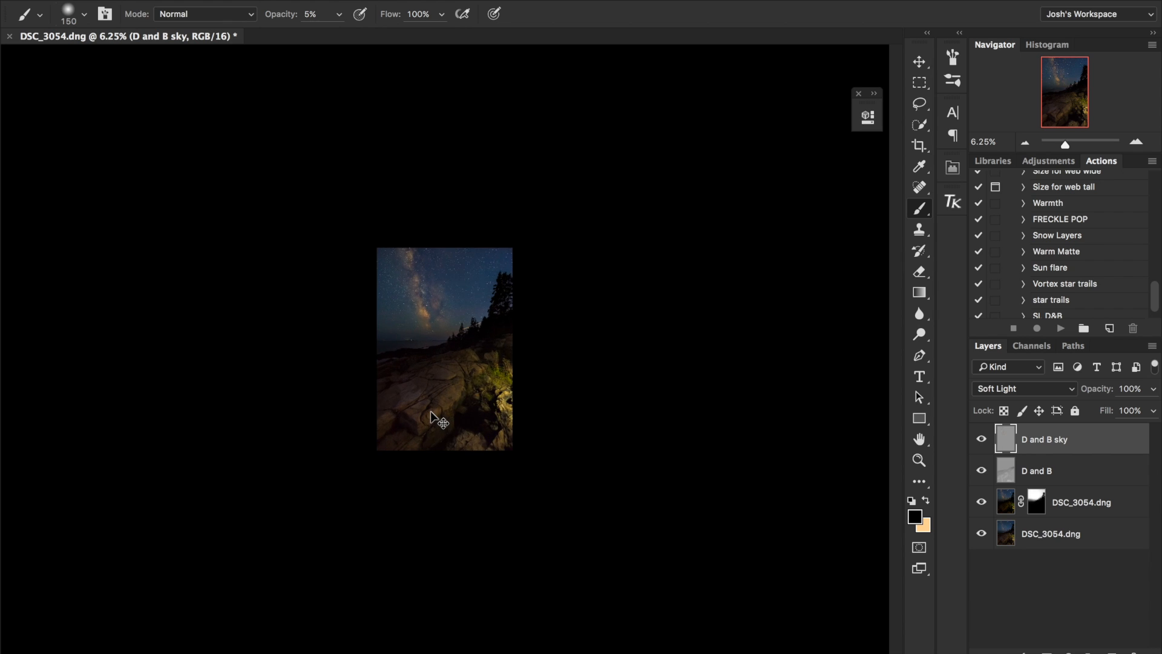
pyautogui.press('super+plus')
pyautogui.press('super+plus')
pyautogui.press('super+plus')
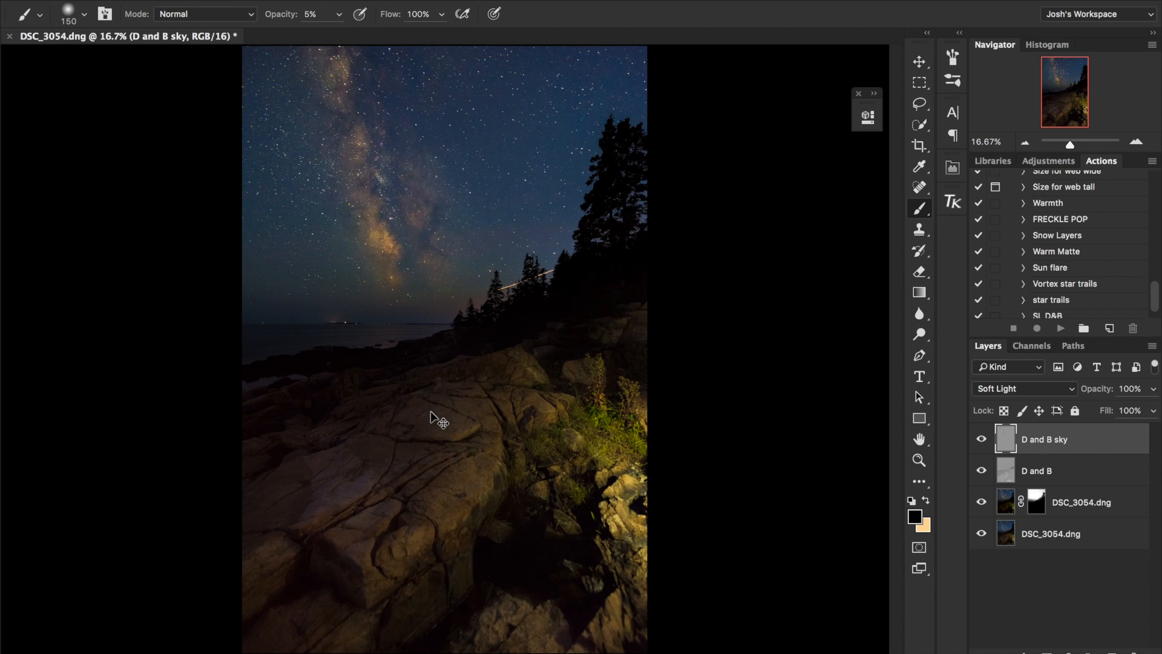
pyautogui.press('super+minus')
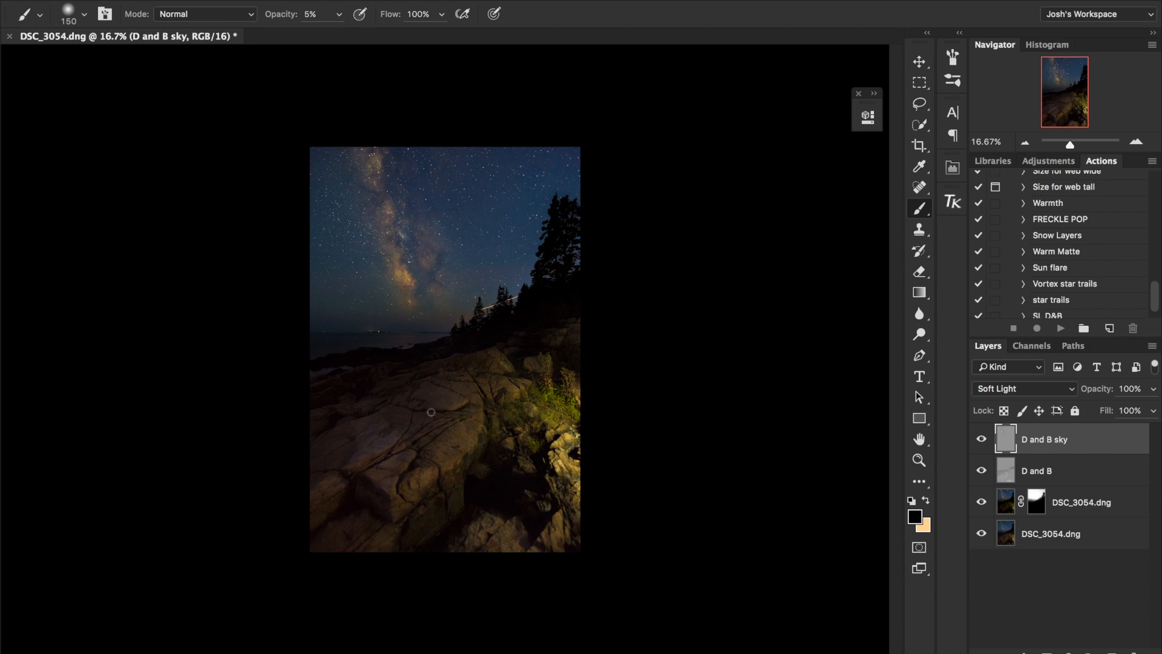
pyautogui.press('super+minus')
pyautogui.press('super+minus')
pyautogui.press('super+minus')
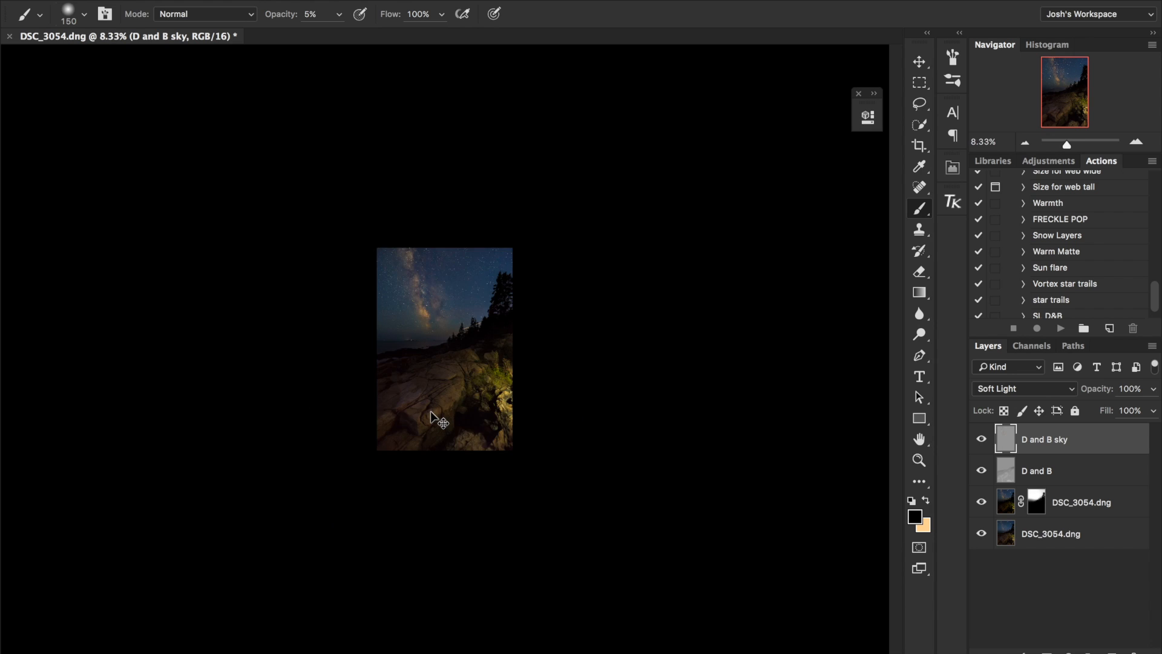
pyautogui.press('super+plus')
pyautogui.press('super+plus')
pyautogui.press('super+plus')
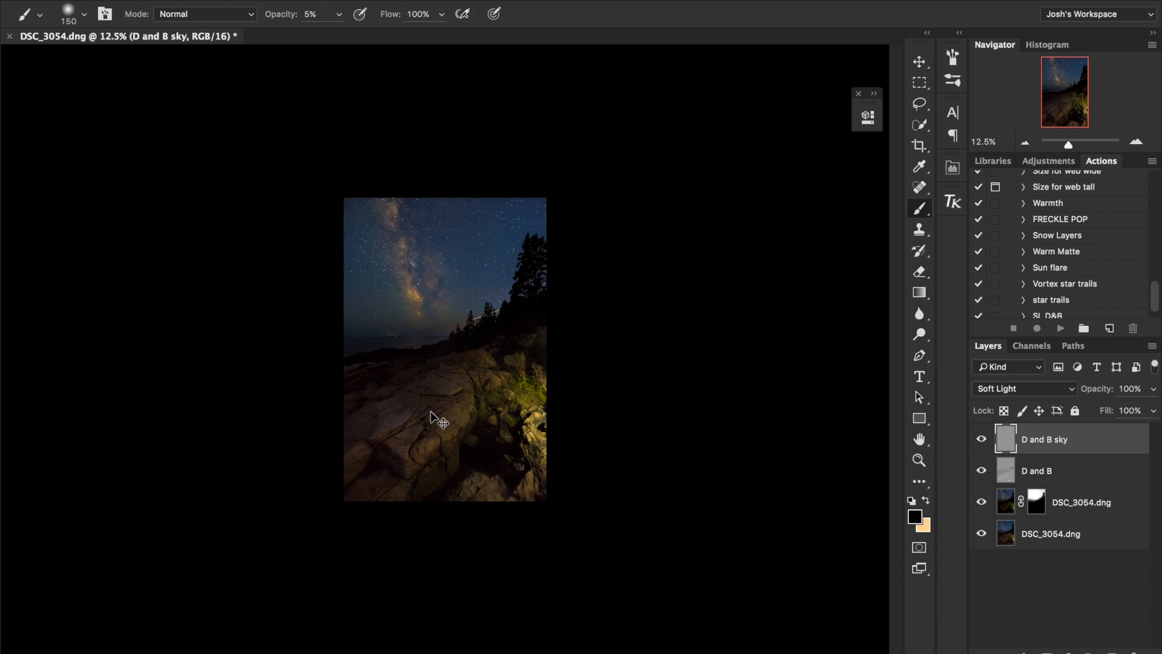
# - Compare how the Milky Way, rocks and trees balance at zoom levels between 5% and 33.33%, finishing at 25%
pyautogui.press('super+minus')
pyautogui.press('super+plus')
pyautogui.press('super+minus')
pyautogui.press('super+plus')
pyautogui.press('super+plus')
pyautogui.press('super+minus')
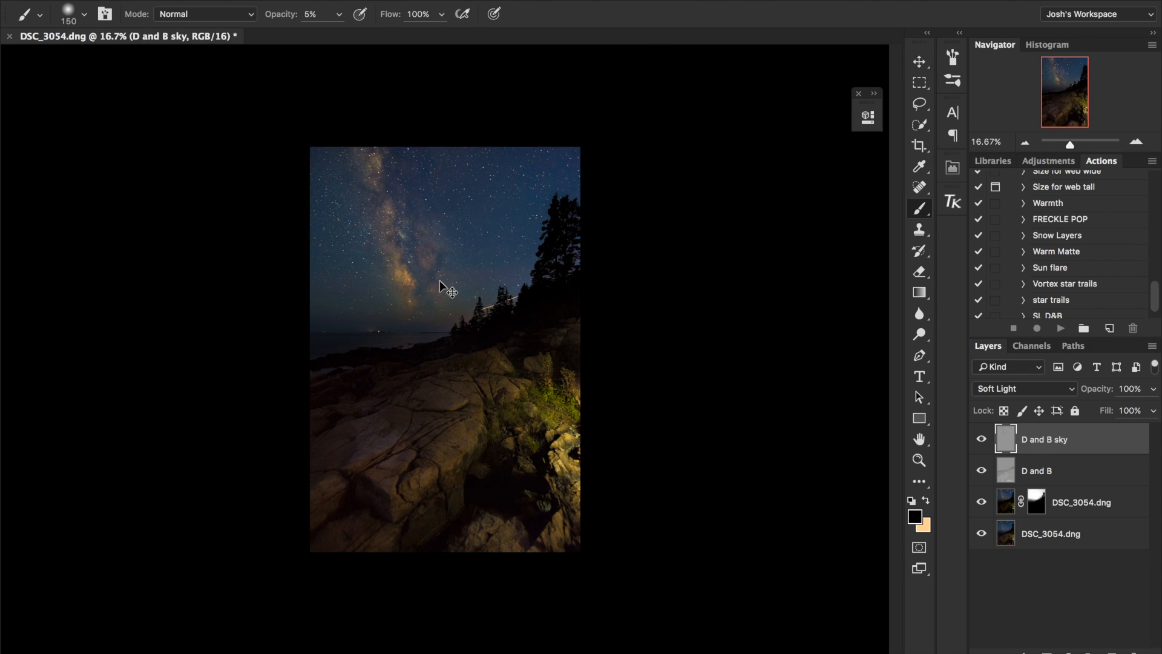
pyautogui.press('super+plus')
pyautogui.press('super+plus')
pyautogui.press('super+minus')
pyautogui.press('super+minus')
pyautogui.press('super+minus')
pyautogui.press('super+minus')
pyautogui.press('super+minus')
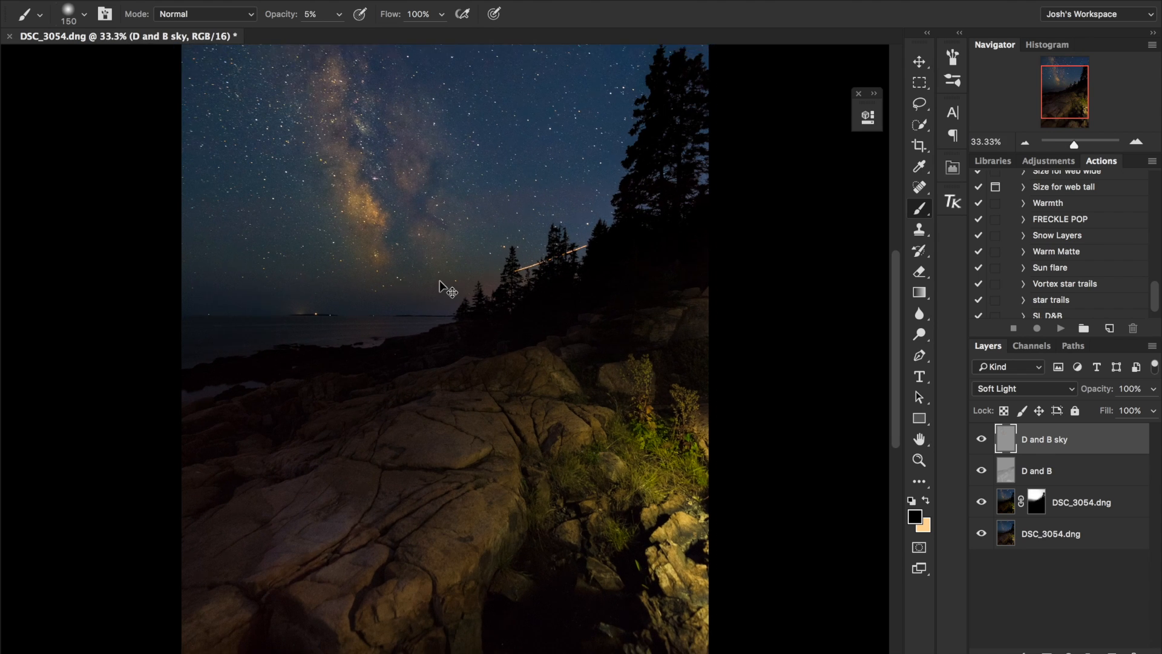
pyautogui.press('super+minus')
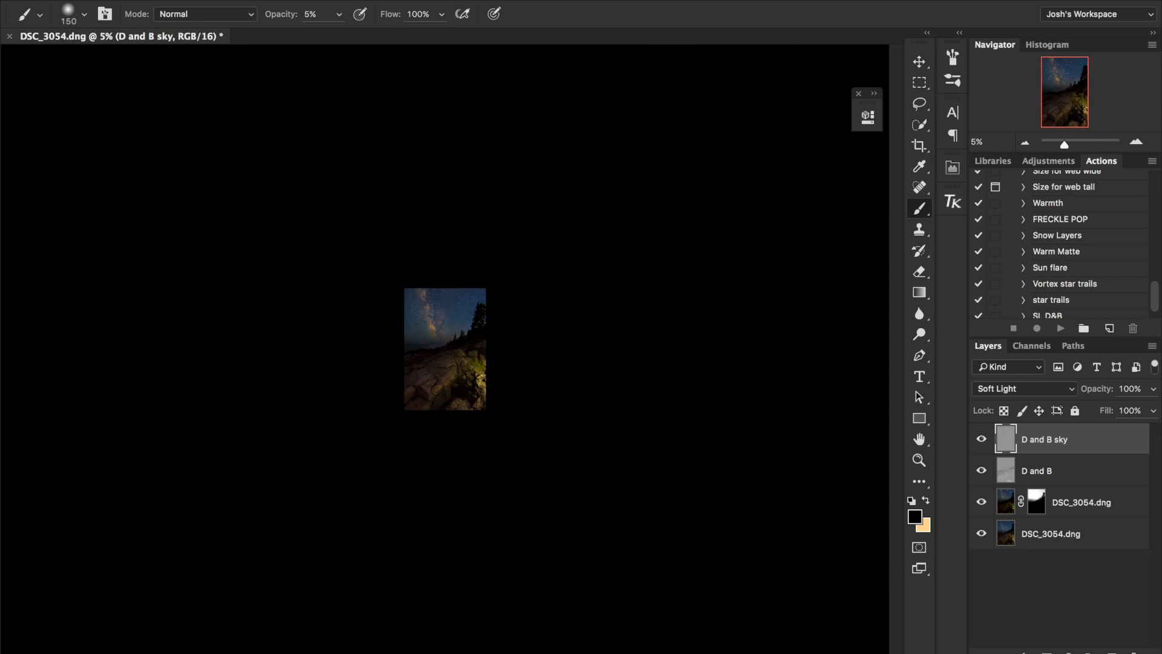
pyautogui.press('super+plus')
pyautogui.press('super+plus')
pyautogui.press('super+plus')
pyautogui.press('super+plus')
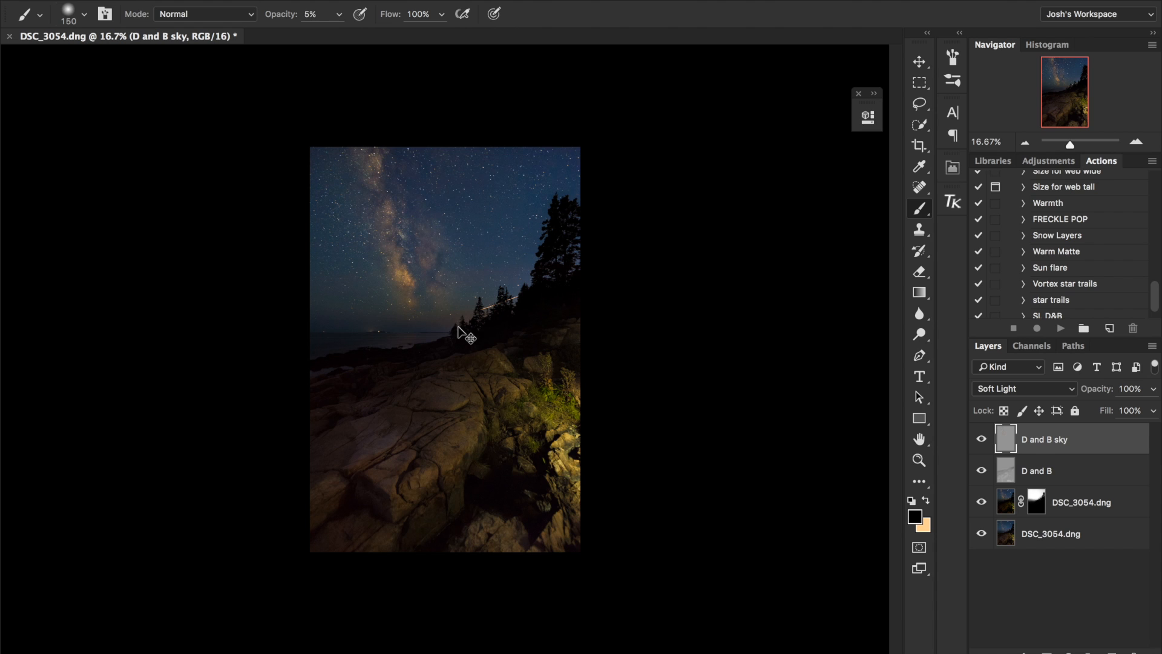
pyautogui.press('super+plus')
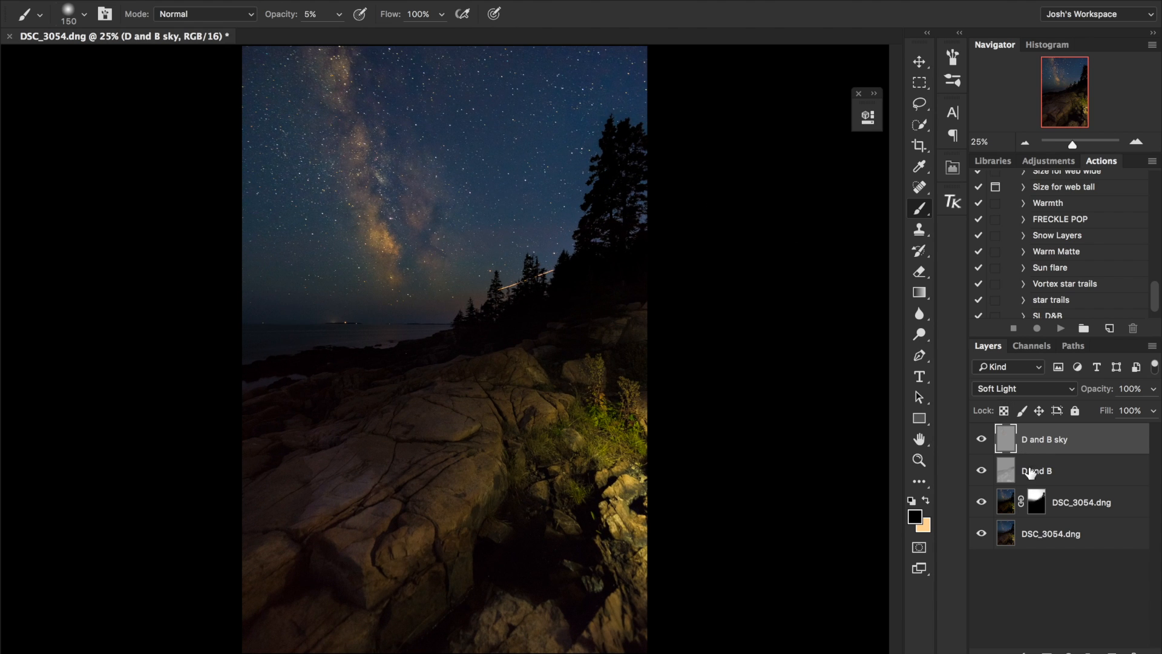
pyautogui.click(1075, 499)
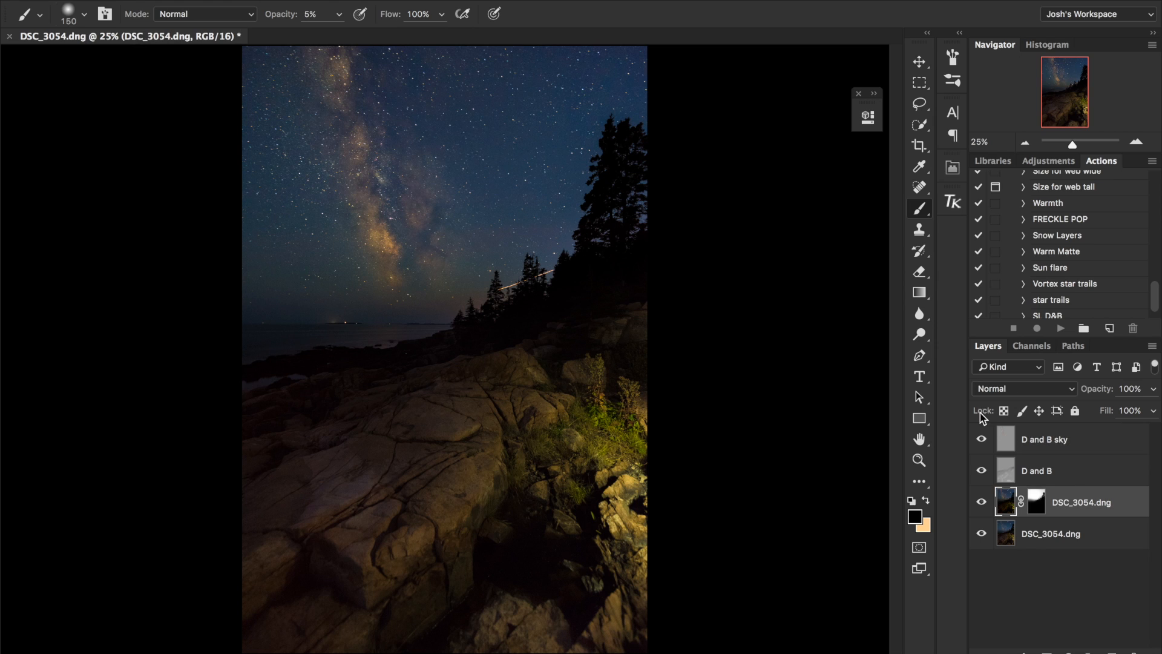
pyautogui.click(1068, 651)
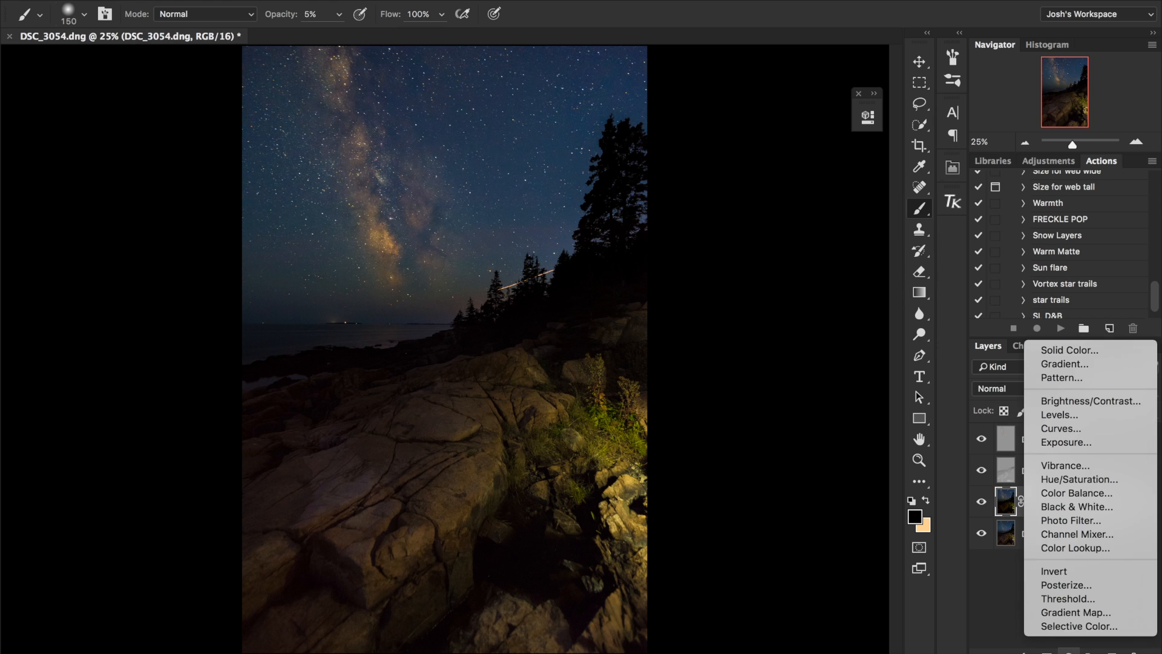
pyautogui.click(1069, 479)
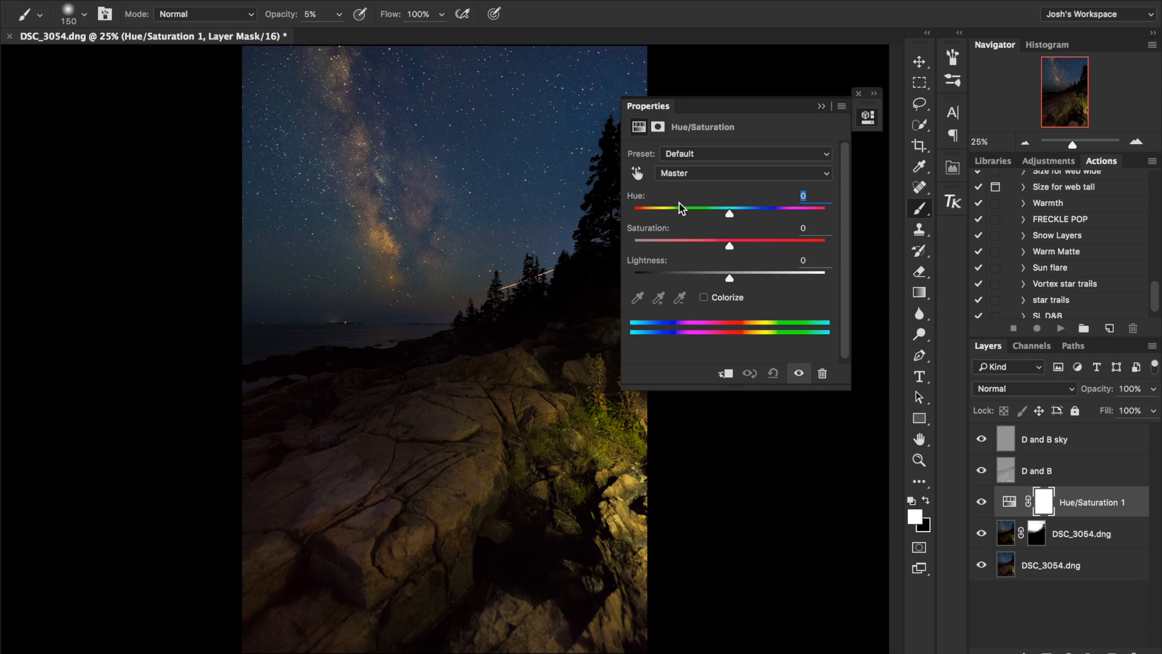
pyautogui.click(638, 175)
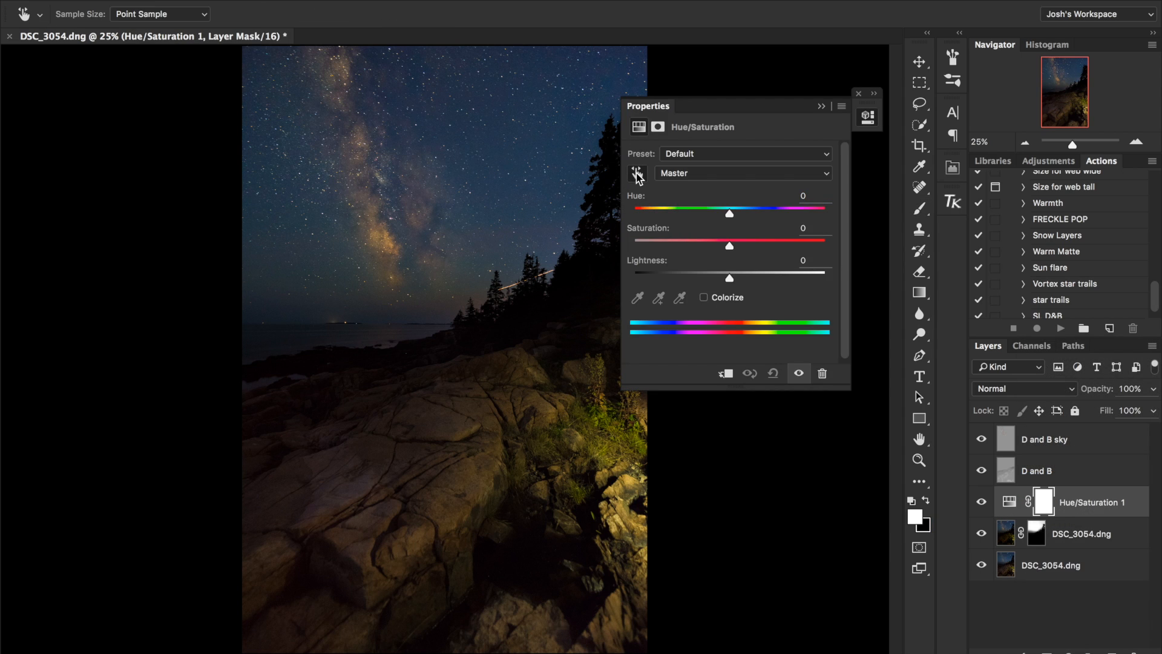
pyautogui.click(499, 237)
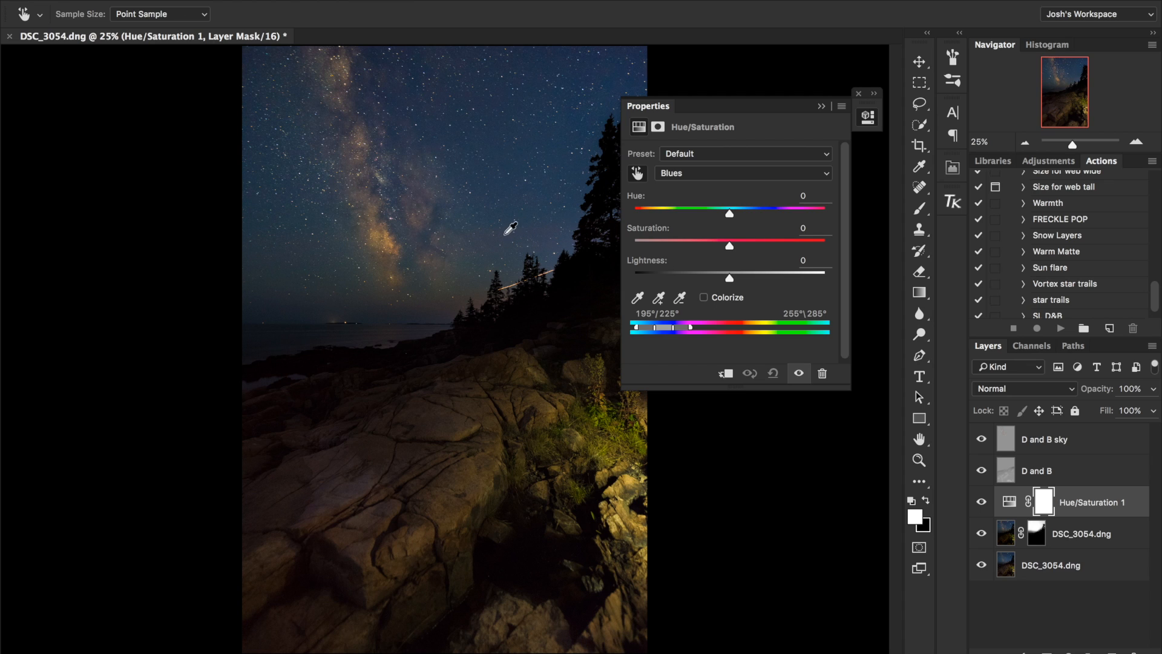
pyautogui.click(821, 107)
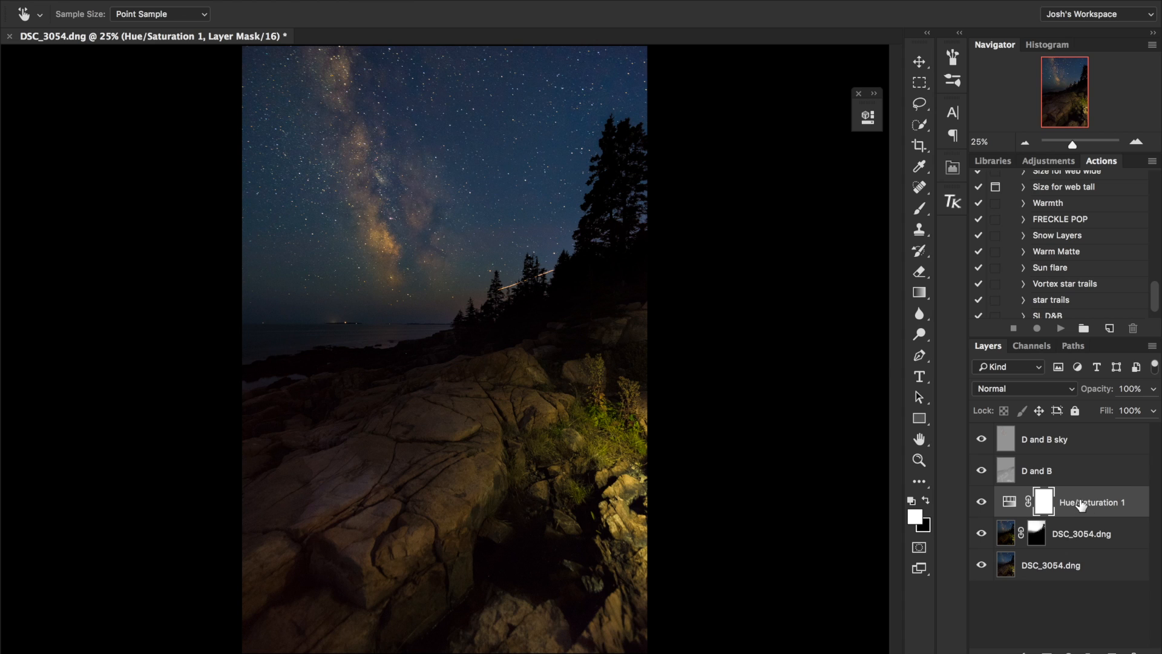
pyautogui.press('Delete')
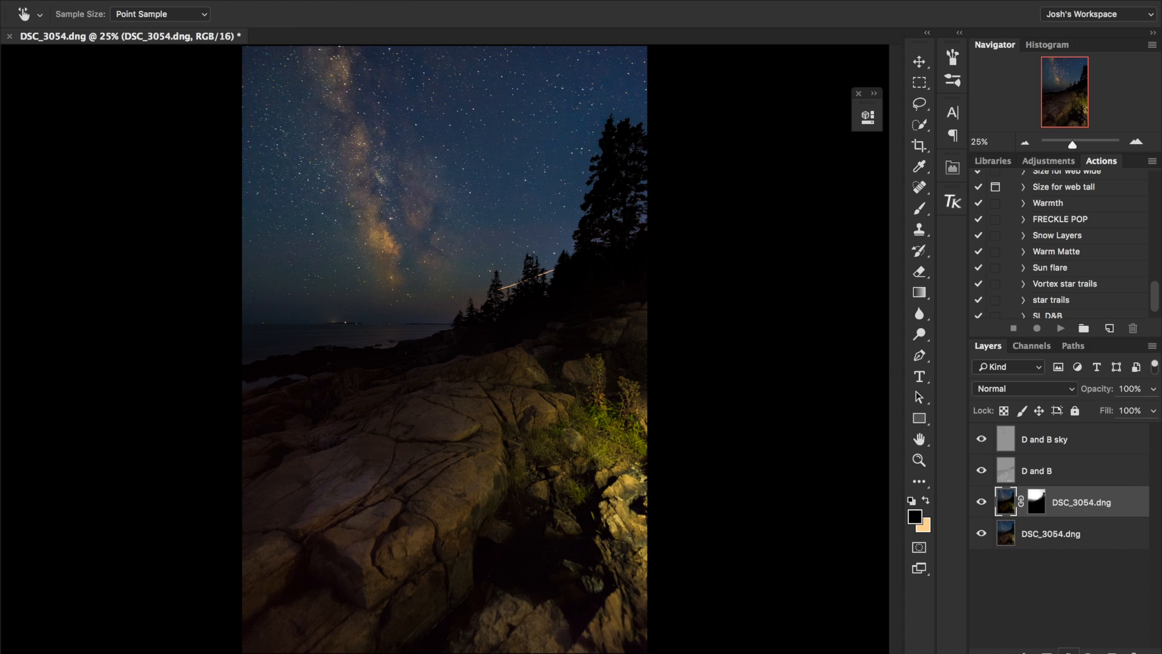
# - Add a Curves adjustment above the masked photo layer and move its settings clear of the image
pyautogui.click(1068, 651)
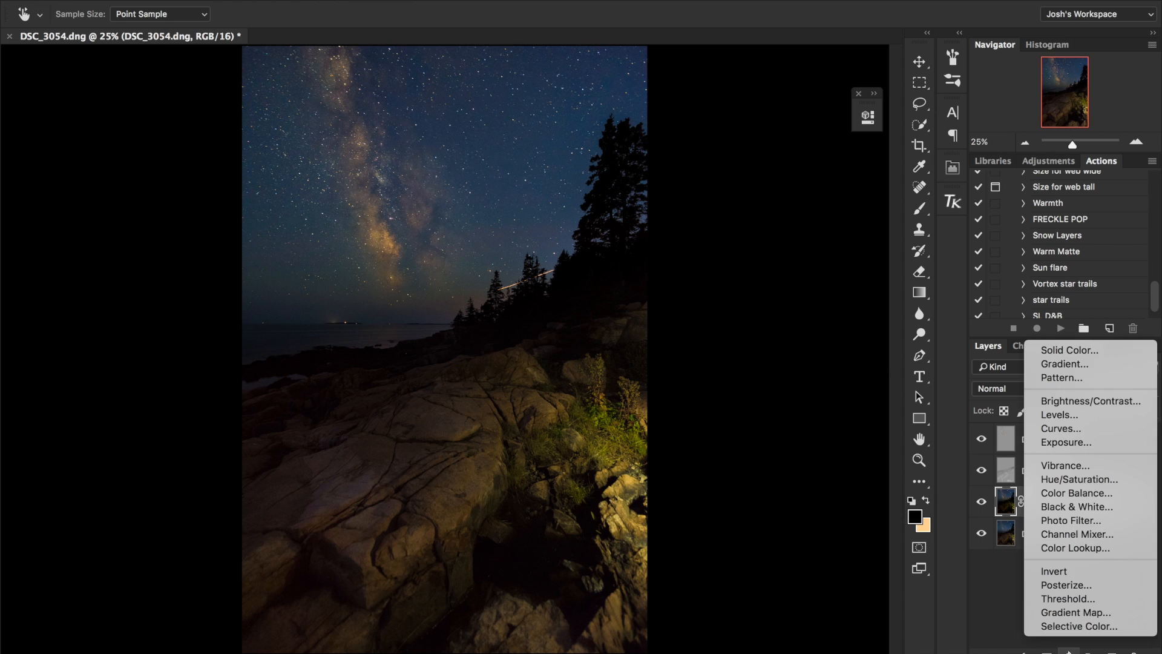
pyautogui.click(1091, 430)
pyautogui.press('b')
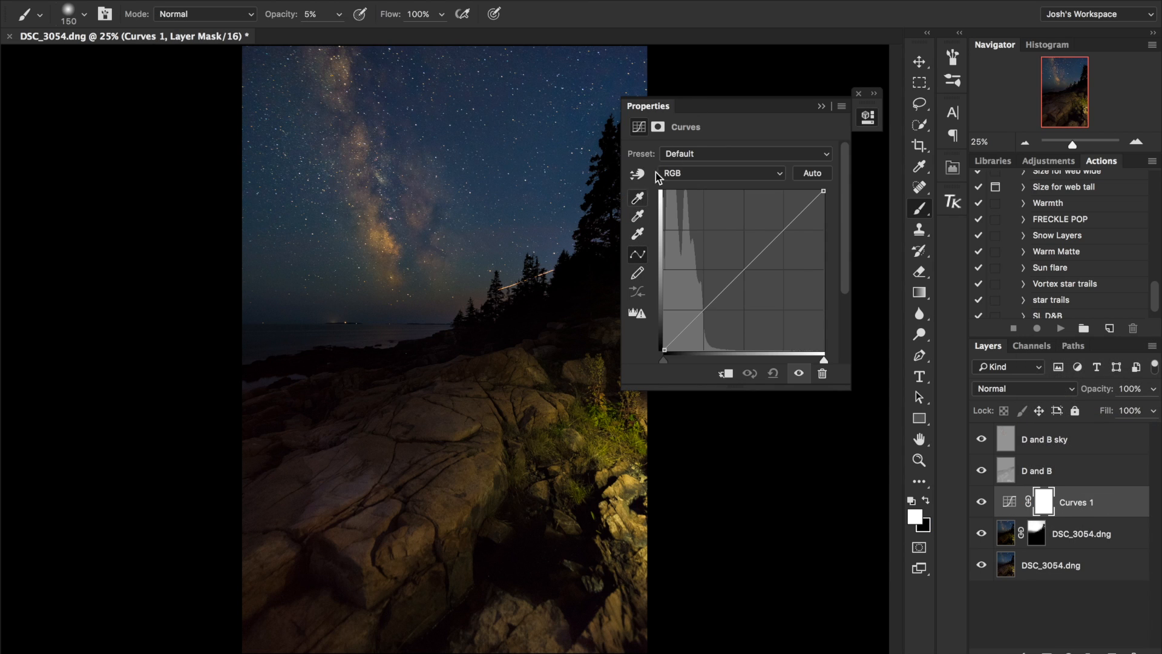
pyautogui.moveTo(699, 103); pyautogui.dragTo(731, 52)
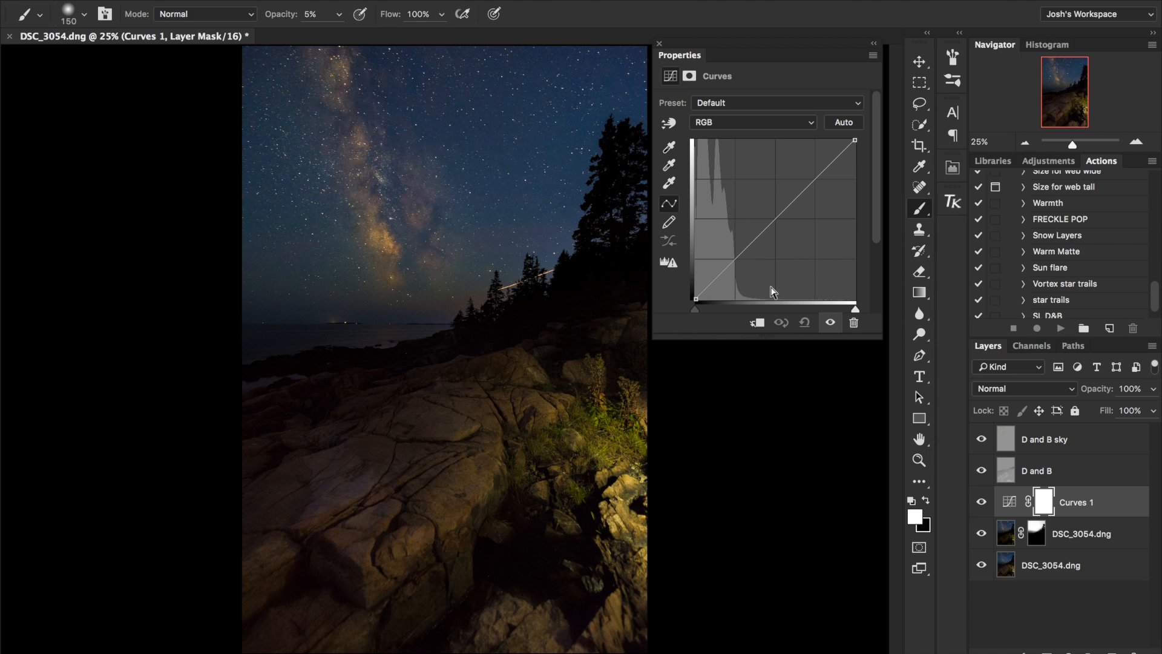
# - Set the Curves shadow target color to sky-sampled #353646, save it as default, and apply it to the sky above the trees
pyautogui.click(1008, 504)
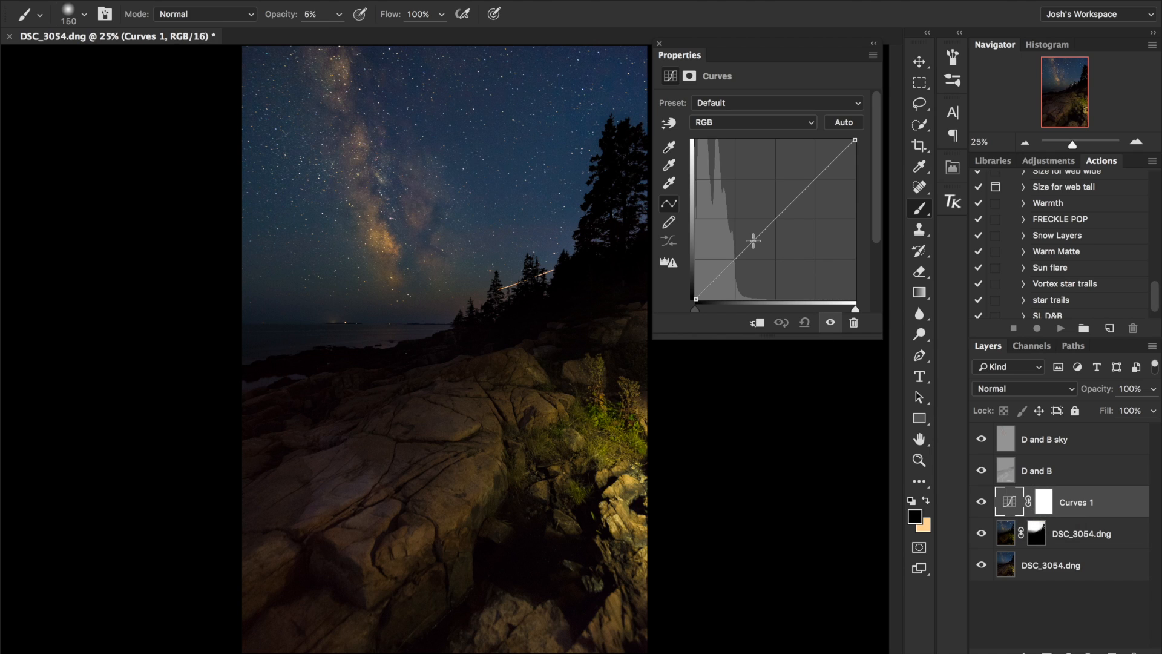
pyautogui.doubleClick(668, 148)
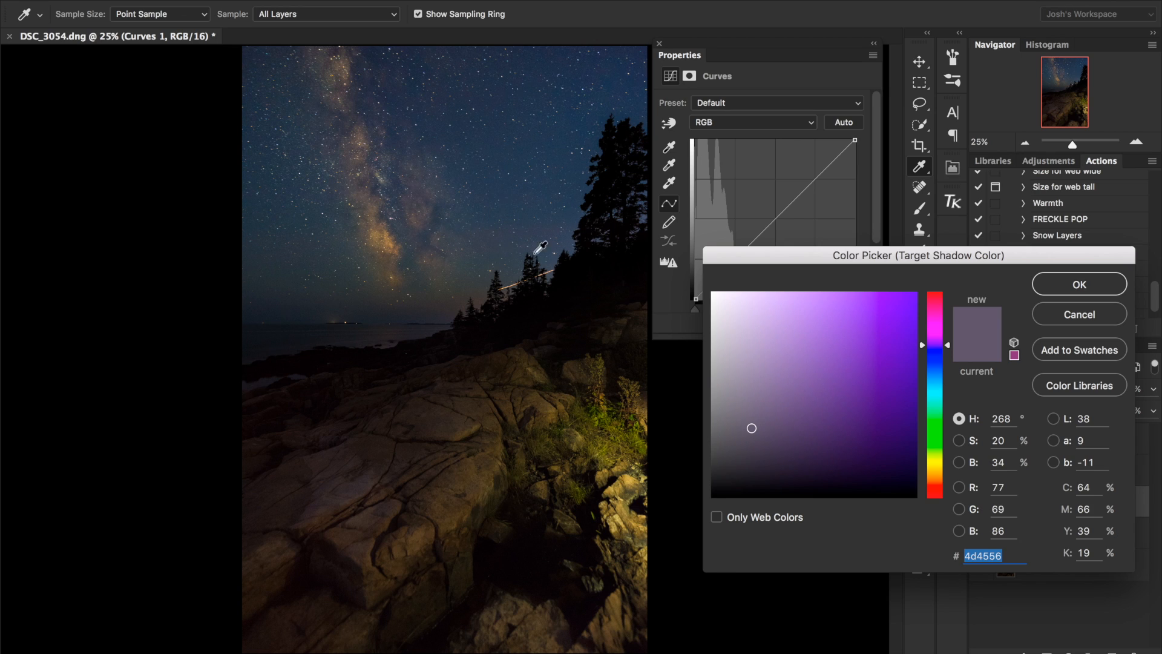
pyautogui.click(502, 233)
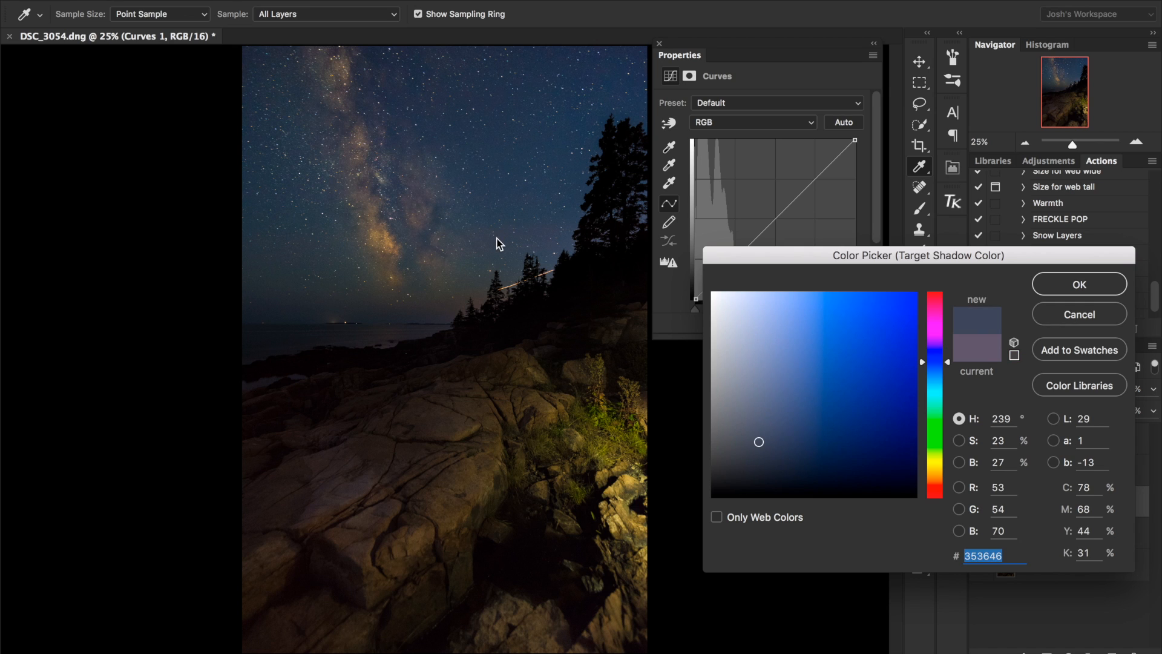
pyautogui.click(1072, 285)
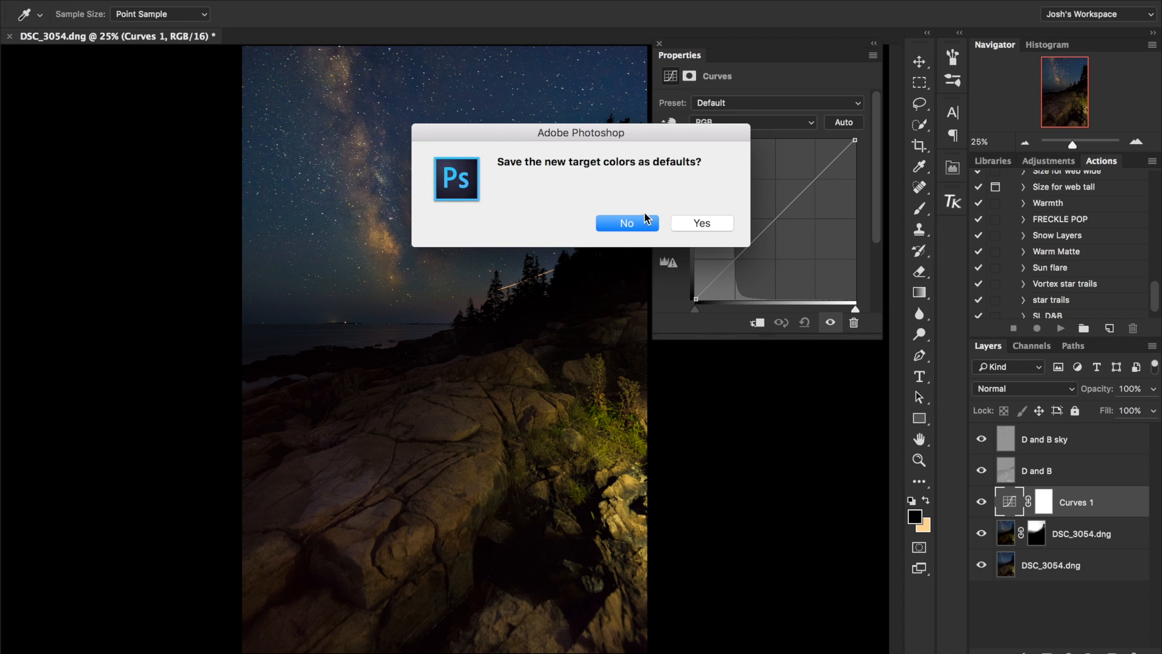
pyautogui.click(705, 224)
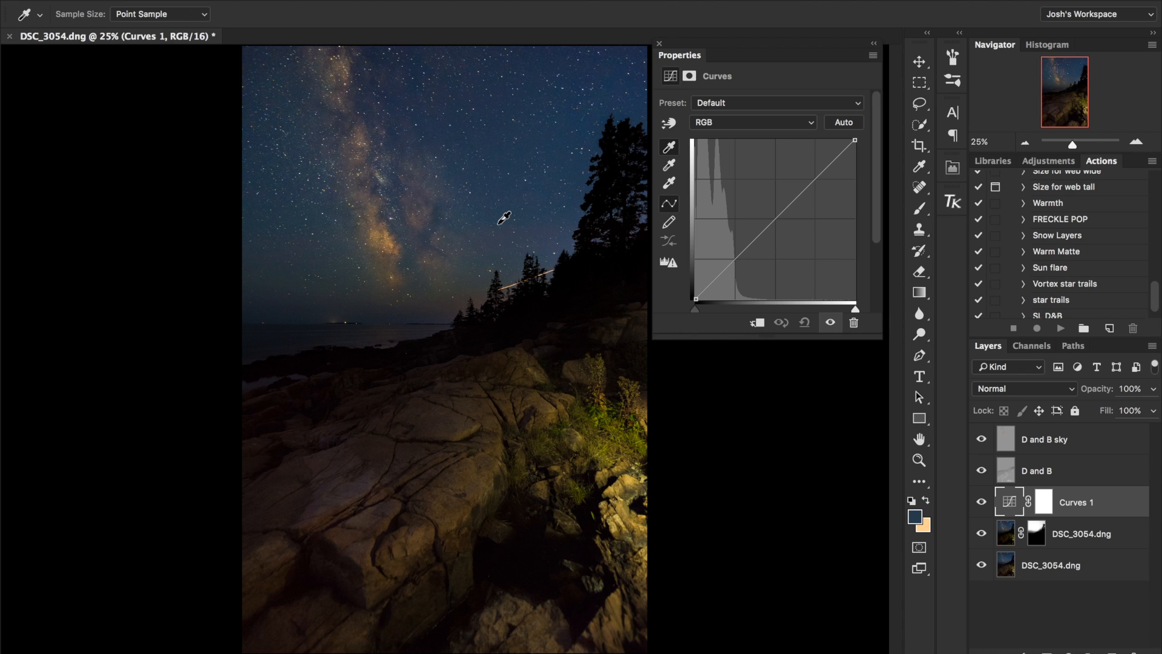
pyautogui.click(499, 222)
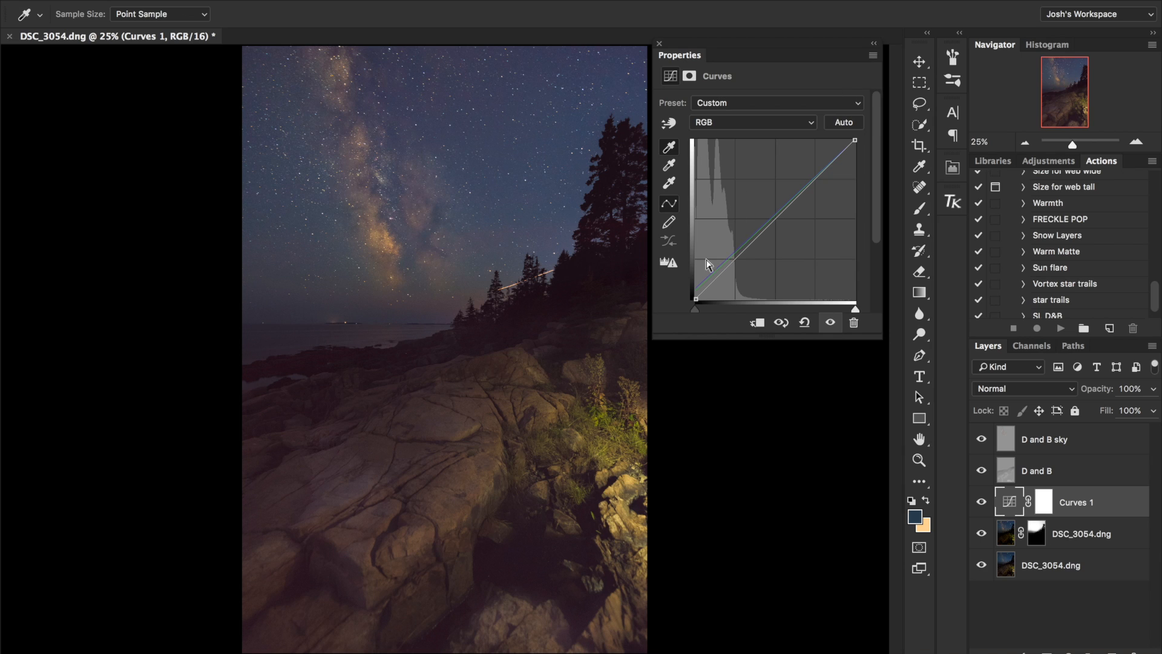
# - Invert the Curves mask to black and paint the sky above the treeline in white with a 300 px brush at 10% opacity
pyautogui.click(875, 48)
pyautogui.click(1041, 504)
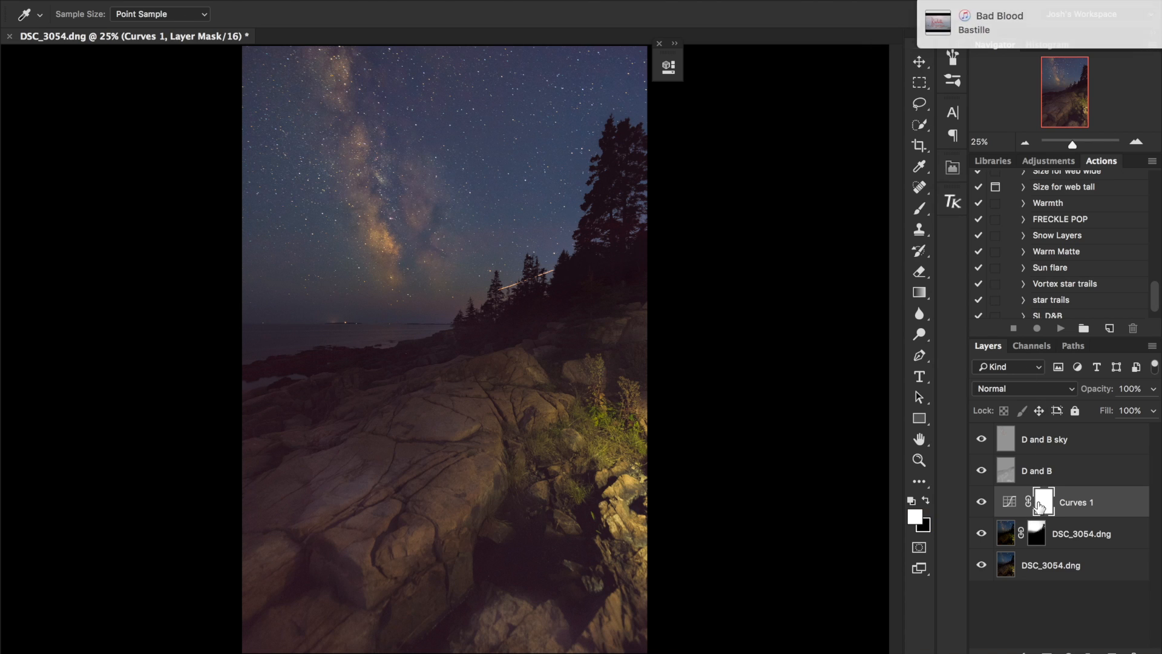
pyautogui.moveTo(1038, 505); pyautogui.dragTo(1045, 507)
pyautogui.hotkey('ctrl', 'i')
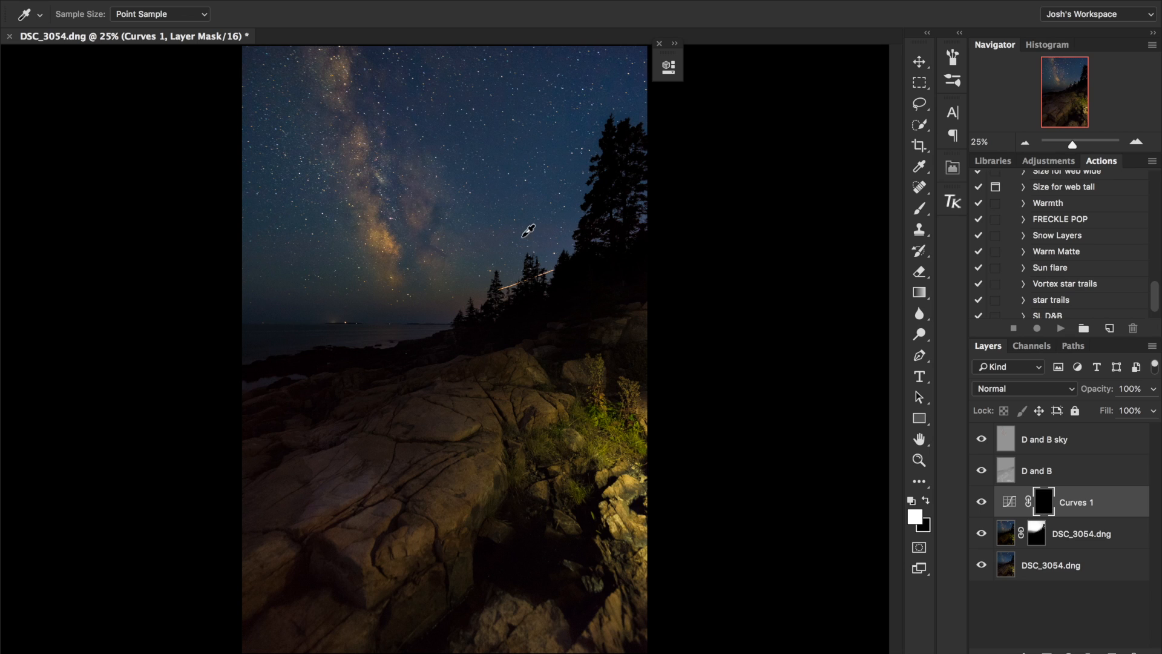
pyautogui.press('b')
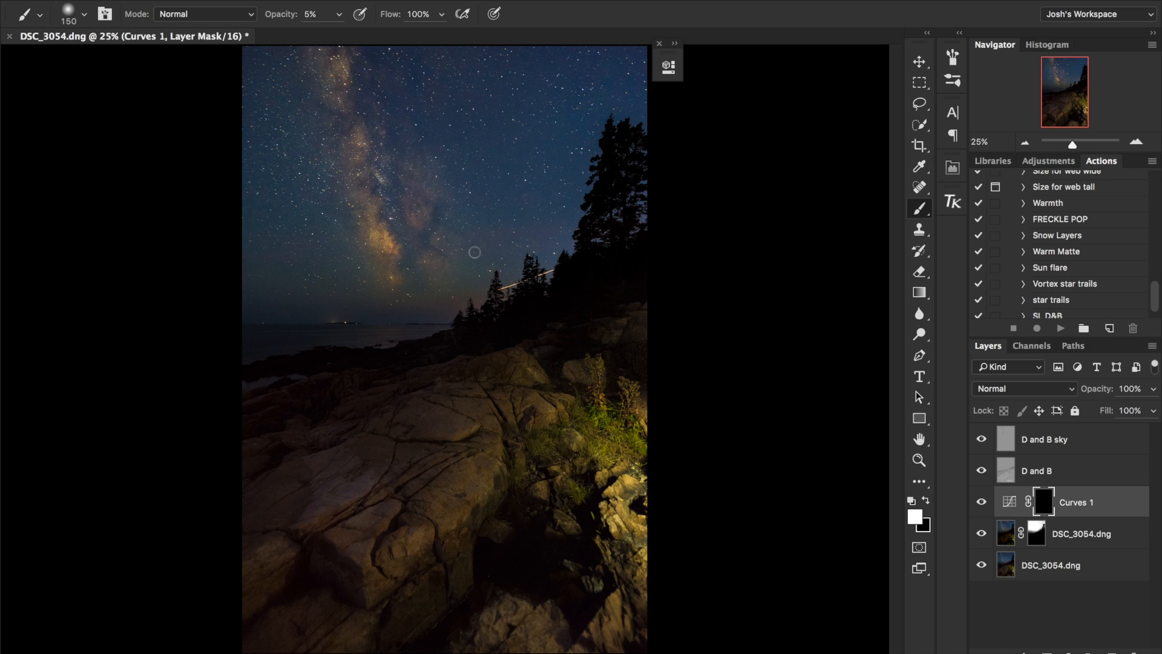
pyautogui.press(']')
pyautogui.press(']')
pyautogui.press(']')
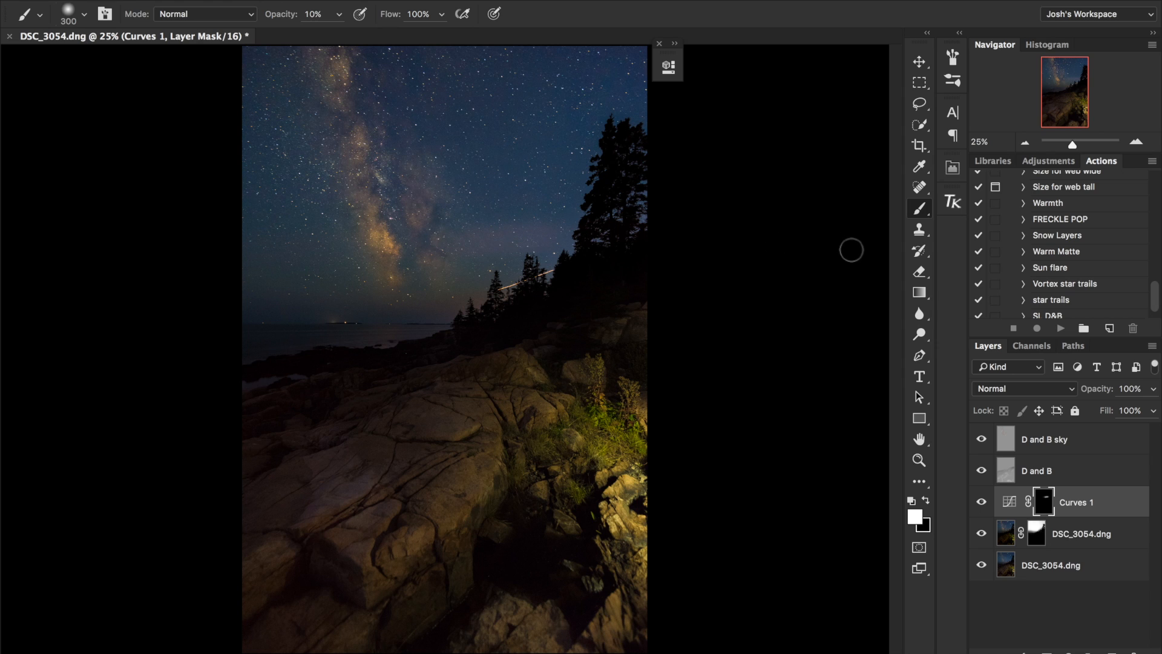
# - Replace the Curves adjustment with a fresh one directly above the masked photo layer
pyautogui.press('Delete')
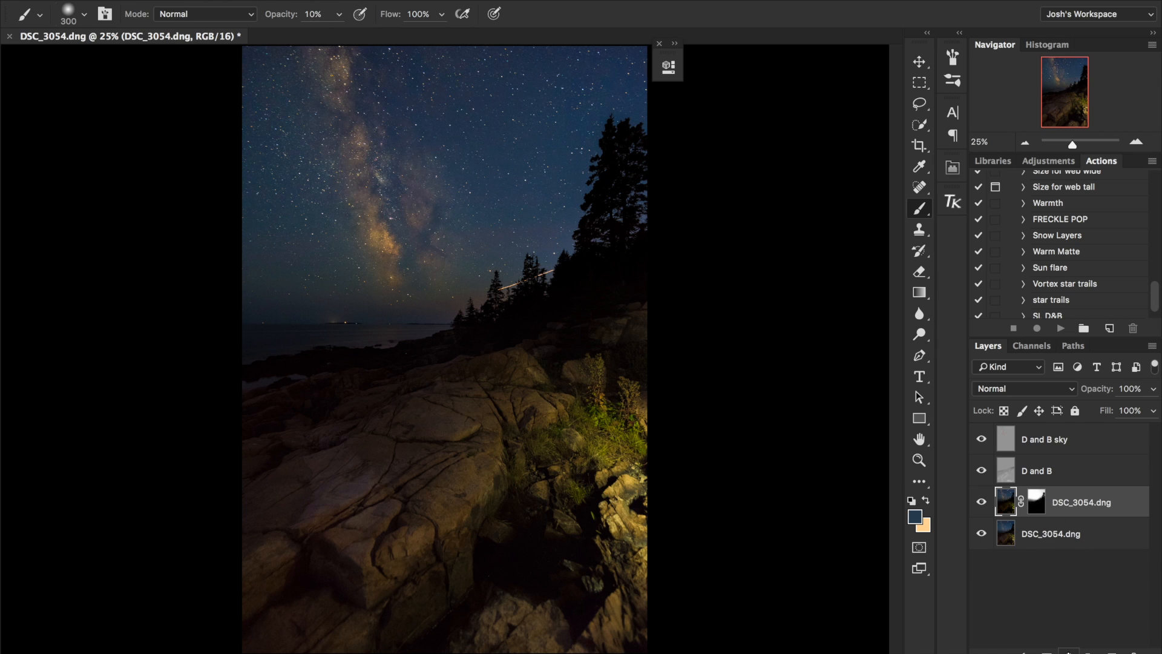
pyautogui.click(1068, 651)
pyautogui.click(1058, 427)
pyautogui.moveTo(567, 65); pyautogui.dragTo(752, 56)
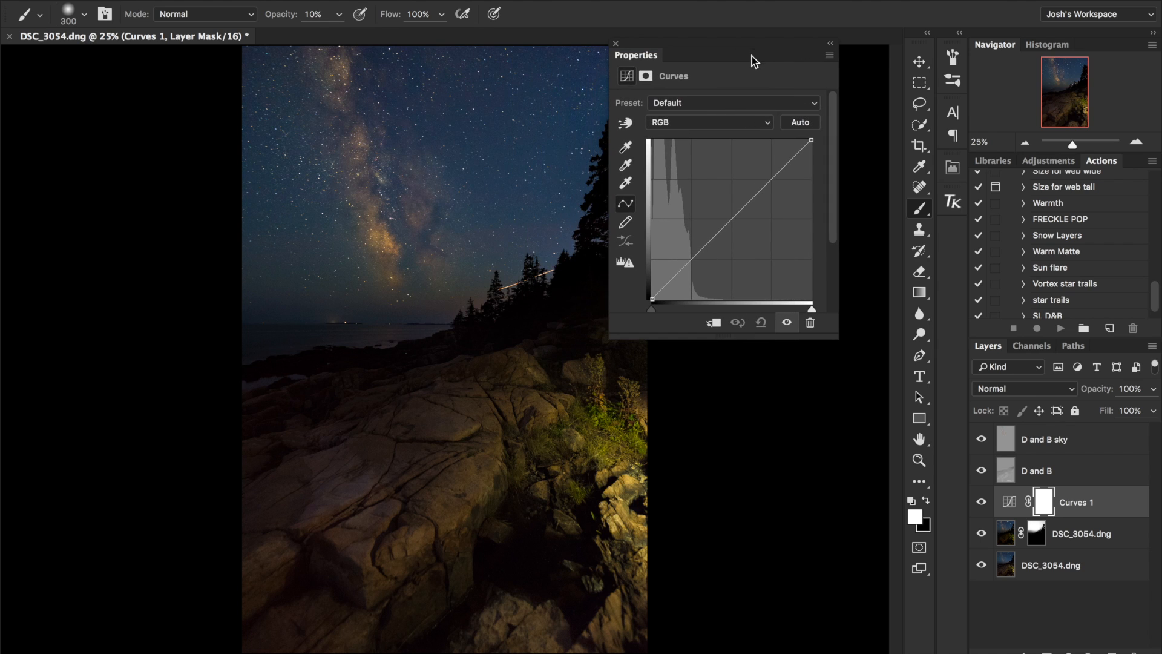
# - Sample a cleaner sky blue as the Curves shadow target color, save it as default, and apply it to the sky above the trees
pyautogui.click(1010, 501)
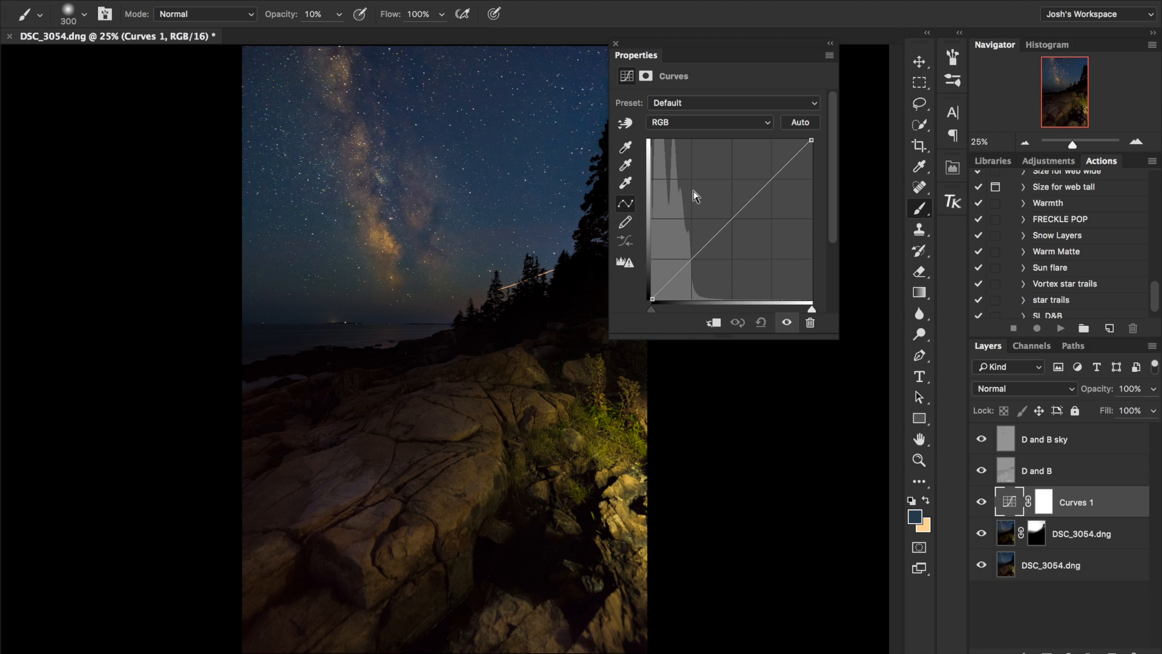
pyautogui.doubleClick(625, 147)
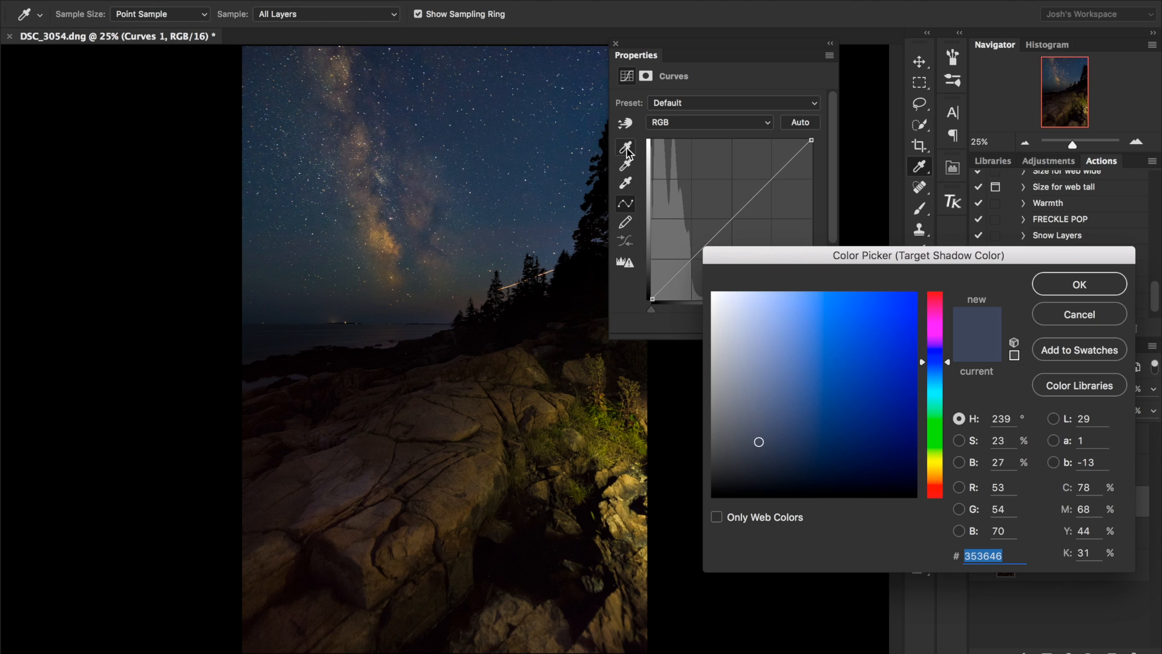
pyautogui.click(507, 222)
pyautogui.click(1079, 289)
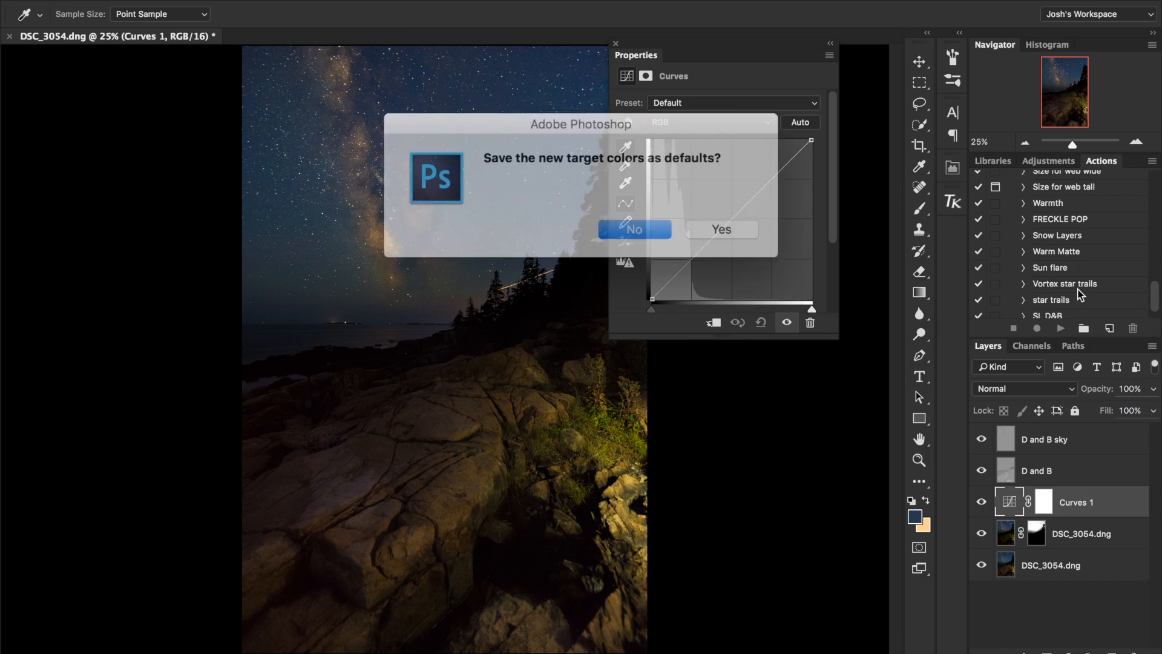
pyautogui.click(708, 224)
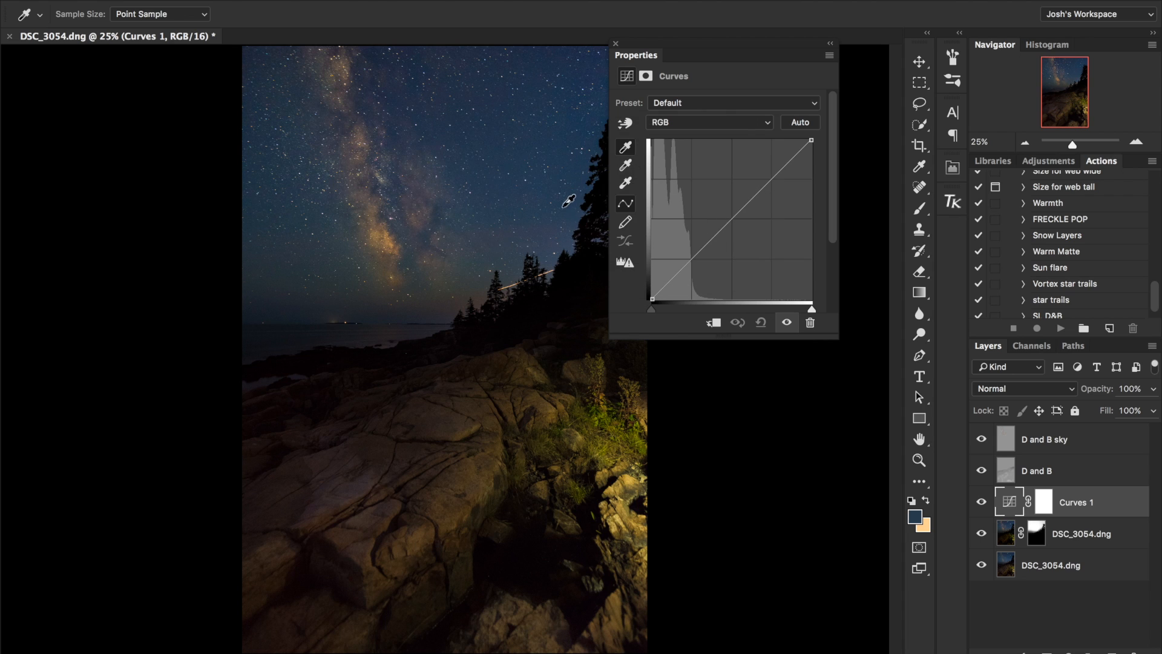
pyautogui.click(498, 237)
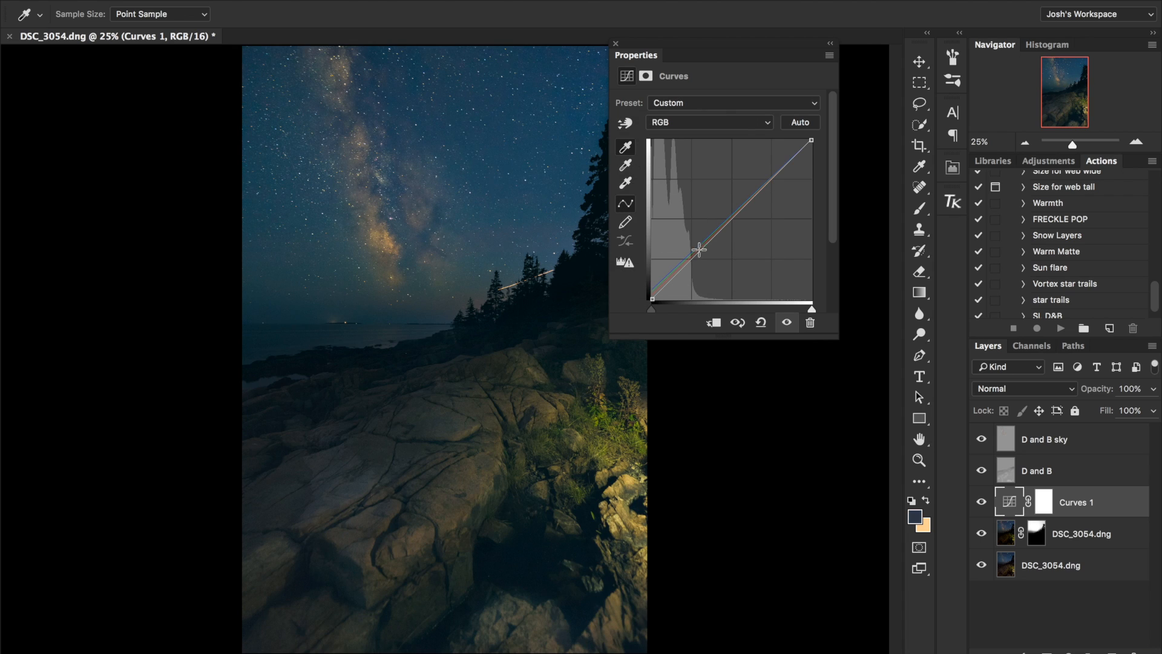
# - Invert the new Curves mask to black and paint the color correction into the sky above the treeline in white at 10% opacity
pyautogui.click(830, 43)
pyautogui.click(1043, 502)
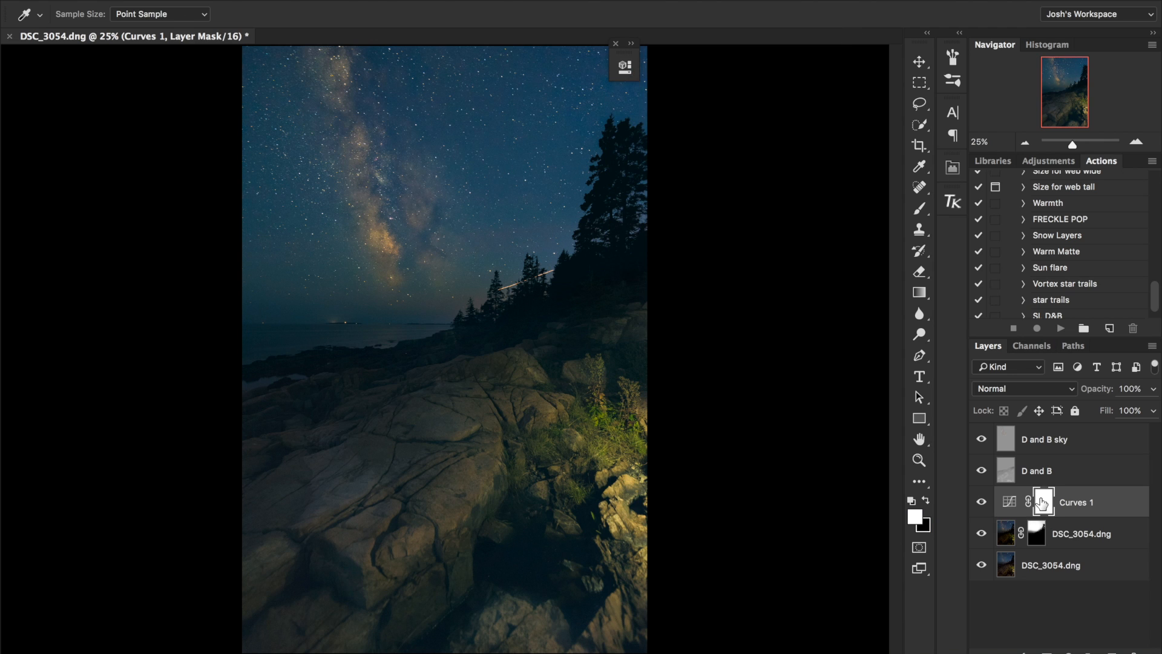
pyautogui.press('super+i')
pyautogui.press('b')
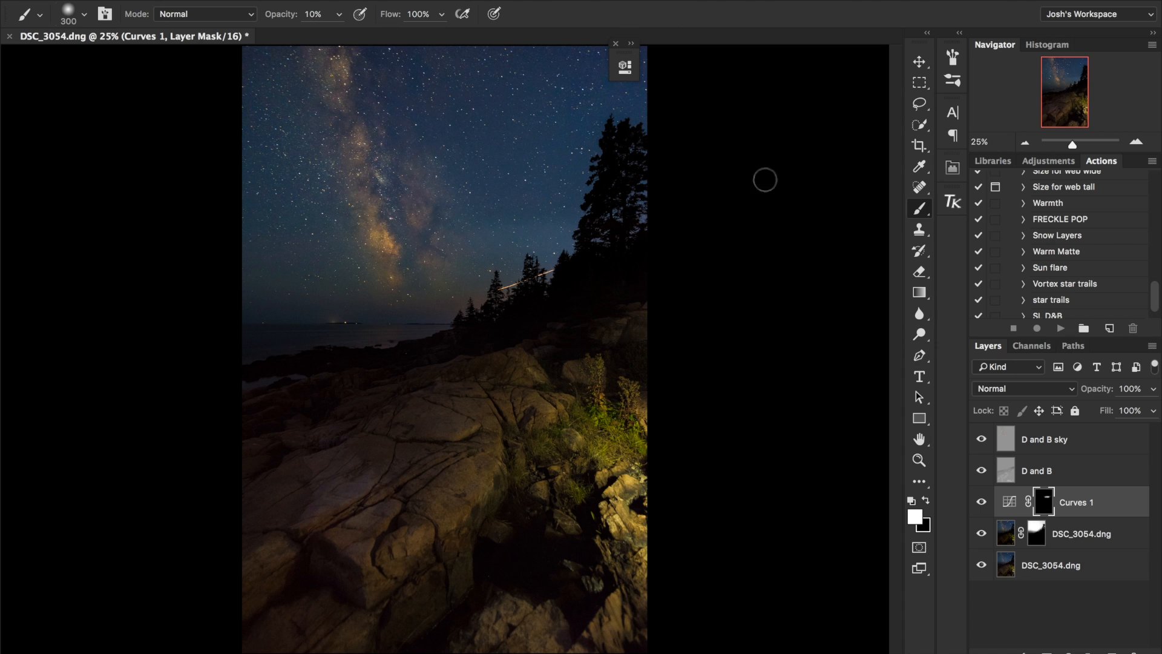
# - Toggle the Curves layer's visibility to compare the sky color above the trees with and without the correction
pyautogui.click(981, 503)
pyautogui.click(980, 505)
pyautogui.click(982, 505)
# - Add a second Curves adjustment above Curves 1, clip it to that layer, and pull its RGB midpoint slightly down
pyautogui.click(1069, 651)
pyautogui.click(1066, 432)
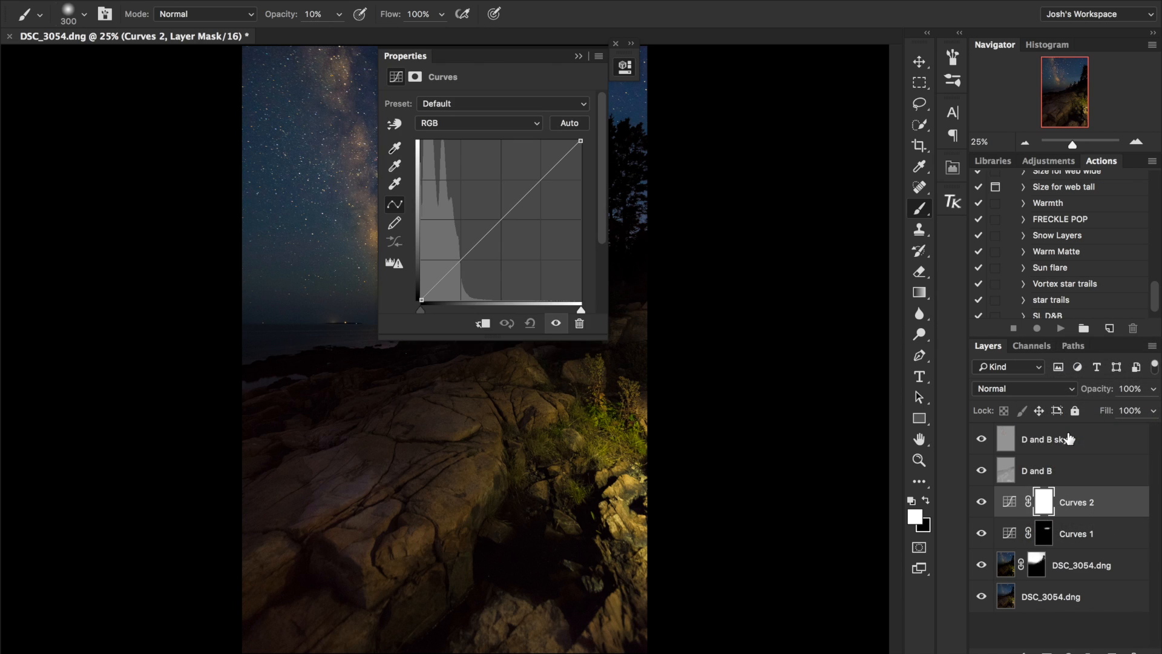
pyautogui.keyDown('alt'); pyautogui.click(1021, 514); pyautogui.keyUp('alt')
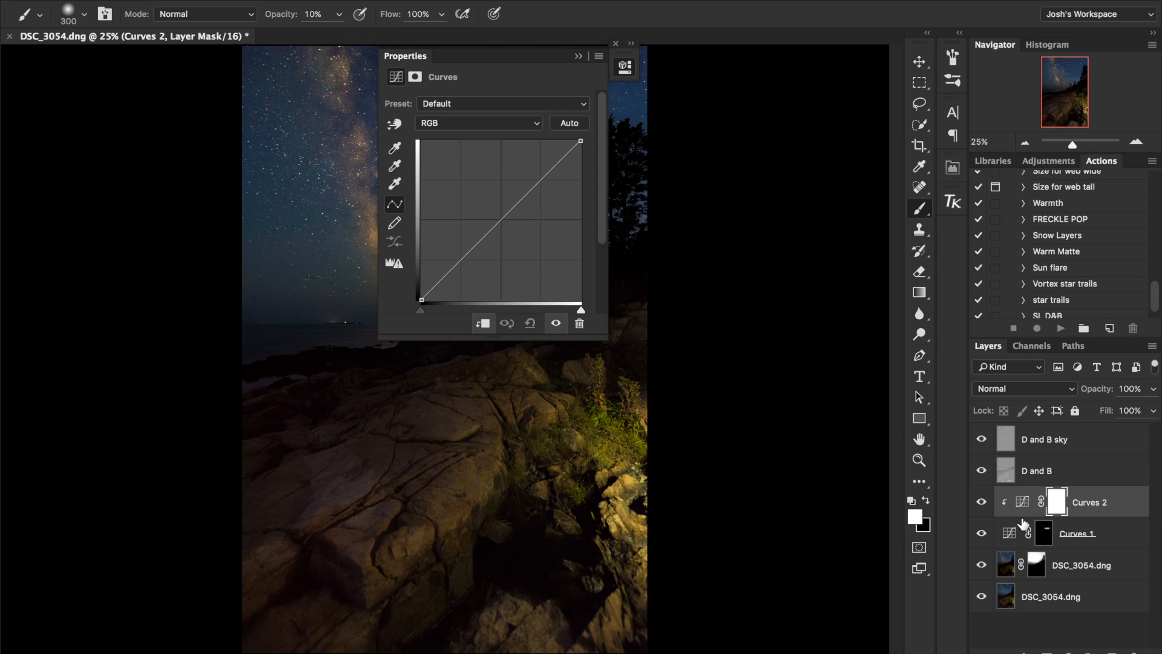
pyautogui.moveTo(496, 59); pyautogui.dragTo(755, 159)
pyautogui.click(758, 323)
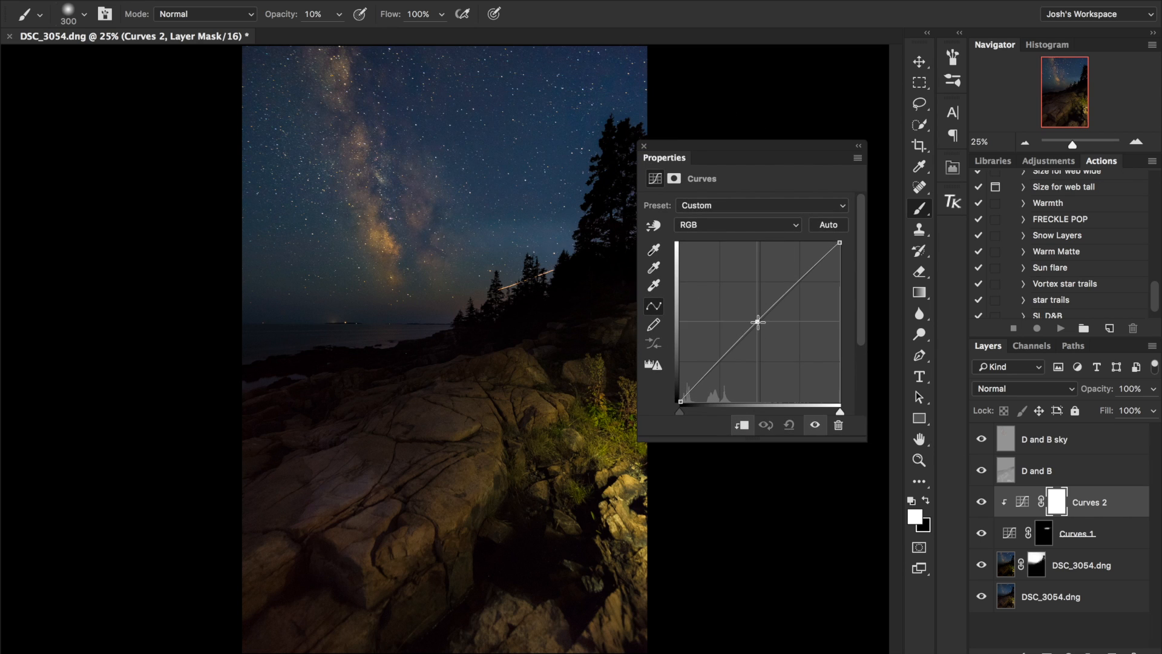
pyautogui.moveTo(758, 323); pyautogui.dragTo(761, 326)
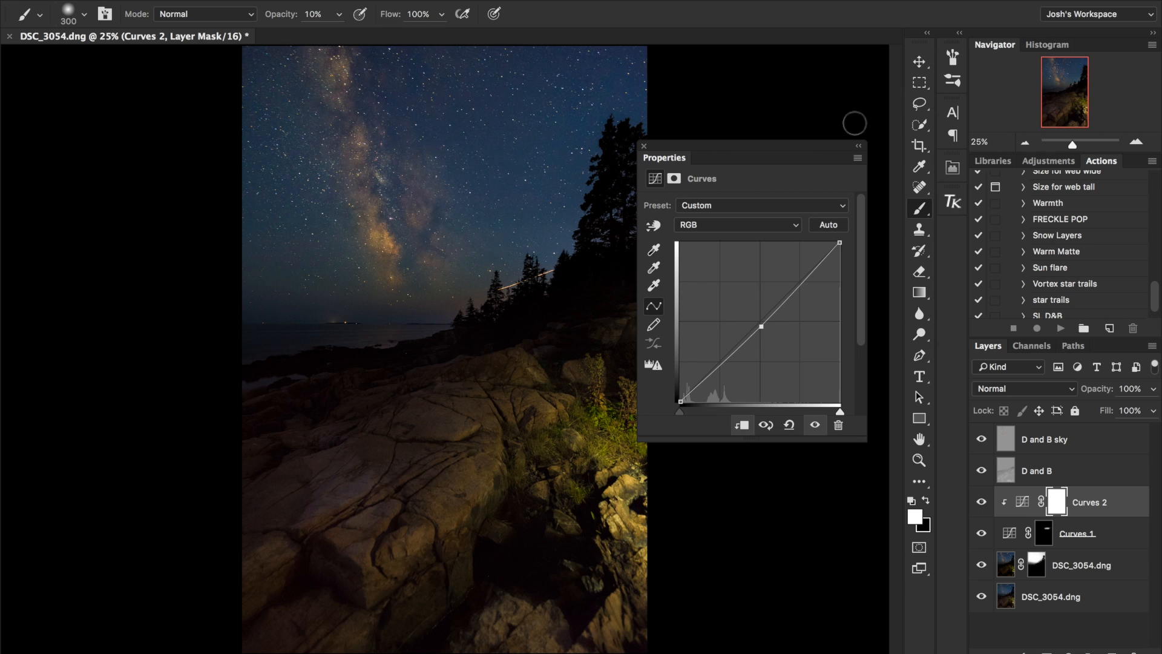
pyautogui.click(858, 146)
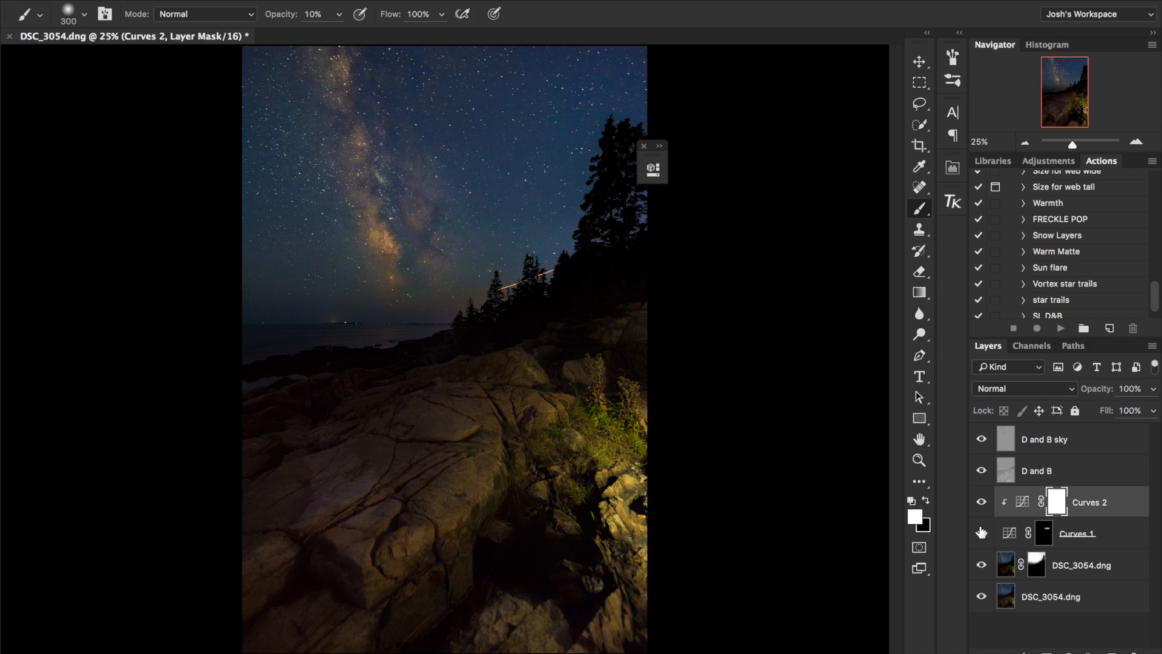
# - Fine-tune the clipped Curves 2 adjustment by nudging its RGB midpoint slightly lower, judging the sky blend at 5% zoom
pyautogui.hotkey('ctrl', '-')
pyautogui.hotkey('ctrl', '-')
pyautogui.hotkey('ctrl', '-')
pyautogui.hotkey('ctrl', '-')
pyautogui.hotkey('ctrl', '-')
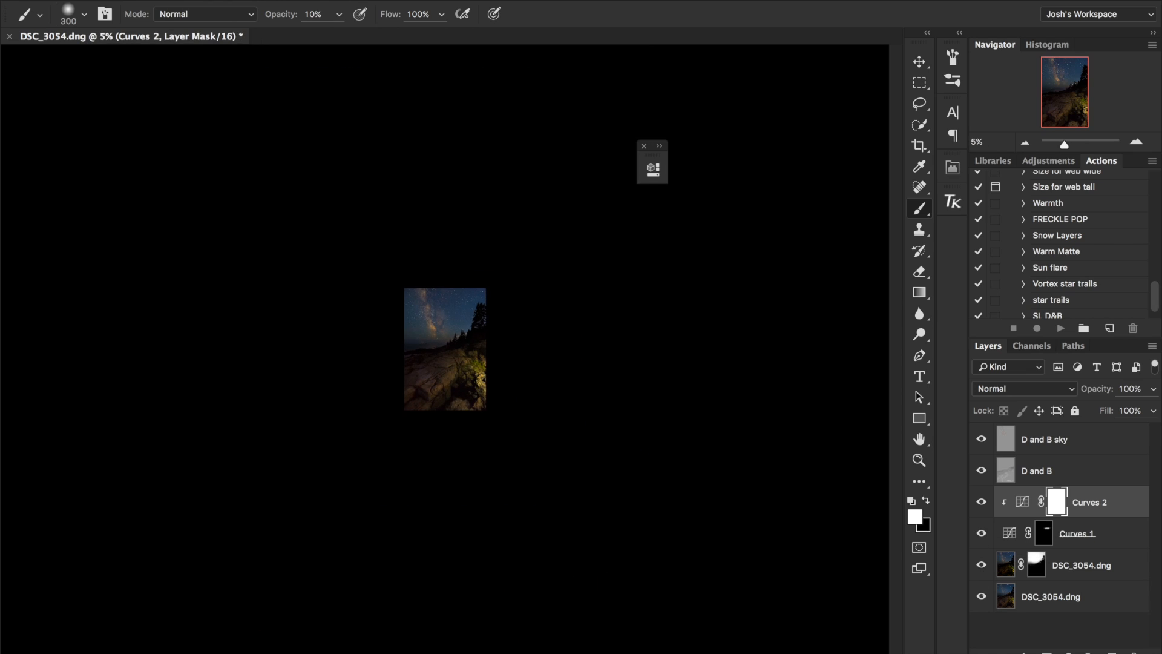
pyautogui.click(981, 534)
pyautogui.doubleClick(1022, 502)
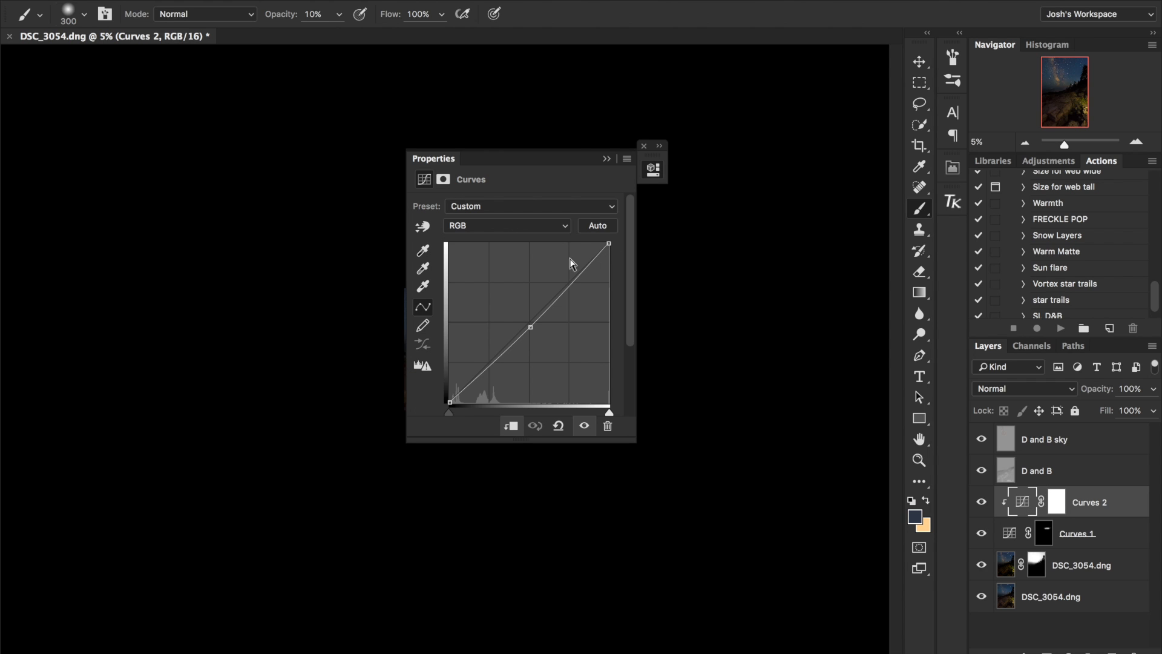
pyautogui.click(610, 157)
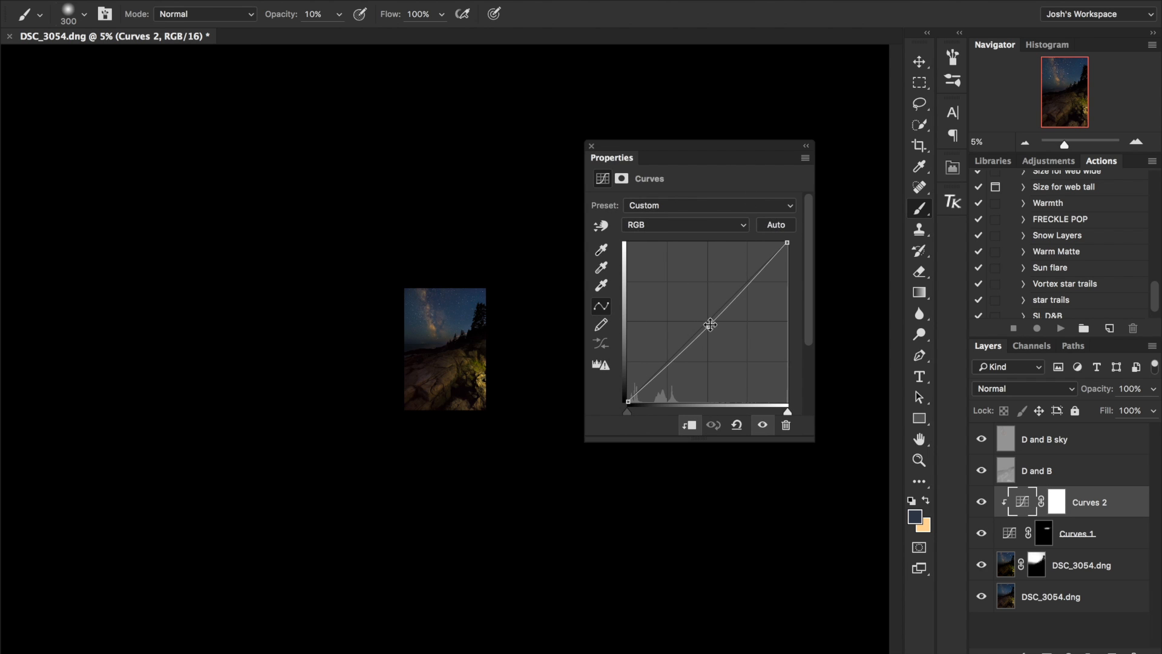
pyautogui.moveTo(710, 325); pyautogui.dragTo(711, 327)
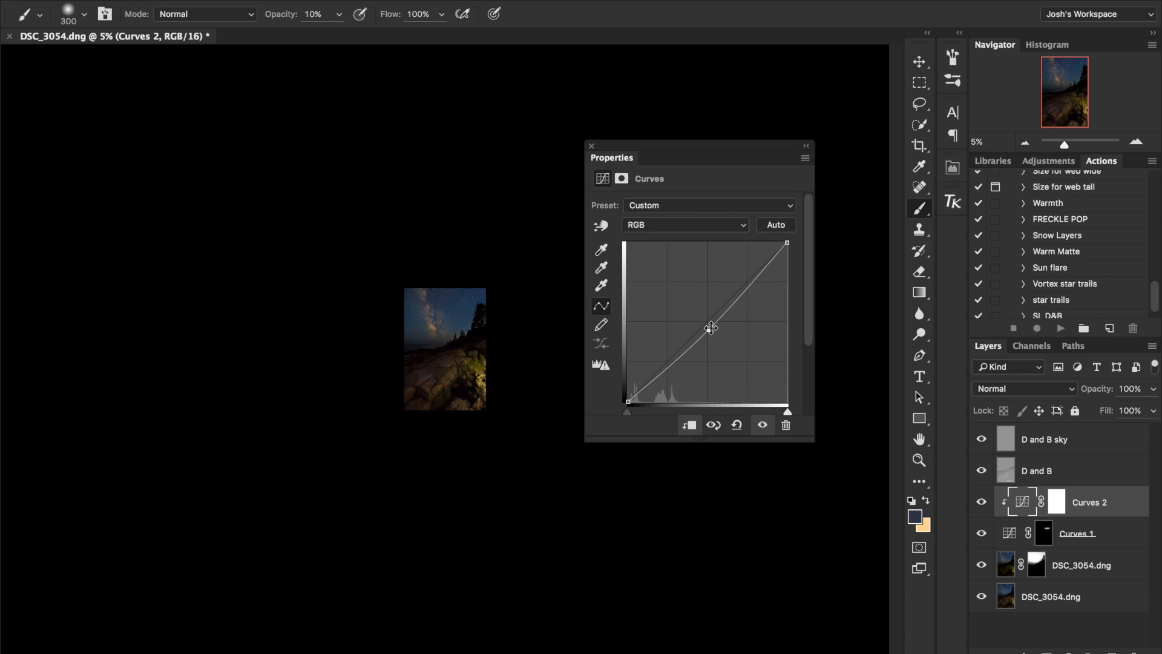
pyautogui.click(805, 147)
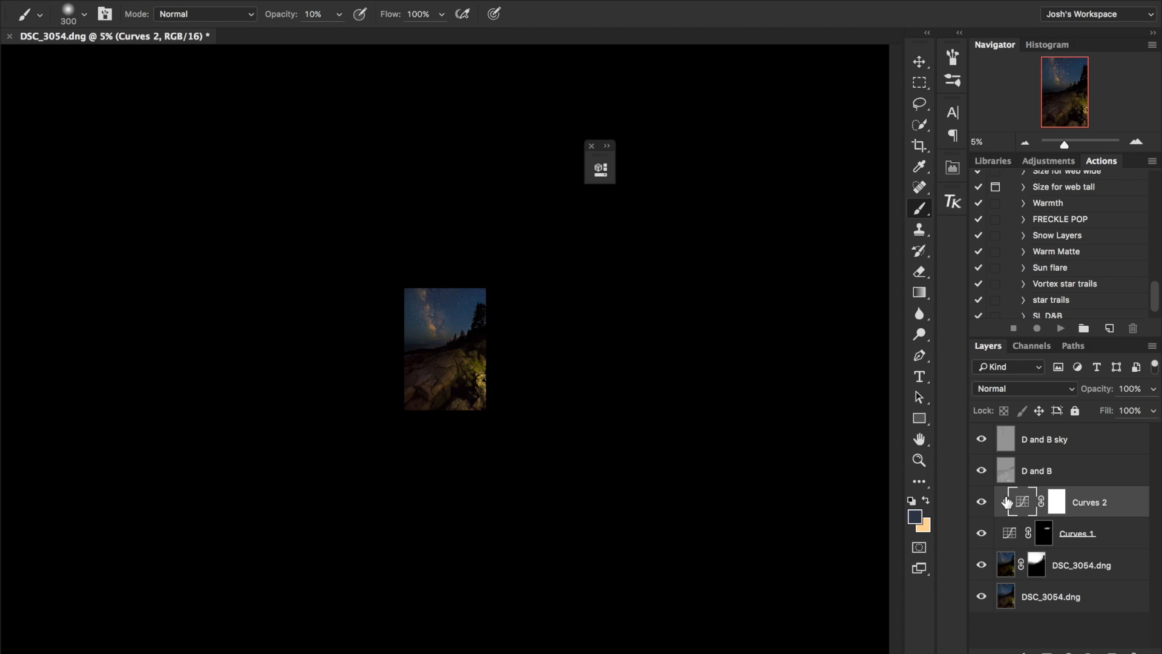
# - Toggle the Curves 1 correction on and off at several reduced zoom levels to compare the sky above the treeline
pyautogui.click(981, 535)
pyautogui.click(982, 535)
pyautogui.click(982, 535)
pyautogui.click(981, 535)
pyautogui.click(981, 535)
pyautogui.click(981, 535)
pyautogui.click(982, 535)
pyautogui.click(981, 534)
pyautogui.click(981, 535)
pyautogui.click(981, 535)
pyautogui.click(982, 535)
pyautogui.click(982, 535)
pyautogui.click(981, 535)
pyautogui.click(982, 535)
pyautogui.click(981, 535)
pyautogui.click(982, 535)
pyautogui.click(981, 535)
pyautogui.click(982, 535)
pyautogui.click(982, 535)
pyautogui.click(982, 535)
pyautogui.click(982, 535)
pyautogui.click(982, 535)
pyautogui.click(982, 535)
pyautogui.click(981, 535)
pyautogui.click(982, 535)
pyautogui.click(981, 535)
pyautogui.click(981, 535)
pyautogui.click(982, 535)
pyautogui.click(981, 535)
pyautogui.click(982, 535)
pyautogui.click(982, 535)
pyautogui.click(982, 535)
pyautogui.click(981, 535)
pyautogui.click(981, 535)
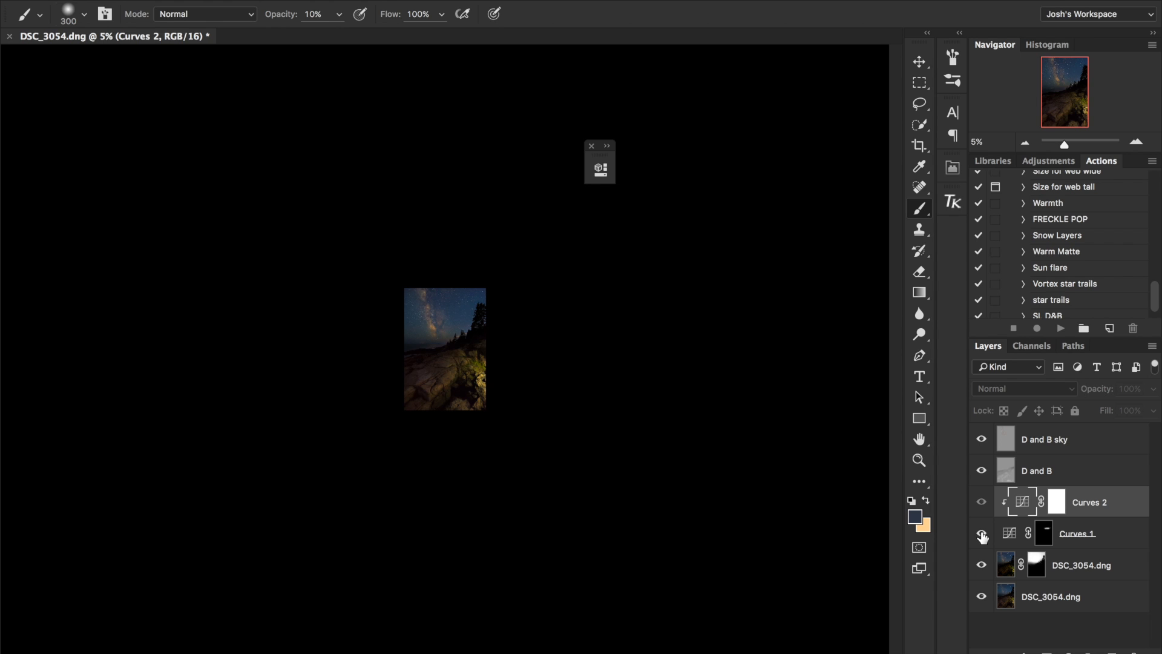
pyautogui.click(982, 535)
pyautogui.hotkey('ctrl', '0')
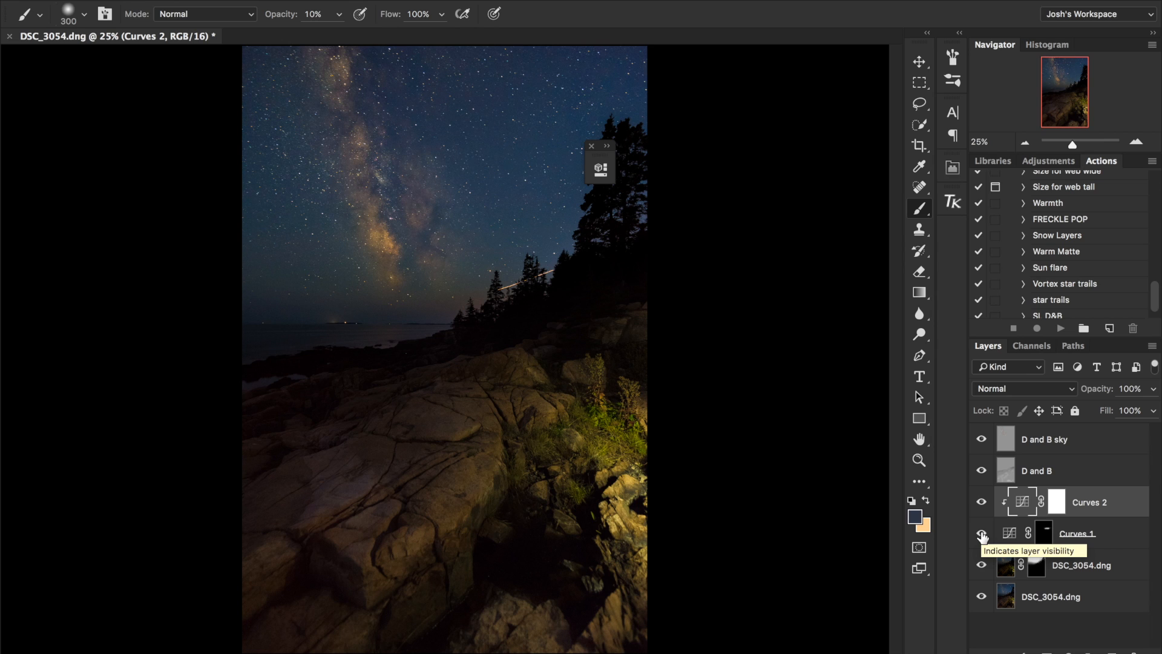
pyautogui.hotkey('ctrl', '-')
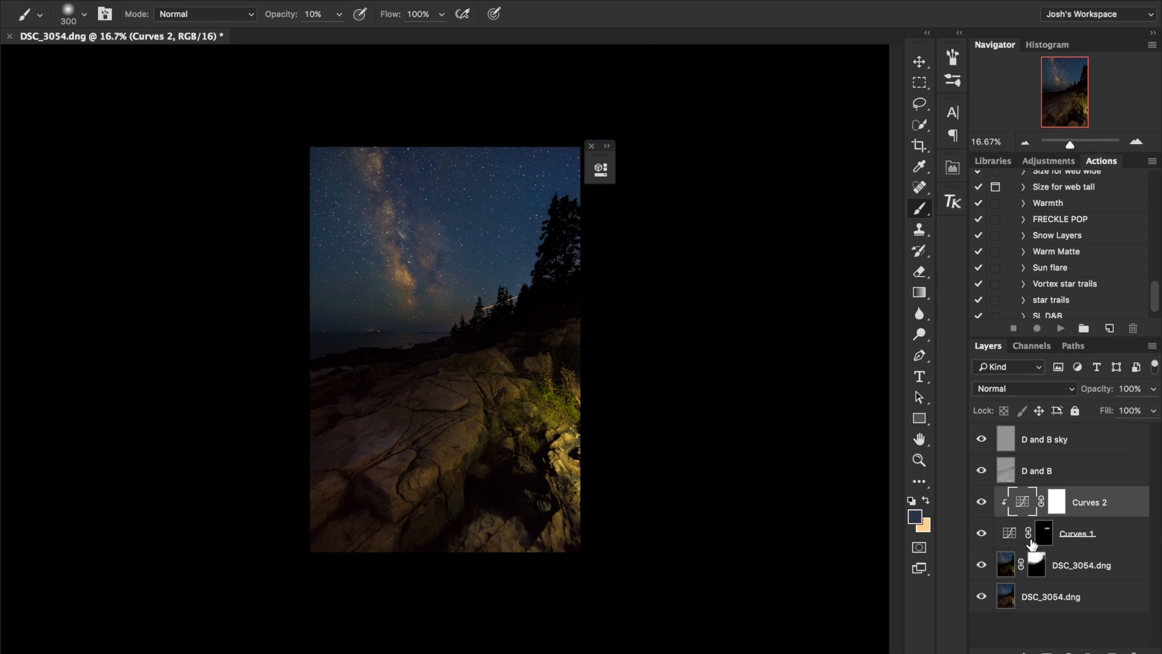
pyautogui.click(982, 534)
pyautogui.click(981, 534)
pyautogui.click(981, 534)
pyautogui.click(981, 534)
pyautogui.click(981, 534)
pyautogui.click(981, 534)
pyautogui.click(982, 534)
pyautogui.click(982, 534)
pyautogui.moveTo(596, 162); pyautogui.dragTo(883, 72)
pyautogui.press('super+minus')
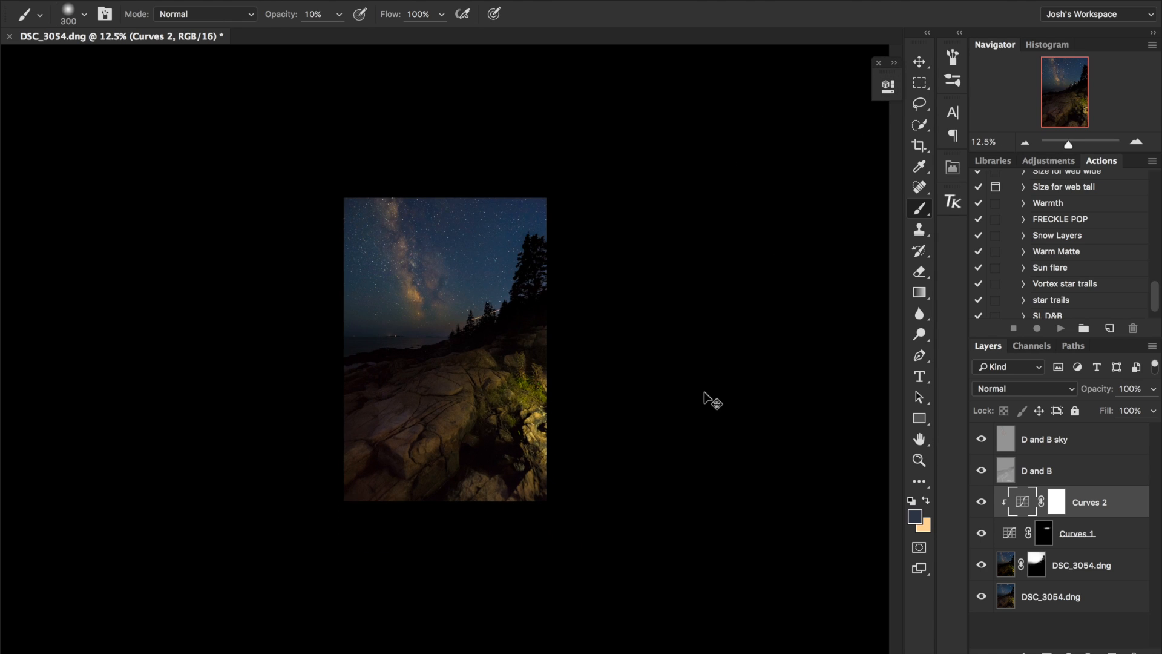
pyautogui.press('super+minus')
pyautogui.press('super+0')
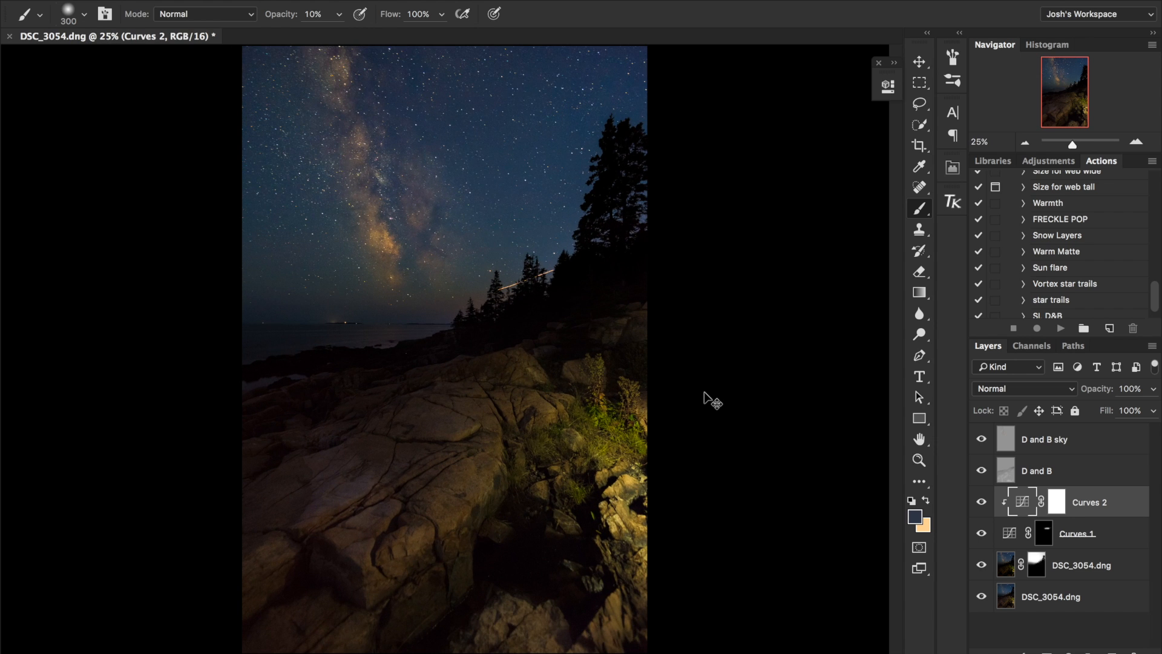
pyautogui.press('super+minus')
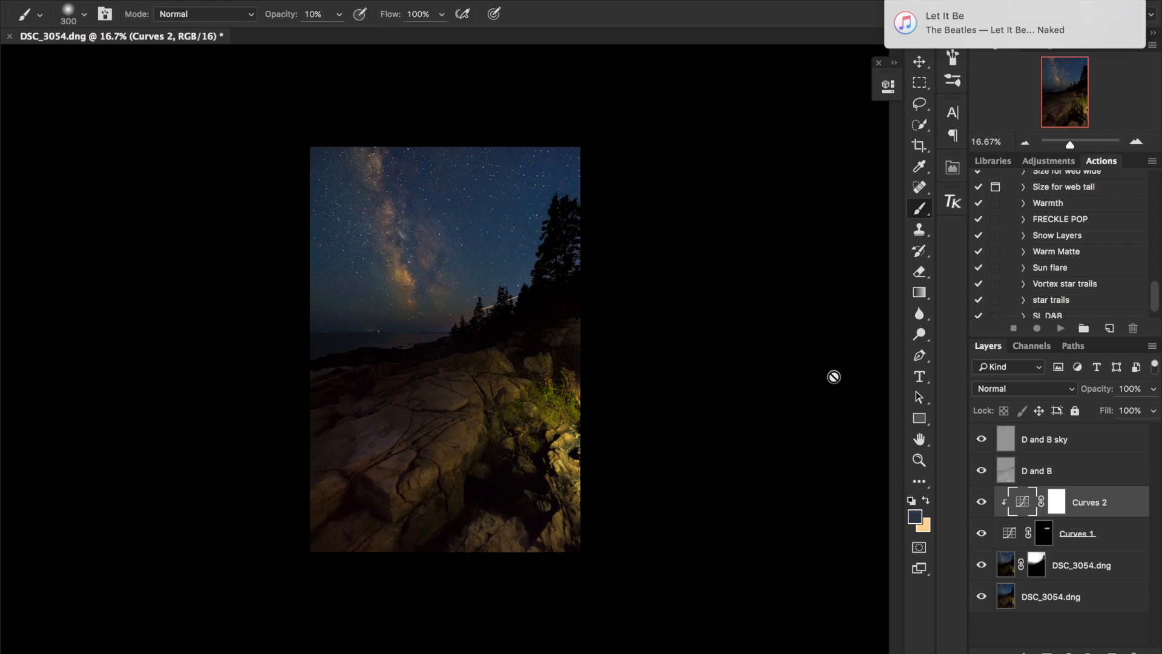
# - Stamp all visible layers into a new merged layer above D and B sky and toggle its visibility to check it
pyautogui.click(1087, 443)
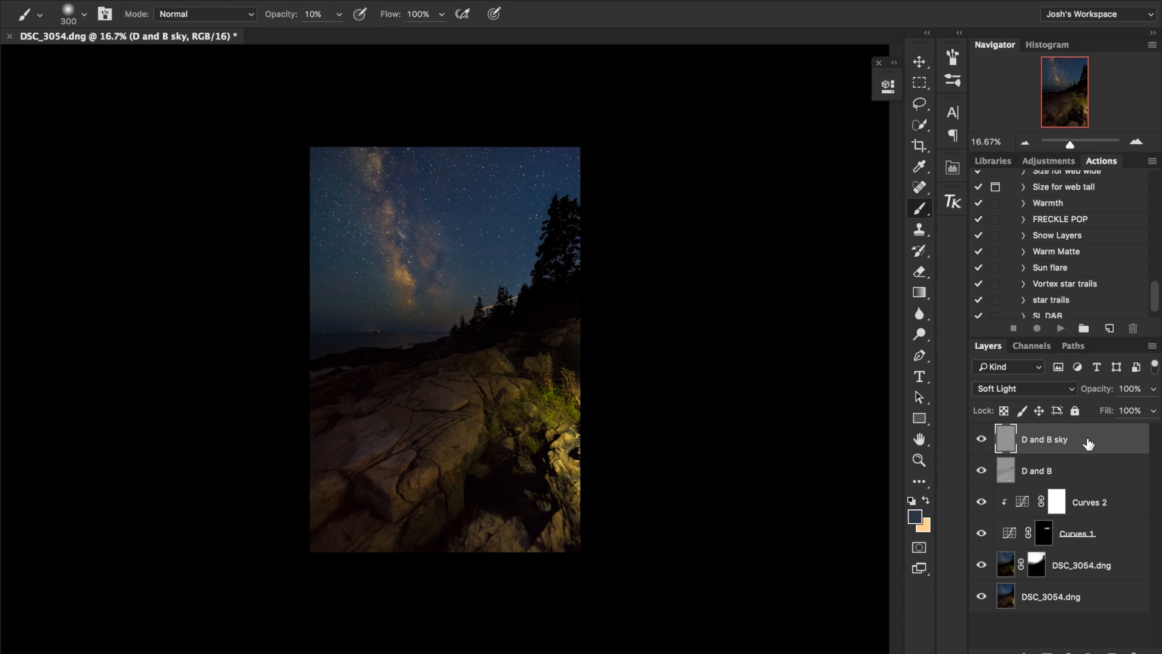
pyautogui.hotkey('ctrl', 'alt', 'shift', 'e')
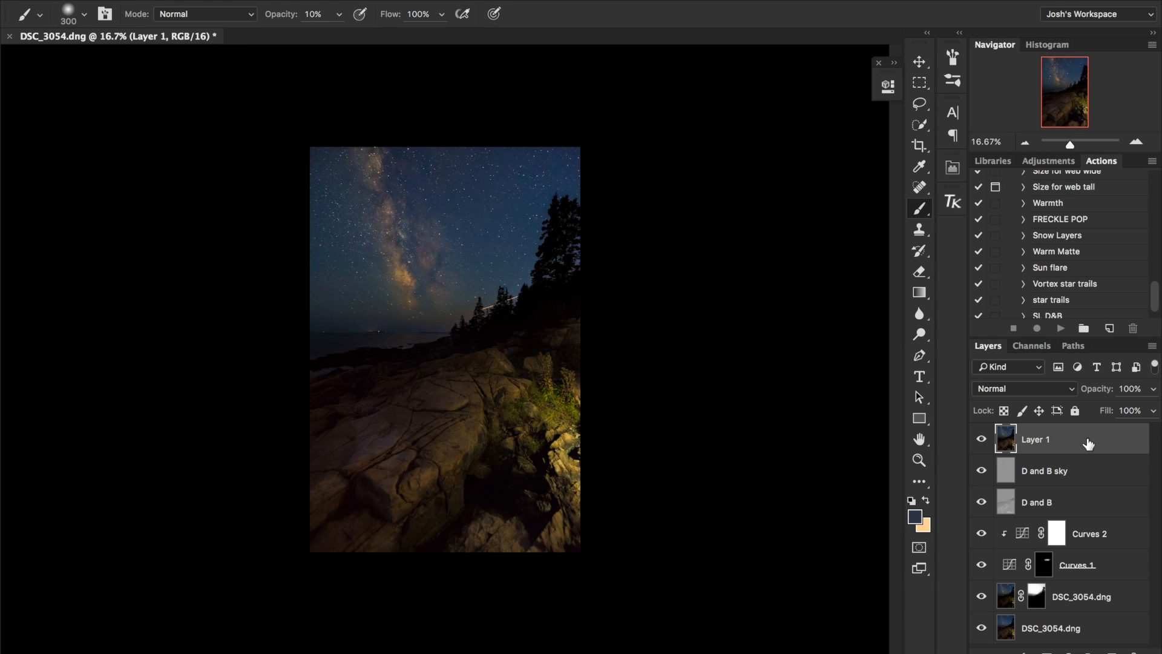
pyautogui.click(982, 440)
pyautogui.click(981, 440)
pyautogui.click(981, 441)
pyautogui.click(981, 441)
pyautogui.click(981, 441)
# - Examine the merged image at 50% zoom across the rocks, grass, shoreline, trees and sky
pyautogui.press('super+equal')
pyautogui.press('super+equal')
pyautogui.press('super+equal')
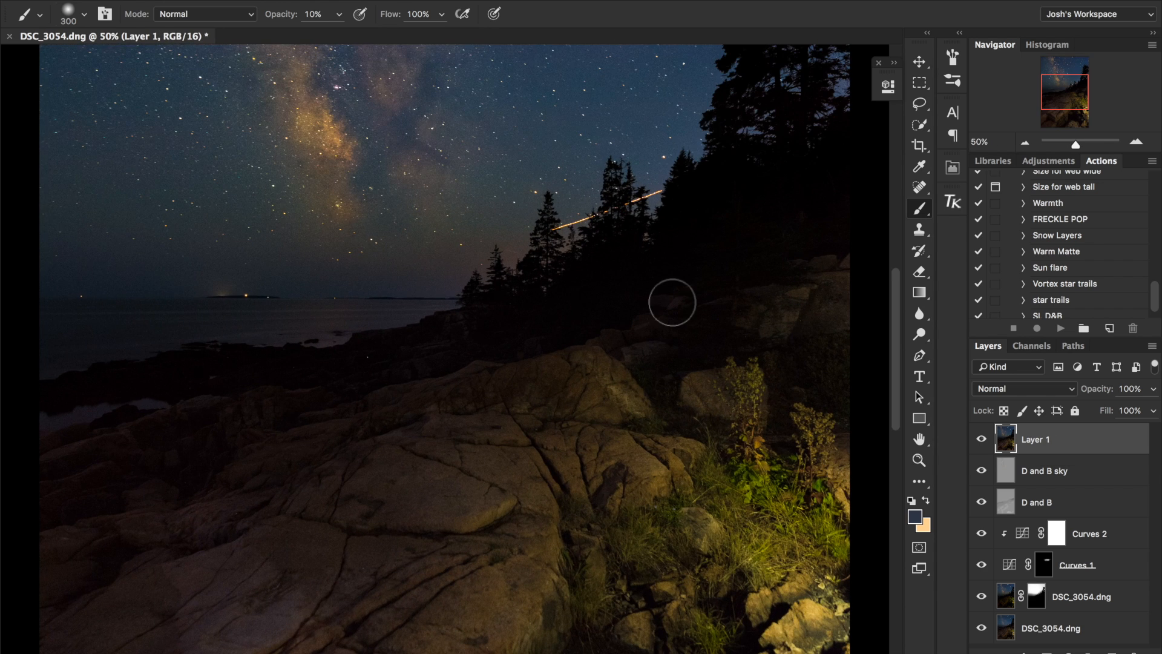
pyautogui.scroll(-3, 673, 302)
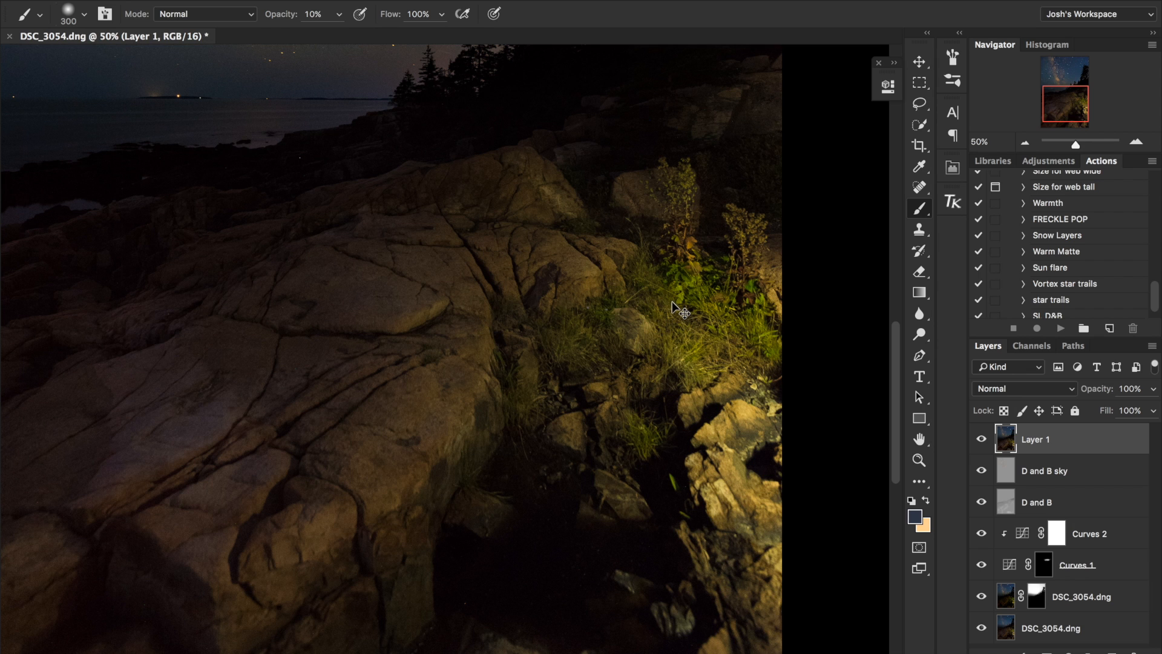
pyautogui.scroll(5, 277, 207)
pyautogui.hscroll(3, 277, 207)
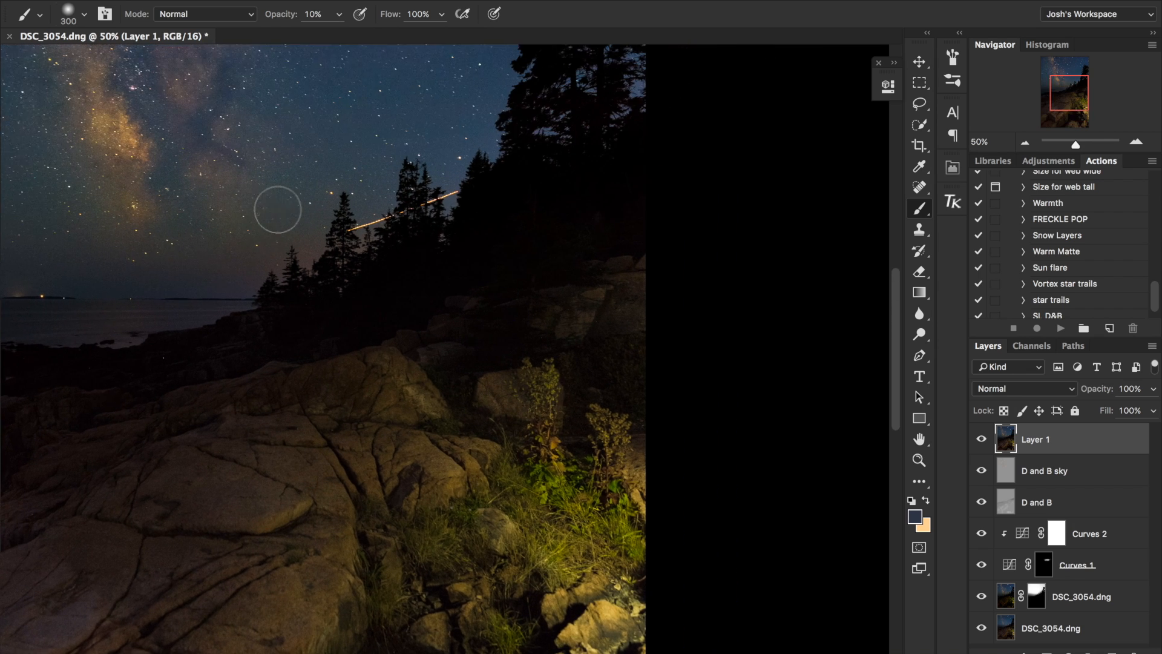
pyautogui.scroll(-5, 277, 209)
pyautogui.hscroll(-5, 277, 209)
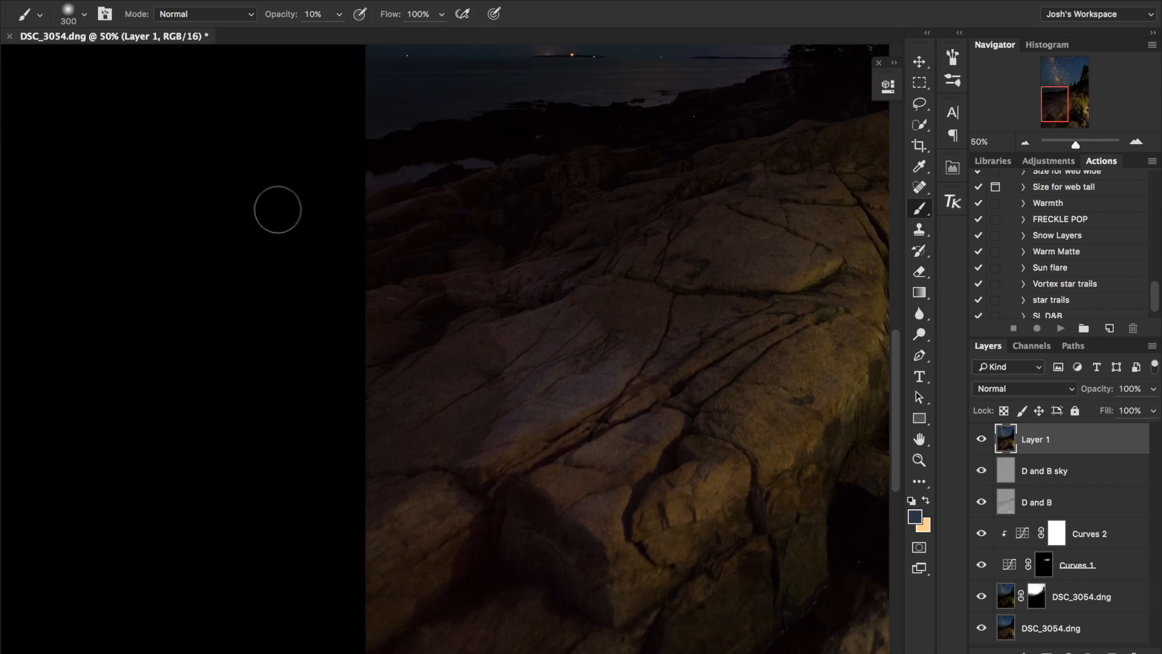
pyautogui.scroll(-6, 277, 208)
pyautogui.hscroll(5, 277, 209)
pyautogui.scroll(5, 277, 209)
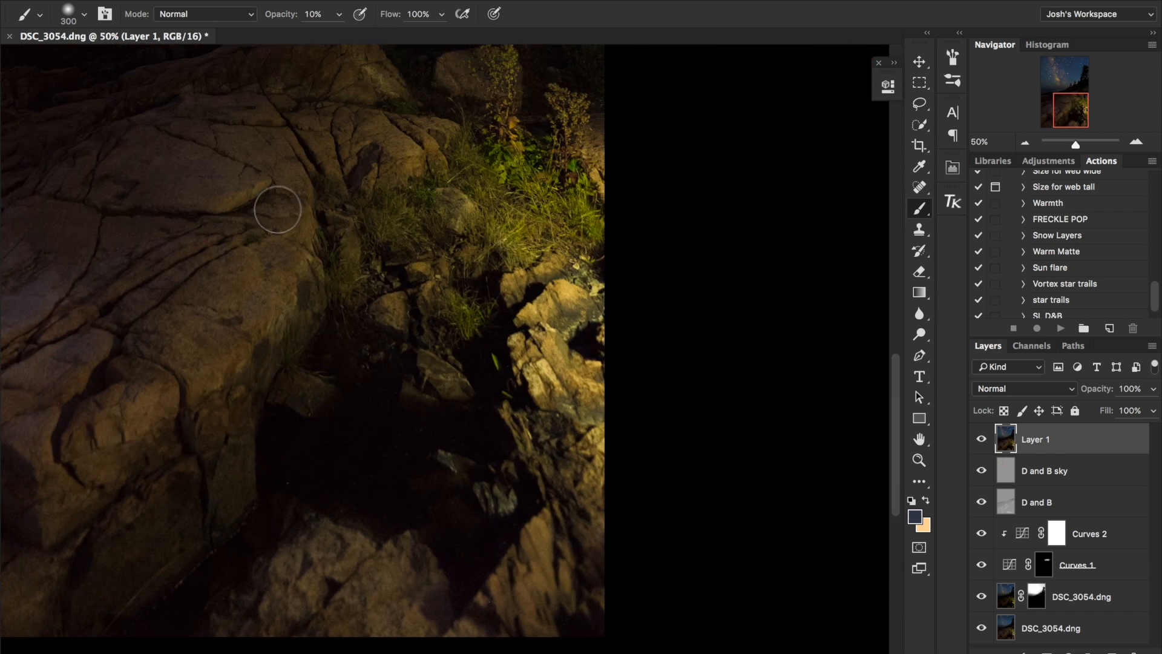
pyautogui.scroll(5, 278, 209)
pyautogui.hscroll(-3, 277, 209)
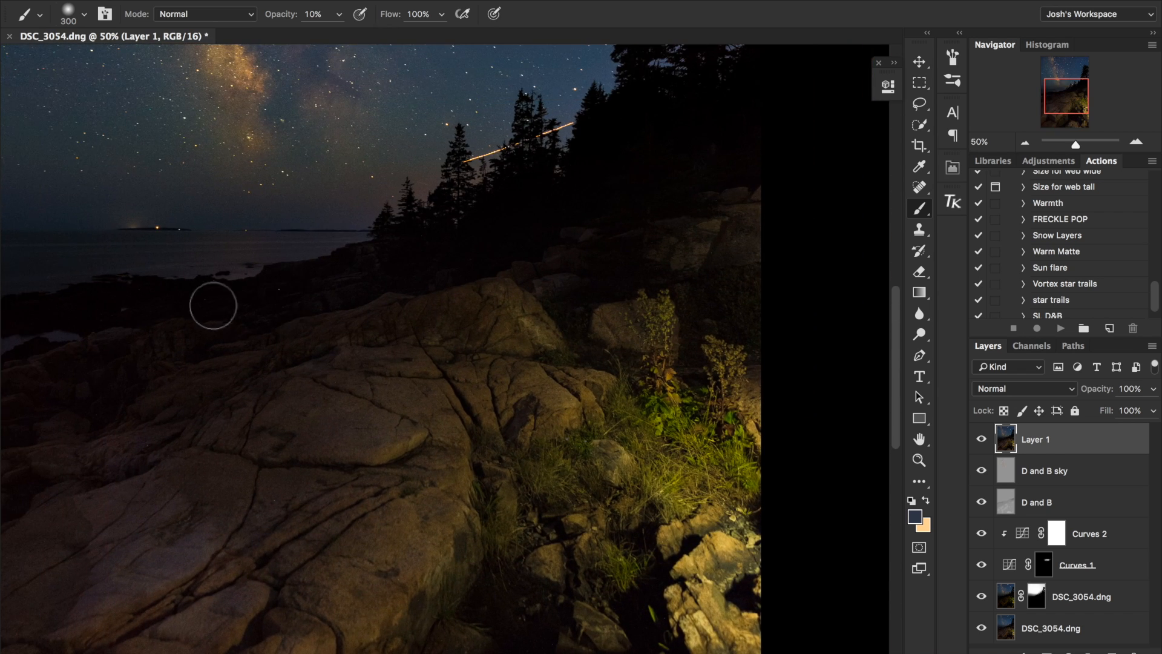
pyautogui.scroll(-1, 187, 314)
pyautogui.hscroll(-1, 187, 314)
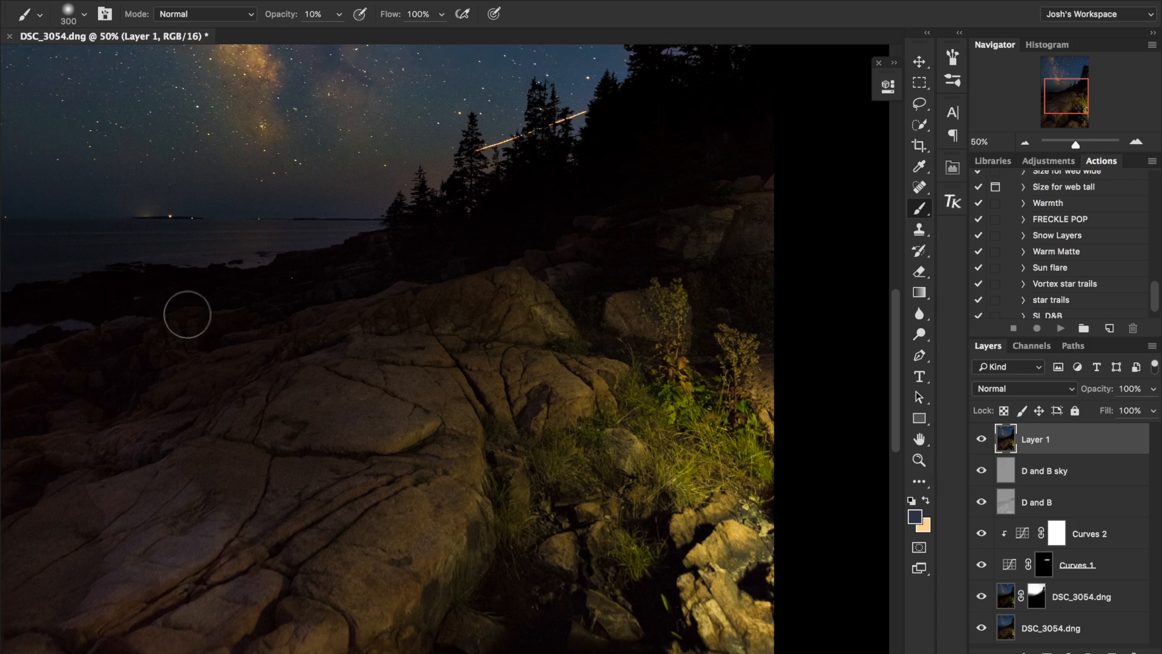
pyautogui.hscroll(-3, 187, 315)
pyautogui.scroll(-3, 187, 314)
pyautogui.scroll(2, 188, 314)
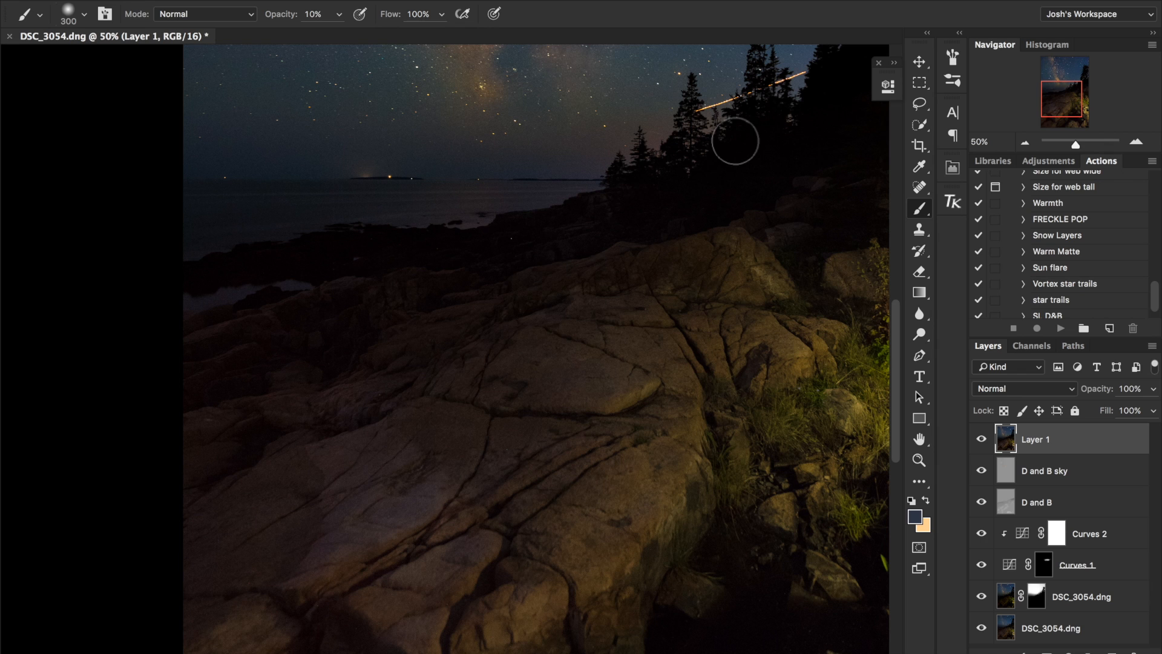
pyautogui.hscroll(5, 735, 141)
pyautogui.scroll(1, 734, 141)
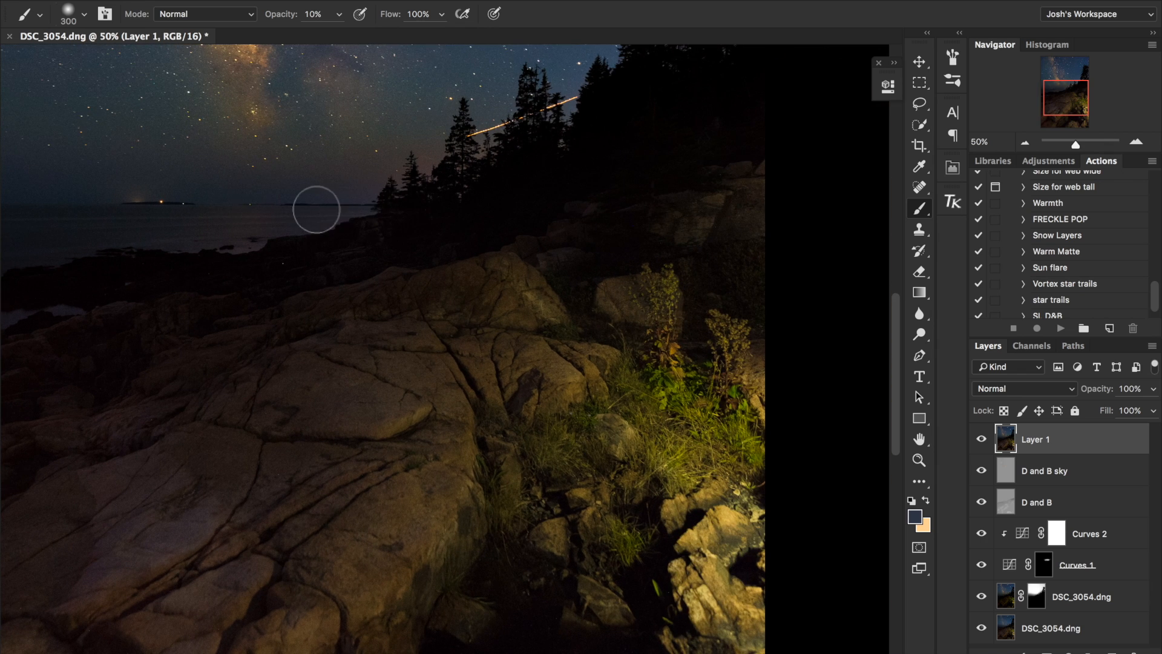
pyautogui.hscroll(-3, 315, 209)
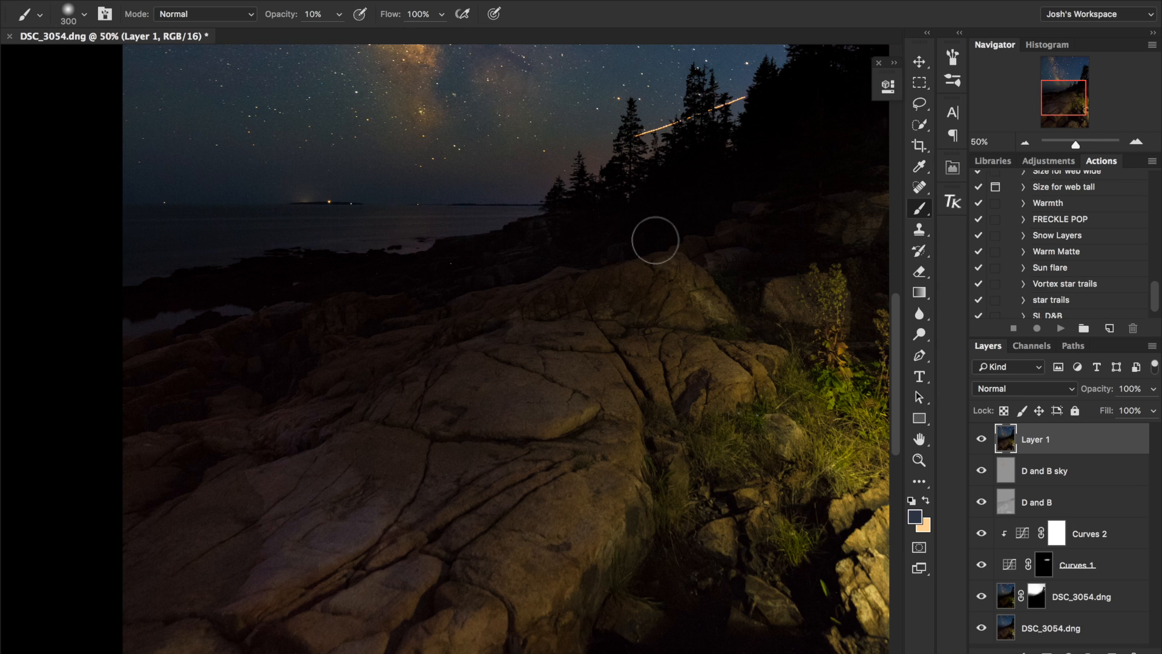
pyautogui.hscroll(1, 656, 240)
pyautogui.hscroll(9, 606, 245)
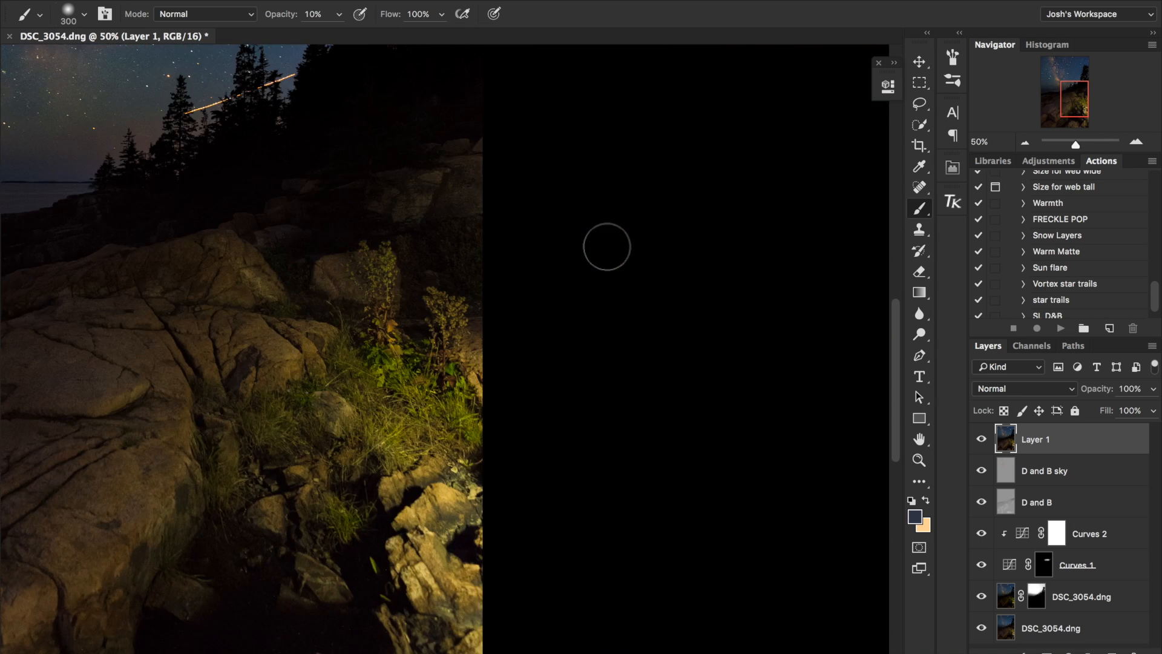
pyautogui.hscroll(-1, 606, 246)
pyautogui.scroll(5, 607, 246)
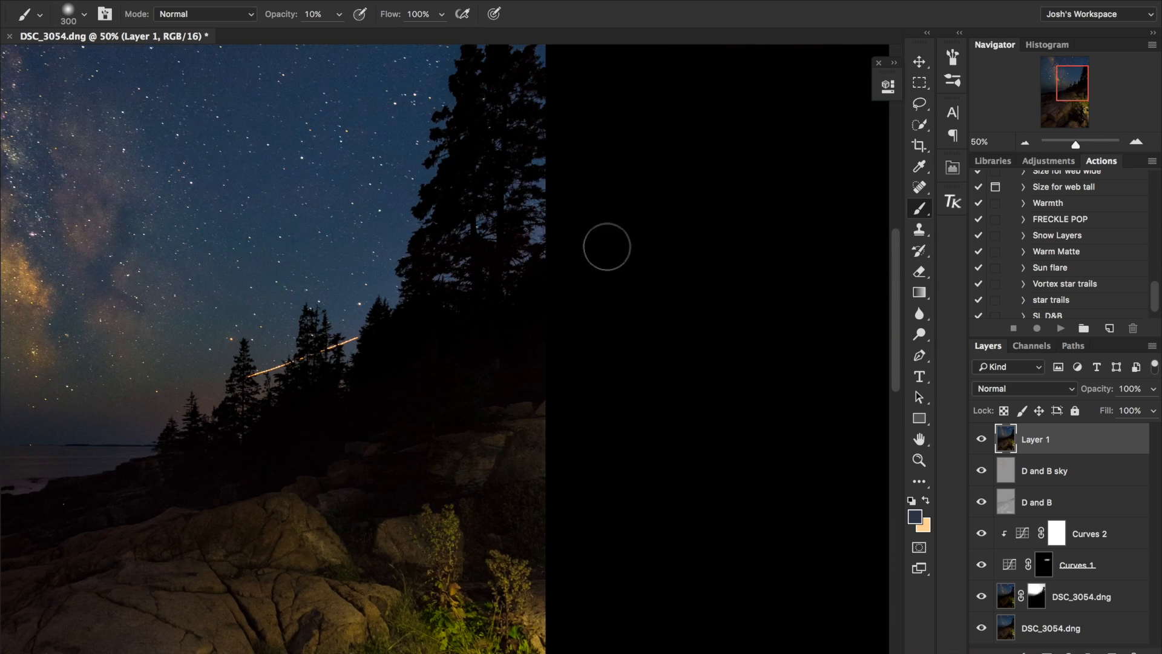
pyautogui.scroll(1, 607, 246)
pyautogui.scroll(-1, 607, 246)
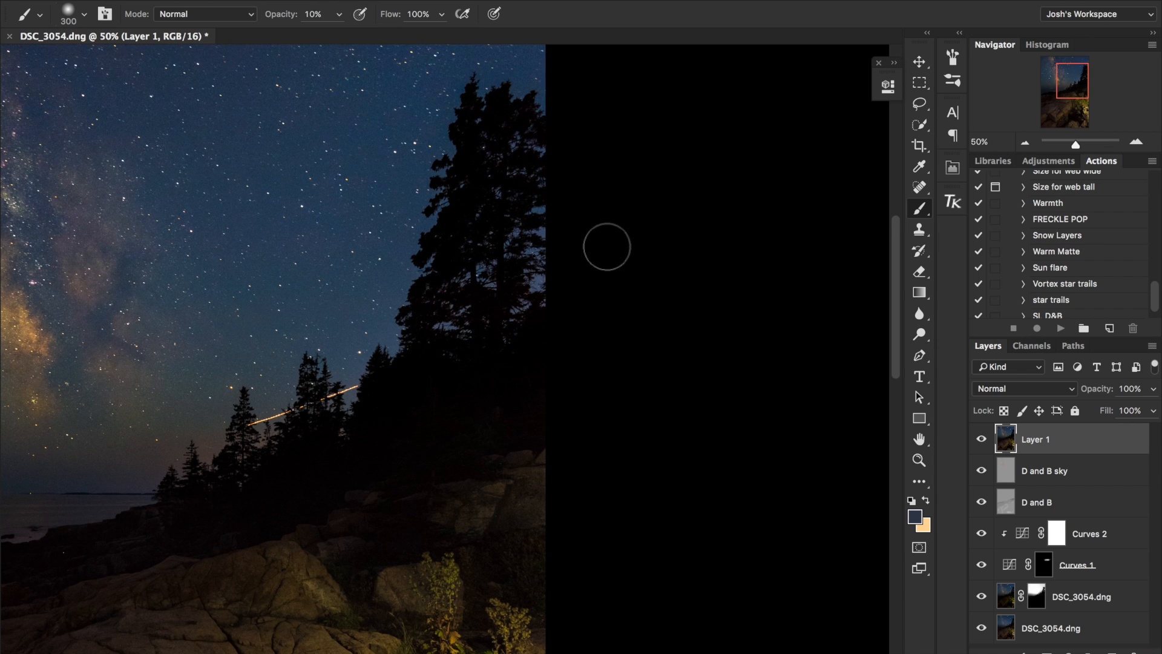
pyautogui.hscroll(-6, 615, 272)
pyautogui.scroll(-3, 615, 272)
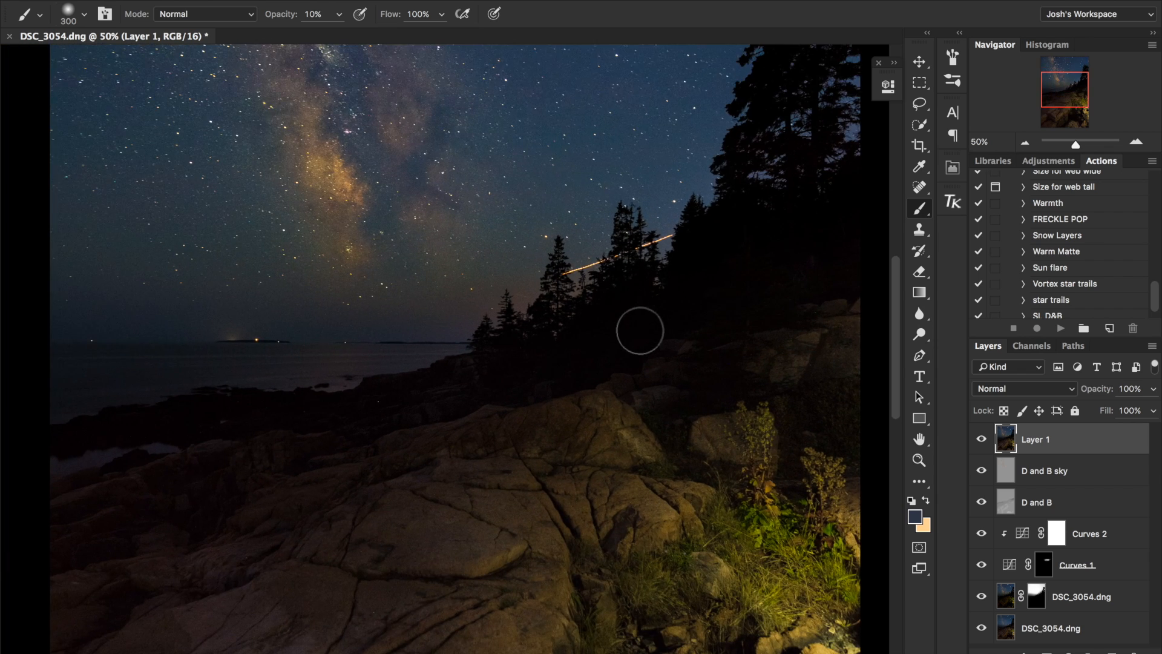
pyautogui.press('super+minus')
pyautogui.press('super+minus')
pyautogui.press('super+minus')
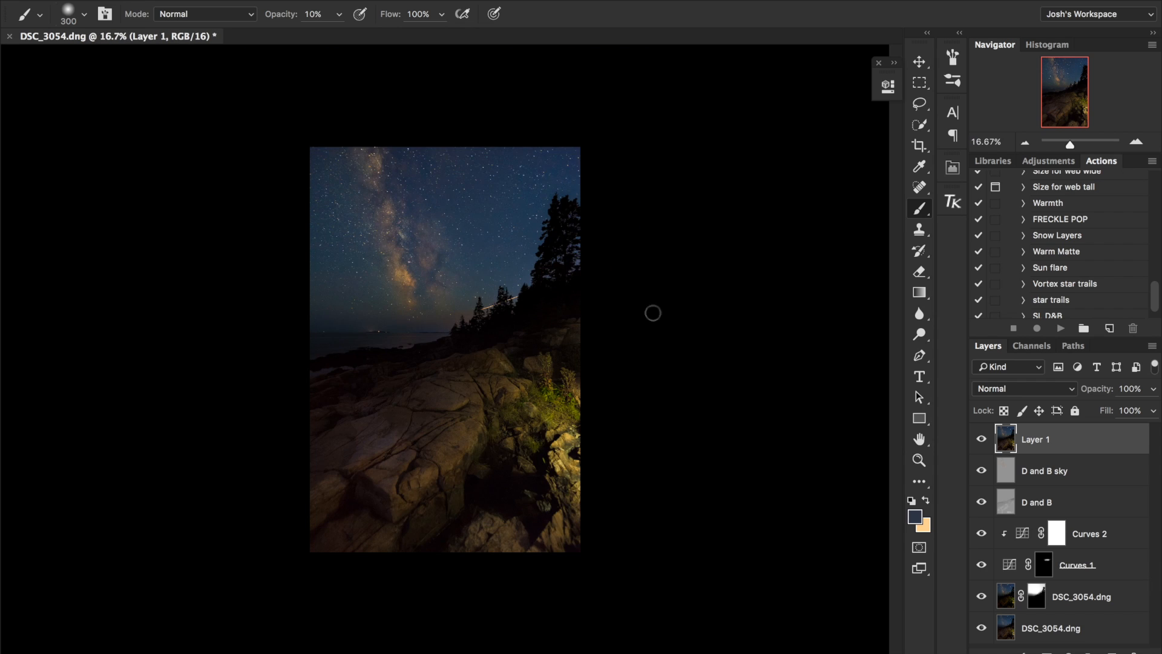
# - Apply Smart Sharpen to Layer 1 with Amount 100%, judging the effect at 100% zoom on the grass and lit rocks
pyautogui.click(981, 441)
pyautogui.click(982, 441)
pyautogui.click(393, 0)
pyautogui.moveTo(475, 259)
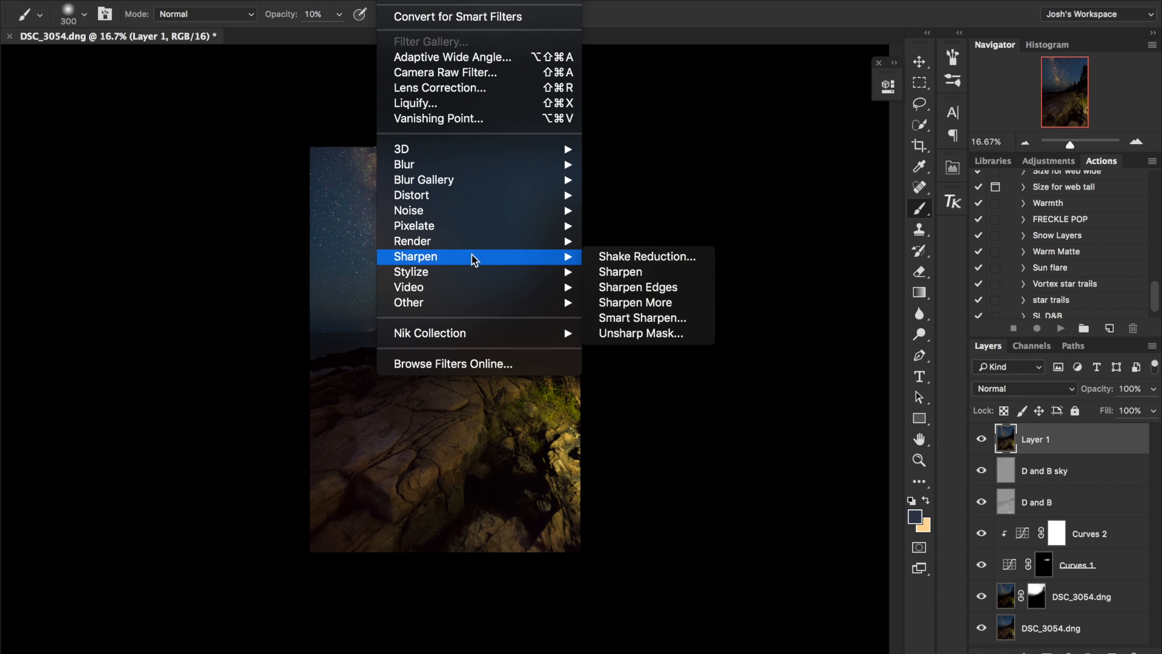
pyautogui.click(646, 317)
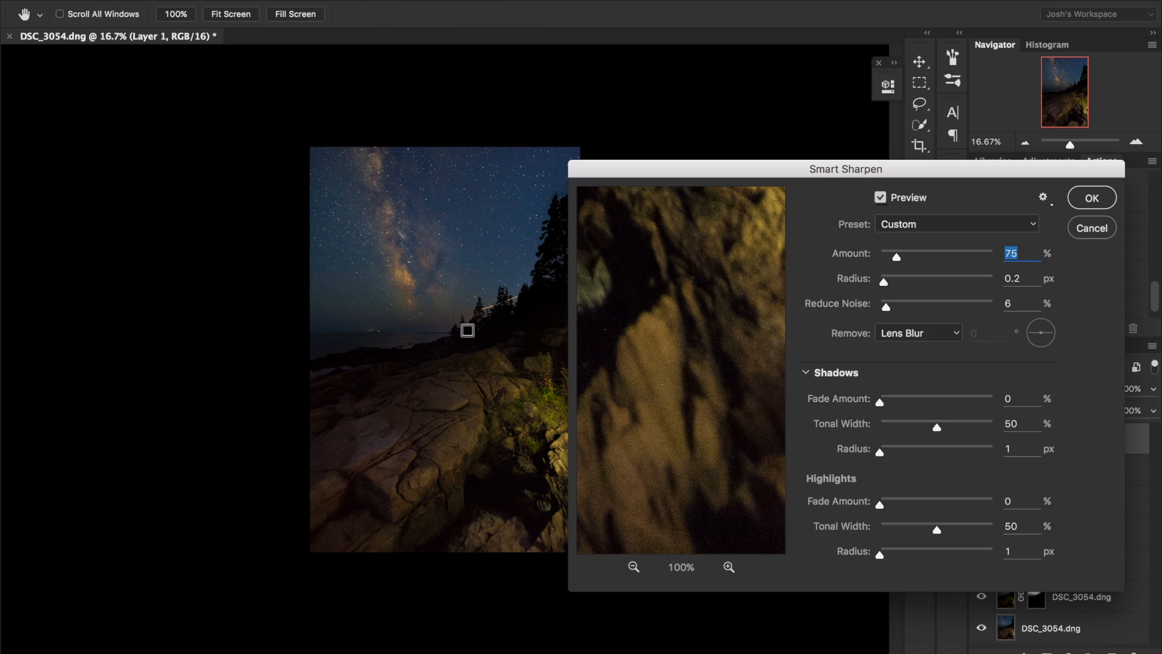
pyautogui.keyDown('super'); pyautogui.click(468, 331); pyautogui.keyUp('super')
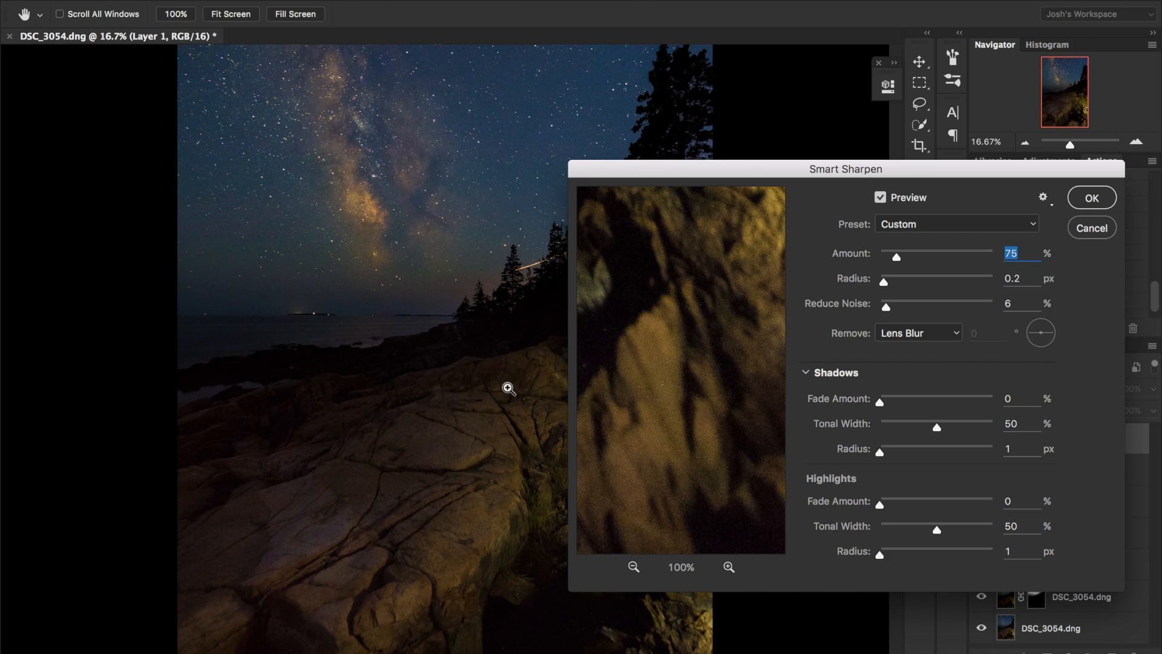
pyautogui.press('super+1')
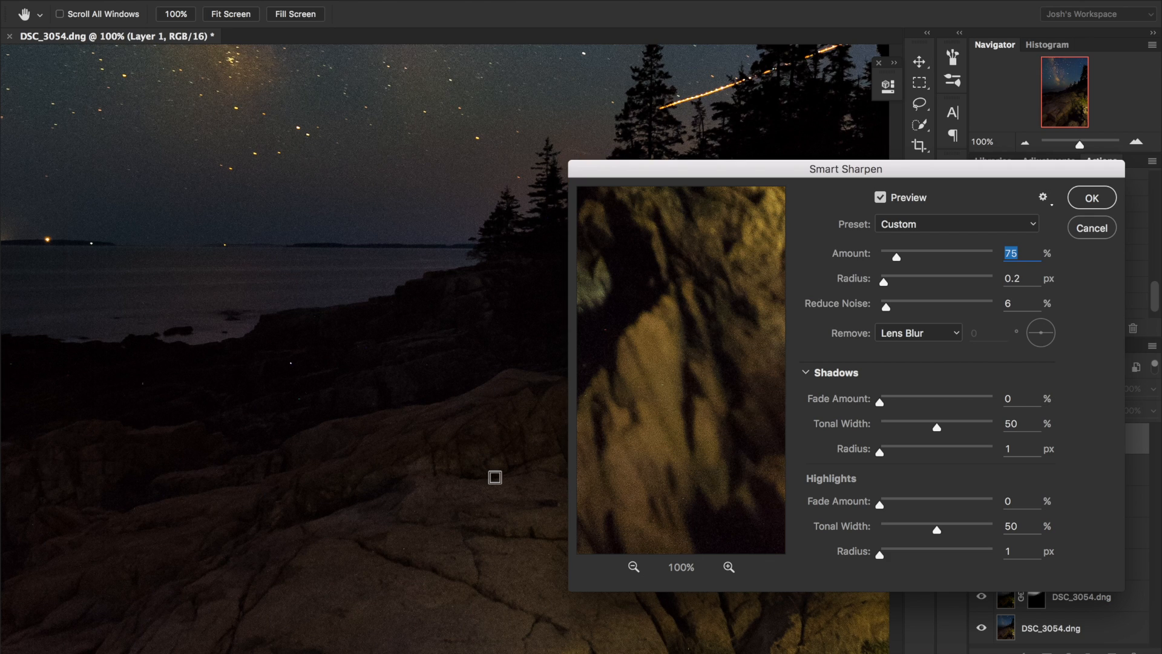
pyautogui.scroll(-15, 518, 524)
pyautogui.hscroll(7, 517, 525)
pyautogui.scroll(10, 517, 525)
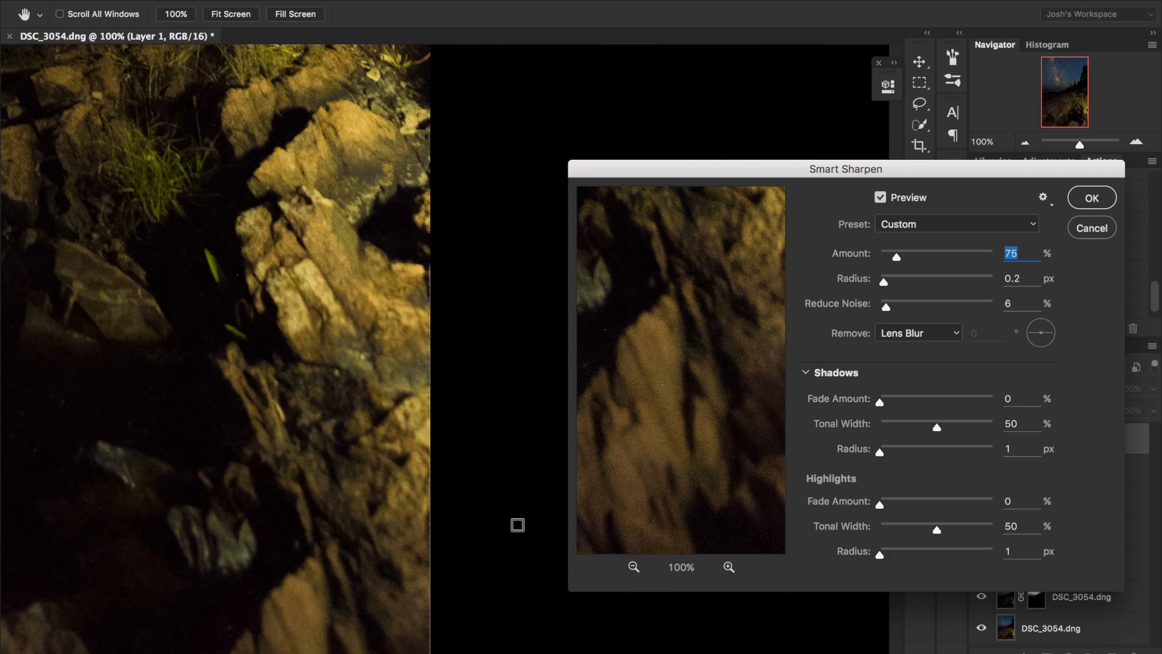
pyautogui.hscroll(-4, 517, 524)
pyautogui.scroll(5, 518, 525)
pyautogui.hscroll(4, 518, 524)
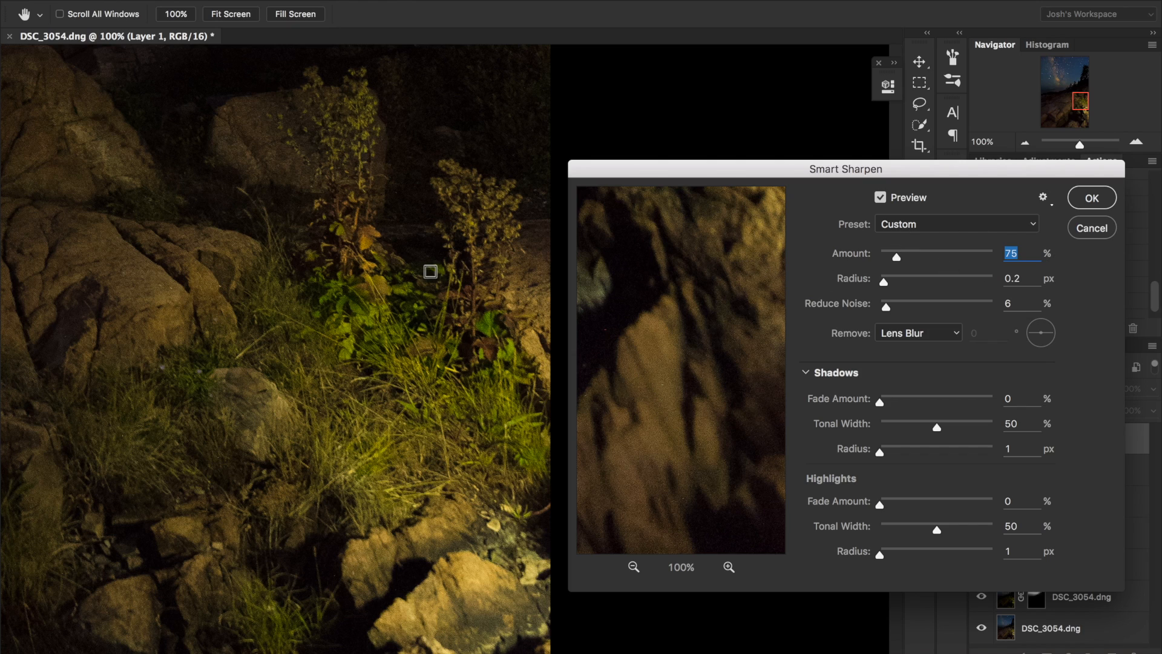
pyautogui.write('100')
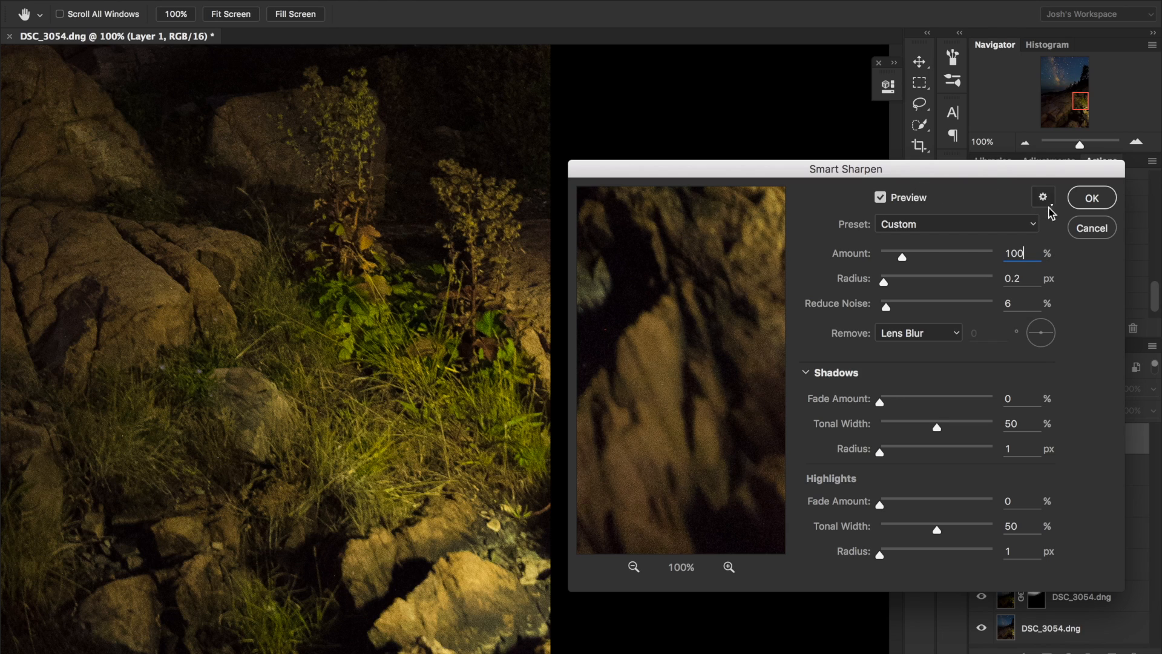
pyautogui.click(1091, 196)
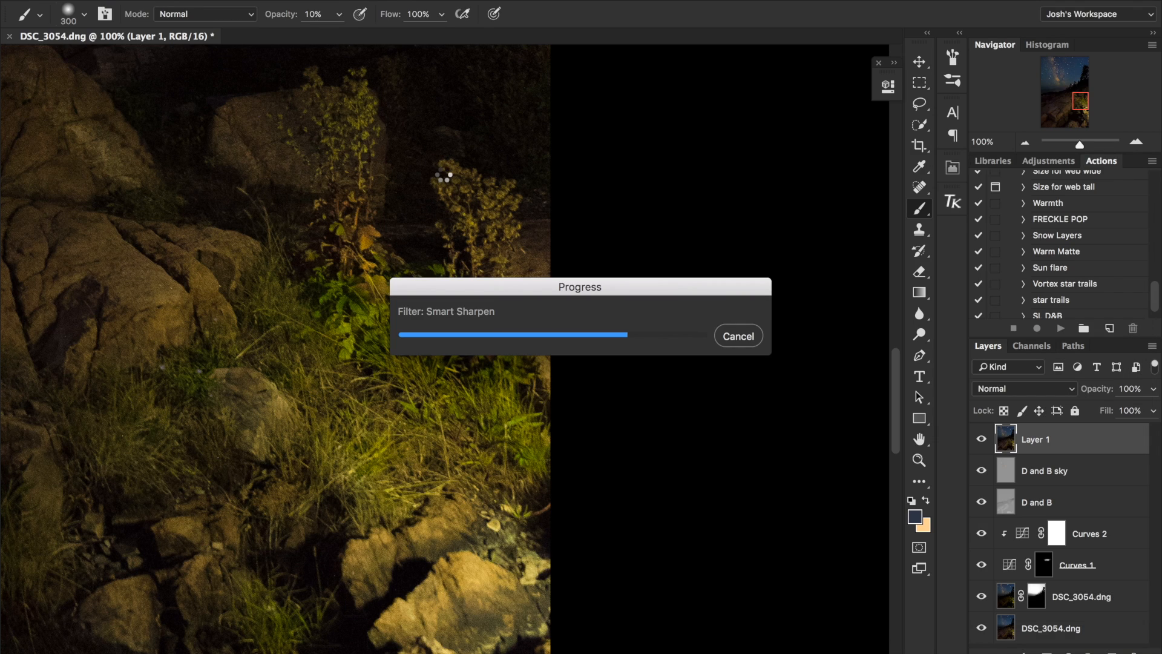
# - Toggle Layer 1's visibility repeatedly at 25% zoom to compare the whole image with and without sharpening
pyautogui.press('super+0')
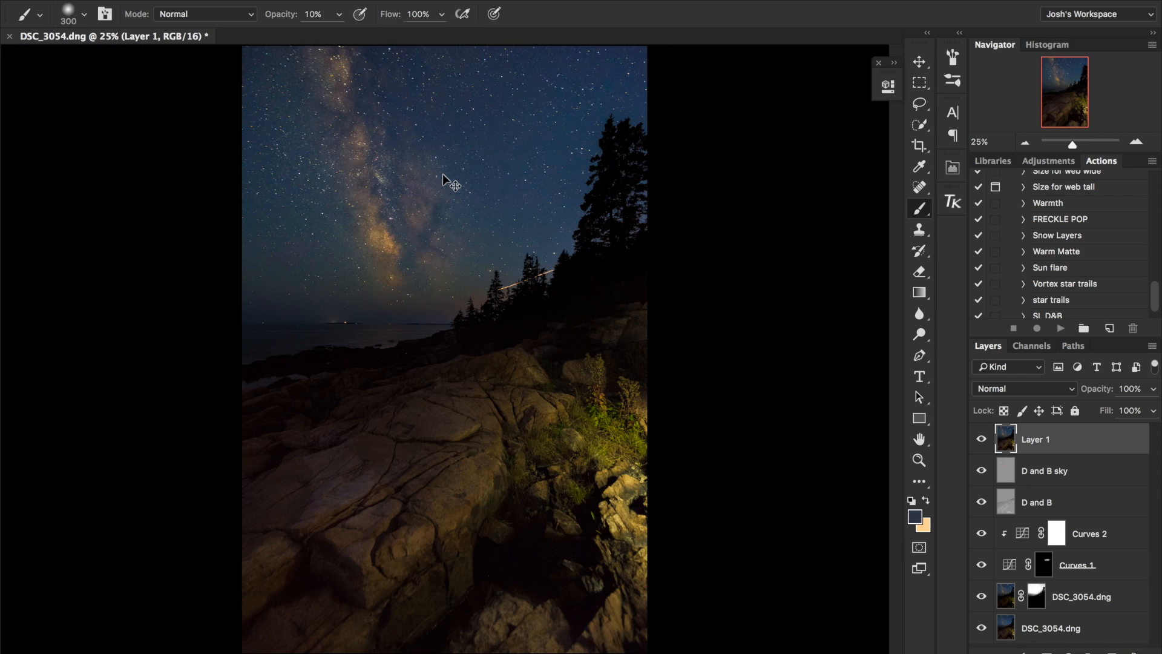
pyautogui.press('super+minus')
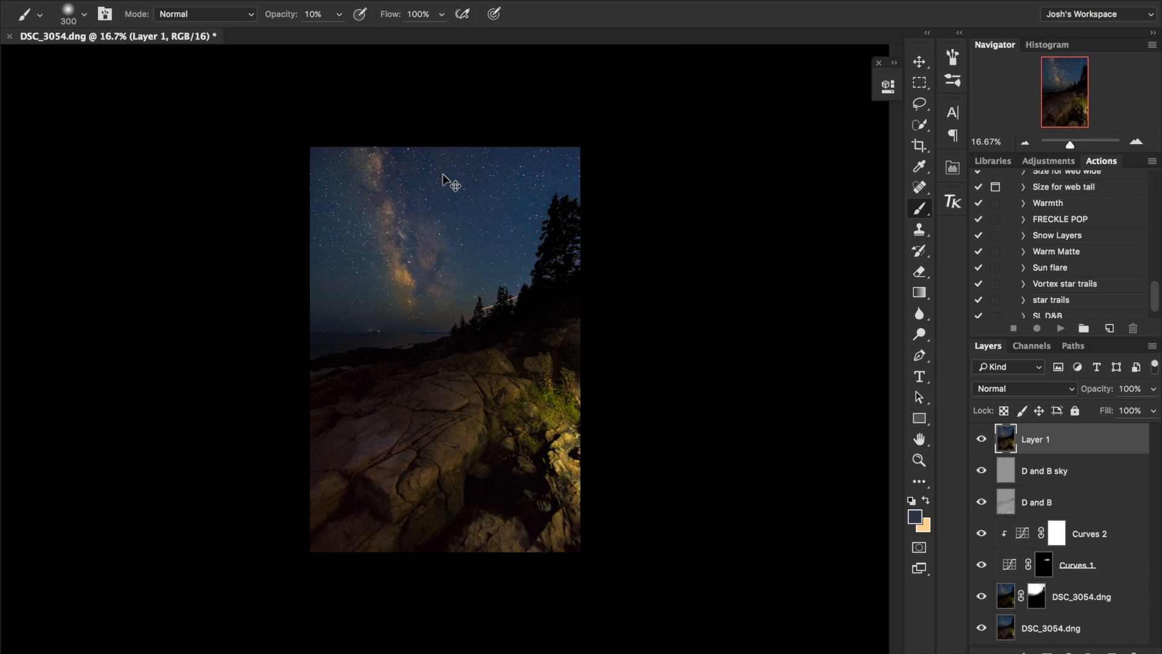
pyautogui.press('super+plus')
pyautogui.click(981, 438)
pyautogui.click(981, 438)
pyautogui.click(981, 439)
pyautogui.click(981, 440)
pyautogui.click(981, 440)
pyautogui.click(981, 440)
pyautogui.click(981, 440)
pyautogui.click(980, 440)
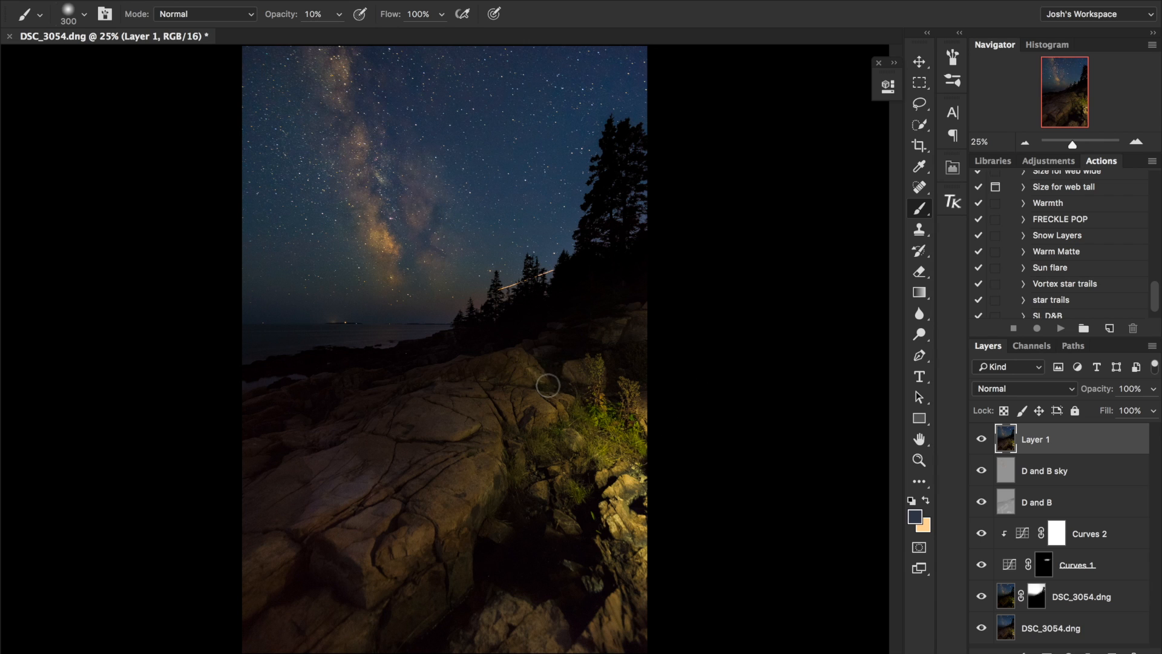
# - Duplicate the sharpened Layer 1
pyautogui.press('super+minus')
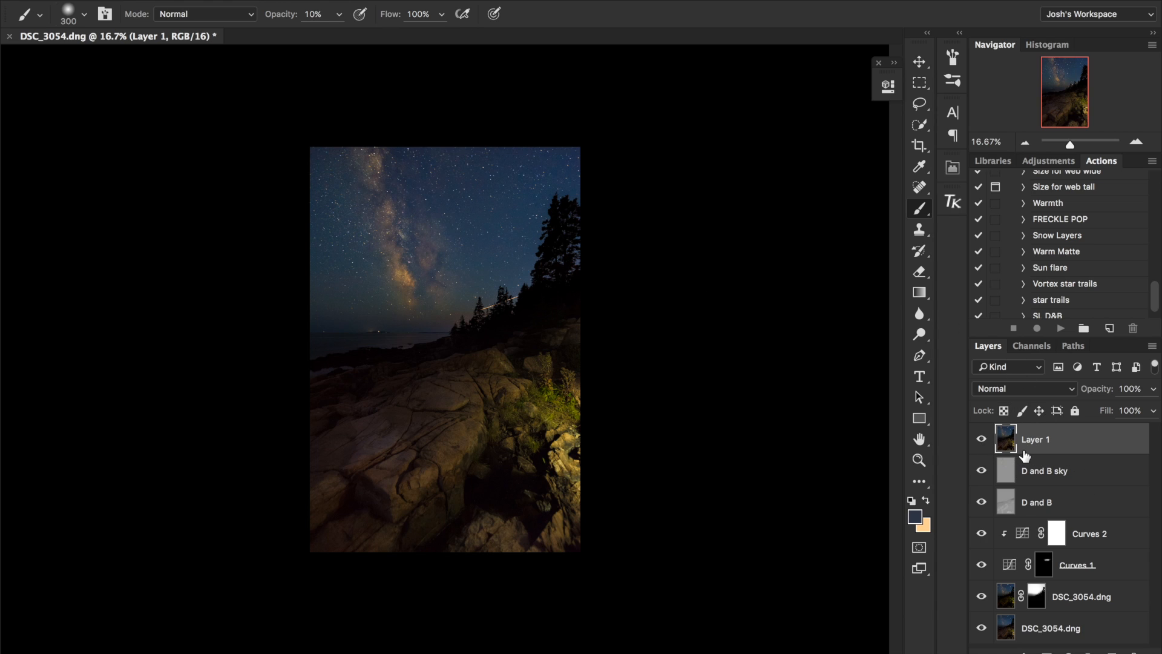
pyautogui.press('super+j')
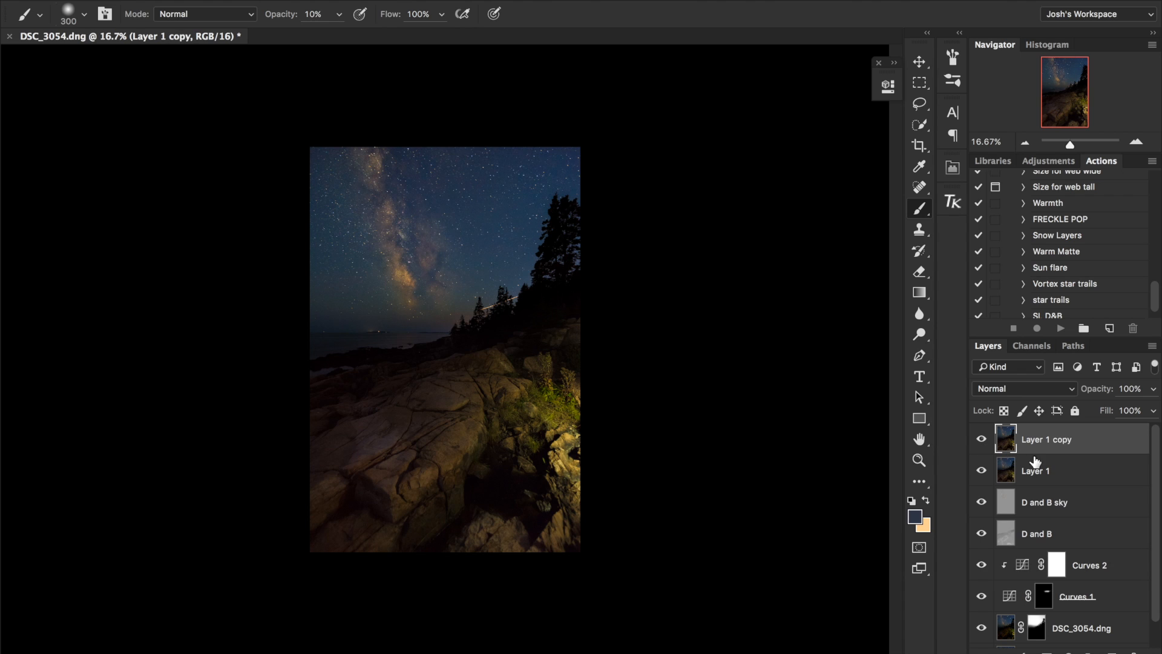
pyautogui.click(392, 1)
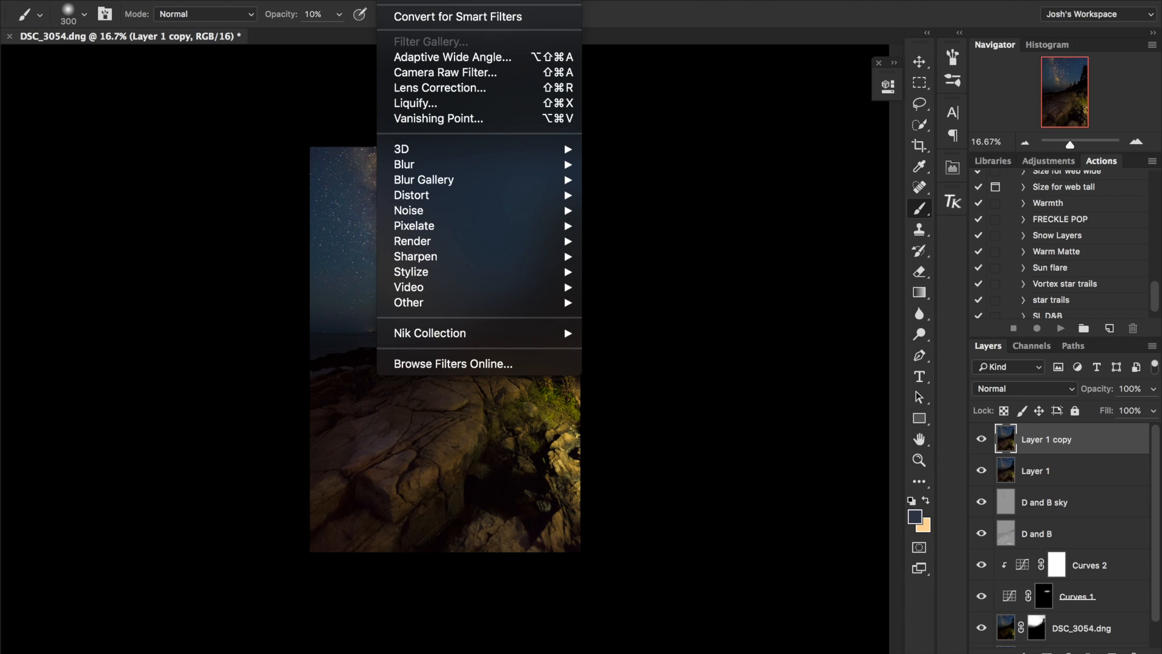
pyautogui.moveTo(437, 170)
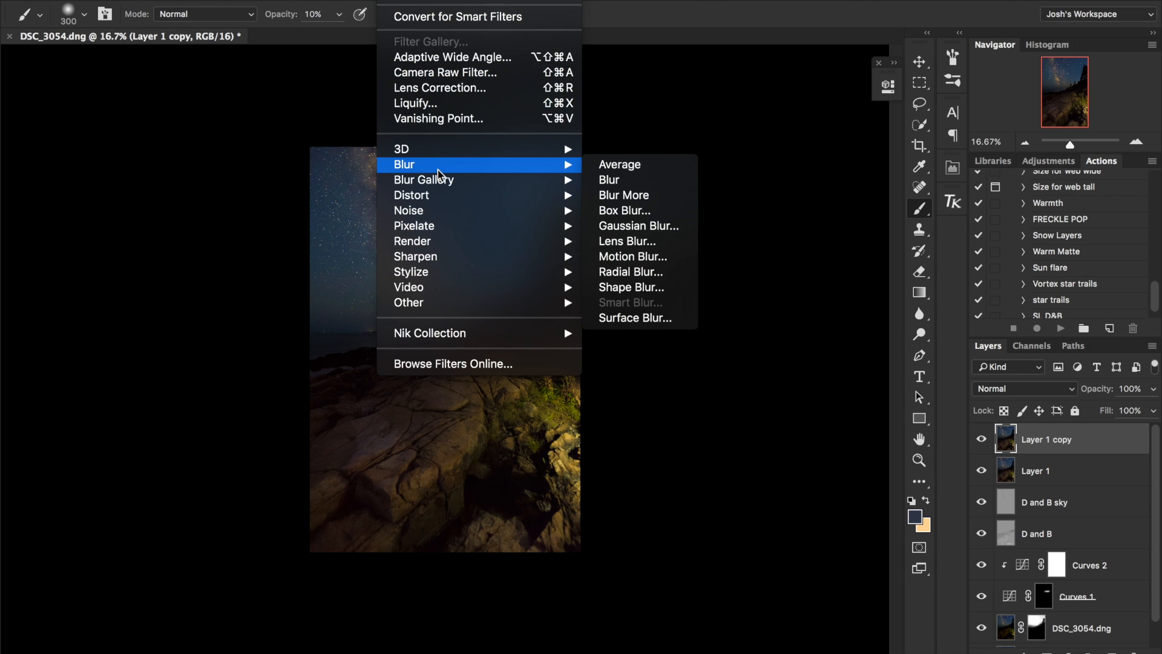
pyautogui.click(672, 226)
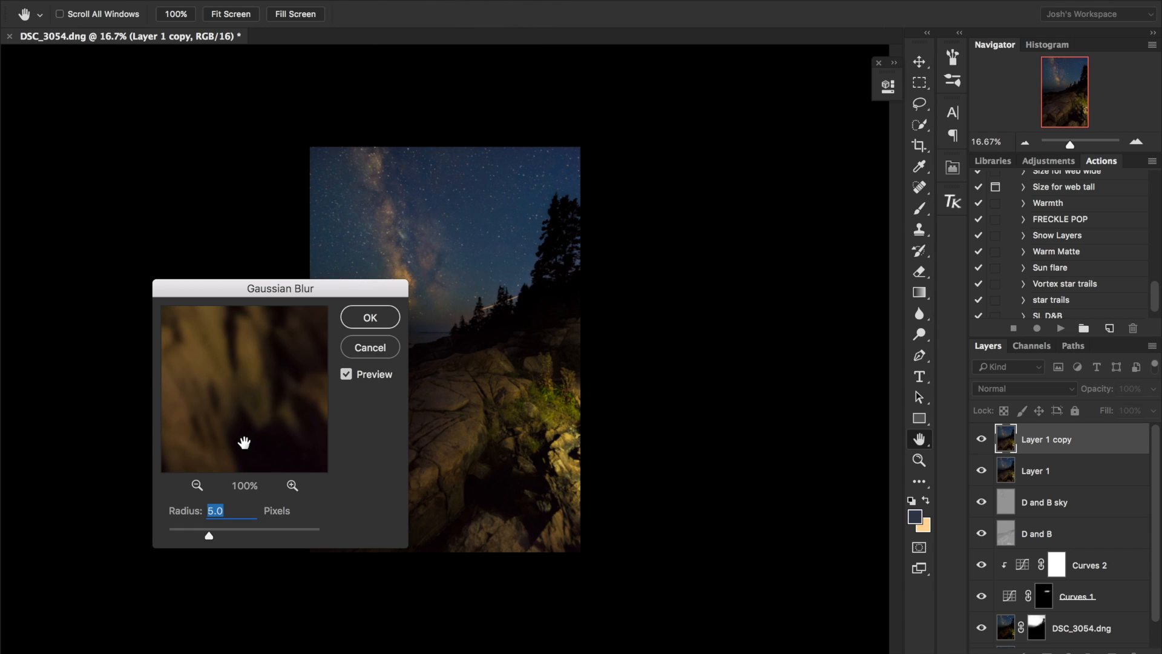
pyautogui.click(368, 347)
pyautogui.press('b')
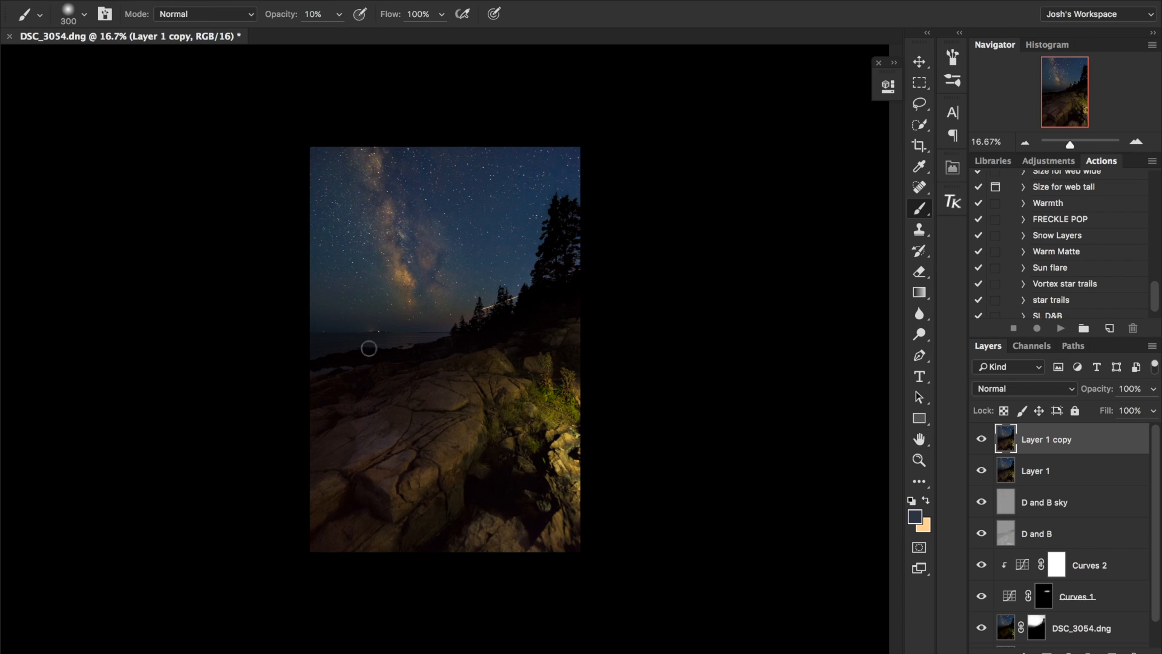
# - Check the image's pixel dimensions and resolution without altering them
pyautogui.click(211, 5)
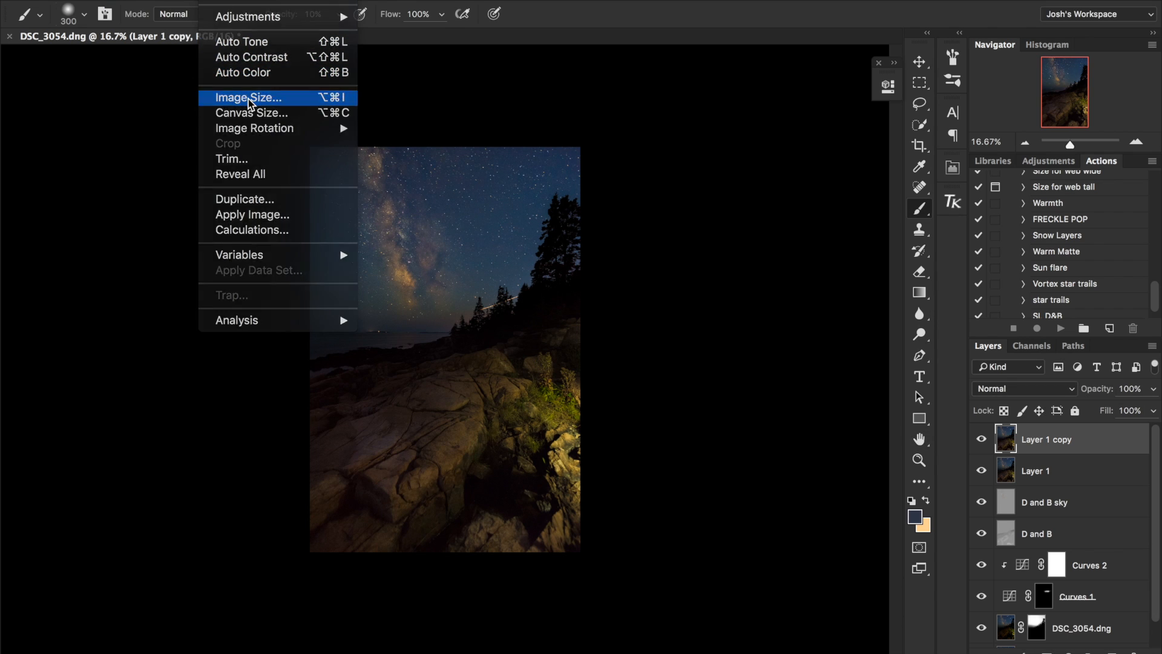
pyautogui.click(248, 99)
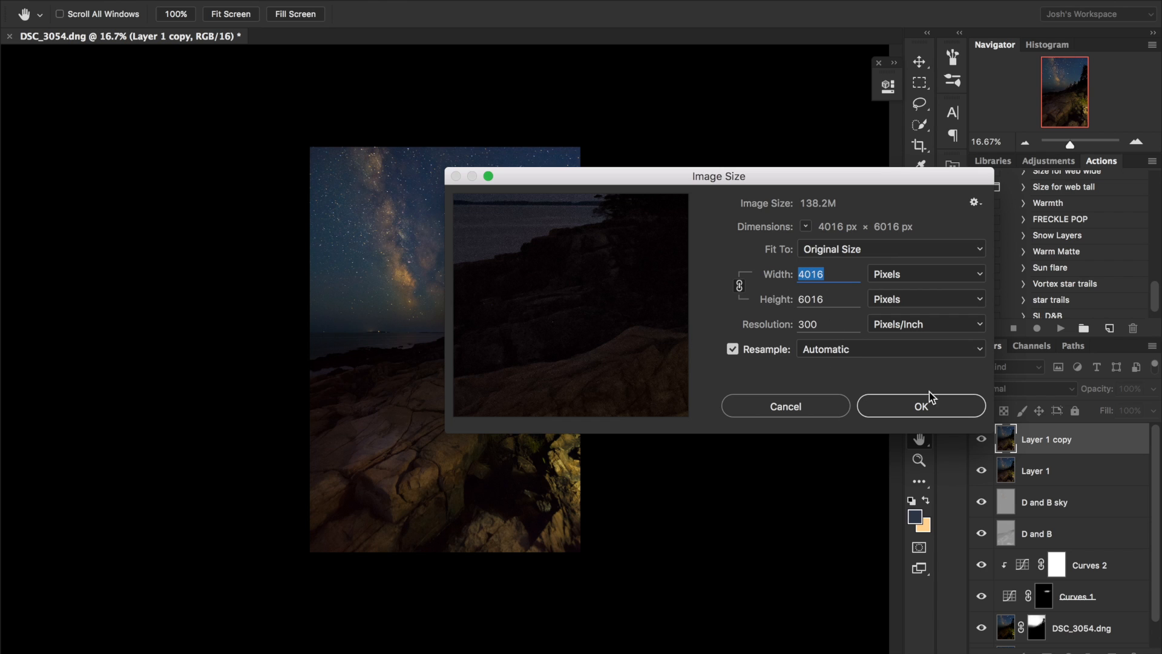
pyautogui.click(926, 406)
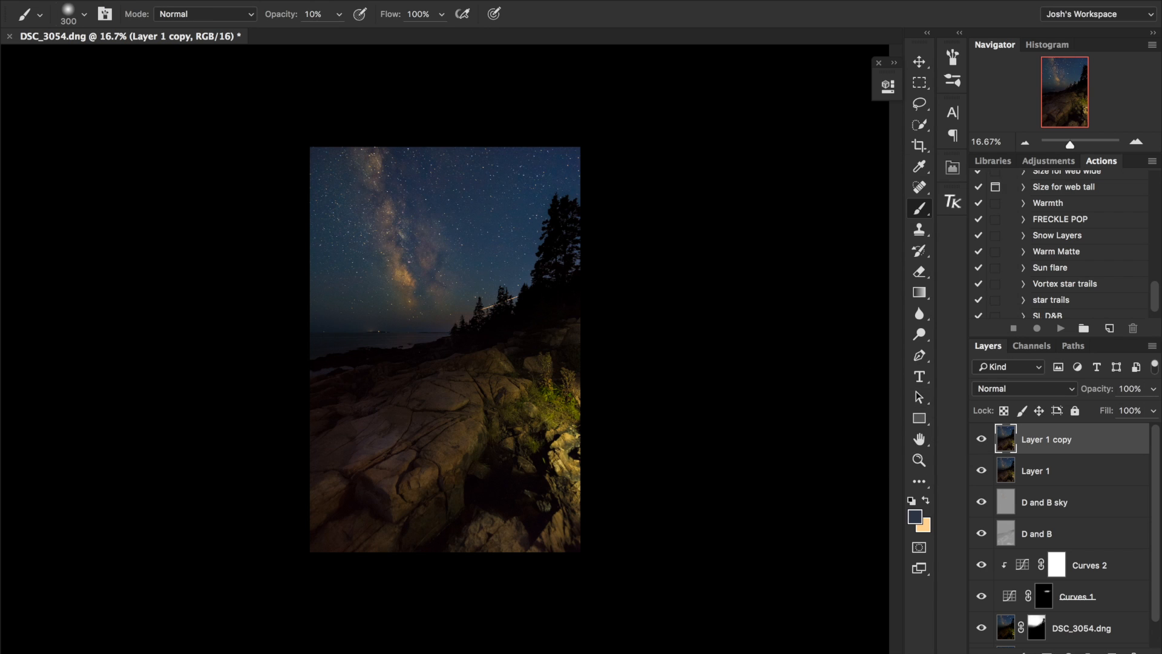
# - Apply a Gaussian Blur with a 30-pixel radius to Layer 1 copy and return to the Brush tool
pyautogui.click(393, 2)
pyautogui.moveTo(420, 165)
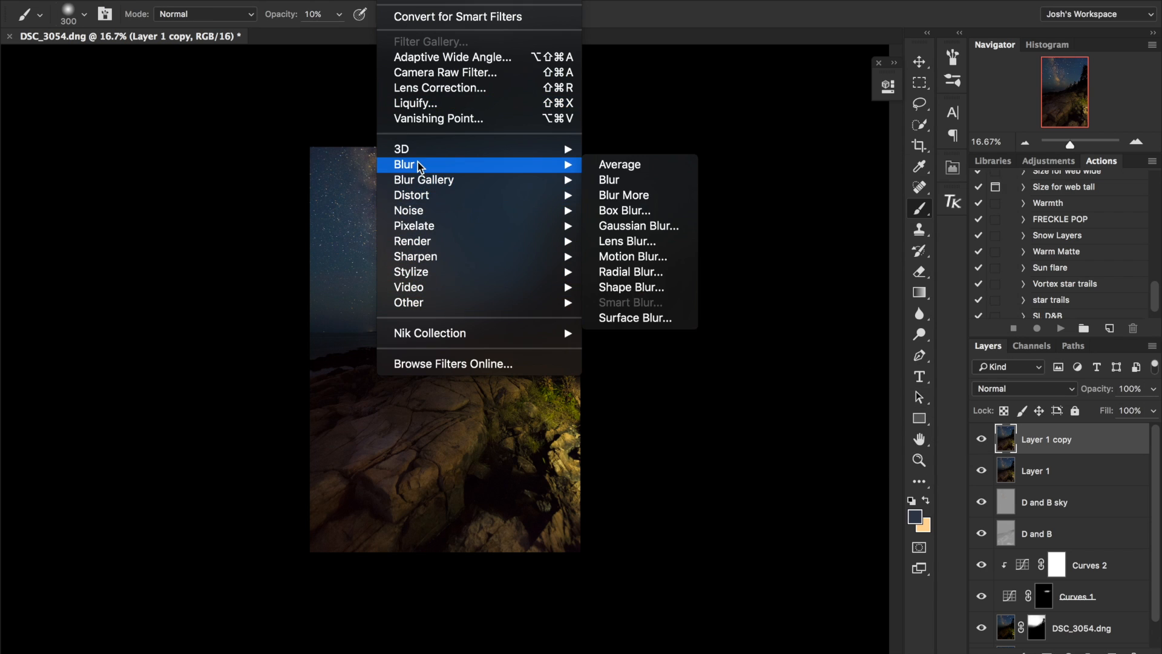
pyautogui.click(642, 226)
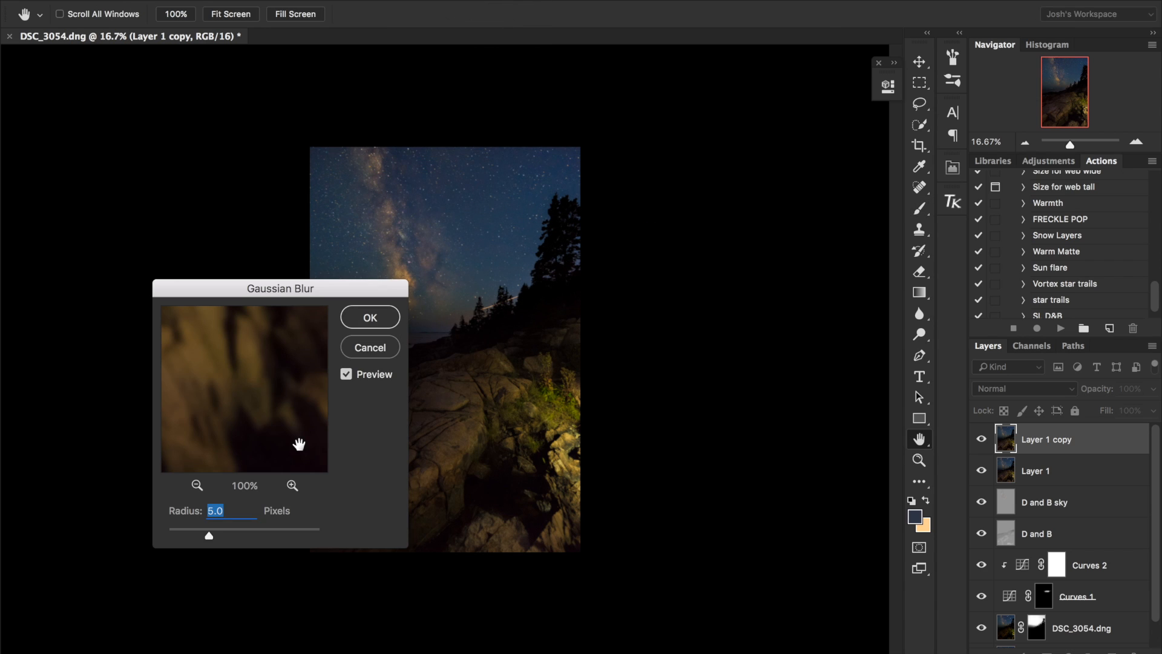
pyautogui.write('30')
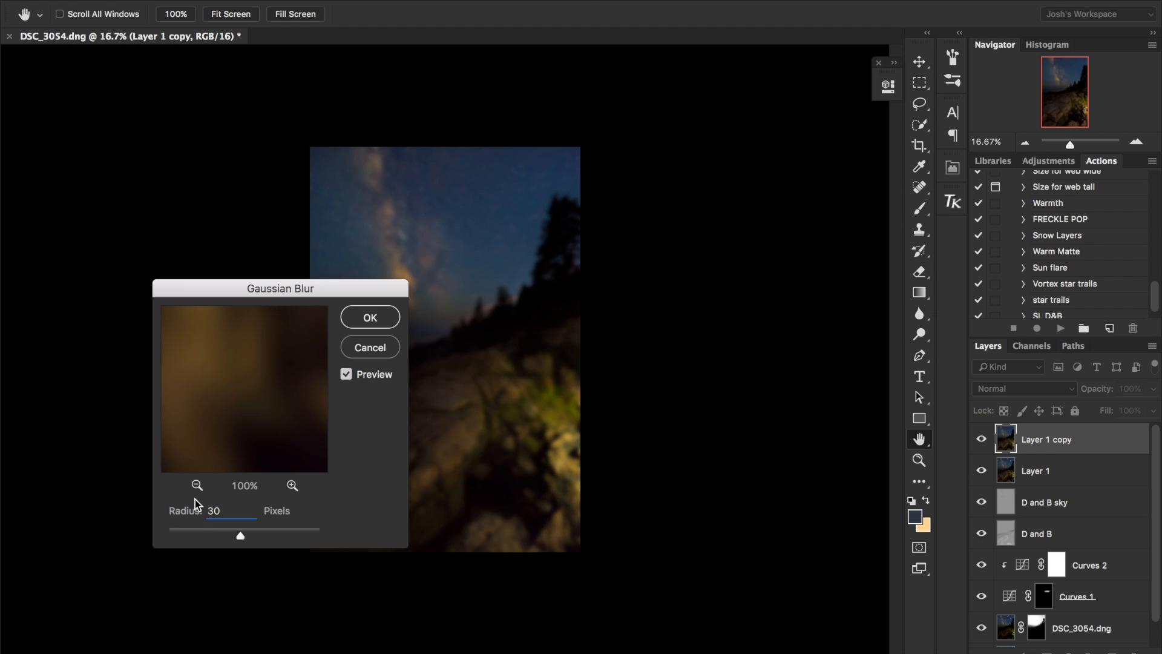
pyautogui.click(370, 317)
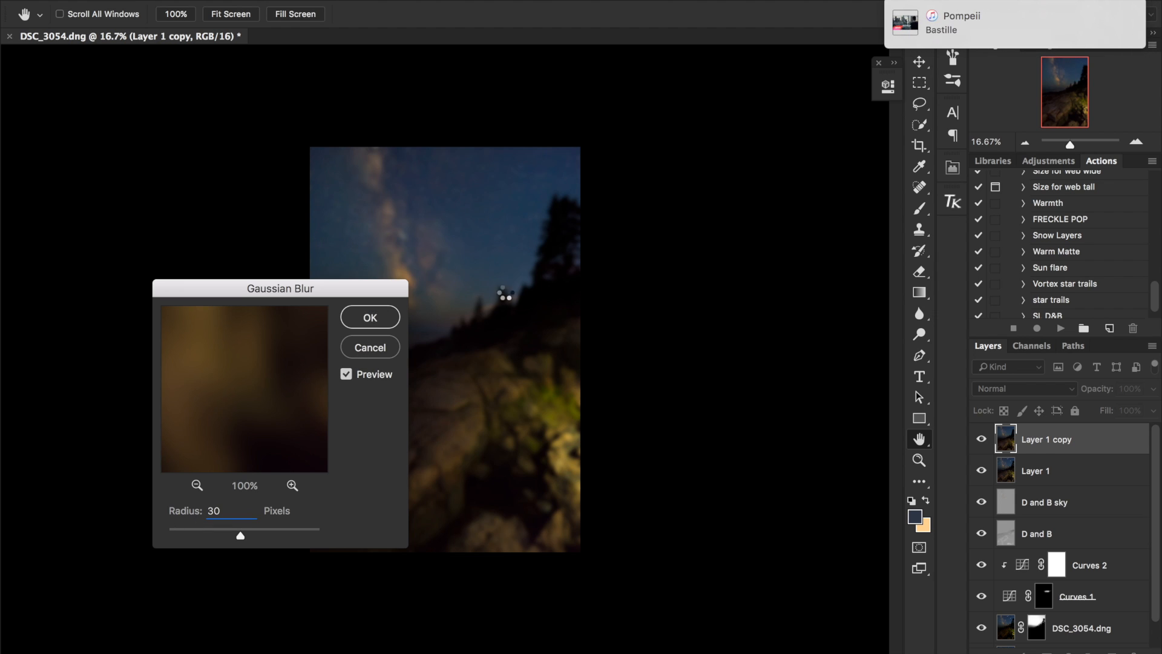
pyautogui.press('b')
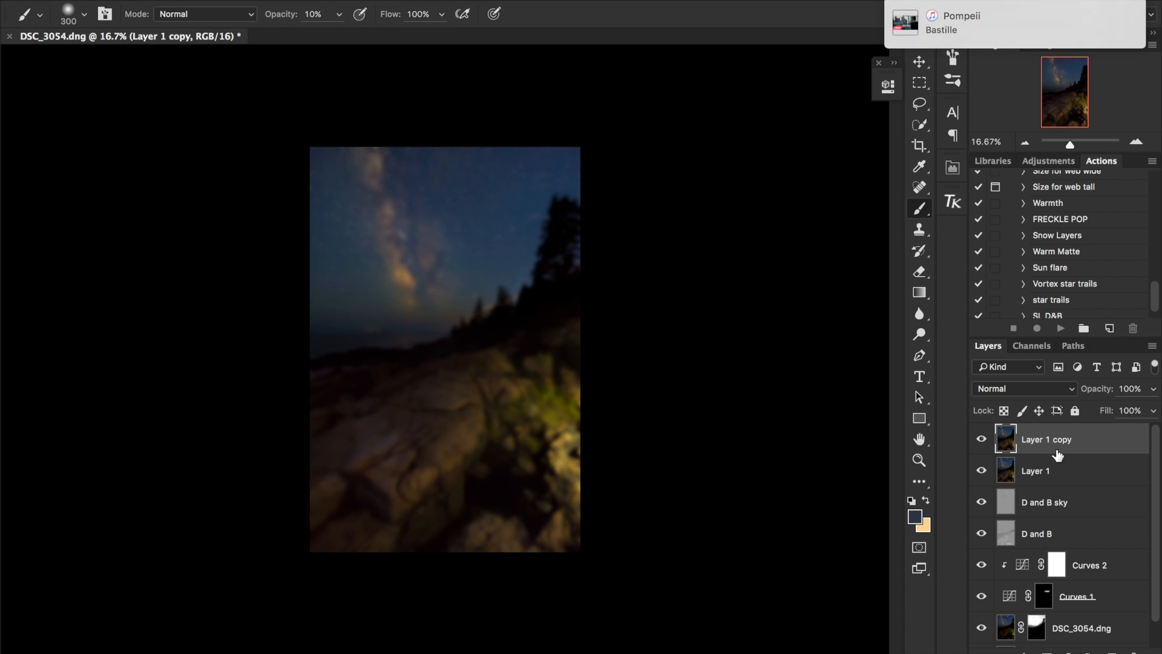
# - Add a Curves adjustment clipped to Layer 1 copy and shape an S-curve with darker shadows and brighter highlights
pyautogui.click(1068, 651)
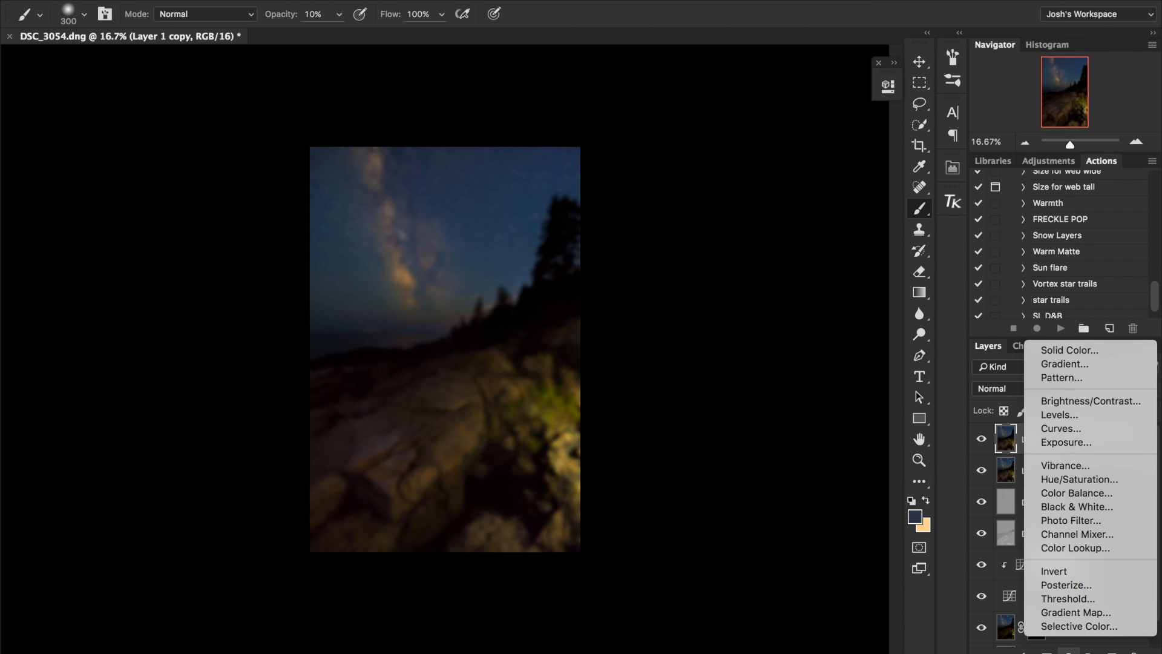
pyautogui.click(1074, 428)
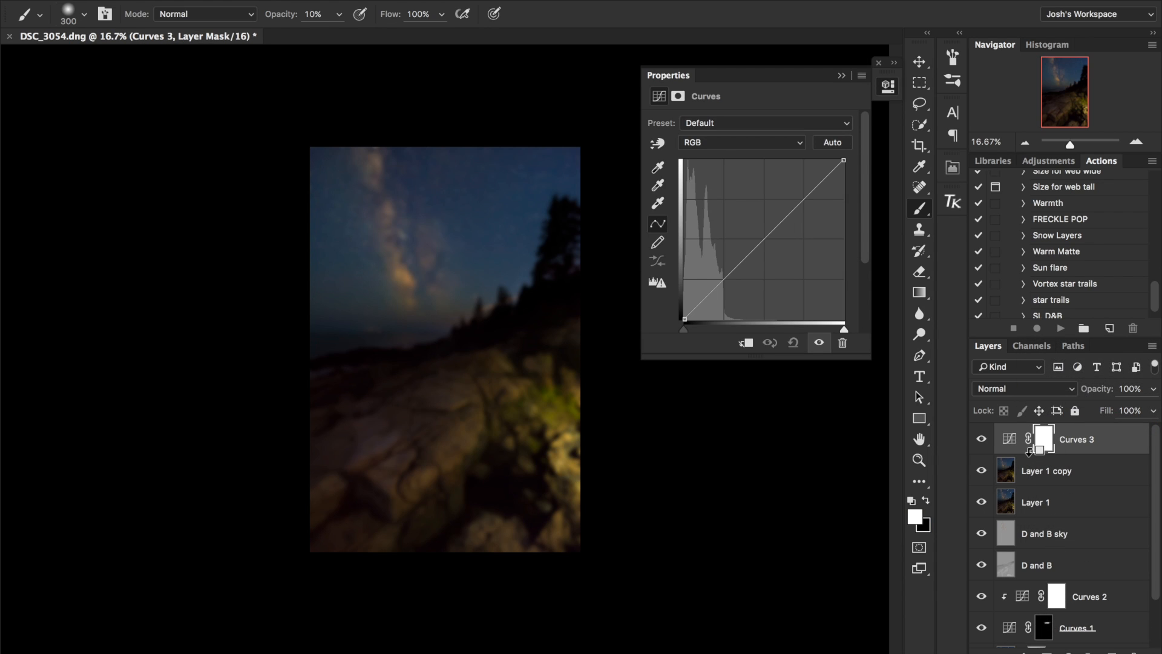
pyautogui.keyDown('alt'); pyautogui.click(1029, 451); pyautogui.keyUp('alt')
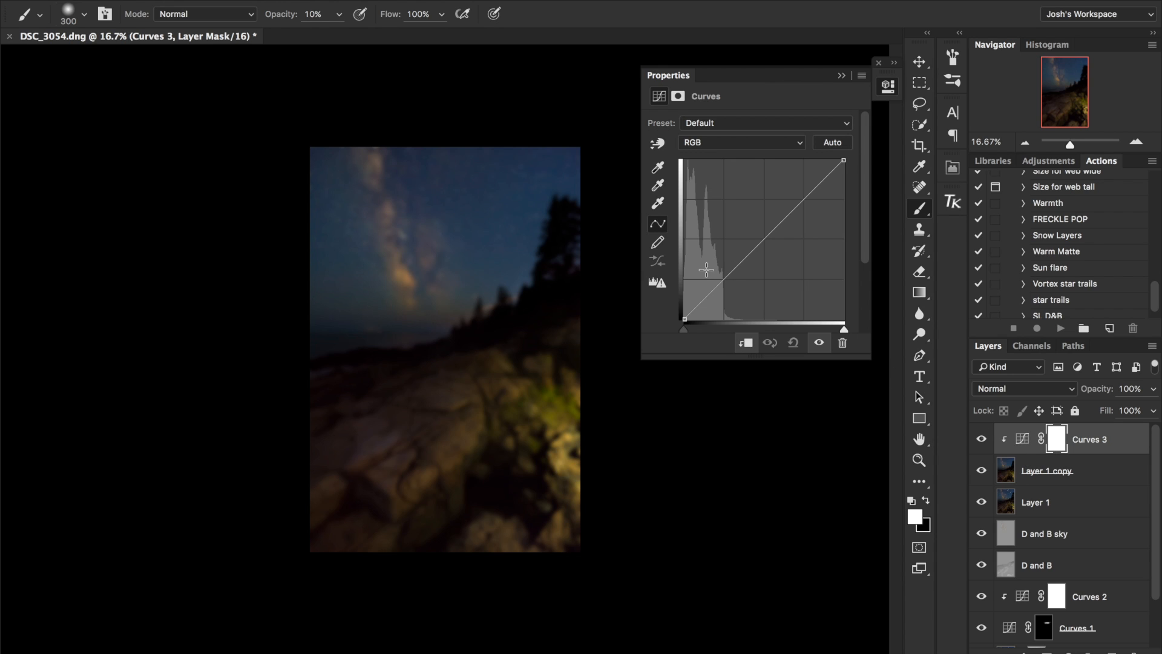
pyautogui.moveTo(724, 279); pyautogui.dragTo(727, 287)
pyautogui.click(796, 216)
pyautogui.moveTo(796, 216); pyautogui.dragTo(785, 206)
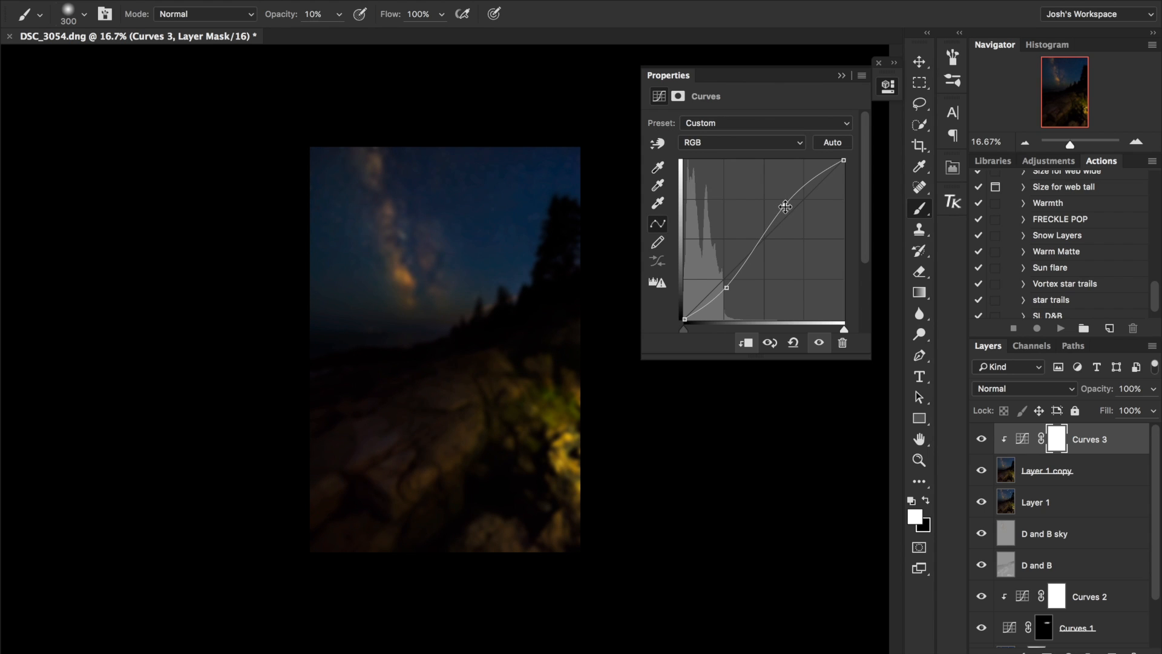
pyautogui.click(839, 73)
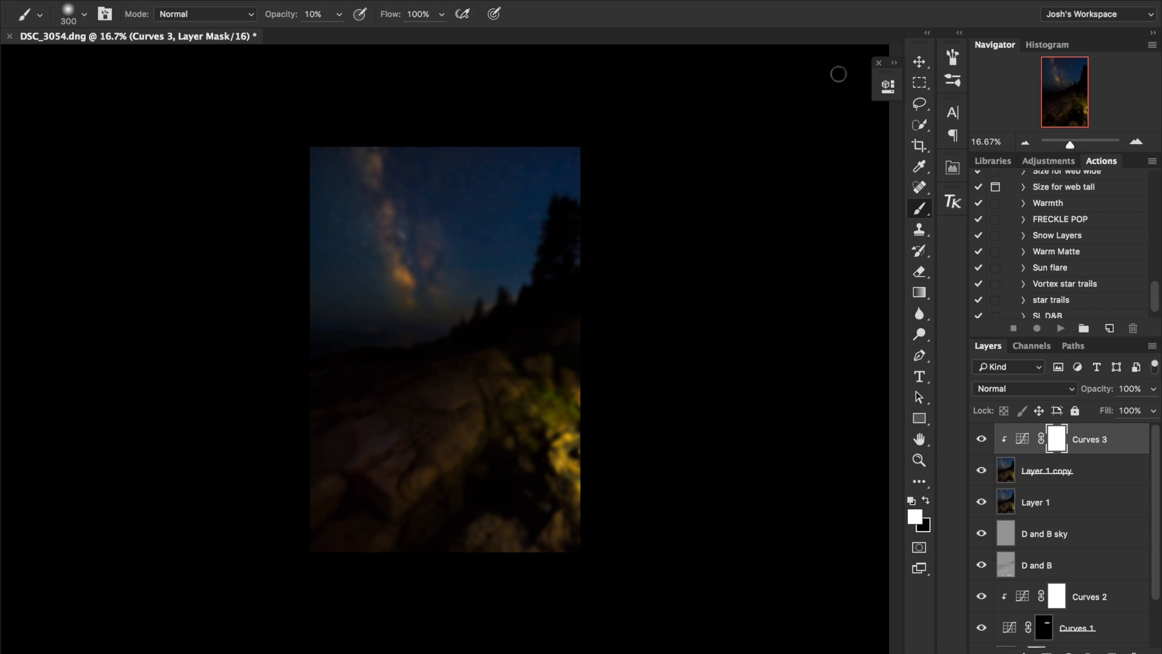
# - Lower the opacity of the blurred Layer 1 copy to 20%
pyautogui.click(1006, 471)
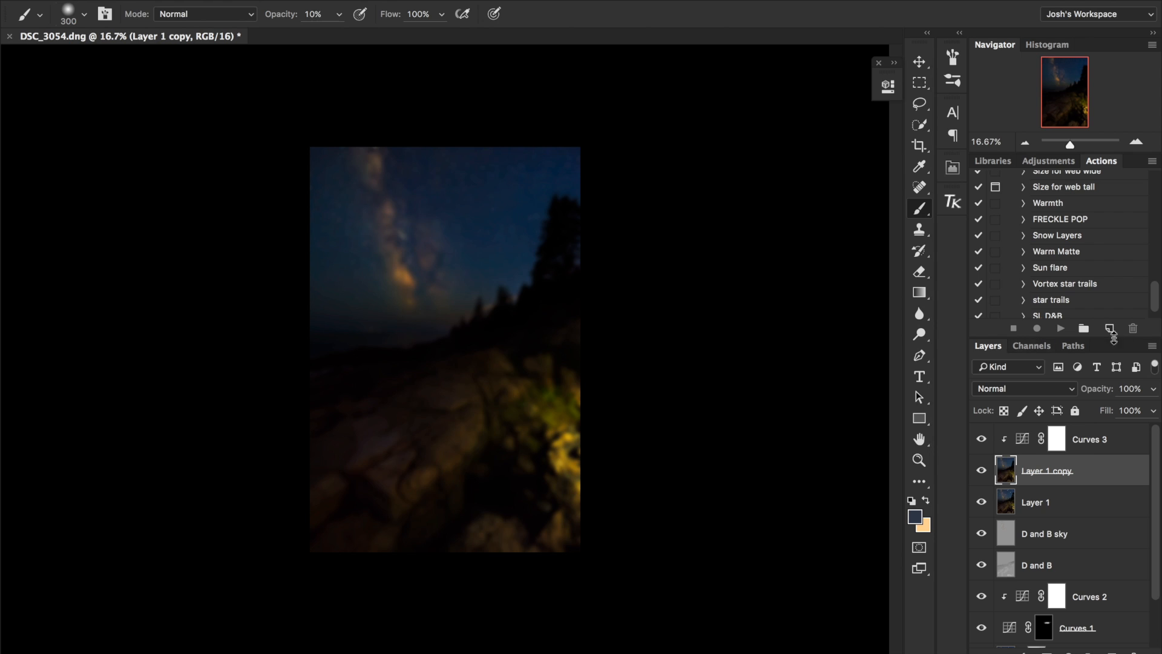
pyautogui.click(1124, 389)
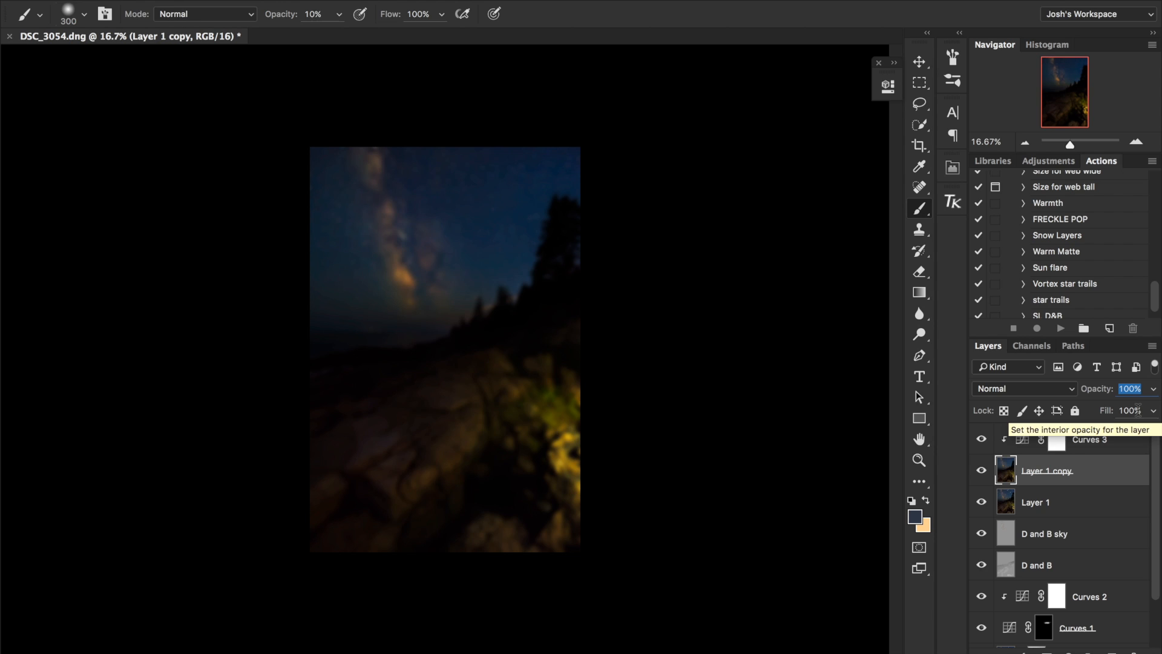
pyautogui.write('20')
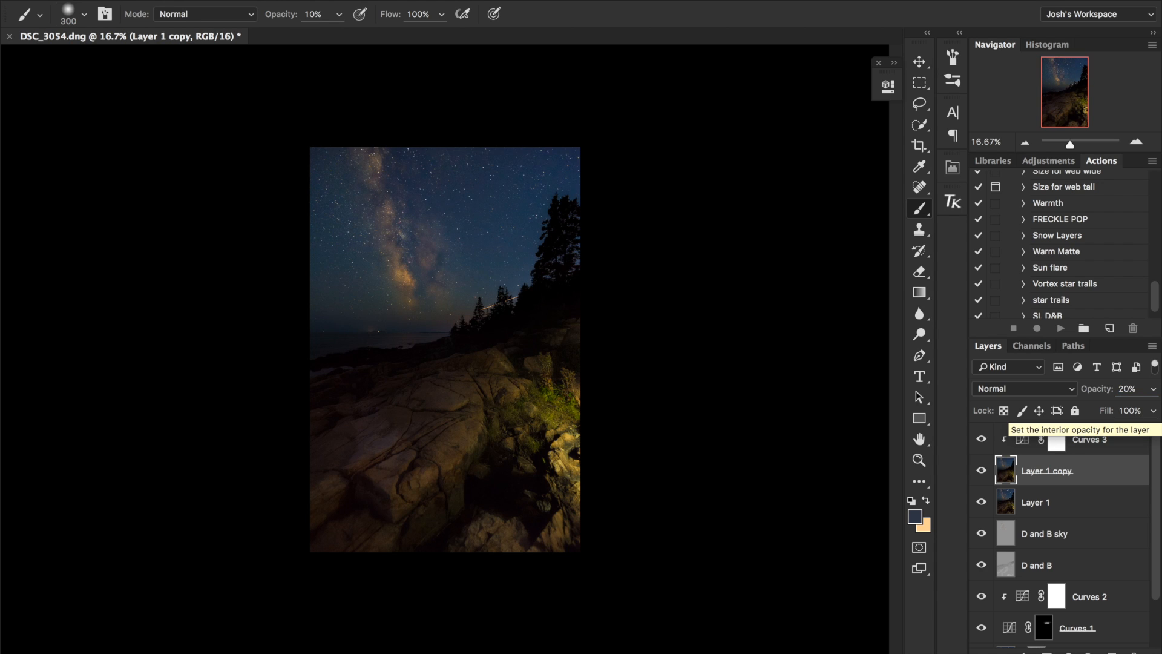
# - Toggle Layer 1 copy's visibility repeatedly to compare the image with and without the soft glow effect
pyautogui.click(981, 472)
pyautogui.click(981, 471)
pyautogui.click(981, 471)
pyautogui.click(981, 472)
pyautogui.click(981, 471)
pyautogui.click(981, 471)
pyautogui.click(980, 471)
pyautogui.click(980, 472)
# - Examine the foreground rocks and grass at 50% magnification with and without the blurred Layer 1 copy
pyautogui.hotkey('ctrl', '+')
pyautogui.hotkey('ctrl', '+')
pyautogui.hotkey('ctrl', '+')
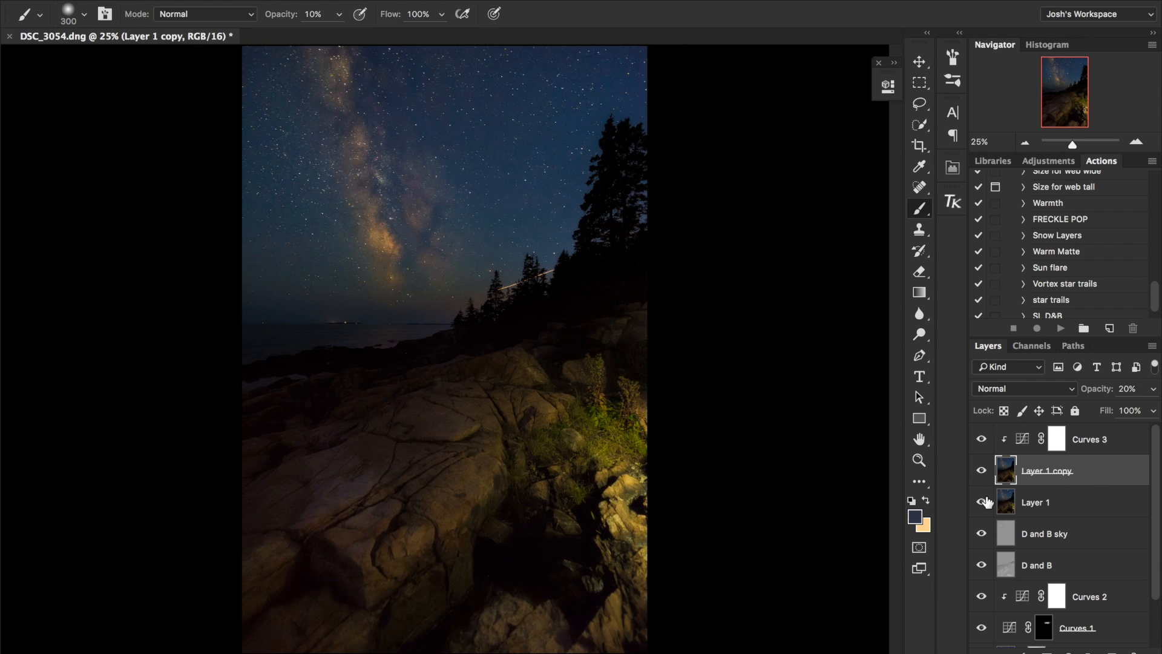
pyautogui.scroll(-3, 653, 379)
pyautogui.hscroll(4, 653, 379)
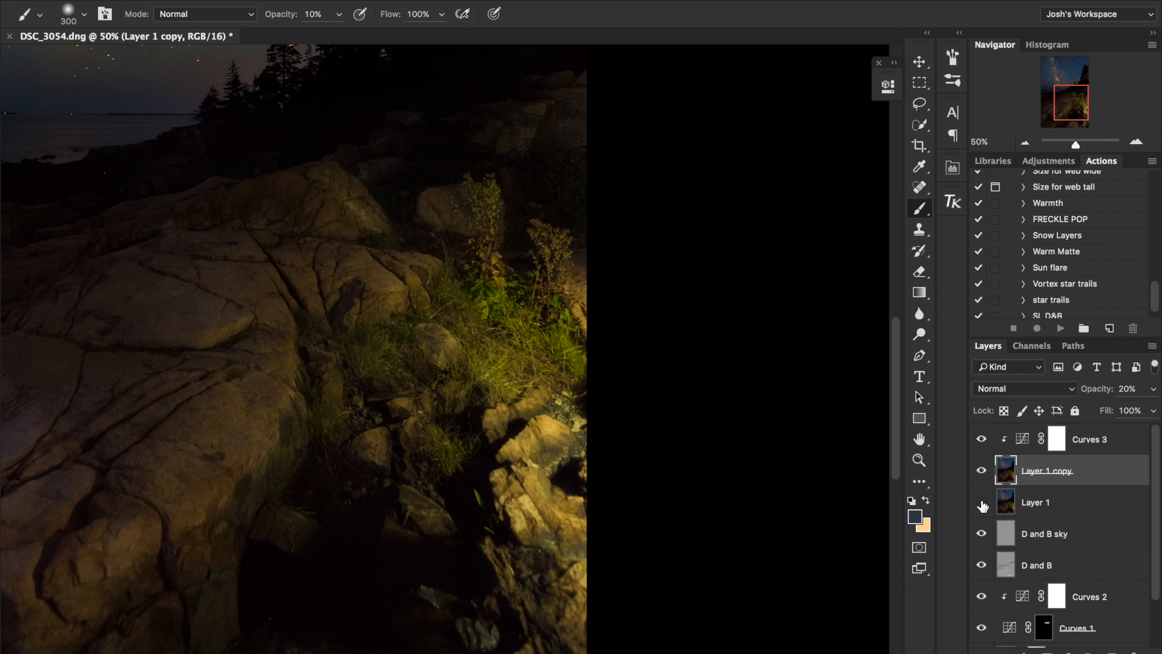
pyautogui.click(981, 471)
pyautogui.click(981, 471)
pyautogui.click(981, 472)
pyautogui.click(980, 472)
pyautogui.click(980, 472)
pyautogui.click(981, 471)
pyautogui.click(981, 472)
pyautogui.click(981, 472)
pyautogui.press('super+minus')
pyautogui.press('super+minus')
pyautogui.press('super+minus')
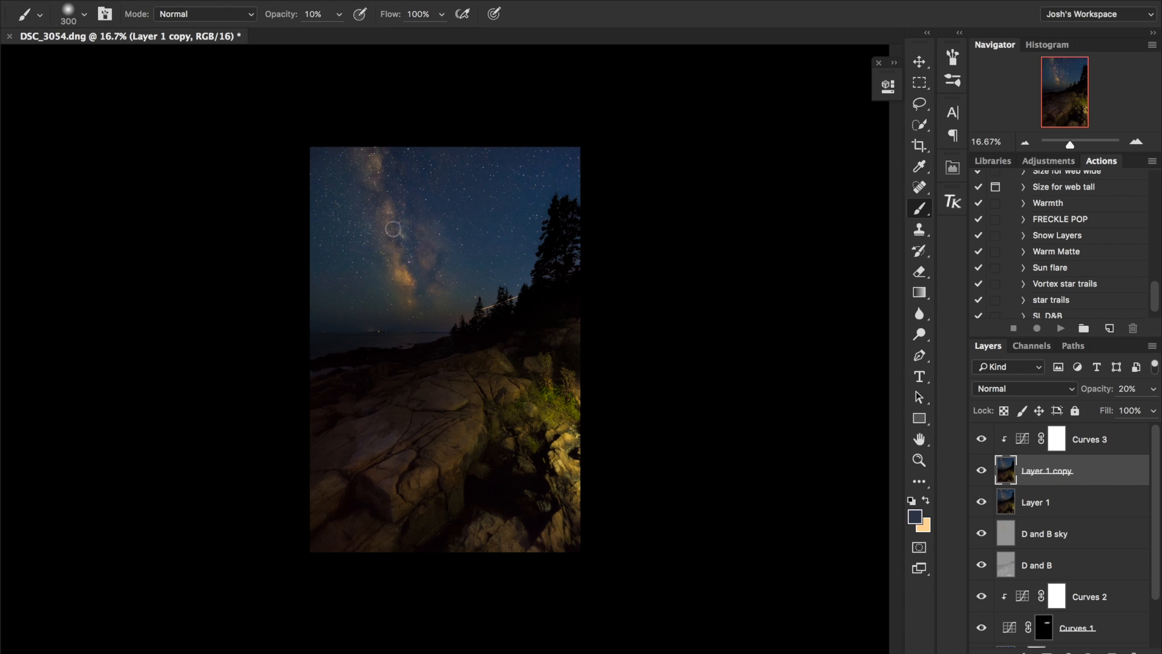
# - Compare the whole photo with and without the Layer 1 copy glow by switching its visibility repeatedly
pyautogui.click(981, 472)
pyautogui.click(981, 472)
pyautogui.click(981, 472)
pyautogui.click(980, 472)
pyautogui.click(981, 471)
pyautogui.click(981, 471)
pyautogui.click(981, 472)
pyautogui.click(981, 471)
pyautogui.click(981, 471)
pyautogui.click(981, 472)
pyautogui.click(981, 472)
pyautogui.click(980, 471)
pyautogui.click(980, 471)
pyautogui.click(981, 472)
pyautogui.click(981, 472)
pyautogui.click(981, 472)
pyautogui.click(981, 472)
pyautogui.click(981, 471)
pyautogui.click(981, 472)
pyautogui.click(981, 471)
pyautogui.click(981, 471)
pyautogui.click(980, 471)
pyautogui.click(981, 471)
pyautogui.click(981, 471)
pyautogui.click(981, 470)
pyautogui.click(982, 470)
pyautogui.click(982, 470)
pyautogui.click(982, 470)
pyautogui.click(982, 471)
pyautogui.click(982, 471)
pyautogui.click(981, 471)
pyautogui.click(981, 470)
pyautogui.click(981, 470)
pyautogui.click(981, 470)
pyautogui.click(982, 471)
pyautogui.click(982, 471)
pyautogui.click(982, 471)
pyautogui.click(981, 471)
pyautogui.click(982, 471)
pyautogui.click(981, 470)
pyautogui.click(982, 471)
pyautogui.click(981, 470)
pyautogui.click(982, 471)
pyautogui.click(982, 470)
pyautogui.click(981, 471)
pyautogui.click(982, 471)
pyautogui.click(982, 471)
pyautogui.click(981, 470)
pyautogui.click(982, 471)
pyautogui.click(982, 470)
# - Add an unclipped Curves adjustment above Curves 3 and pull its midpoint down slightly to darken the image
pyautogui.click(1099, 441)
pyautogui.click(1070, 648)
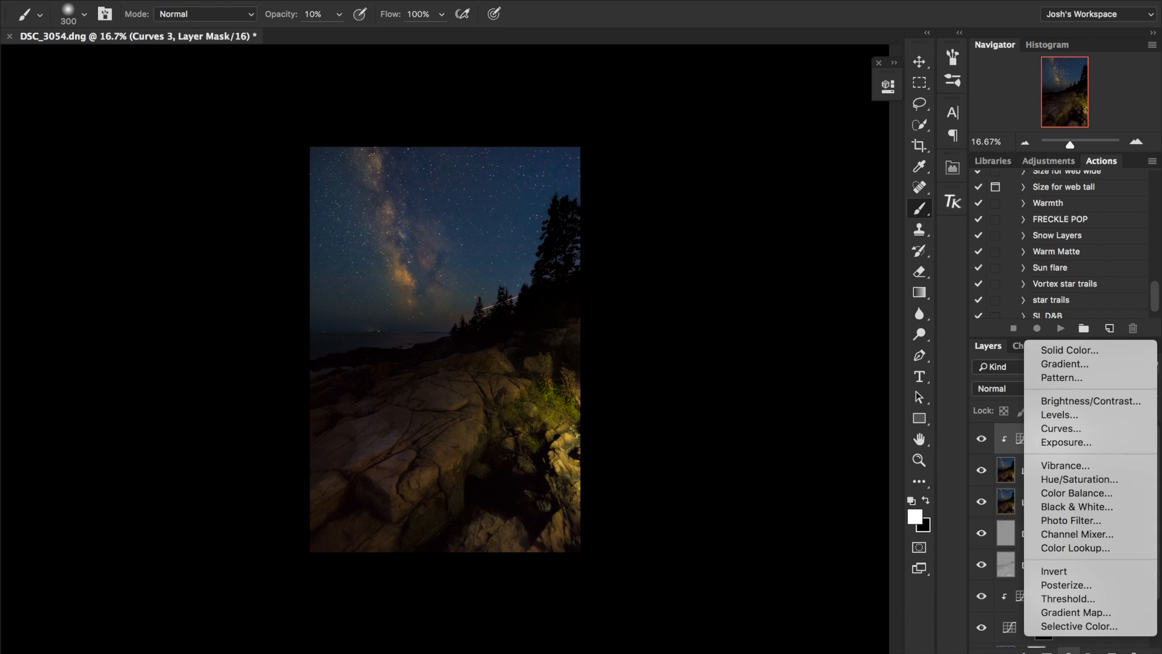
pyautogui.click(1084, 432)
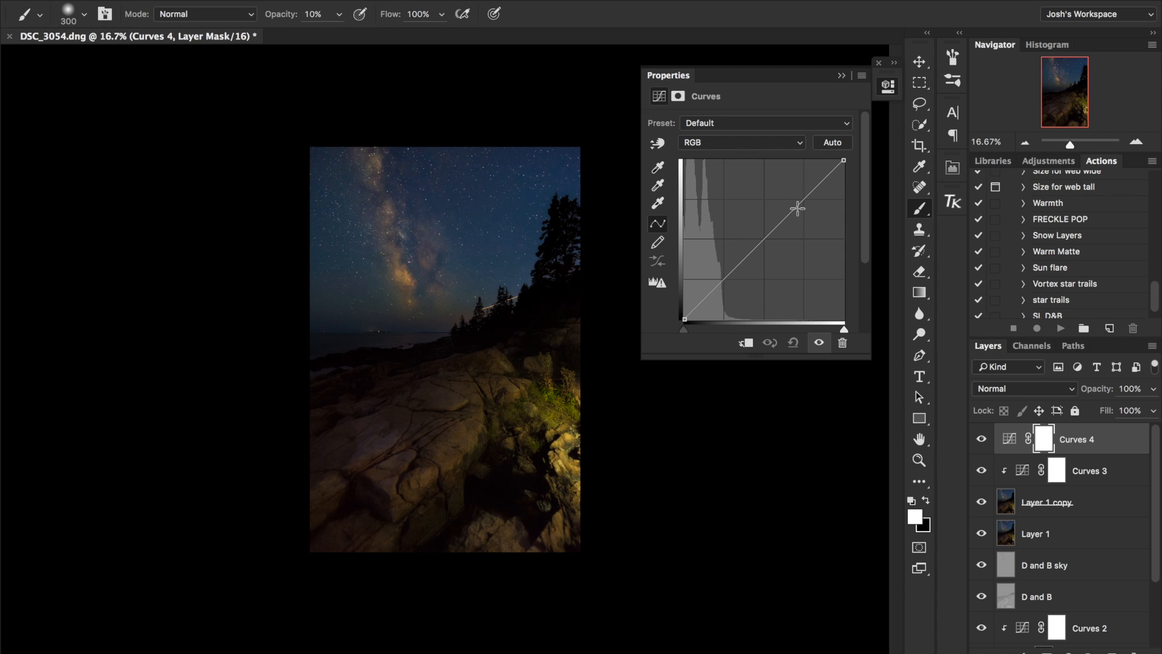
pyautogui.moveTo(765, 240); pyautogui.dragTo(765, 242)
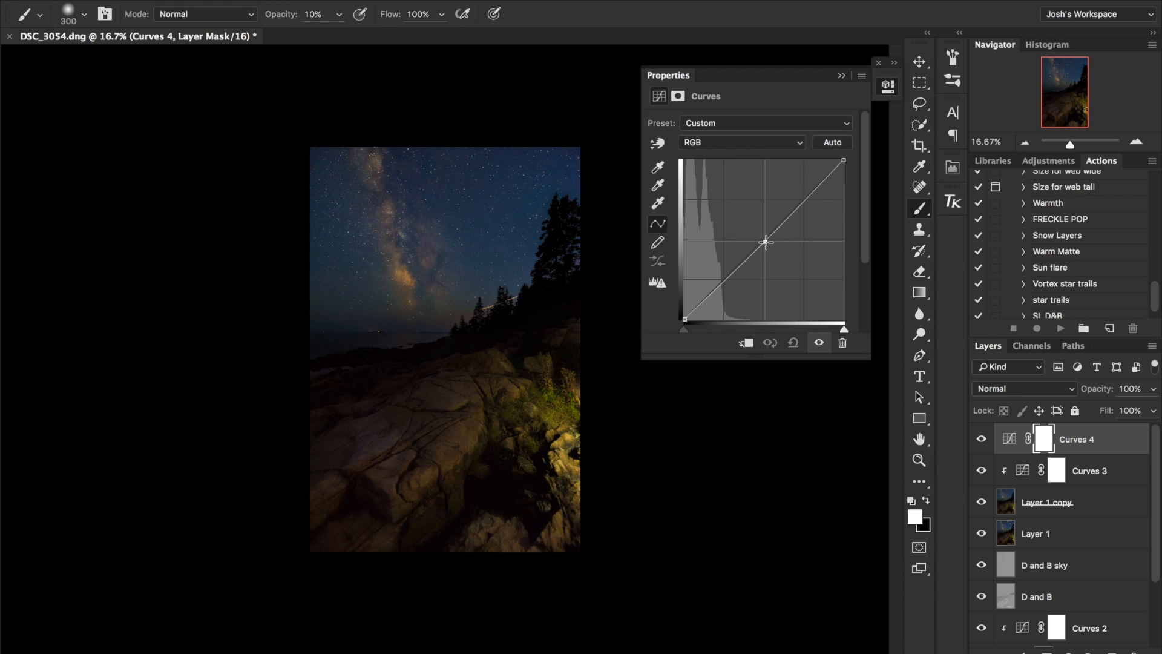
pyautogui.click(840, 75)
# - Draw a tall elliptical selection over most of the photo and reposition it around the centre of the frame
pyautogui.click(918, 84)
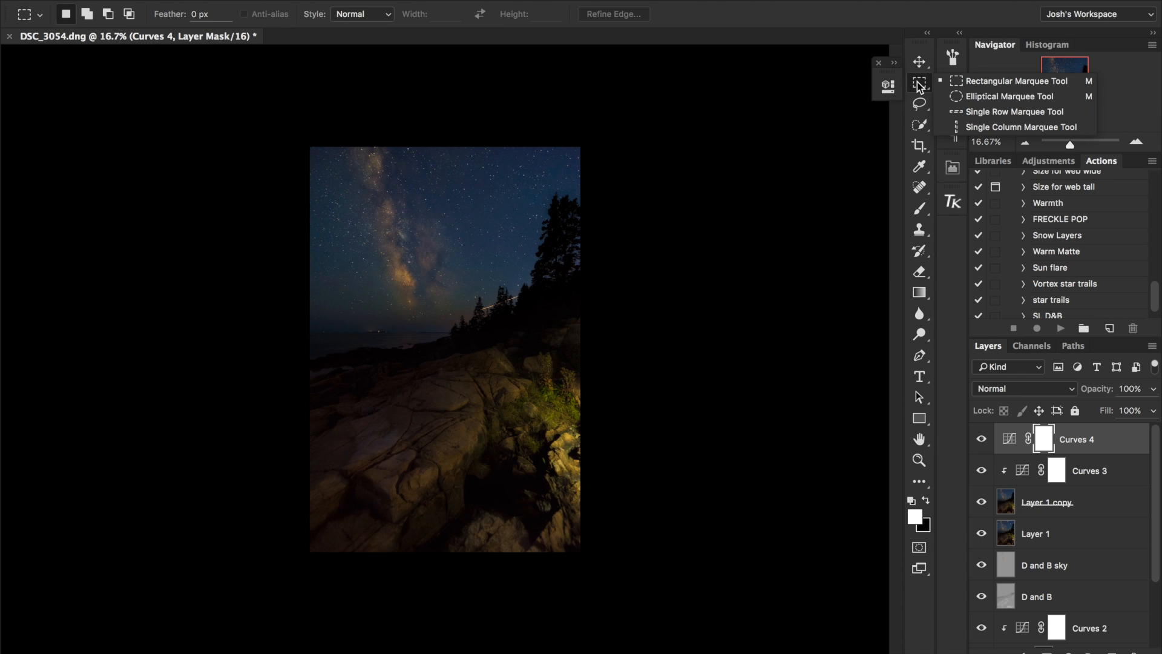
pyautogui.click(954, 98)
pyautogui.moveTo(381, 182); pyautogui.dragTo(563, 526)
pyautogui.moveTo(512, 408); pyautogui.dragTo(484, 399)
pyautogui.moveTo(484, 404); pyautogui.dragTo(482, 393)
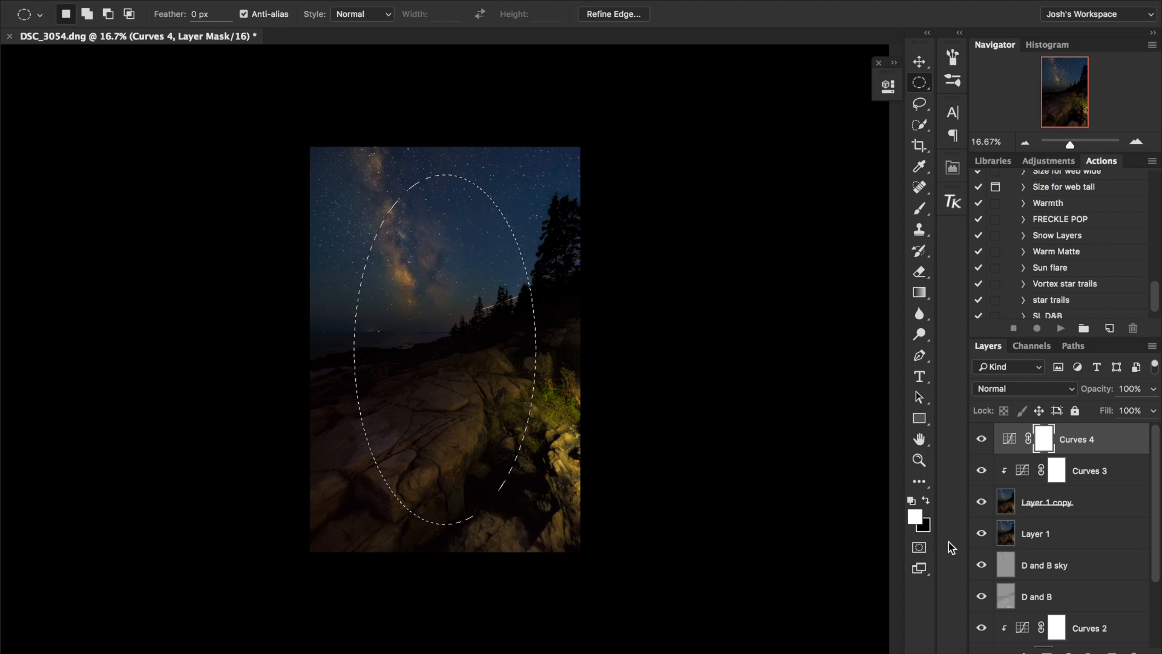
# - Fill the elliptical selection with black on the Curves 4 mask, deselect, and check the layer's effect
pyautogui.press('x')
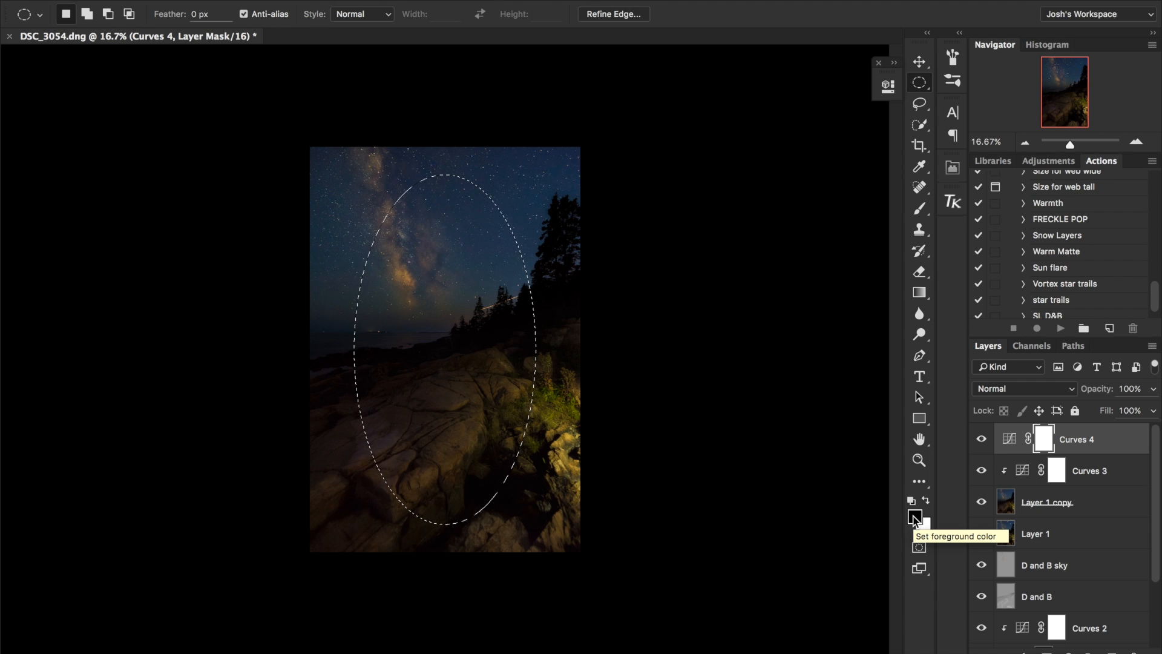
pyautogui.hotkey('alt', 'BackSpace')
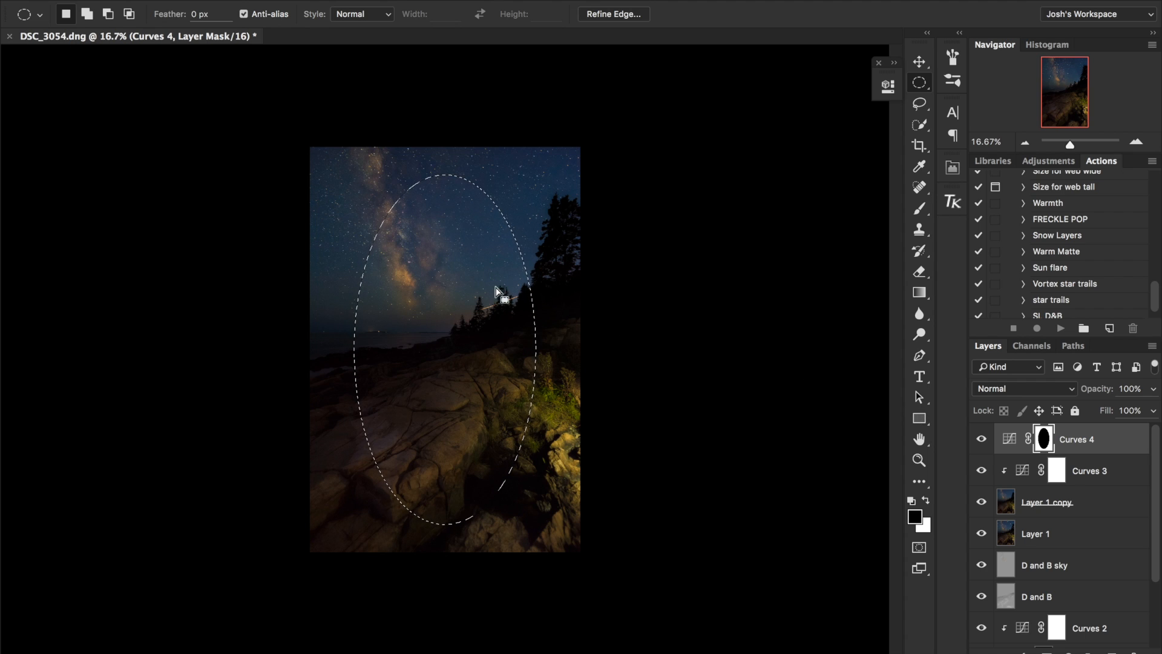
pyautogui.press('super+d')
pyautogui.click(981, 439)
pyautogui.click(981, 438)
# - Lower the midpoint of the Curves 4 curve a little further to strengthen the edge darkening
pyautogui.doubleClick(1008, 438)
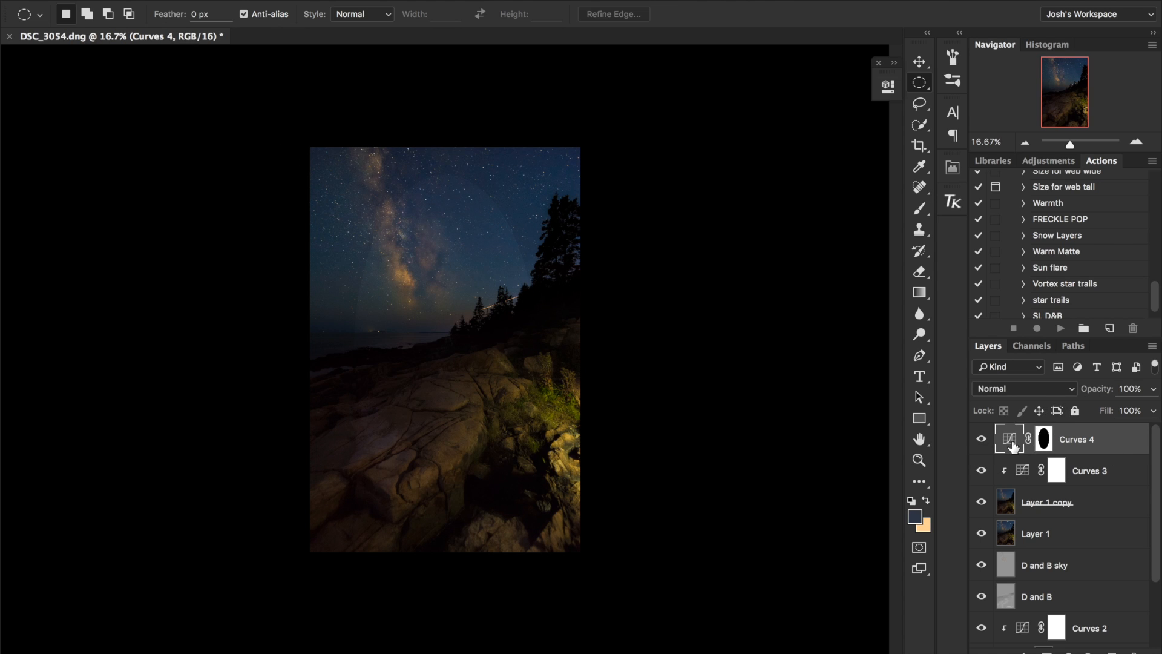
pyautogui.moveTo(761, 244)
pyautogui.mouseDown()
pyautogui.moveTo(780, 259)
pyautogui.moveTo(752, 233)
pyautogui.moveTo(773, 250)
pyautogui.moveTo(757, 233)
pyautogui.moveTo(764, 246)
pyautogui.mouseUp()
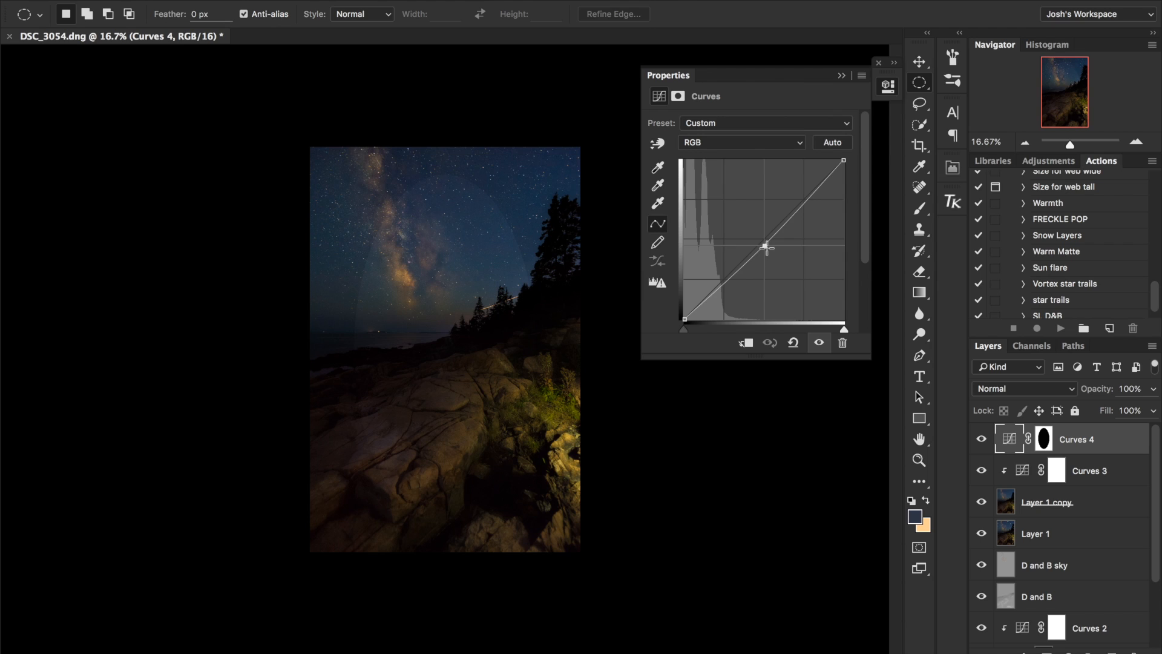
pyautogui.click(843, 78)
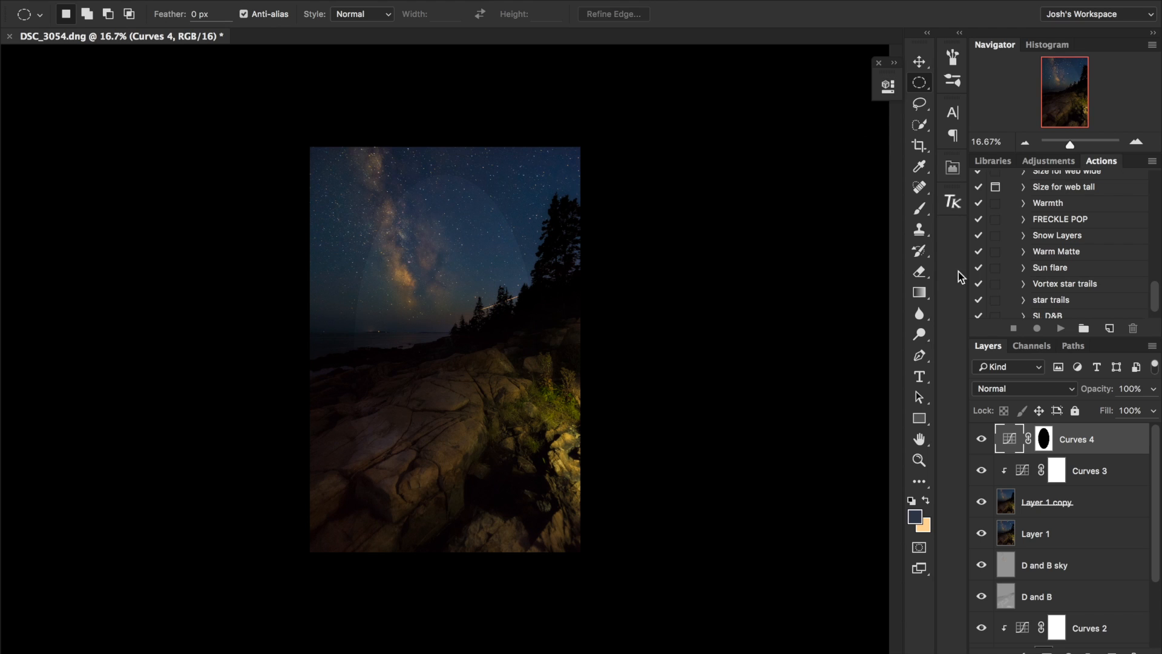
# - Feather the Curves 4 layer mask to 365.1 px, viewing the mask on its own to judge the softness
pyautogui.doubleClick(1043, 439)
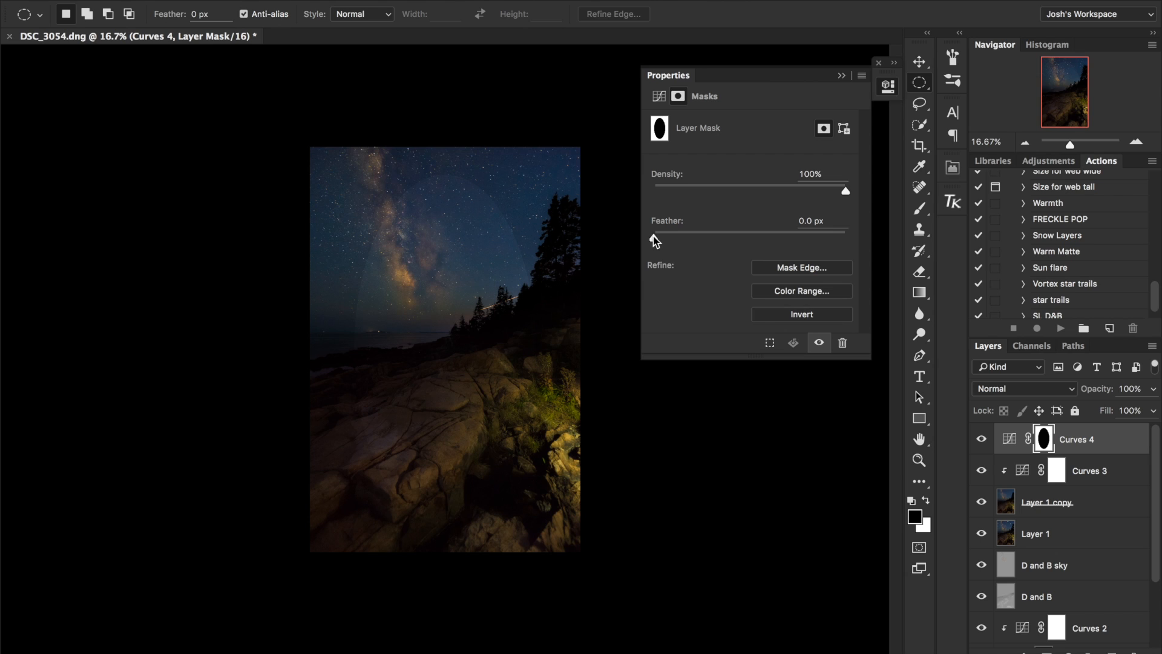
pyautogui.moveTo(652, 236); pyautogui.dragTo(815, 228)
pyautogui.click(841, 75)
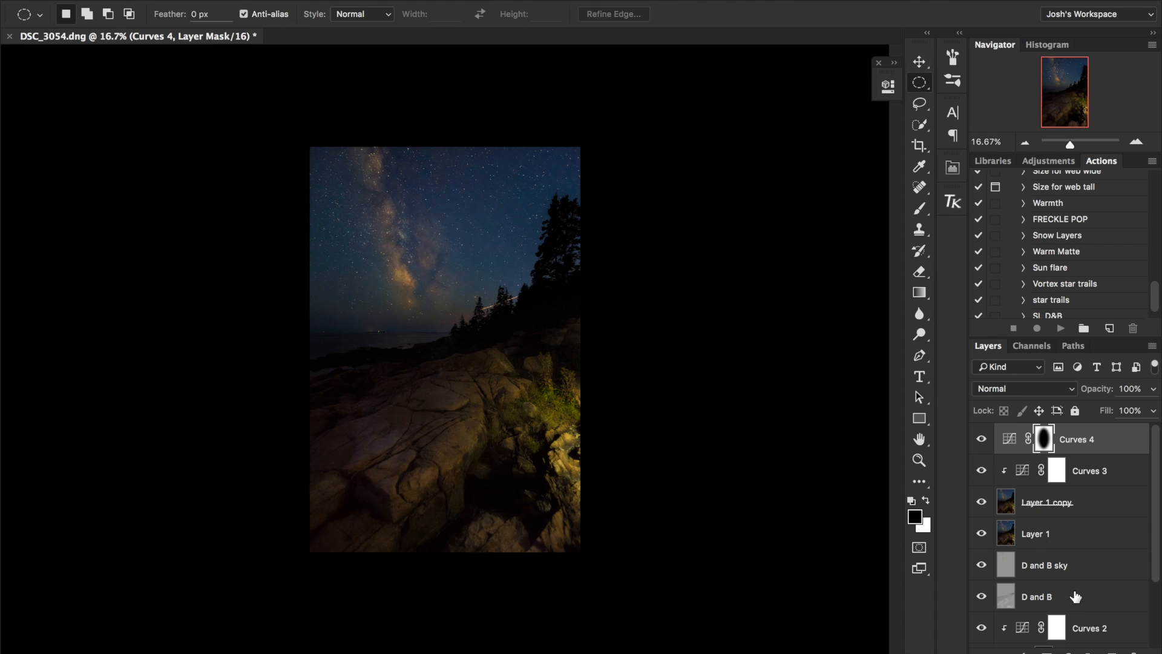
pyautogui.keyDown('alt'); pyautogui.click(1042, 445); pyautogui.keyUp('alt')
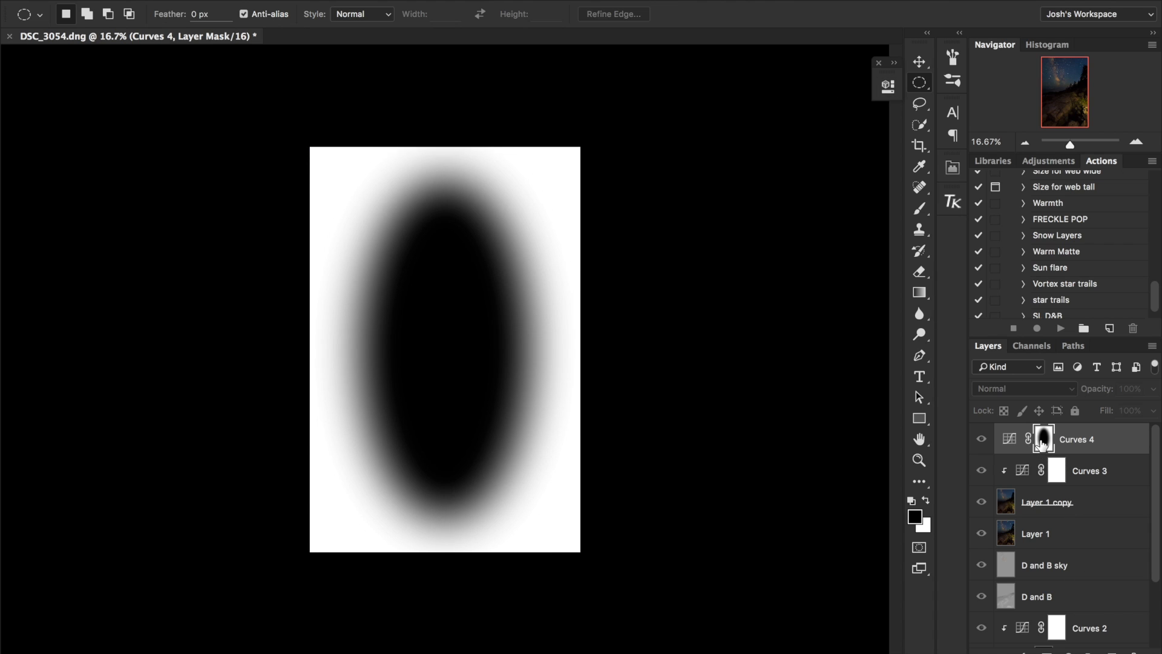
pyautogui.doubleClick(1042, 445)
pyautogui.moveTo(815, 239); pyautogui.dragTo(819, 239)
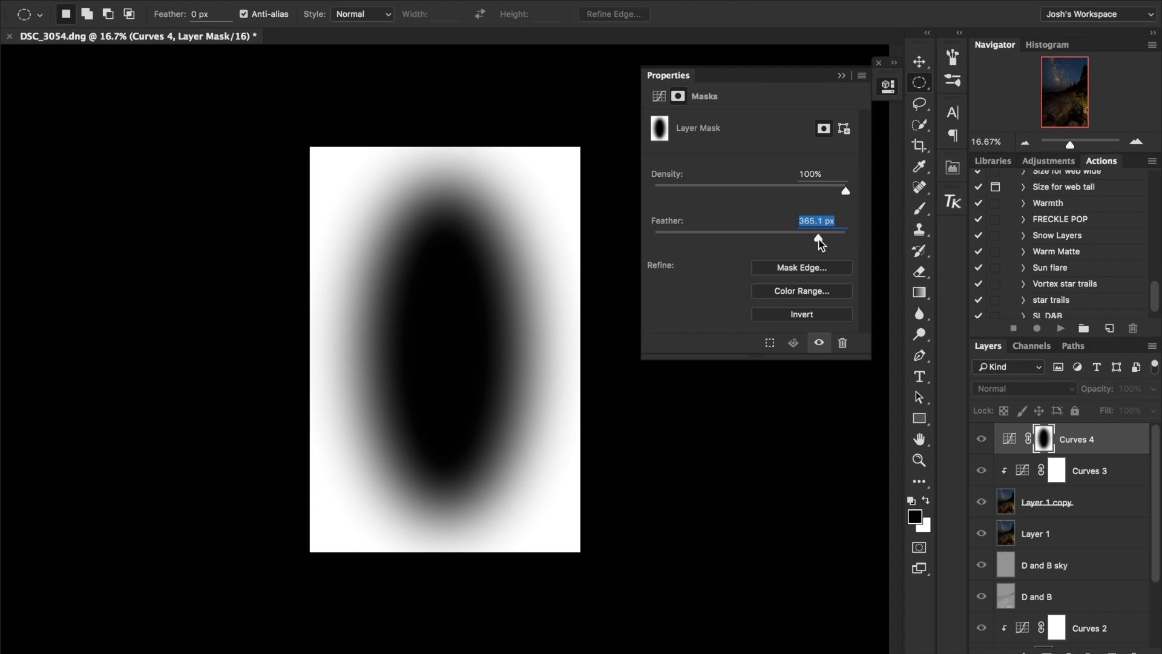
pyautogui.click(841, 75)
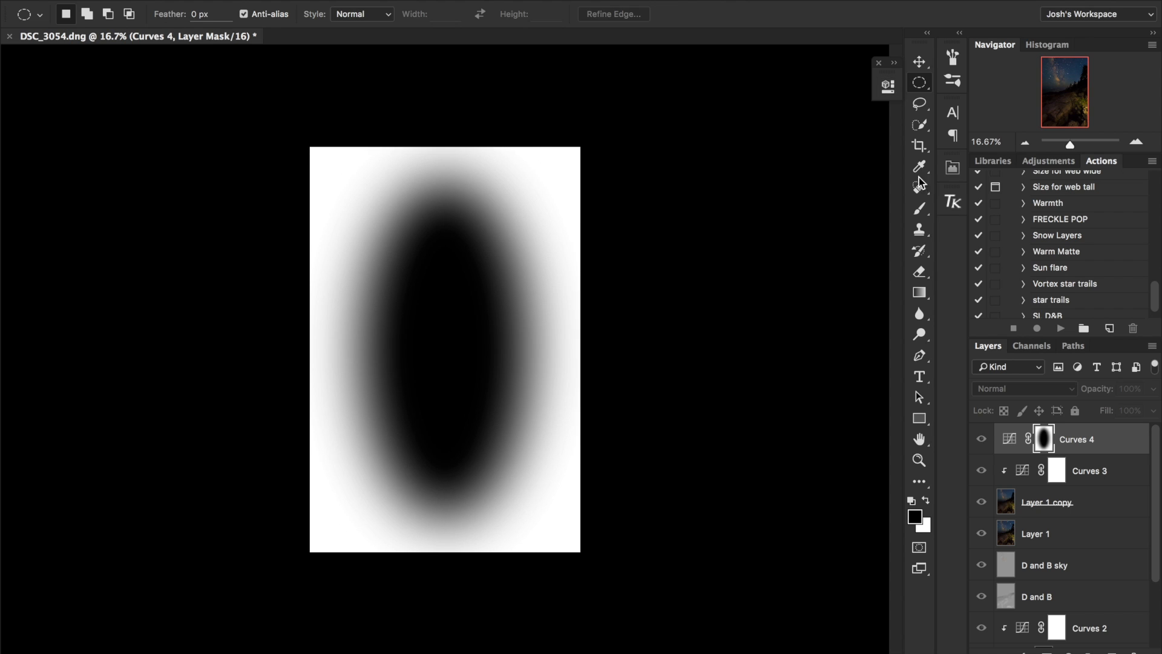
pyautogui.keyDown('alt'); pyautogui.click(1043, 438); pyautogui.keyUp('alt')
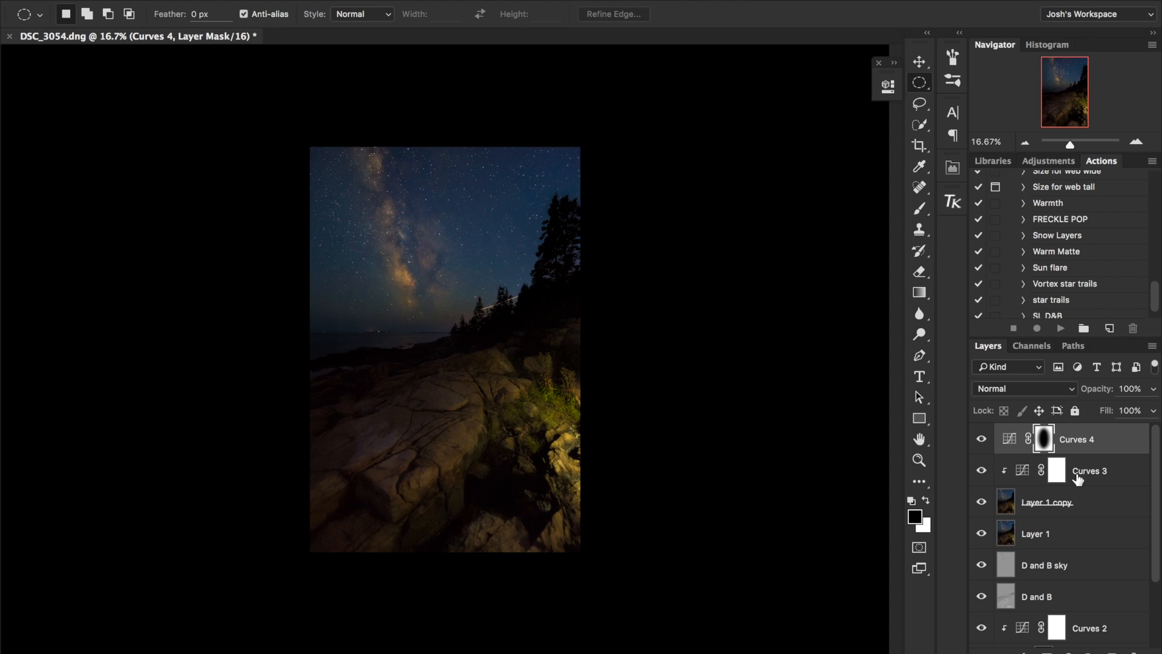
# - Compare the photo with and without the Curves 4 vignette by switching its visibility
pyautogui.click(980, 438)
pyautogui.click(981, 438)
pyautogui.click(981, 438)
pyautogui.click(980, 439)
pyautogui.click(981, 438)
pyautogui.click(981, 438)
pyautogui.click(981, 439)
pyautogui.click(981, 439)
# - Duplicate Curves 4 with its mask inverted and raise the copy's midtones to brighten the centre of the photo
pyautogui.moveTo(1045, 451); pyautogui.dragTo(1043, 448)
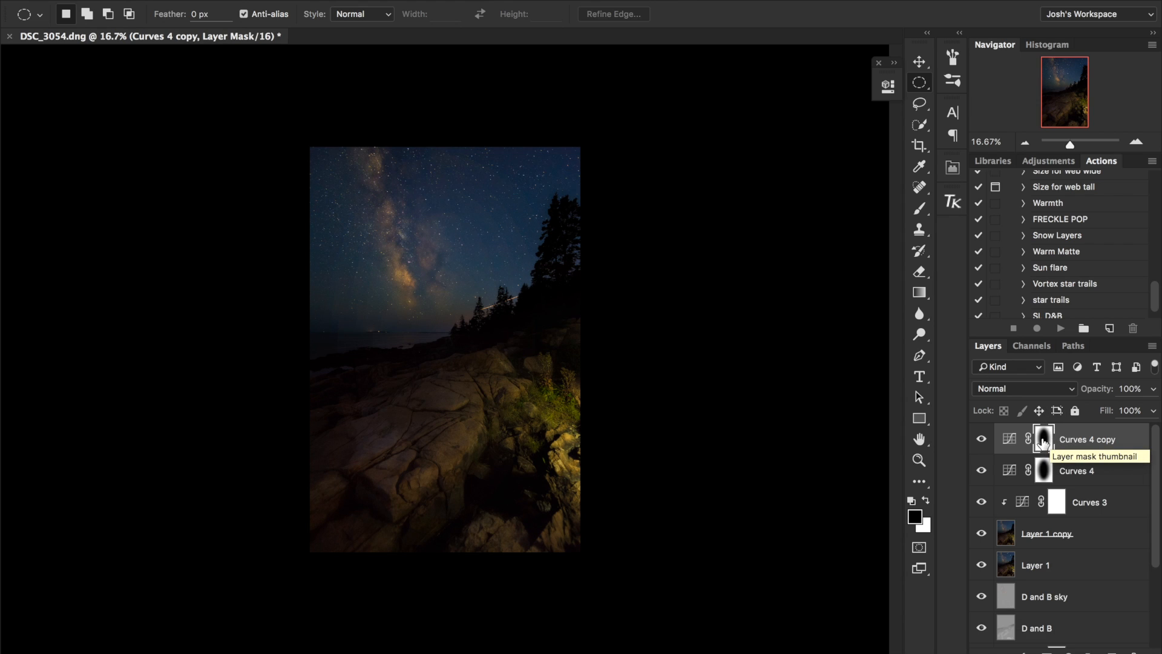
pyautogui.press('super+i')
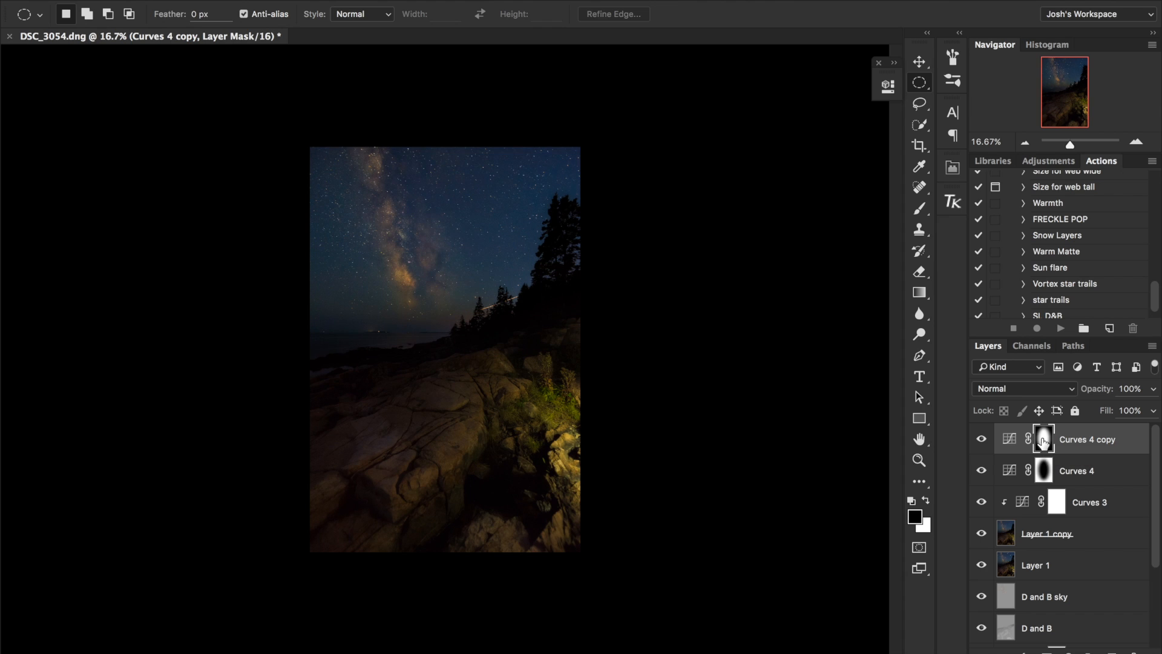
pyautogui.doubleClick(1008, 443)
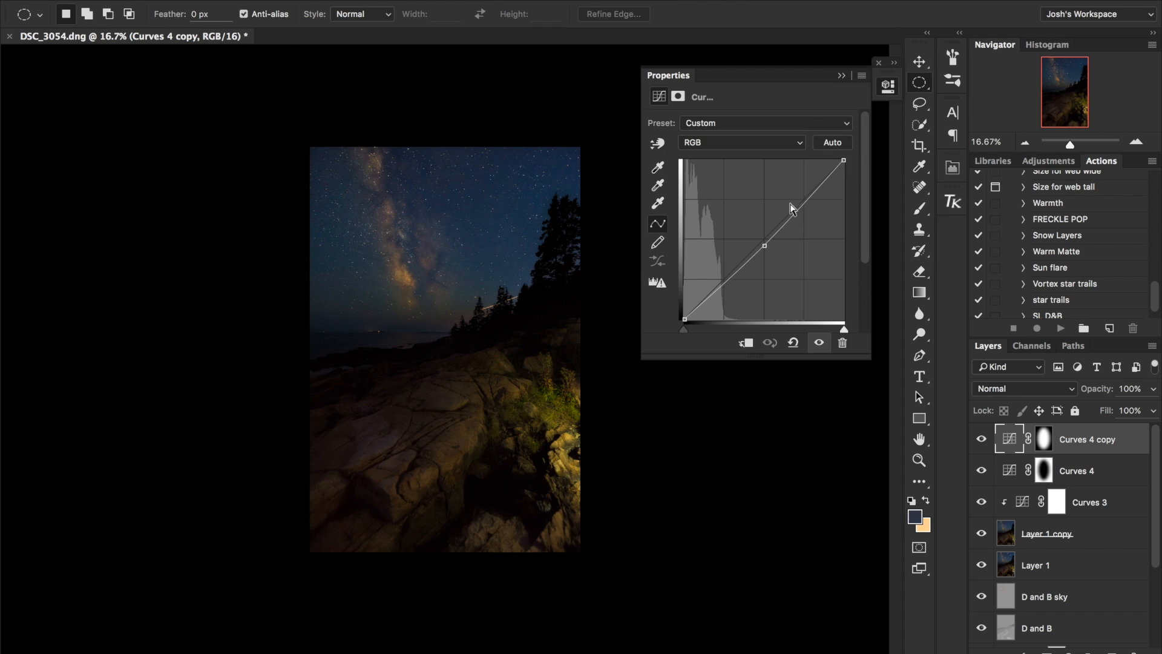
pyautogui.moveTo(766, 245); pyautogui.dragTo(753, 232)
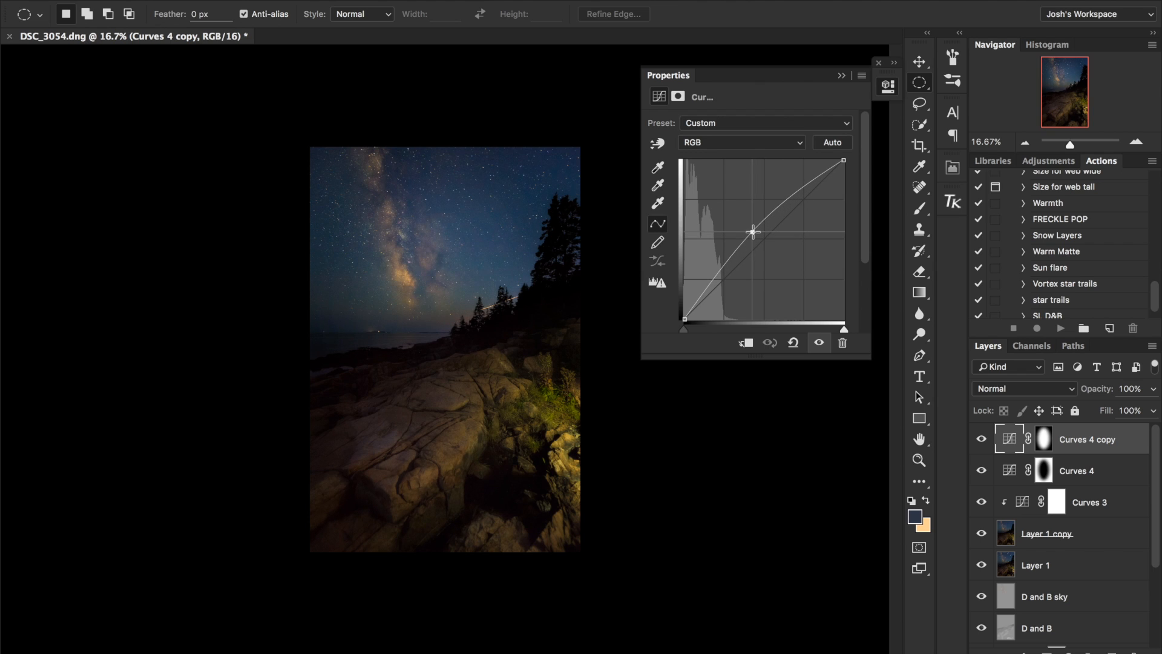
pyautogui.click(841, 75)
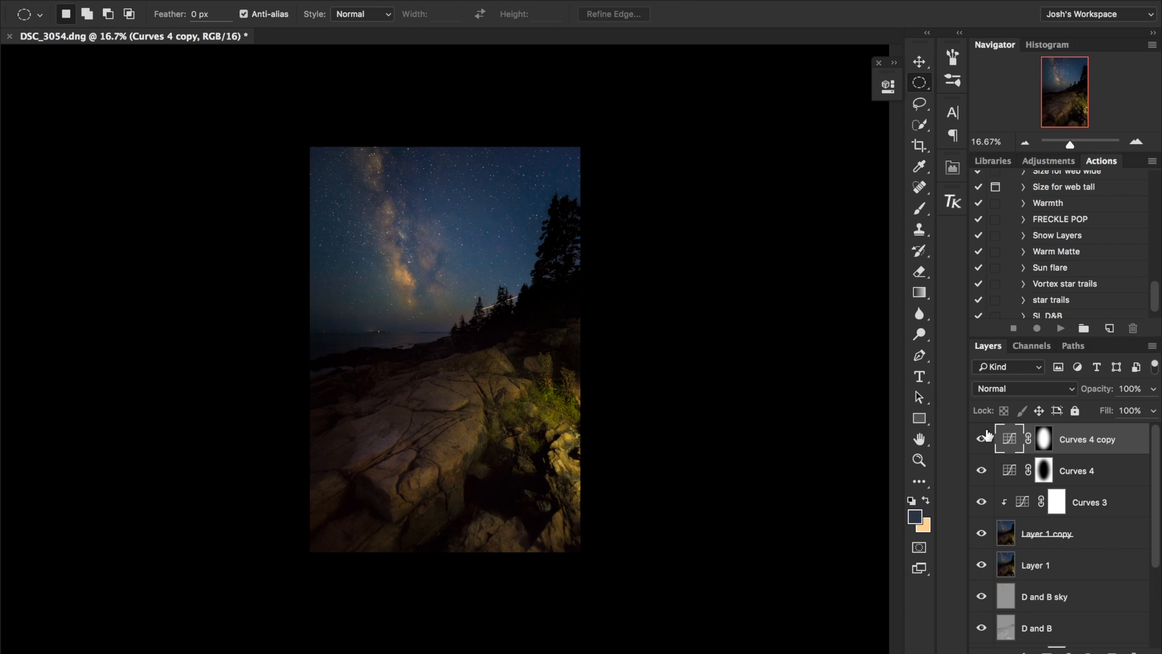
# - Increase the feather of the Curves 4 copy mask to 663.9 px
pyautogui.doubleClick(1044, 441)
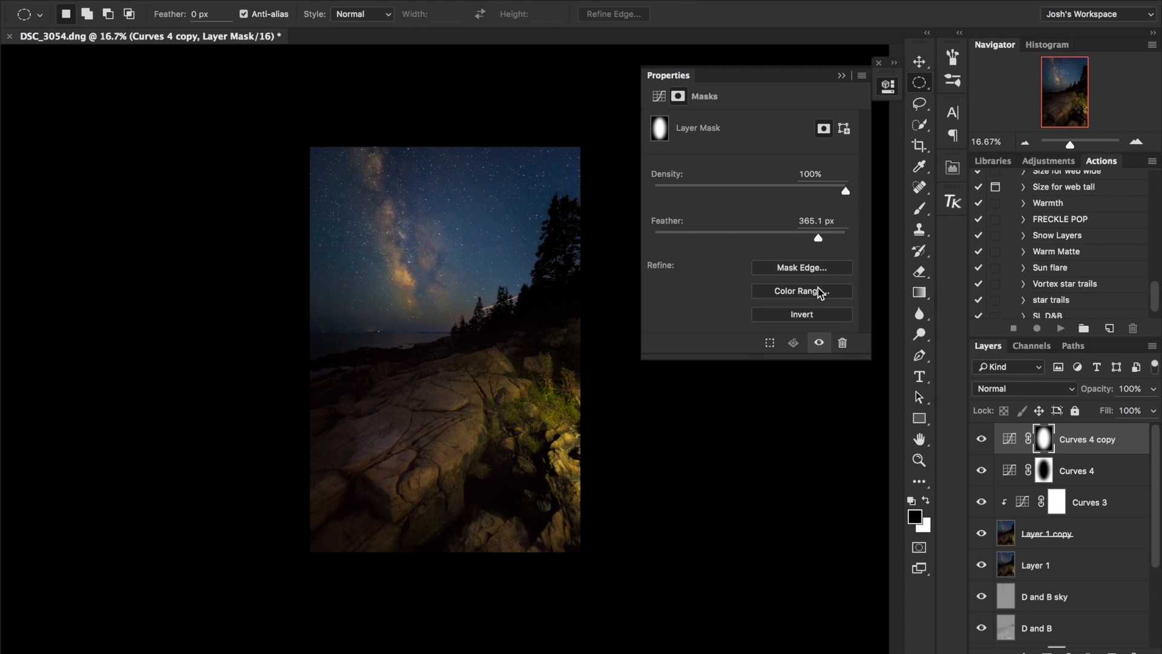
pyautogui.moveTo(818, 236); pyautogui.dragTo(832, 239)
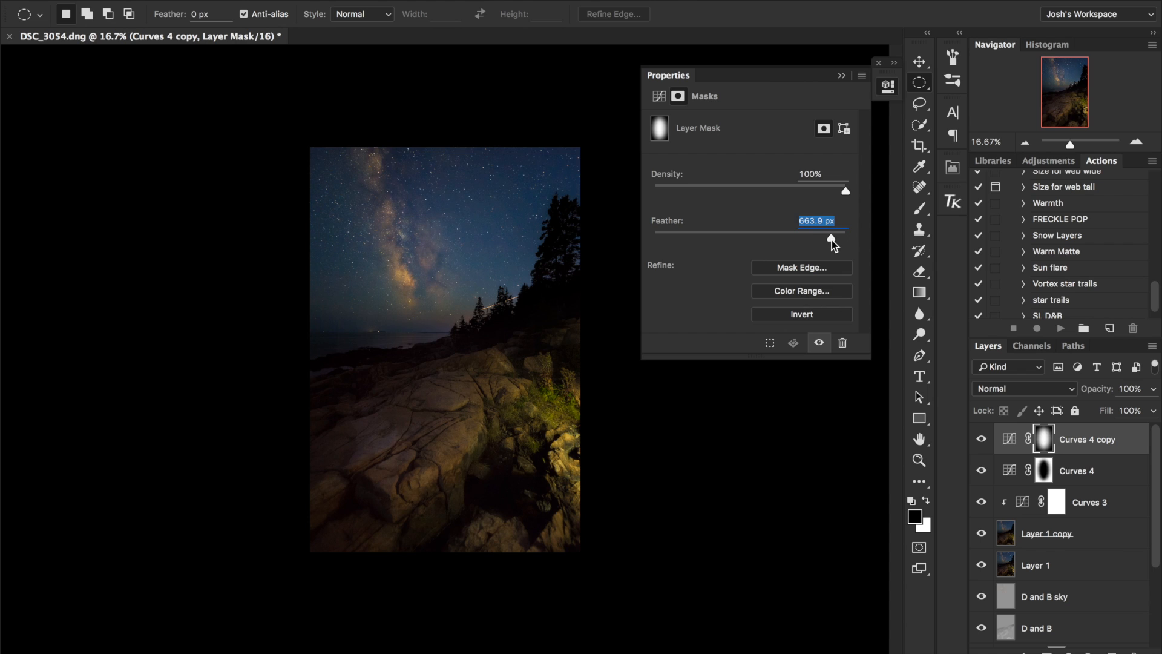
pyautogui.click(841, 76)
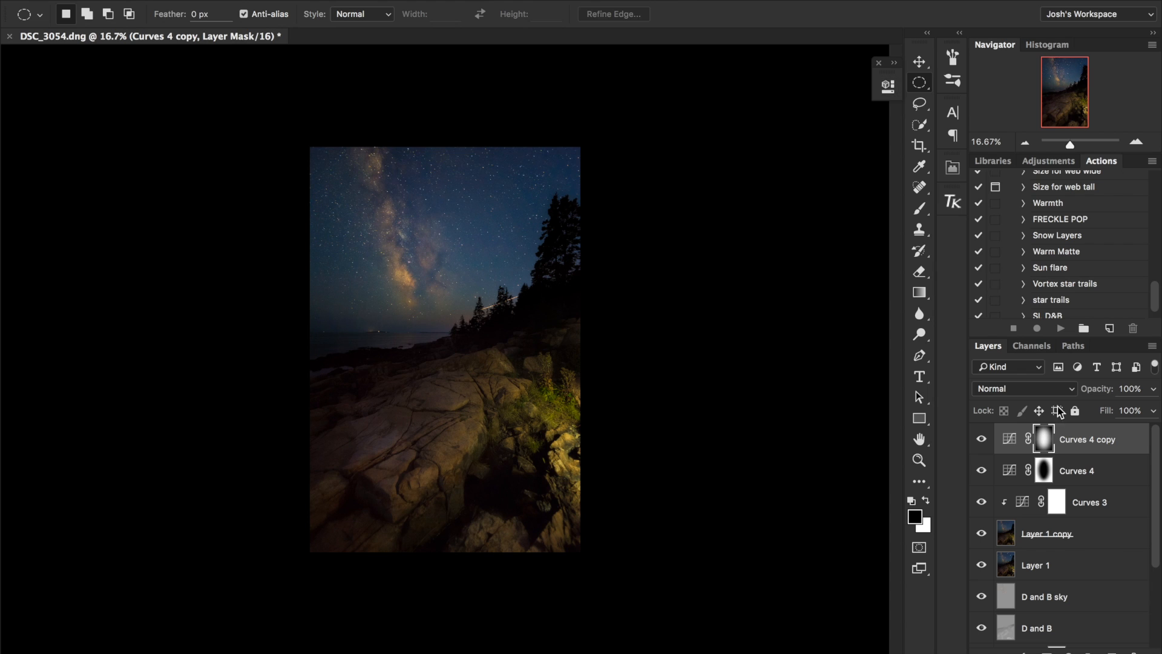
# - Switch Curves 4 and Curves 4 copy off and on to compare the edge darkening and centre brightening
pyautogui.click(981, 439)
pyautogui.click(981, 471)
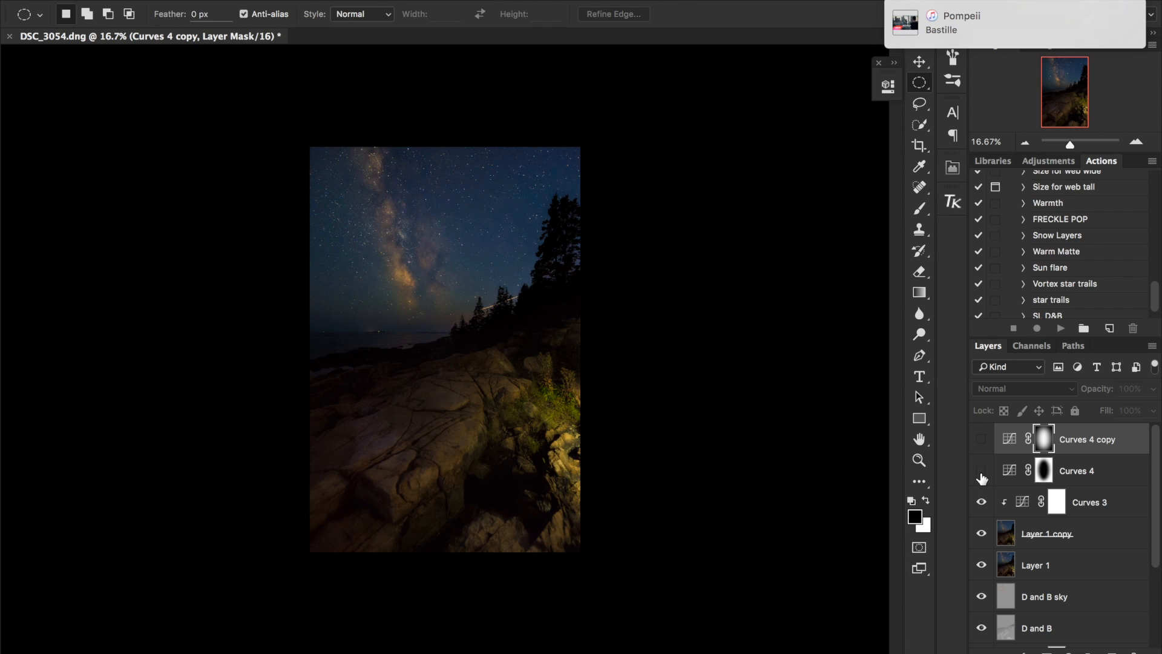
pyautogui.click(982, 441)
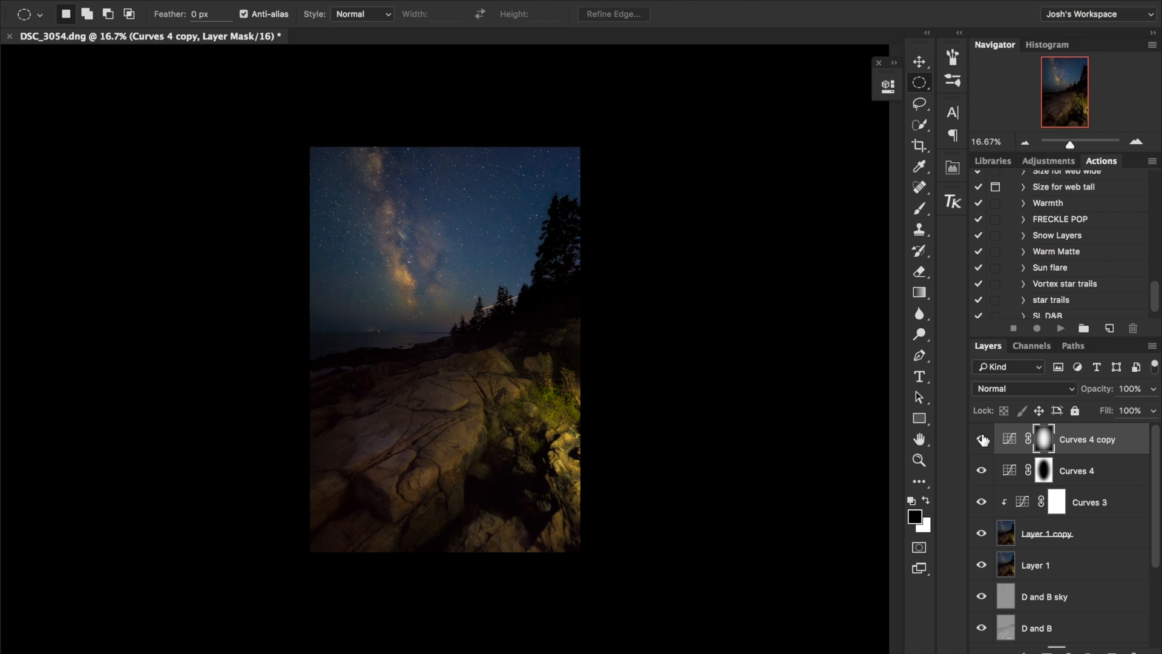
pyautogui.click(982, 471)
pyautogui.click(981, 441)
pyautogui.click(982, 442)
pyautogui.click(981, 443)
pyautogui.click(981, 442)
pyautogui.click(982, 471)
# - Group the Curves 4 and Curves 4 copy layers
pyautogui.click(1109, 471)
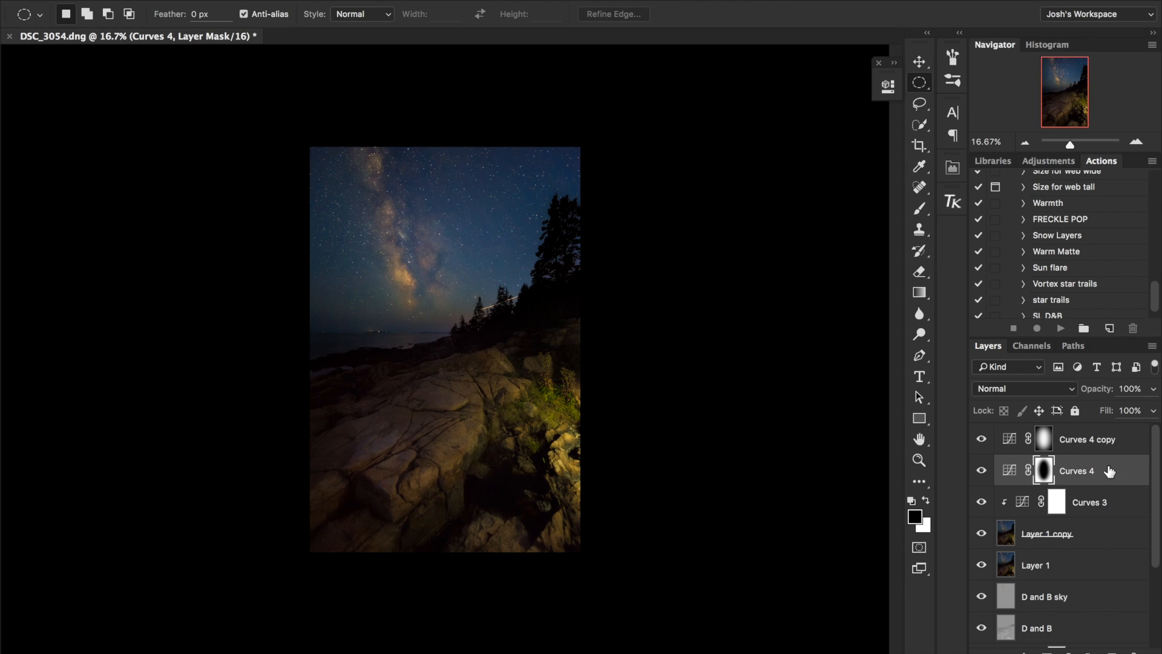
pyautogui.keyDown('shift'); pyautogui.click(1106, 442); pyautogui.keyUp('shift')
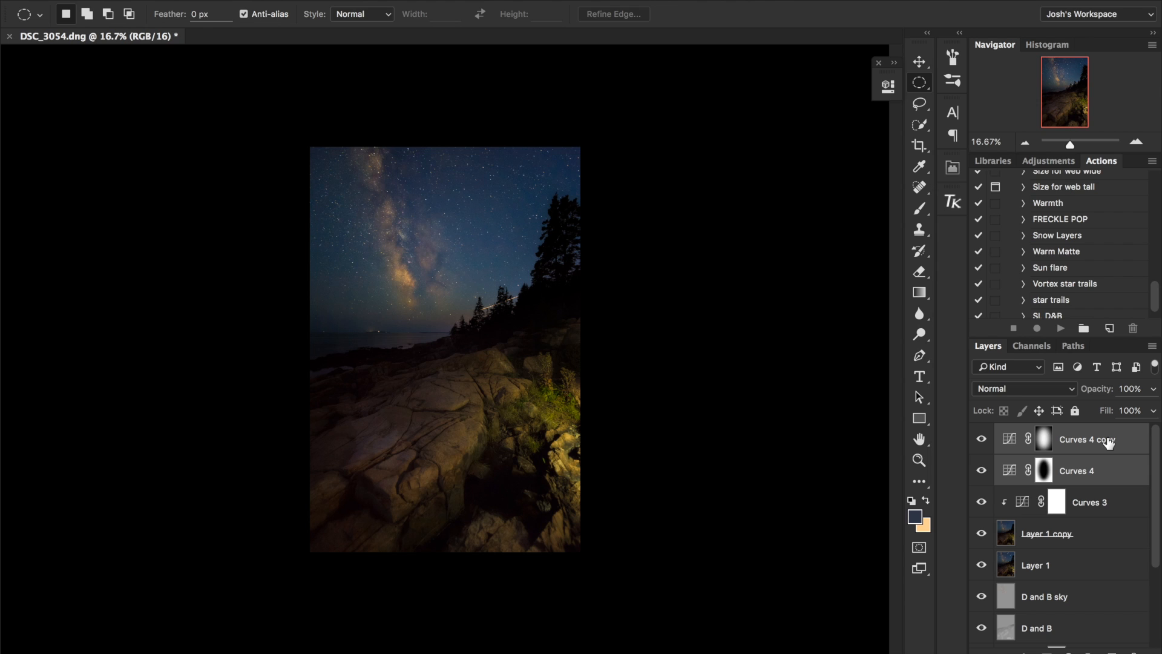
pyautogui.hotkey('ctrl', 'g')
# - Toggle Group 1's visibility repeatedly to compare the photo with and without the combined vignette
pyautogui.click(982, 432)
pyautogui.click(982, 433)
pyautogui.click(981, 432)
pyautogui.click(983, 433)
pyautogui.click(982, 433)
pyautogui.click(983, 433)
pyautogui.click(983, 432)
pyautogui.click(982, 433)
pyautogui.click(983, 433)
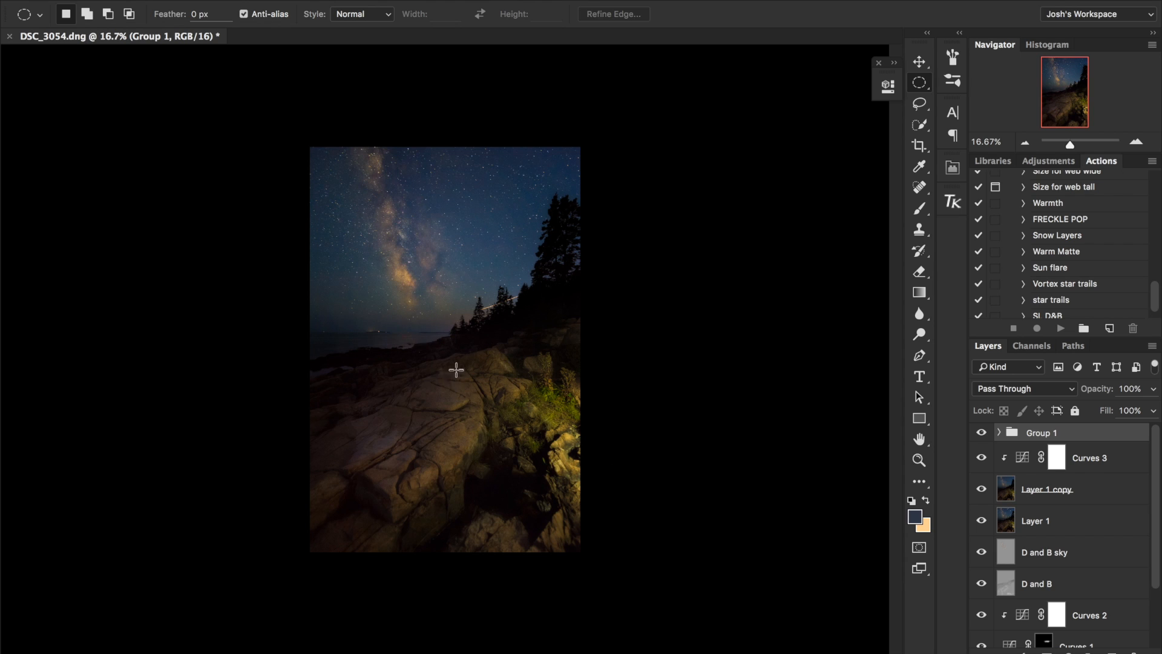
pyautogui.click(980, 433)
pyautogui.click(979, 432)
# - Check Group 1's effect on the photo at a 4% thumbnail size, and return to the 16.67% view
pyautogui.hotkey('ctrl', '-')
pyautogui.hotkey('ctrl', '-')
pyautogui.hotkey('ctrl', '-')
pyautogui.hotkey('ctrl', '-')
pyautogui.hotkey('ctrl', '-')
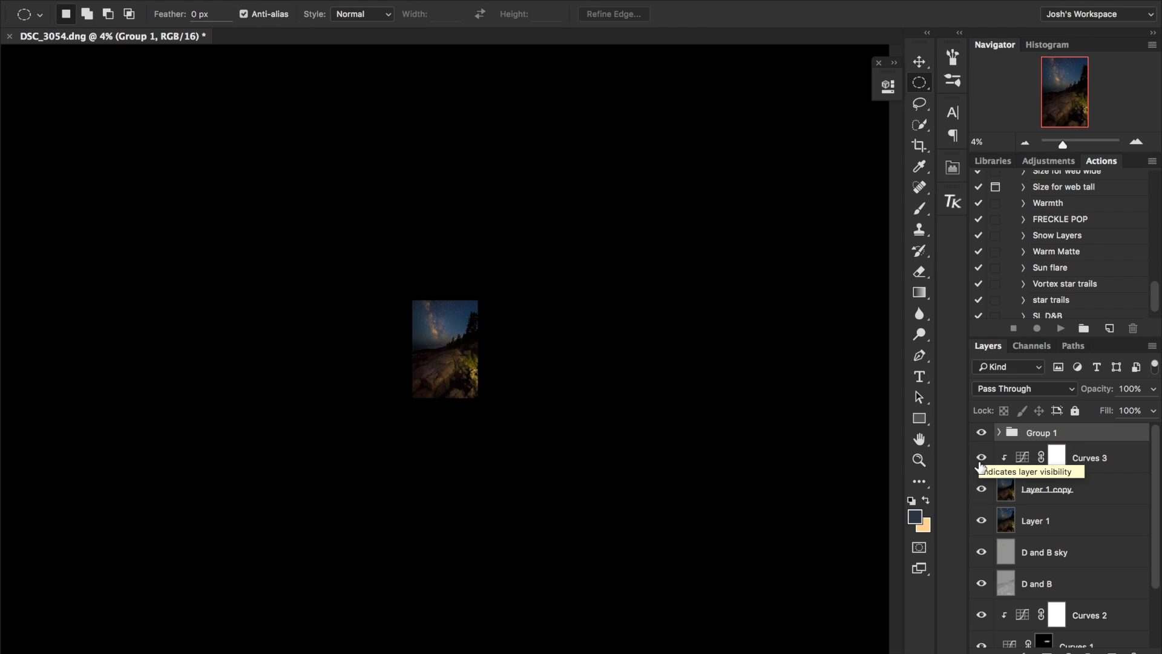
pyautogui.click(981, 433)
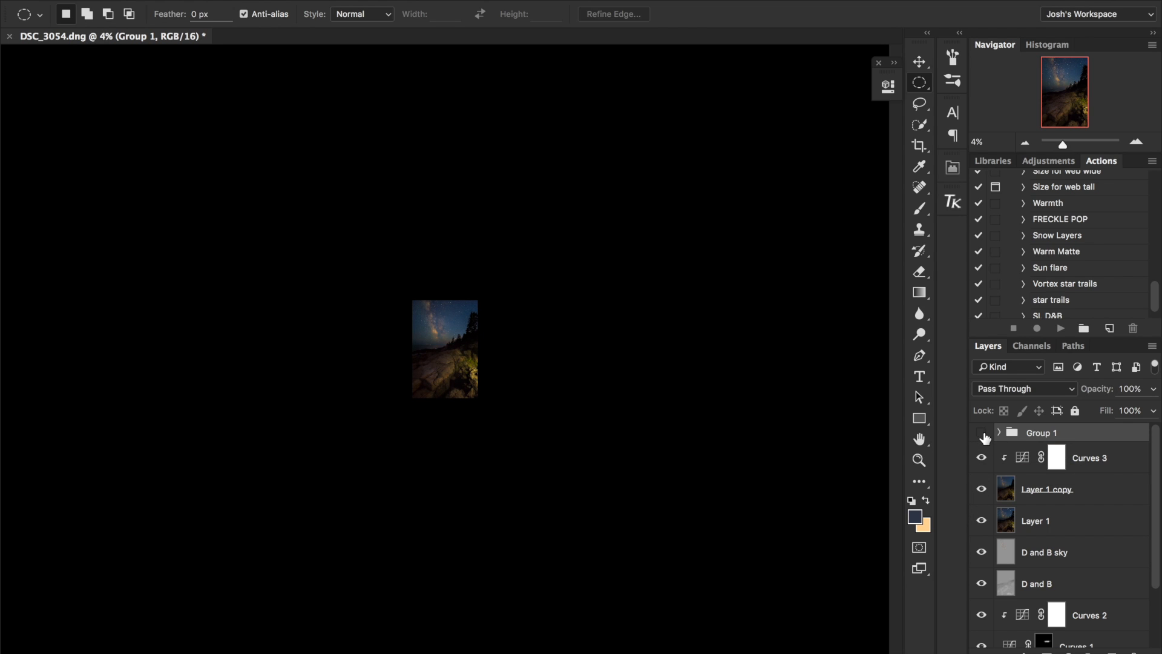
pyautogui.click(981, 434)
pyautogui.hotkey('ctrl', '0')
pyautogui.hotkey('ctrl', '-')
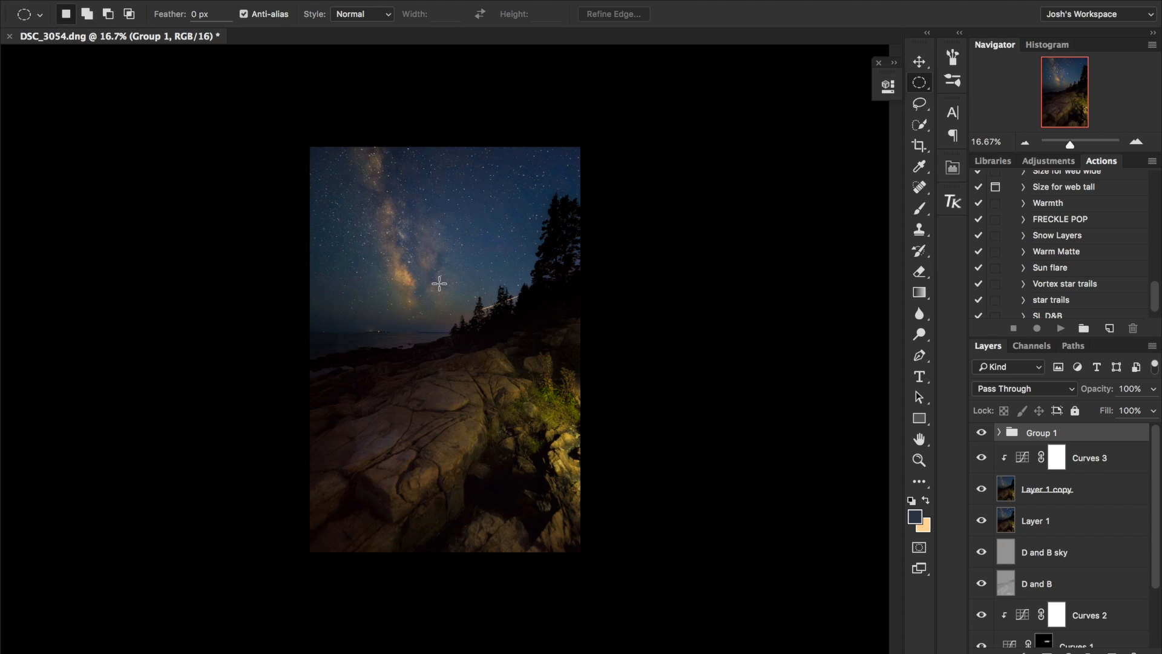
# - Examine the vignetted photo's overall balance at reduced and enlarged views, comparing 12.5%, 16.67% and 25%, and finish at 16.67% with nothing selected
pyautogui.hotkey('ctrl', '-')
pyautogui.hotkey('ctrl', '-')
pyautogui.hotkey('ctrl', '-')
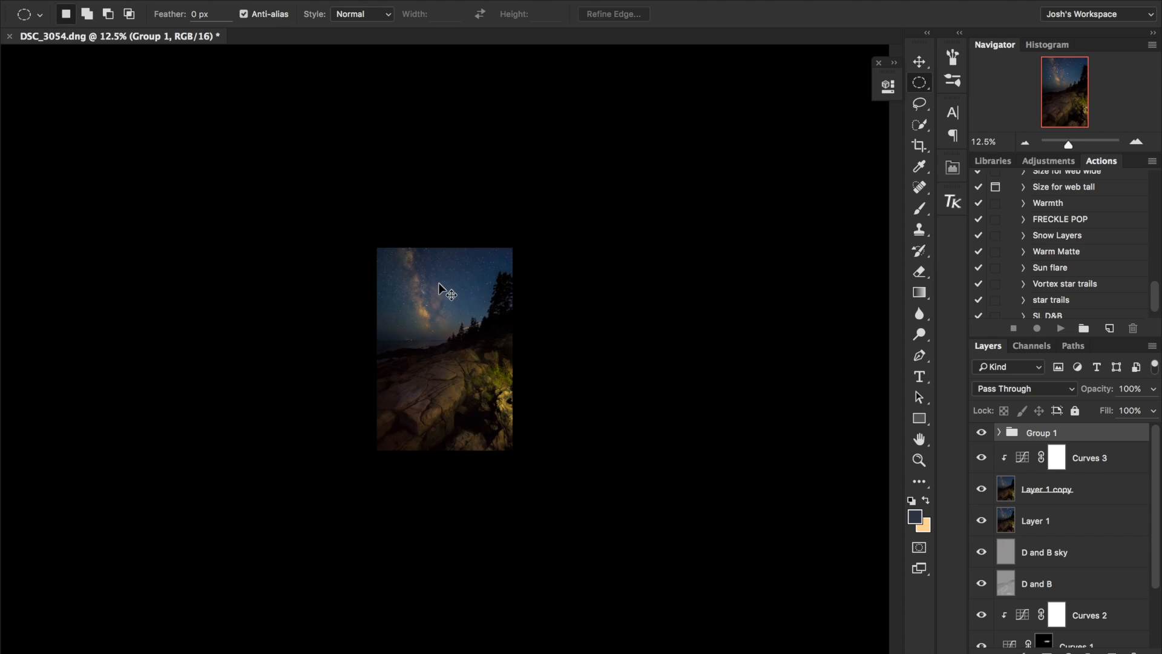
pyautogui.hotkey('ctrl', '+')
pyautogui.hotkey('ctrl', '+')
pyautogui.hotkey('ctrl', '+')
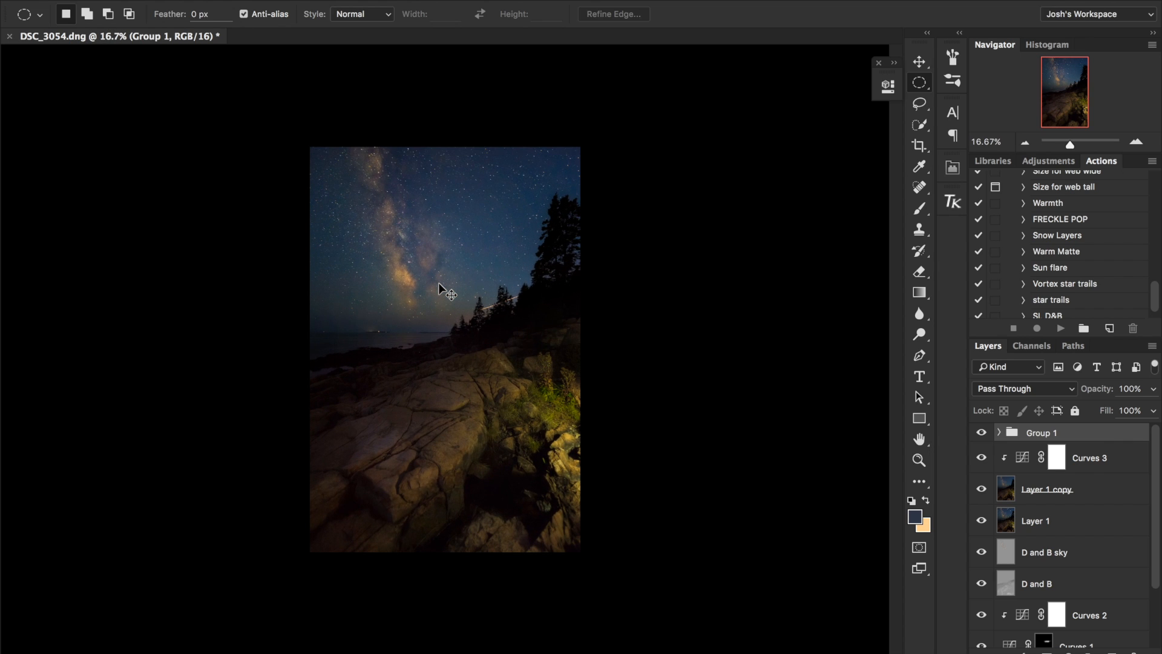
pyautogui.hotkey('ctrl', '+')
pyautogui.hotkey('ctrl', '-')
pyautogui.press('super+minus')
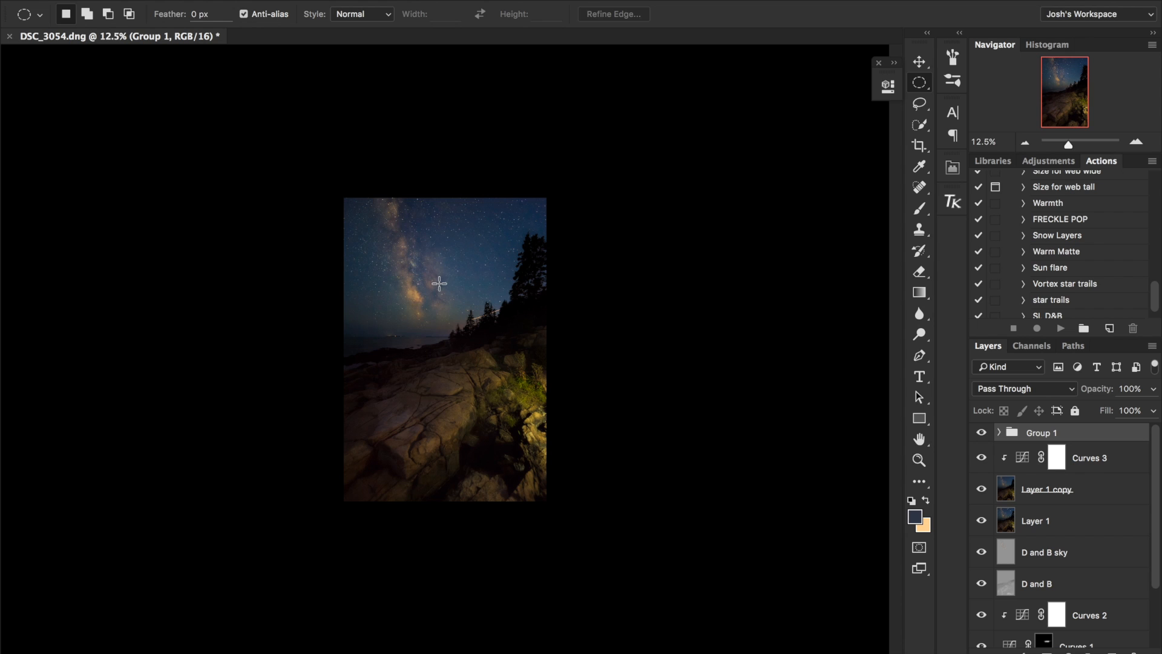
pyautogui.press('super+minus')
pyautogui.press('super+plus')
pyautogui.press('super+plus')
pyautogui.press('super+minus')
pyautogui.press('super+plus')
pyautogui.press('super+plus')
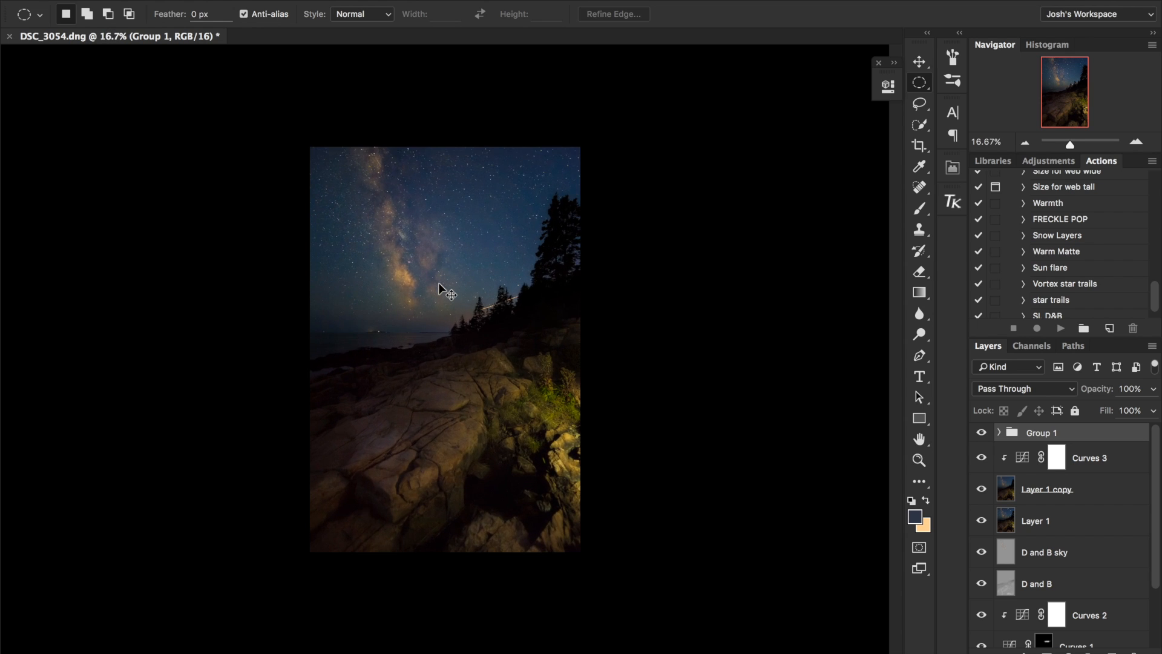
pyautogui.press('super+minus')
pyautogui.press('super+minus')
pyautogui.press('super+plus')
pyautogui.press('super+plus')
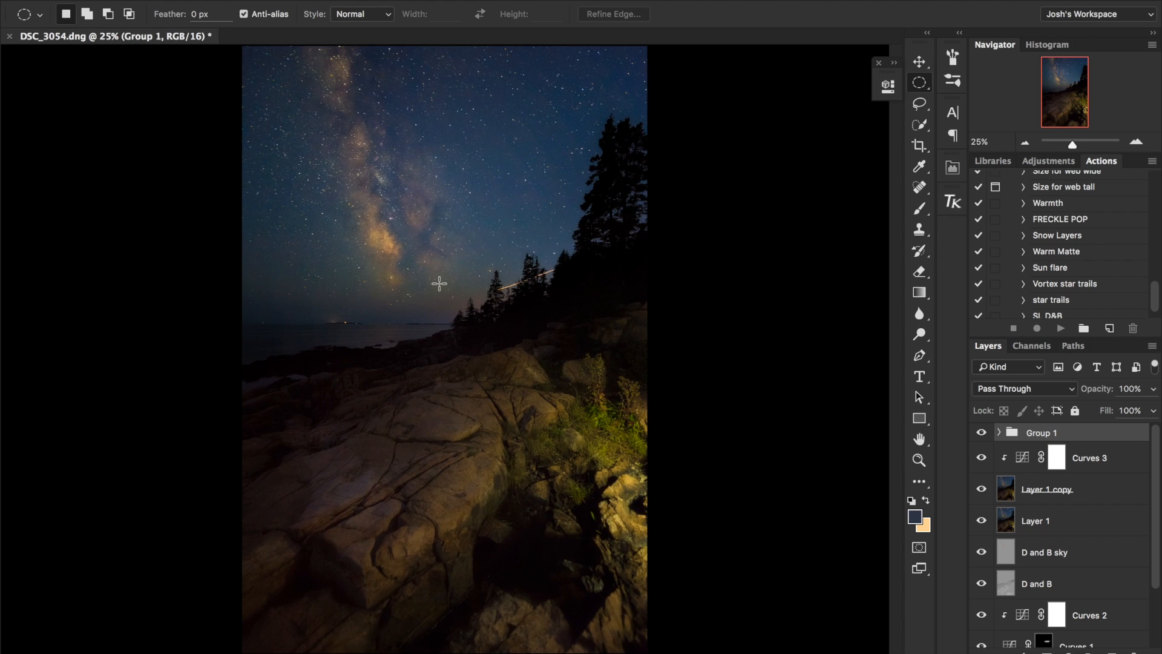
pyautogui.press('super+minus')
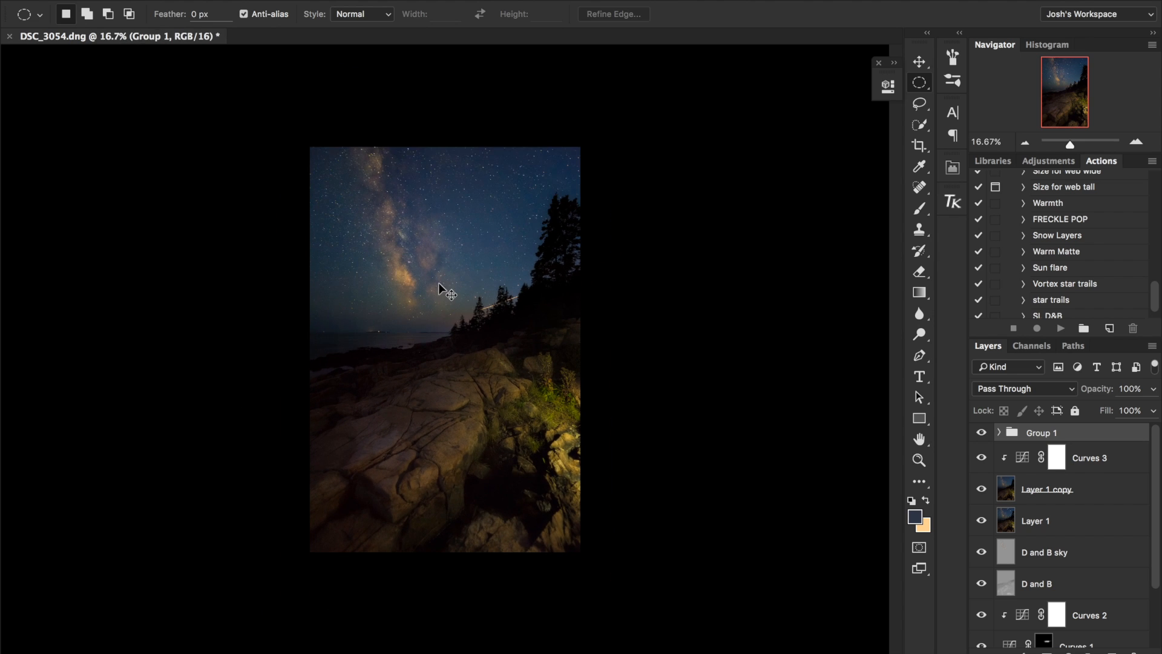
pyautogui.press('super+plus')
pyautogui.press('super+minus')
pyautogui.press('super+minus')
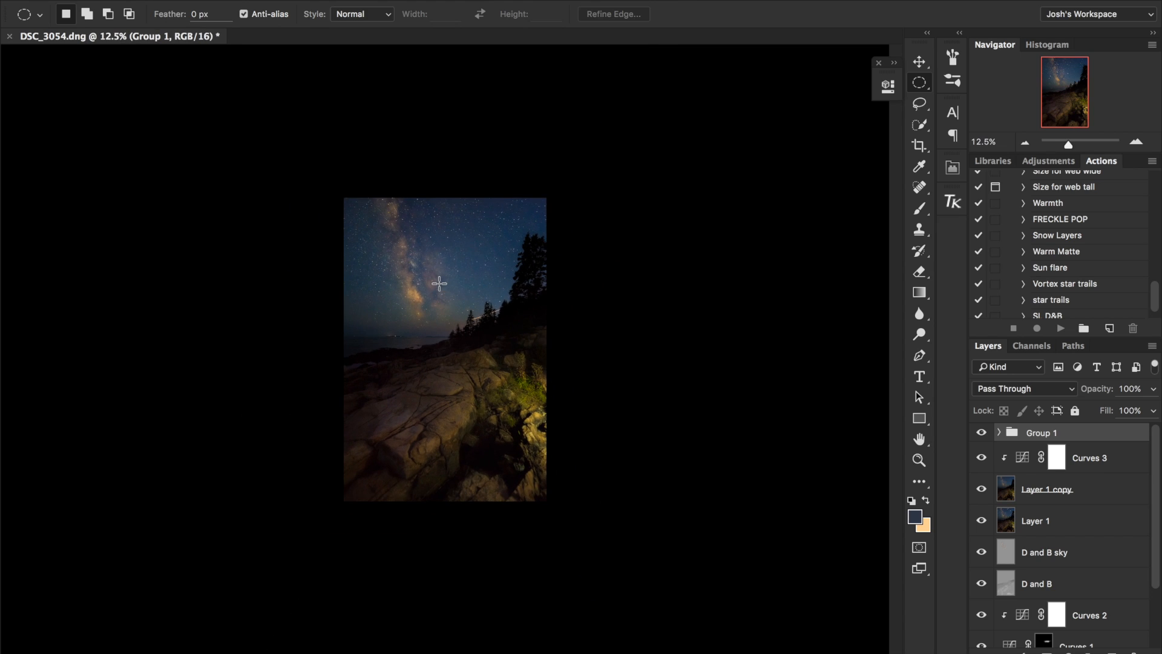
pyautogui.press('super+plus')
pyautogui.press('super+plus')
pyautogui.press('super+minus')
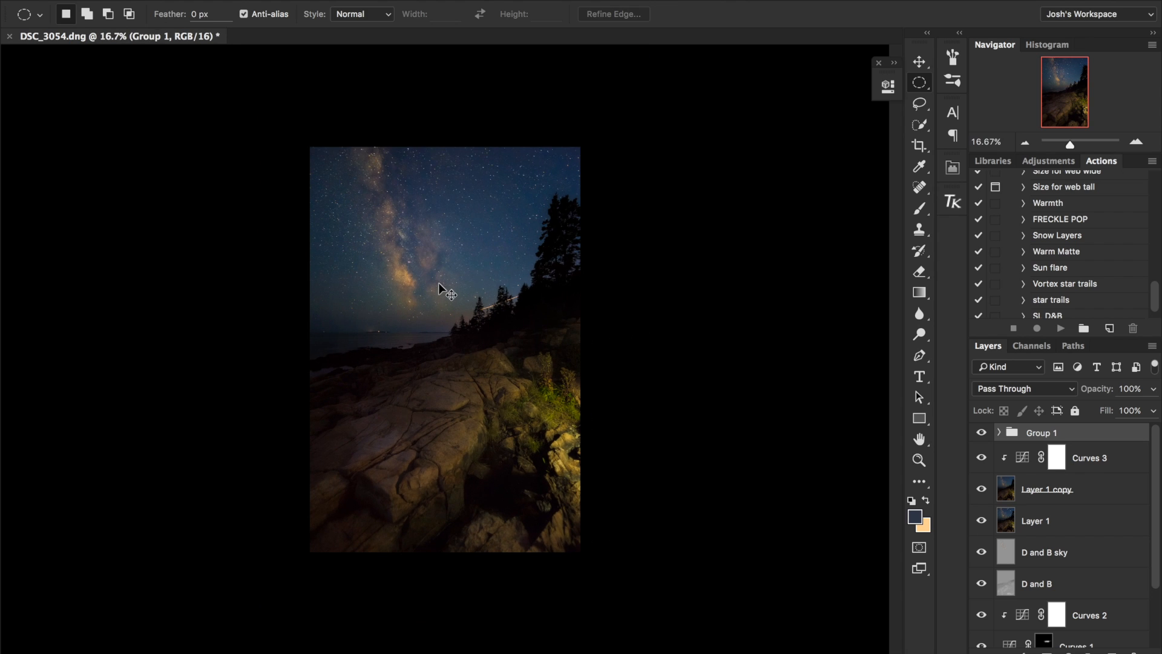
pyautogui.press('super+minus')
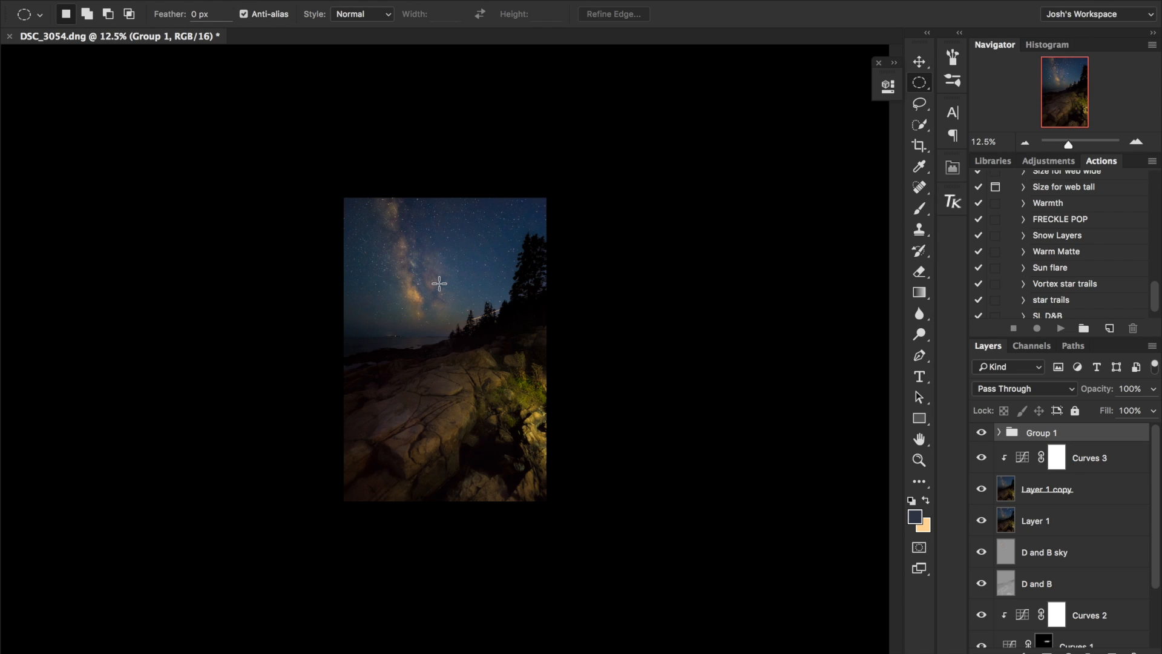
pyautogui.press('super+plus')
pyautogui.press('super+plus')
pyautogui.press('super+minus')
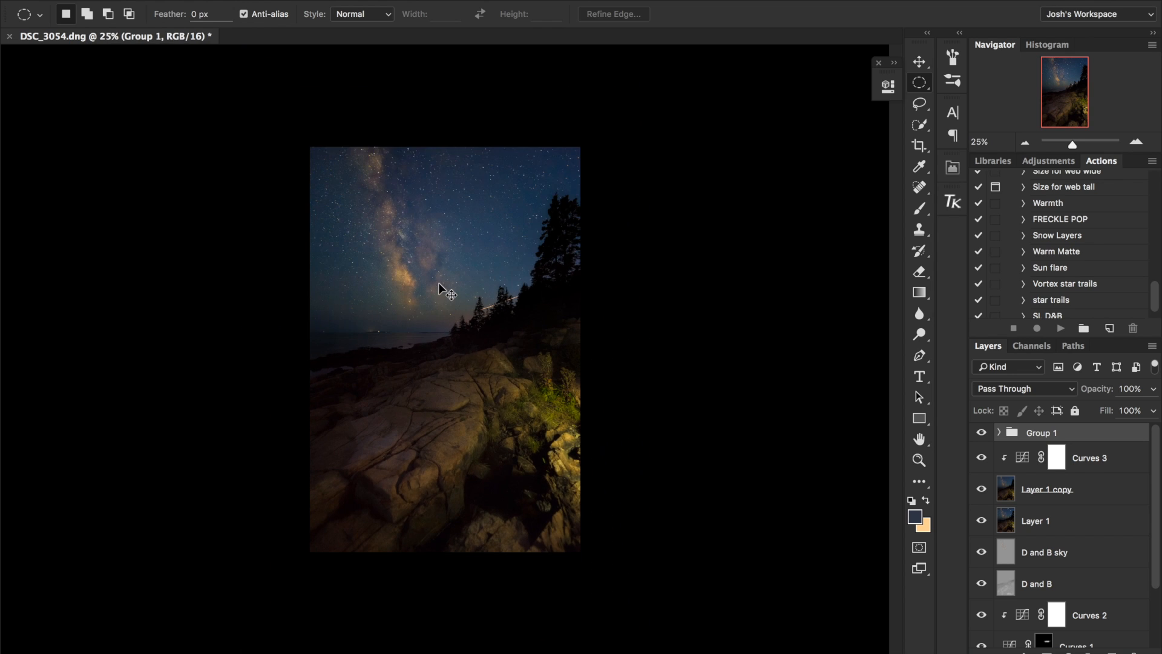
pyautogui.press('super+plus')
pyautogui.press('super+minus')
pyautogui.press('super+minus')
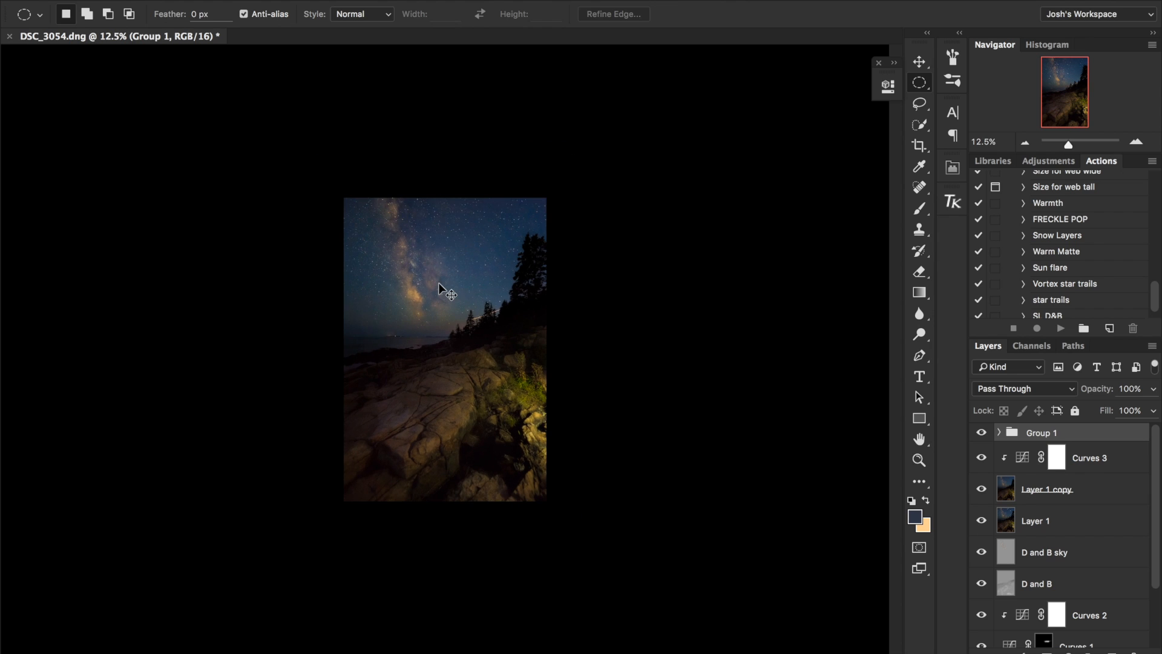
pyautogui.press('super+plus')
pyautogui.press('super+plus')
pyautogui.press('super+minus')
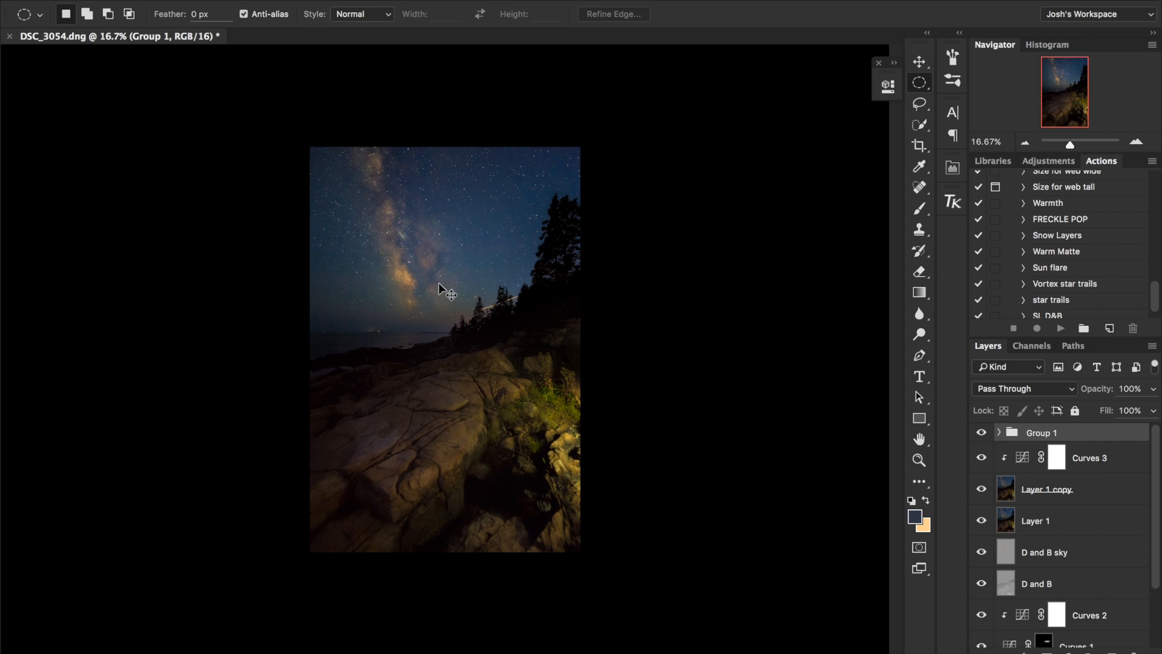
pyautogui.press('super+plus')
pyautogui.press('super+minus')
pyautogui.press('super+minus')
pyautogui.press('super+plus')
pyautogui.press('super+plus')
pyautogui.press('super+minus')
pyautogui.moveTo(419, 151); pyautogui.dragTo(525, 261)
pyautogui.press('super+d')
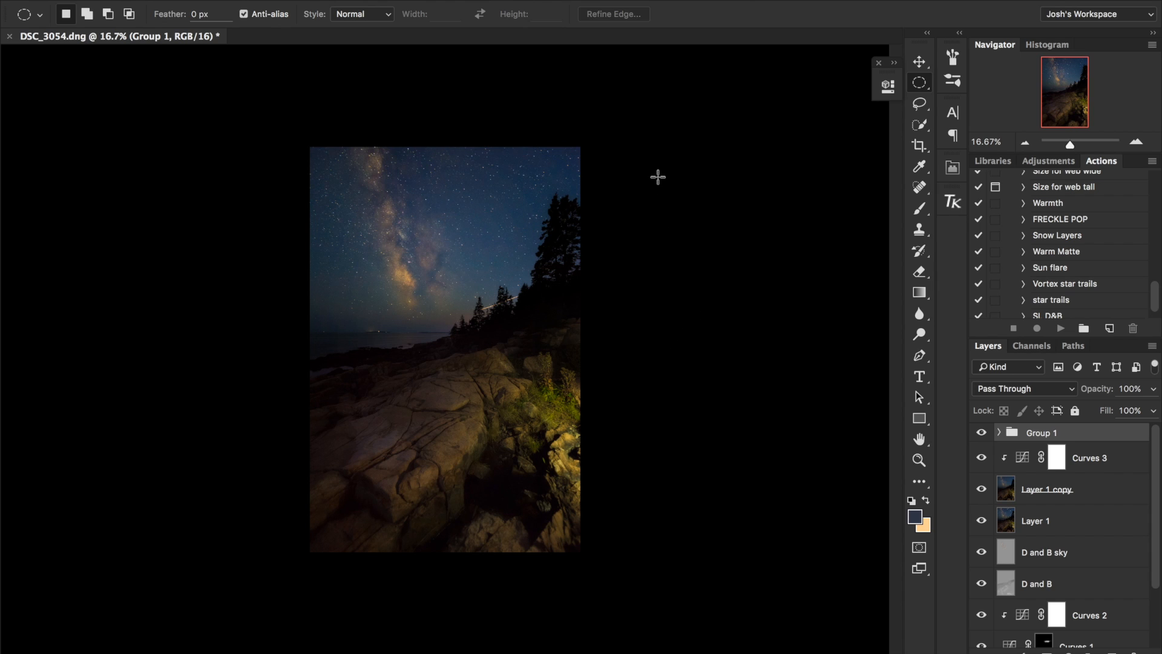